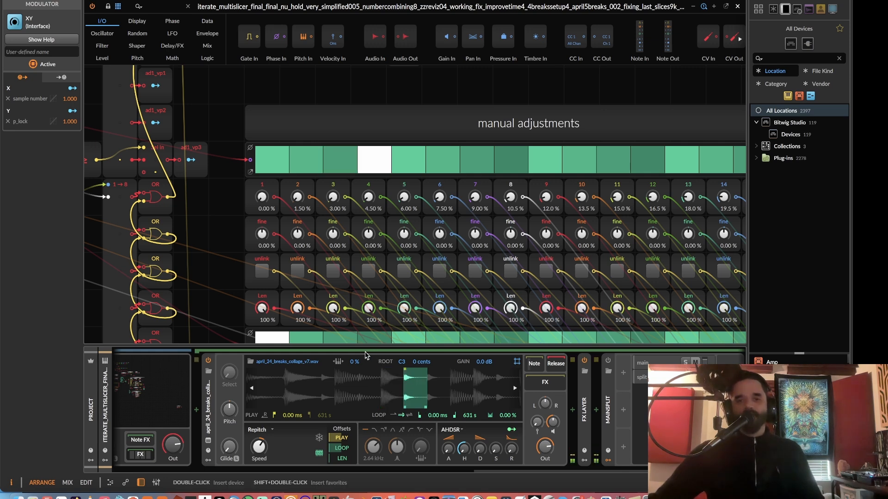
Unlink slices 4 and 5 in the first manual adjustments row and set slice 4's start position to 13.0 %.
{"action": "left_click", "coordinate": [366, 272]}
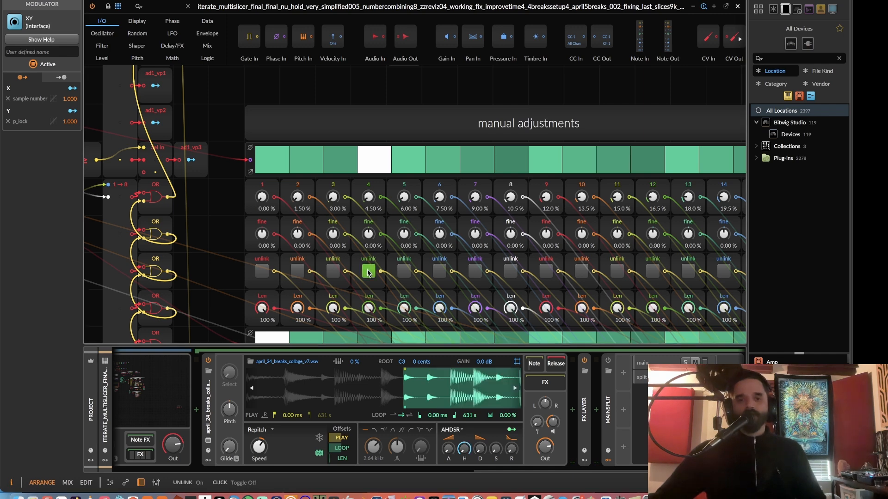
{"action": "mouse_move", "coordinate": [369, 200]}
{"action": "left_mouse_down"}
{"action": "mouse_move", "coordinate": [368, 176]}
{"action": "mouse_move", "coordinate": [368, 201]}
{"action": "left_mouse_up"}
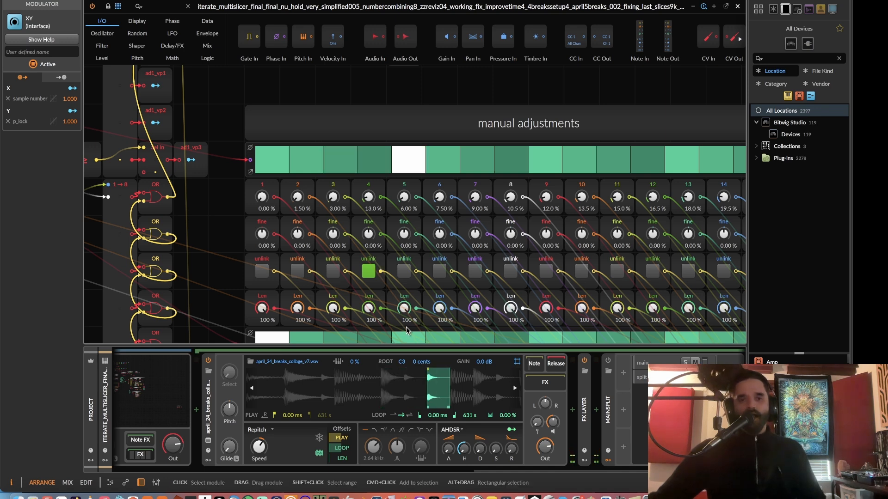
{"action": "left_click", "coordinate": [403, 272]}
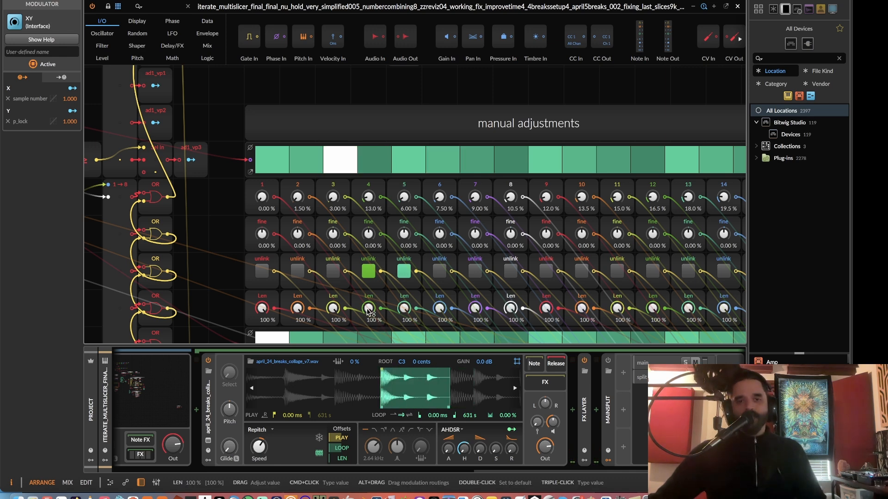
Set the length of slice 3 to 34.0 % and of slice 4 to 3.50 %.
{"action": "left_click_drag", "start_coordinate": [333, 308], "coordinate": [333, 349]}
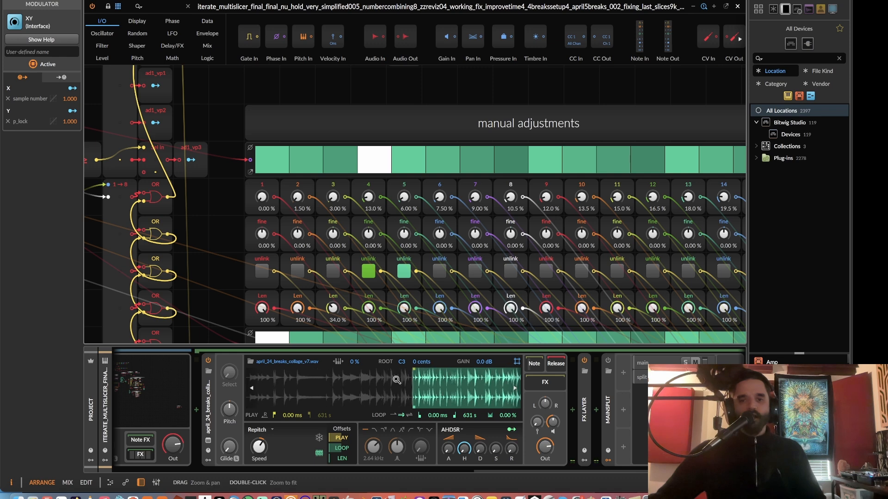
{"action": "left_click_drag", "start_coordinate": [369, 308], "coordinate": [368, 355]}
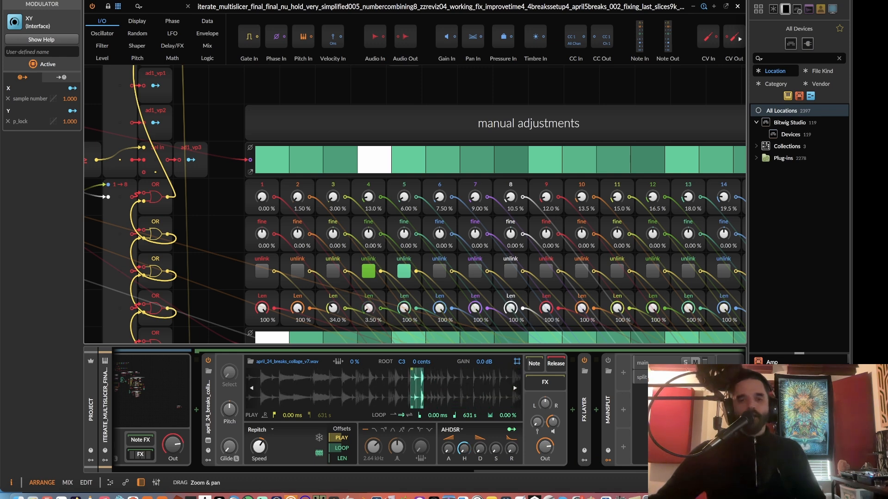
Refine slice 4 with start position 15.0 %, fine offset 45.0 % and length 1.50 %, checking it against the waveform.
{"action": "mouse_move", "coordinate": [369, 234]}
{"action": "left_mouse_down"}
{"action": "mouse_move", "coordinate": [369, 209]}
{"action": "mouse_move", "coordinate": [369, 230]}
{"action": "left_mouse_up"}
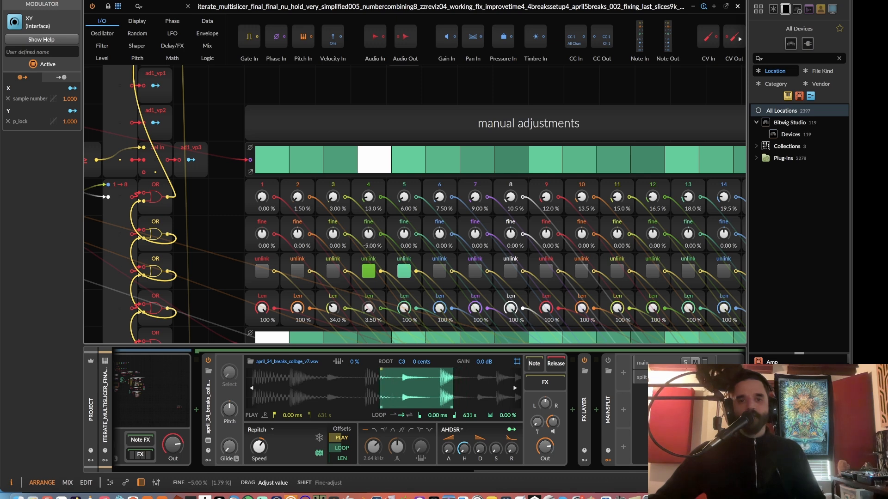
{"action": "left_click_drag", "start_coordinate": [369, 197], "coordinate": [368, 194]}
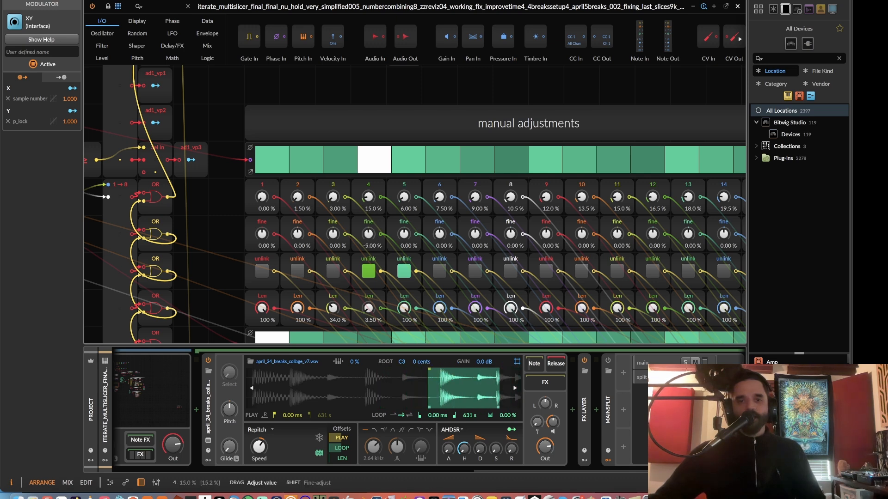
{"action": "left_click_drag", "start_coordinate": [368, 234], "coordinate": [368, 204]}
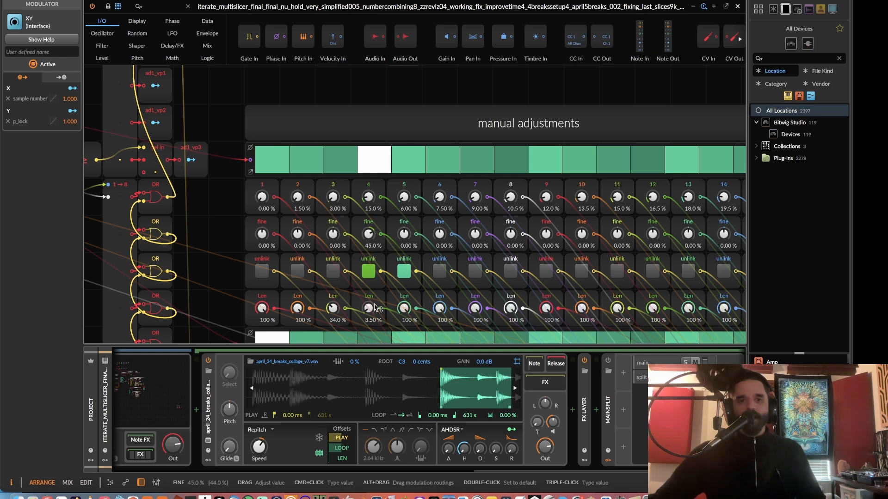
{"action": "left_click_drag", "start_coordinate": [368, 308], "coordinate": [368, 314]}
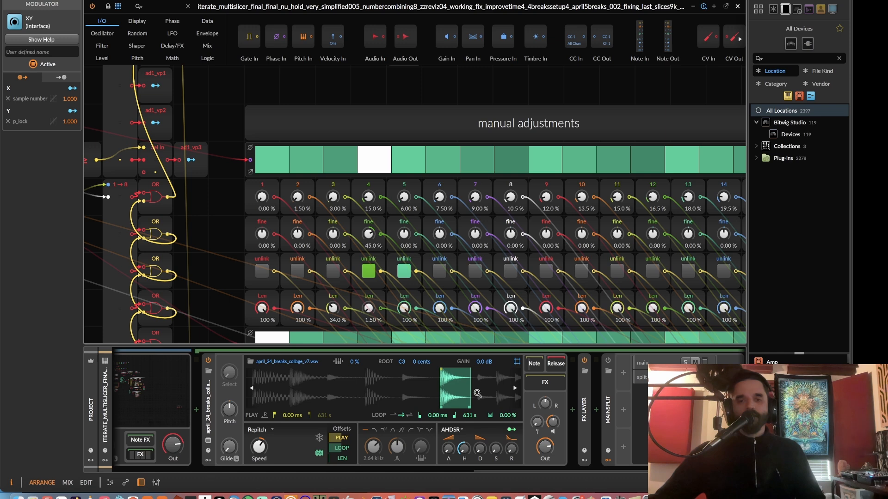
{"action": "double_click", "coordinate": [455, 391]}
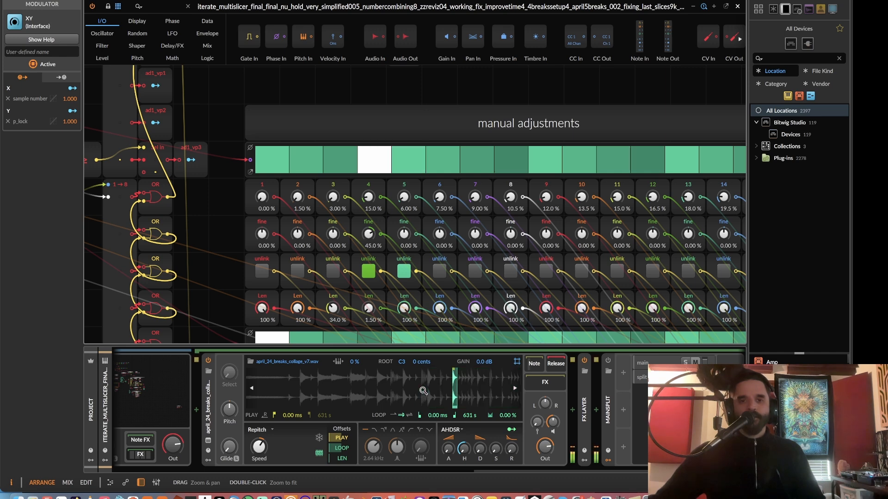
Relink slices 4 and 5, set slice 4's position to 4.50 %, and reset its fine offset and the lengths of slices 3 and 4.
{"action": "left_click", "coordinate": [404, 271]}
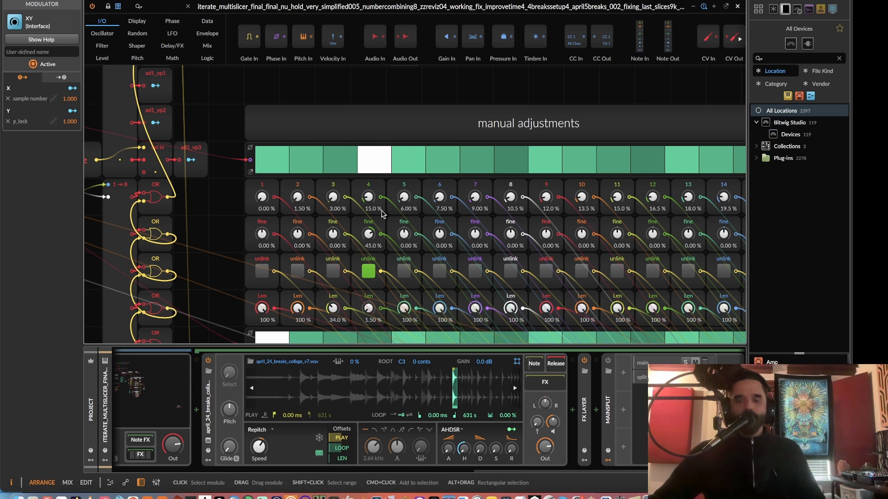
{"action": "left_click_drag", "start_coordinate": [368, 197], "coordinate": [369, 221]}
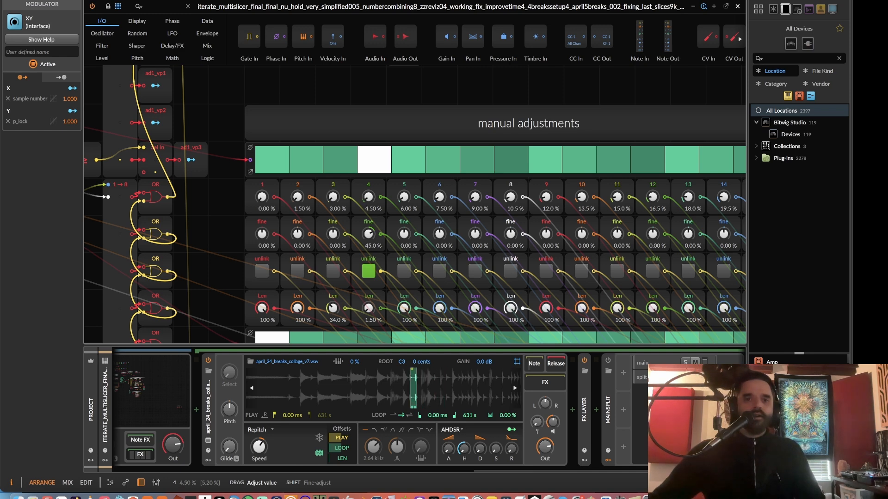
{"action": "double_click", "coordinate": [368, 234]}
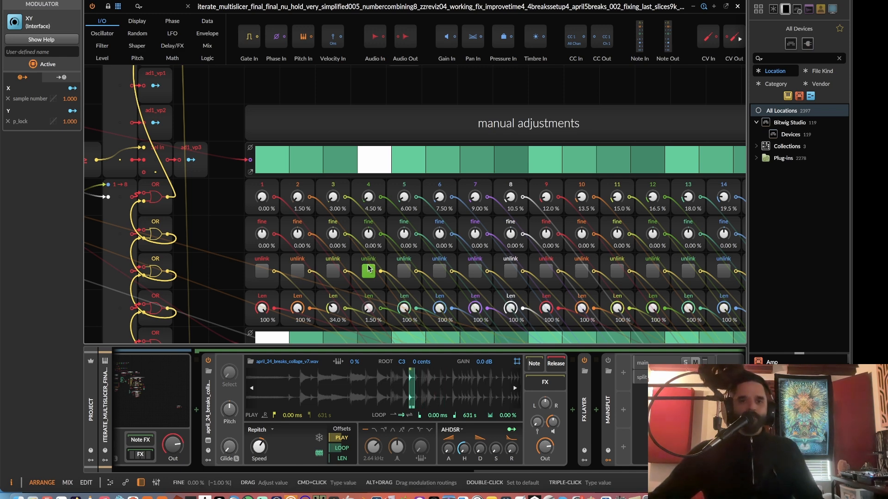
{"action": "left_click", "coordinate": [368, 272]}
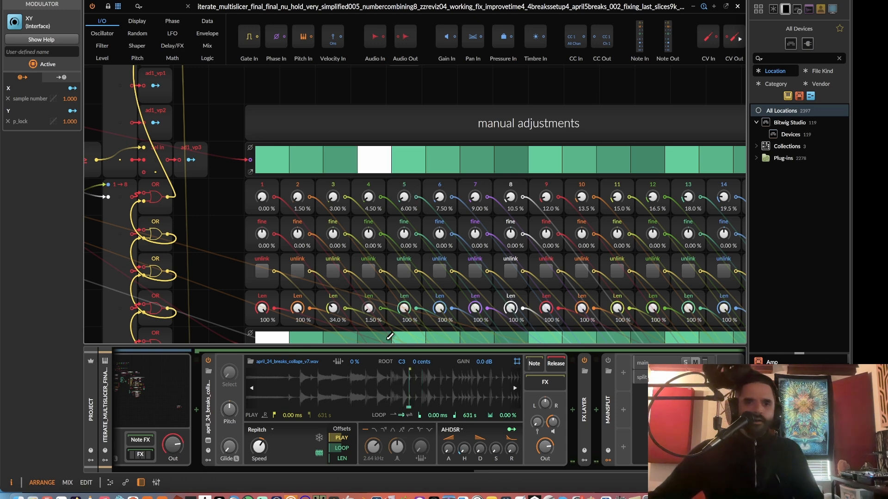
{"action": "double_click", "coordinate": [370, 307]}
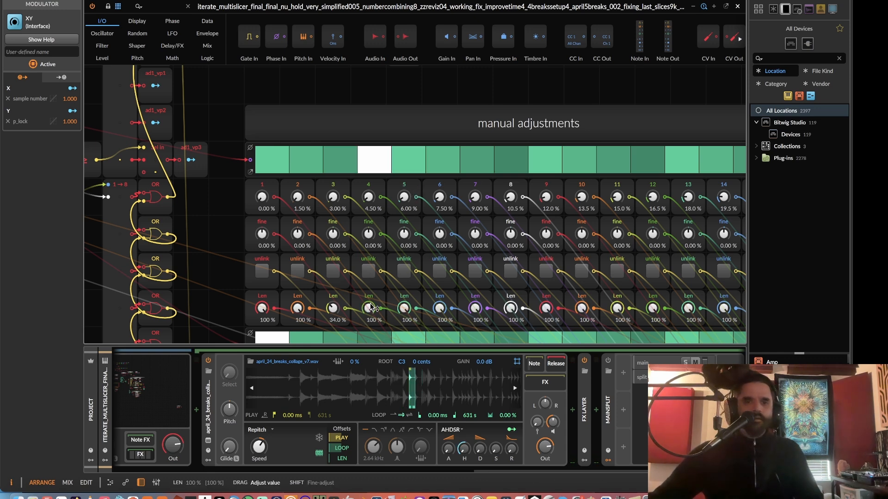
{"action": "double_click", "coordinate": [333, 308]}
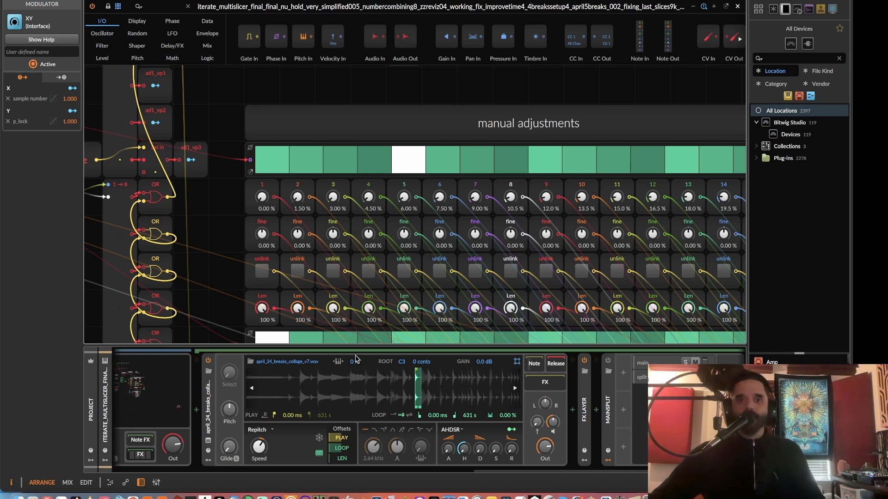
Inspect the breaks collage sample in the sampler, first whole, zoomed in around the playing slice, and fitted again.
{"action": "double_click", "coordinate": [409, 400]}
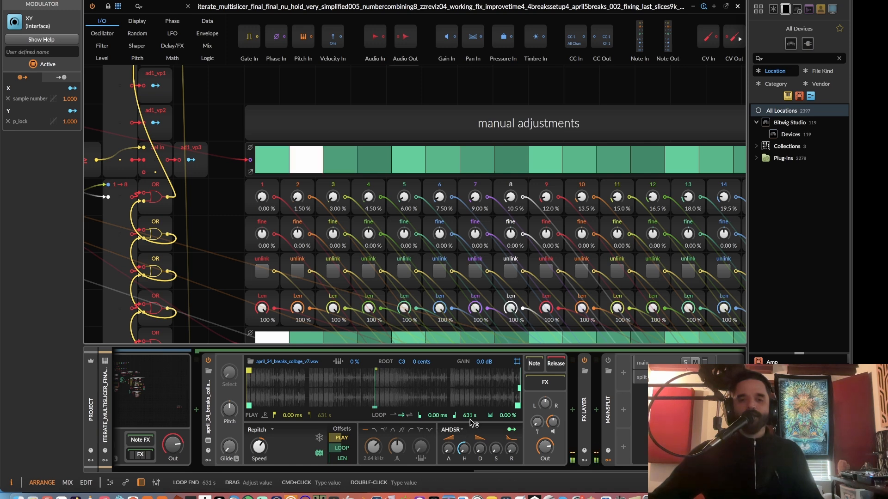
{"action": "left_click_drag", "start_coordinate": [380, 396], "coordinate": [407, 392]}
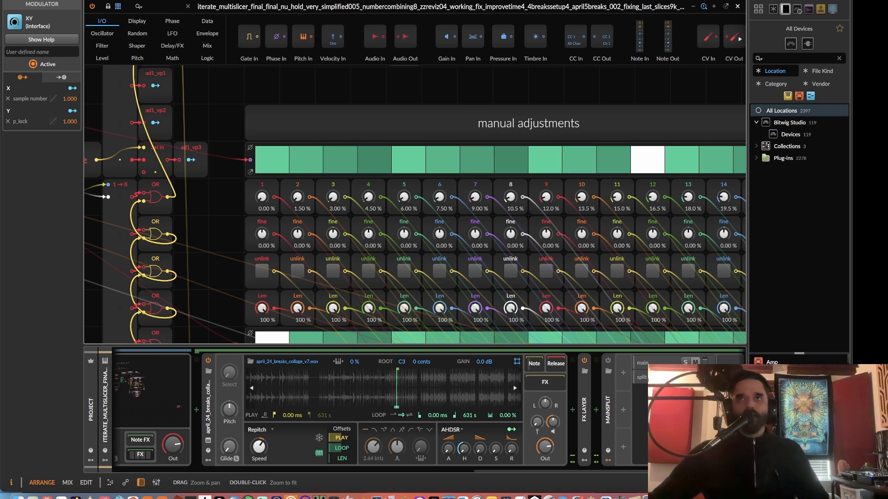
{"action": "double_click", "coordinate": [428, 386]}
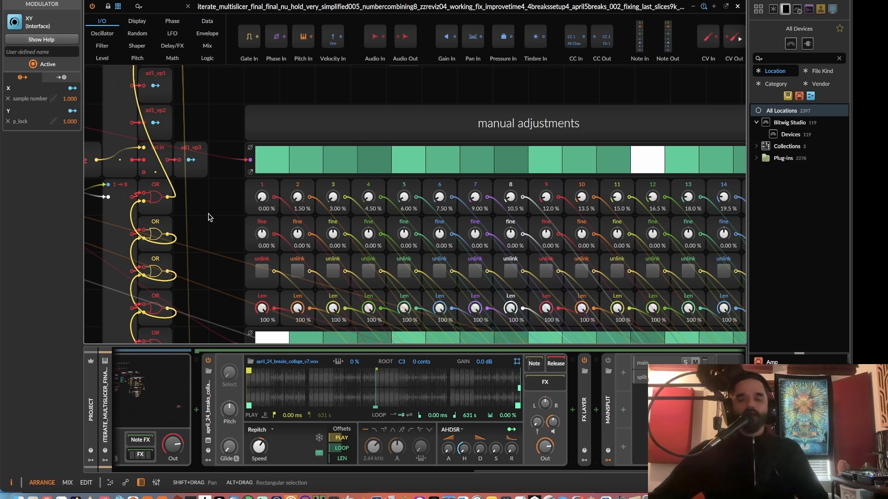
Examine the multi_samples OR module chain and the ad1 and ad2 adjustment rows in the grid patch.
{"action": "scroll", "coordinate": [210, 213], "scroll_direction": "up", "scroll_amount": 6}
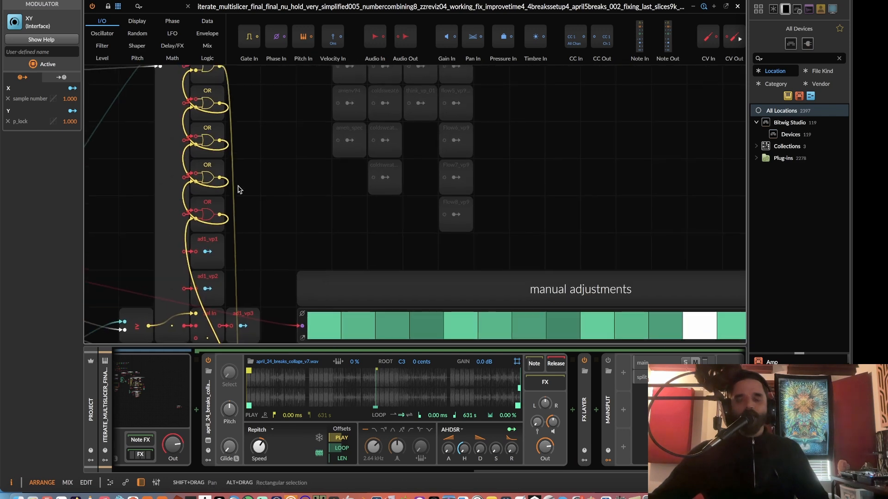
{"action": "scroll", "coordinate": [237, 189], "scroll_direction": "up", "scroll_amount": 4}
{"action": "scroll", "coordinate": [259, 167], "scroll_direction": "down", "scroll_amount": 2}
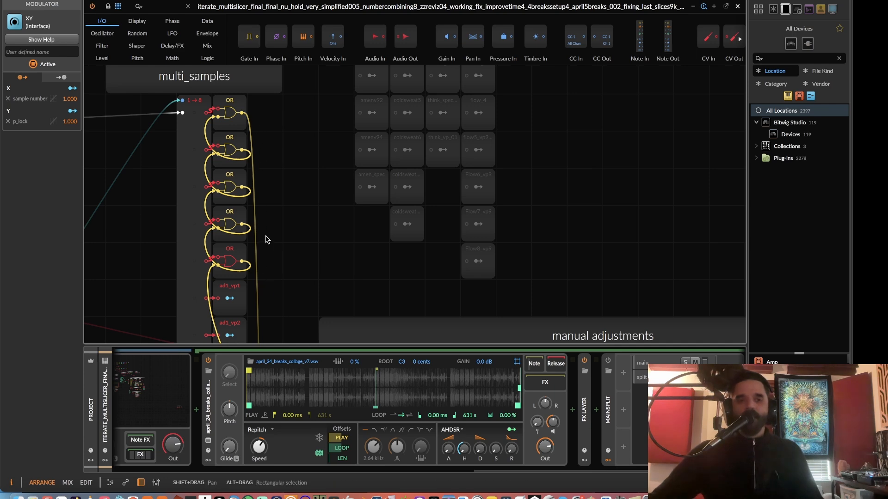
{"action": "left_click_drag", "start_coordinate": [267, 240], "coordinate": [287, 261]}
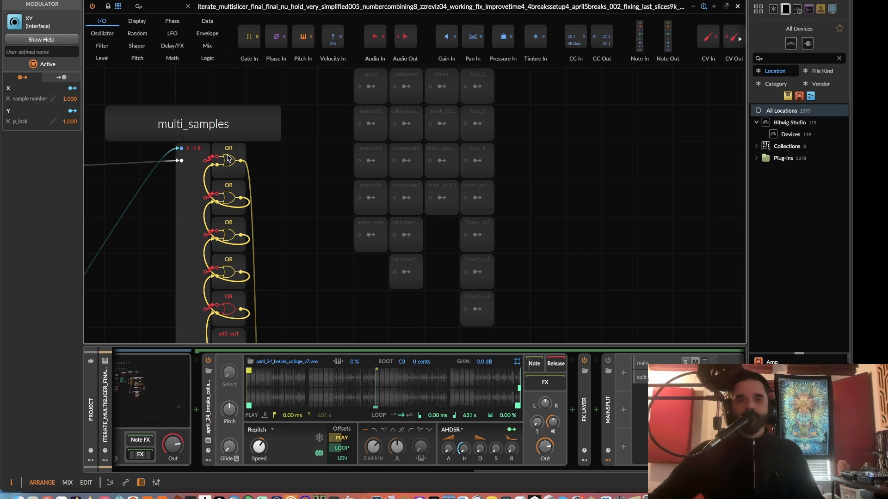
{"action": "scroll", "coordinate": [273, 241], "scroll_direction": "down", "scroll_amount": 5}
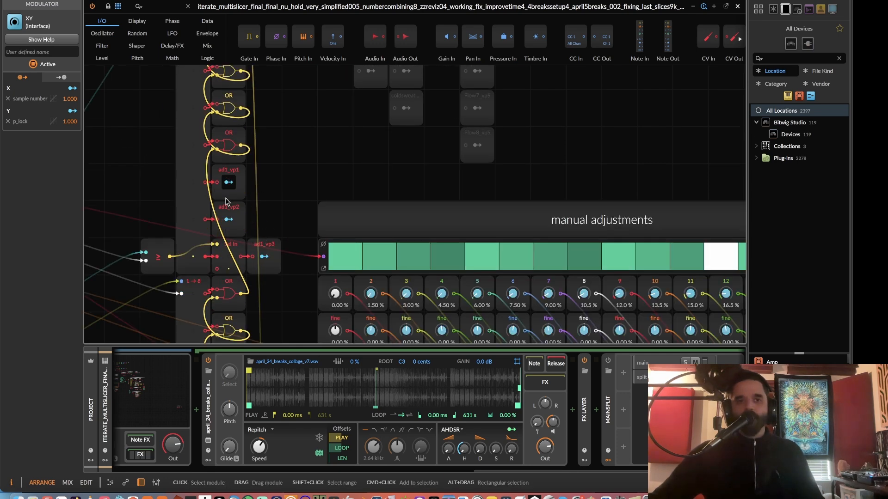
{"action": "scroll", "coordinate": [275, 205], "scroll_direction": "down", "scroll_amount": 1}
{"action": "scroll", "coordinate": [274, 205], "scroll_direction": "down", "scroll_amount": 5}
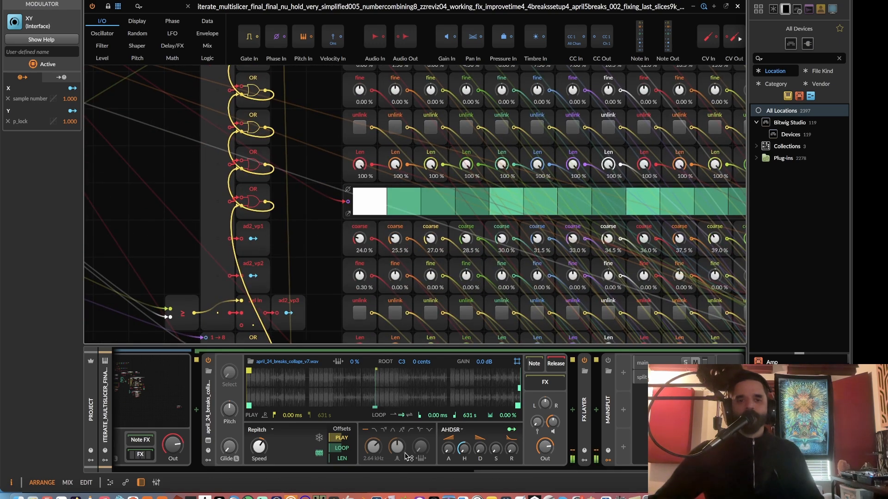
Raise the XY modulator's X value to about three quarters of its range, leaving Y at its minimum.
{"action": "left_click_drag", "start_coordinate": [492, 470], "coordinate": [278, 469]}
{"action": "scroll", "coordinate": [278, 469], "scroll_direction": "left", "scroll_amount": 10}
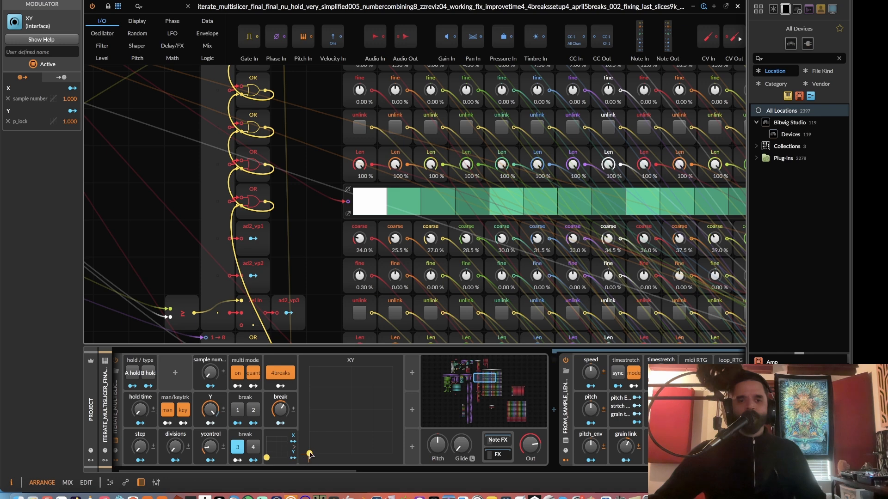
{"action": "left_click_drag", "start_coordinate": [309, 454], "coordinate": [375, 461]}
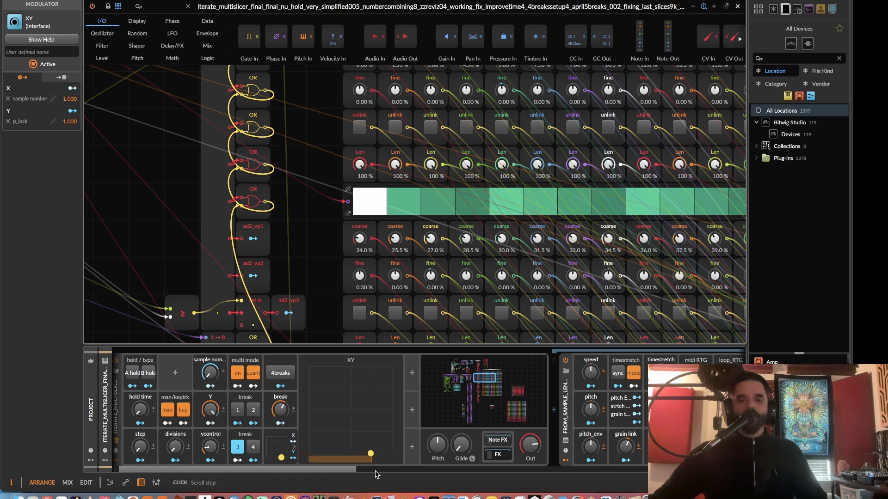
Watch the playback position in the sampler's enlarged waveform while returning the XY modulator's X value to its minimum, ending in the arrangement.
{"action": "left_click_drag", "start_coordinate": [348, 471], "coordinate": [660, 473]}
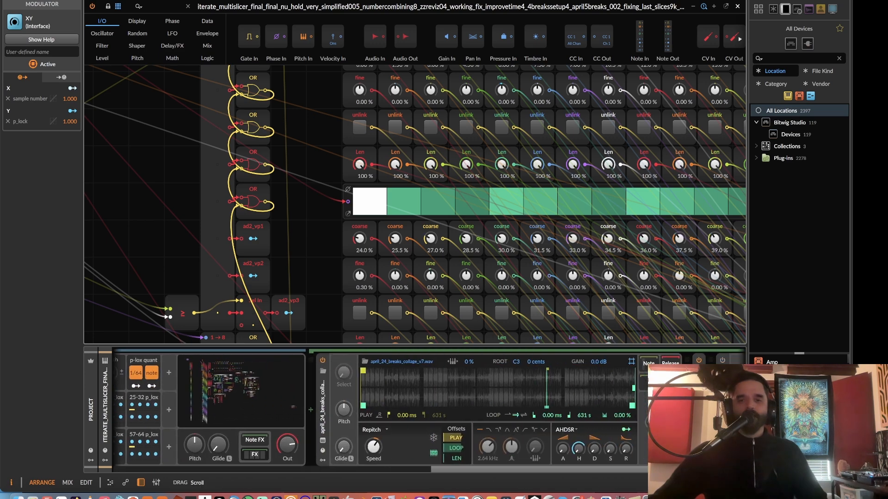
{"action": "left_click", "coordinate": [322, 440]}
{"action": "left_click_drag", "start_coordinate": [453, 470], "coordinate": [84, 455]}
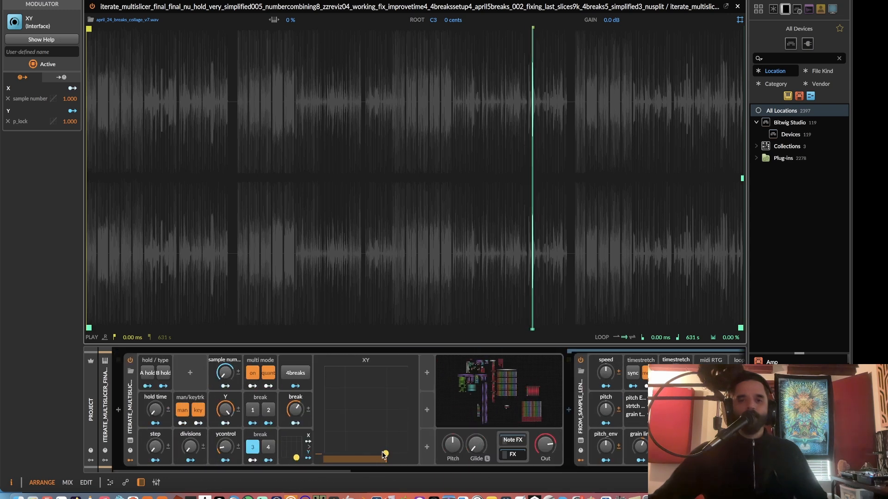
{"action": "left_click_drag", "start_coordinate": [385, 454], "coordinate": [324, 454]}
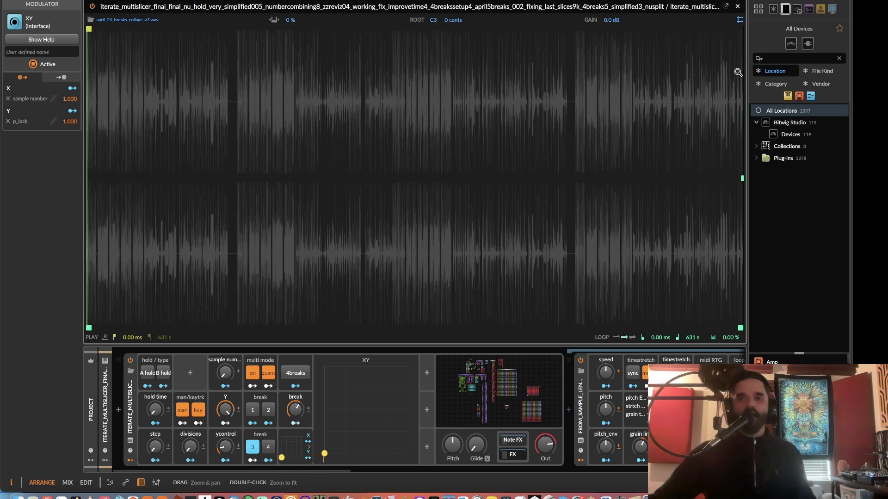
{"action": "left_click", "coordinate": [740, 20]}
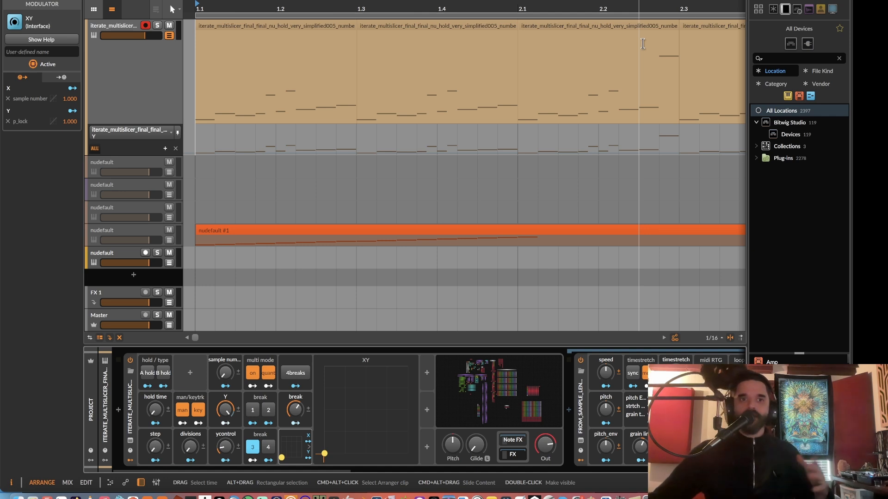
Deactivate the iterate_multislicer instrument track.
{"action": "left_click", "coordinate": [136, 97]}
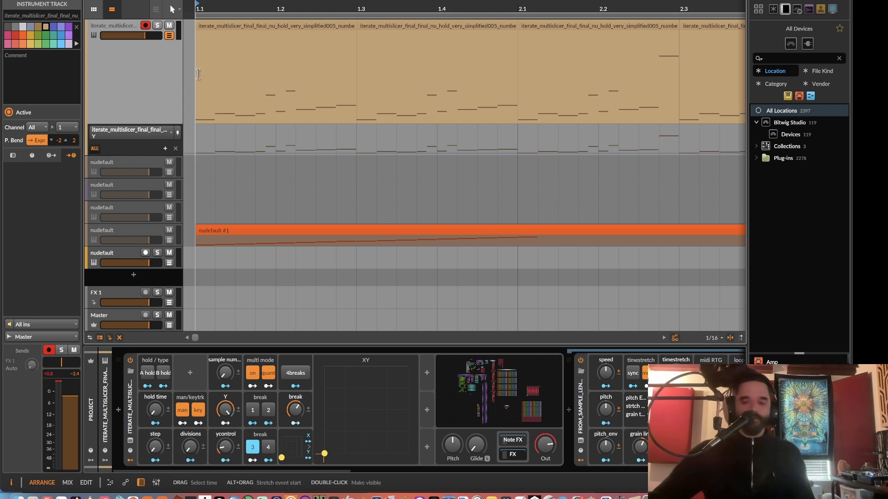
{"action": "key", "text": "alt+a"}
Open the grid patch of the active nudefault track and bring its sample length, beat div slicing and hold time sections into view.
{"action": "left_click", "coordinate": [102, 259]}
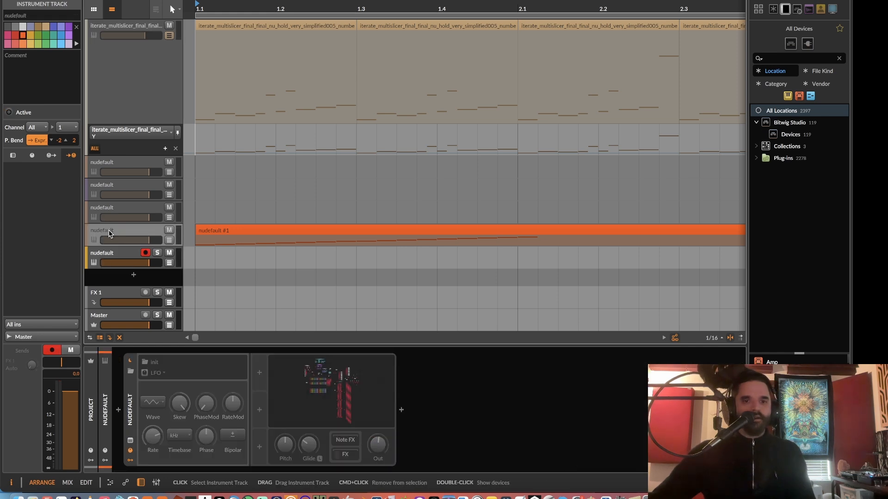
{"action": "left_click", "coordinate": [113, 258]}
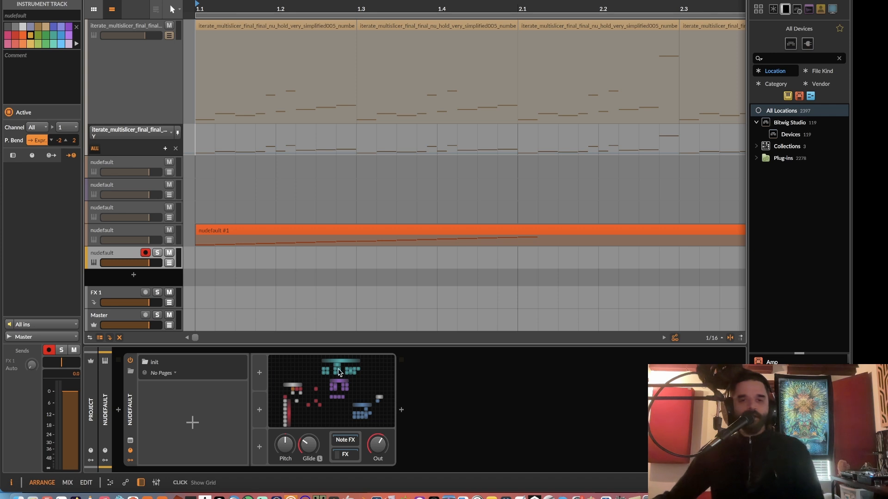
{"action": "left_click", "coordinate": [330, 393]}
{"action": "scroll", "coordinate": [387, 266], "scroll_direction": "up", "scroll_amount": 2}
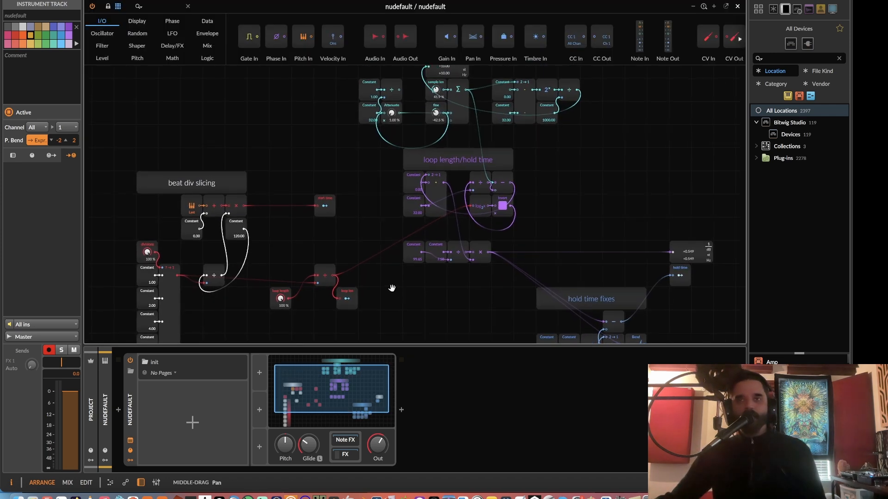
{"action": "scroll", "coordinate": [416, 283], "scroll_direction": "down", "scroll_amount": 2}
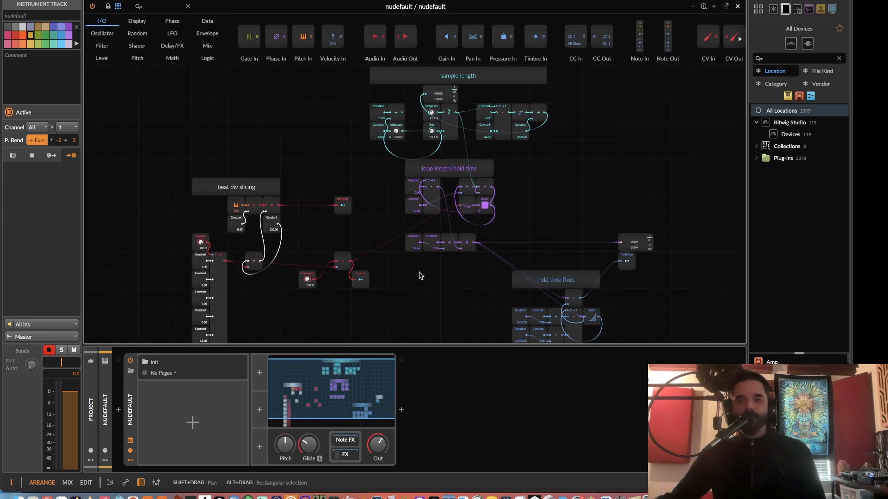
Examine the loop length/hold time section's constants and math modules, and trace their cables into the hold time fixes section.
{"action": "left_click_drag", "start_coordinate": [426, 264], "coordinate": [436, 223]}
{"action": "scroll", "coordinate": [548, 263], "scroll_direction": "up", "scroll_amount": 2}
{"action": "left_click_drag", "start_coordinate": [547, 263], "coordinate": [321, 189]}
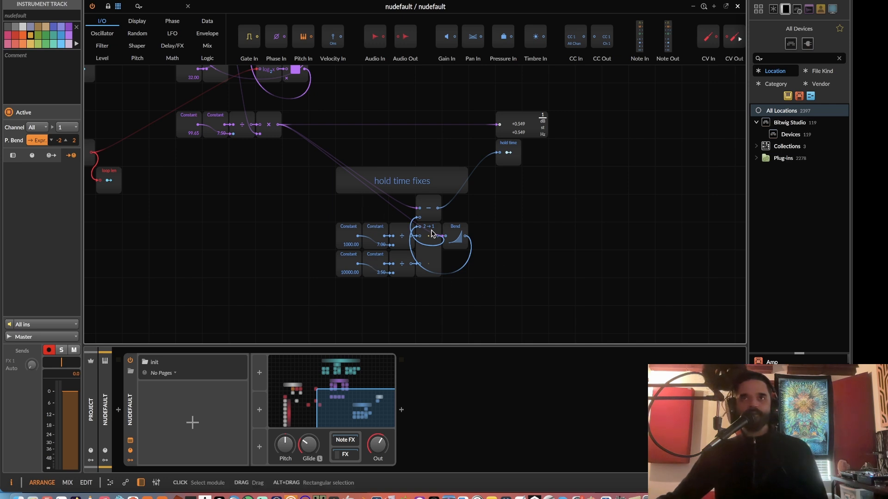
{"action": "left_click_drag", "start_coordinate": [290, 220], "coordinate": [377, 307]}
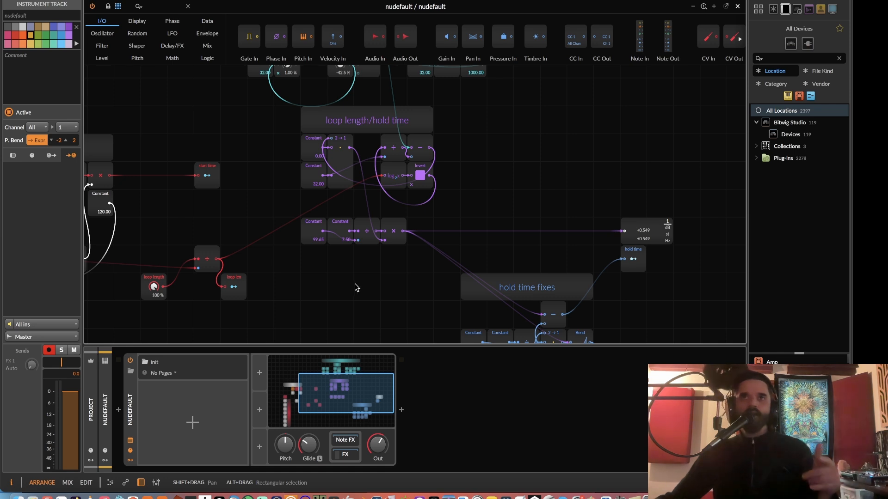
{"action": "scroll", "coordinate": [326, 306], "scroll_direction": "up", "scroll_amount": 5}
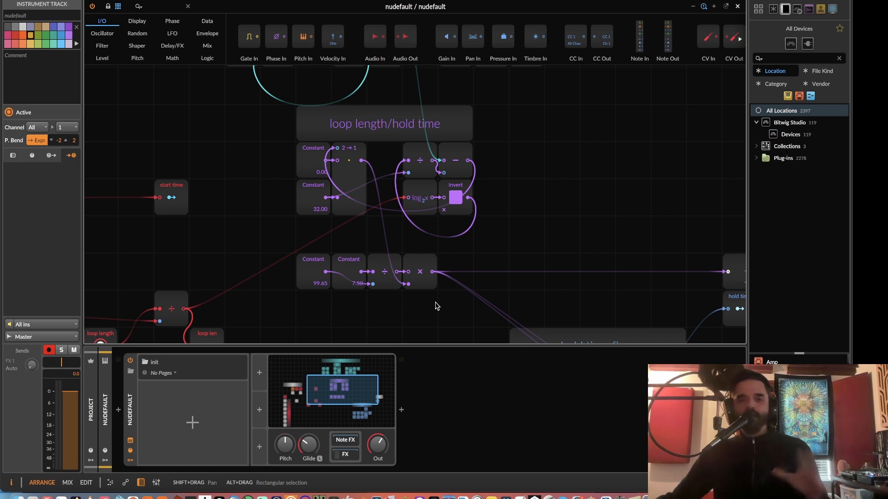
{"action": "scroll", "coordinate": [379, 279], "scroll_direction": "down", "scroll_amount": 2}
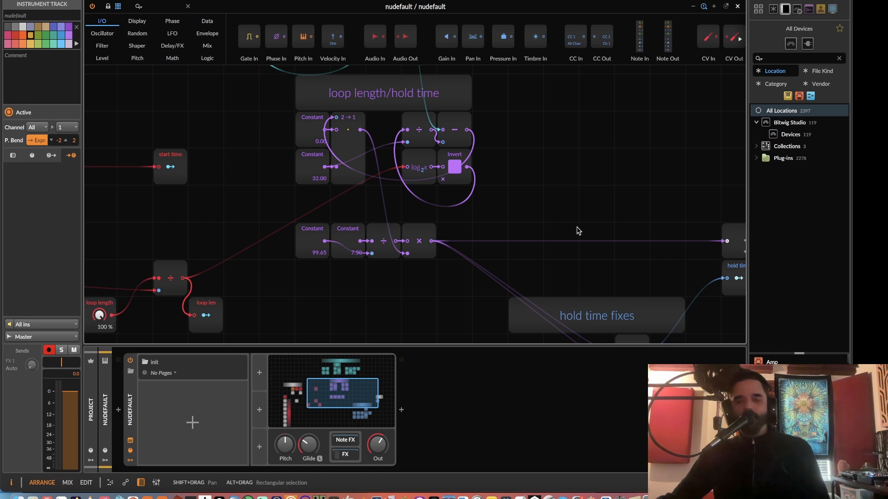
{"action": "scroll", "coordinate": [356, 286], "scroll_direction": "up", "scroll_amount": 2}
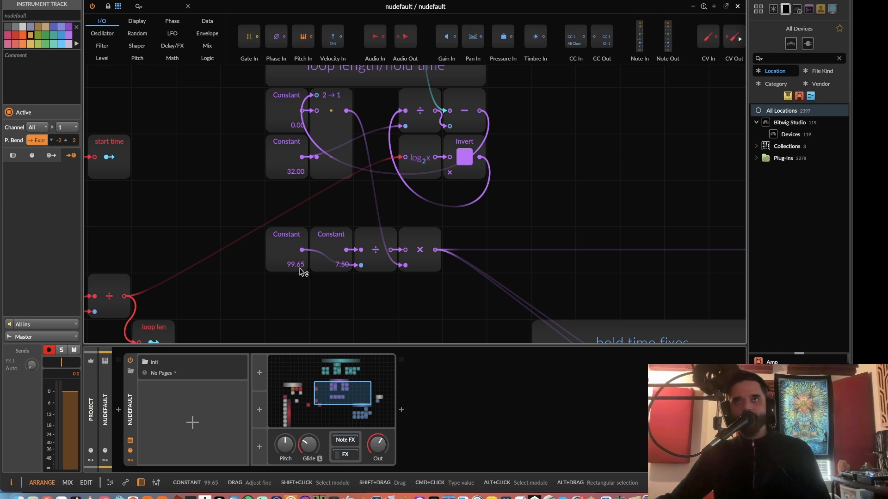
{"action": "left_click_drag", "start_coordinate": [305, 297], "coordinate": [338, 342]}
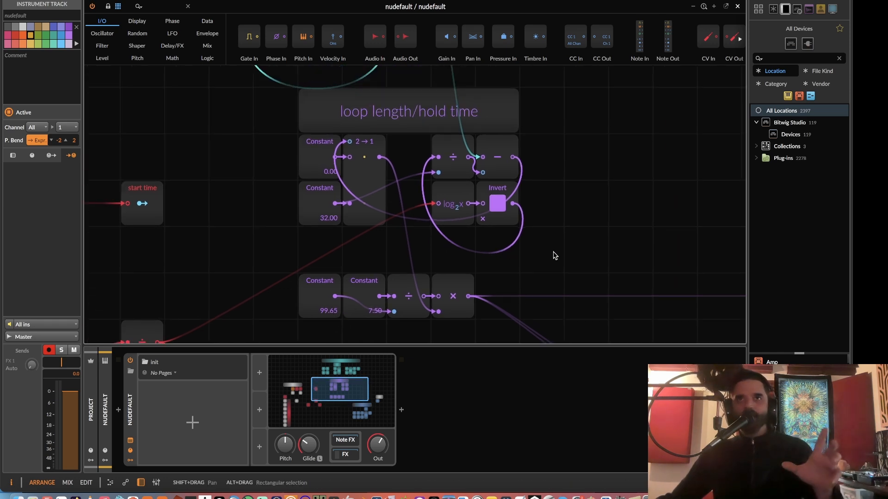
{"action": "left_click_drag", "start_coordinate": [553, 253], "coordinate": [450, 212]}
{"action": "left_click_drag", "start_coordinate": [504, 253], "coordinate": [414, 214]}
{"action": "left_click_drag", "start_coordinate": [485, 226], "coordinate": [396, 164]}
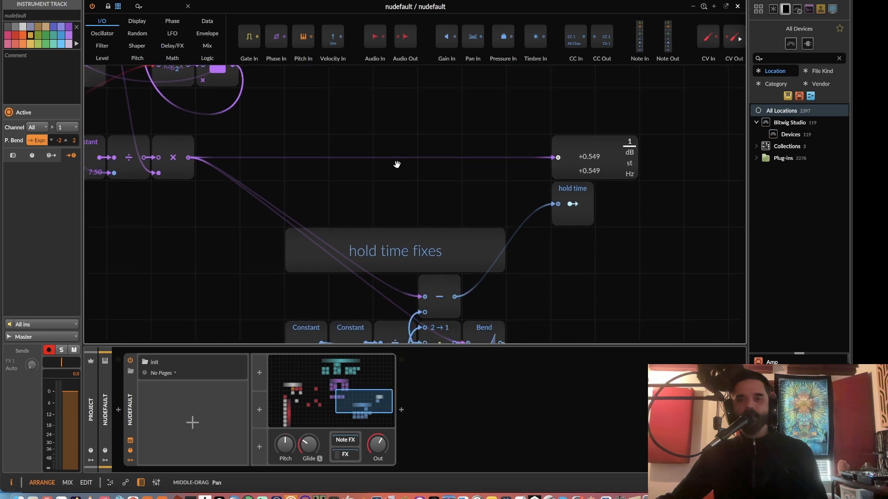
{"action": "left_click_drag", "start_coordinate": [393, 286], "coordinate": [338, 214]}
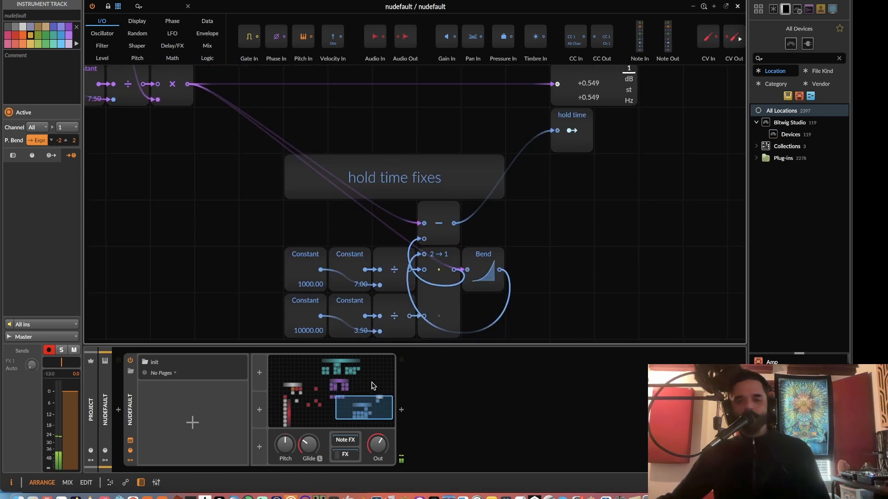
Show the sampler in the grid device's FX chain and enlarge the beginning of its pitchta96.wav waveform.
{"action": "left_click", "coordinate": [346, 455]}
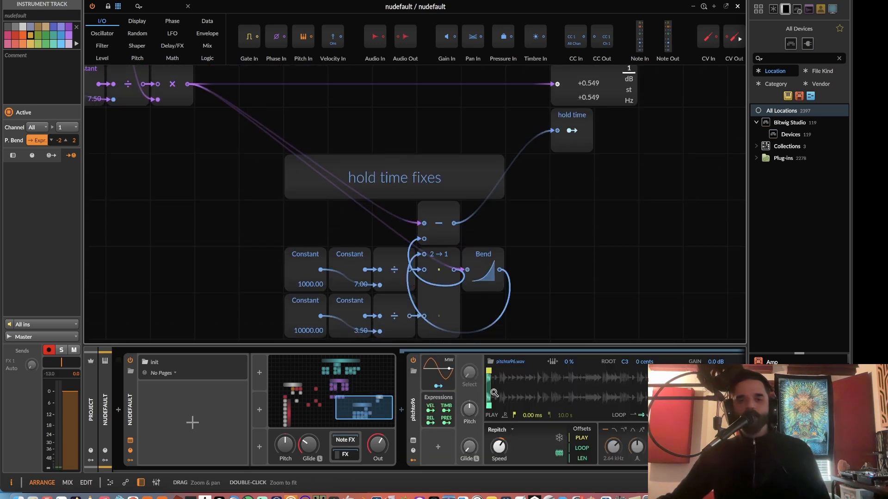
{"action": "left_click_drag", "start_coordinate": [495, 393], "coordinate": [597, 395]}
{"action": "mouse_move", "coordinate": [544, 392]}
{"action": "left_mouse_down"}
{"action": "mouse_move", "coordinate": [628, 391]}
{"action": "mouse_move", "coordinate": [523, 390]}
{"action": "mouse_move", "coordinate": [546, 386]}
{"action": "mouse_move", "coordinate": [546, 405]}
{"action": "left_mouse_up"}
Move the loop length module beside the hold time fixes section.
{"action": "scroll", "coordinate": [286, 222], "scroll_direction": "left", "scroll_amount": 10}
{"action": "scroll", "coordinate": [319, 268], "scroll_direction": "up", "scroll_amount": 3}
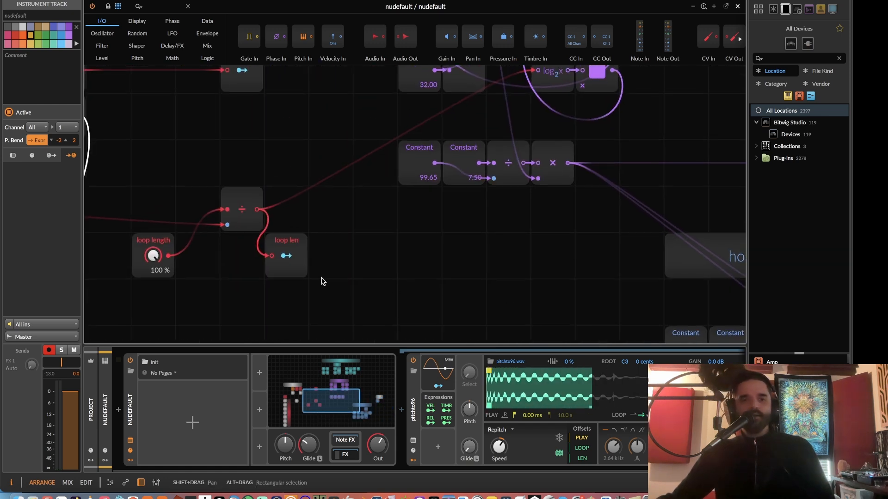
{"action": "left_click_drag", "start_coordinate": [150, 235], "coordinate": [566, 279]}
{"action": "left_click_drag", "start_coordinate": [524, 270], "coordinate": [281, 201]}
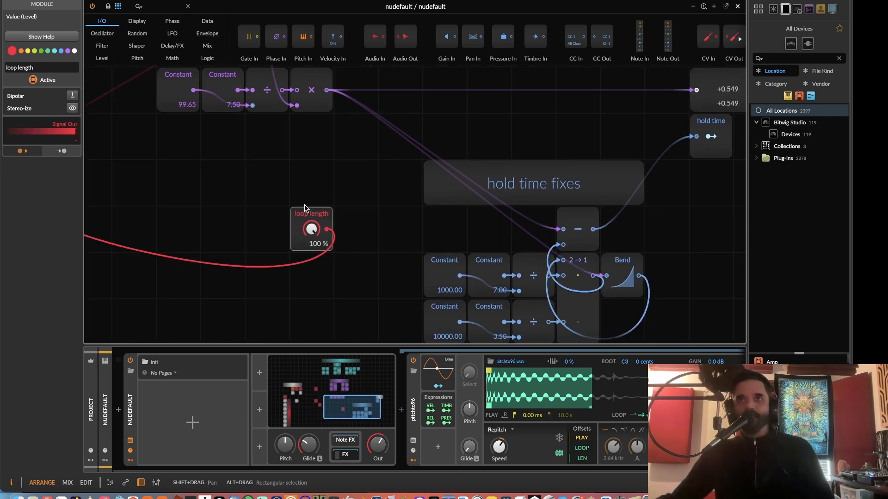
{"action": "left_click_drag", "start_coordinate": [365, 266], "coordinate": [356, 218]}
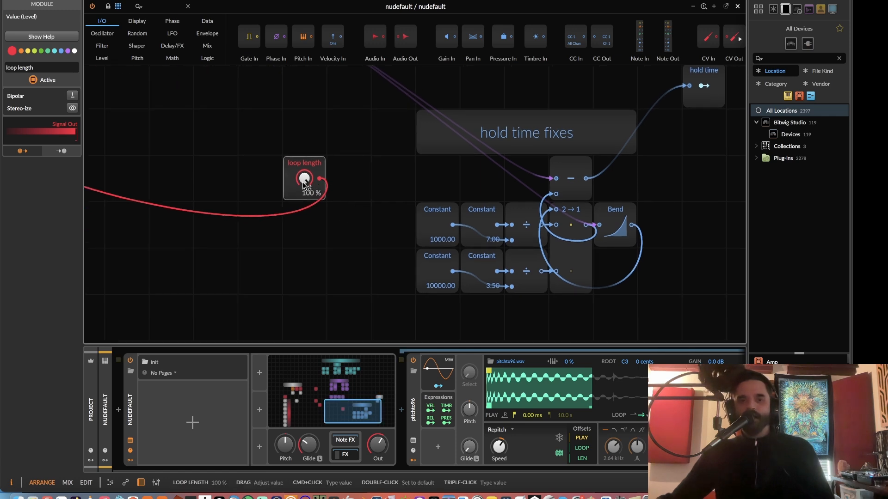
Set the divisor constant of the 1000.00 row in hold time fixes to 20, trying loop length at 34 % and 100 %.
{"action": "left_click_drag", "start_coordinate": [304, 178], "coordinate": [304, 241]}
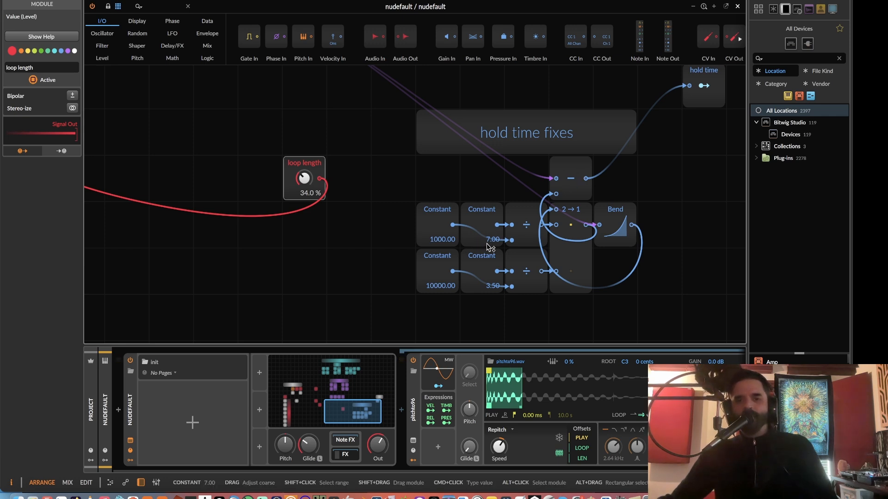
{"action": "left_click_drag", "start_coordinate": [467, 248], "coordinate": [466, 242]}
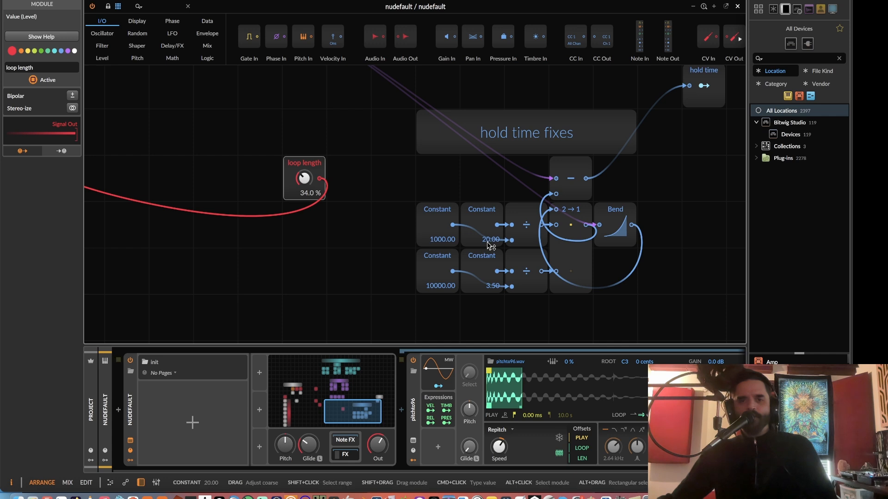
{"action": "mouse_move", "coordinate": [304, 178]}
{"action": "left_mouse_down"}
{"action": "mouse_move", "coordinate": [304, 195]}
{"action": "mouse_move", "coordinate": [305, 173]}
{"action": "left_mouse_up"}
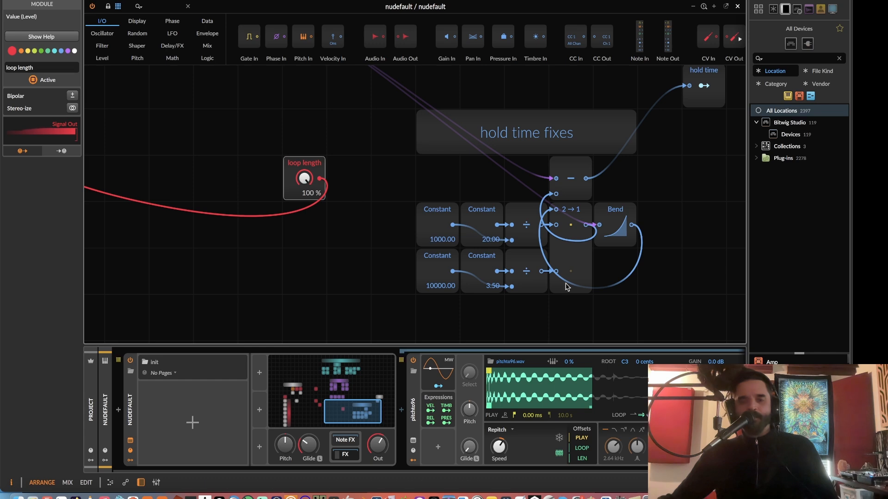
Move the divisions module beside the loop len output and set its value to 35 %.
{"action": "left_click_drag", "start_coordinate": [576, 394], "coordinate": [576, 369]}
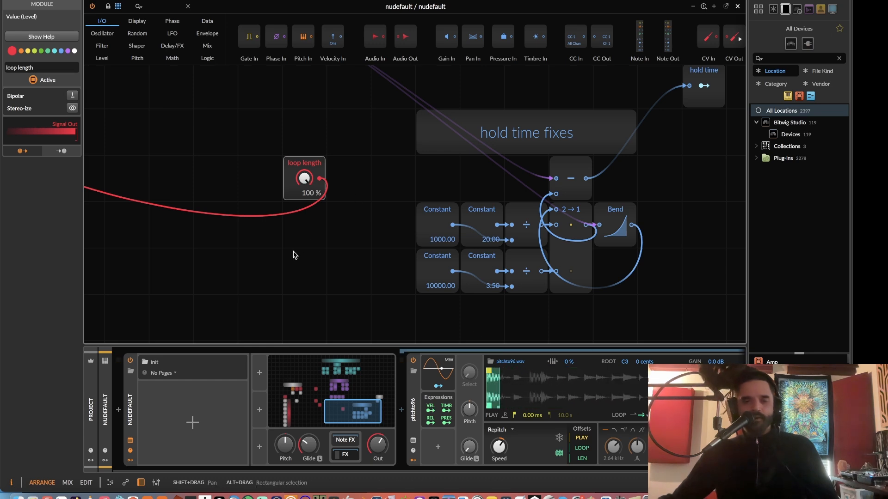
{"action": "left_click_drag", "start_coordinate": [295, 254], "coordinate": [439, 280]}
{"action": "left_click_drag", "start_coordinate": [299, 253], "coordinate": [460, 324]}
{"action": "left_click_drag", "start_coordinate": [292, 273], "coordinate": [474, 320]}
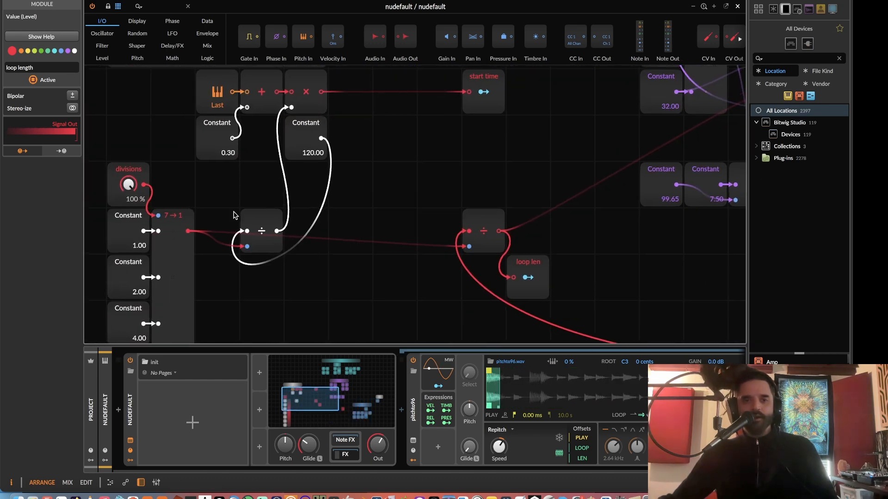
{"action": "left_click_drag", "start_coordinate": [130, 172], "coordinate": [265, 213]}
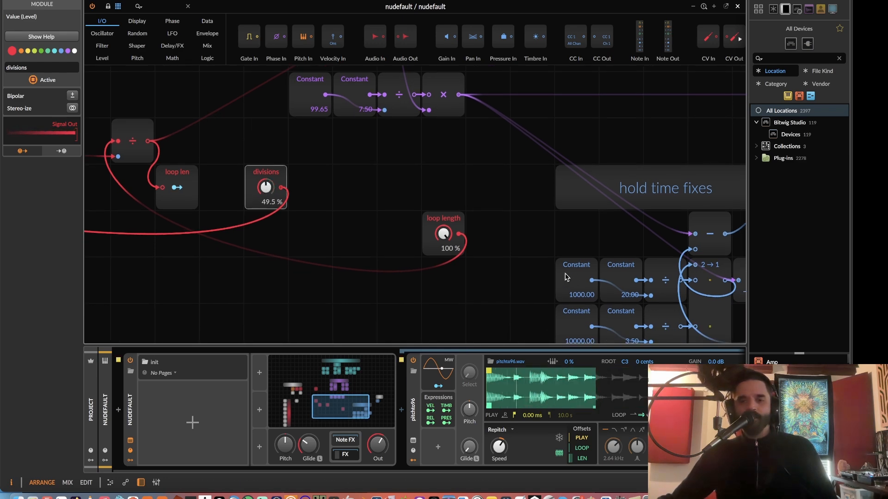
{"action": "left_click_drag", "start_coordinate": [543, 261], "coordinate": [516, 219]}
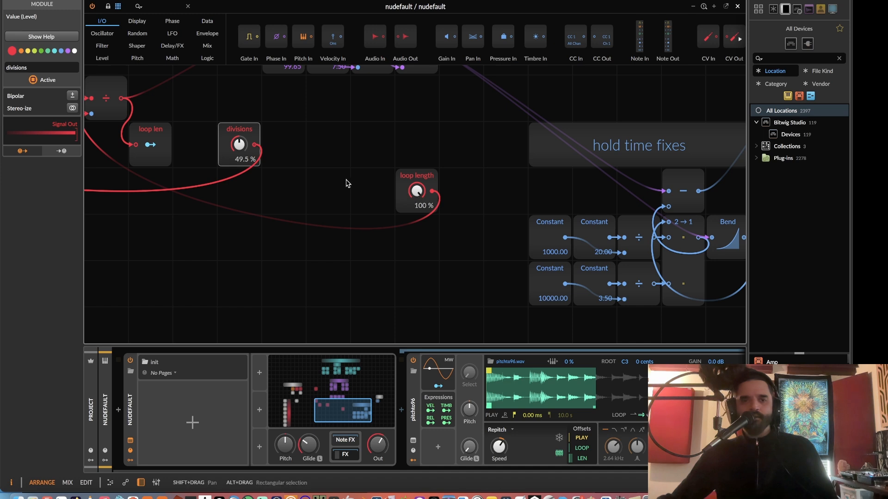
{"action": "left_click_drag", "start_coordinate": [239, 146], "coordinate": [239, 165]}
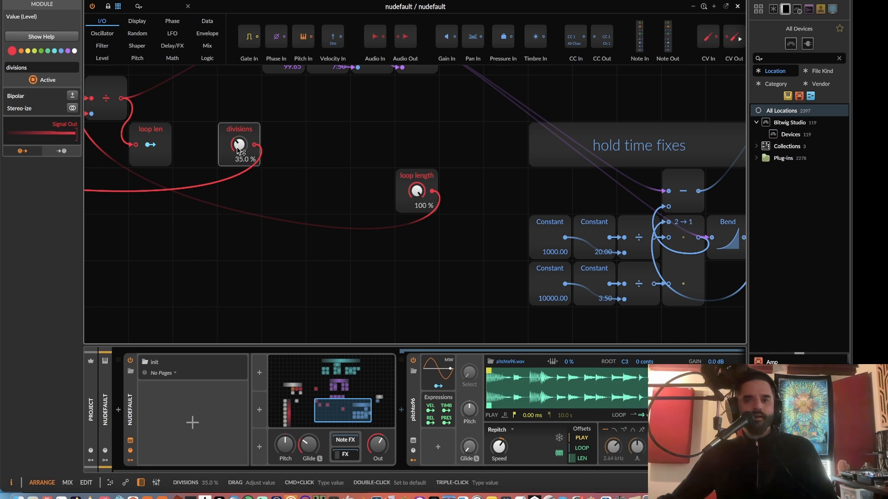
Disconnect the 10000.00 row's divider from the 2→1 module in hold time fixes and reset the Bend curve to a straight line.
{"action": "scroll", "coordinate": [705, 306], "scroll_direction": "right", "scroll_amount": 5}
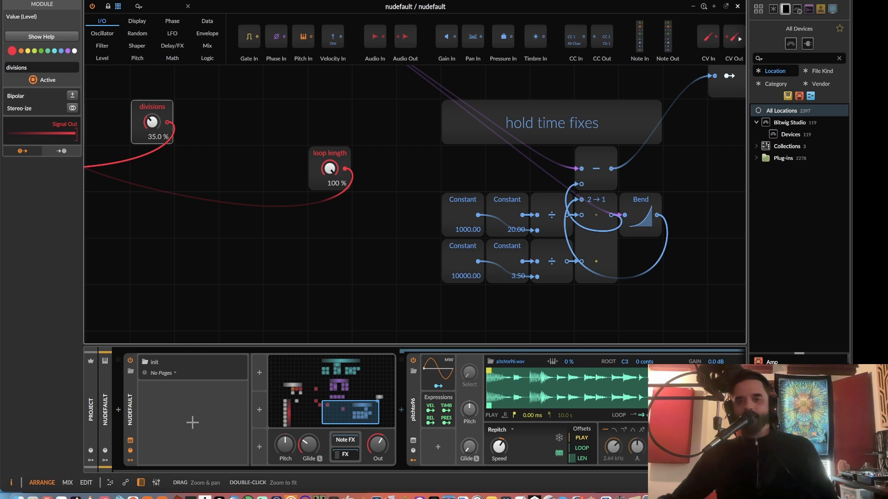
{"action": "left_click_drag", "start_coordinate": [565, 283], "coordinate": [410, 239]}
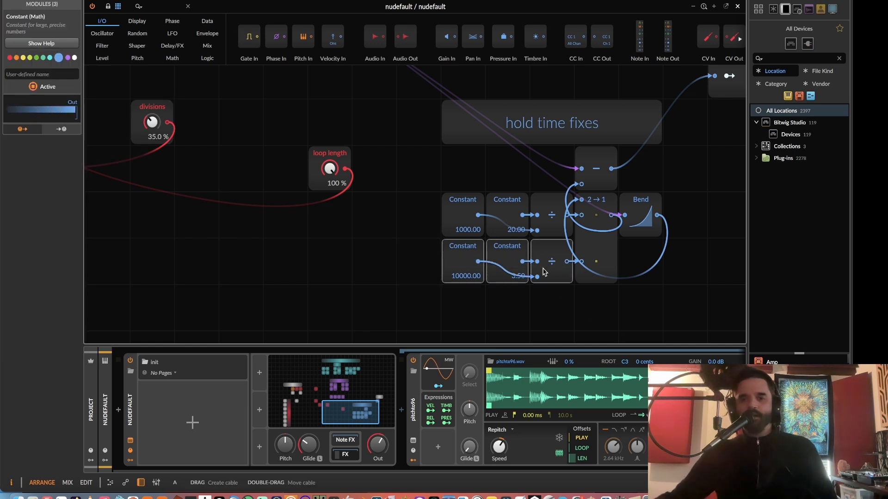
{"action": "double_click", "coordinate": [583, 262]}
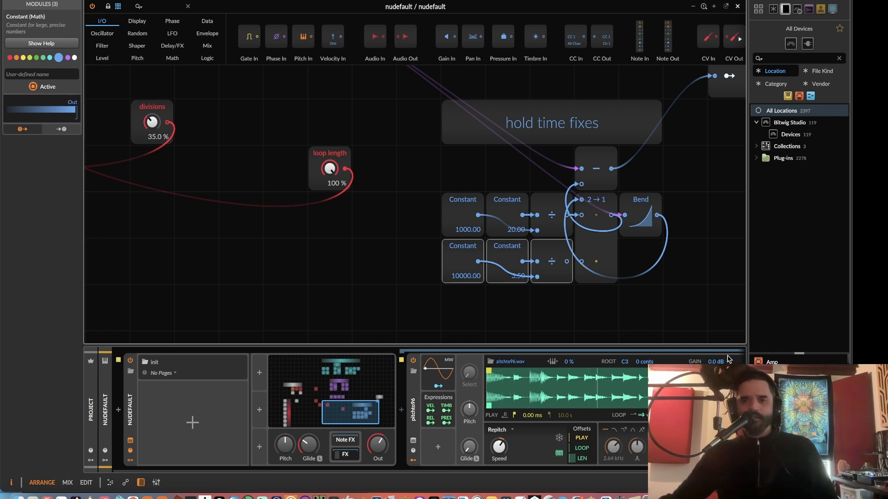
{"action": "double_click", "coordinate": [647, 218]}
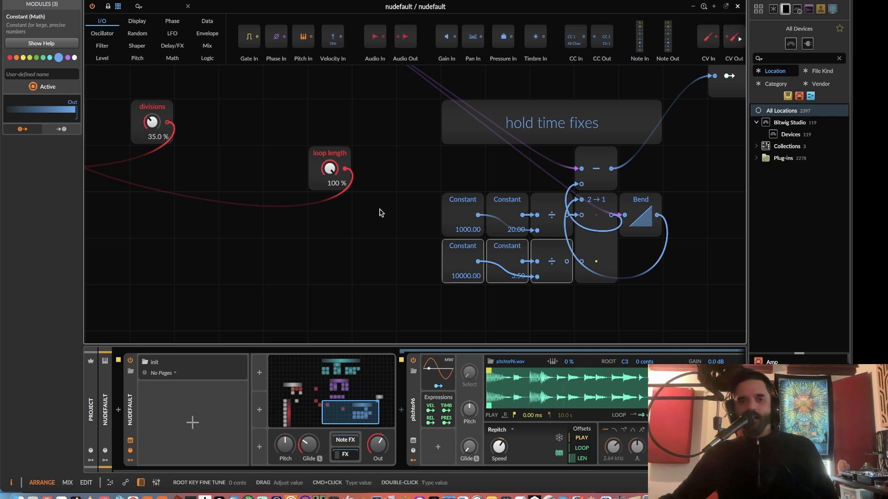
Lower loop length to 1.50 % and set the divisor constant of the 1000.00 row in hold time fixes to 40.
{"action": "left_click_drag", "start_coordinate": [341, 187], "coordinate": [341, 278]}
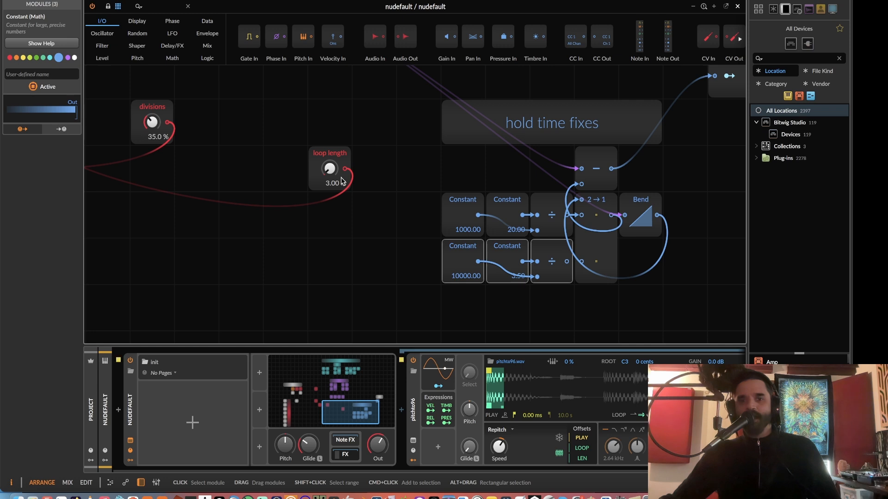
{"action": "left_click_drag", "start_coordinate": [336, 180], "coordinate": [336, 188]}
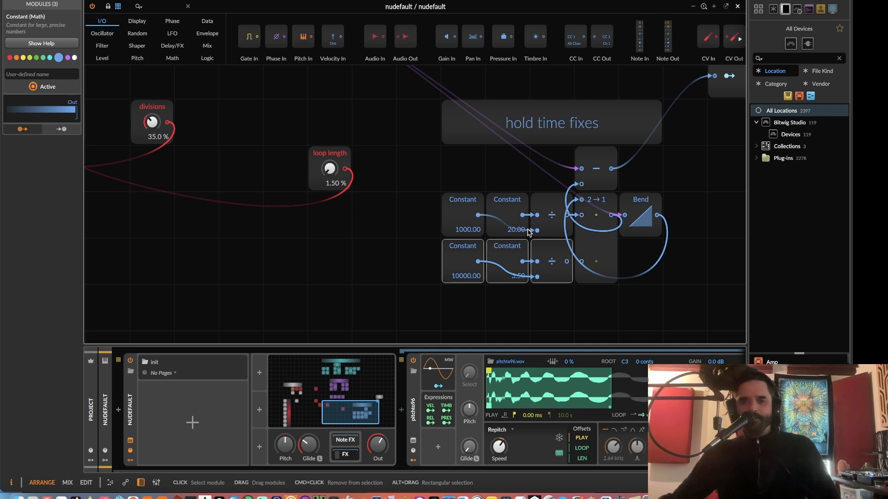
{"action": "left_click_drag", "start_coordinate": [515, 231], "coordinate": [515, 224]}
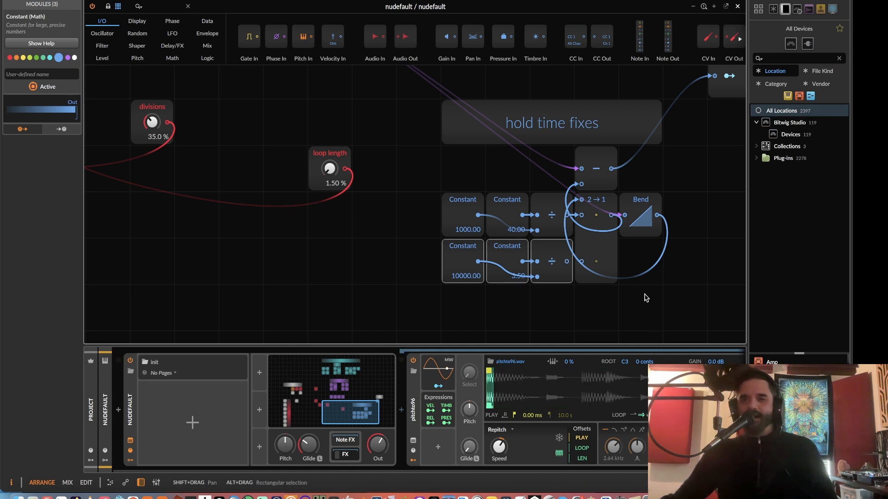
Raise loop length to 68.5 %, enlarge the loop region in the sampler waveform, and bring loop length up to 100 %.
{"action": "scroll", "coordinate": [645, 298], "scroll_direction": "up", "scroll_amount": 3}
{"action": "scroll", "coordinate": [644, 297], "scroll_direction": "right", "scroll_amount": 3}
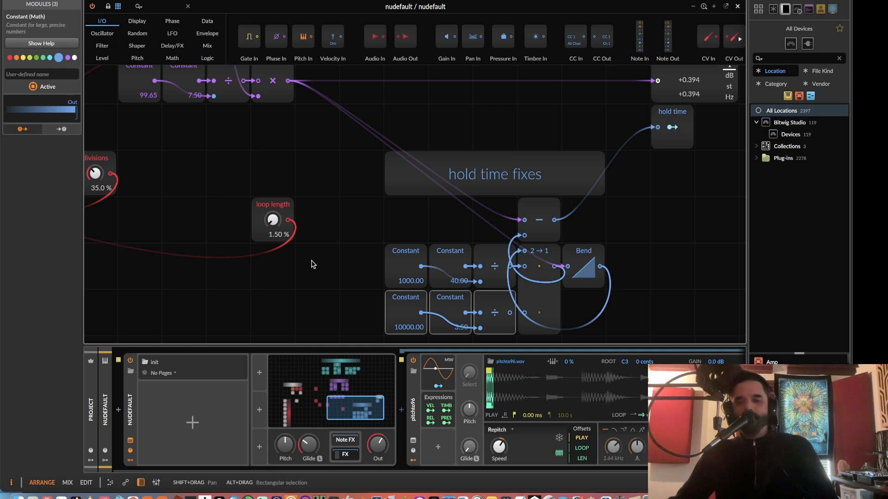
{"action": "left_click_drag", "start_coordinate": [273, 220], "coordinate": [272, 190]}
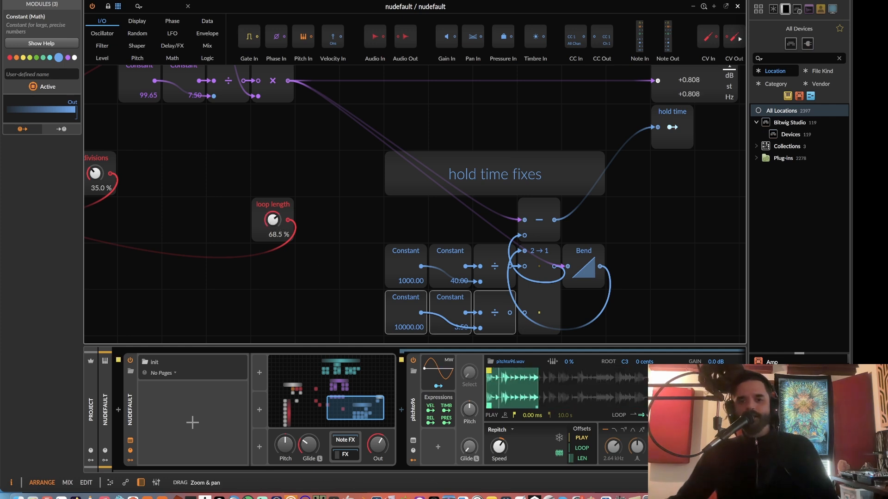
{"action": "left_click_drag", "start_coordinate": [554, 384], "coordinate": [596, 390]}
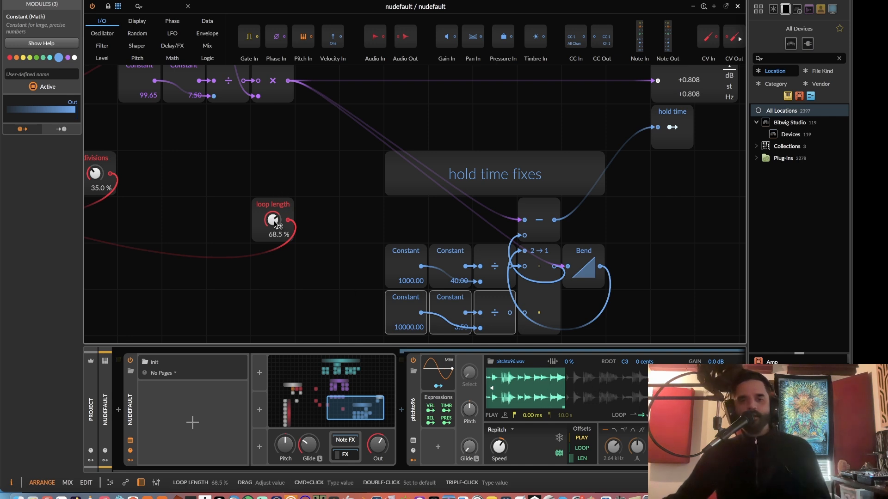
{"action": "left_click_drag", "start_coordinate": [273, 221], "coordinate": [274, 203]}
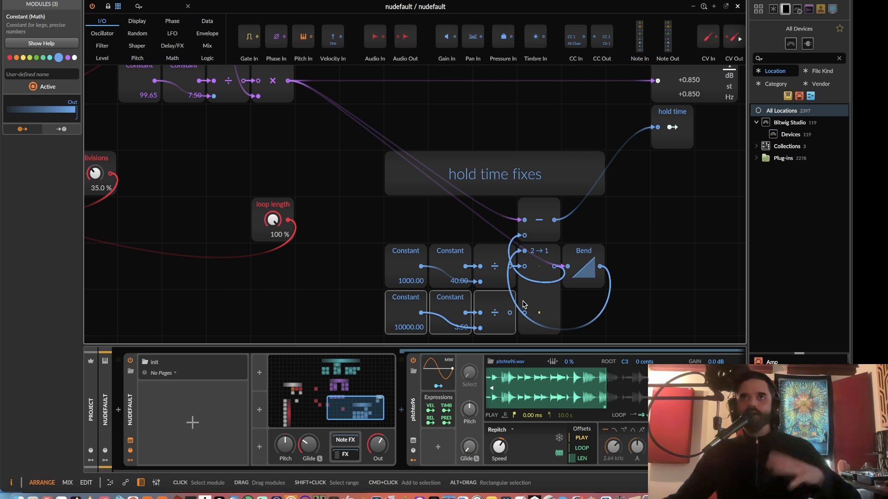
Move the loop length module back into the beat div slicing section, below the constant under the pitch input.
{"action": "scroll", "coordinate": [524, 304], "scroll_direction": "down", "scroll_amount": 6}
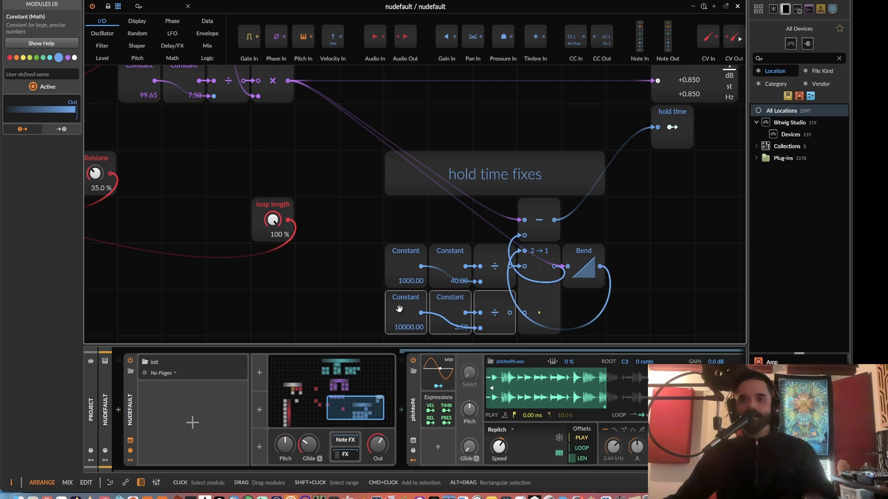
{"action": "scroll", "coordinate": [327, 286], "scroll_direction": "up", "scroll_amount": 3}
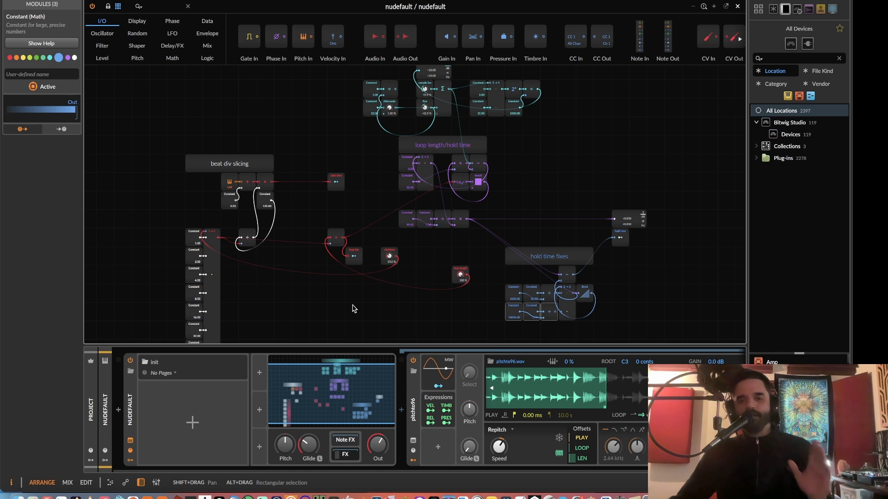
{"action": "scroll", "coordinate": [353, 307], "scroll_direction": "down", "scroll_amount": 2}
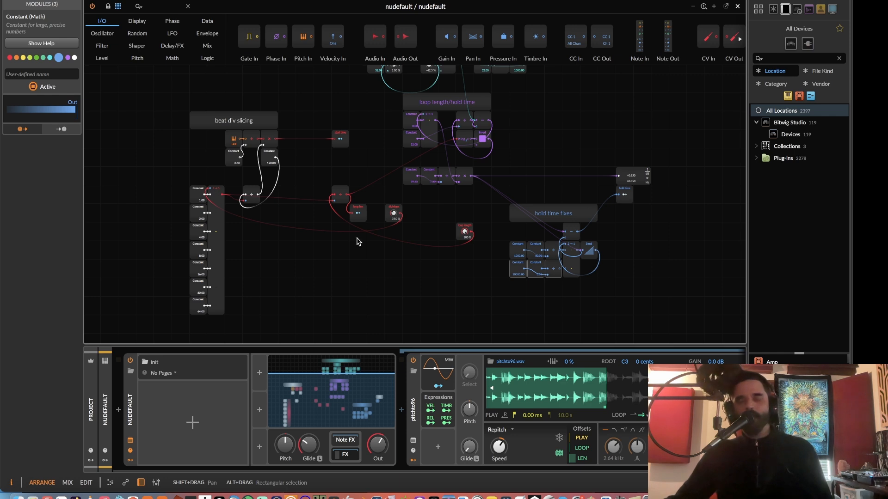
{"action": "left_click_drag", "start_coordinate": [459, 225], "coordinate": [228, 172]}
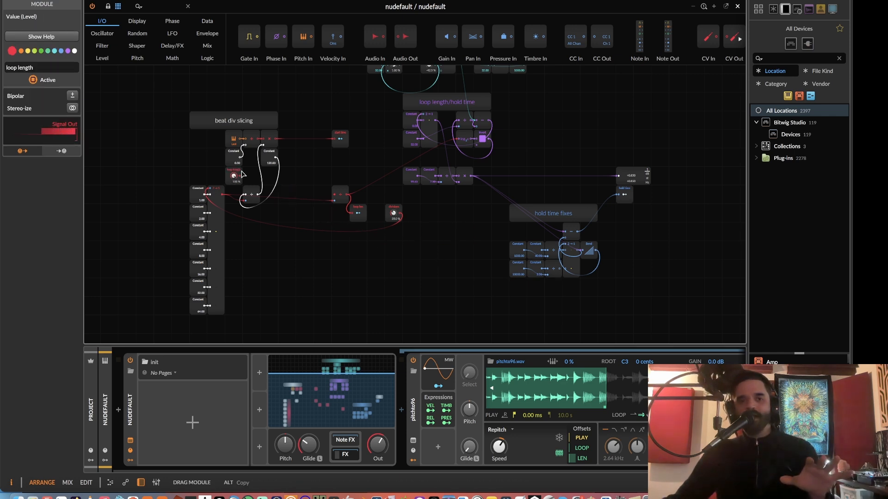
Move the divisions module beside the beat div slicing section, below its white divider, and close the nudefault grid.
{"action": "left_click_drag", "start_coordinate": [391, 209], "coordinate": [285, 209]}
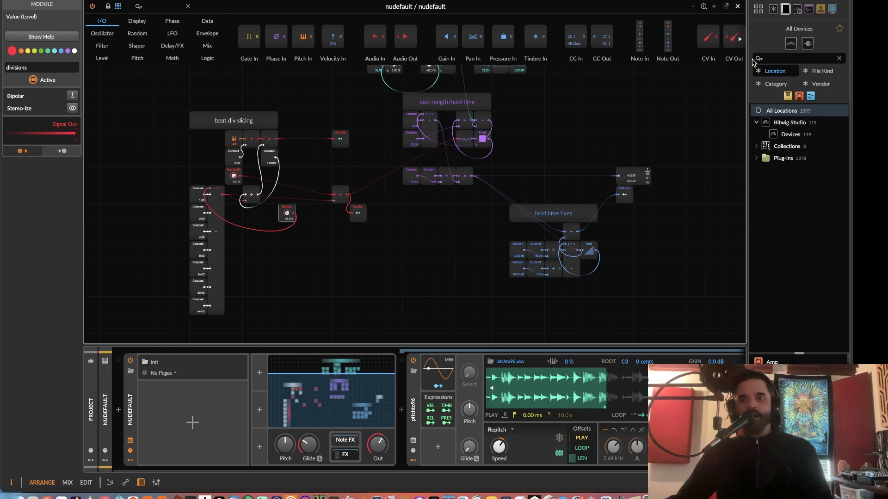
{"action": "left_click", "coordinate": [738, 6]}
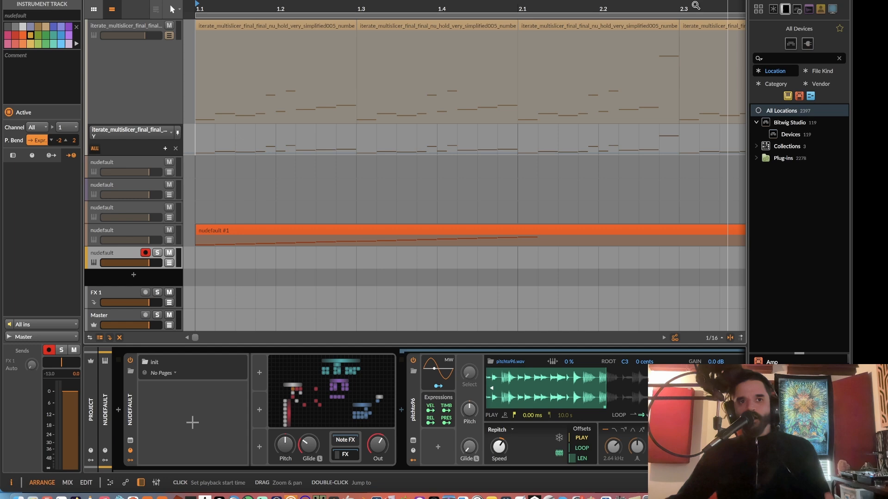
Inspect the iterate_multislicer grid's rows of coarse, fine, unlink and Len modules for each slice.
{"action": "left_click", "coordinate": [143, 91]}
{"action": "left_click", "coordinate": [142, 91]}
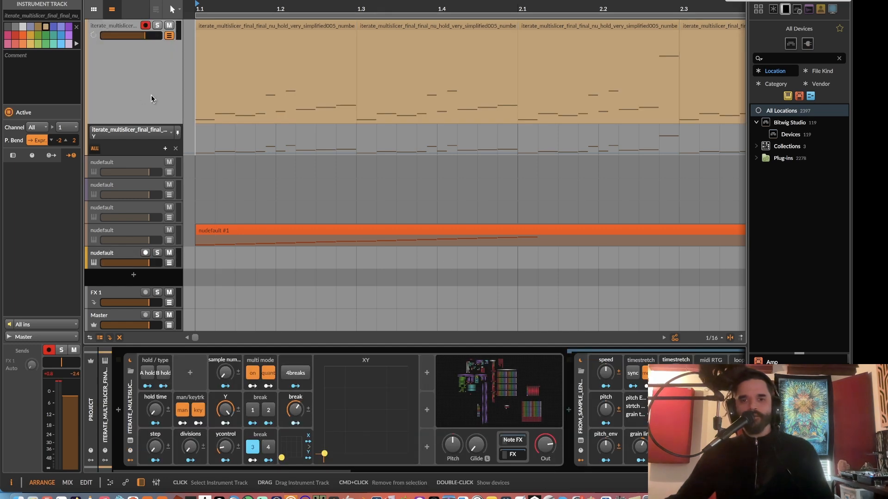
{"action": "left_click", "coordinate": [494, 382]}
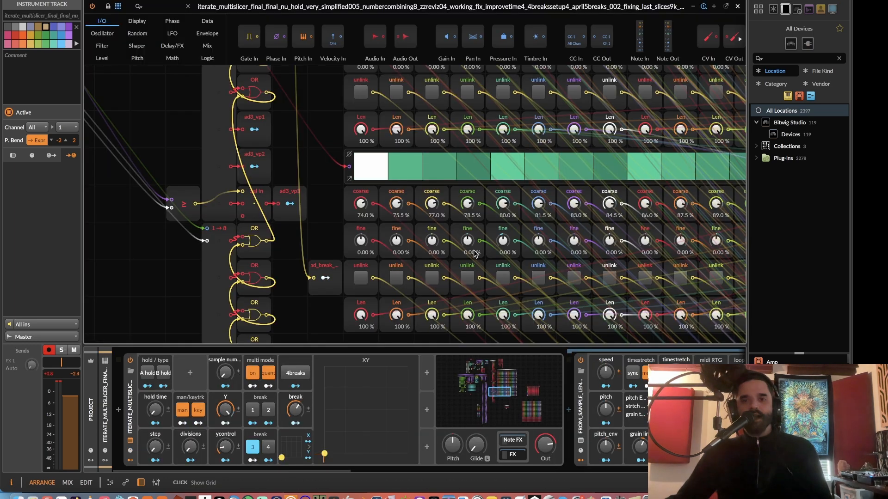
{"action": "left_click_drag", "start_coordinate": [284, 244], "coordinate": [214, 278]}
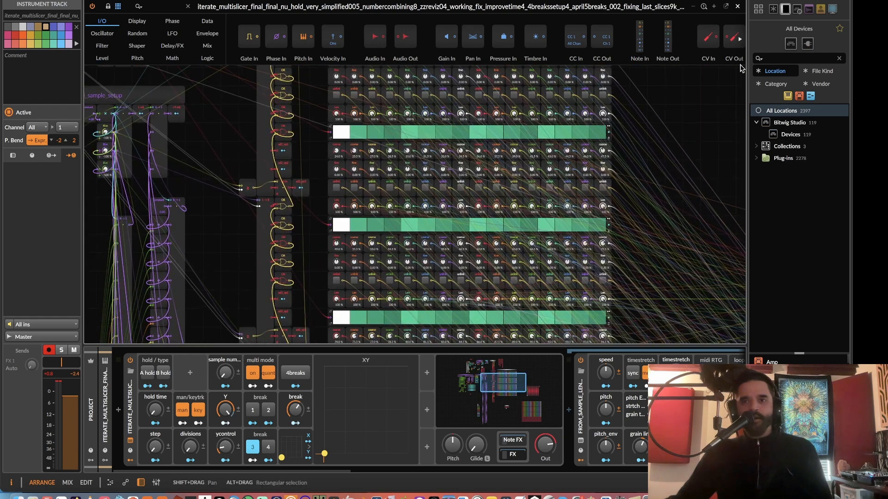
{"action": "left_click", "coordinate": [738, 6]}
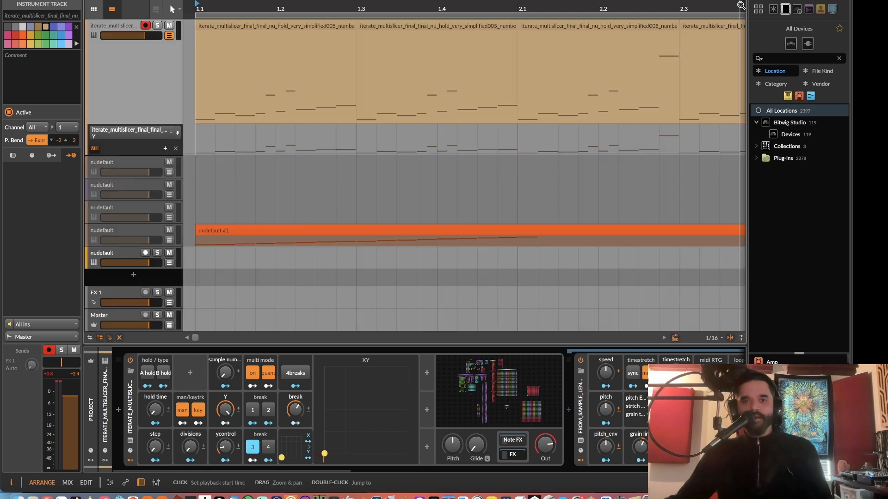
Examine the hold adjustments, simplified_hold_method and hold time sections in the from_sample_length3 grid.
{"action": "left_click", "coordinate": [581, 440]}
{"action": "left_click", "coordinate": [580, 440]}
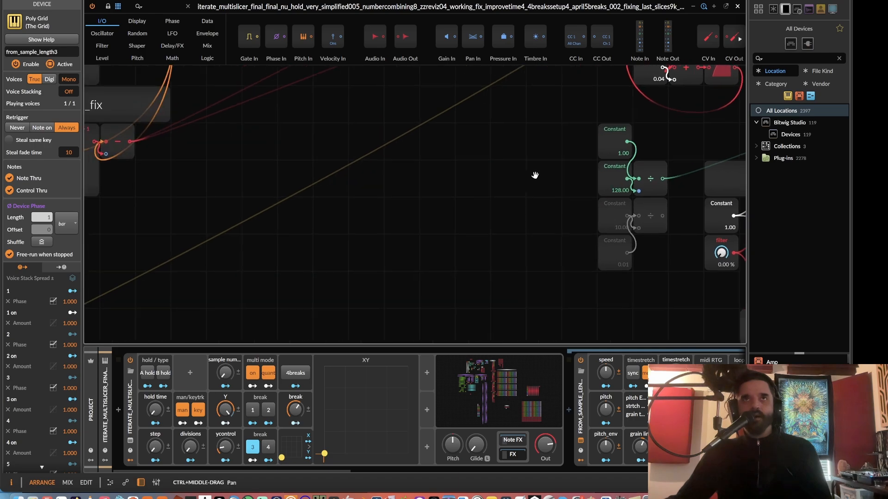
{"action": "left_click_drag", "start_coordinate": [375, 237], "coordinate": [169, 311]}
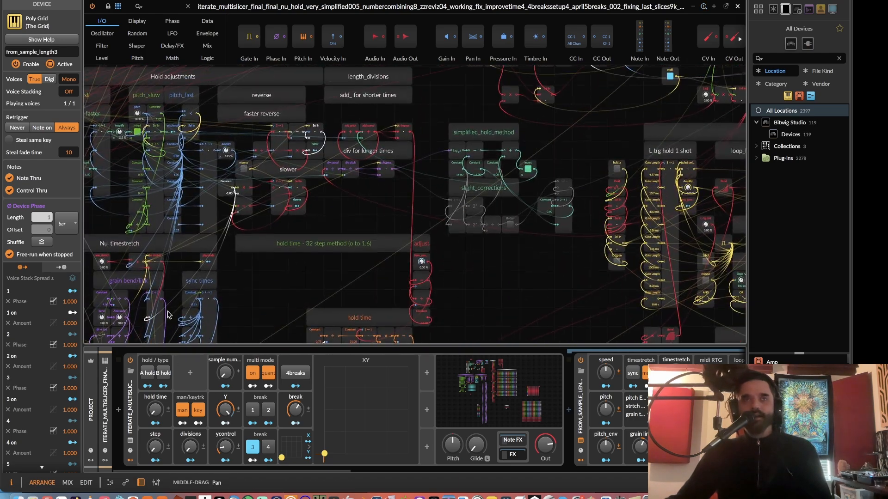
{"action": "left_click", "coordinate": [737, 6]}
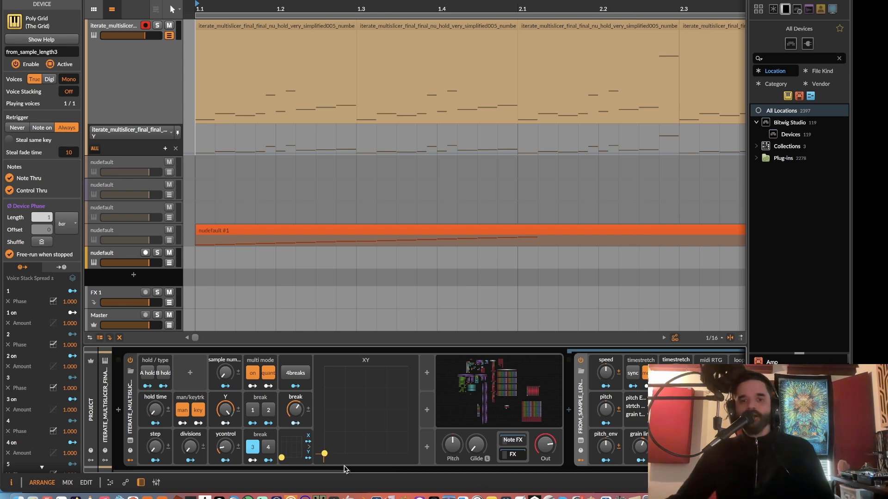
Look through the multislicer track's device chain and collapse the iterate_multislicer device's nested chain.
{"action": "scroll", "coordinate": [475, 471], "scroll_direction": "right", "scroll_amount": 10}
{"action": "scroll", "coordinate": [370, 439], "scroll_direction": "left", "scroll_amount": 10}
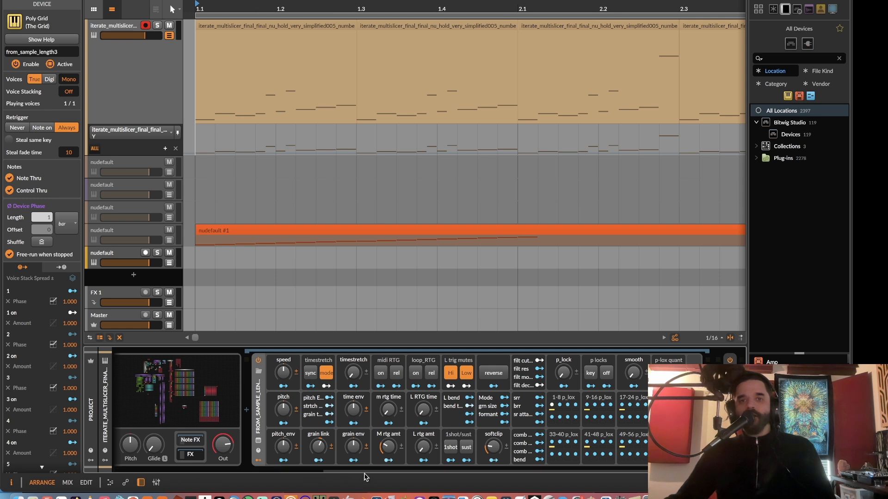
{"action": "left_click_drag", "start_coordinate": [362, 470], "coordinate": [142, 467]}
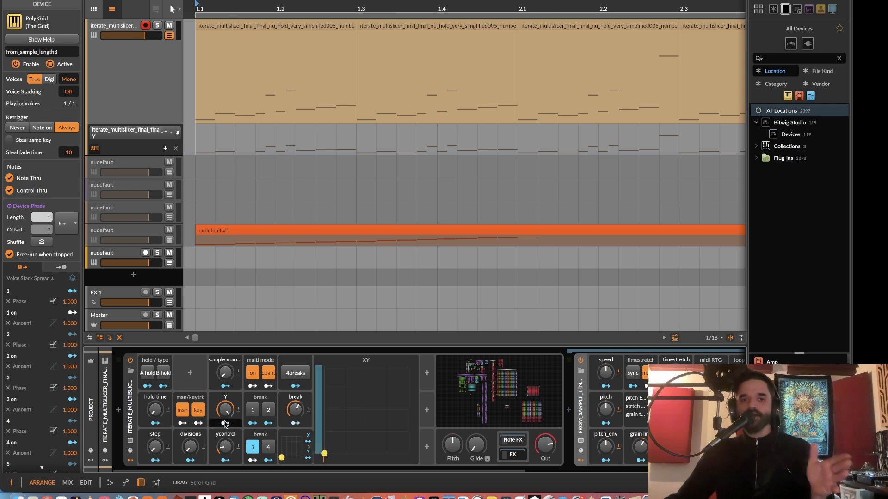
{"action": "left_click", "coordinate": [130, 403]}
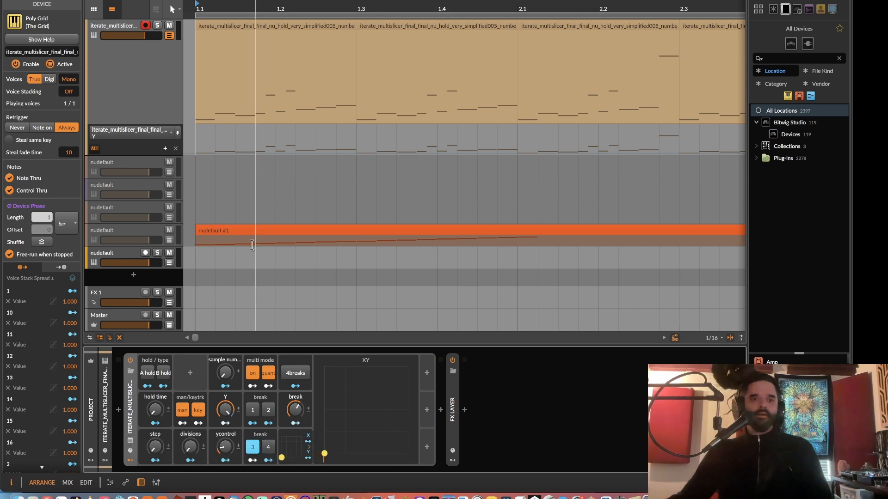
{"action": "left_click", "coordinate": [118, 77]}
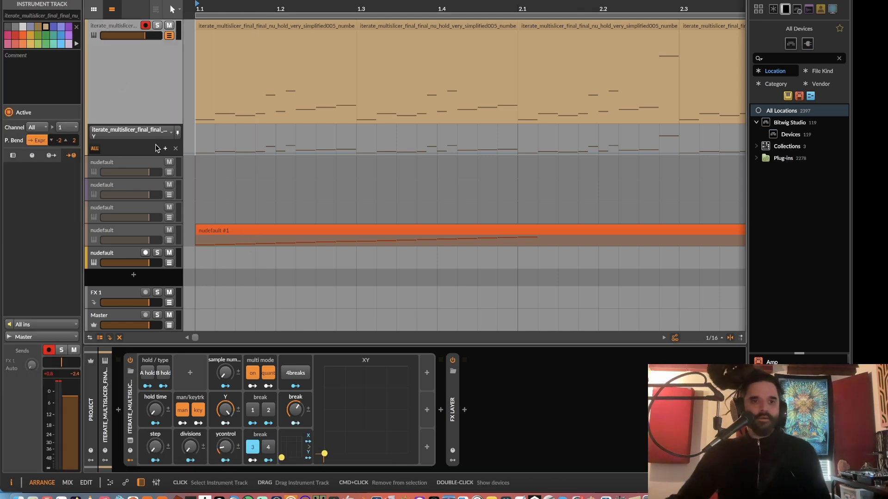
Reopen the grid of the lowest nudefault track and place a Value module in the empty area below hold time fixes.
{"action": "left_click", "coordinate": [104, 255]}
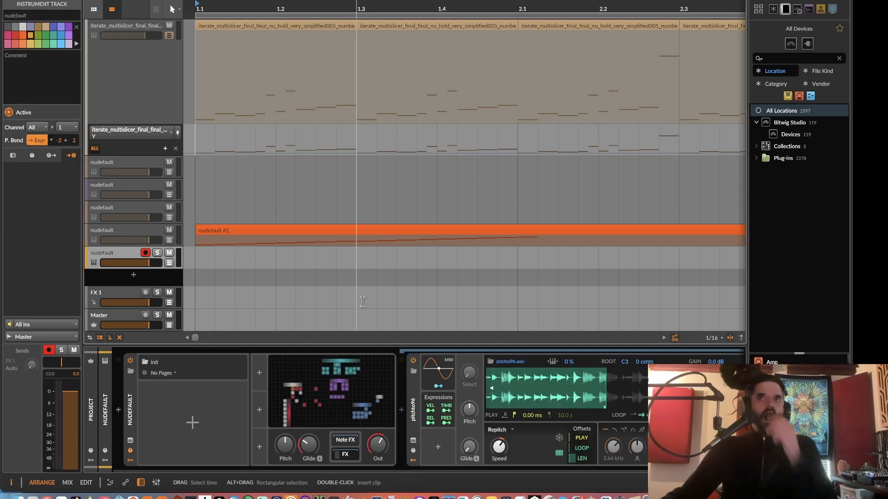
{"action": "double_click", "coordinate": [330, 395]}
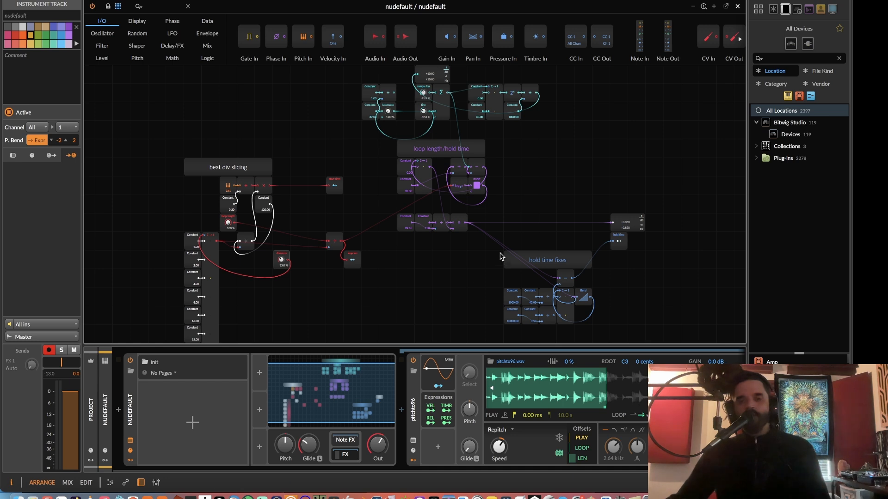
{"action": "left_click_drag", "start_coordinate": [502, 256], "coordinate": [478, 122]}
{"action": "left_click_drag", "start_coordinate": [493, 214], "coordinate": [379, 203]}
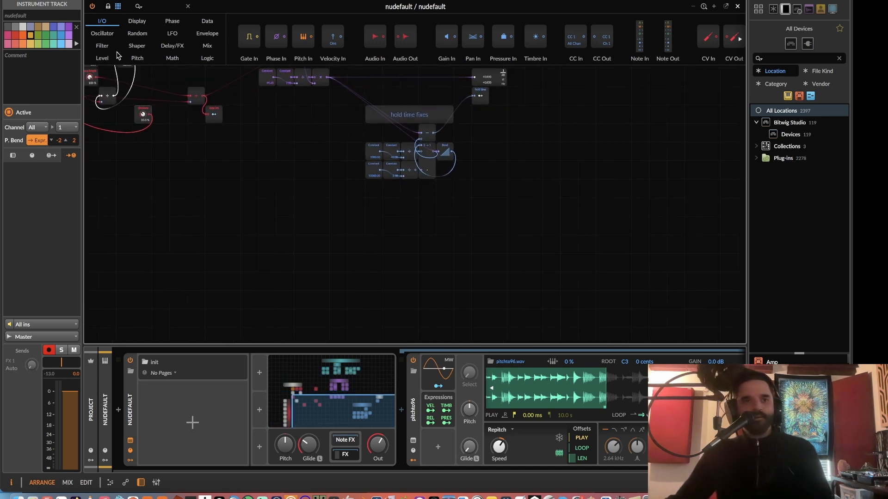
{"action": "left_click", "coordinate": [102, 57]}
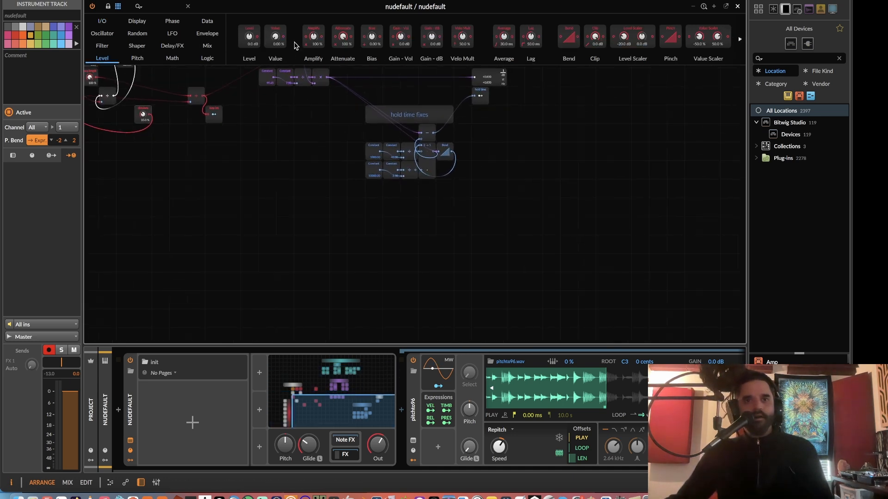
{"action": "left_click_drag", "start_coordinate": [275, 37], "coordinate": [296, 250]}
{"action": "scroll", "coordinate": [365, 224], "scroll_direction": "up", "scroll_amount": 3}
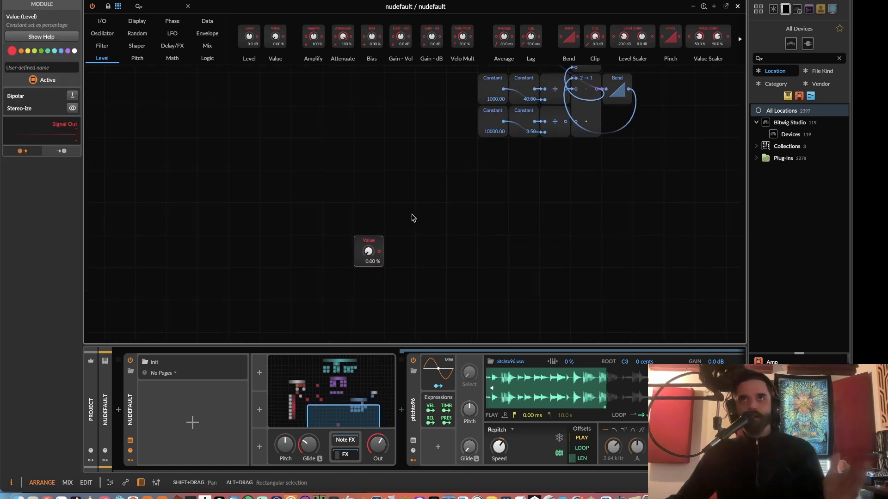
{"action": "left_click_drag", "start_coordinate": [408, 215], "coordinate": [442, 254]}
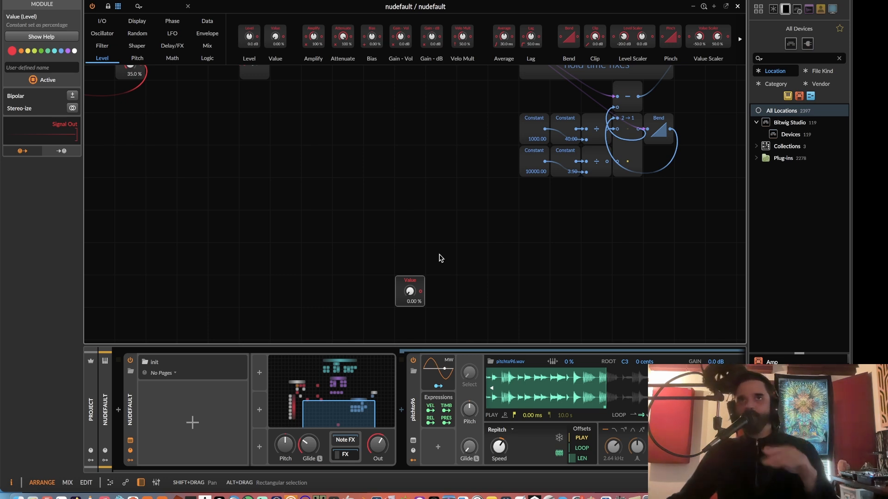
{"action": "left_click_drag", "start_coordinate": [416, 276], "coordinate": [352, 243]}
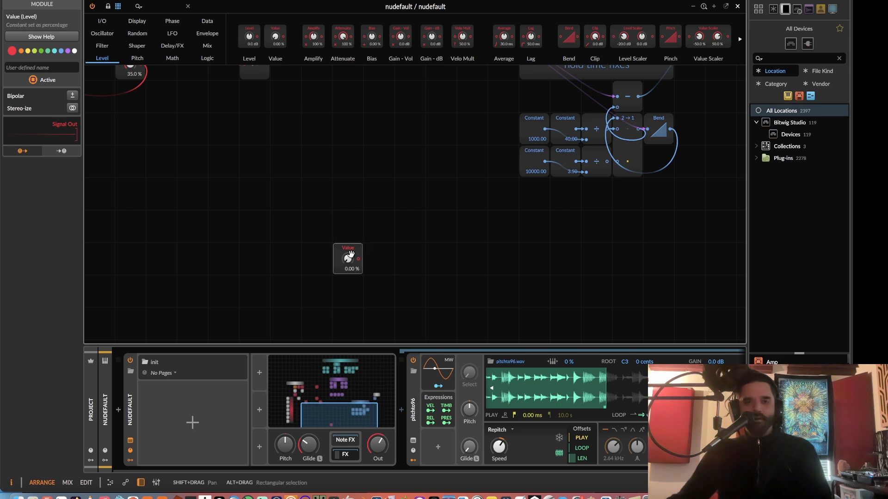
{"action": "scroll", "coordinate": [342, 259], "scroll_direction": "up", "scroll_amount": 3}
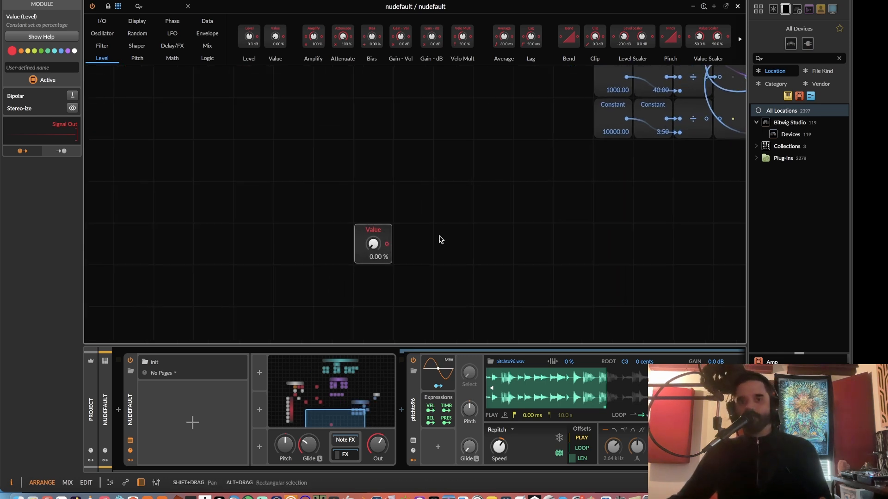
Name the new Value module coarse.
{"action": "left_click", "coordinate": [47, 66]}
{"action": "type", "text": "coase"}
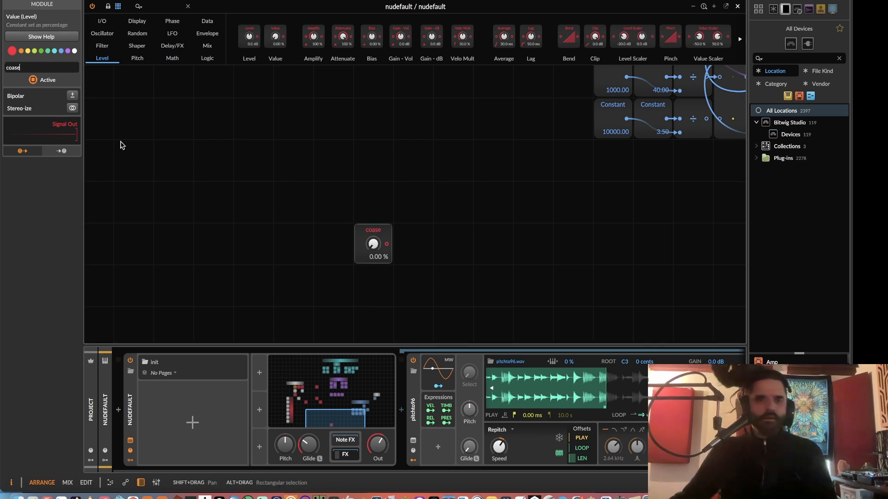
{"action": "key", "text": "BackSpace"}
{"action": "key", "text": "BackSpace"}
{"action": "key", "text": "BackSpace"}
{"action": "key", "text": "BackSpace"}
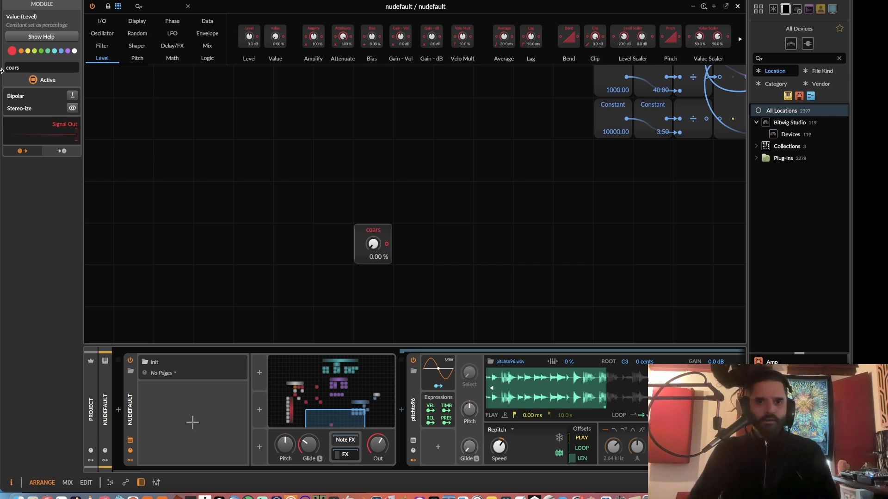
{"action": "left_click", "coordinate": [339, 229]}
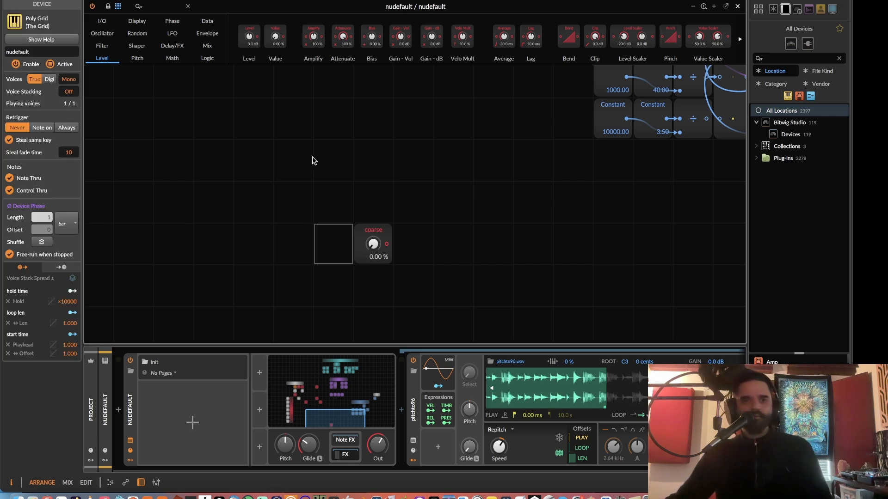
Add a second Value module directly below coarse, make it bipolar and name it fine.
{"action": "scroll", "coordinate": [311, 158], "scroll_direction": "down", "scroll_amount": 2}
{"action": "left_click_drag", "start_coordinate": [280, 34], "coordinate": [371, 242]}
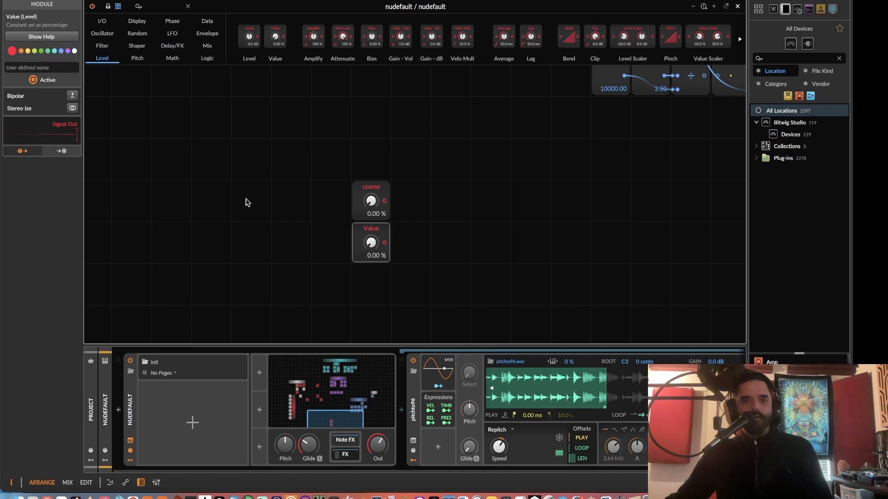
{"action": "left_click", "coordinate": [73, 95]}
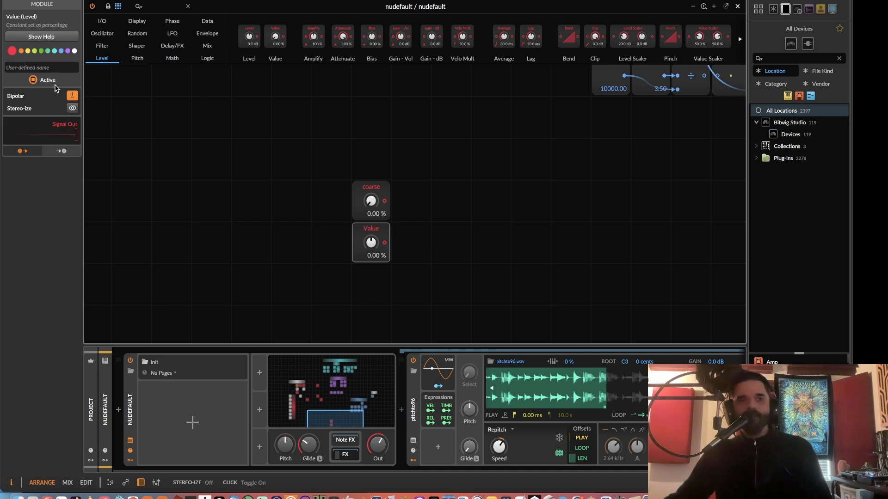
{"action": "left_click", "coordinate": [45, 67]}
{"action": "type", "text": "fine"}
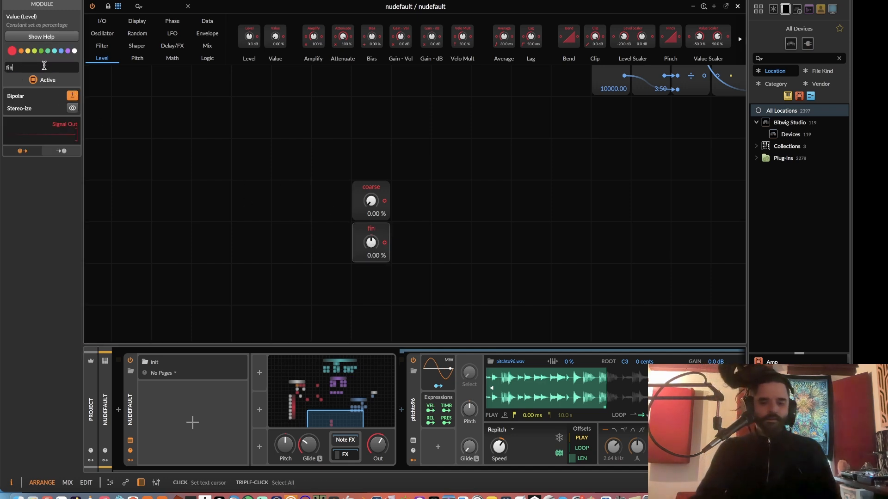
Place an Add math module directly below the fine module.
{"action": "left_click", "coordinate": [207, 46]}
{"action": "left_click", "coordinate": [172, 60]}
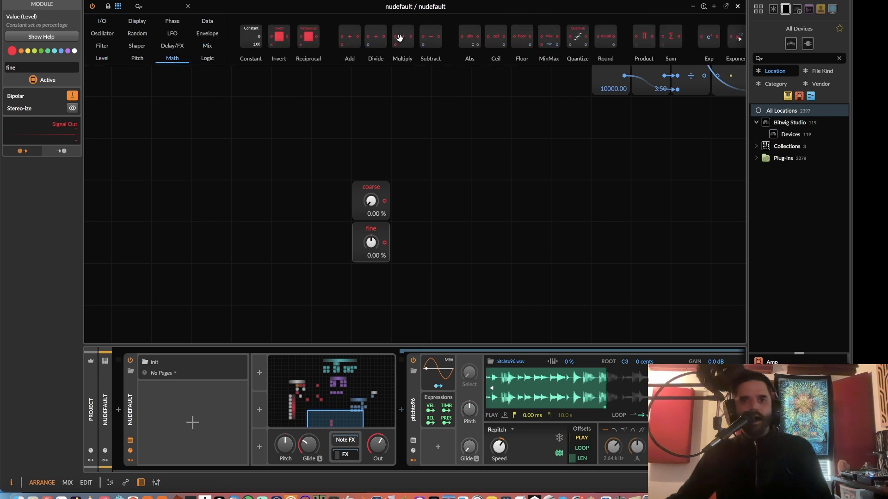
{"action": "left_click_drag", "start_coordinate": [350, 37], "coordinate": [371, 284]}
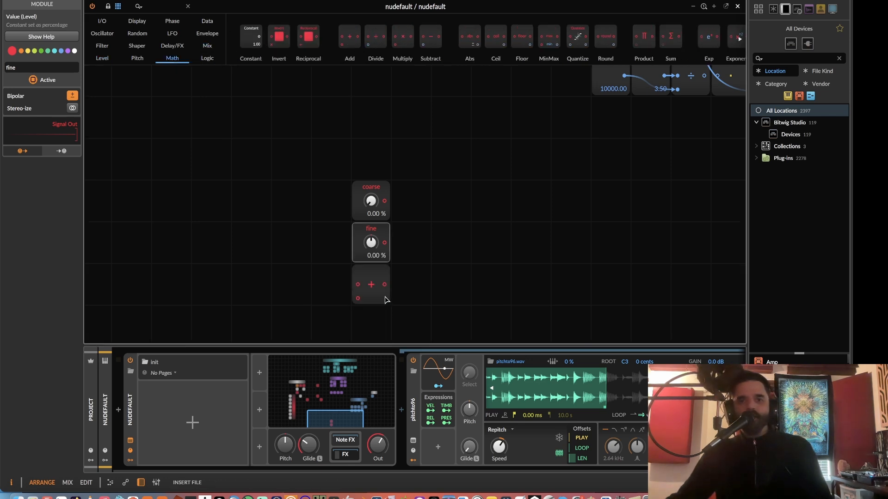
Add an Attenuate module at 1.00 % fed by fine, and connect it and coarse to the Add module's two inputs.
{"action": "left_click", "coordinate": [102, 58]}
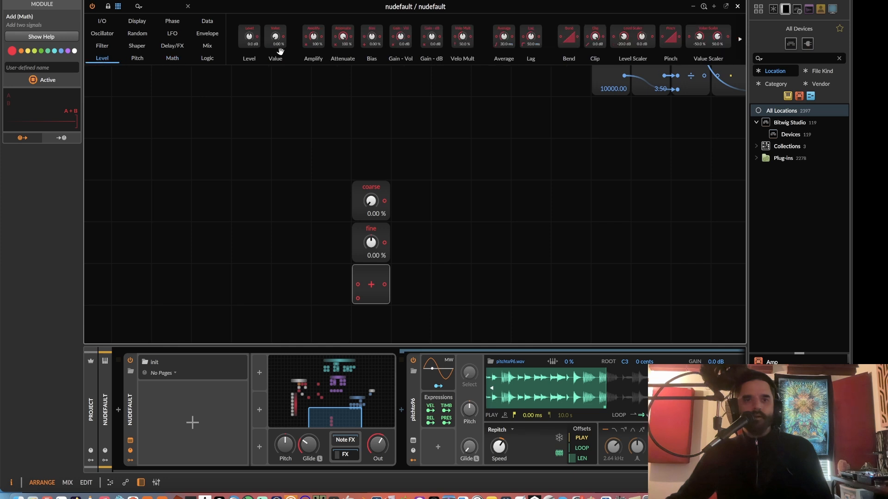
{"action": "left_click_drag", "start_coordinate": [339, 39], "coordinate": [331, 292]}
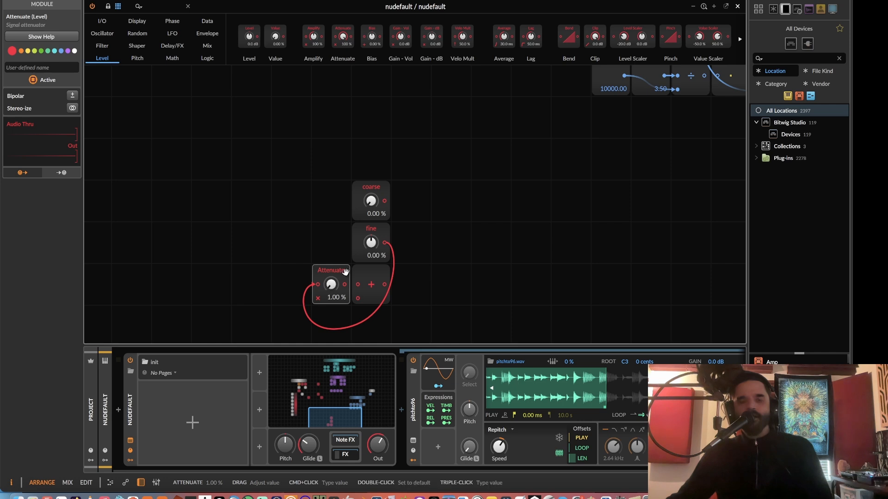
{"action": "left_click_drag", "start_coordinate": [338, 293], "coordinate": [358, 298]}
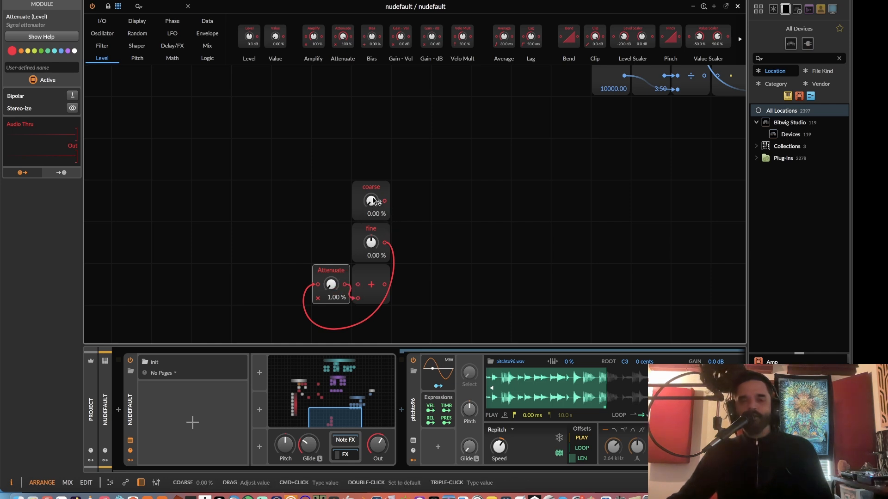
{"action": "left_click_drag", "start_coordinate": [385, 200], "coordinate": [358, 284]}
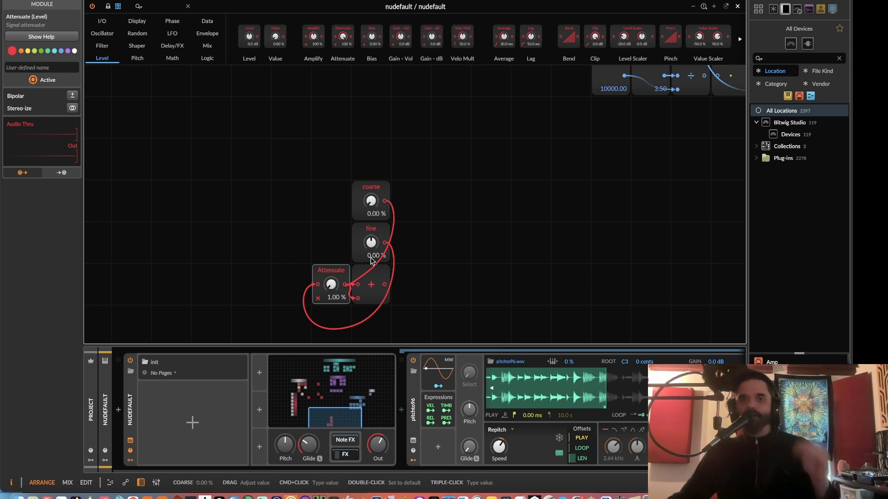
Stack Attenuate between fine and Add, rewire fine through it into Add's second input, and select all four modules.
{"action": "left_click_drag", "start_coordinate": [378, 279], "coordinate": [378, 320]}
{"action": "left_click_drag", "start_coordinate": [331, 278], "coordinate": [371, 277]}
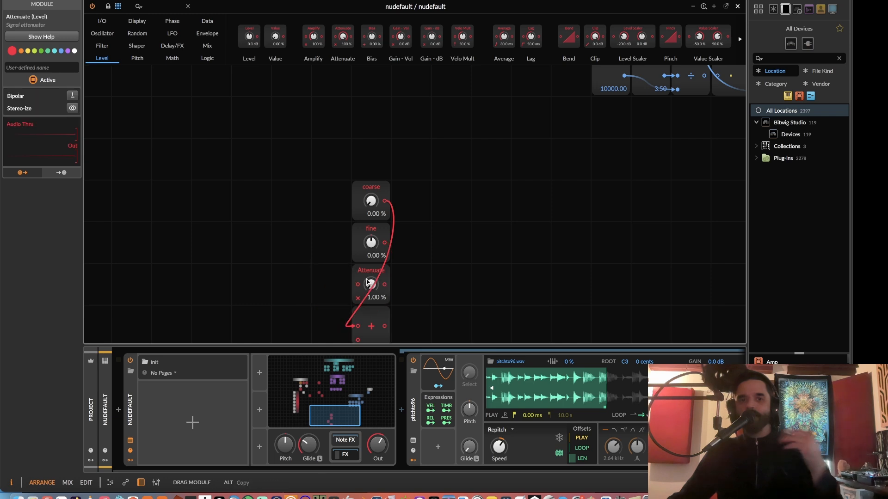
{"action": "left_click_drag", "start_coordinate": [407, 245], "coordinate": [400, 212]}
{"action": "scroll", "coordinate": [400, 212], "scroll_direction": "down", "scroll_amount": 1}
{"action": "left_click_drag", "start_coordinate": [371, 155], "coordinate": [380, 299]}
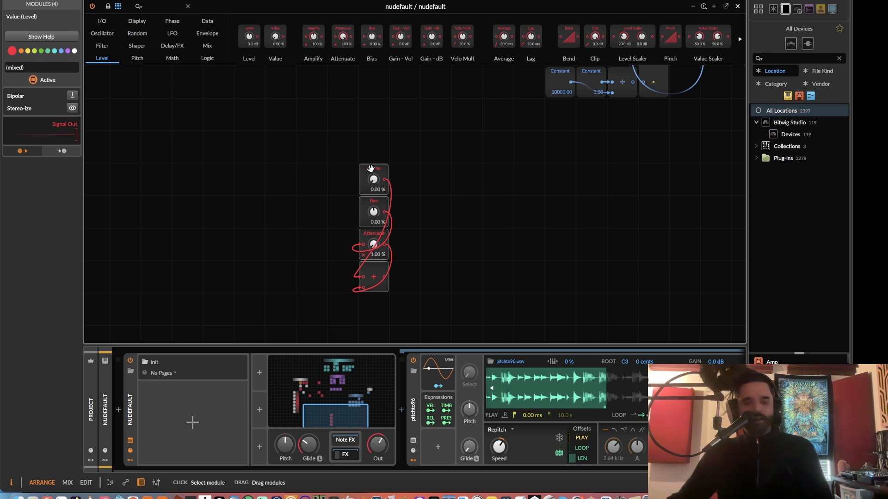
Duplicate the coarse, fine, Attenuate and Add stack until eight identical columns stand side by side in one row.
{"action": "left_click_drag", "start_coordinate": [370, 168], "coordinate": [481, 164]}
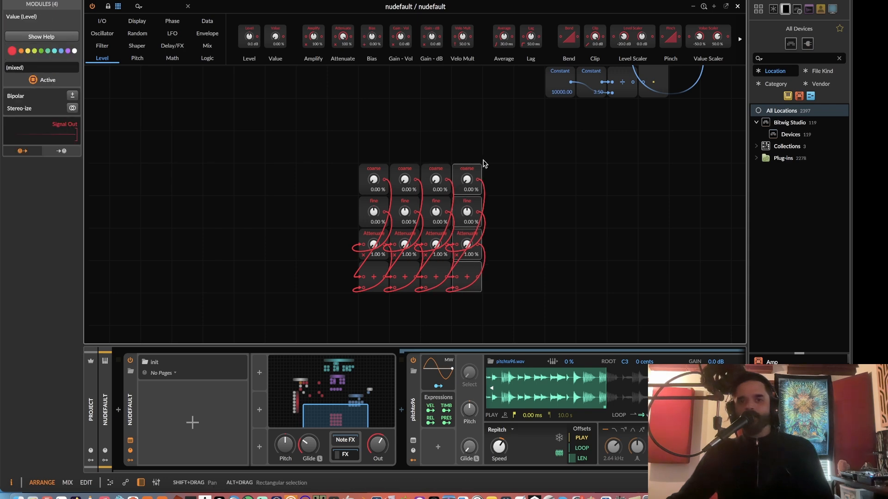
{"action": "key", "text": "super+a"}
{"action": "key", "text": "super+d"}
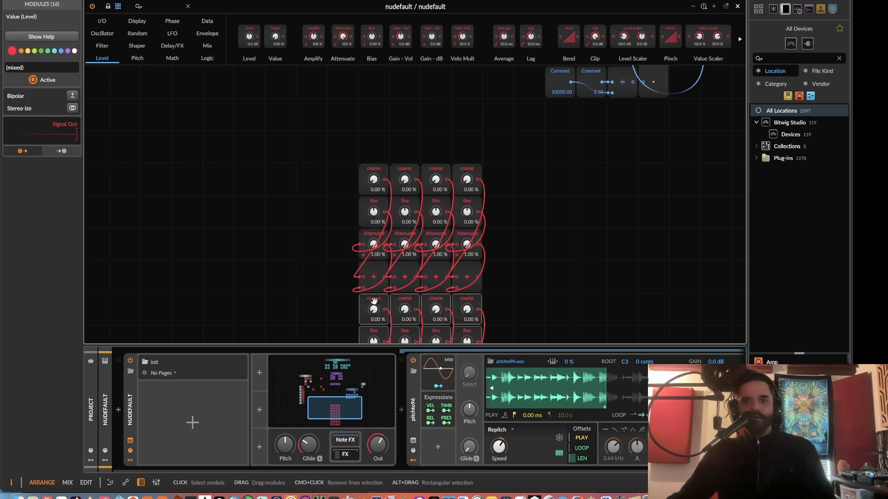
{"action": "left_click_drag", "start_coordinate": [373, 301], "coordinate": [499, 200]}
Colour the second column of modules orange, the third yellow-green and the fourth green.
{"action": "left_click_drag", "start_coordinate": [400, 144], "coordinate": [412, 335]}
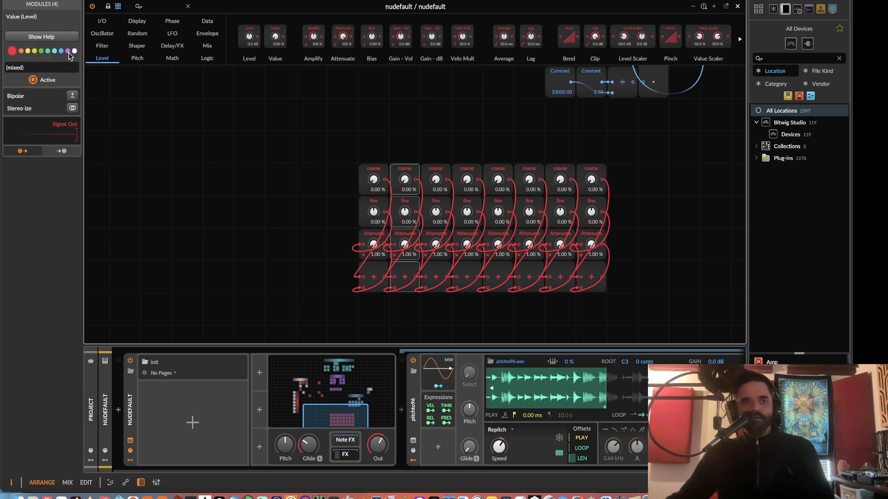
{"action": "left_click", "coordinate": [21, 51]}
{"action": "left_click_drag", "start_coordinate": [440, 135], "coordinate": [439, 323]}
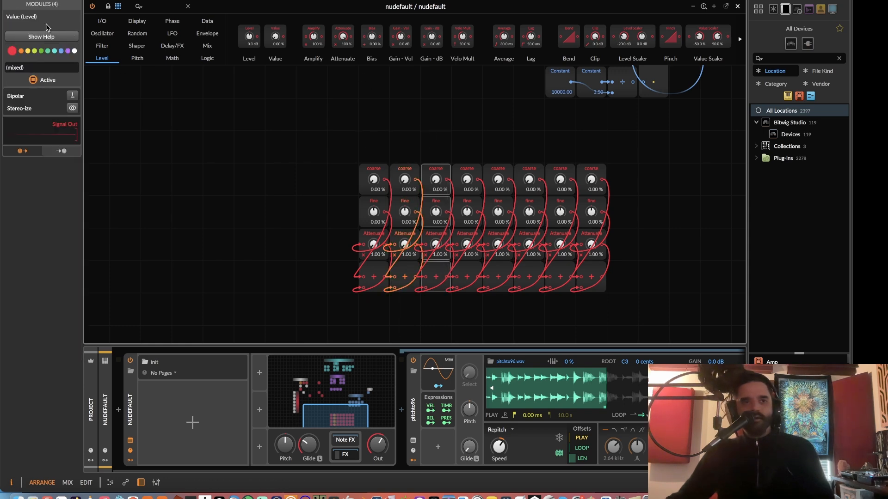
{"action": "left_click", "coordinate": [34, 51]}
{"action": "left_click_drag", "start_coordinate": [458, 146], "coordinate": [480, 323]}
{"action": "left_click", "coordinate": [41, 51]}
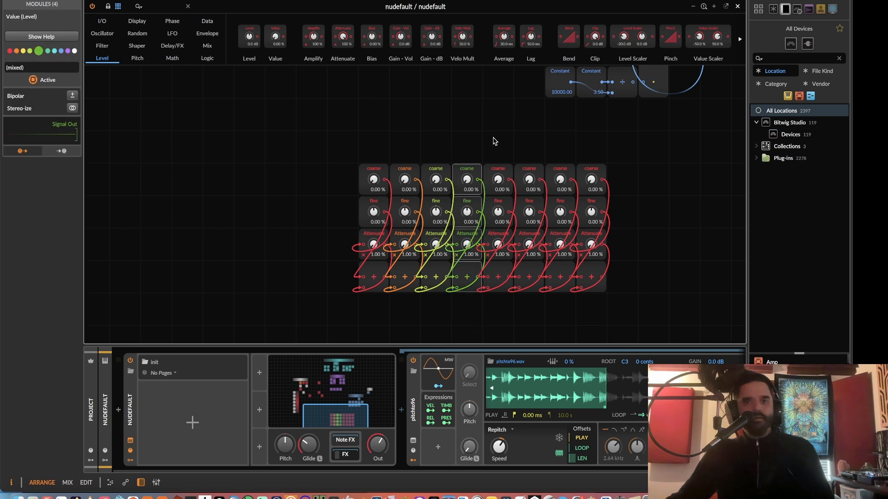
Colour the fifth column of modules mint, the sixth blue, the seventh purple and the eighth white.
{"action": "left_click_drag", "start_coordinate": [494, 141], "coordinate": [493, 303]}
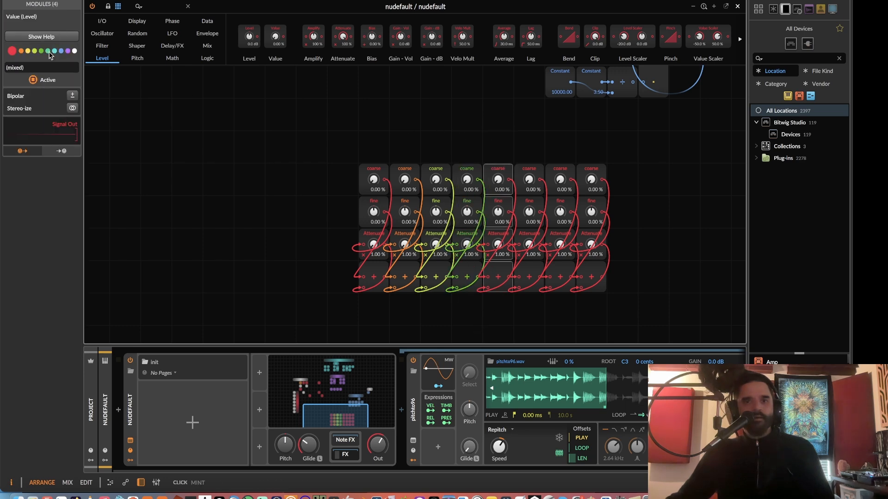
{"action": "left_click", "coordinate": [47, 51]}
{"action": "left_click_drag", "start_coordinate": [529, 144], "coordinate": [528, 319]}
{"action": "left_click", "coordinate": [61, 51]}
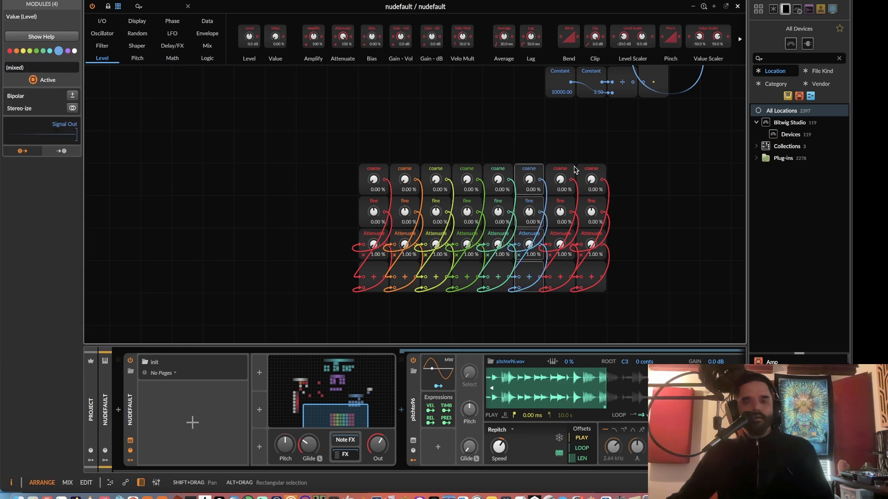
{"action": "left_click_drag", "start_coordinate": [560, 153], "coordinate": [560, 324]}
{"action": "left_click", "coordinate": [68, 51]}
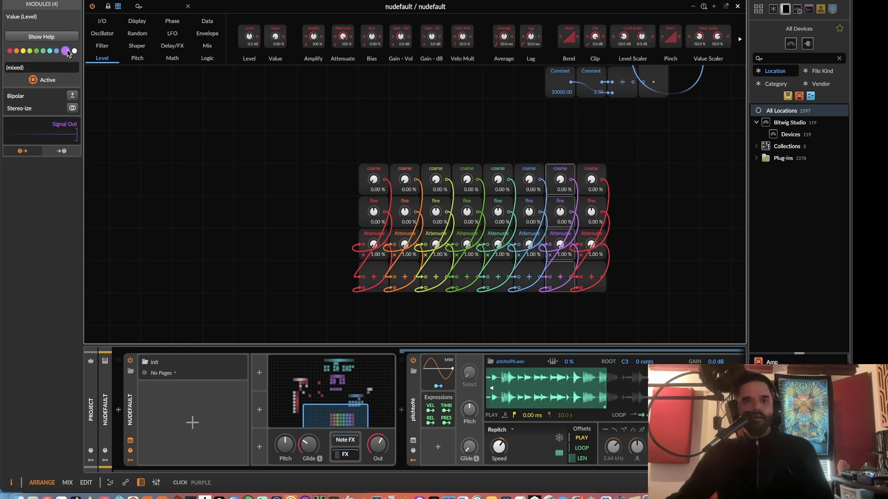
{"action": "left_click_drag", "start_coordinate": [614, 166], "coordinate": [600, 306]}
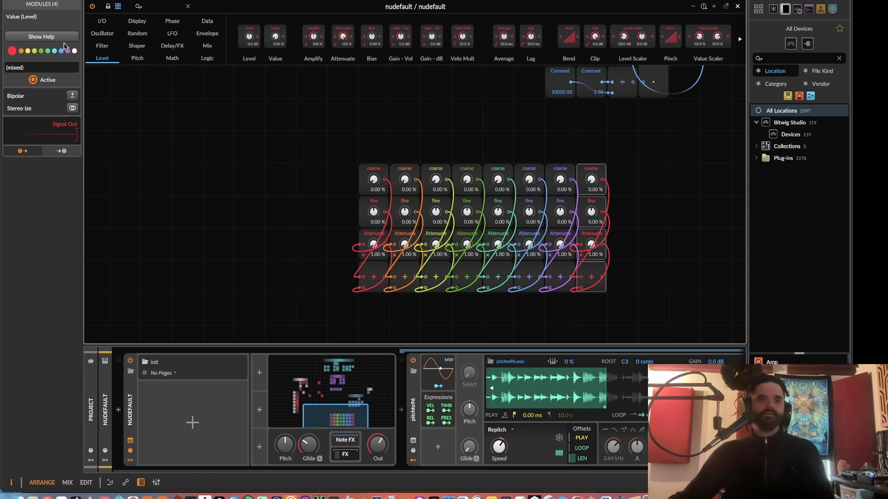
{"action": "left_click", "coordinate": [74, 50]}
{"action": "scroll", "coordinate": [238, 129], "scroll_direction": "right", "scroll_amount": 3}
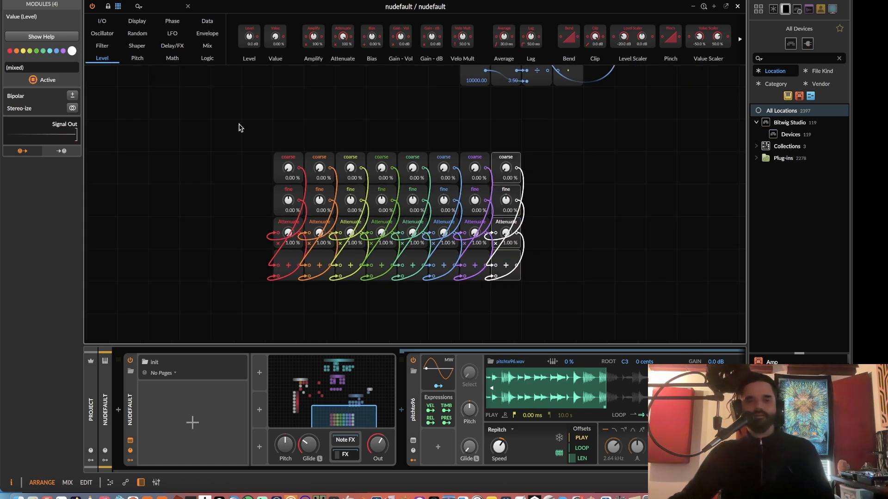
{"action": "left_click_drag", "start_coordinate": [213, 125], "coordinate": [522, 301]}
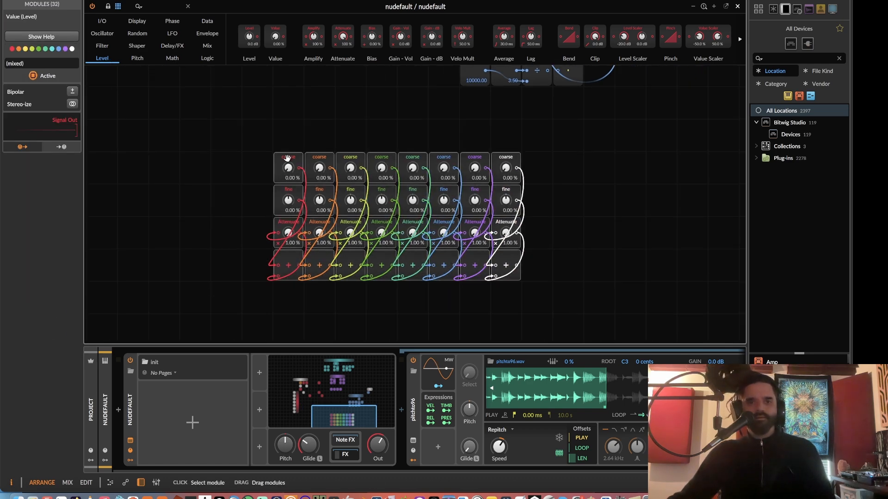
{"action": "left_click_drag", "start_coordinate": [307, 169], "coordinate": [557, 170], "text": "alt"}
{"action": "scroll", "coordinate": [373, 163], "scroll_direction": "down", "scroll_amount": 3}
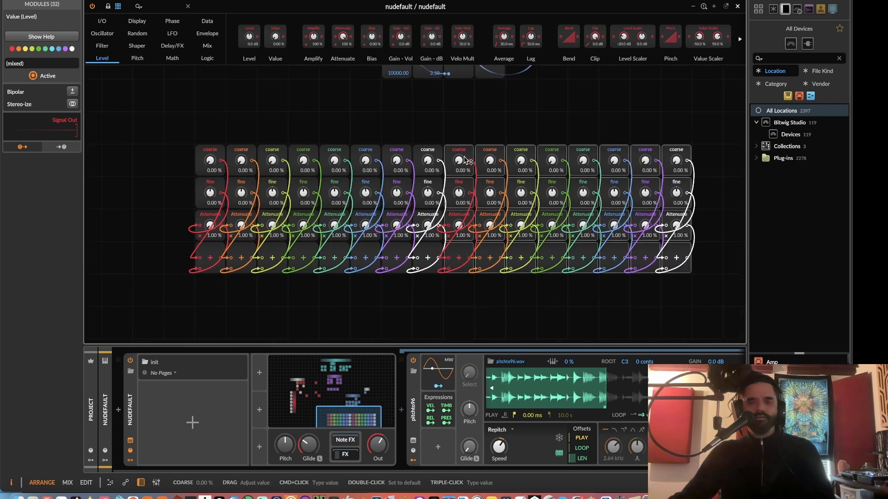
{"action": "left_click_drag", "start_coordinate": [242, 152], "coordinate": [680, 267]}
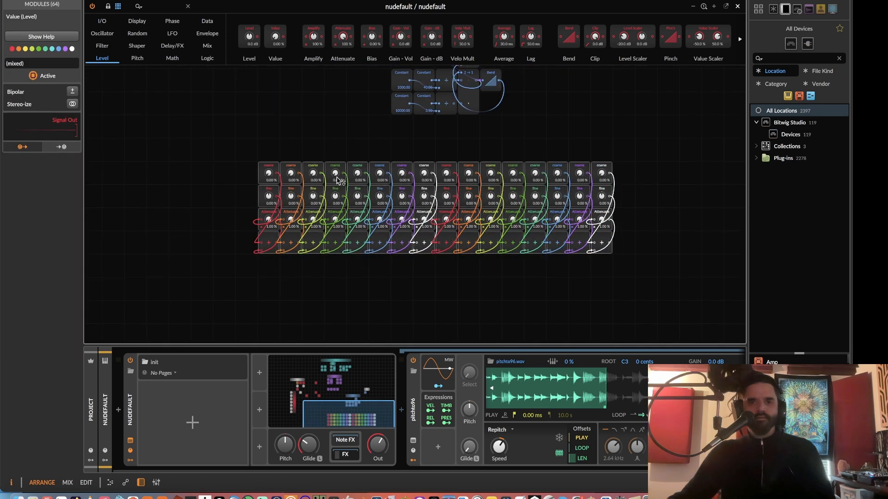
{"action": "left_click_drag", "start_coordinate": [268, 165], "coordinate": [267, 263], "text": "alt"}
{"action": "scroll", "coordinate": [463, 216], "scroll_direction": "down", "scroll_amount": 1}
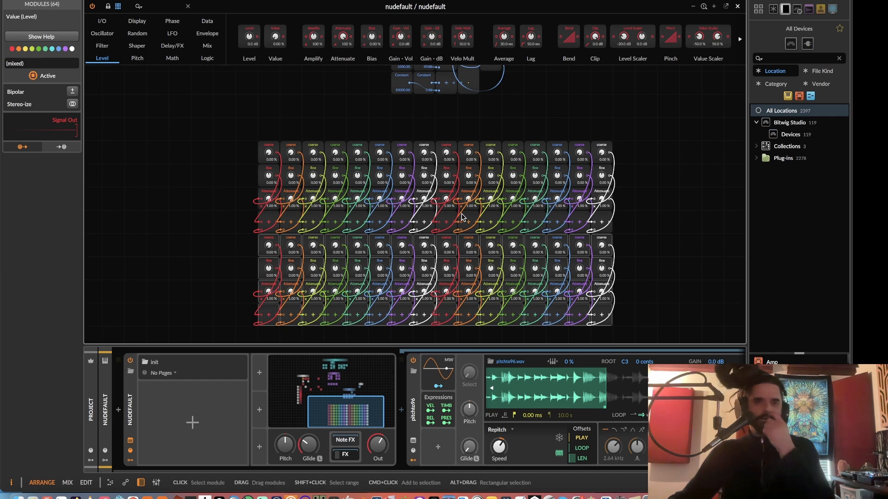
{"action": "key", "text": "super+z"}
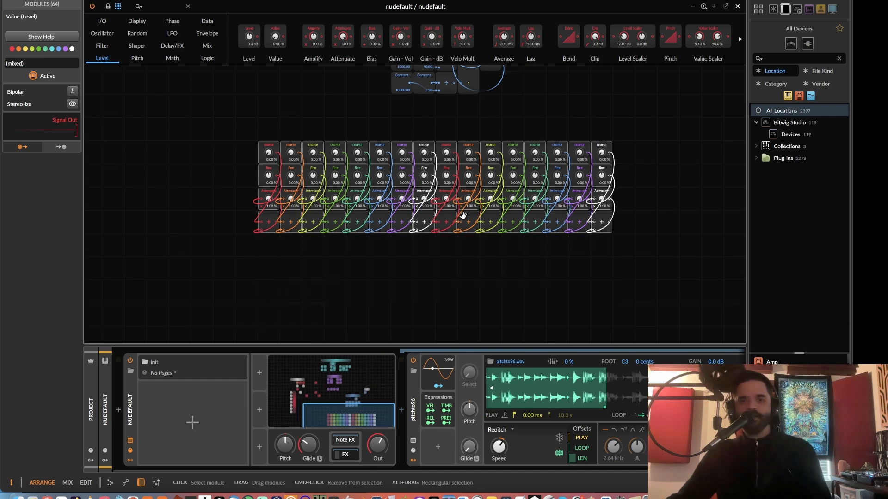
{"action": "key", "text": "super+z"}
Add a Merge module beside the eight columns, level with the coarse row, with Nearest interpolation and 8 in ports.
{"action": "scroll", "coordinate": [382, 250], "scroll_direction": "up", "scroll_amount": 2}
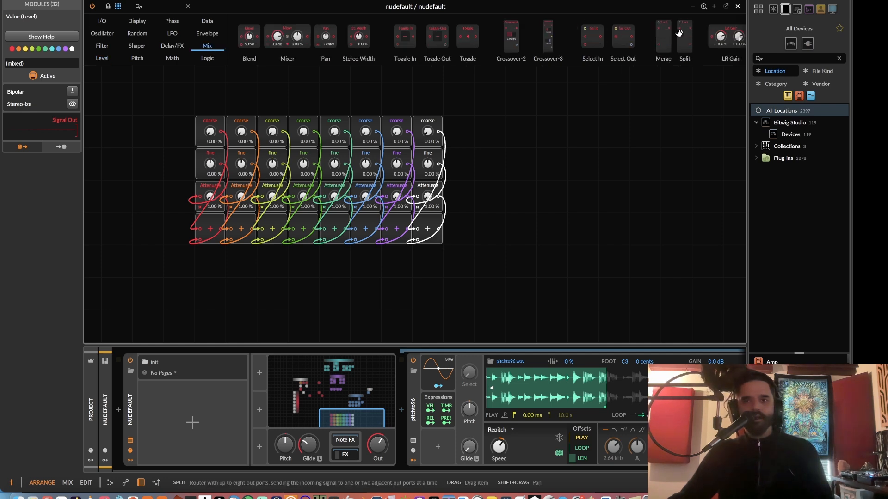
{"action": "left_click_drag", "start_coordinate": [663, 36], "coordinate": [576, 180]}
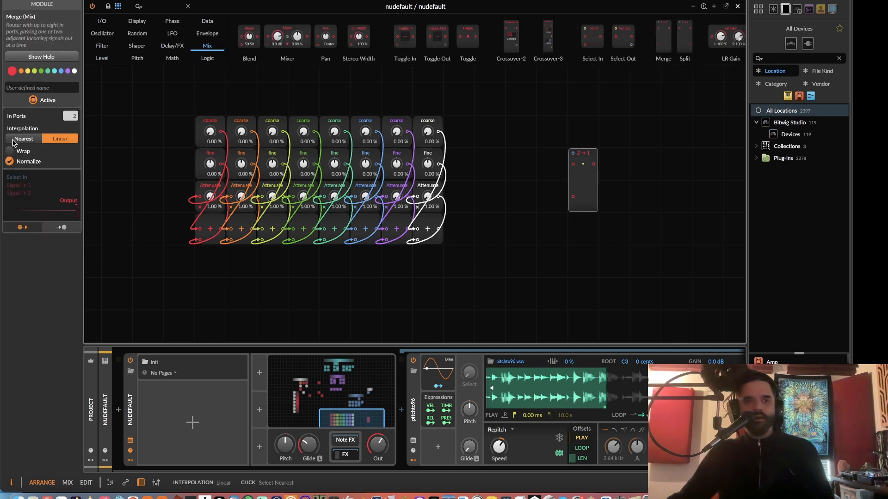
{"action": "left_click", "coordinate": [14, 140]}
{"action": "left_click_drag", "start_coordinate": [71, 118], "coordinate": [71, 79]}
{"action": "scroll", "coordinate": [593, 269], "scroll_direction": "up", "scroll_amount": 3}
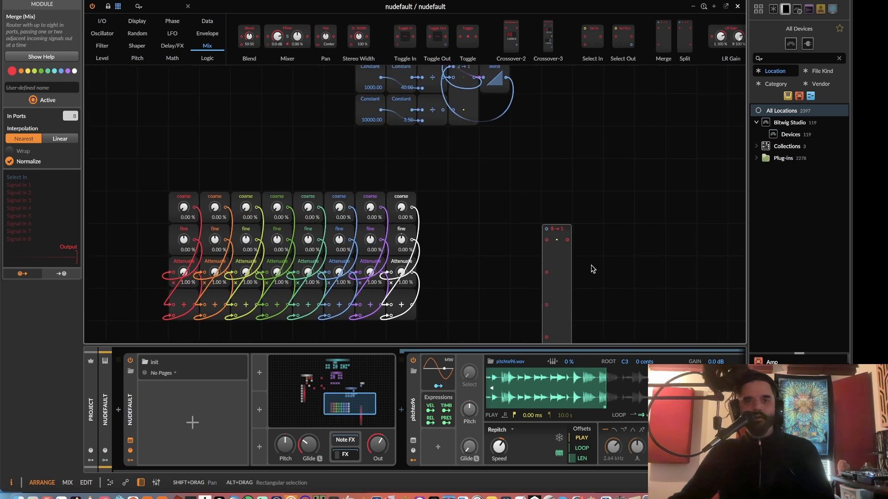
{"action": "left_click_drag", "start_coordinate": [547, 266], "coordinate": [578, 234]}
{"action": "scroll", "coordinate": [494, 202], "scroll_direction": "down", "scroll_amount": 3}
Connect the eight Add module outputs in column order to the Merge module's signal inputs 1 to 8.
{"action": "left_click_drag", "start_coordinate": [578, 132], "coordinate": [194, 230]}
{"action": "left_click_drag", "start_coordinate": [577, 163], "coordinate": [225, 230]}
{"action": "left_click_drag", "start_coordinate": [577, 197], "coordinate": [257, 230]}
{"action": "left_click_drag", "start_coordinate": [575, 219], "coordinate": [287, 230]}
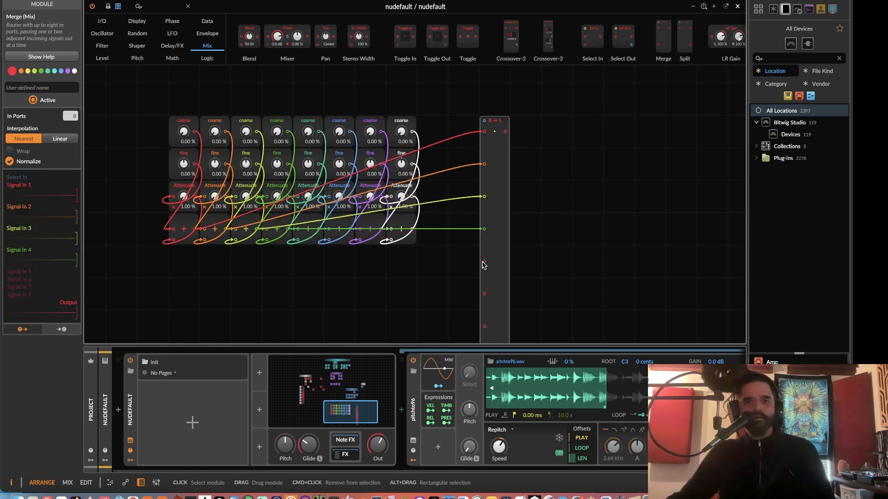
{"action": "left_click_drag", "start_coordinate": [485, 261], "coordinate": [315, 231]}
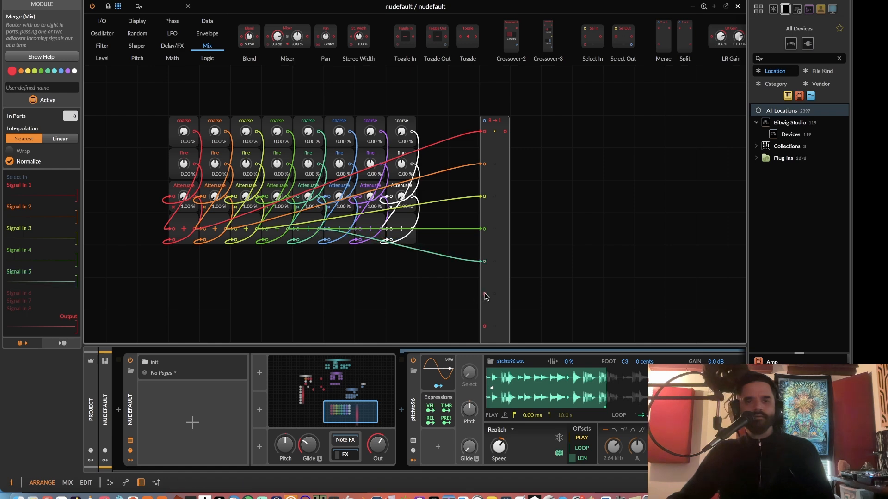
{"action": "left_click_drag", "start_coordinate": [484, 293], "coordinate": [483, 327]}
{"action": "left_click_drag", "start_coordinate": [483, 327], "coordinate": [494, 260]}
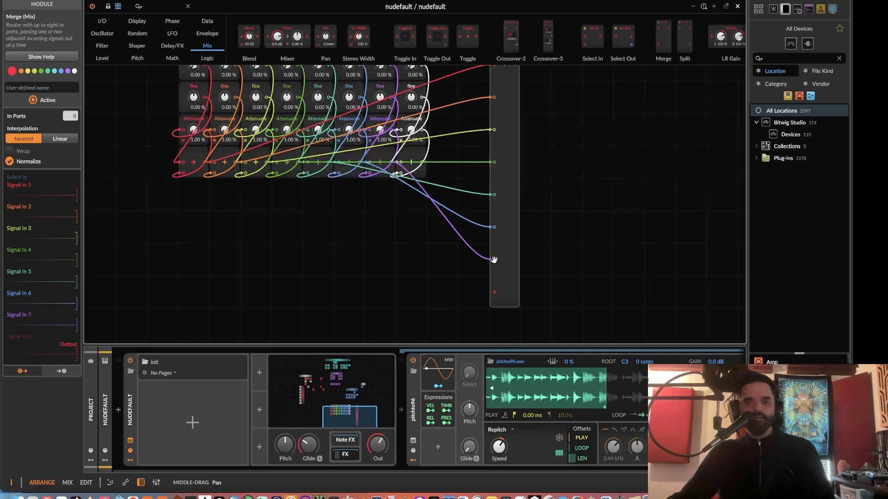
{"action": "left_click_drag", "start_coordinate": [493, 292], "coordinate": [422, 163]}
{"action": "left_click_drag", "start_coordinate": [432, 175], "coordinate": [445, 211]}
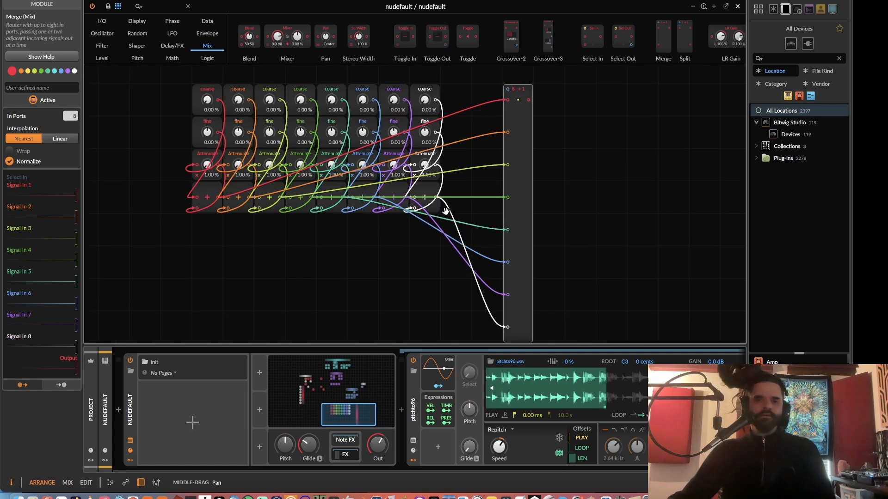
Duplicate the eight columns together with their Merge module directly below the original block.
{"action": "scroll", "coordinate": [446, 211], "scroll_direction": "down", "scroll_amount": 5}
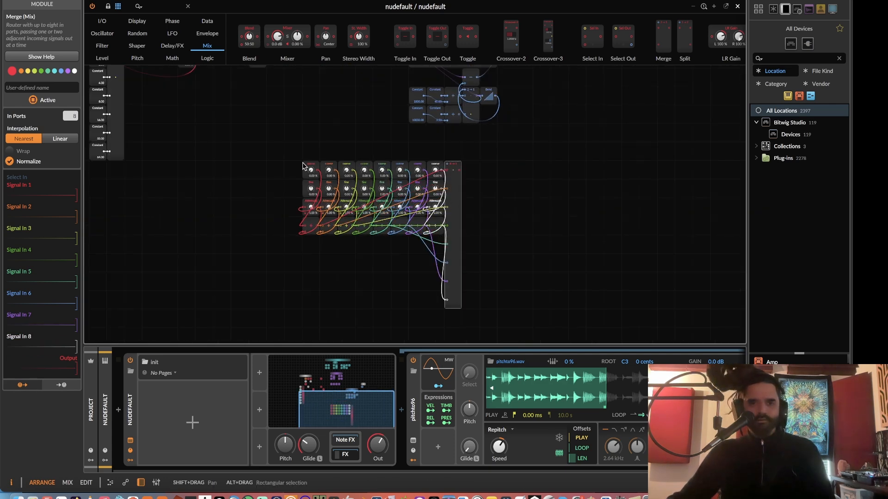
{"action": "left_click_drag", "start_coordinate": [288, 149], "coordinate": [483, 325]}
{"action": "scroll", "coordinate": [465, 231], "scroll_direction": "down", "scroll_amount": 1}
{"action": "left_click_drag", "start_coordinate": [462, 192], "coordinate": [453, 342]}
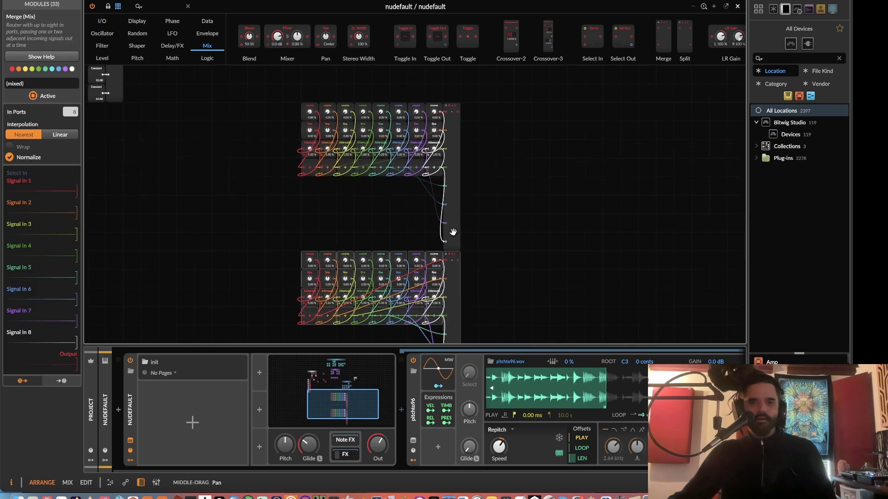
Select both blocks with their Merge modules and duplicate them to the right, making a two-by-two arrangement.
{"action": "left_click_drag", "start_coordinate": [280, 86], "coordinate": [514, 341]}
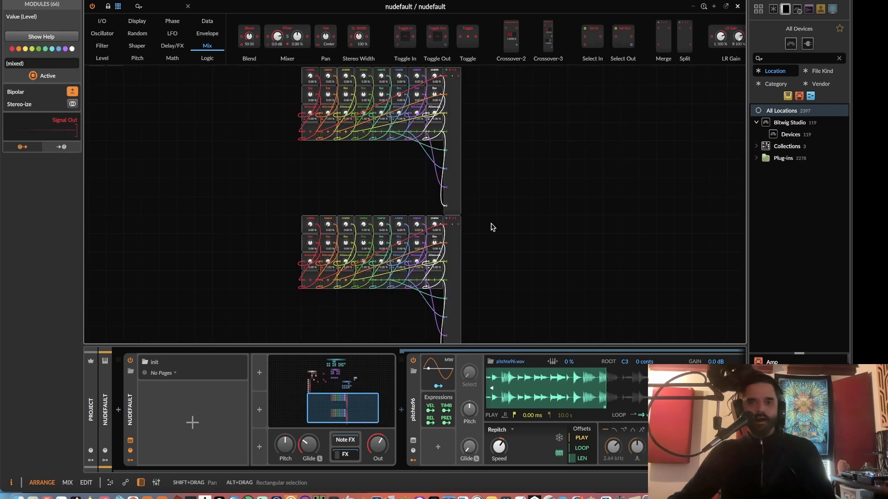
{"action": "scroll", "coordinate": [491, 223], "scroll_direction": "up", "scroll_amount": 2}
{"action": "scroll", "coordinate": [491, 224], "scroll_direction": "right", "scroll_amount": 2}
{"action": "left_click_drag", "start_coordinate": [398, 167], "coordinate": [564, 172]}
Move the four Merge modules out of the blocks and line them up side by side to the right of everything.
{"action": "left_click", "coordinate": [452, 221]}
{"action": "left_click_drag", "start_coordinate": [400, 221], "coordinate": [643, 213]}
{"action": "left_click_drag", "start_coordinate": [559, 209], "coordinate": [664, 190]}
{"action": "left_click_drag", "start_coordinate": [397, 304], "coordinate": [675, 136]}
{"action": "left_click_drag", "start_coordinate": [555, 306], "coordinate": [704, 134]}
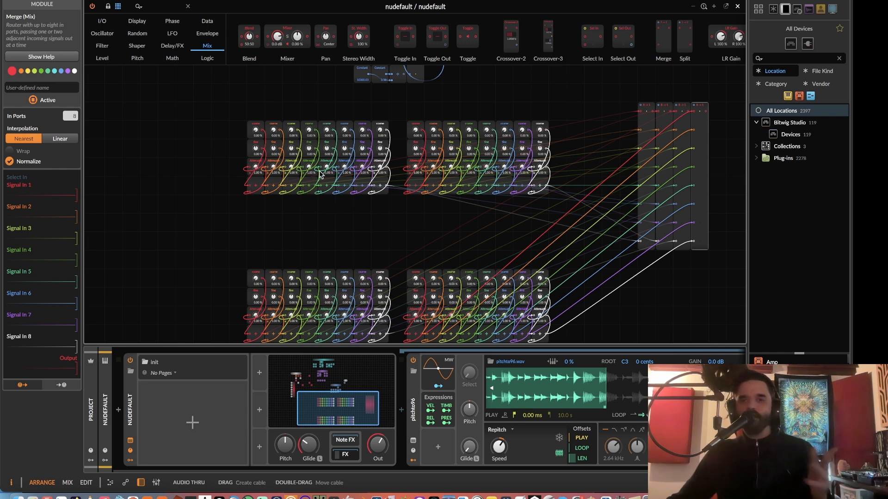
{"action": "left_click_drag", "start_coordinate": [622, 101], "coordinate": [710, 259]}
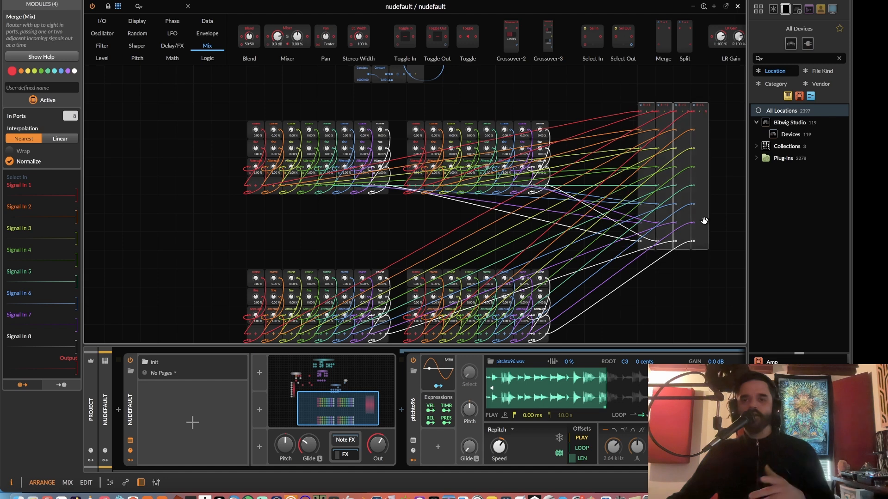
{"action": "left_click_drag", "start_coordinate": [703, 224], "coordinate": [704, 262]}
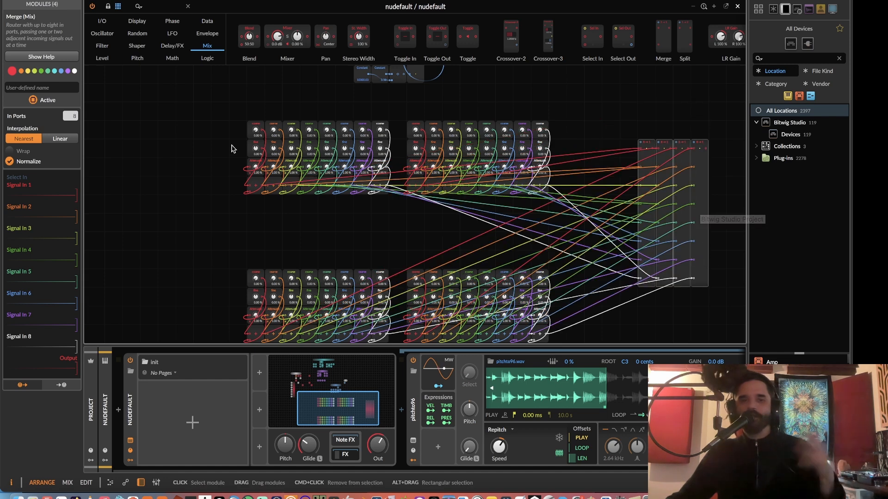
Close the gaps between the four blocks so they form two adjoining rows of sixteen columns.
{"action": "left_click_drag", "start_coordinate": [213, 123], "coordinate": [413, 213]}
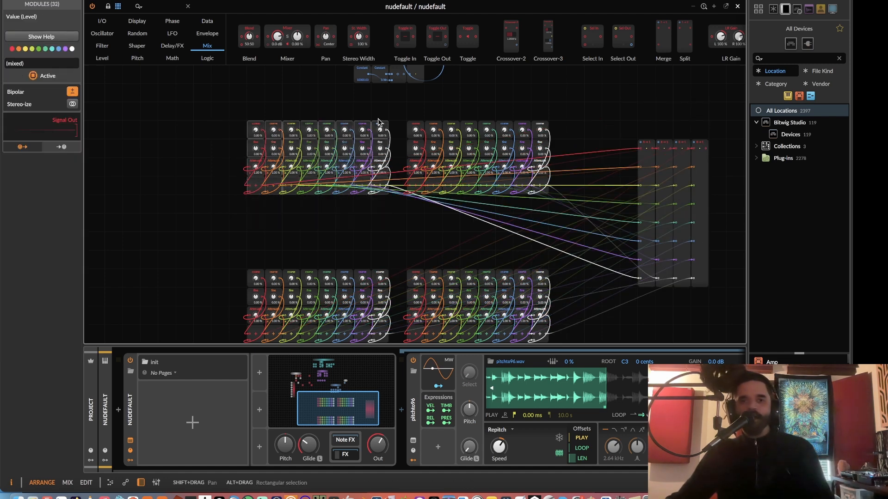
{"action": "left_click_drag", "start_coordinate": [386, 126], "coordinate": [392, 127]}
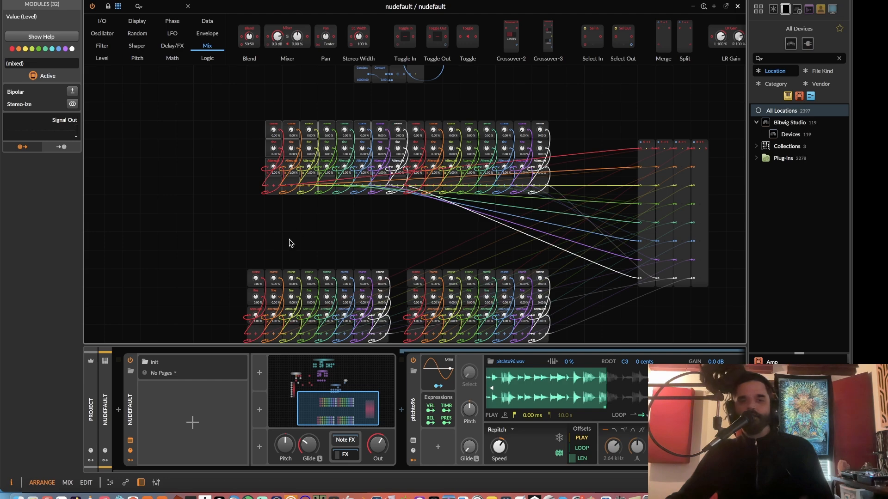
{"action": "left_click_drag", "start_coordinate": [200, 265], "coordinate": [402, 340]}
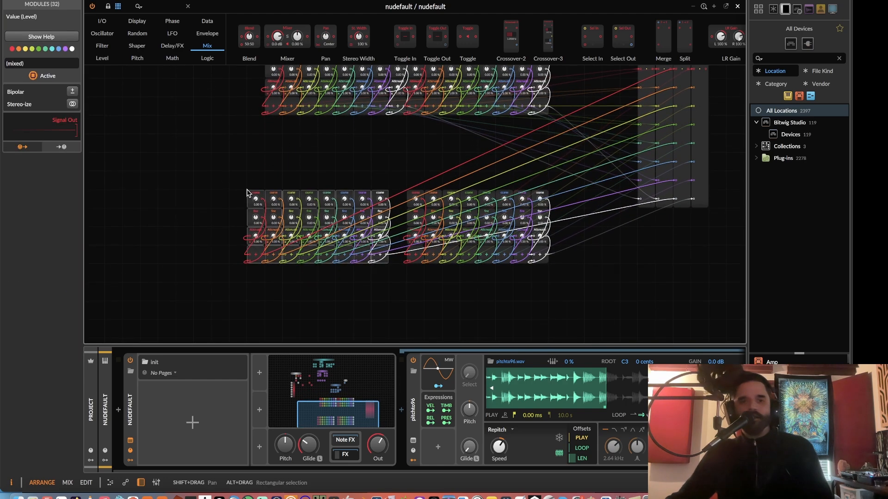
{"action": "left_click_drag", "start_coordinate": [321, 210], "coordinate": [338, 210]}
{"action": "left_click_drag", "start_coordinate": [218, 168], "coordinate": [564, 324]}
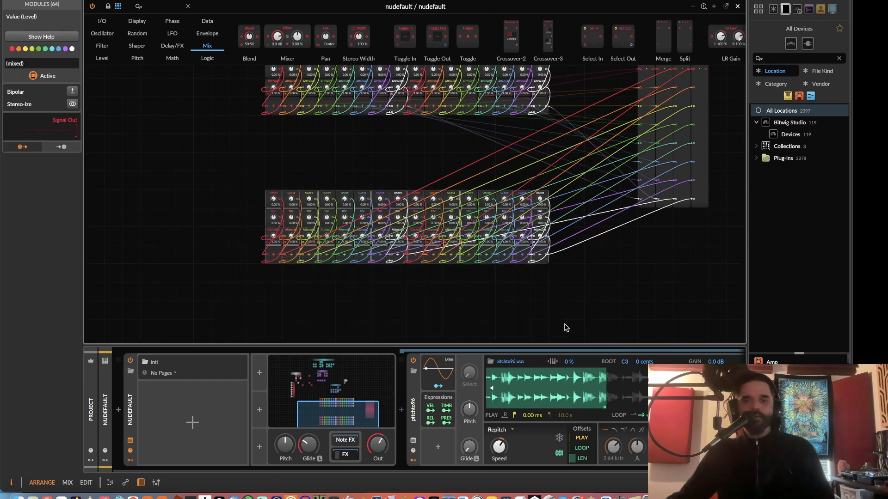
{"action": "left_click_drag", "start_coordinate": [302, 208], "coordinate": [304, 240]}
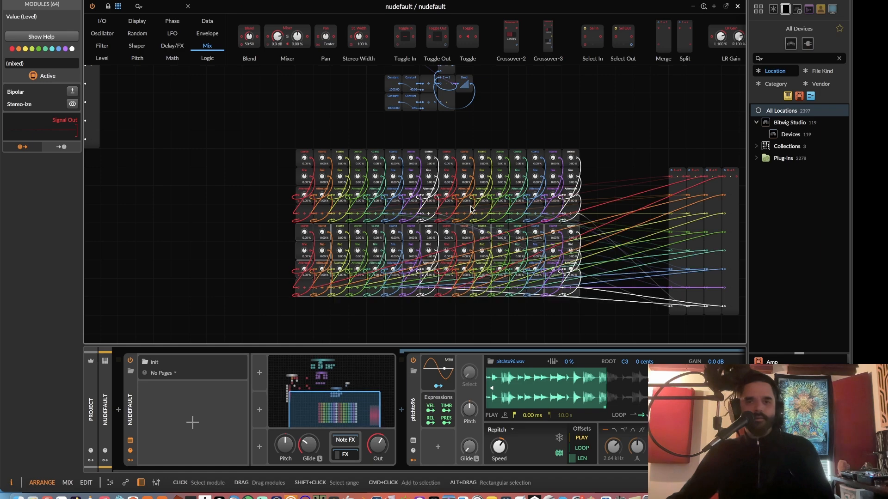
Move the four Merge modules closer to the blocks and align their tops with the upper coarse row.
{"action": "scroll", "coordinate": [338, 259], "scroll_direction": "right", "scroll_amount": 3}
{"action": "scroll", "coordinate": [233, 241], "scroll_direction": "up", "scroll_amount": 2}
{"action": "left_click", "coordinate": [223, 243]}
{"action": "key", "text": "super+plus"}
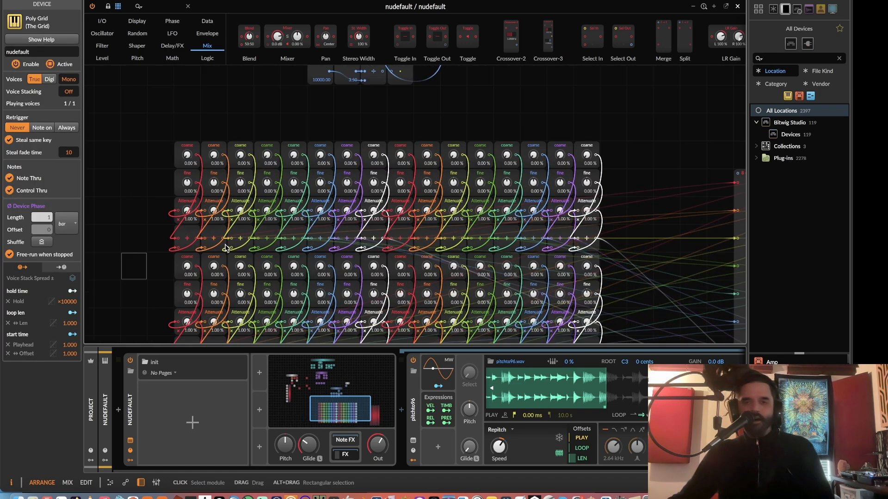
{"action": "left_click_drag", "start_coordinate": [485, 232], "coordinate": [286, 205]}
{"action": "key", "text": "super+minus"}
{"action": "left_click_drag", "start_coordinate": [486, 148], "coordinate": [523, 217]}
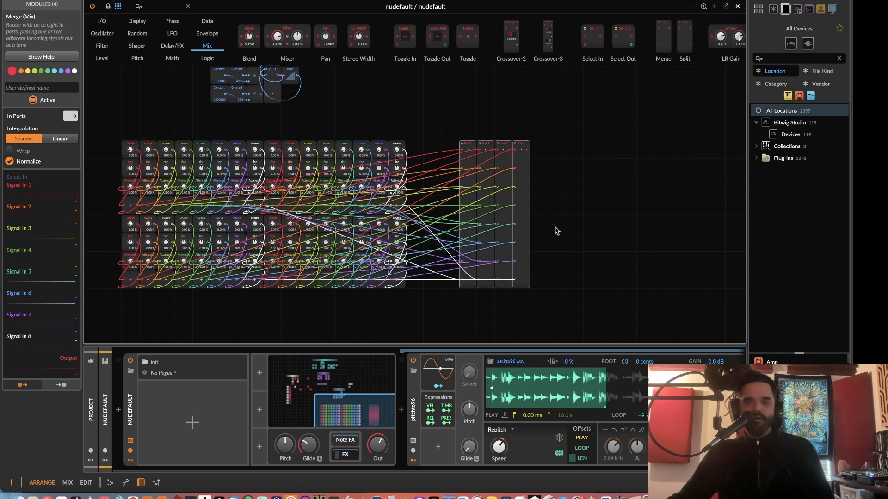
Add another Merge module to the right of the four Merge modules and set its In Ports to 4.
{"action": "left_click", "coordinate": [556, 226]}
{"action": "left_click_drag", "start_coordinate": [666, 40], "coordinate": [575, 143]}
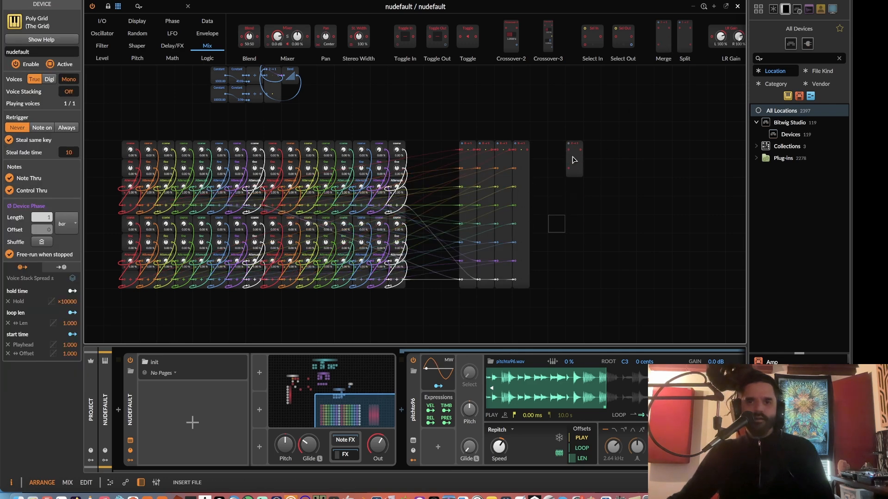
{"action": "left_click", "coordinate": [15, 135]}
{"action": "left_click_drag", "start_coordinate": [70, 116], "coordinate": [70, 109]}
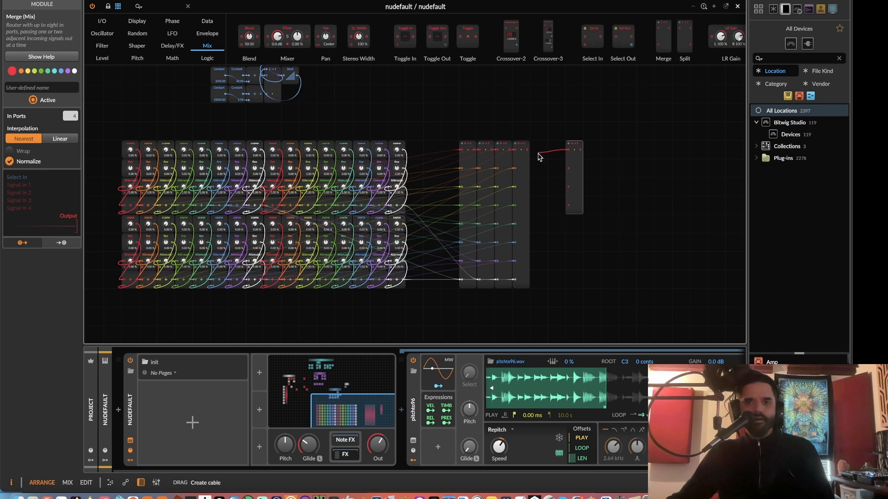
Wire the outputs of the four 8-input Merge modules, in order, into the four signal inputs of the new Merge.
{"action": "left_click_drag", "start_coordinate": [491, 151], "coordinate": [510, 157]}
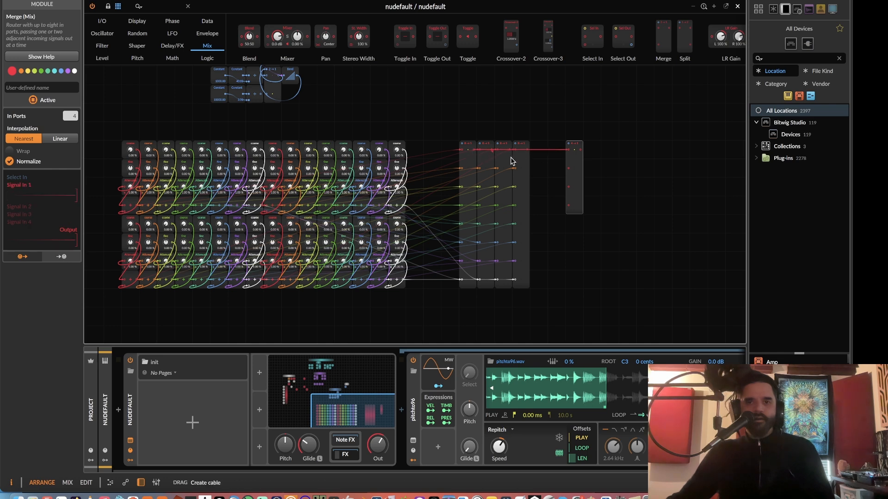
{"action": "mouse_move", "coordinate": [573, 170]}
{"action": "left_mouse_down"}
{"action": "mouse_move", "coordinate": [510, 151]}
{"action": "mouse_move", "coordinate": [577, 209]}
{"action": "mouse_move", "coordinate": [576, 184]}
{"action": "left_mouse_up"}
{"action": "left_click", "coordinate": [564, 205]}
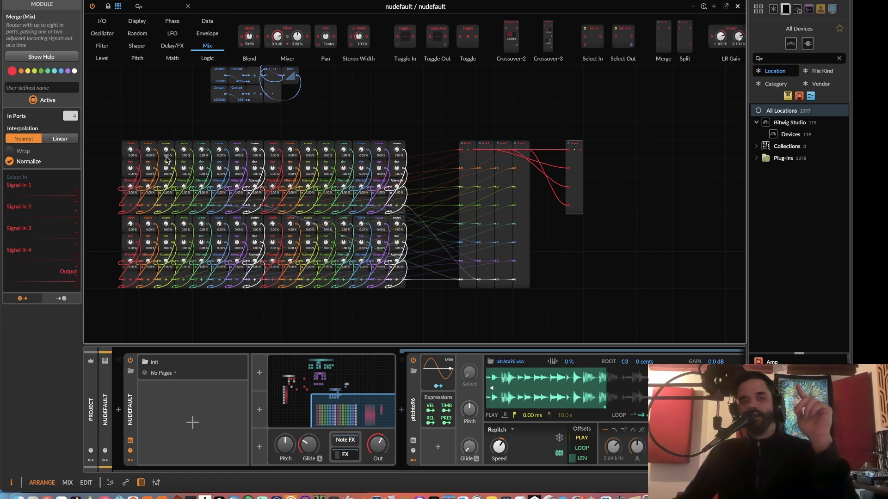
{"action": "left_click_drag", "start_coordinate": [166, 157], "coordinate": [268, 171]}
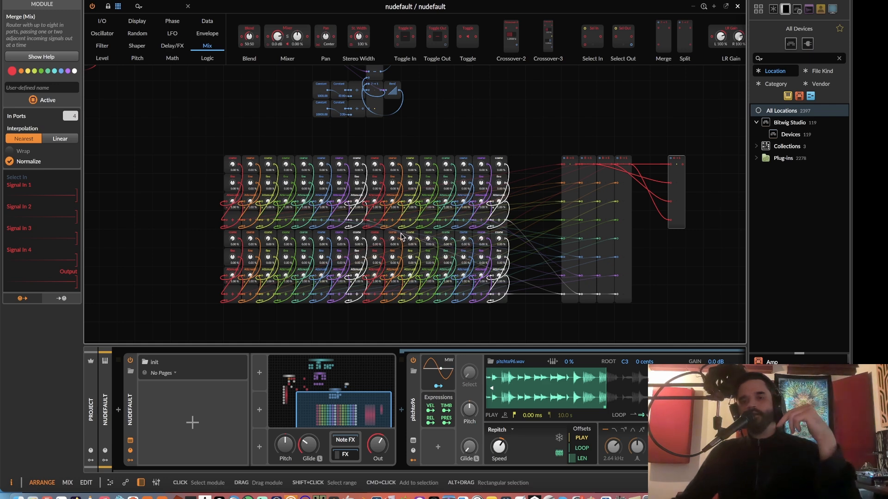
{"action": "scroll", "coordinate": [420, 236], "scroll_direction": "down", "scroll_amount": 5}
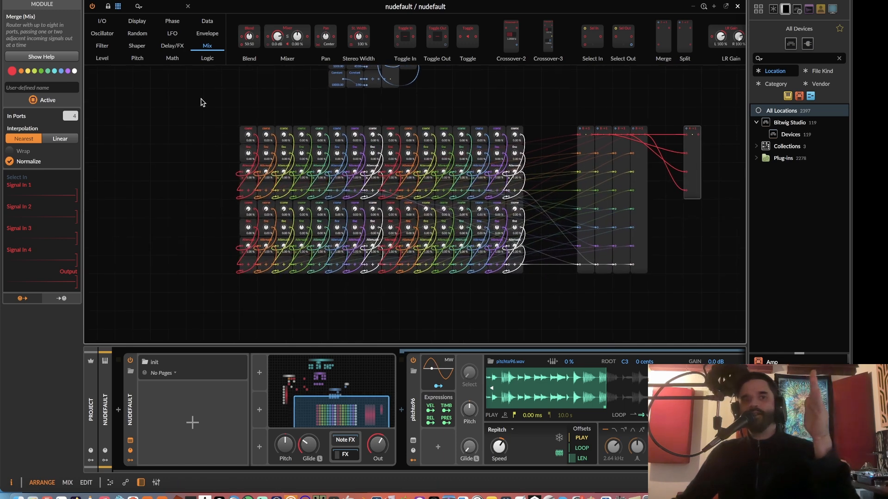
{"action": "left_click", "coordinate": [102, 20]}
{"action": "scroll", "coordinate": [137, 36], "scroll_direction": "right", "scroll_amount": 2}
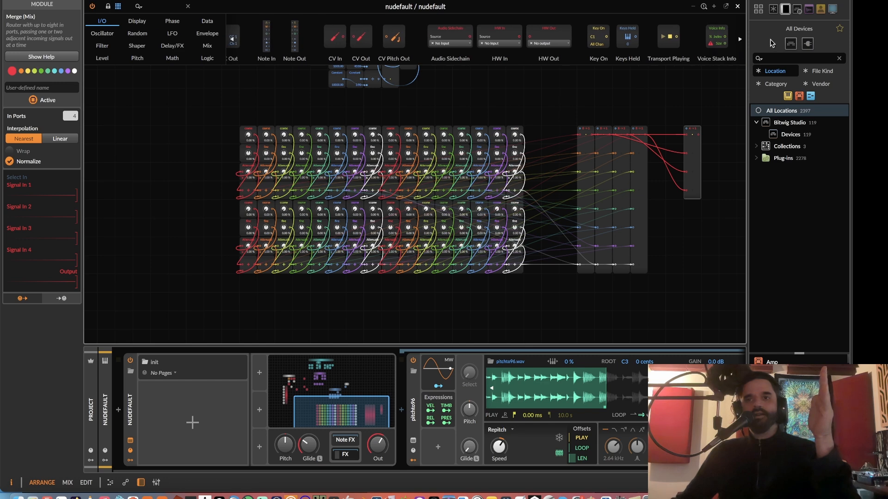
{"action": "scroll", "coordinate": [284, 45], "scroll_direction": "right", "scroll_amount": 3}
{"action": "left_click_drag", "start_coordinate": [720, 37], "coordinate": [256, 198]}
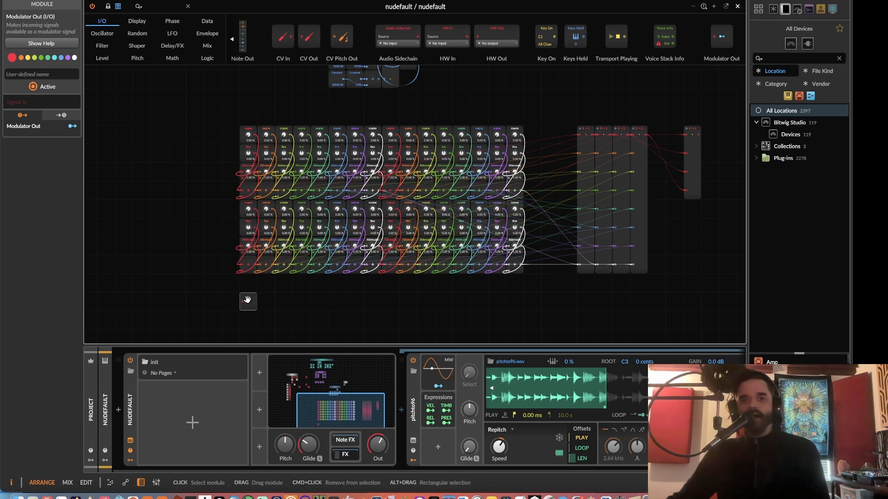
{"action": "key", "text": "Delete"}
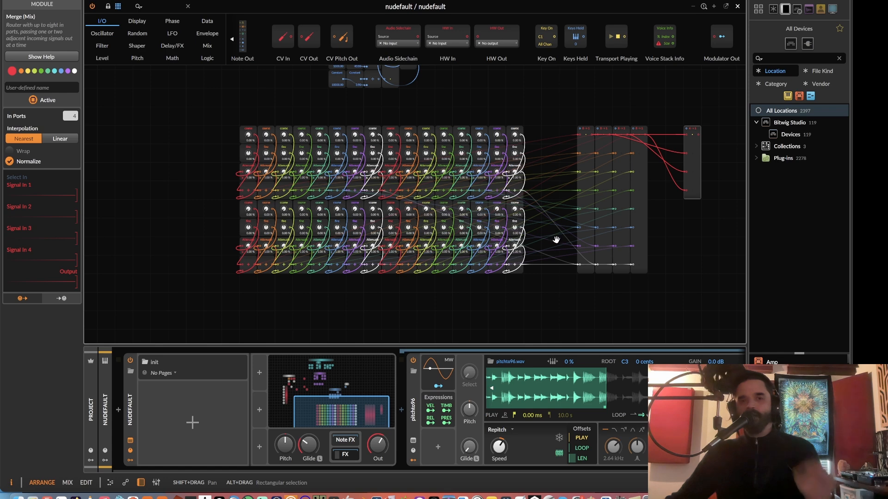
Move the Attenuate and Add rows of both blocks down beneath all the coarse and fine knob rows.
{"action": "left_click_drag", "start_coordinate": [556, 240], "coordinate": [613, 324]}
{"action": "left_click", "coordinate": [274, 232]}
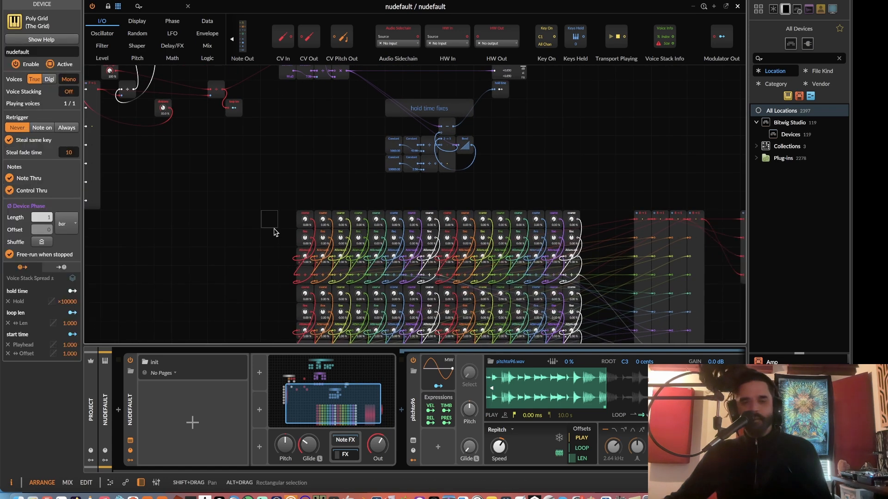
{"action": "left_click_drag", "start_coordinate": [275, 232], "coordinate": [396, 224]}
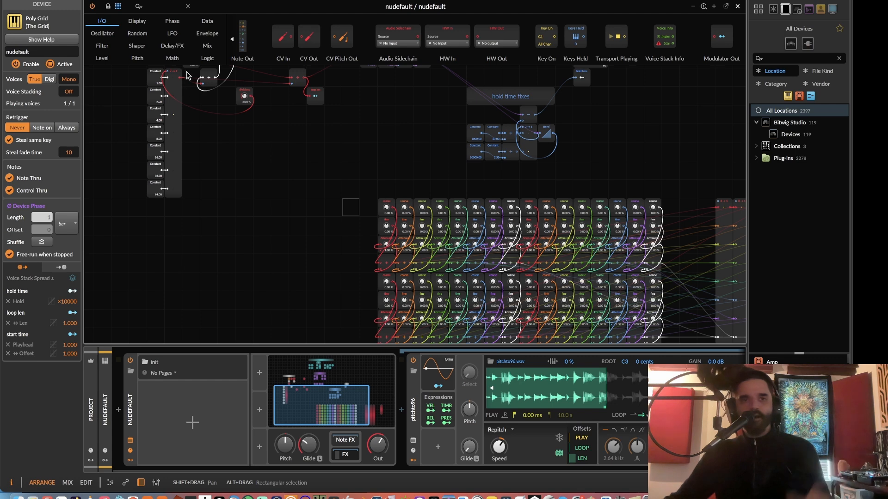
{"action": "left_click_drag", "start_coordinate": [269, 180], "coordinate": [260, 139]}
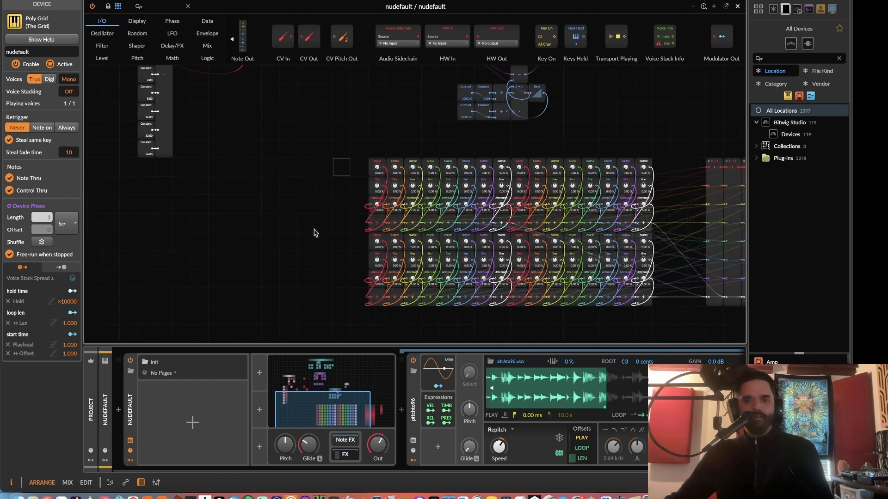
{"action": "left_click_drag", "start_coordinate": [314, 233], "coordinate": [311, 153]}
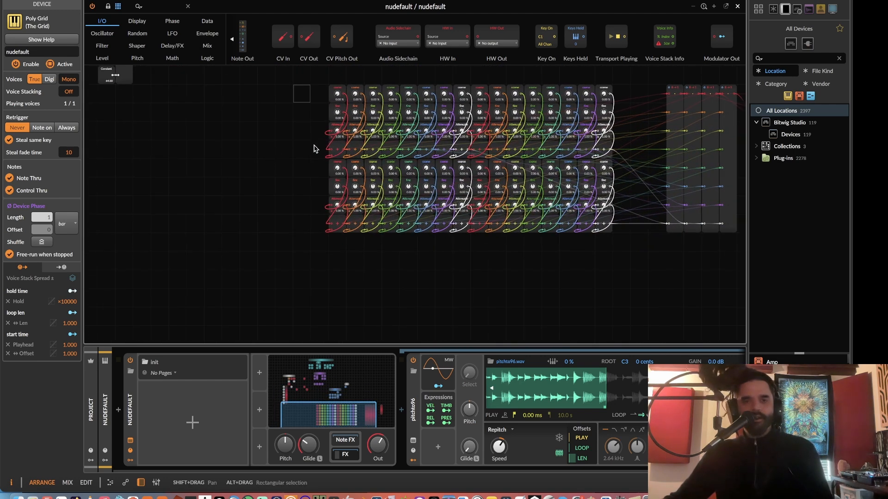
{"action": "key", "text": "plus"}
{"action": "left_click_drag", "start_coordinate": [310, 154], "coordinate": [261, 199]}
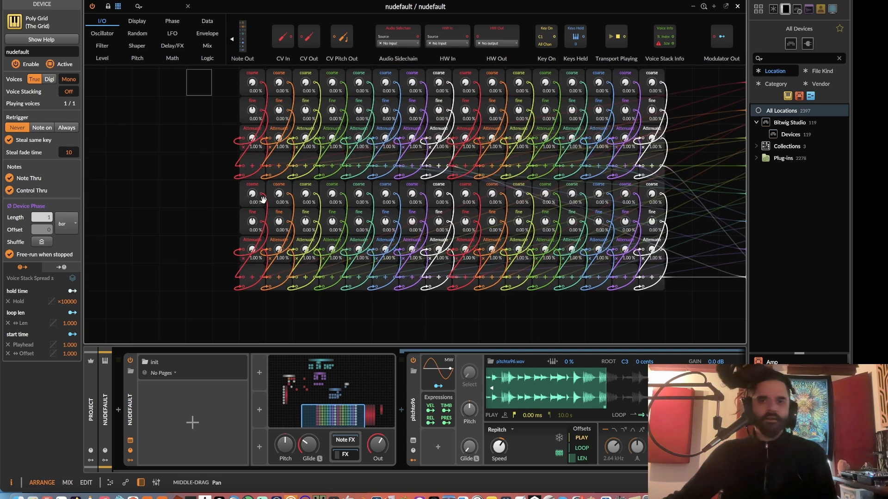
{"action": "left_click_drag", "start_coordinate": [222, 130], "coordinate": [683, 183]}
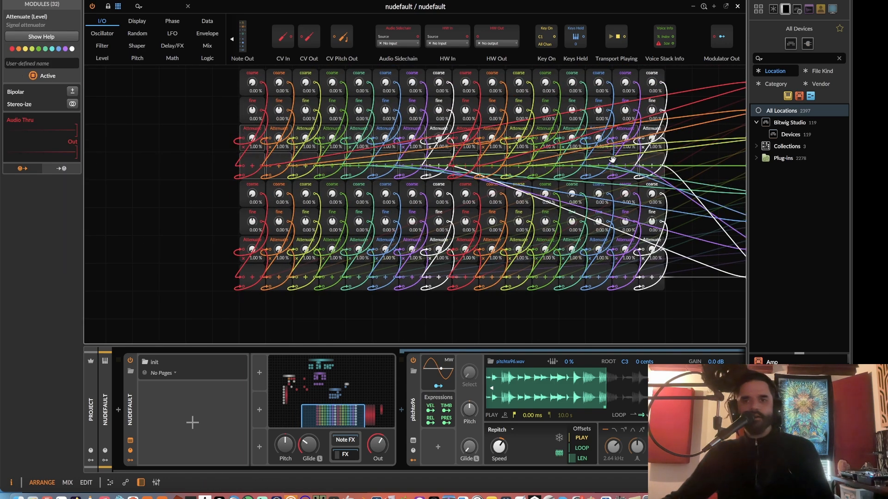
{"action": "left_click_drag", "start_coordinate": [256, 240], "coordinate": [249, 334]}
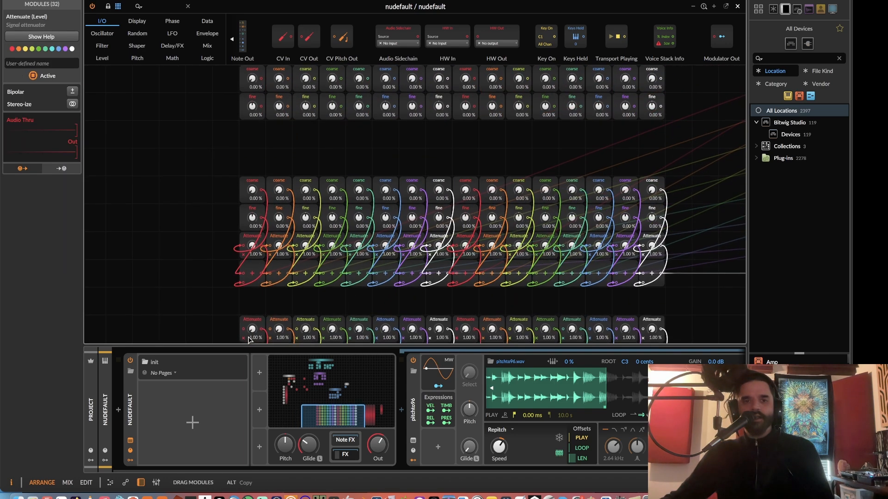
{"action": "left_click_drag", "start_coordinate": [224, 257], "coordinate": [669, 220]}
{"action": "left_click_drag", "start_coordinate": [245, 143], "coordinate": [242, 225]}
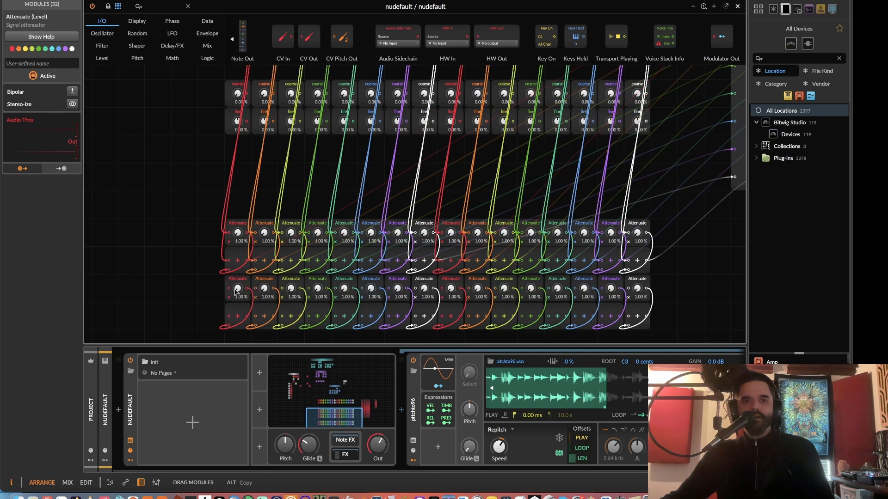
{"action": "left_click", "coordinate": [176, 171]}
Insert a Select In module into the cable feeding the start time Modulator Out in the beat div slicing section.
{"action": "scroll", "coordinate": [176, 171], "scroll_direction": "up", "scroll_amount": 5}
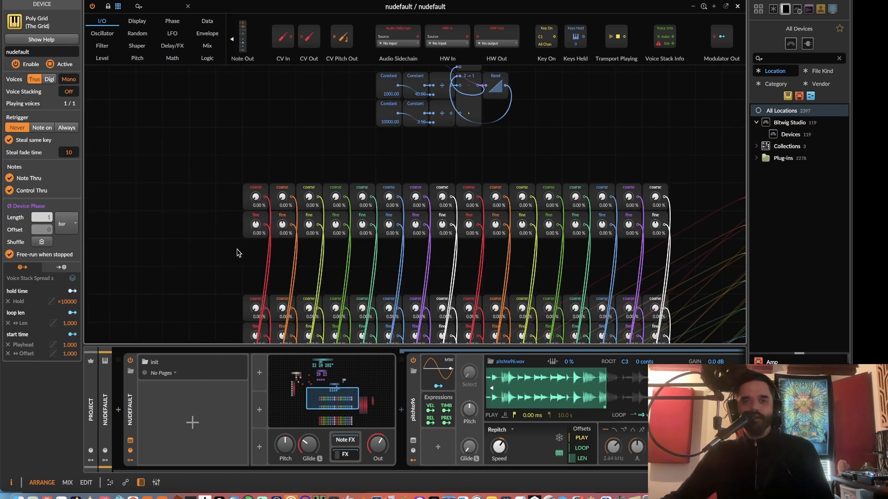
{"action": "scroll", "coordinate": [234, 222], "scroll_direction": "down", "scroll_amount": 2}
{"action": "scroll", "coordinate": [219, 230], "scroll_direction": "down", "scroll_amount": 6}
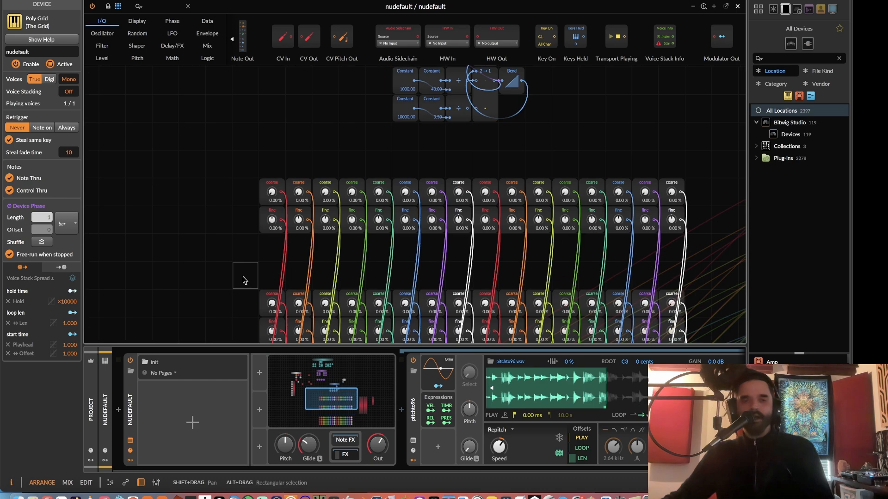
{"action": "scroll", "coordinate": [212, 211], "scroll_direction": "up", "scroll_amount": 5}
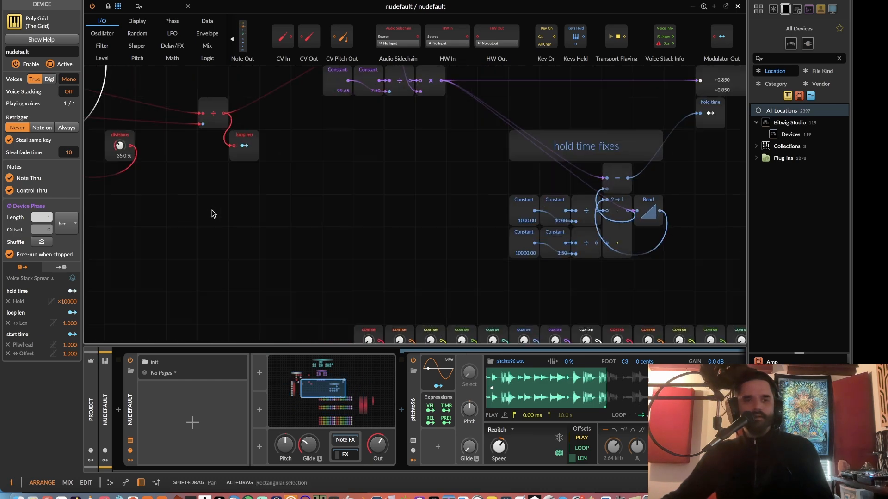
{"action": "scroll", "coordinate": [322, 286], "scroll_direction": "down", "scroll_amount": 3}
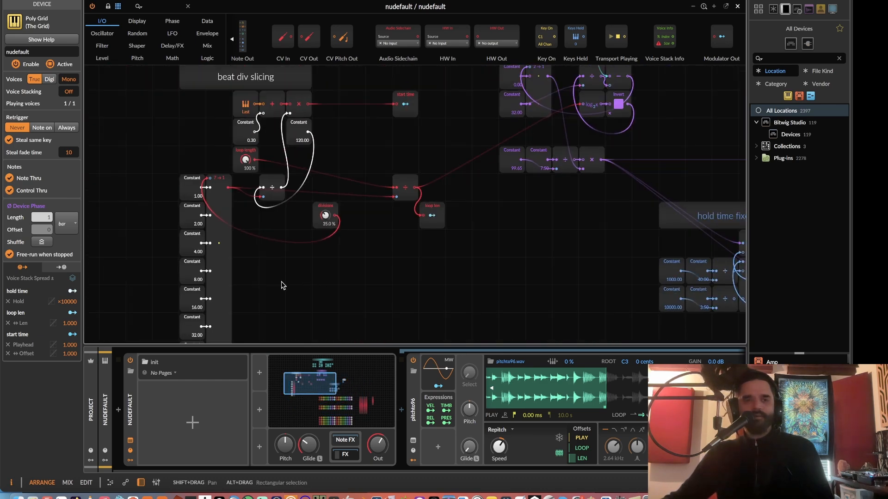
{"action": "scroll", "coordinate": [319, 284], "scroll_direction": "up", "scroll_amount": 2}
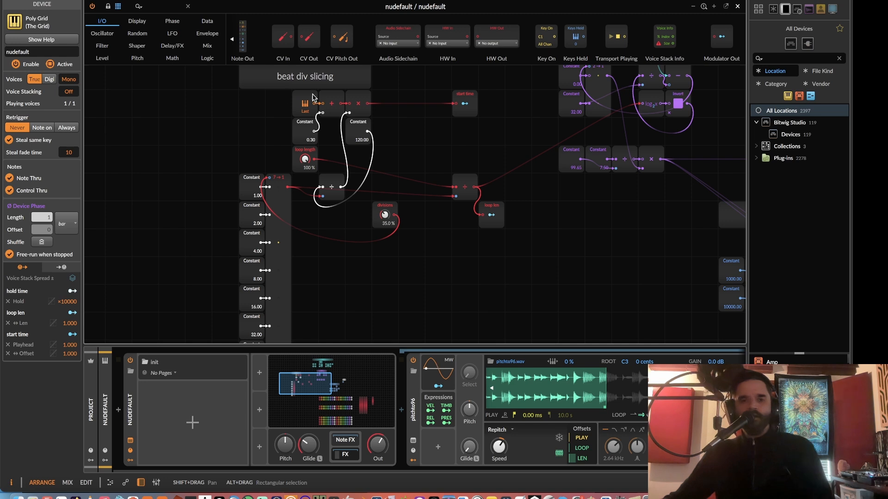
{"action": "left_click", "coordinate": [468, 98]}
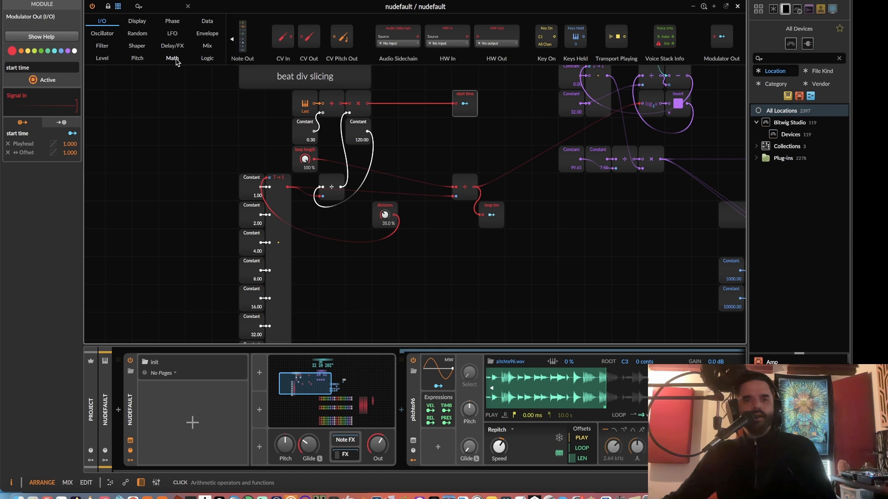
{"action": "left_click", "coordinate": [204, 48]}
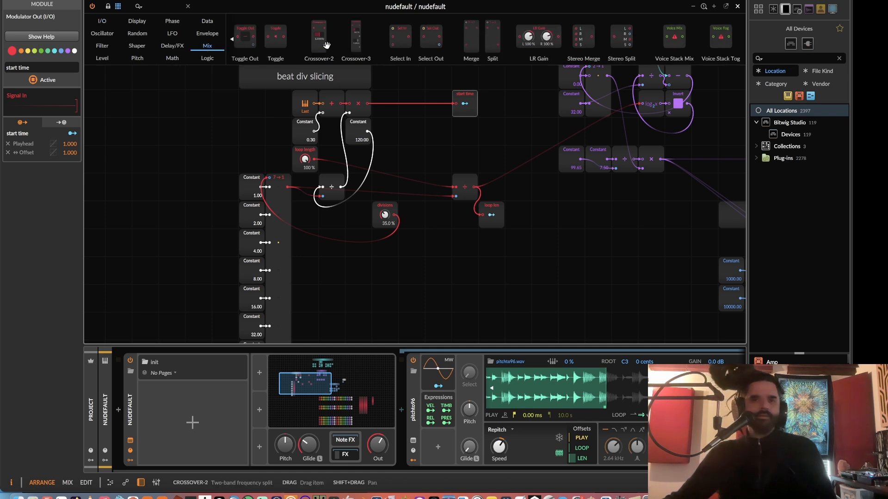
{"action": "left_click_drag", "start_coordinate": [403, 37], "coordinate": [439, 102]}
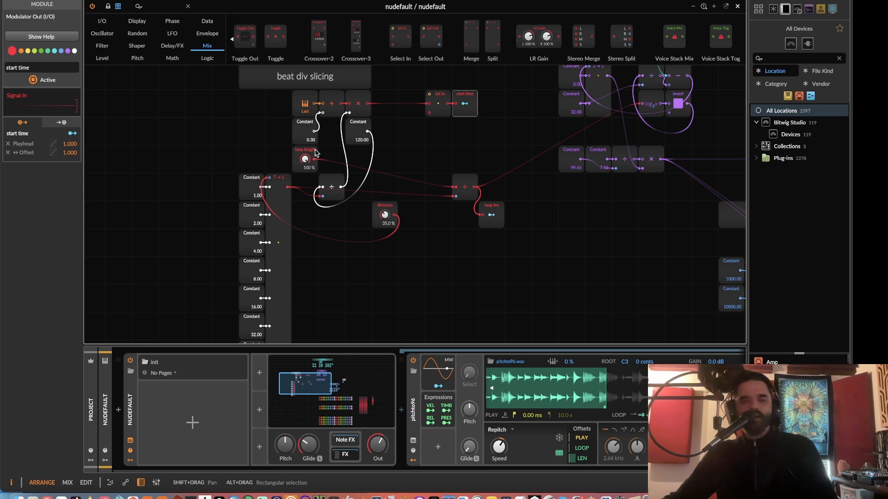
Add a Button logic module above the Select In, and delete the Select In ahead of start time.
{"action": "left_click", "coordinate": [179, 63]}
{"action": "scroll", "coordinate": [262, 37], "scroll_direction": "left", "scroll_amount": 5}
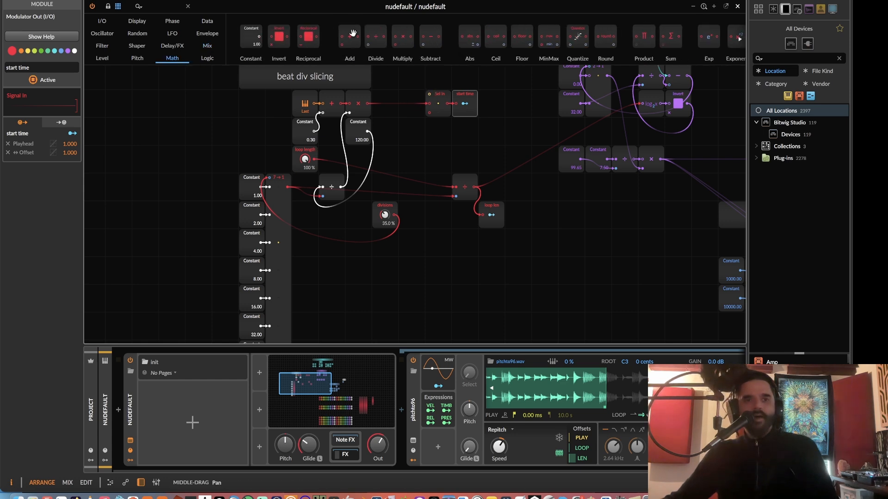
{"action": "left_click", "coordinate": [205, 63]}
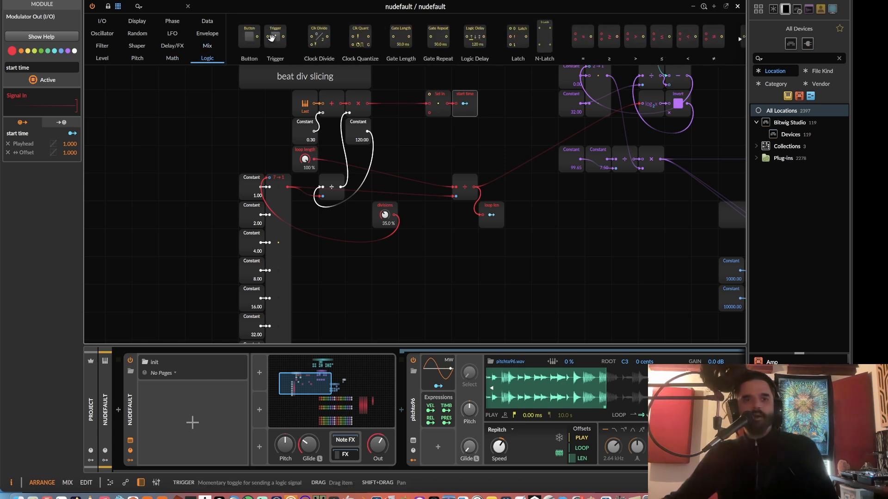
{"action": "left_click_drag", "start_coordinate": [249, 37], "coordinate": [429, 107]}
{"action": "left_click", "coordinate": [49, 67]}
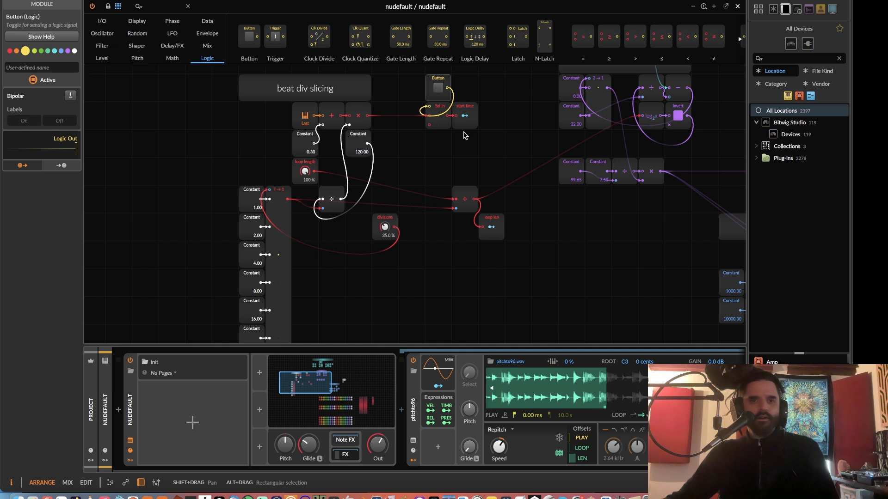
{"action": "left_click", "coordinate": [438, 113]}
{"action": "key", "text": "Delete"}
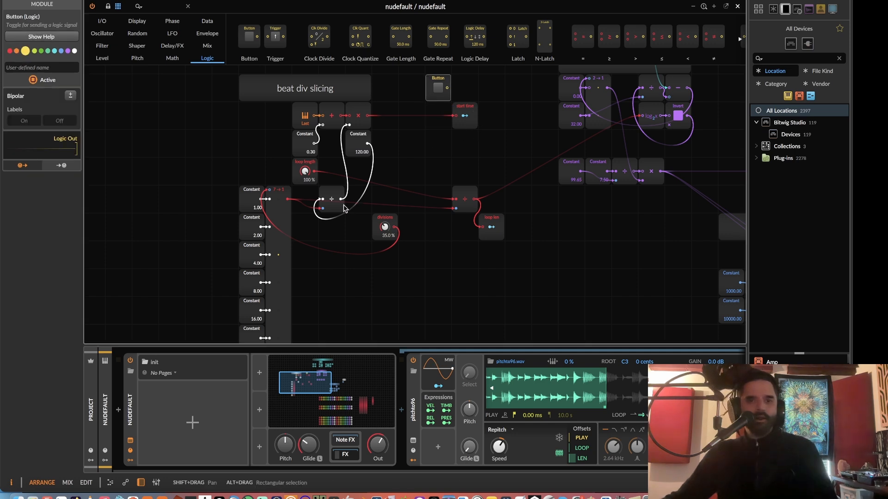
Move the Divide module beneath the 120.00 Constant and insert a Select In between the seven-input Merge and that Divide.
{"action": "scroll", "coordinate": [310, 219], "scroll_direction": "down", "scroll_amount": 2}
{"action": "left_click_drag", "start_coordinate": [356, 187], "coordinate": [382, 159]}
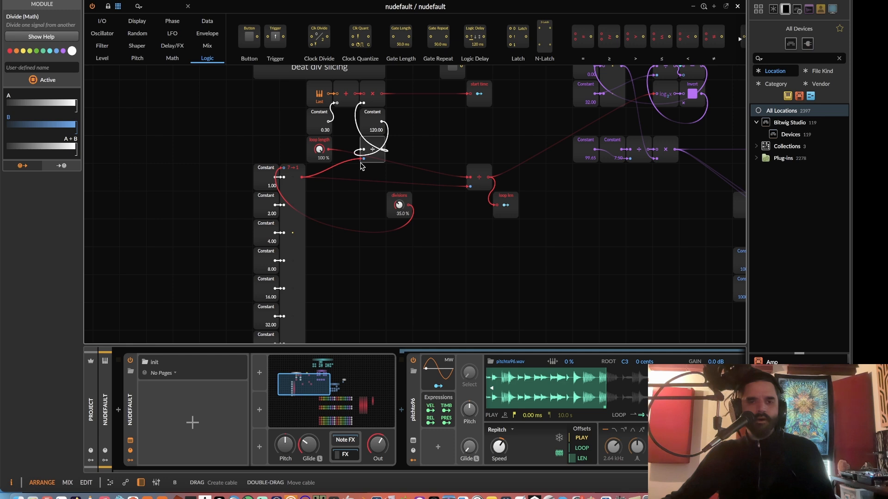
{"action": "left_click", "coordinate": [206, 46]}
{"action": "left_click_drag", "start_coordinate": [592, 37], "coordinate": [276, 294]}
{"action": "left_click_drag", "start_coordinate": [351, 207], "coordinate": [331, 296]}
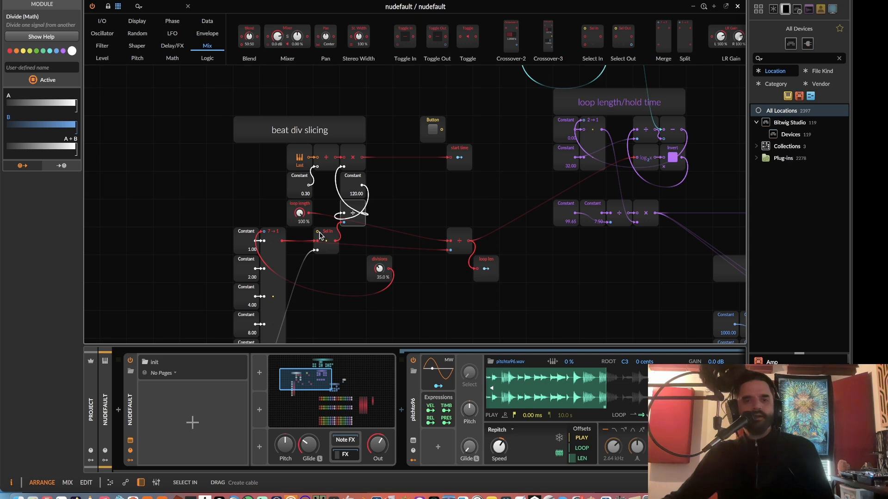
Wire the Button's logic output to the selection input of the Select In and switch the Button on.
{"action": "left_click_drag", "start_coordinate": [319, 236], "coordinate": [443, 134]}
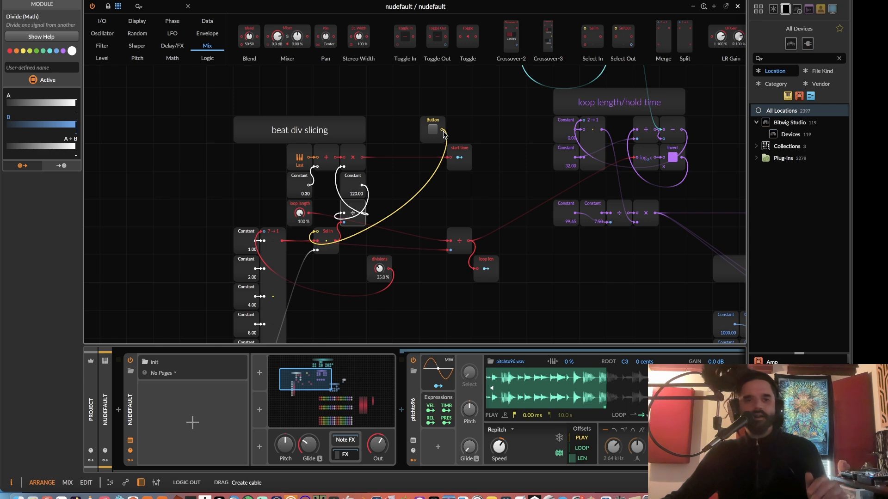
{"action": "left_click", "coordinate": [434, 123]}
{"action": "left_click", "coordinate": [433, 129]}
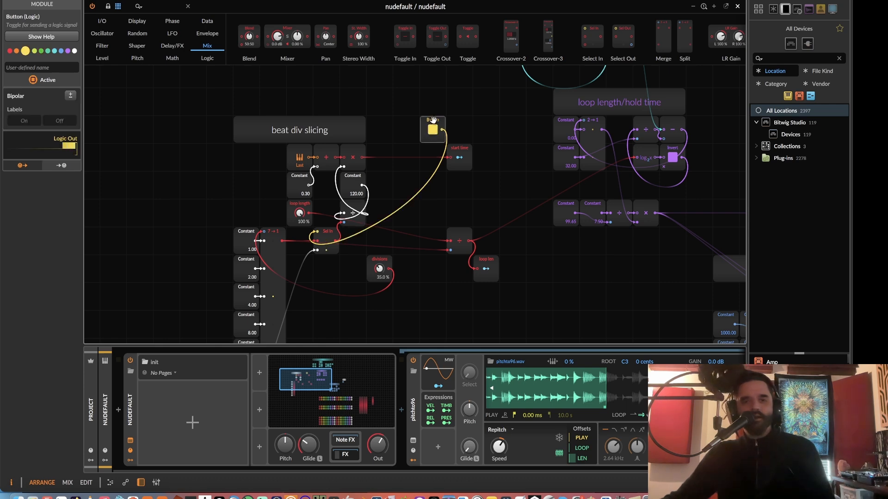
Name the Button module "manual".
{"action": "left_click_drag", "start_coordinate": [419, 123], "coordinate": [434, 62]}
{"action": "left_click_drag", "start_coordinate": [445, 117], "coordinate": [426, 168]}
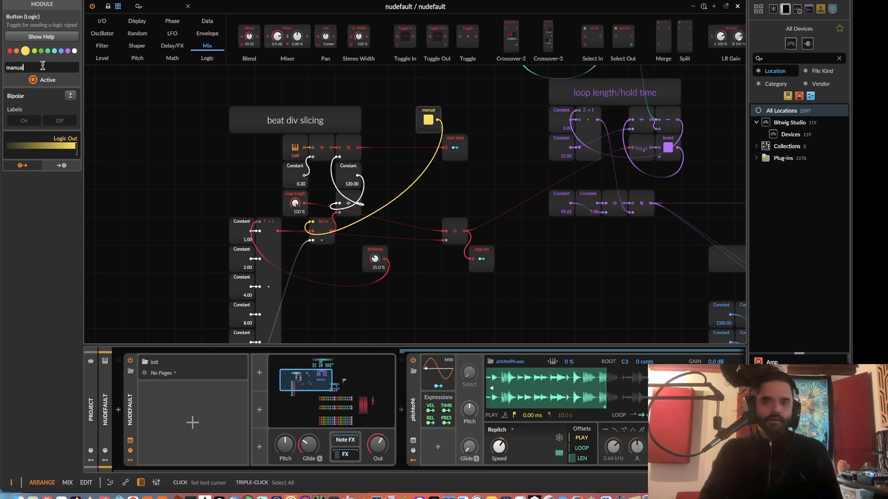
{"action": "scroll", "coordinate": [410, 160], "scroll_direction": "down", "scroll_amount": 1}
{"action": "scroll", "coordinate": [410, 161], "scroll_direction": "right", "scroll_amount": 1}
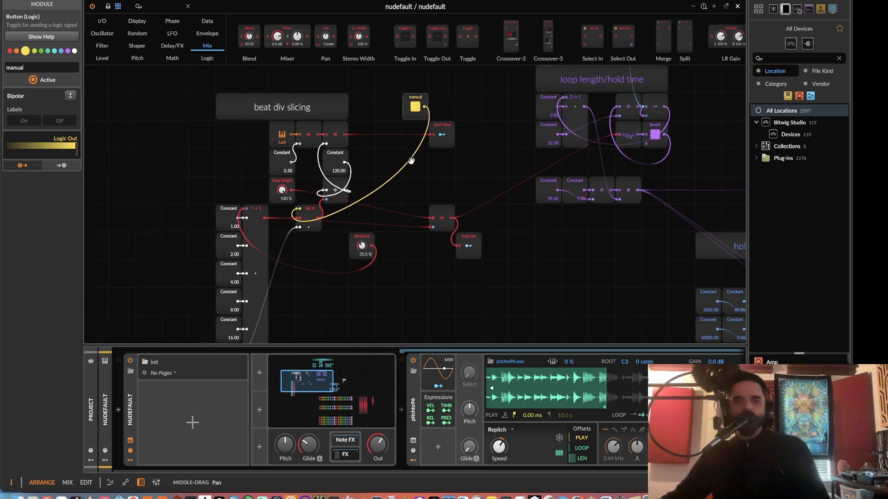
Move the start time module one grid column over so it lines up above the loop len module.
{"action": "scroll", "coordinate": [454, 125], "scroll_direction": "right", "scroll_amount": 8}
{"action": "scroll", "coordinate": [454, 125], "scroll_direction": "down", "scroll_amount": 1}
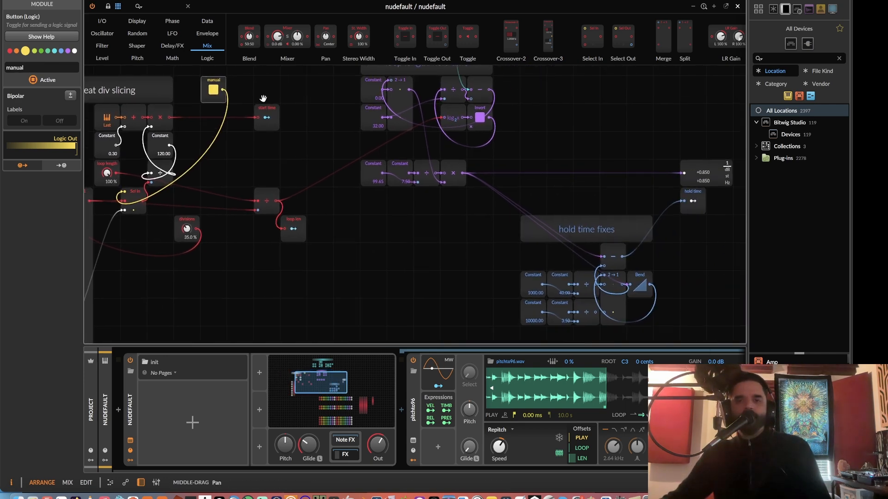
{"action": "left_click_drag", "start_coordinate": [267, 111], "coordinate": [293, 115]}
Add a Gates sequencer directly above the first coarse/fine row and widen it to span all 16 columns.
{"action": "left_click_drag", "start_coordinate": [324, 176], "coordinate": [259, 185]}
{"action": "key", "text": "minus"}
{"action": "left_click_drag", "start_coordinate": [409, 255], "coordinate": [406, 214]}
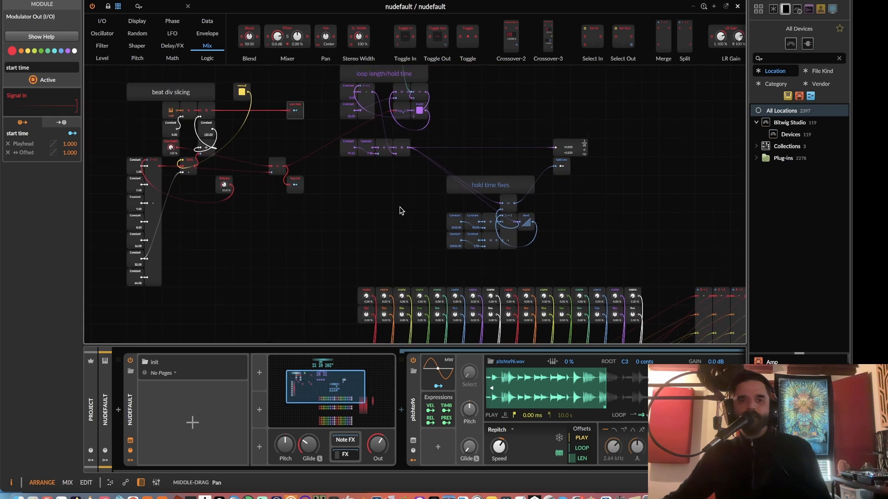
{"action": "left_click", "coordinate": [207, 20]}
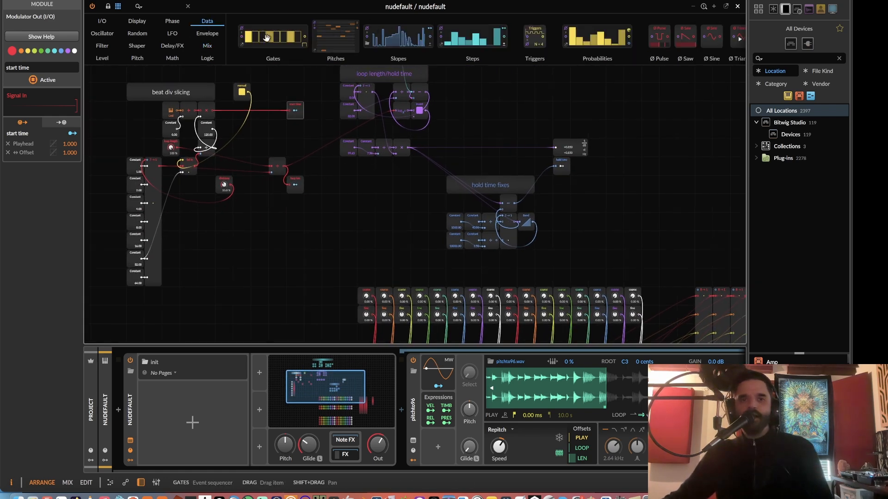
{"action": "left_click_drag", "start_coordinate": [273, 37], "coordinate": [400, 233]}
{"action": "left_click", "coordinate": [360, 273]}
{"action": "key", "text": "plus"}
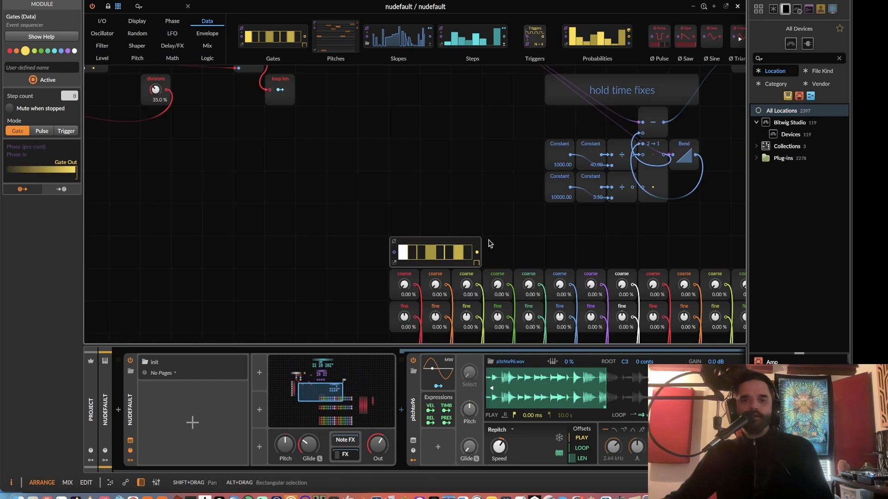
{"action": "key", "text": "minus"}
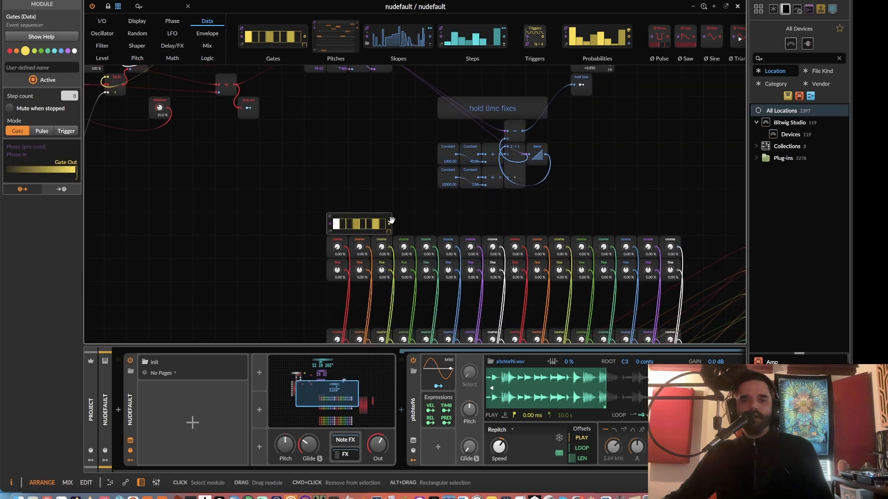
{"action": "left_click_drag", "start_coordinate": [391, 219], "coordinate": [679, 224]}
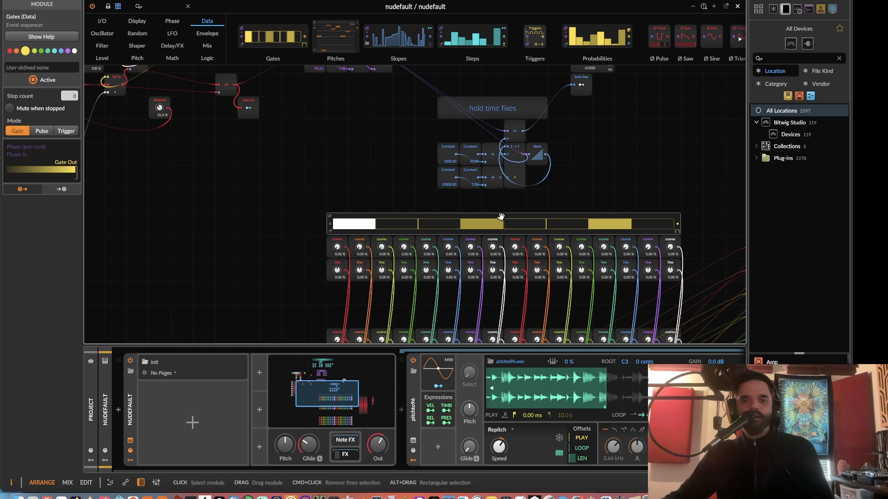
Set the Gates step count to 16, fill every step, and colour the module purple.
{"action": "left_click_drag", "start_coordinate": [70, 96], "coordinate": [70, 86]}
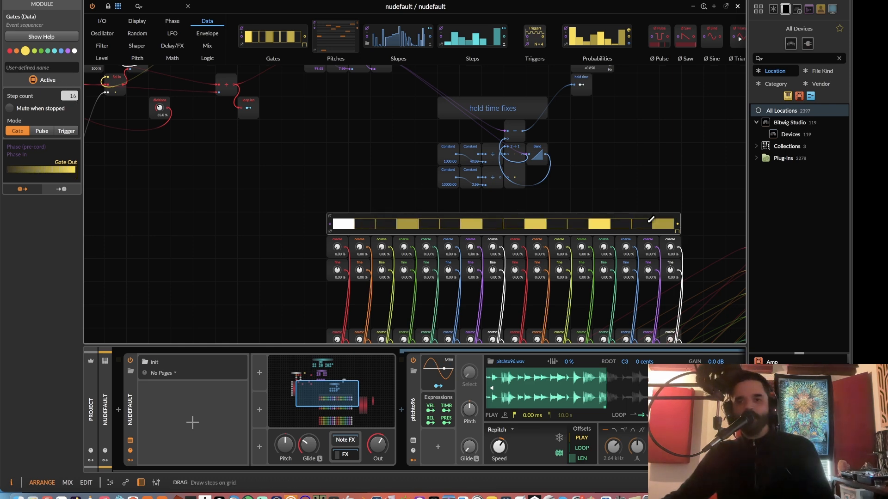
{"action": "left_click_drag", "start_coordinate": [649, 222], "coordinate": [365, 223]}
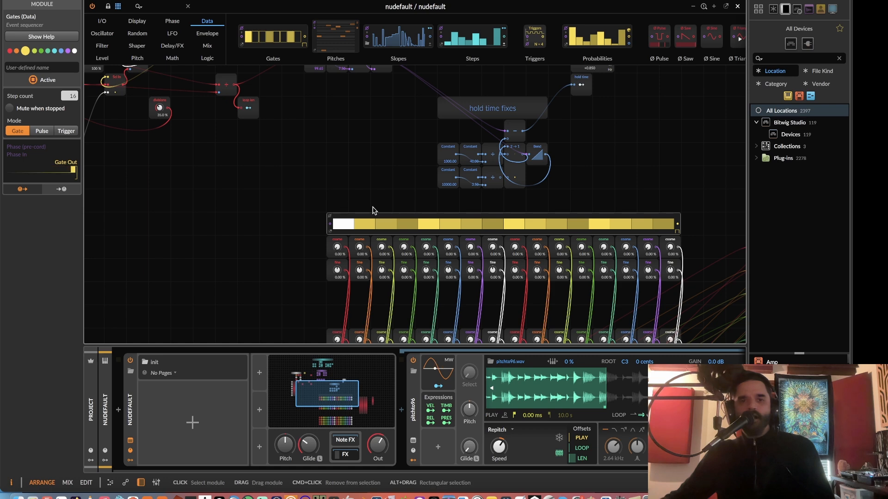
{"action": "left_click", "coordinate": [69, 52]}
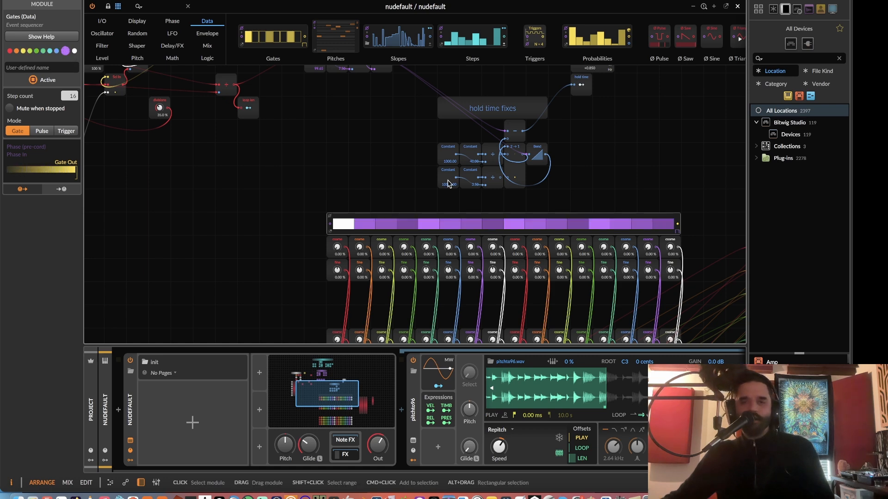
Duplicate the purple Gates sequencer into the gap above the second row of coarse/fine controls.
{"action": "left_click_drag", "start_coordinate": [320, 202], "coordinate": [497, 229]}
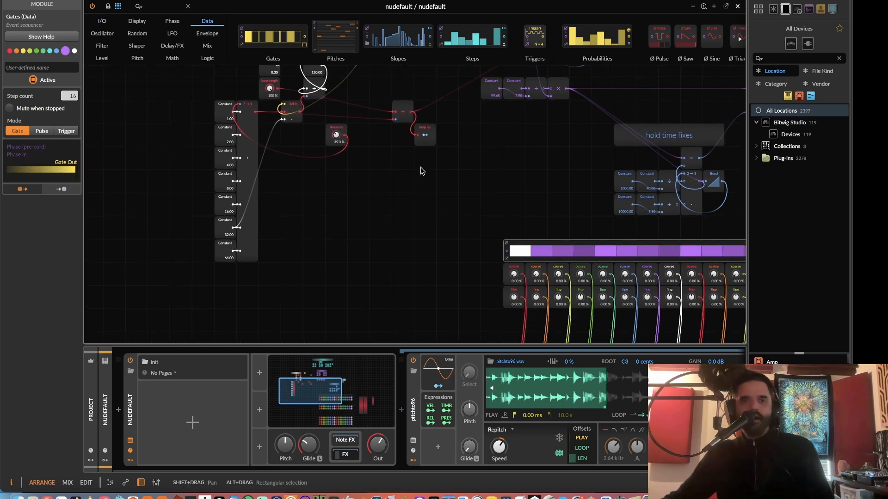
{"action": "scroll", "coordinate": [407, 192], "scroll_direction": "up", "scroll_amount": 4}
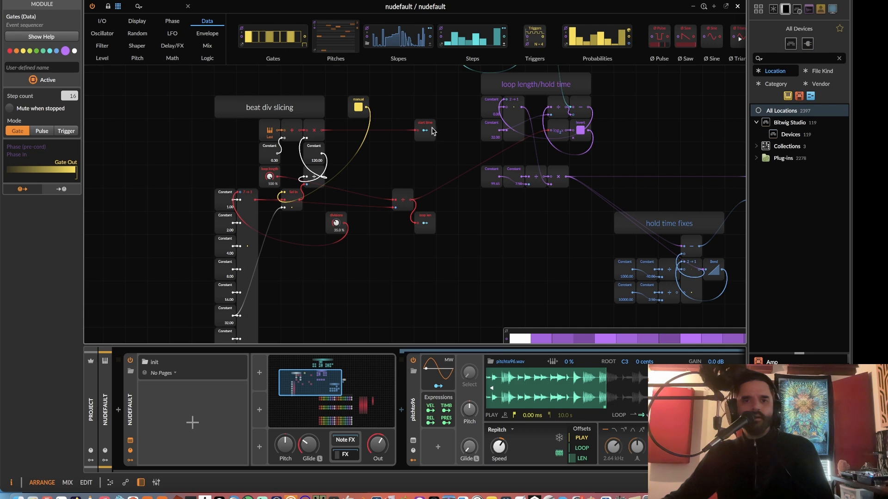
{"action": "left_click", "coordinate": [433, 131]}
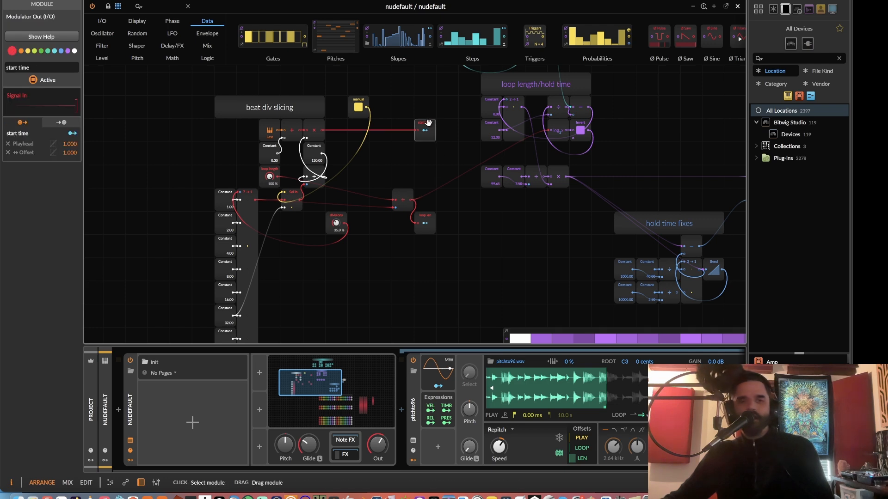
{"action": "left_click", "coordinate": [173, 58]}
{"action": "scroll", "coordinate": [462, 145], "scroll_direction": "down", "scroll_amount": 8}
{"action": "scroll", "coordinate": [462, 144], "scroll_direction": "right", "scroll_amount": 5}
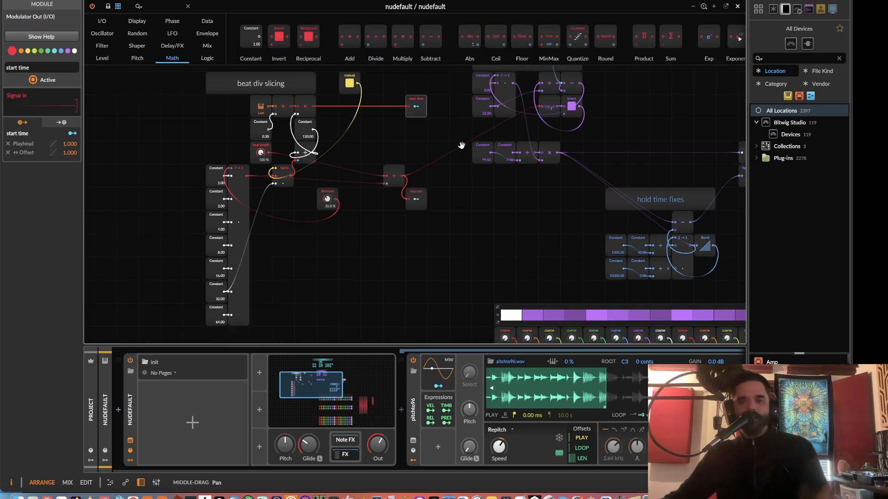
{"action": "left_click_drag", "start_coordinate": [418, 148], "coordinate": [421, 241]}
{"action": "scroll", "coordinate": [374, 200], "scroll_direction": "right", "scroll_amount": 3}
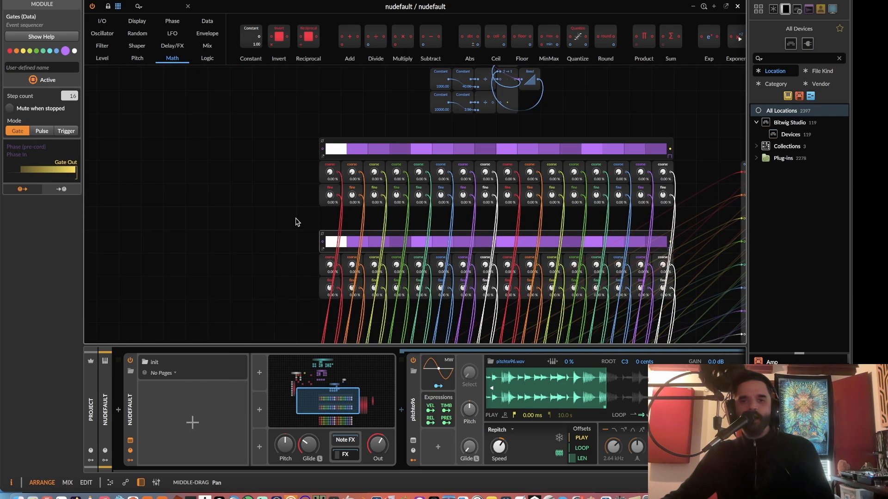
Move the second Gates and its coarse/fine controls up so they sit directly beneath the first row.
{"action": "left_click_drag", "start_coordinate": [277, 228], "coordinate": [667, 322]}
{"action": "left_click_drag", "start_coordinate": [360, 232], "coordinate": [357, 211]}
{"action": "left_click", "coordinate": [313, 203]}
Add a Multiply module below loop len and feed its first input from the beat div slicing Multiply output.
{"action": "key", "text": "plus"}
{"action": "scroll", "coordinate": [314, 213], "scroll_direction": "up", "scroll_amount": 4}
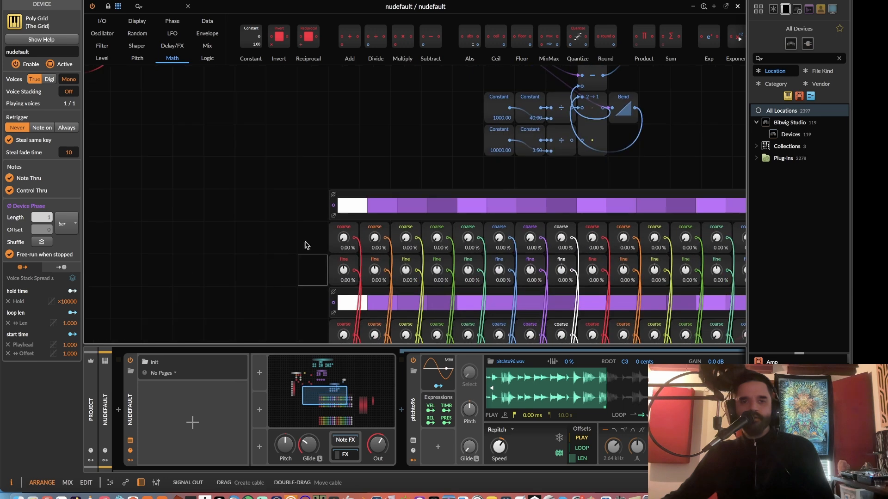
{"action": "scroll", "coordinate": [308, 245], "scroll_direction": "left", "scroll_amount": 3}
{"action": "key", "text": "minus"}
{"action": "scroll", "coordinate": [281, 207], "scroll_direction": "up", "scroll_amount": 2}
{"action": "scroll", "coordinate": [280, 185], "scroll_direction": "up", "scroll_amount": 2}
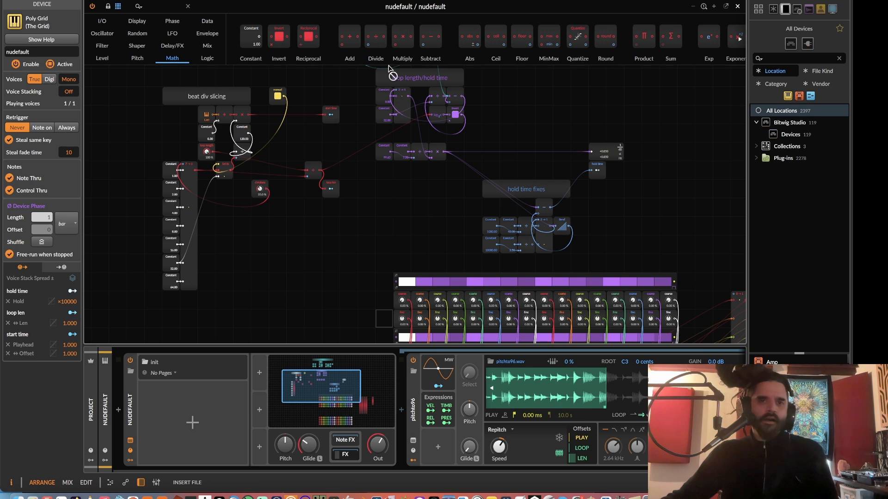
{"action": "left_click_drag", "start_coordinate": [388, 66], "coordinate": [331, 244]}
{"action": "left_click_drag", "start_coordinate": [249, 115], "coordinate": [305, 201]}
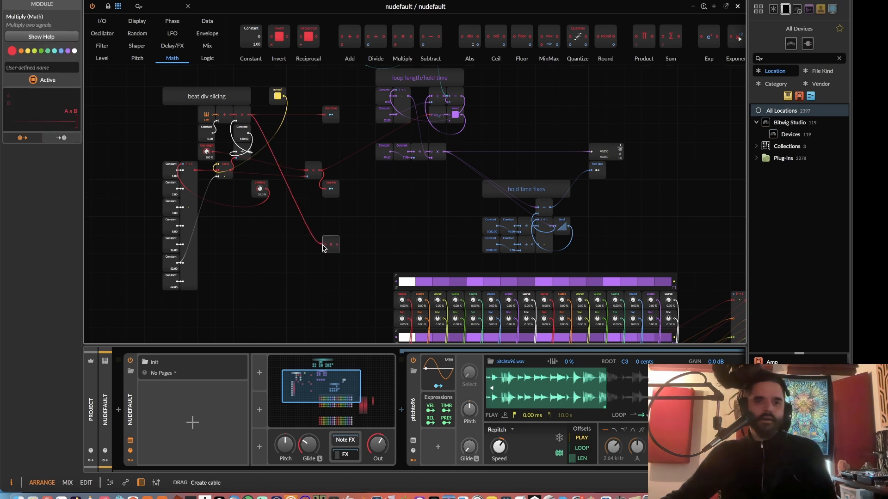
{"action": "left_click_drag", "start_coordinate": [323, 247], "coordinate": [326, 247]}
Wire a Constant of 2 into the new Multiply's second input and connect the Multiply output to the first Gates' phase input.
{"action": "left_click_drag", "start_coordinate": [254, 45], "coordinate": [289, 263]}
{"action": "key", "text": "plus"}
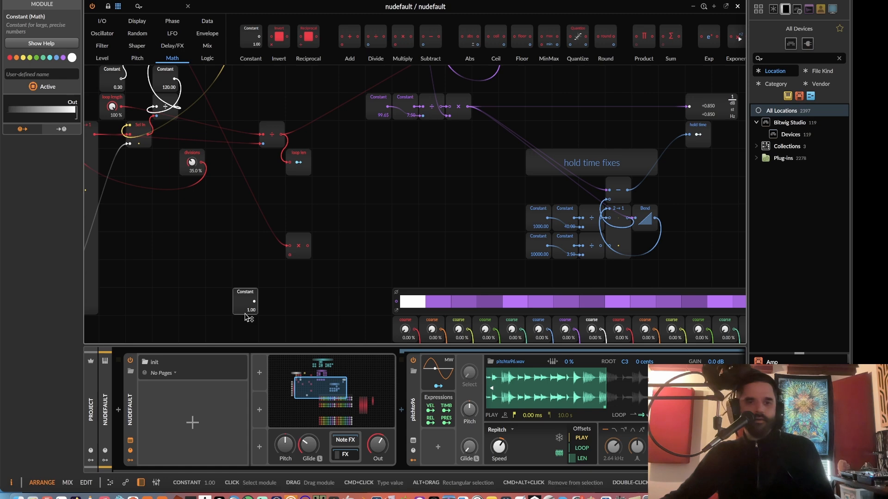
{"action": "double_click", "coordinate": [246, 311]}
{"action": "type", "text": "2"}
{"action": "key", "text": "Return"}
{"action": "left_click_drag", "start_coordinate": [254, 302], "coordinate": [291, 254]}
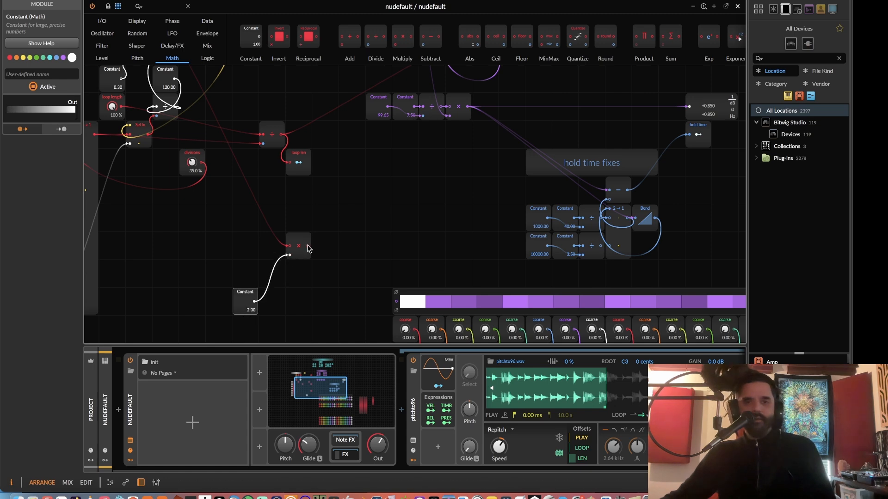
{"action": "scroll", "coordinate": [497, 233], "scroll_direction": "down", "scroll_amount": 2}
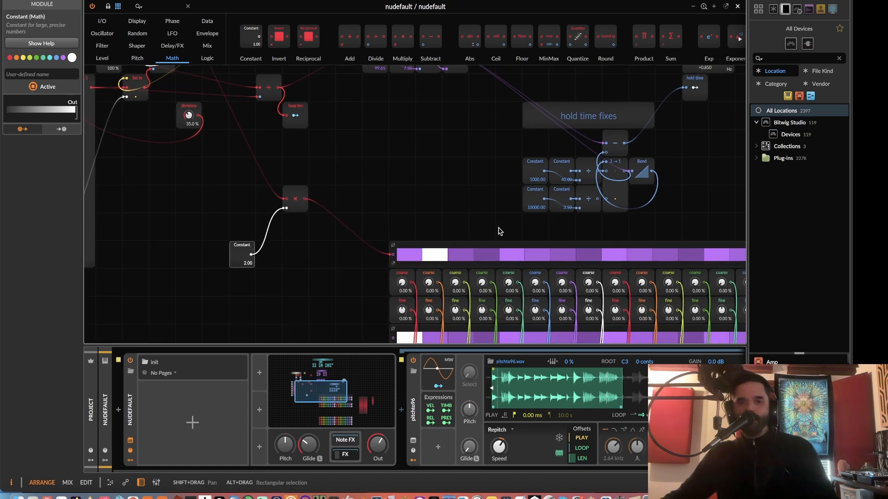
Add a Bias module at -100 % and wire it between the new Multiply output and the second Gates' phase input.
{"action": "left_click_drag", "start_coordinate": [496, 224], "coordinate": [478, 151]}
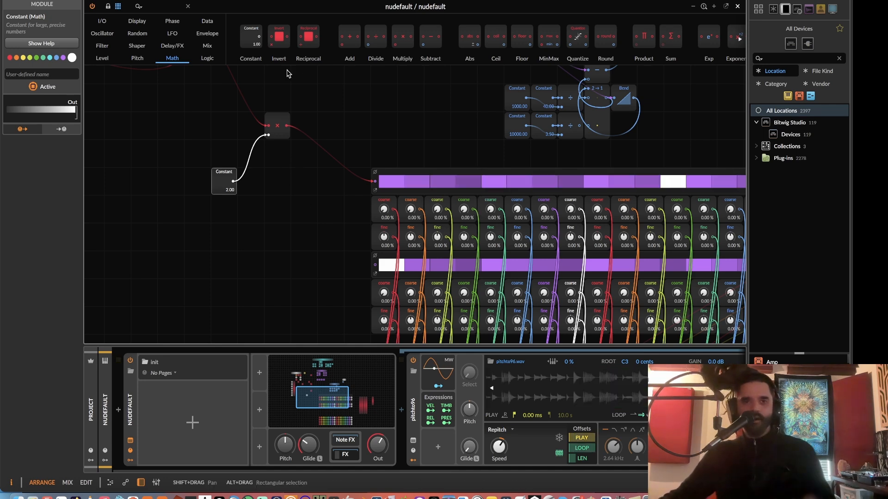
{"action": "left_click", "coordinate": [166, 6]}
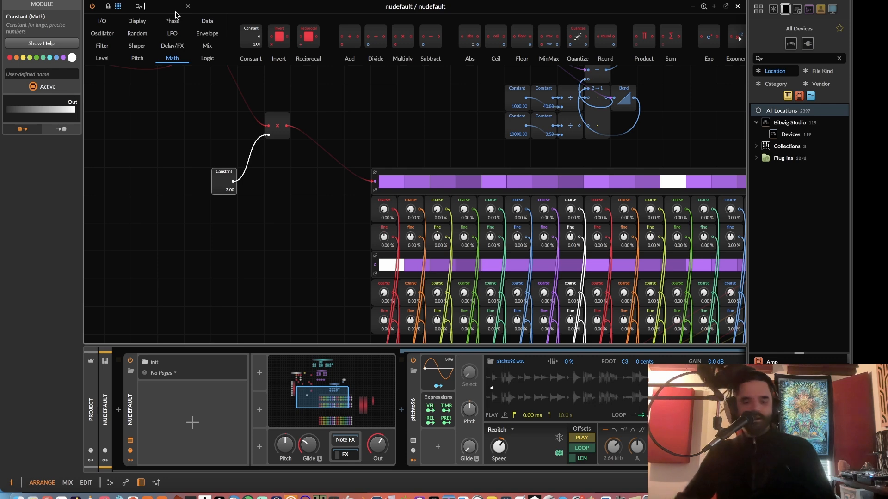
{"action": "type", "text": "bias"}
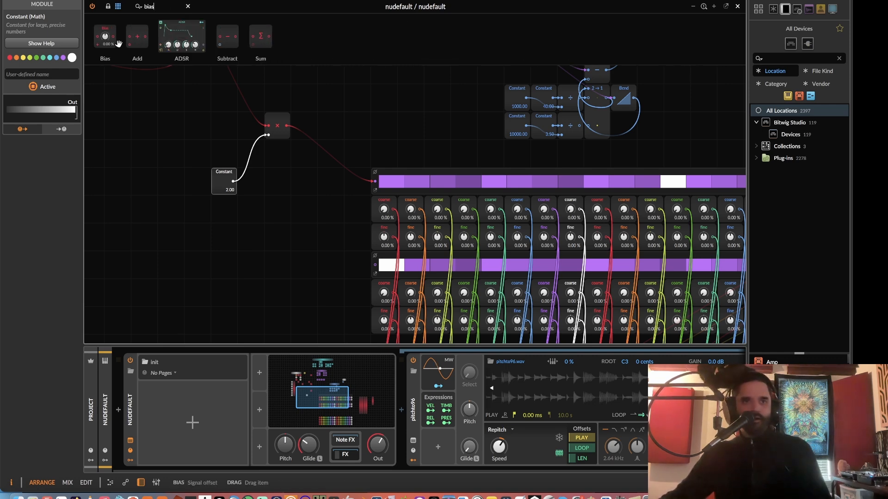
{"action": "left_click_drag", "start_coordinate": [119, 44], "coordinate": [318, 245]}
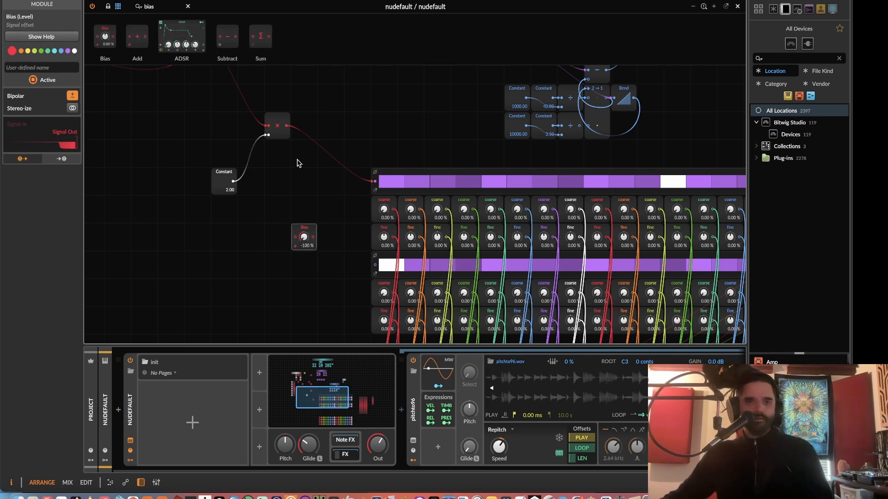
{"action": "left_click_drag", "start_coordinate": [287, 126], "coordinate": [374, 264]}
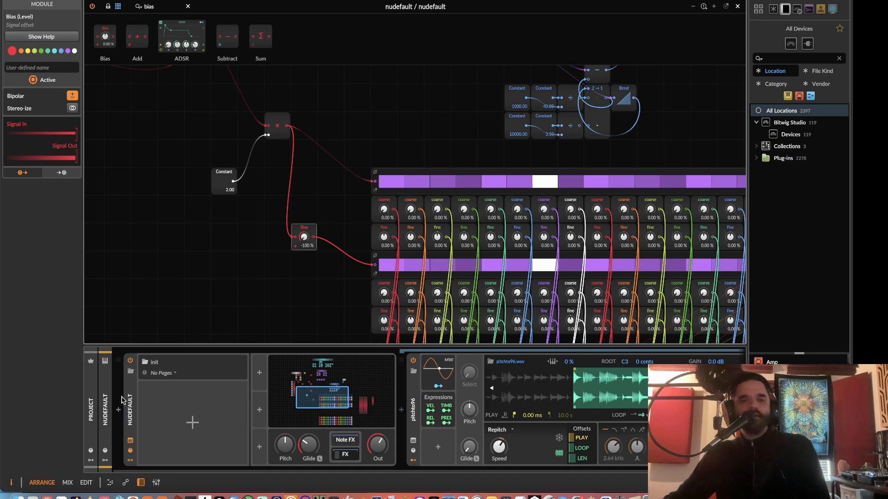
Set the Retrigger mode of the nudefault Poly Grid device to Always.
{"action": "left_click_drag", "start_coordinate": [259, 147], "coordinate": [392, 287]}
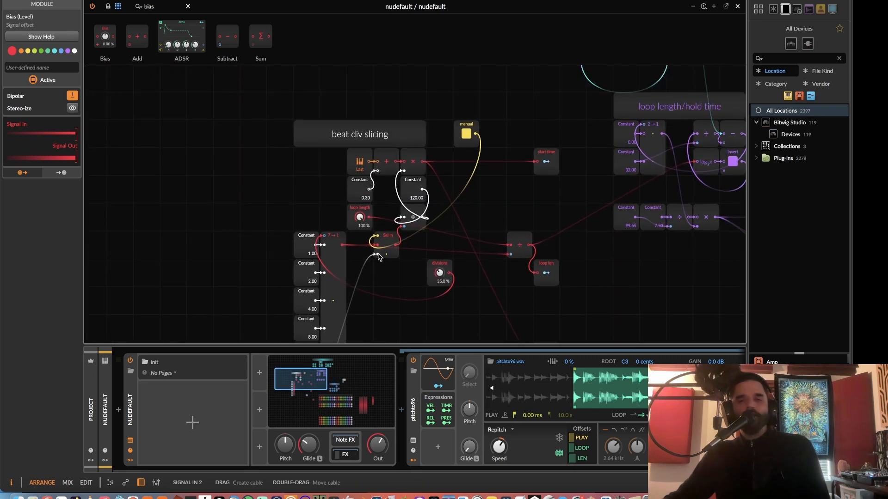
{"action": "left_click", "coordinate": [356, 173]}
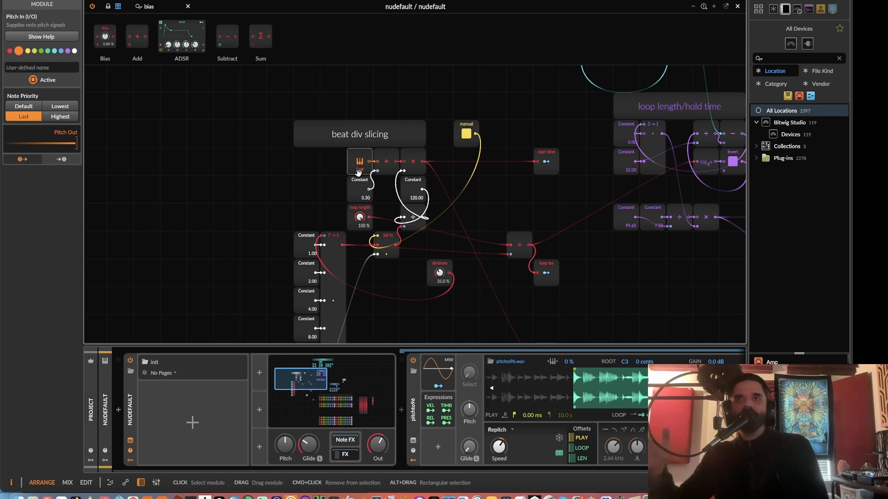
{"action": "double_click", "coordinate": [131, 394]}
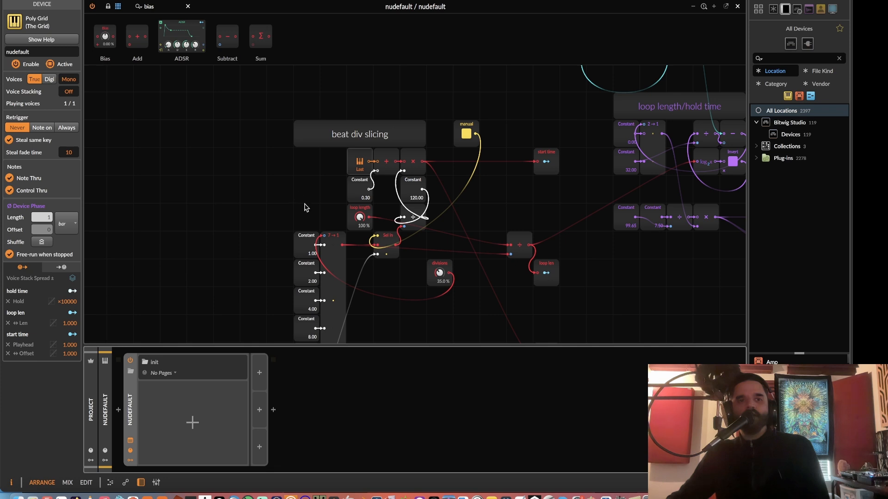
{"action": "double_click", "coordinate": [130, 402]}
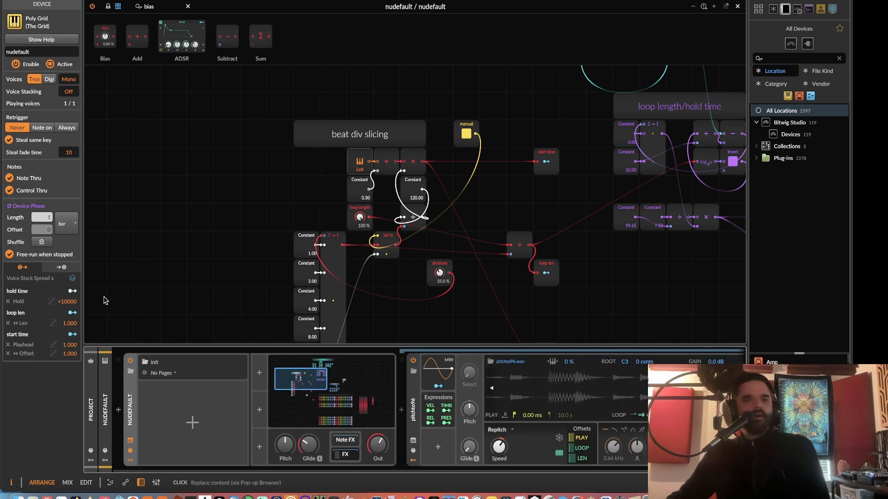
{"action": "left_click", "coordinate": [66, 128]}
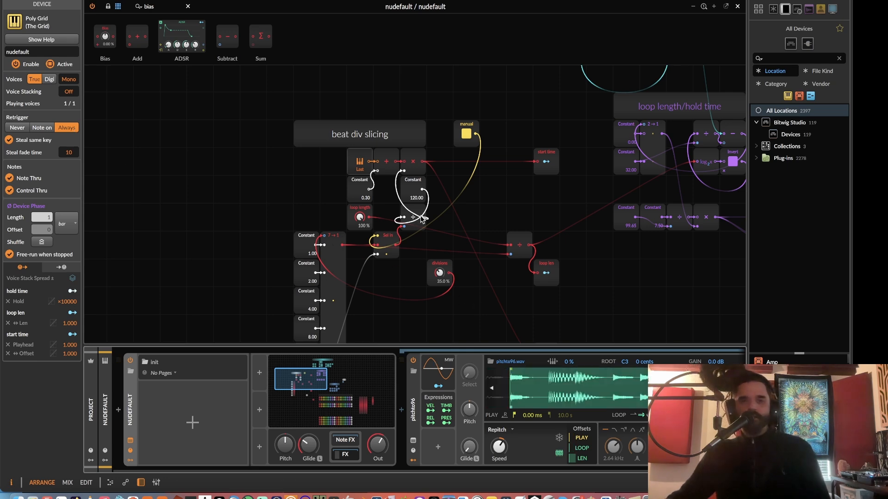
Insert a Select In module between the Bias and the second Gates' phase input.
{"action": "scroll", "coordinate": [494, 193], "scroll_direction": "down", "scroll_amount": 5}
{"action": "scroll", "coordinate": [494, 194], "scroll_direction": "right", "scroll_amount": 4}
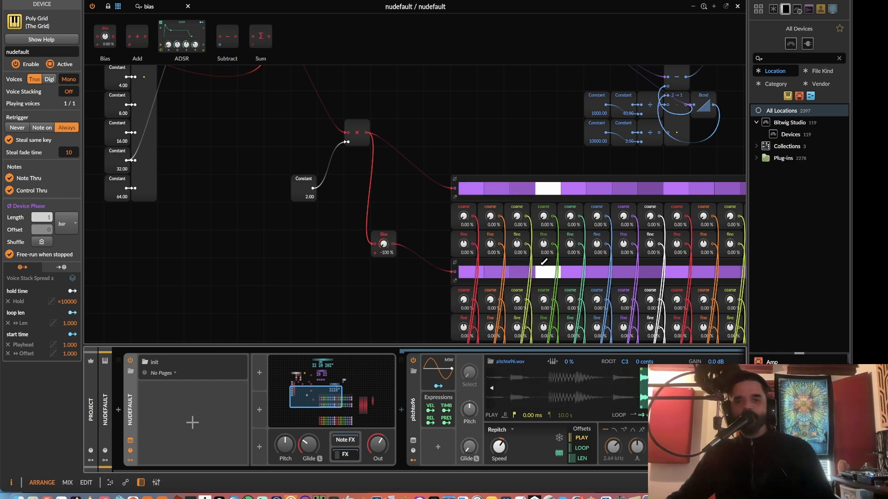
{"action": "left_click", "coordinate": [188, 6]}
{"action": "left_click", "coordinate": [207, 46]}
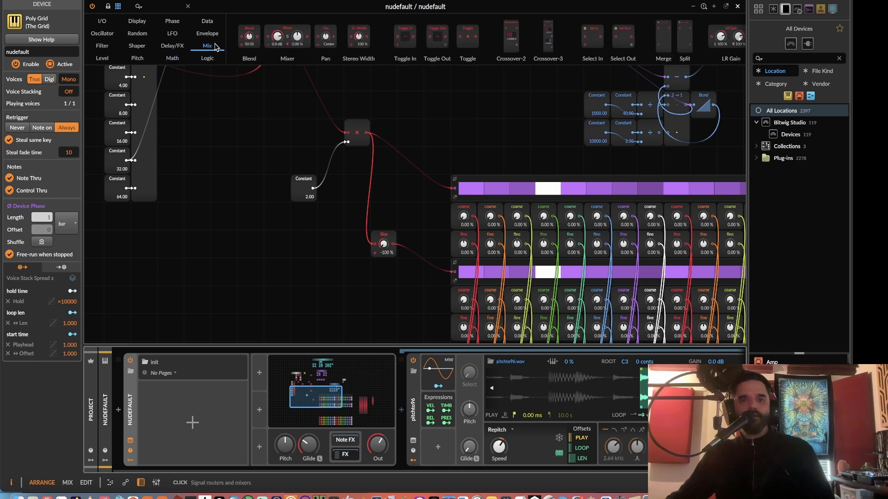
{"action": "left_click_drag", "start_coordinate": [592, 36], "coordinate": [421, 238]}
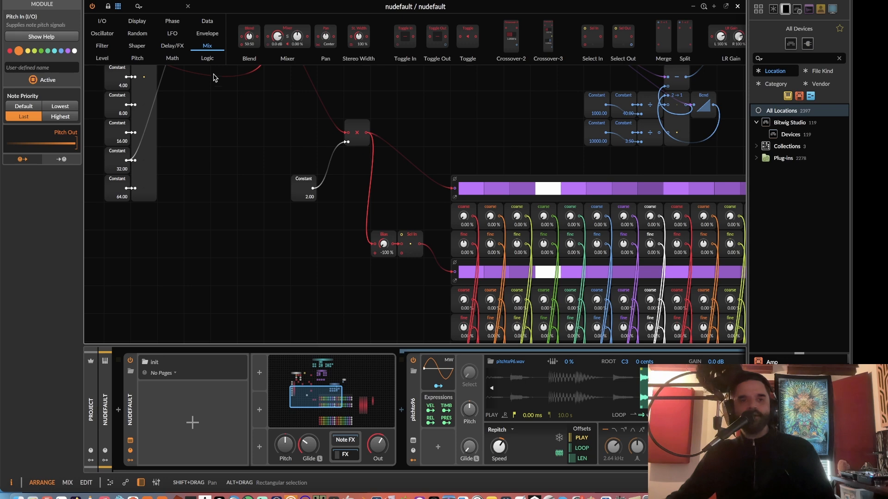
Add a ≥ comparator above the Bias, wiring the new Multiply output to input A and the 1.00 Constant to input B.
{"action": "left_click", "coordinate": [207, 59]}
{"action": "left_click_drag", "start_coordinate": [609, 37], "coordinate": [390, 201]}
{"action": "left_click_drag", "start_coordinate": [366, 133], "coordinate": [369, 180]}
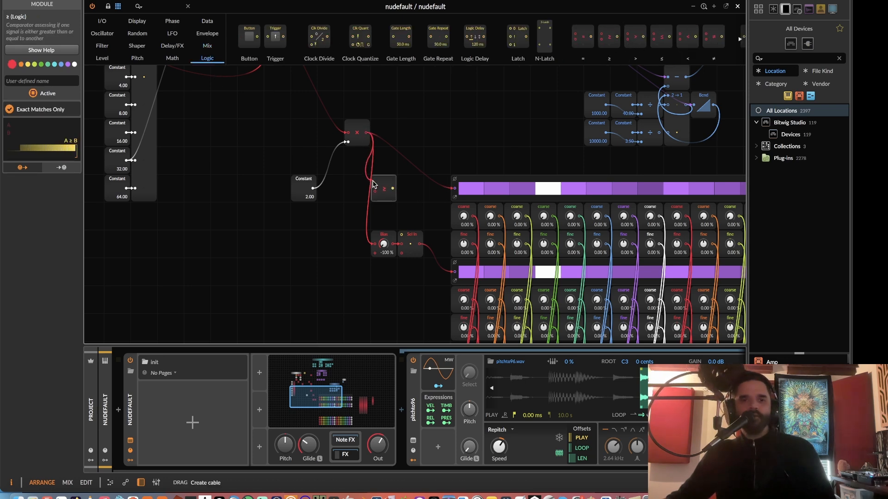
{"action": "left_click_drag", "start_coordinate": [378, 186], "coordinate": [367, 133]}
{"action": "left_click_drag", "start_coordinate": [376, 194], "coordinate": [132, 118]}
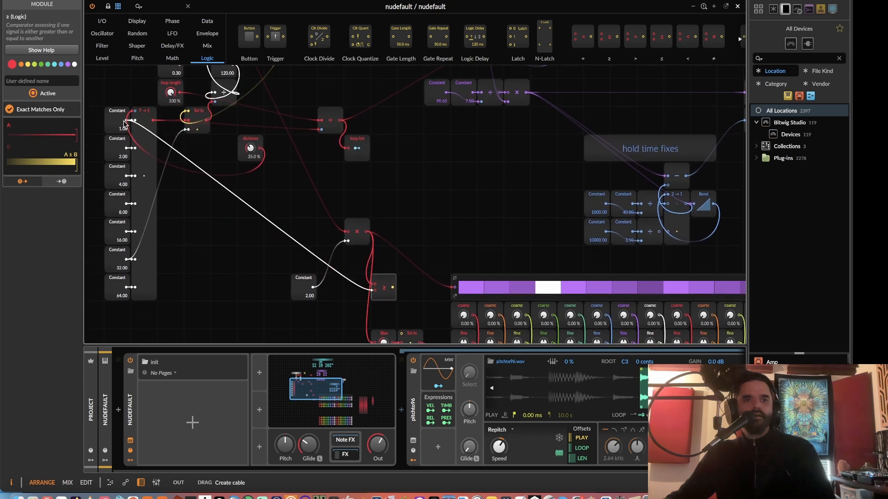
Wire the ≥ comparator's output to the select input of the Select In module feeding the second Gates.
{"action": "scroll", "coordinate": [361, 199], "scroll_direction": "down", "scroll_amount": 4}
{"action": "left_click_drag", "start_coordinate": [394, 182], "coordinate": [403, 228]}
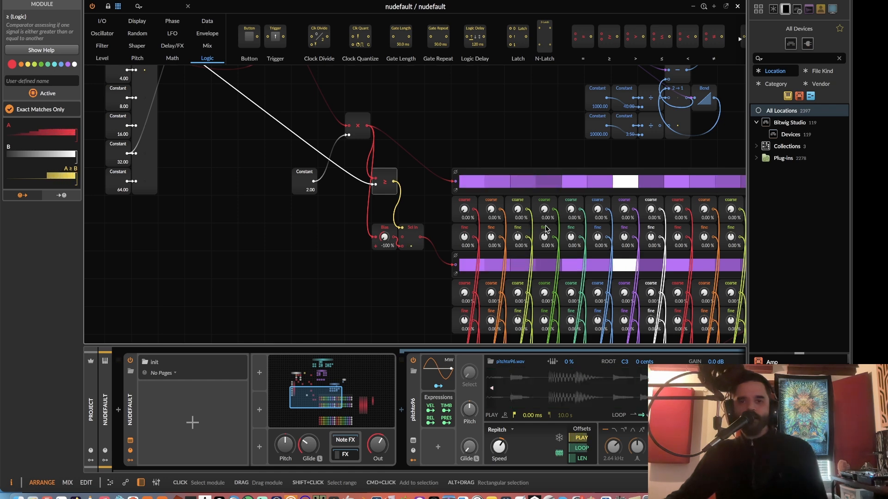
Insert a Select In module before the first Gates' phase input and wire the ≥ comparator's output to its select input.
{"action": "scroll", "coordinate": [315, 282], "scroll_direction": "up", "scroll_amount": 5}
{"action": "scroll", "coordinate": [315, 282], "scroll_direction": "right", "scroll_amount": 5}
{"action": "scroll", "coordinate": [286, 302], "scroll_direction": "down", "scroll_amount": 4}
{"action": "scroll", "coordinate": [285, 302], "scroll_direction": "left", "scroll_amount": 3}
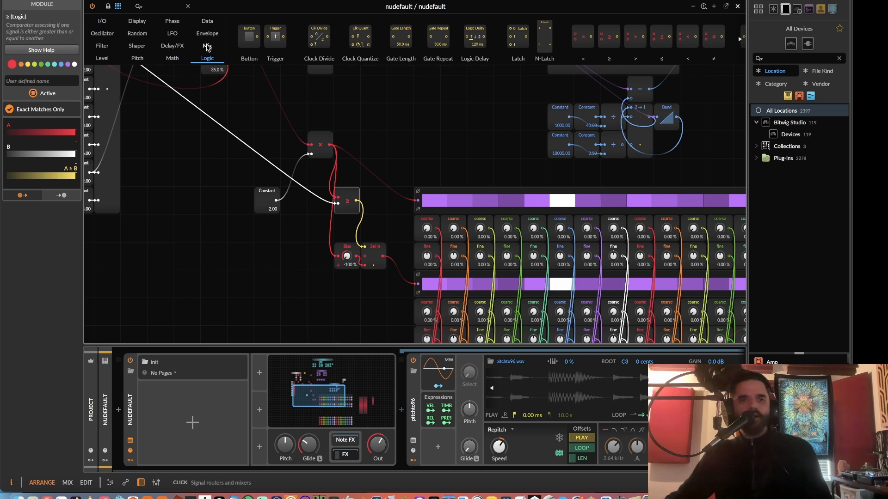
{"action": "left_click", "coordinate": [130, 399]}
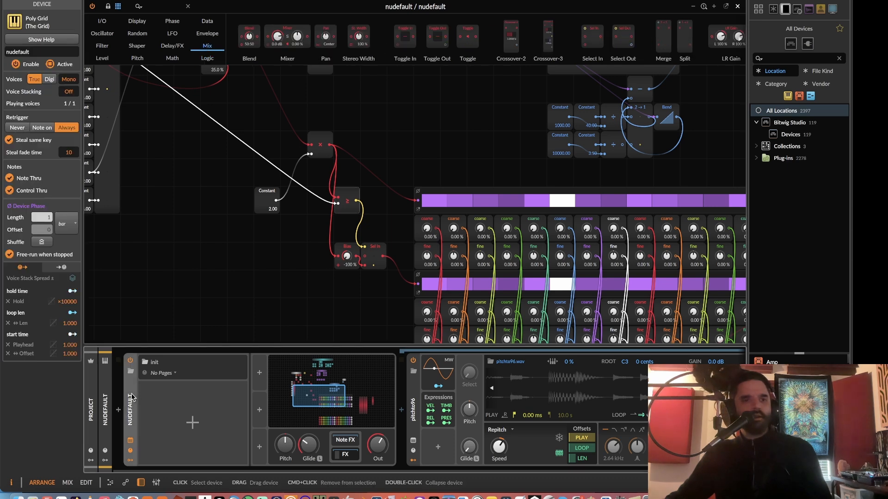
{"action": "left_click", "coordinate": [346, 203]}
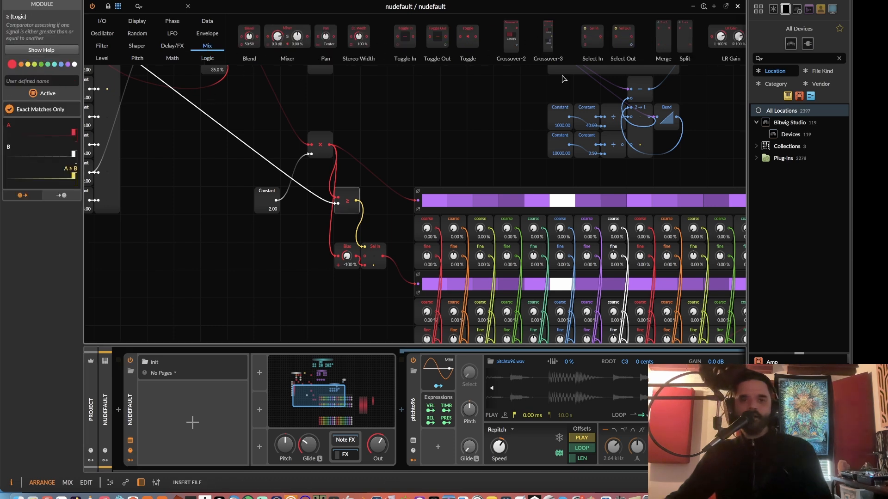
{"action": "left_click_drag", "start_coordinate": [416, 204], "coordinate": [417, 204]}
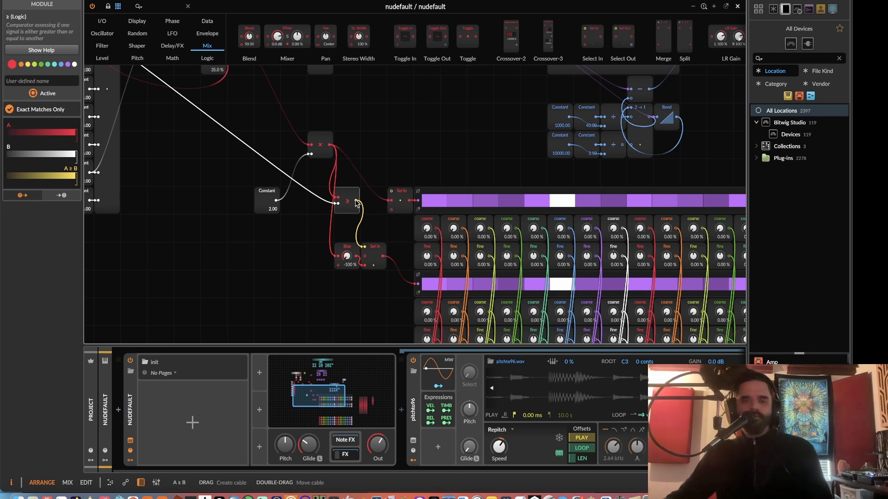
{"action": "left_click_drag", "start_coordinate": [360, 198], "coordinate": [391, 191]}
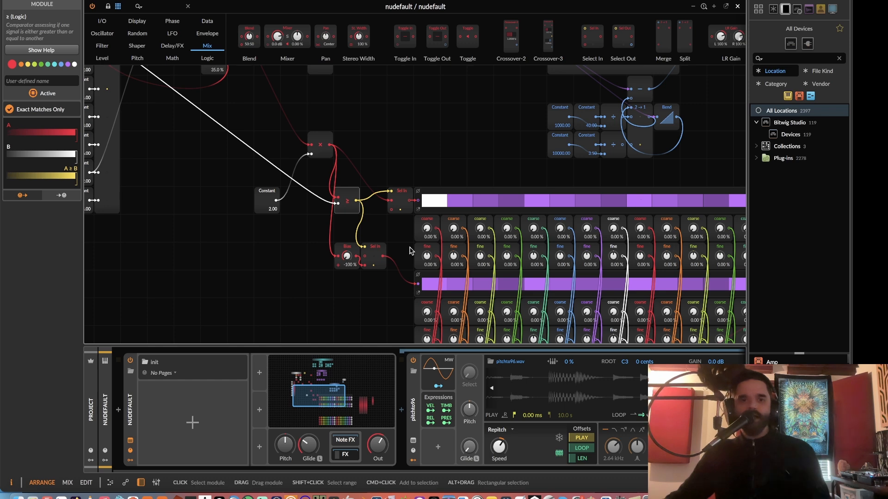
Move the new Select In beside the ≥ comparator and the Bias and its Select In directly beneath them.
{"action": "left_click_drag", "start_coordinate": [405, 204], "coordinate": [377, 203]}
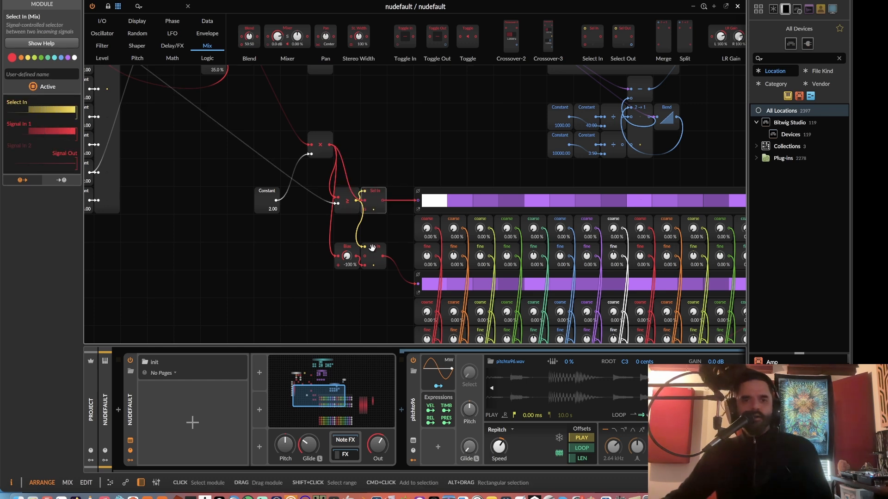
{"action": "left_click_drag", "start_coordinate": [372, 250], "coordinate": [346, 223]}
{"action": "scroll", "coordinate": [357, 231], "scroll_direction": "up", "scroll_amount": 2}
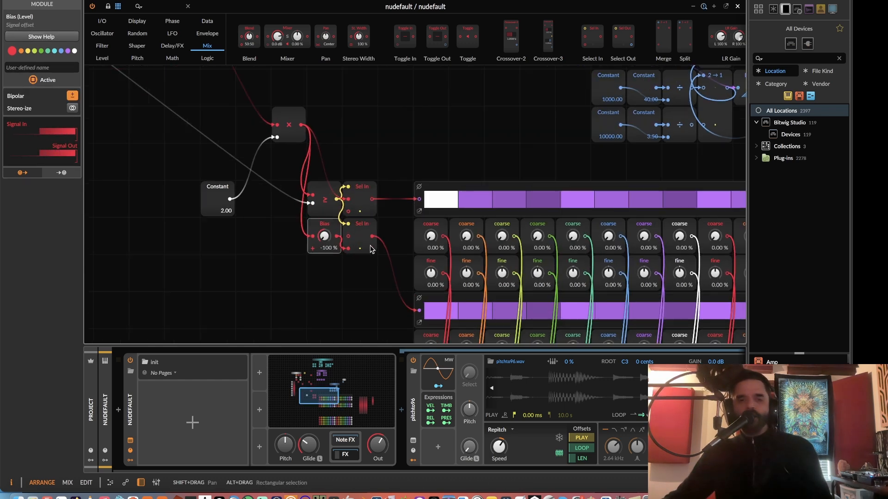
{"action": "scroll", "coordinate": [372, 208], "scroll_direction": "down", "scroll_amount": 2}
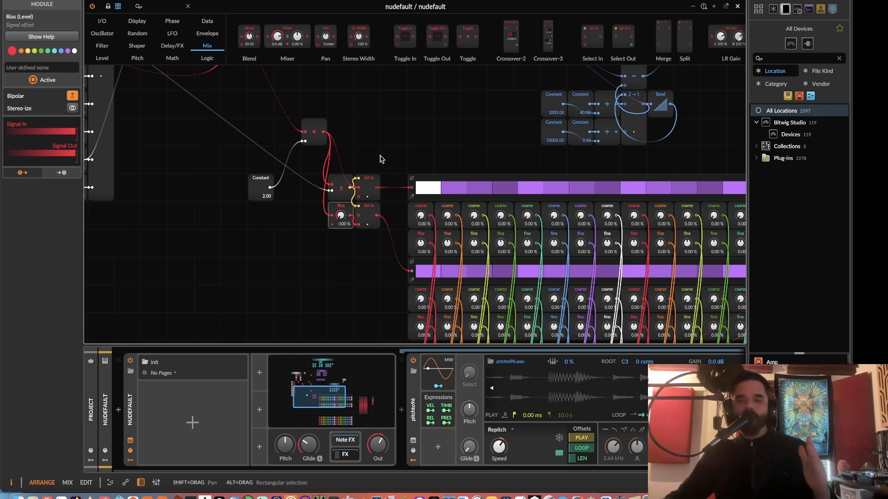
Set the second to ninth coarse controls under the first Gates to 2.5, 5, 7.5, 9, 13.5, 34, 53 and 71.5 %.
{"action": "left_click_drag", "start_coordinate": [388, 191], "coordinate": [257, 179]}
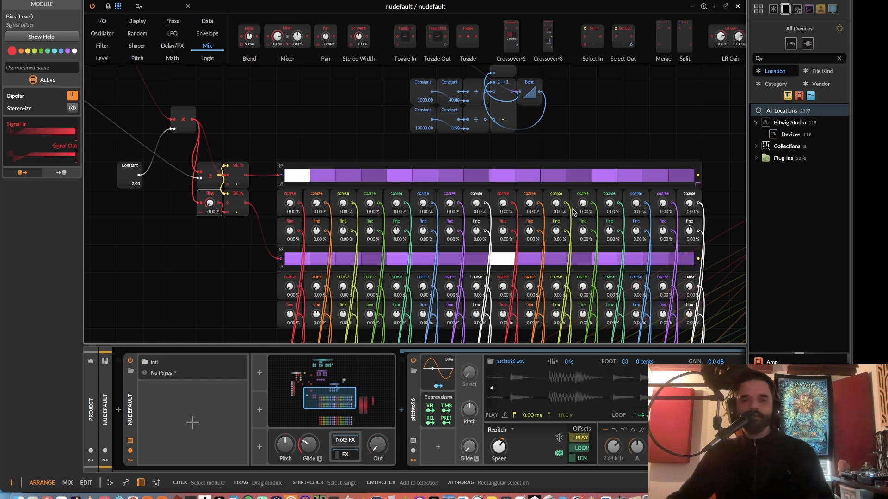
{"action": "scroll", "coordinate": [573, 212], "scroll_direction": "down", "scroll_amount": 3}
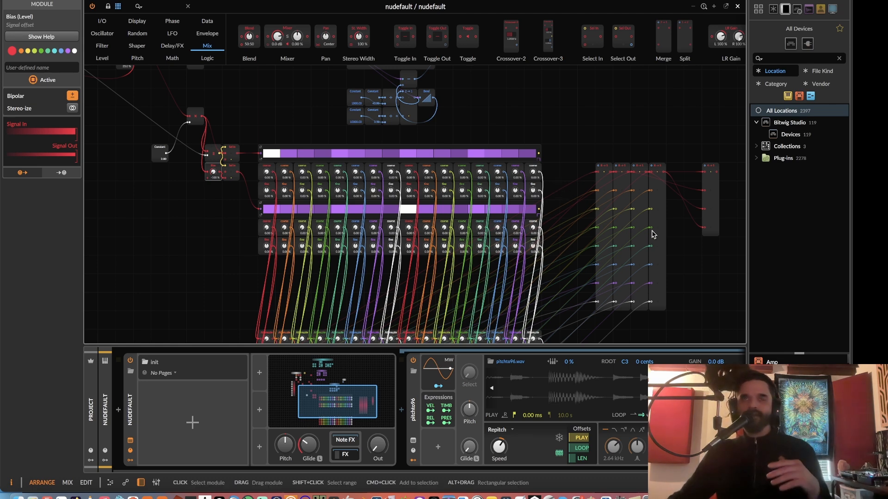
{"action": "left_click_drag", "start_coordinate": [650, 234], "coordinate": [615, 254]}
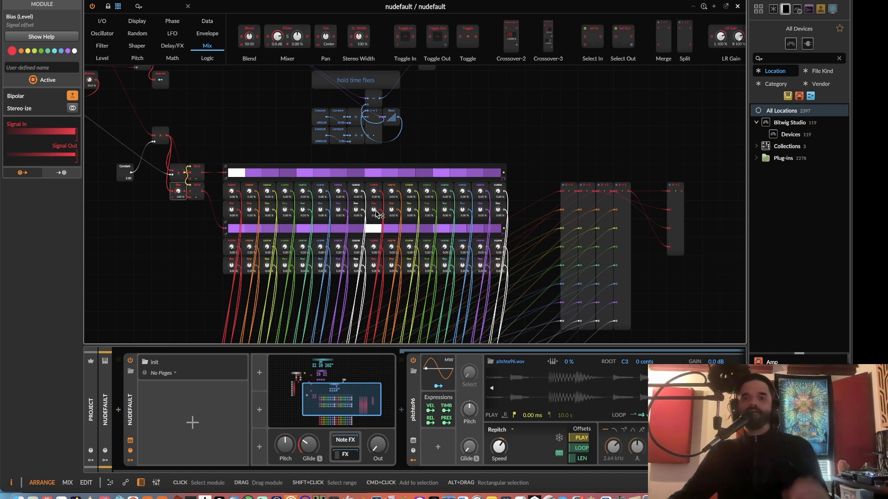
{"action": "scroll", "coordinate": [405, 228], "scroll_direction": "up", "scroll_amount": 4}
{"action": "mouse_move", "coordinate": [407, 228]}
{"action": "left_mouse_down"}
{"action": "mouse_move", "coordinate": [410, 246]}
{"action": "mouse_move", "coordinate": [515, 281]}
{"action": "left_mouse_up"}
{"action": "mouse_move", "coordinate": [211, 254]}
{"action": "left_mouse_down"}
{"action": "mouse_move", "coordinate": [337, 256]}
{"action": "mouse_move", "coordinate": [346, 225]}
{"action": "mouse_move", "coordinate": [435, 222]}
{"action": "left_mouse_up"}
{"action": "scroll", "coordinate": [339, 257], "scroll_direction": "up", "scroll_amount": 3}
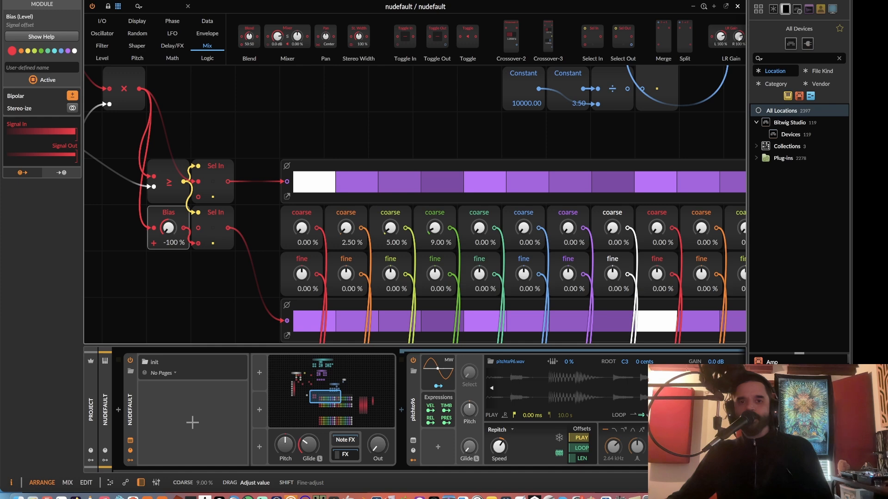
{"action": "left_click_drag", "start_coordinate": [479, 227], "coordinate": [479, 223]}
{"action": "left_click_drag", "start_coordinate": [523, 227], "coordinate": [568, 207]}
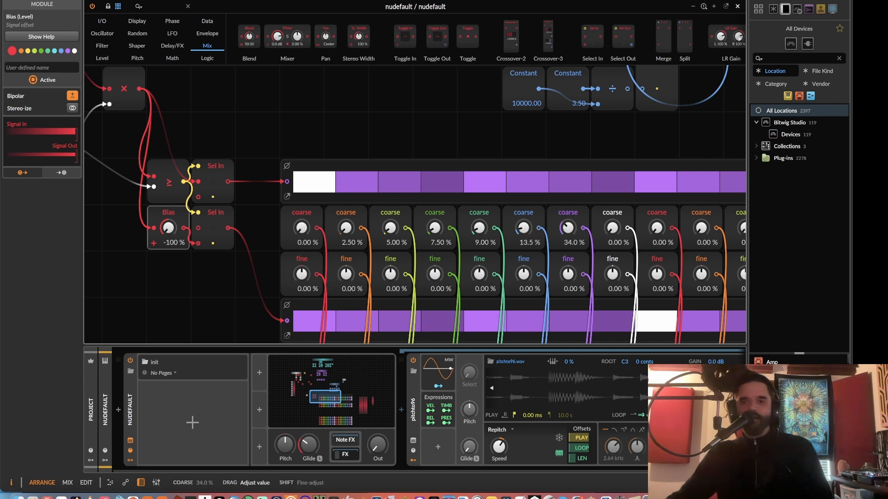
{"action": "left_click_drag", "start_coordinate": [612, 228], "coordinate": [612, 199]}
{"action": "left_click", "coordinate": [652, 233]}
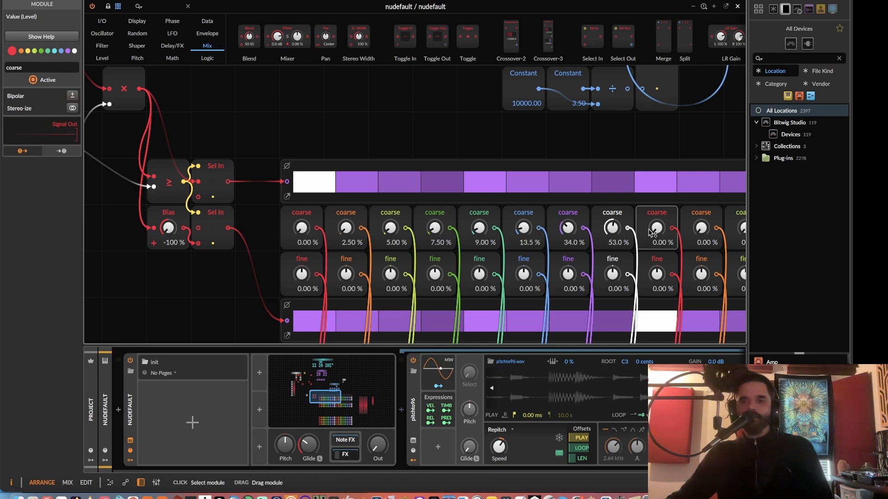
{"action": "left_click_drag", "start_coordinate": [652, 232], "coordinate": [208, 289]}
Add an LFO above the 8→1 Merge modules, with its rate at 24.00 kHz and its skew at 100 %.
{"action": "left_click_drag", "start_coordinate": [416, 283], "coordinate": [401, 294]}
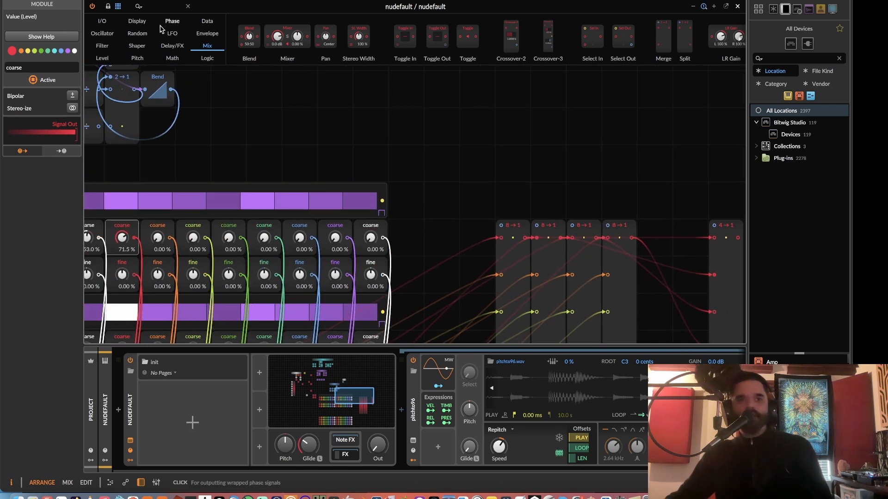
{"action": "left_click", "coordinate": [172, 34]}
{"action": "left_click_drag", "start_coordinate": [282, 45], "coordinate": [510, 176]}
{"action": "left_click", "coordinate": [510, 177]}
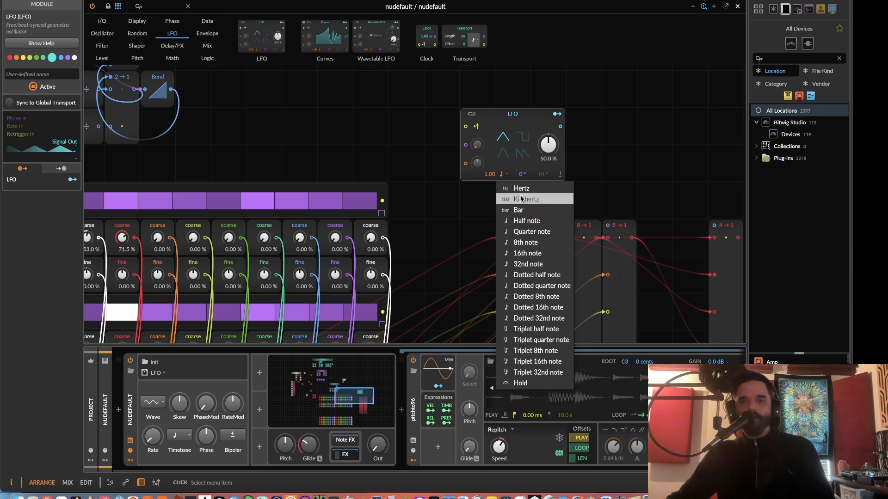
{"action": "left_click", "coordinate": [514, 182]}
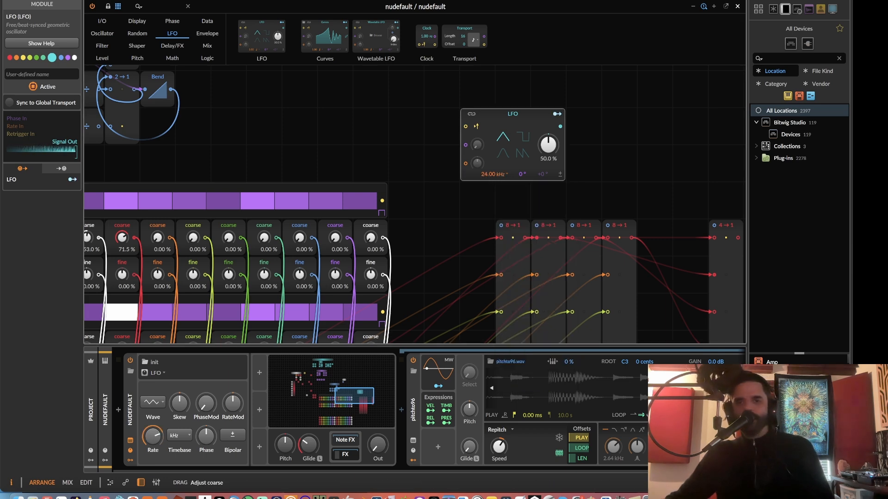
{"action": "left_click_drag", "start_coordinate": [548, 145], "coordinate": [549, 125]}
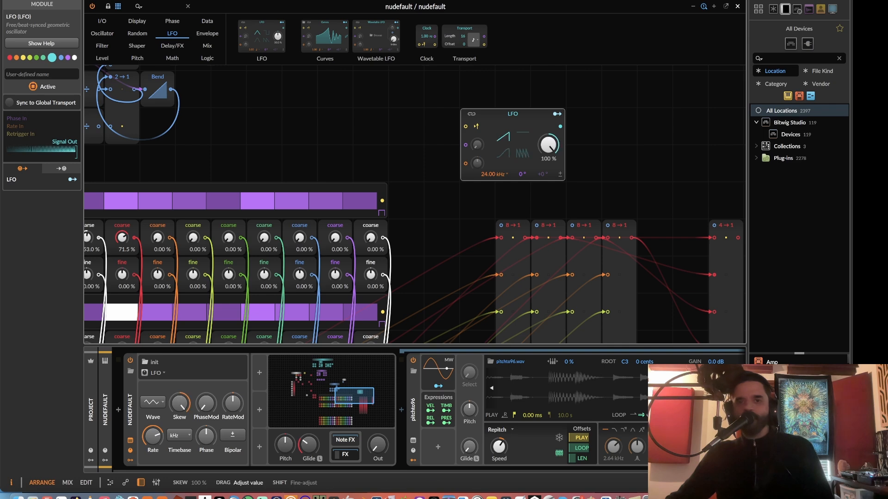
Move the LFO away from the Merge modules and wire its output to the 4→1 Merge's select input.
{"action": "scroll", "coordinate": [575, 159], "scroll_direction": "right", "scroll_amount": 5}
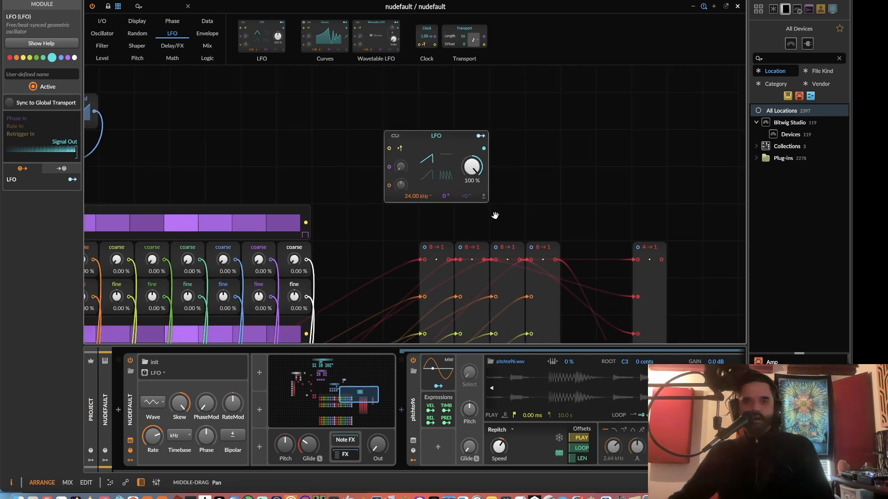
{"action": "left_click_drag", "start_coordinate": [447, 172], "coordinate": [376, 135]}
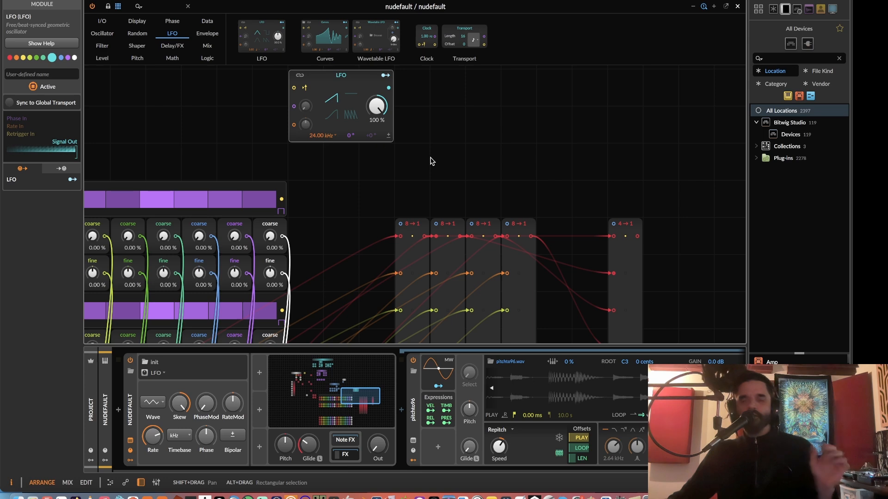
{"action": "scroll", "coordinate": [433, 162], "scroll_direction": "down", "scroll_amount": 3}
{"action": "scroll", "coordinate": [432, 166], "scroll_direction": "down", "scroll_amount": 1}
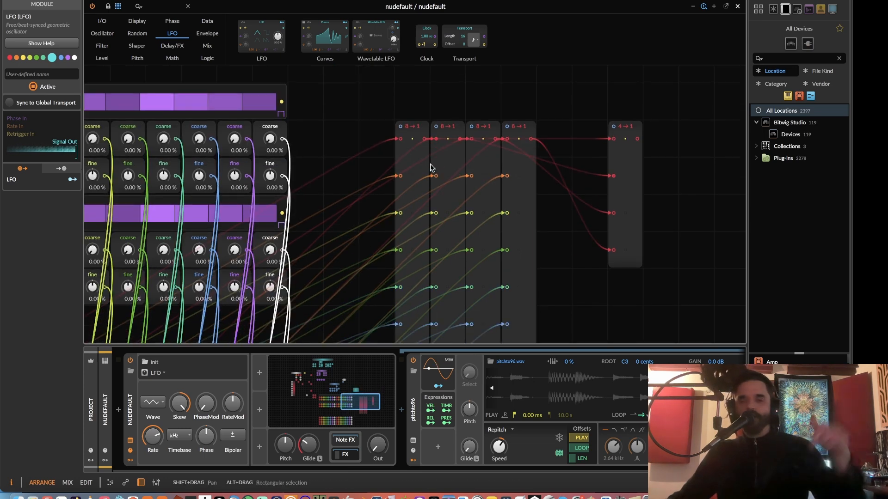
{"action": "left_click_drag", "start_coordinate": [431, 167], "coordinate": [500, 290]}
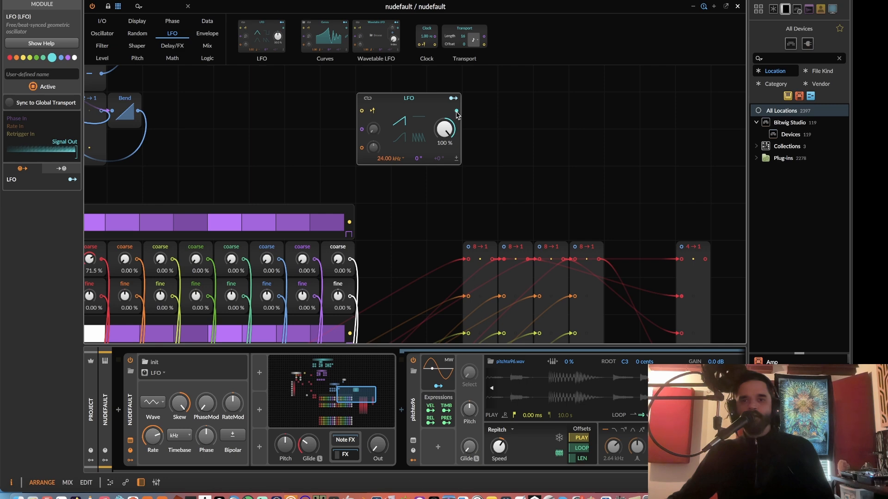
{"action": "left_click_drag", "start_coordinate": [456, 111], "coordinate": [706, 238]}
Add a Multiply module fed by the LFO output and a Constant of 4.00, with the LFO moved clear of them.
{"action": "left_click", "coordinate": [183, 60]}
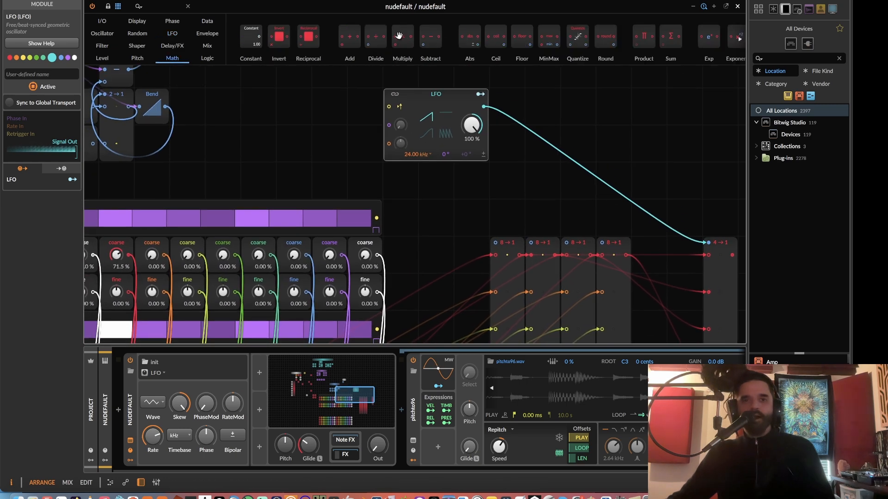
{"action": "left_click_drag", "start_coordinate": [399, 36], "coordinate": [492, 160]}
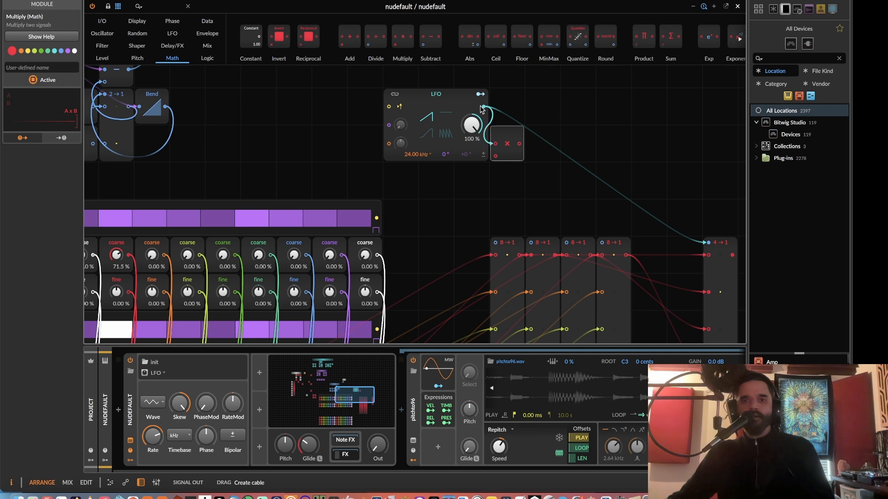
{"action": "left_click_drag", "start_coordinate": [419, 94], "coordinate": [348, 58]}
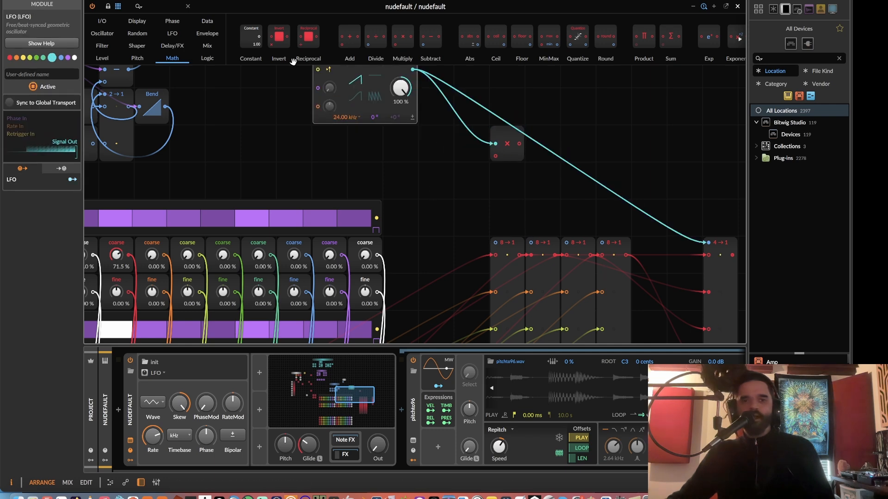
{"action": "left_click_drag", "start_coordinate": [251, 36], "coordinate": [495, 155]}
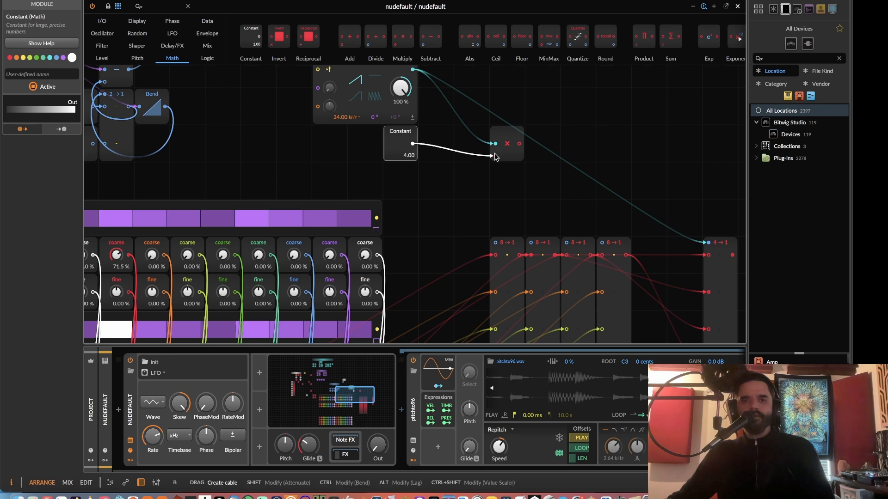
Stack three Bias modules at -100 % below the Multiply, chained one after another from its output.
{"action": "type", "text": "bias"}
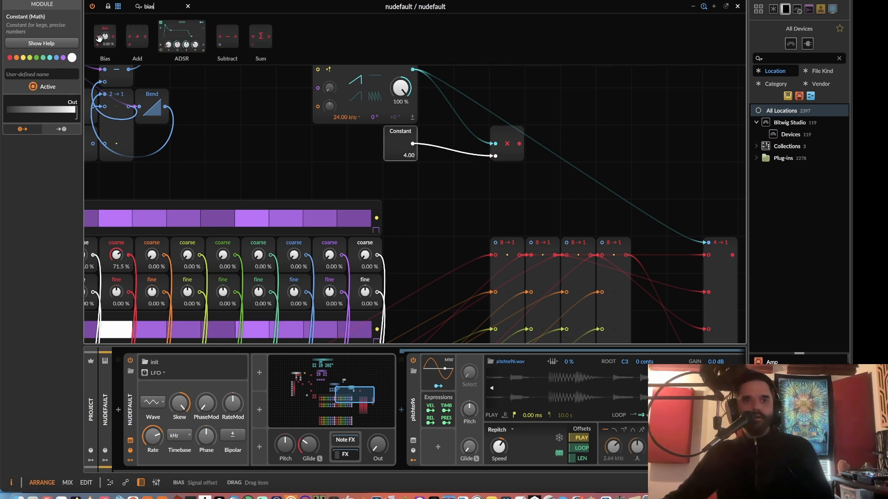
{"action": "mouse_move", "coordinate": [99, 38]}
{"action": "left_mouse_down"}
{"action": "mouse_move", "coordinate": [543, 143]}
{"action": "mouse_move", "coordinate": [510, 121]}
{"action": "mouse_move", "coordinate": [545, 98]}
{"action": "mouse_move", "coordinate": [531, 144]}
{"action": "mouse_move", "coordinate": [540, 177]}
{"action": "mouse_move", "coordinate": [532, 218]}
{"action": "left_mouse_up"}
{"action": "left_click_drag", "start_coordinate": [510, 90], "coordinate": [559, 232]}
{"action": "left_click_drag", "start_coordinate": [545, 93], "coordinate": [495, 83]}
{"action": "left_click_drag", "start_coordinate": [542, 141], "coordinate": [449, 232]}
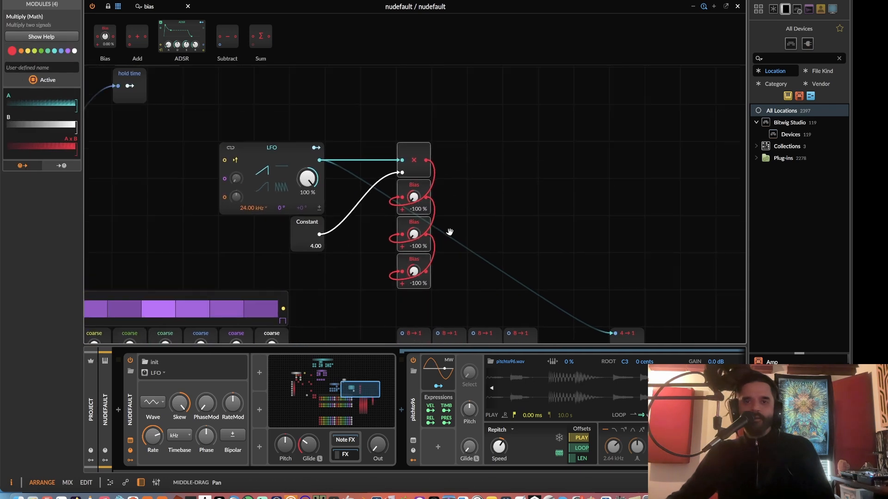
Wire the Multiply and the three Bias outputs to the select inputs of the four 8→1 Merge modules in order.
{"action": "left_click_drag", "start_coordinate": [426, 202], "coordinate": [415, 179]}
{"action": "left_click_drag", "start_coordinate": [415, 248], "coordinate": [461, 311]}
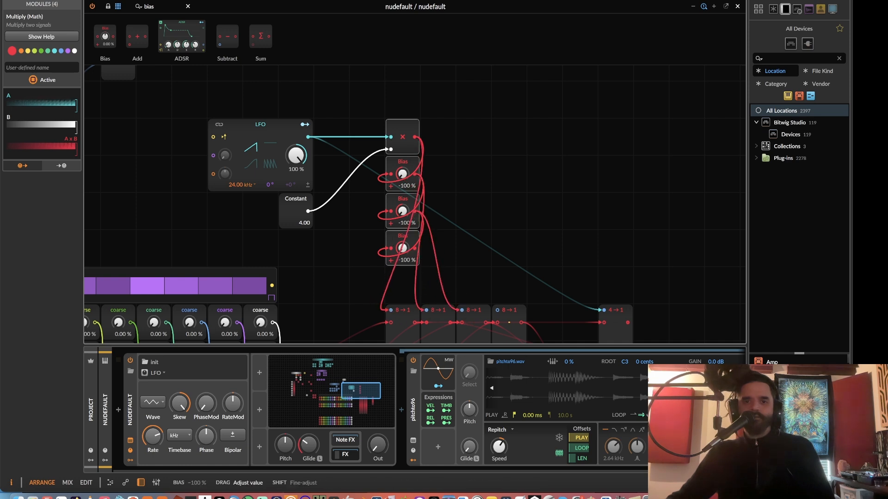
{"action": "left_click_drag", "start_coordinate": [416, 248], "coordinate": [445, 202]}
{"action": "scroll", "coordinate": [445, 202], "scroll_direction": "down", "scroll_amount": 3}
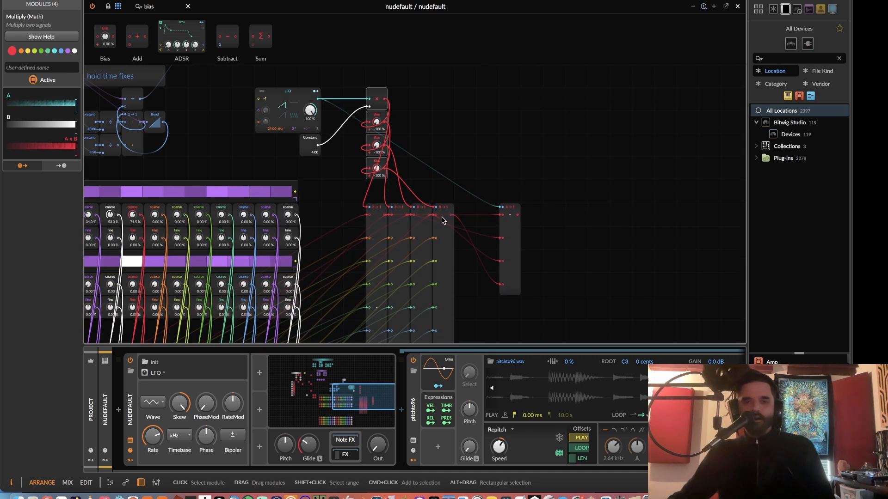
Add a Modulator Out module fed by the 4→1 Merge's output and name it "slice scan".
{"action": "scroll", "coordinate": [443, 220], "scroll_direction": "up", "scroll_amount": 3}
{"action": "left_click", "coordinate": [188, 6]}
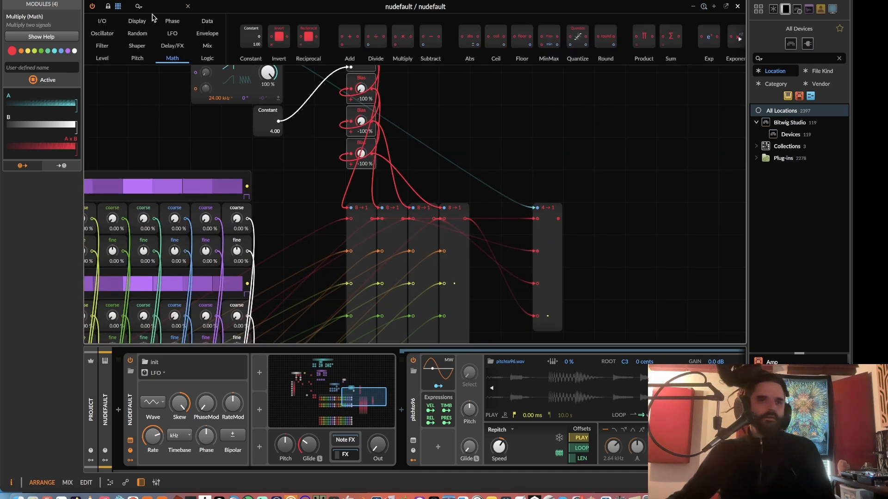
{"action": "left_click", "coordinate": [102, 21]}
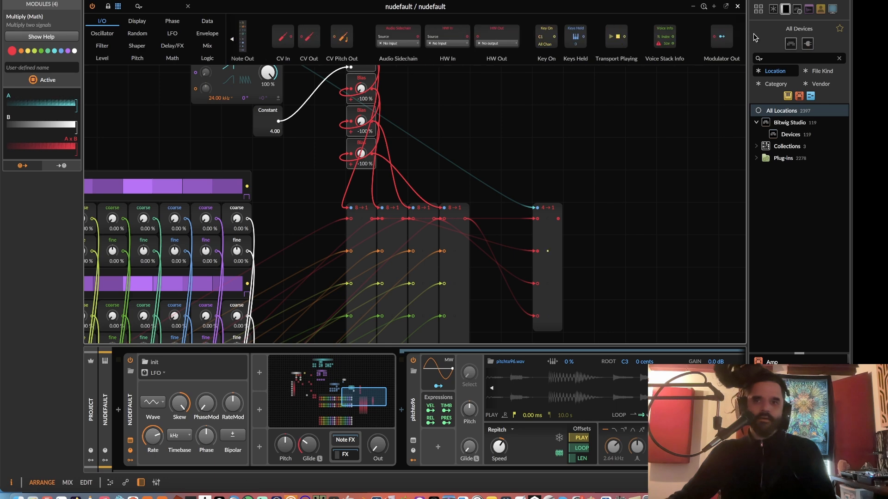
{"action": "left_click_drag", "start_coordinate": [718, 45], "coordinate": [574, 213]}
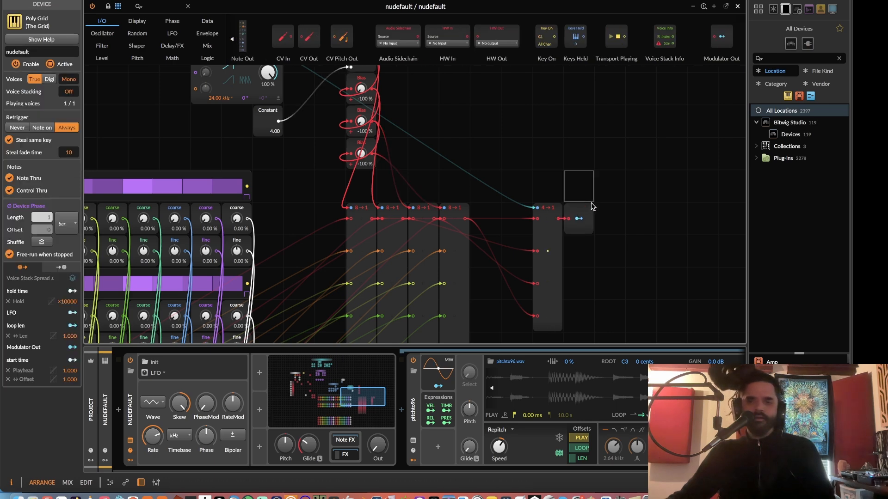
{"action": "left_click", "coordinate": [57, 73]}
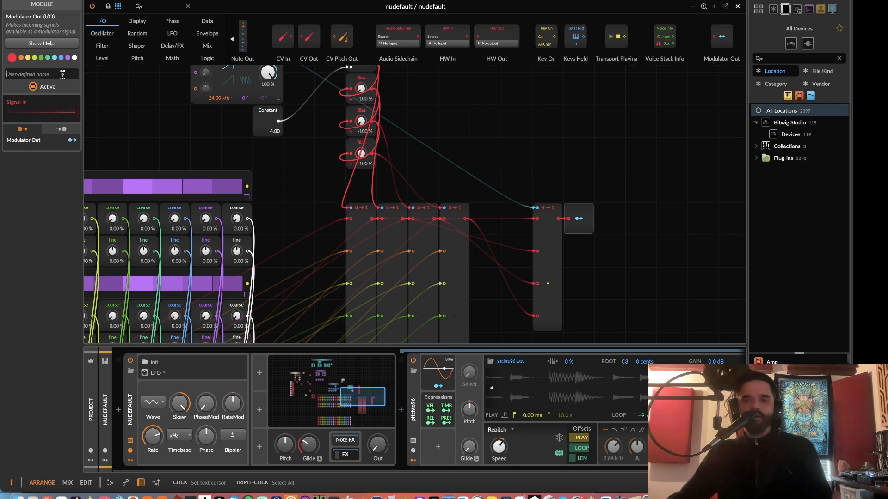
{"action": "type", "text": "slice scan"}
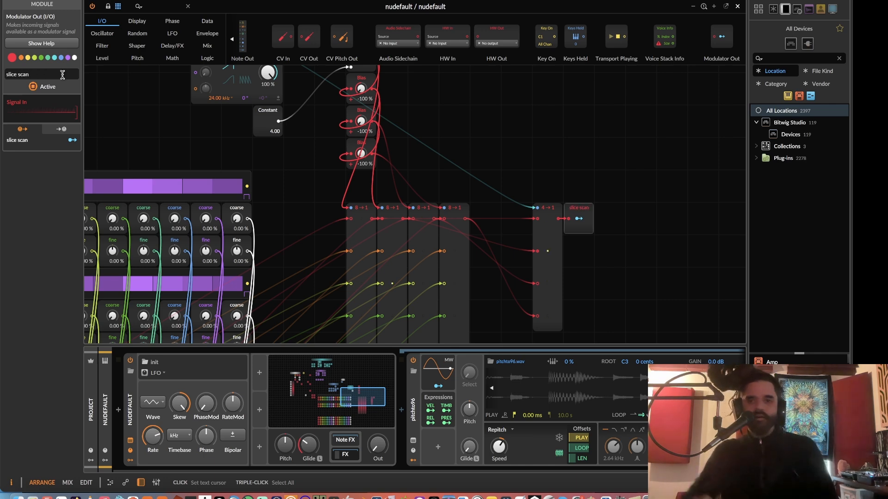
Move the slice scan module from beside the 4→1 Merge to directly above it.
{"action": "scroll", "coordinate": [476, 224], "scroll_direction": "down", "scroll_amount": 5}
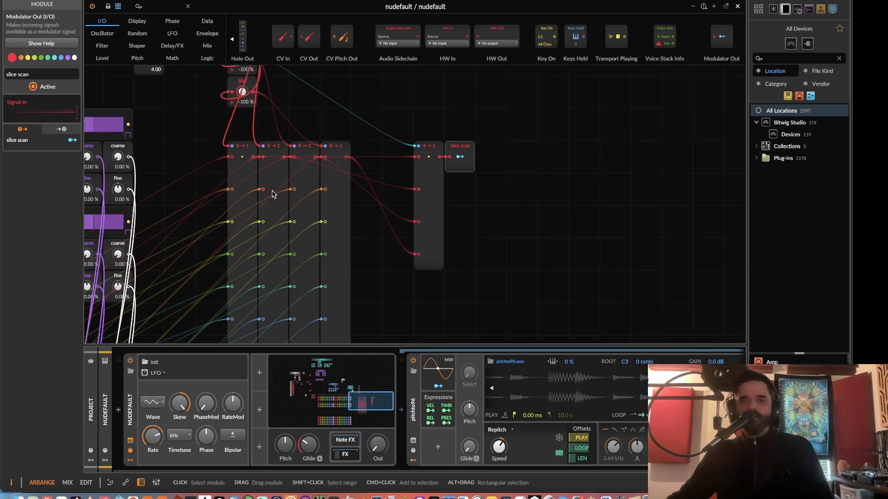
{"action": "left_click_drag", "start_coordinate": [371, 205], "coordinate": [406, 288]}
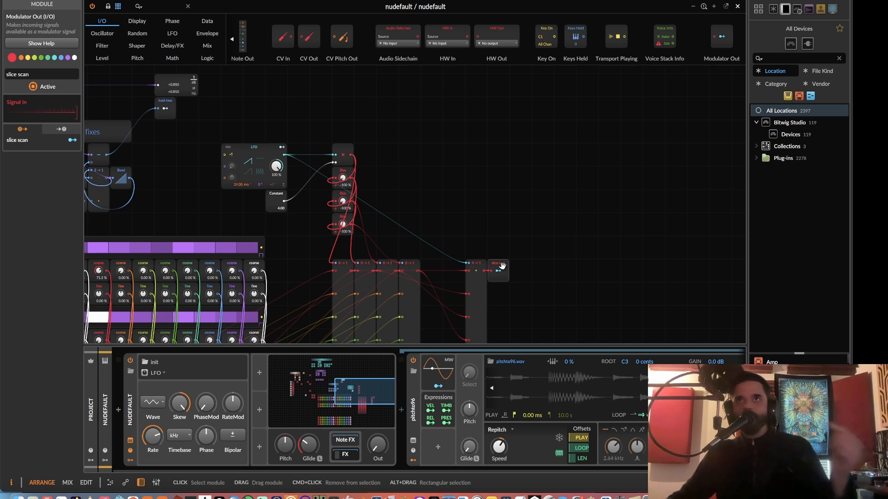
{"action": "left_click", "coordinate": [247, 148]}
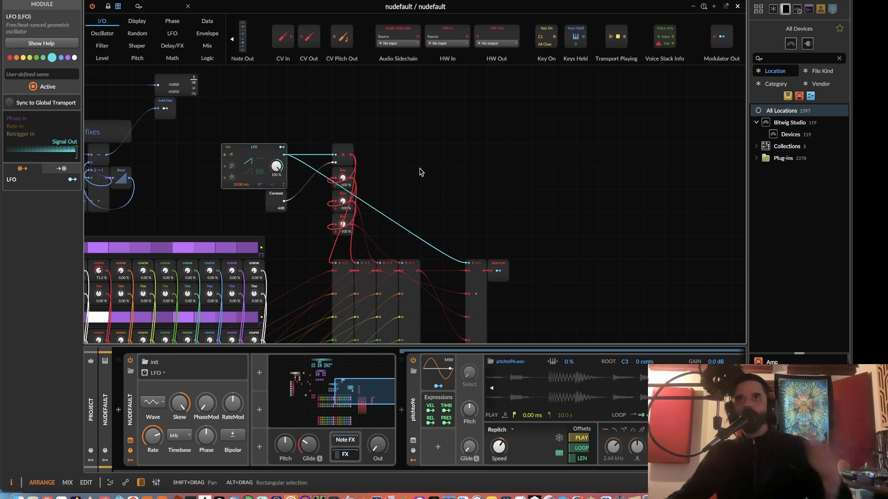
{"action": "scroll", "coordinate": [496, 253], "scroll_direction": "down", "scroll_amount": 5}
{"action": "scroll", "coordinate": [496, 254], "scroll_direction": "right", "scroll_amount": 2}
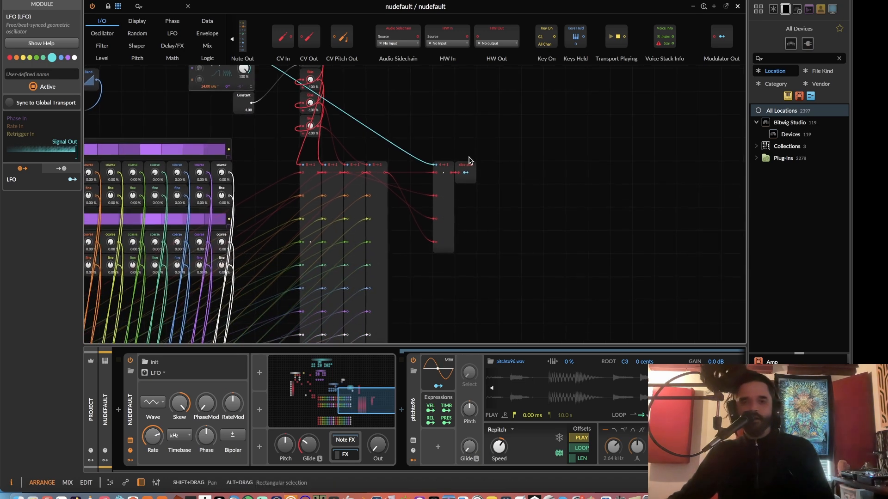
{"action": "left_click_drag", "start_coordinate": [465, 170], "coordinate": [435, 164]}
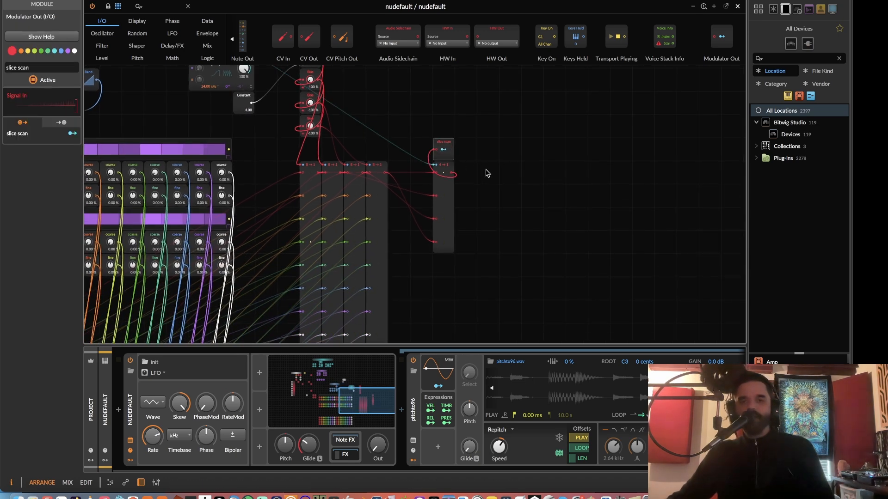
{"action": "scroll", "coordinate": [461, 184], "scroll_direction": "up", "scroll_amount": 3}
{"action": "scroll", "coordinate": [462, 184], "scroll_direction": "right", "scroll_amount": 2}
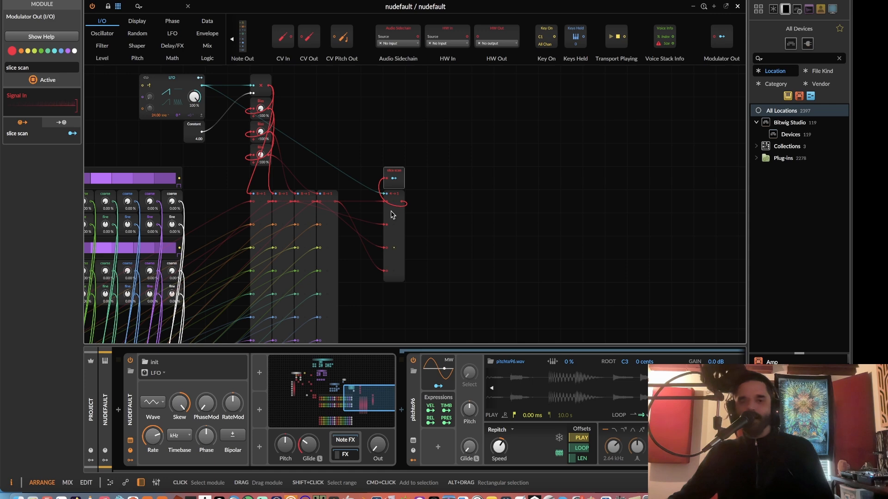
{"action": "scroll", "coordinate": [390, 212], "scroll_direction": "up", "scroll_amount": 3}
{"action": "left_click_drag", "start_coordinate": [391, 211], "coordinate": [322, 238]}
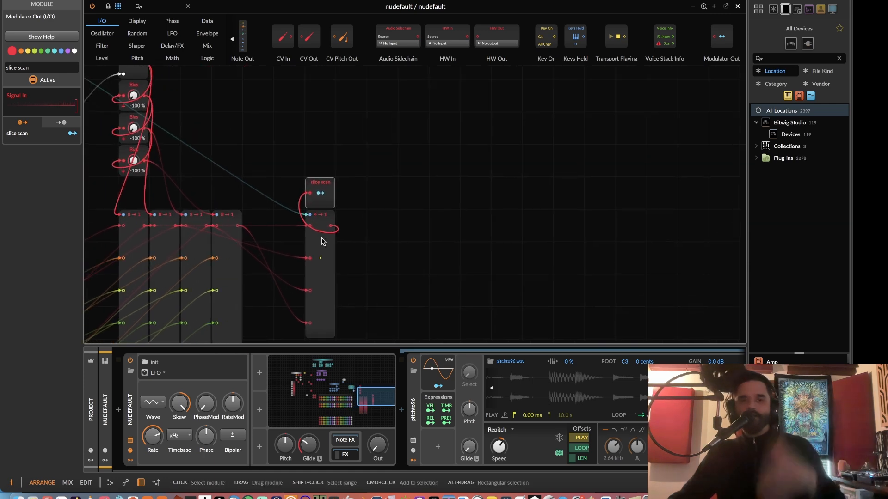
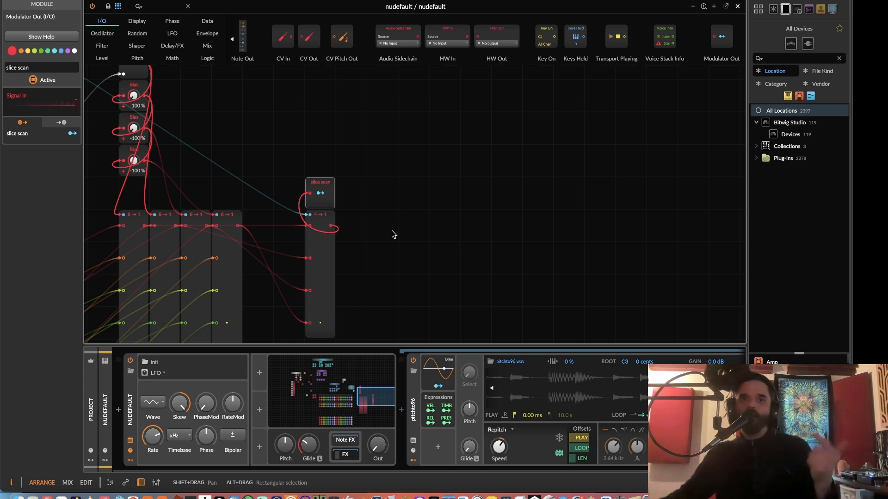
Add a Split module in the empty area beyond the 4→1 Merge and set its out ports to 8.
{"action": "scroll", "coordinate": [396, 217], "scroll_direction": "down", "scroll_amount": 4}
{"action": "scroll", "coordinate": [405, 169], "scroll_direction": "down", "scroll_amount": 1}
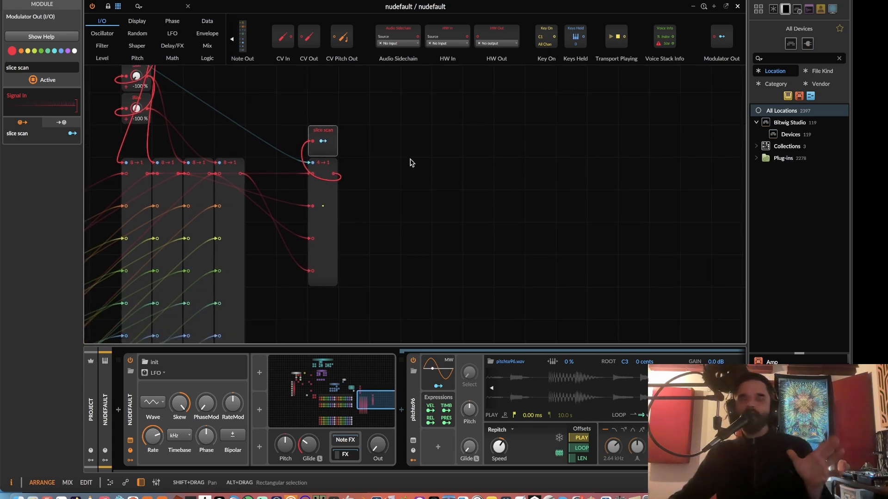
{"action": "left_click", "coordinate": [207, 47]}
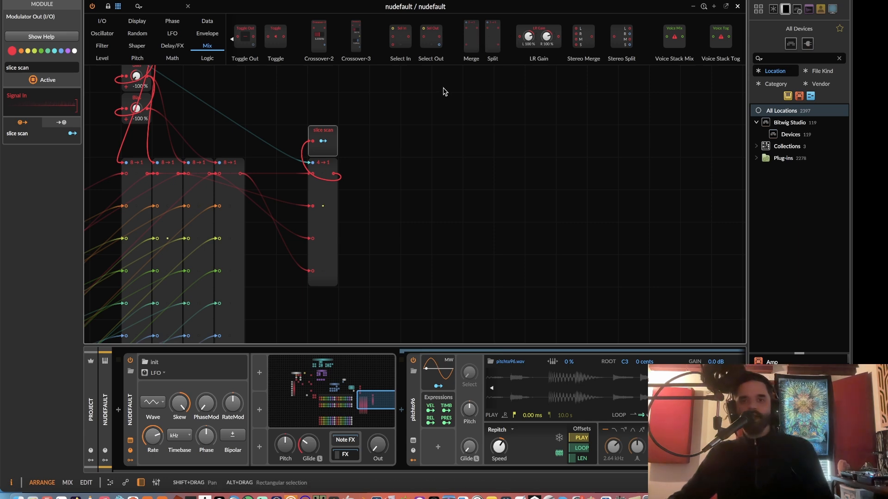
{"action": "left_click_drag", "start_coordinate": [390, 153], "coordinate": [446, 157]}
{"action": "scroll", "coordinate": [436, 165], "scroll_direction": "down", "scroll_amount": 2}
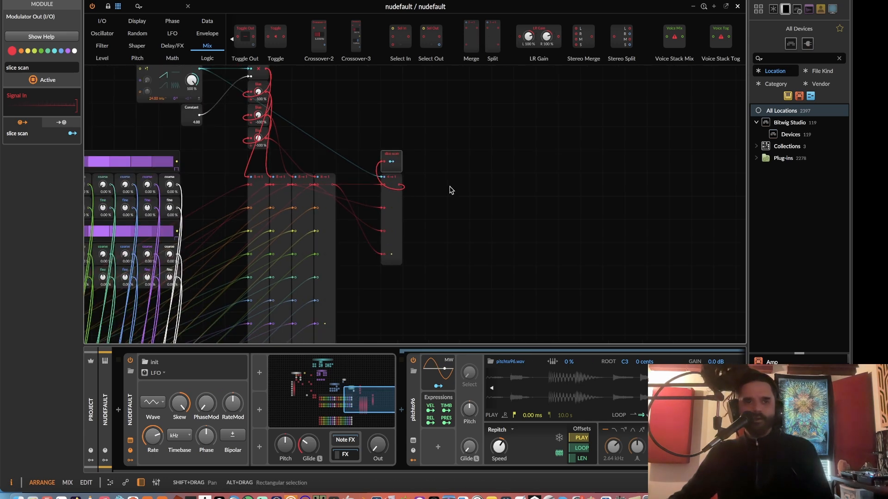
{"action": "left_click_drag", "start_coordinate": [451, 190], "coordinate": [351, 245]}
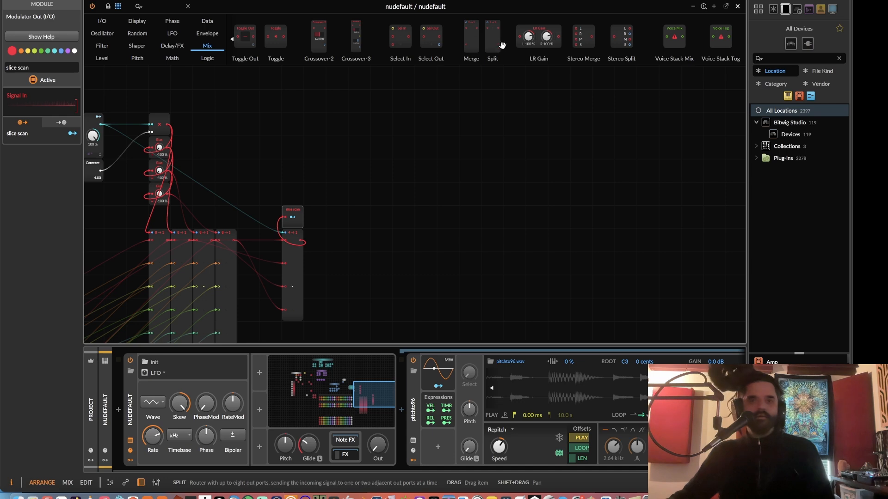
{"action": "left_click_drag", "start_coordinate": [502, 44], "coordinate": [404, 197]}
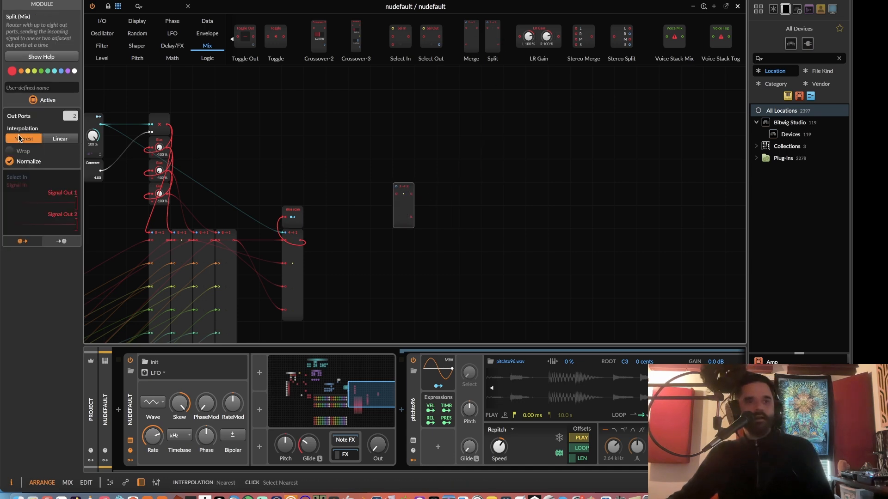
{"action": "left_click_drag", "start_coordinate": [70, 116], "coordinate": [70, 83]}
{"action": "scroll", "coordinate": [414, 146], "scroll_direction": "down", "scroll_amount": 3}
{"action": "scroll", "coordinate": [417, 191], "scroll_direction": "down", "scroll_amount": 2}
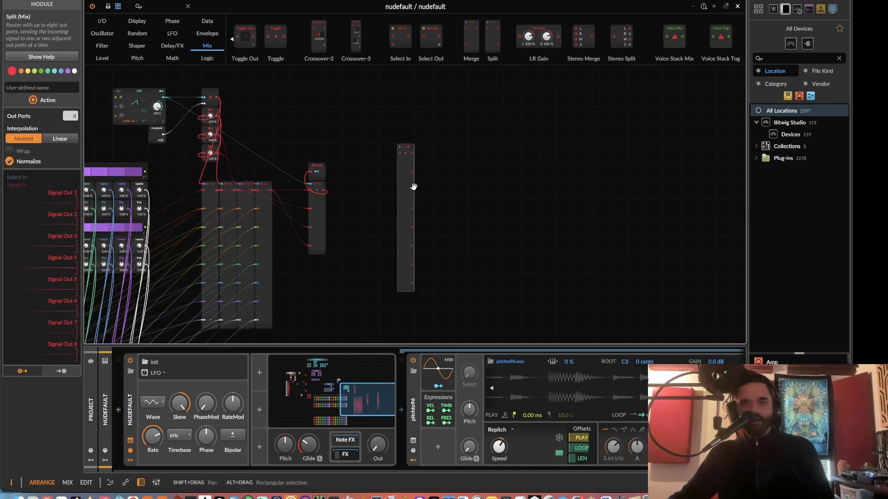
Duplicate the eight-port Split to make a vertical column of four stacked Split modules.
{"action": "left_click_drag", "start_coordinate": [409, 181], "coordinate": [428, 116]}
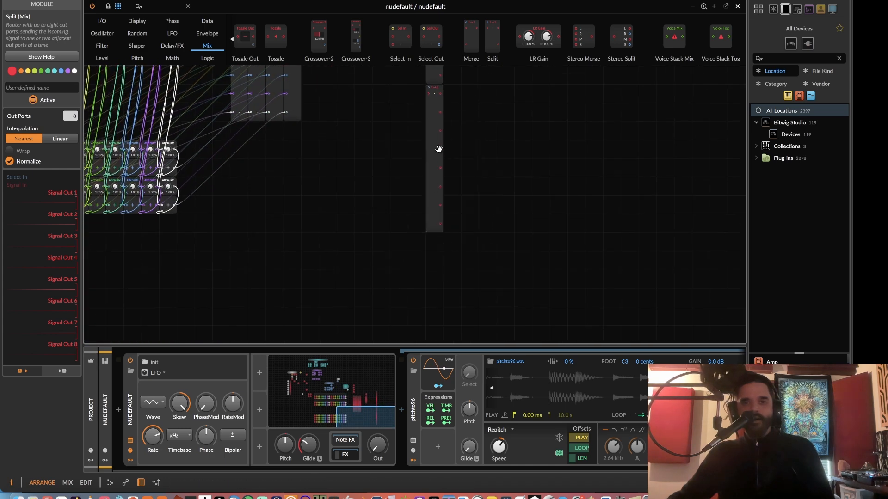
{"action": "left_click_drag", "start_coordinate": [438, 149], "coordinate": [435, 297]}
{"action": "left_click_drag", "start_coordinate": [438, 258], "coordinate": [445, 345]}
{"action": "left_click_drag", "start_coordinate": [433, 172], "coordinate": [440, 331]}
{"action": "left_click_drag", "start_coordinate": [409, 116], "coordinate": [406, 301]}
{"action": "left_click_drag", "start_coordinate": [372, 94], "coordinate": [448, 207]}
{"action": "key", "text": "plus"}
{"action": "key", "text": "plus"}
{"action": "key", "text": "minus"}
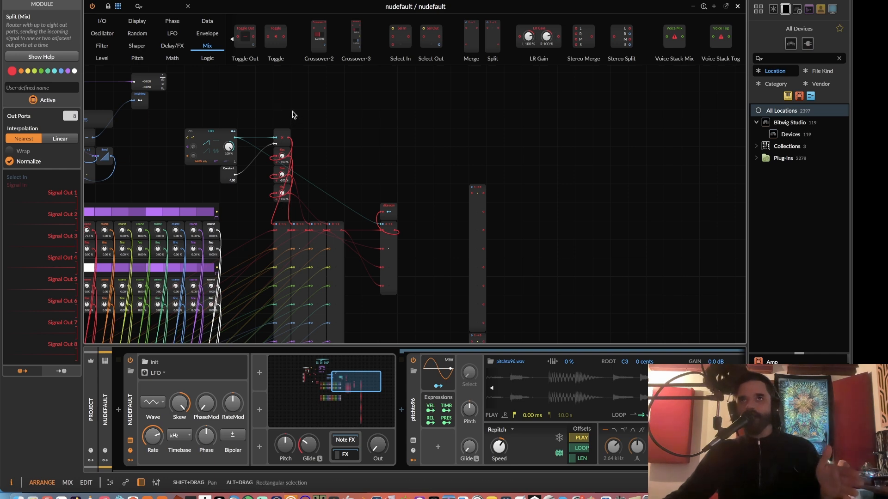
Wire the Multiply and the three Bias outputs to the select inputs of the four Split modules in order.
{"action": "left_click_drag", "start_coordinate": [289, 138], "coordinate": [471, 187]}
{"action": "left_click_drag", "start_coordinate": [291, 158], "coordinate": [471, 336]}
{"action": "left_click_drag", "start_coordinate": [441, 251], "coordinate": [431, 108]}
{"action": "left_click_drag", "start_coordinate": [339, 129], "coordinate": [365, 188]}
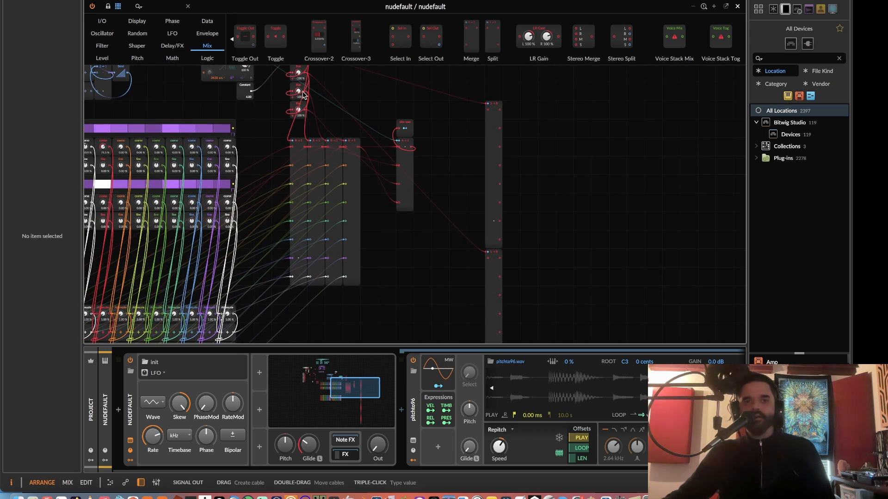
{"action": "left_click_drag", "start_coordinate": [303, 95], "coordinate": [486, 327]}
{"action": "scroll", "coordinate": [387, 202], "scroll_direction": "up", "scroll_amount": 3}
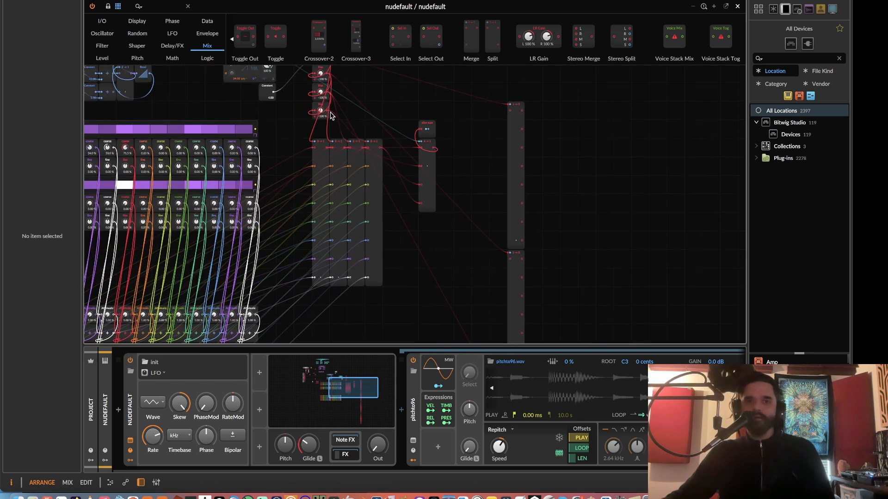
{"action": "left_click_drag", "start_coordinate": [331, 116], "coordinate": [510, 316]}
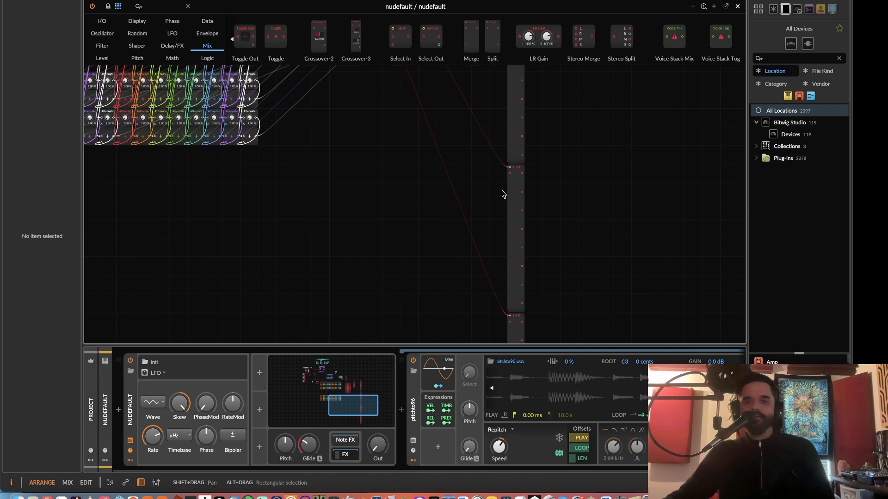
Add a Constant of 1.00 beside the first Split and wire it to the signal inputs of all four Splits.
{"action": "scroll", "coordinate": [503, 195], "scroll_direction": "up", "scroll_amount": 6}
{"action": "scroll", "coordinate": [486, 203], "scroll_direction": "right", "scroll_amount": 2}
{"action": "scroll", "coordinate": [405, 233], "scroll_direction": "down", "scroll_amount": 1}
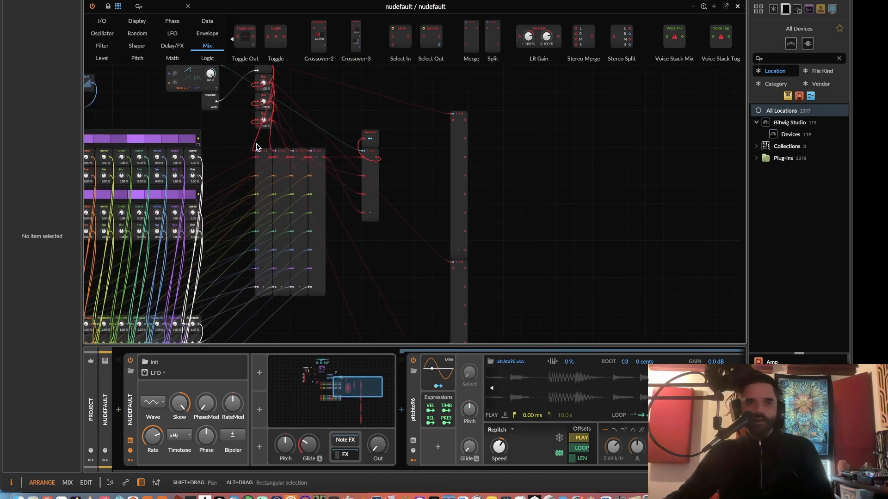
{"action": "left_click", "coordinate": [172, 58]}
{"action": "scroll", "coordinate": [265, 39], "scroll_direction": "up", "scroll_amount": 3}
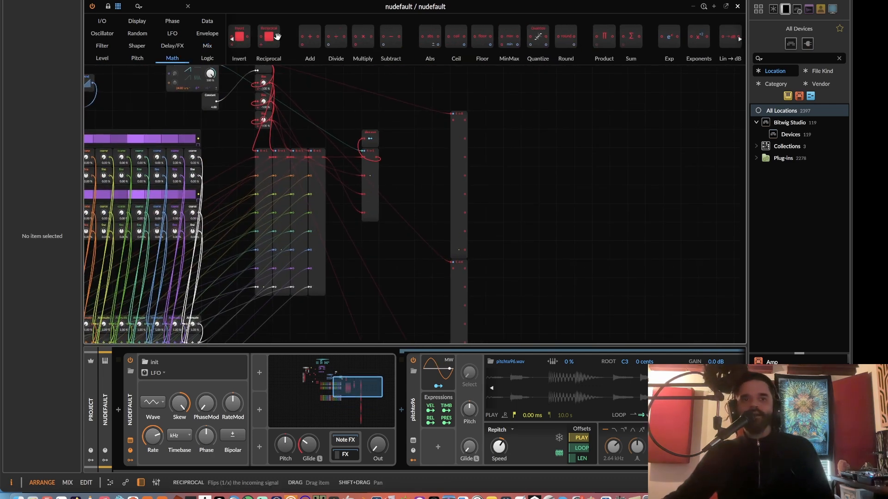
{"action": "left_click_drag", "start_coordinate": [251, 37], "coordinate": [453, 268]}
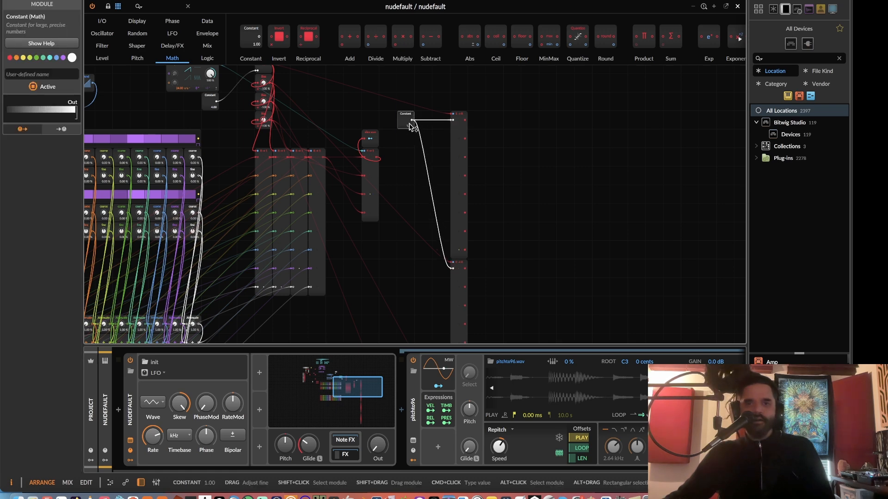
{"action": "left_click_drag", "start_coordinate": [412, 120], "coordinate": [472, 135]}
{"action": "left_click_drag", "start_coordinate": [473, 282], "coordinate": [431, 124]}
{"action": "left_click_drag", "start_coordinate": [470, 157], "coordinate": [415, 238]}
Find the Sample / Hold module and place one beside the first output of the first Split.
{"action": "scroll", "coordinate": [488, 192], "scroll_direction": "up", "scroll_amount": 1}
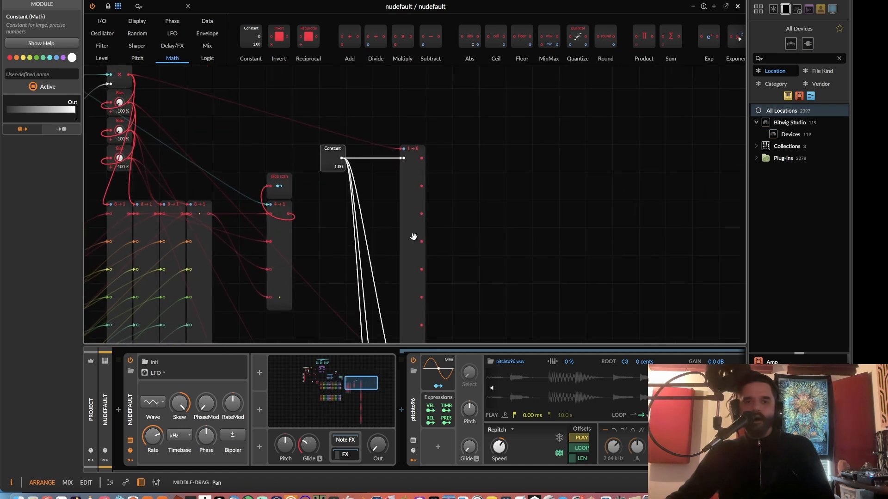
{"action": "left_click", "coordinate": [170, 6]}
{"action": "type", "text": "sampl"}
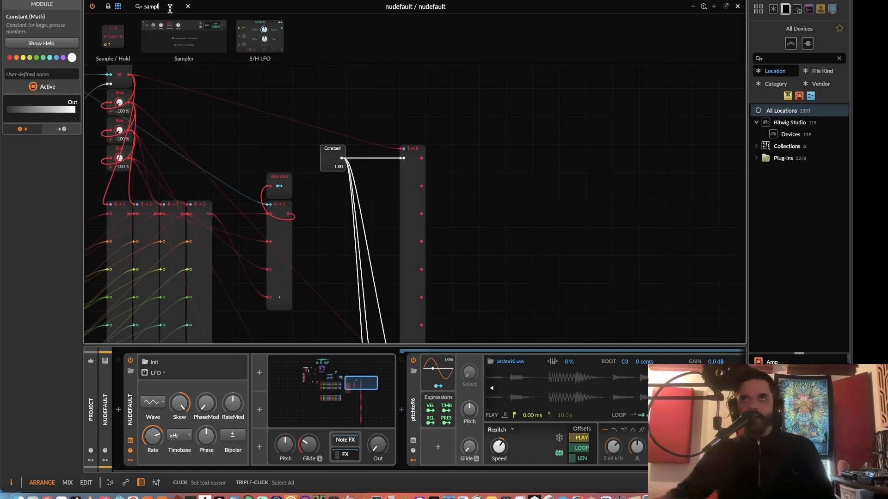
{"action": "left_click_drag", "start_coordinate": [124, 37], "coordinate": [449, 158]}
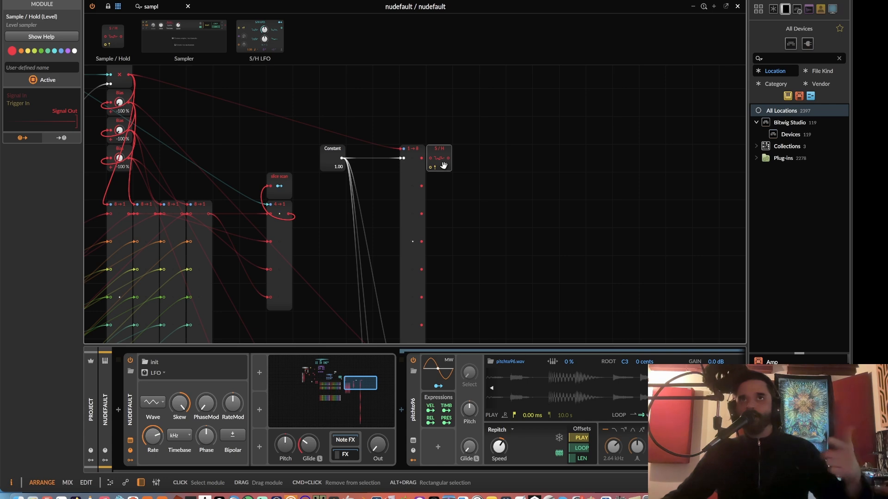
{"action": "left_click", "coordinate": [188, 6]}
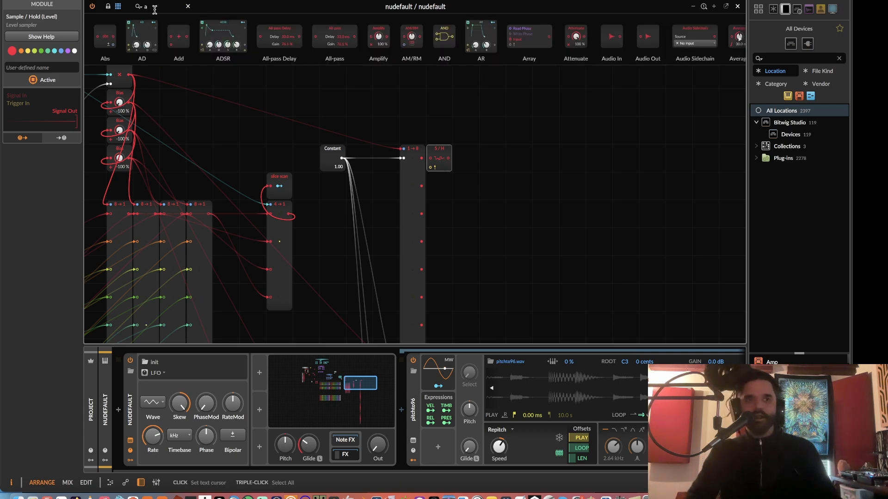
{"action": "type", "text": "arr"}
{"action": "left_click_drag", "start_coordinate": [117, 36], "coordinate": [560, 159]}
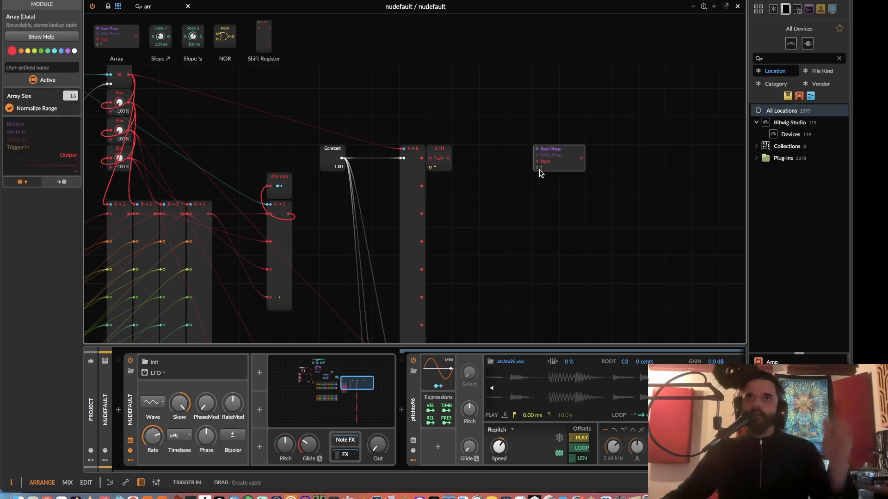
{"action": "key", "text": "ctrl+z"}
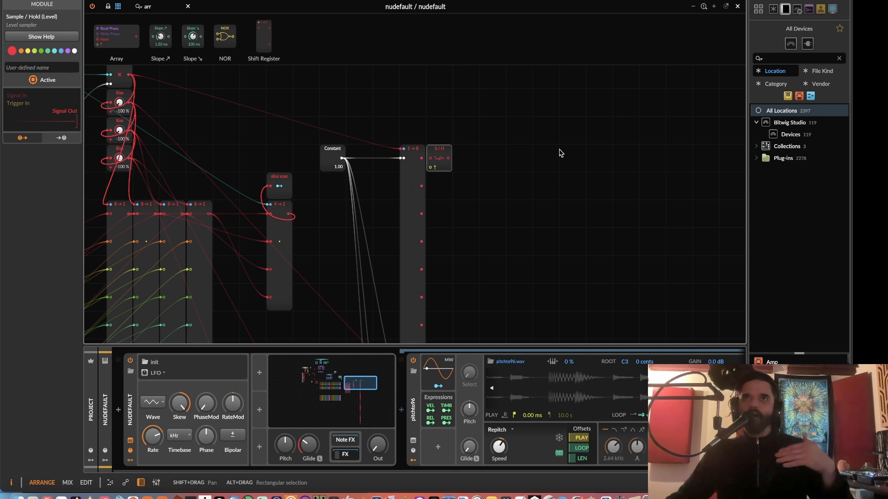
Wire the 4→1 Merge's output to the signal input of the Sample / Hold module.
{"action": "scroll", "coordinate": [561, 155], "scroll_direction": "left", "scroll_amount": 5}
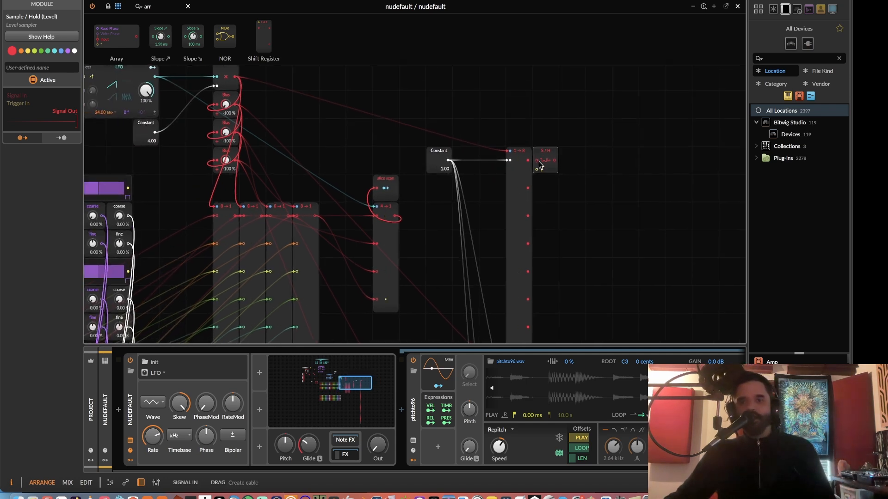
{"action": "left_click_drag", "start_coordinate": [538, 162], "coordinate": [396, 216]}
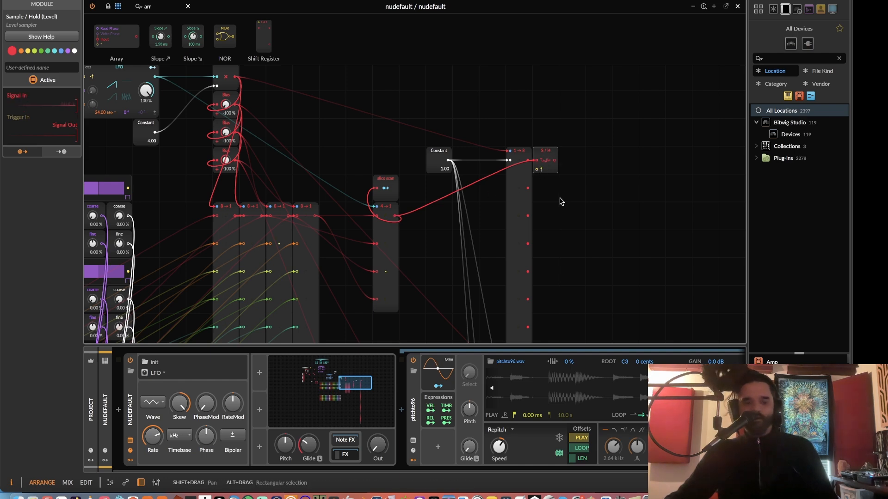
{"action": "key", "text": "super+d"}
{"action": "key", "text": "super+d"}
{"action": "key", "text": "super+d"}
{"action": "key", "text": "super+d"}
{"action": "key", "text": "super+d"}
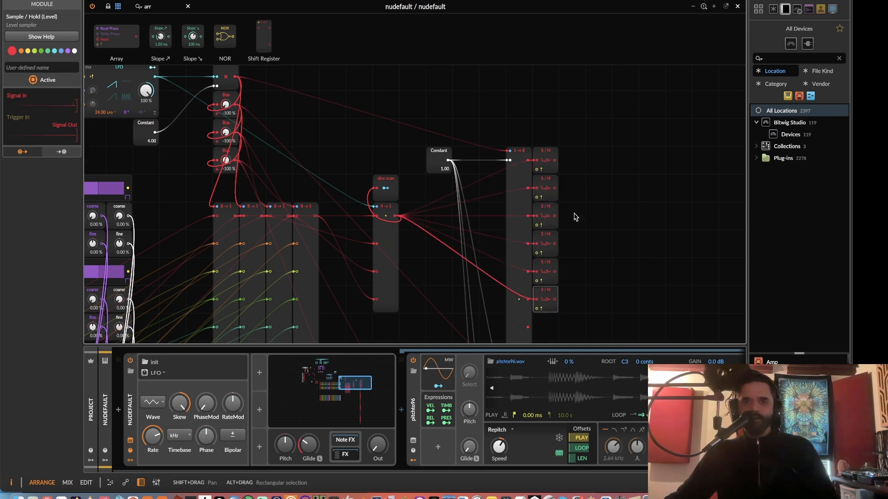
{"action": "key", "text": "super+z"}
{"action": "key", "text": "super+z"}
{"action": "key", "text": "super+z"}
{"action": "key", "text": "super+z"}
{"action": "key", "text": "super+z"}
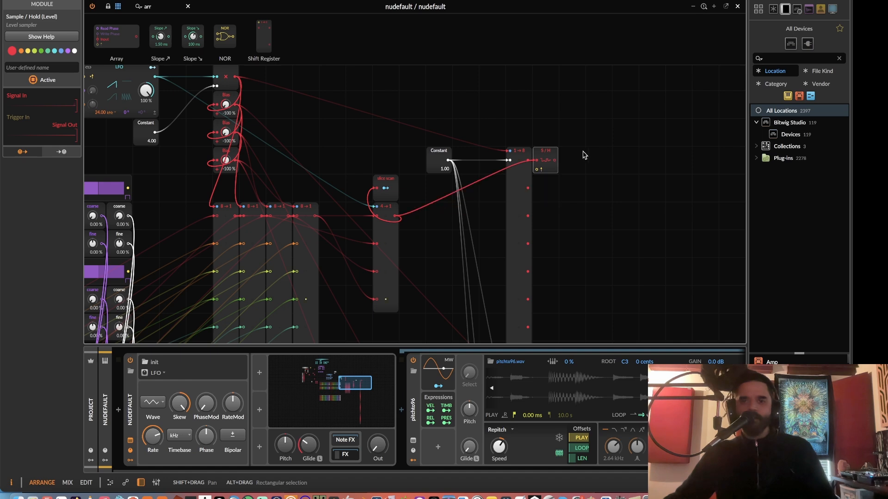
Attach a Value Readout to the Sample / Hold's output and duplicate the pair down along the first Split's outputs.
{"action": "left_click", "coordinate": [188, 7]}
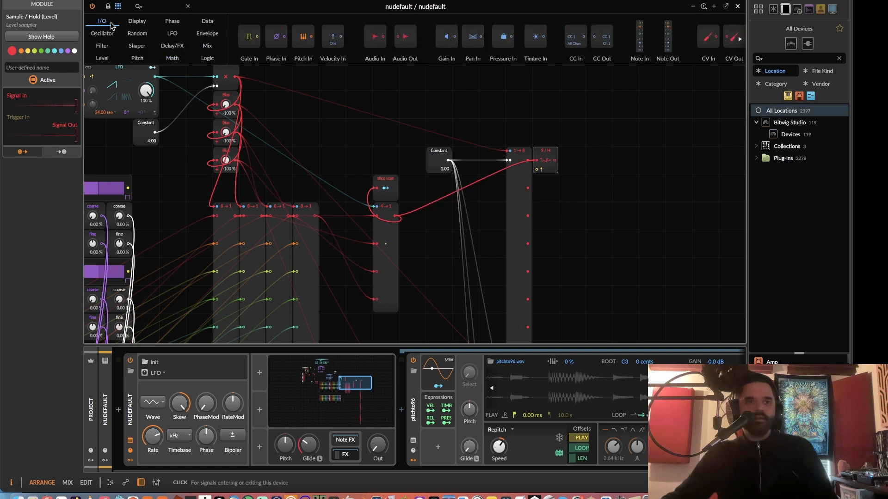
{"action": "left_click_drag", "start_coordinate": [560, 71], "coordinate": [562, 160]}
{"action": "key", "text": "super+d"}
{"action": "key", "text": "super+d"}
{"action": "key", "text": "super+d"}
{"action": "key", "text": "super+d"}
{"action": "key", "text": "super+d"}
{"action": "key", "text": "super+d"}
{"action": "key", "text": "super+d"}
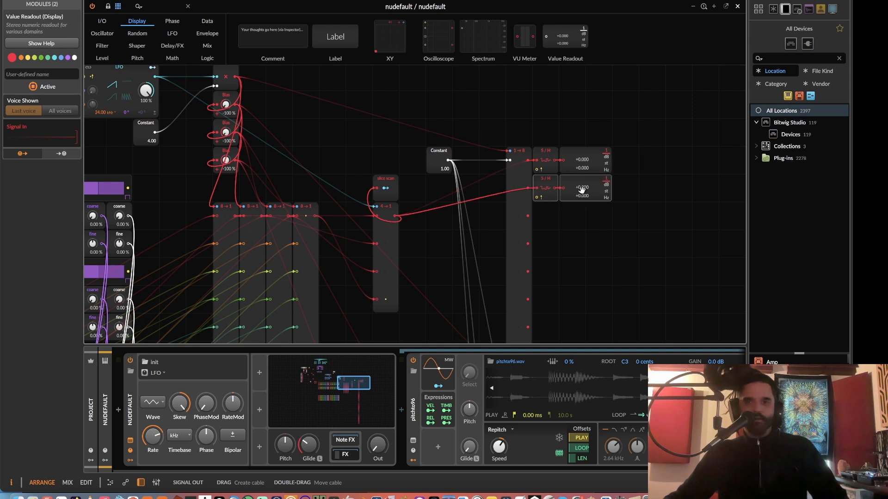
Keep duplicating the Sample / Hold and Value Readout pair down to the last output of the fourth Split.
{"action": "scroll", "coordinate": [578, 201], "scroll_direction": "down", "scroll_amount": 10}
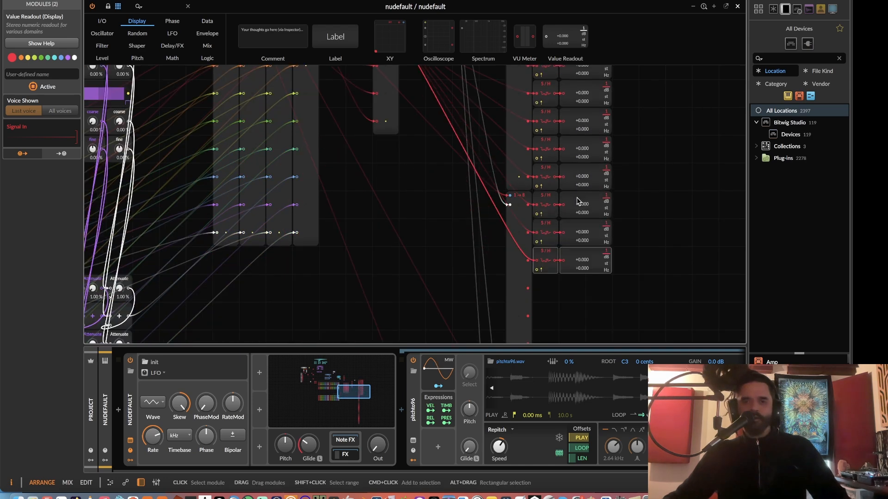
{"action": "key", "text": "super+d"}
{"action": "key", "text": "super+d"}
{"action": "key", "text": "super+d"}
{"action": "key", "text": "super+d"}
{"action": "key", "text": "super+d"}
{"action": "key", "text": "super+d"}
{"action": "key", "text": "super+d"}
{"action": "key", "text": "super+d"}
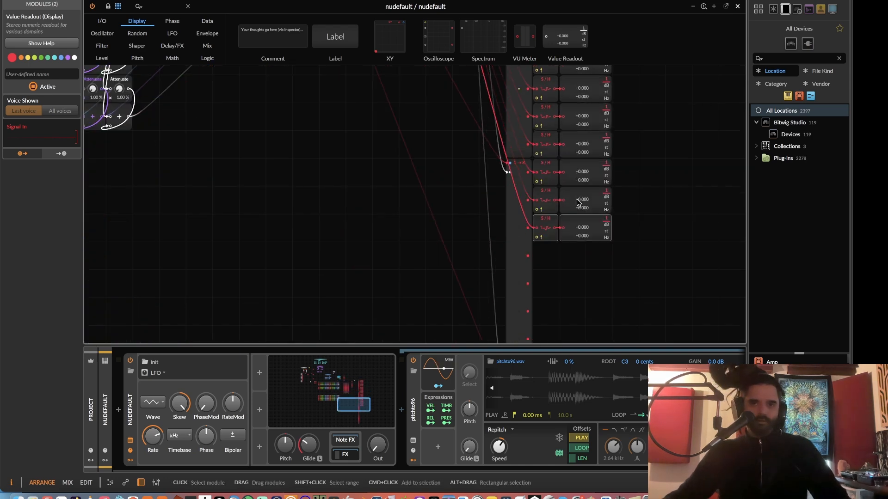
{"action": "scroll", "coordinate": [578, 203], "scroll_direction": "down", "scroll_amount": 8}
{"action": "key", "text": "super+d"}
{"action": "key", "text": "super+d"}
{"action": "key", "text": "super+d"}
{"action": "key", "text": "super+d"}
{"action": "key", "text": "super+d"}
{"action": "key", "text": "super+d"}
{"action": "key", "text": "super+d"}
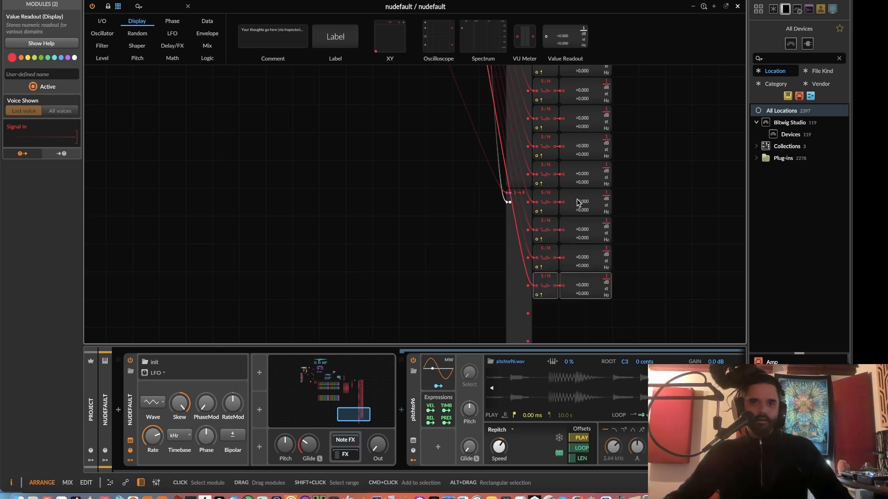
{"action": "scroll", "coordinate": [547, 204], "scroll_direction": "down", "scroll_amount": 10}
{"action": "key", "text": "super+d"}
{"action": "key", "text": "super+d"}
Wire each output of the fourth Split, from the eighth up to the first, to the trigger input of its adjacent Sample / Hold.
{"action": "scroll", "coordinate": [544, 168], "scroll_direction": "up", "scroll_amount": 5}
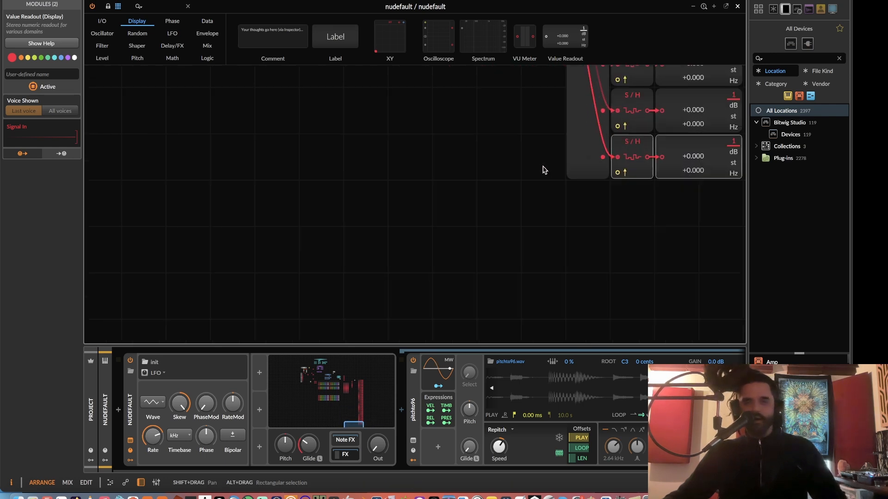
{"action": "left_click_drag", "start_coordinate": [497, 182], "coordinate": [299, 259]}
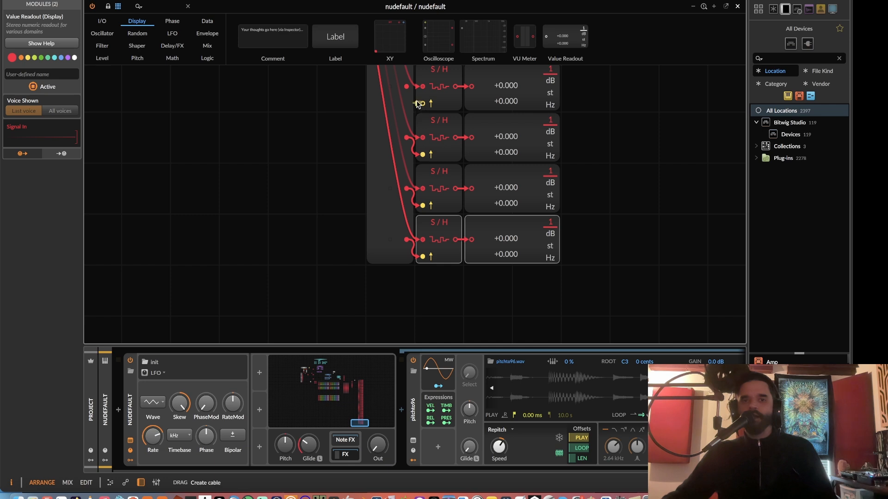
{"action": "left_click_drag", "start_coordinate": [409, 110], "coordinate": [429, 291]}
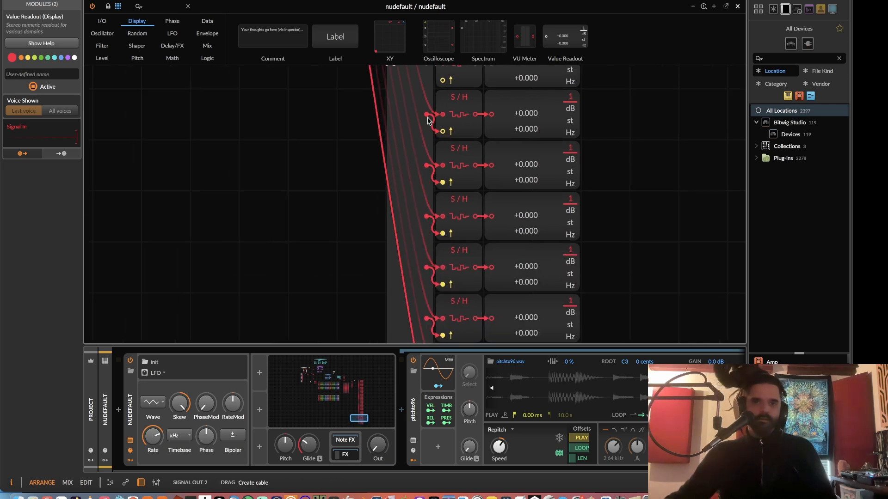
{"action": "left_click_drag", "start_coordinate": [427, 117], "coordinate": [428, 209]}
{"action": "left_click_drag", "start_coordinate": [443, 172], "coordinate": [437, 168]}
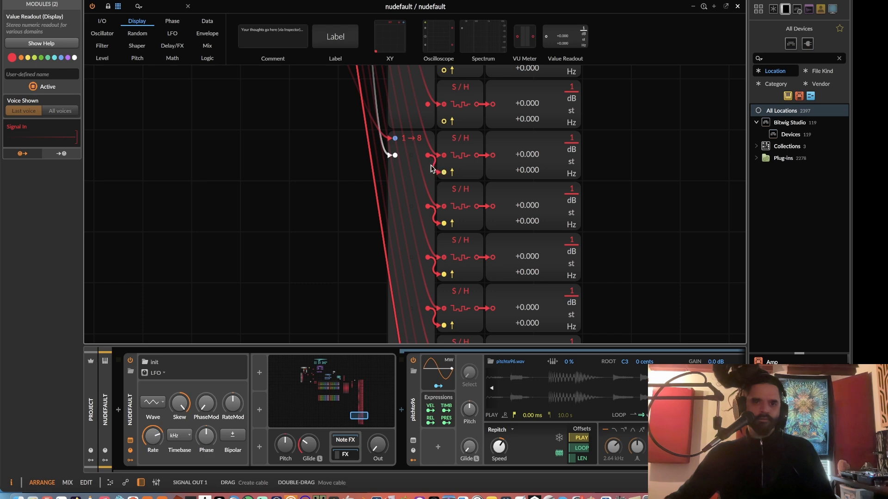
Wire the third Split's outputs, from the eighth up to the second, to the trigger inputs of their adjacent Sample / Holds.
{"action": "scroll", "coordinate": [431, 167], "scroll_direction": "up", "scroll_amount": 3}
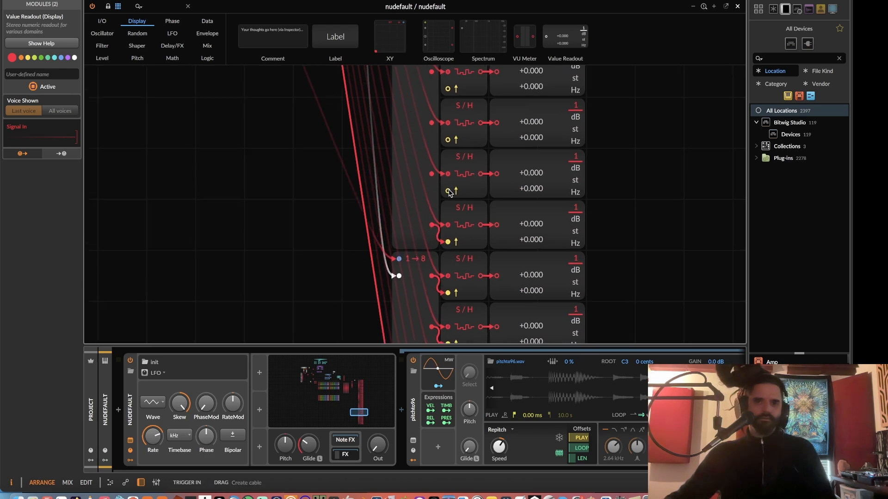
{"action": "left_click_drag", "start_coordinate": [483, 106], "coordinate": [496, 189]}
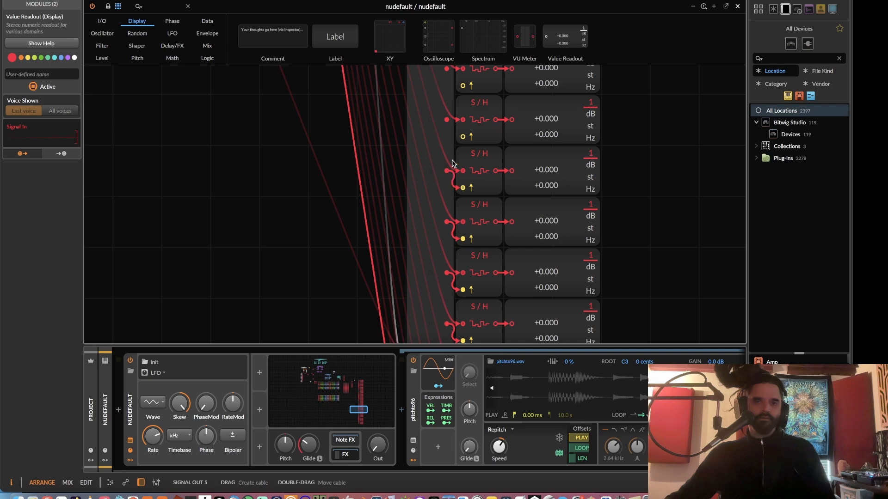
{"action": "left_click_drag", "start_coordinate": [464, 140], "coordinate": [479, 255]}
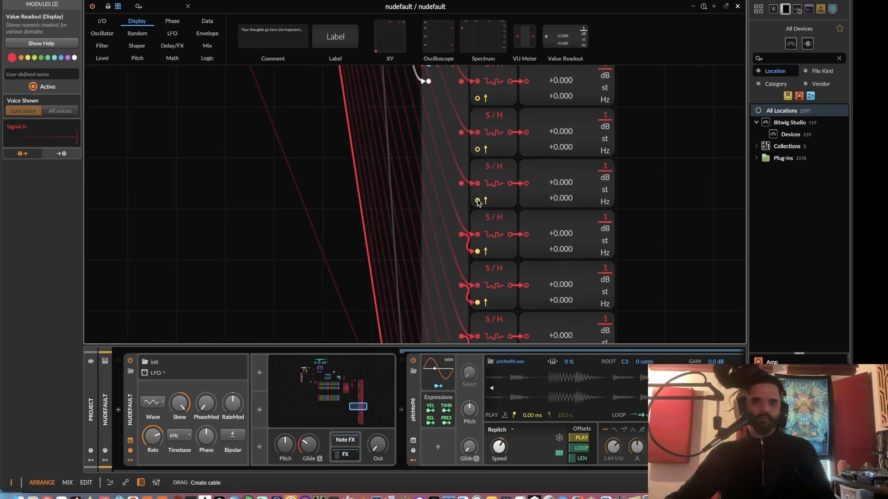
{"action": "left_click_drag", "start_coordinate": [462, 183], "coordinate": [440, 260]}
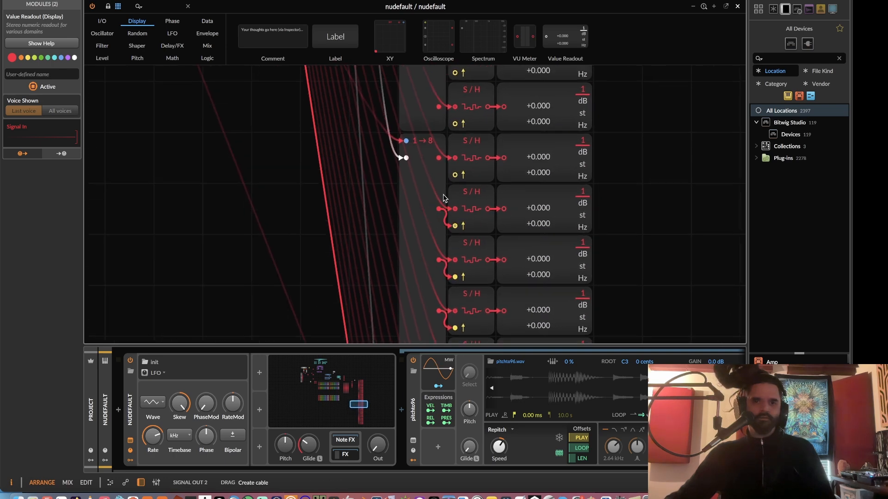
Connect the remaining 1→8 splitter outputs to the trigger inputs of their neighbouring S/H modules, up to the top row.
{"action": "scroll", "coordinate": [448, 217], "scroll_direction": "up", "scroll_amount": 3}
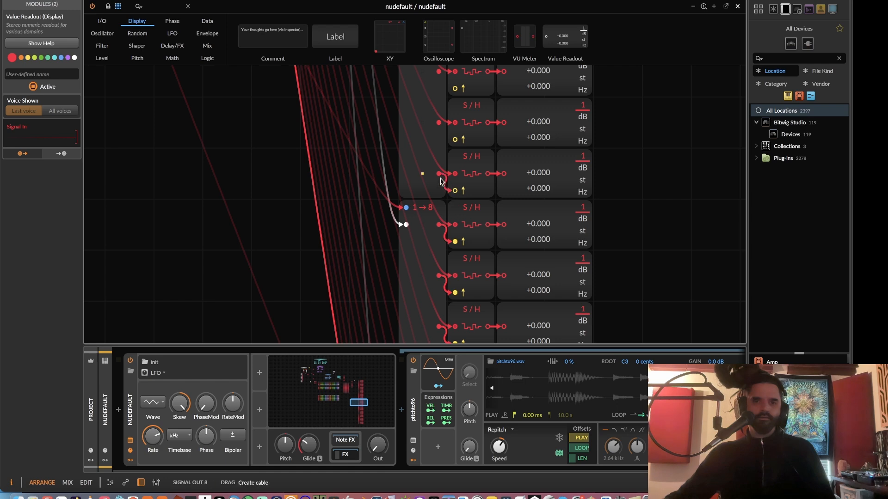
{"action": "scroll", "coordinate": [440, 180], "scroll_direction": "up", "scroll_amount": 4}
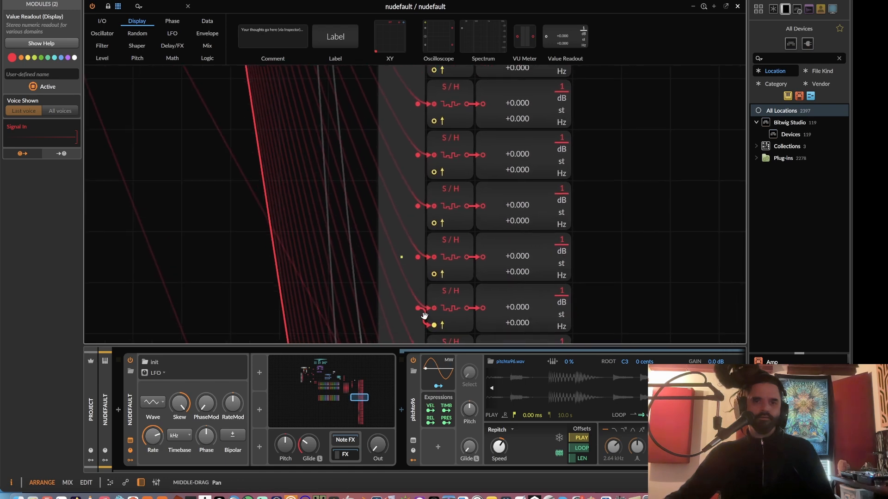
{"action": "scroll", "coordinate": [431, 245], "scroll_direction": "up", "scroll_amount": 1}
{"action": "scroll", "coordinate": [431, 263], "scroll_direction": "up", "scroll_amount": 1}
{"action": "scroll", "coordinate": [437, 277], "scroll_direction": "up", "scroll_amount": 1}
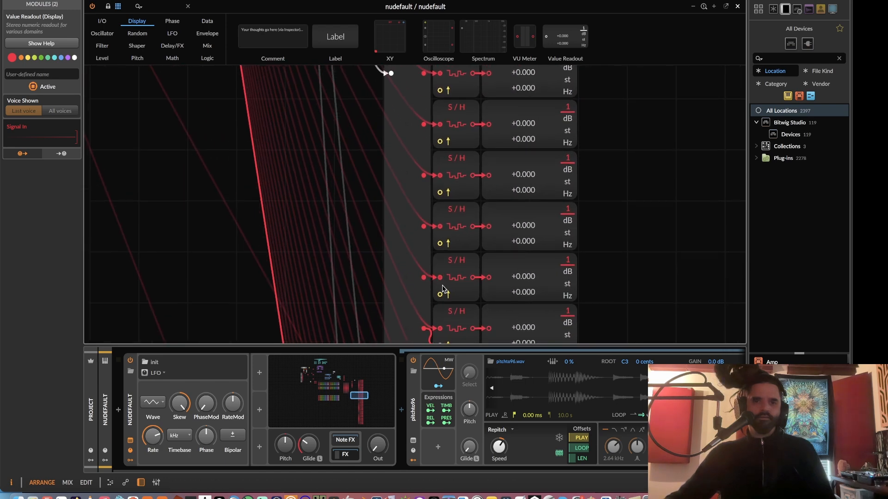
{"action": "scroll", "coordinate": [430, 289], "scroll_direction": "up", "scroll_amount": 4}
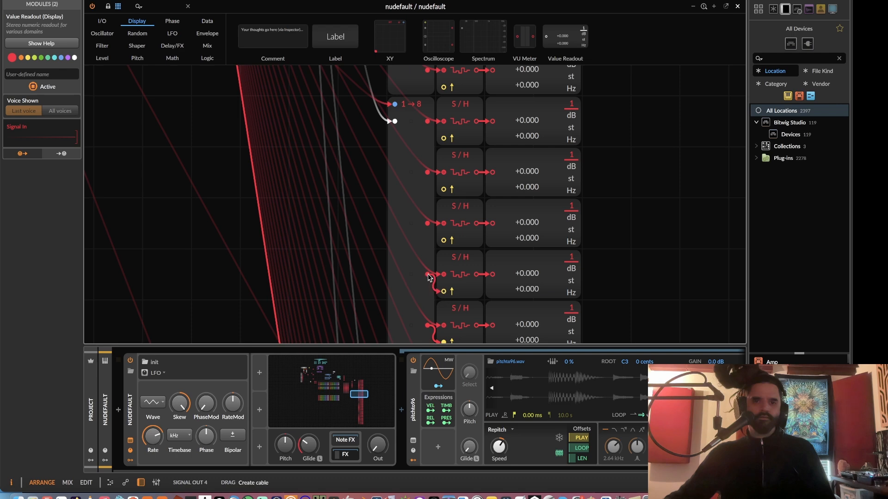
{"action": "scroll", "coordinate": [444, 241], "scroll_direction": "up", "scroll_amount": 7}
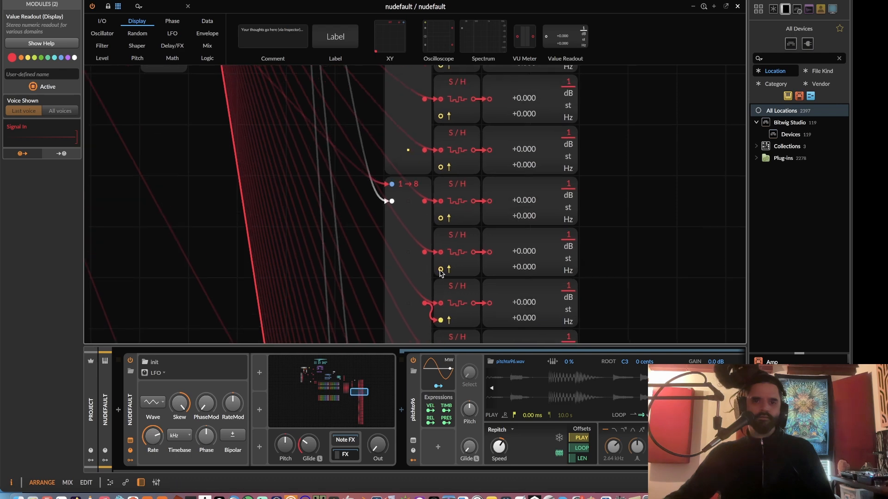
{"action": "left_click_drag", "start_coordinate": [430, 253], "coordinate": [428, 252]}
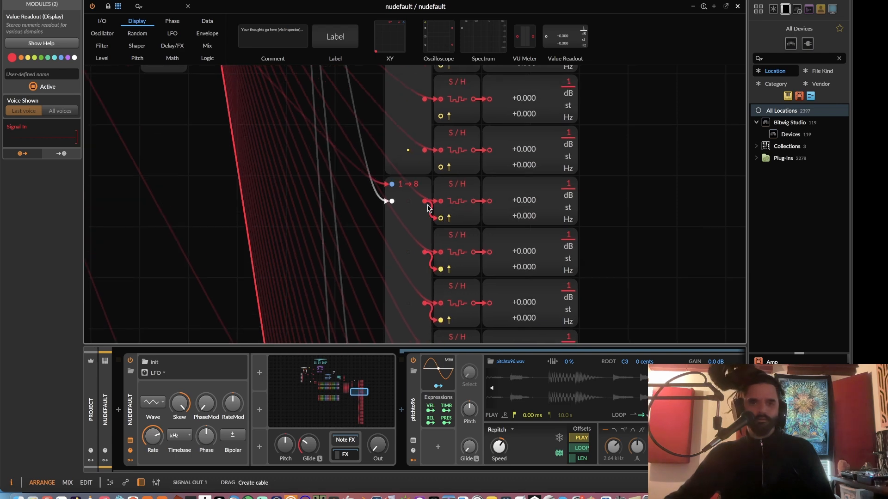
{"action": "left_click_drag", "start_coordinate": [419, 157], "coordinate": [408, 258]}
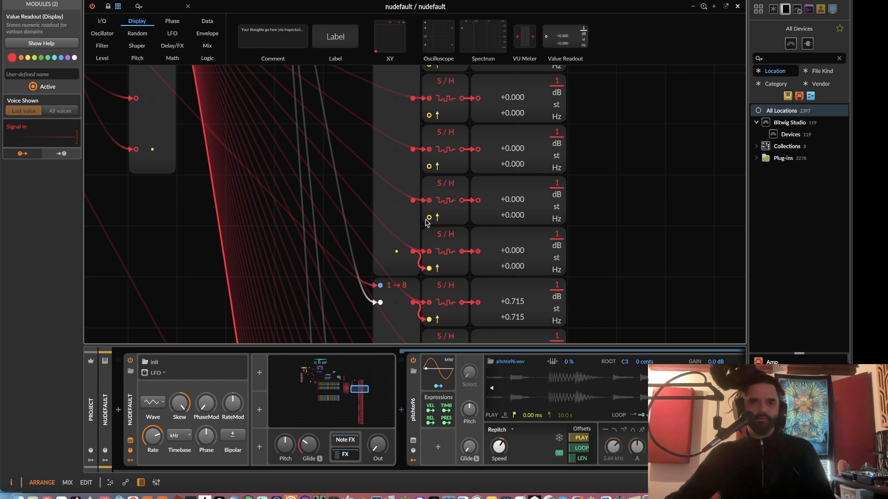
{"action": "scroll", "coordinate": [411, 205], "scroll_direction": "up", "scroll_amount": 8}
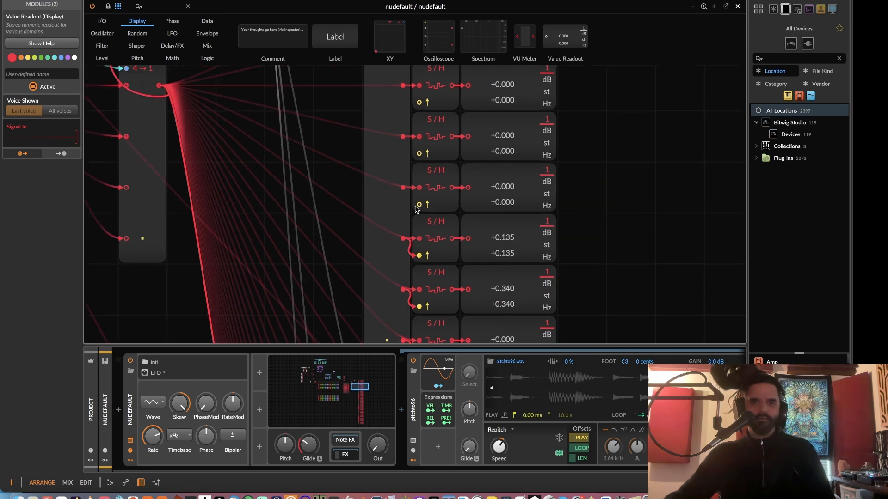
{"action": "scroll", "coordinate": [412, 200], "scroll_direction": "up", "scroll_amount": 10}
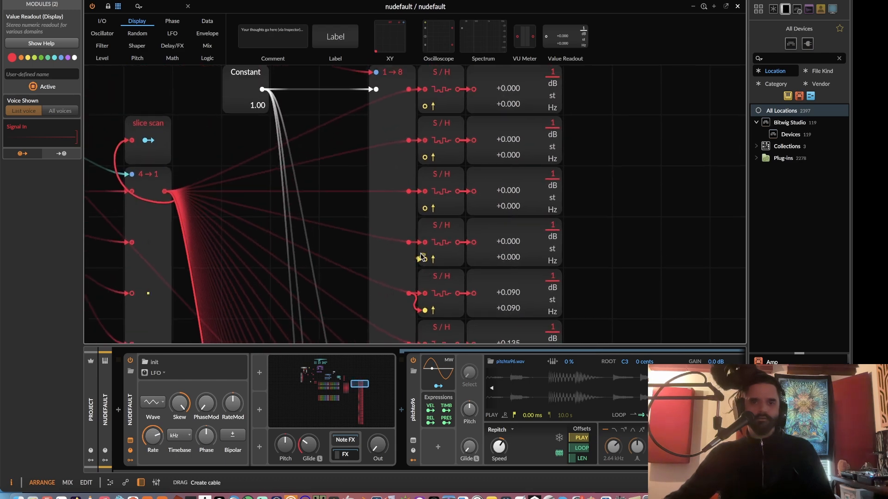
{"action": "scroll", "coordinate": [414, 204], "scroll_direction": "up", "scroll_amount": 12}
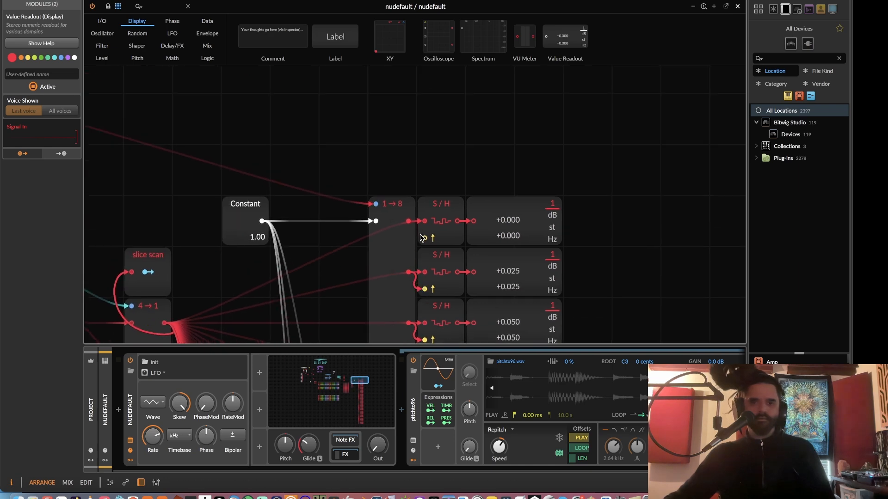
{"action": "left_click_drag", "start_coordinate": [467, 285], "coordinate": [481, 202]}
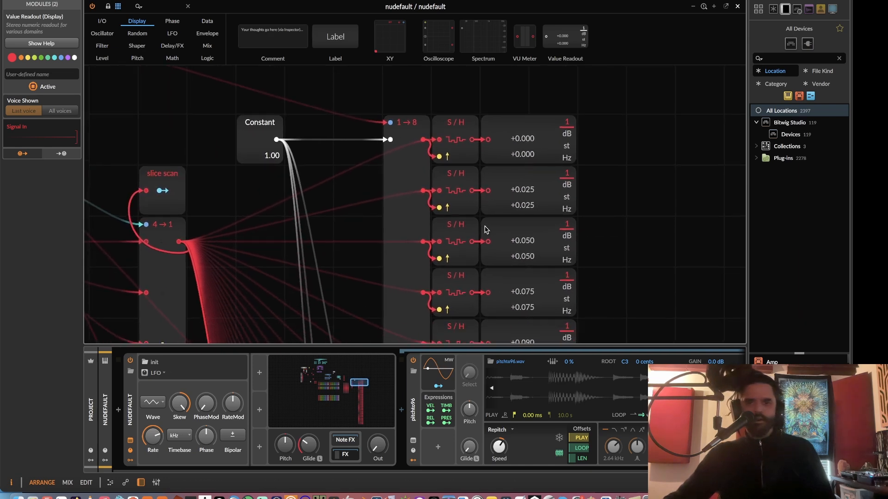
Compare the Value Readout values down the S/H column with the coarse knob percentages in the sequencer rows.
{"action": "scroll", "coordinate": [490, 234], "scroll_direction": "down", "scroll_amount": 2}
{"action": "left_click_drag", "start_coordinate": [507, 246], "coordinate": [578, 215]}
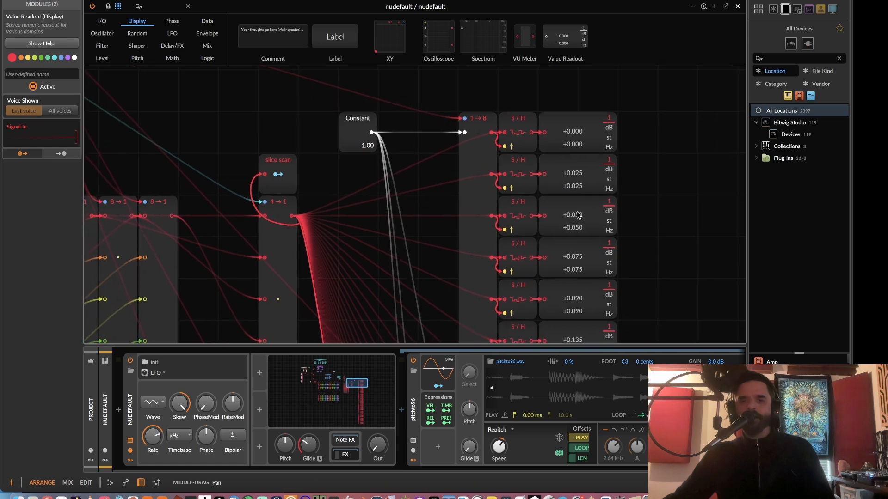
{"action": "left_click_drag", "start_coordinate": [577, 306], "coordinate": [595, 225]}
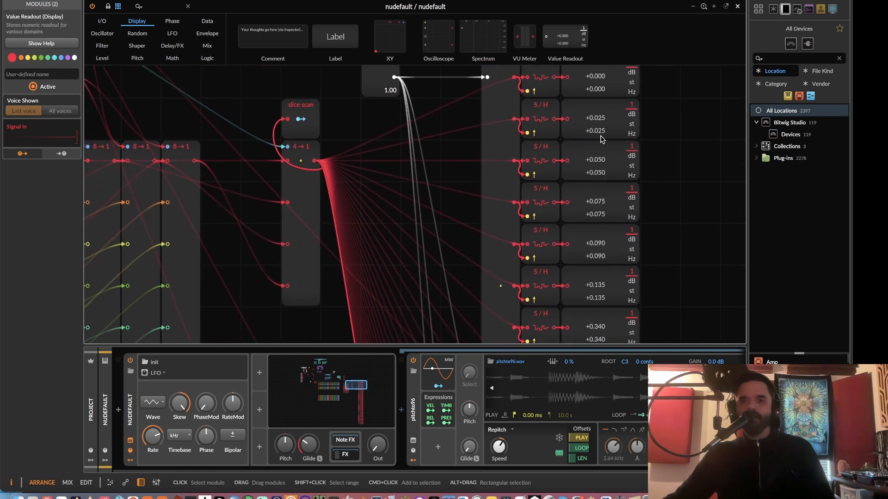
{"action": "left_click_drag", "start_coordinate": [379, 256], "coordinate": [641, 268]}
{"action": "left_click_drag", "start_coordinate": [274, 281], "coordinate": [588, 255]}
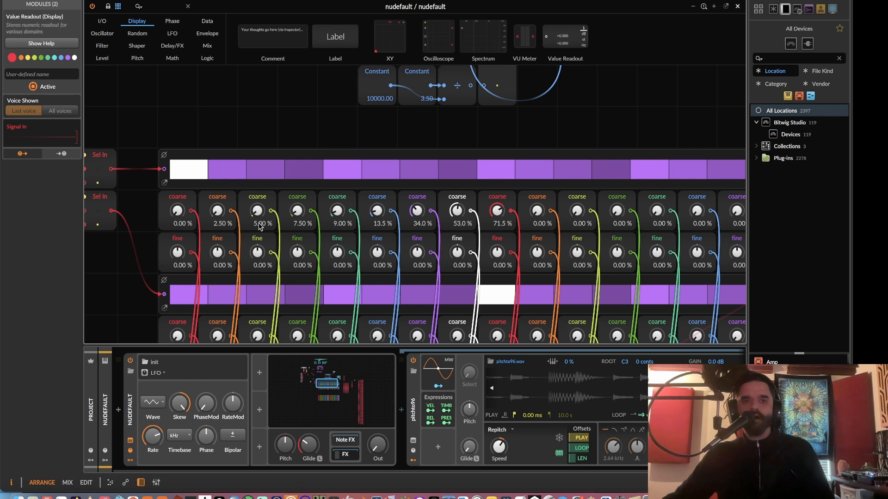
{"action": "left_click_drag", "start_coordinate": [638, 223], "coordinate": [228, 225]}
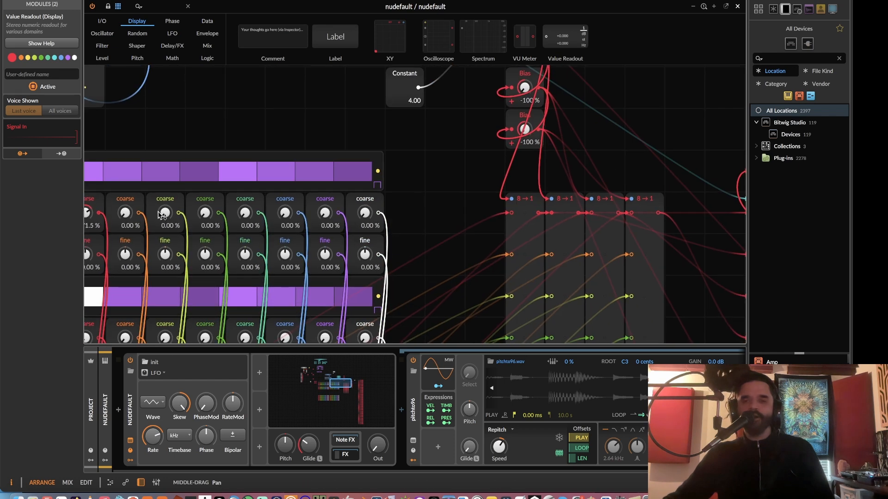
{"action": "left_click_drag", "start_coordinate": [590, 215], "coordinate": [305, 199]}
{"action": "left_click_drag", "start_coordinate": [712, 209], "coordinate": [407, 197]}
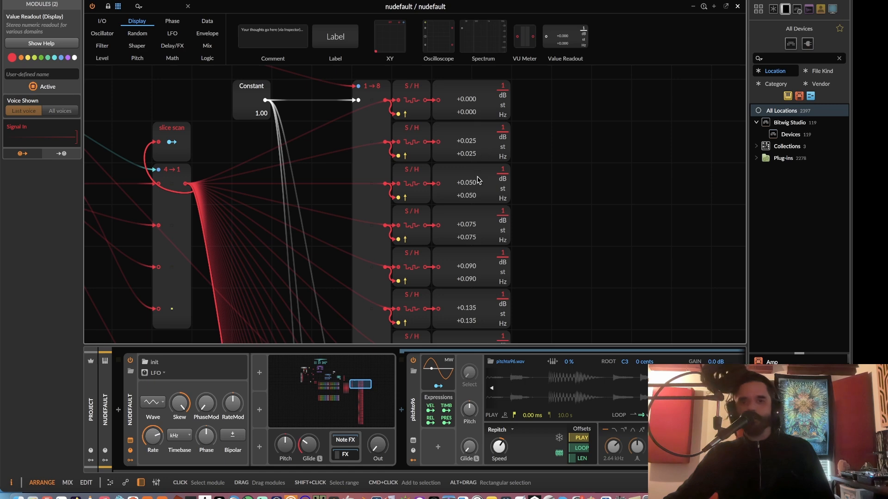
{"action": "left_click_drag", "start_coordinate": [490, 260], "coordinate": [497, 204]}
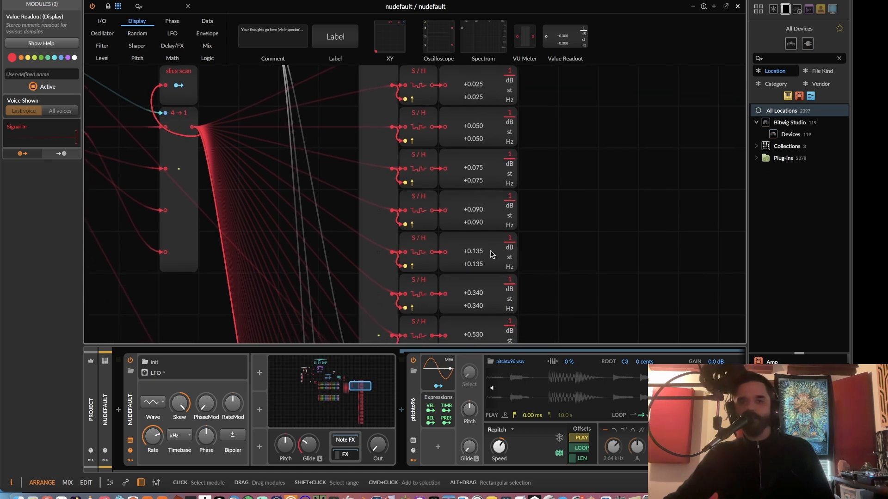
{"action": "left_click_drag", "start_coordinate": [492, 251], "coordinate": [515, 208]}
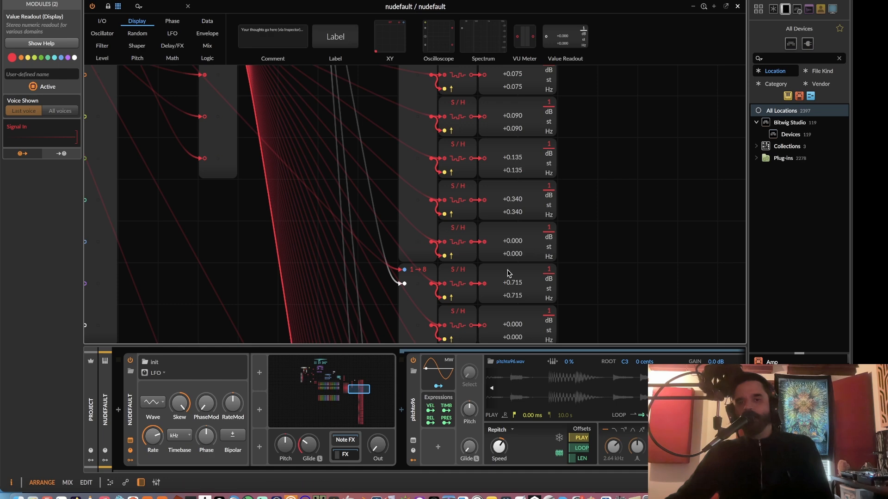
{"action": "left_click_drag", "start_coordinate": [509, 272], "coordinate": [565, 246]}
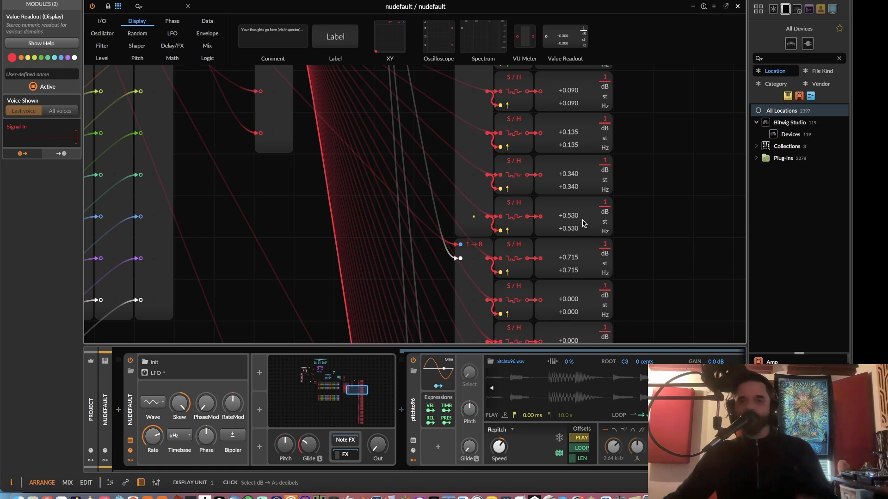
{"action": "left_click_drag", "start_coordinate": [569, 233], "coordinate": [651, 315]}
{"action": "scroll", "coordinate": [589, 266], "scroll_direction": "down", "scroll_amount": 3}
{"action": "scroll", "coordinate": [560, 280], "scroll_direction": "down", "scroll_amount": 2}
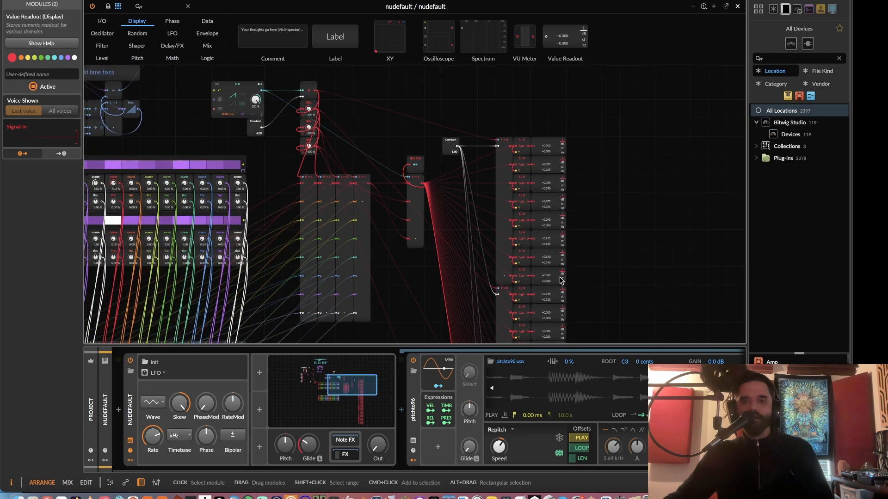
Add a ≥ logic module near the S/H column, feeding A from the multiplier output and B from the 1.00 Constant.
{"action": "scroll", "coordinate": [561, 281], "scroll_direction": "up", "scroll_amount": 1}
{"action": "scroll", "coordinate": [435, 197], "scroll_direction": "up", "scroll_amount": 1}
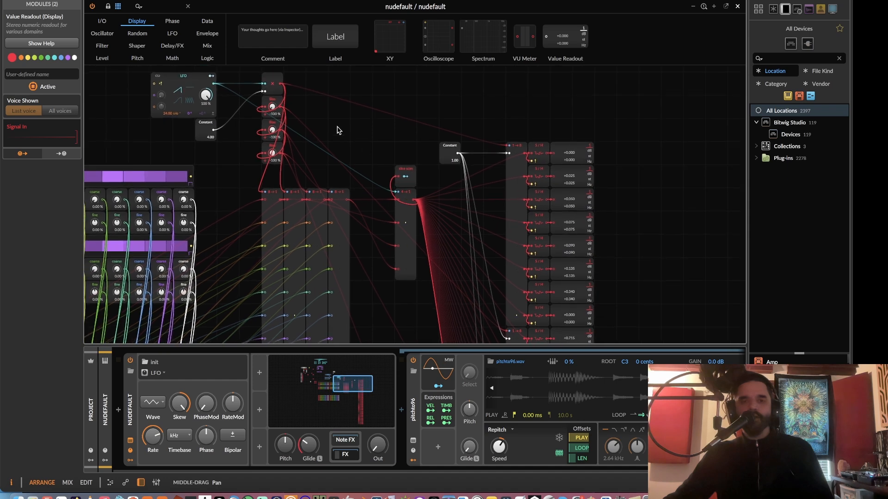
{"action": "left_click", "coordinate": [207, 58]}
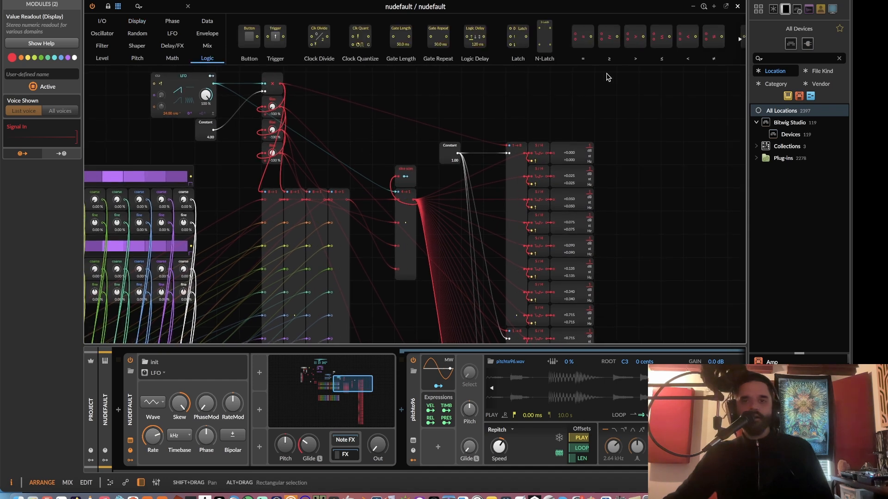
{"action": "left_click_drag", "start_coordinate": [691, 23], "coordinate": [623, 29]}
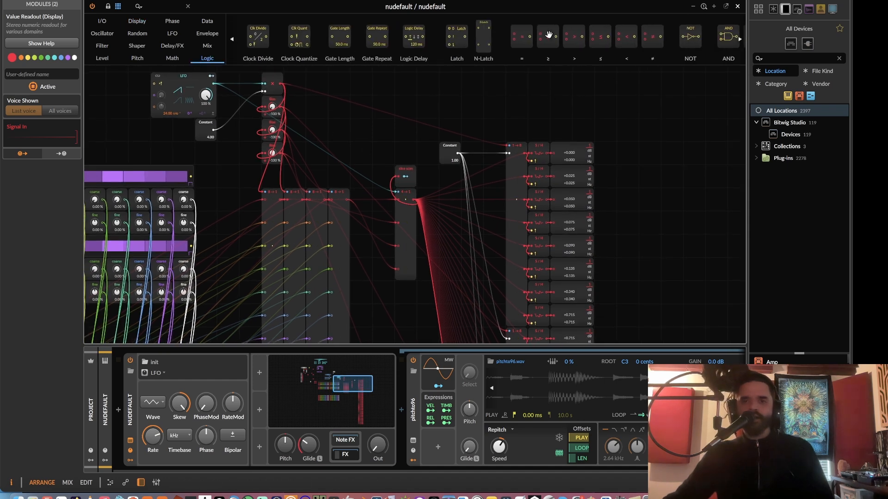
{"action": "left_click_drag", "start_coordinate": [493, 225], "coordinate": [466, 276]}
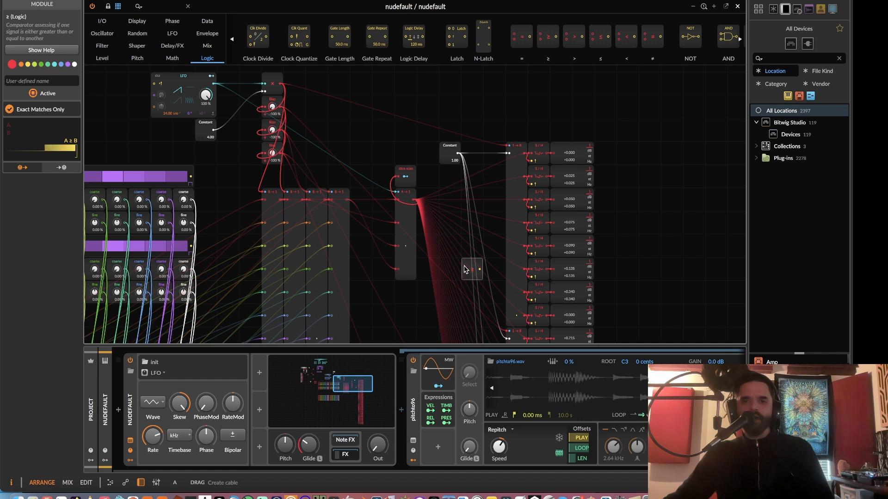
{"action": "left_click_drag", "start_coordinate": [340, 105], "coordinate": [278, 86]}
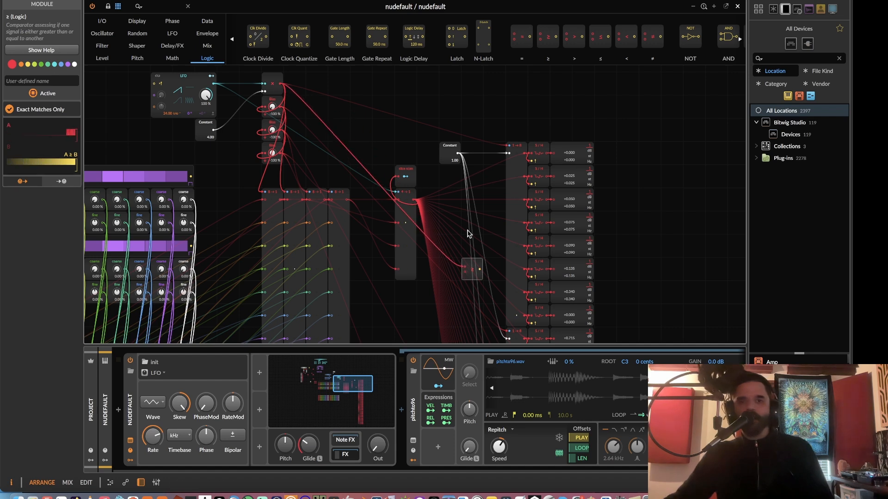
{"action": "left_click_drag", "start_coordinate": [469, 280], "coordinate": [414, 239]}
{"action": "scroll", "coordinate": [434, 217], "scroll_direction": "up", "scroll_amount": 2}
{"action": "scroll", "coordinate": [419, 238], "scroll_direction": "down", "scroll_amount": 3}
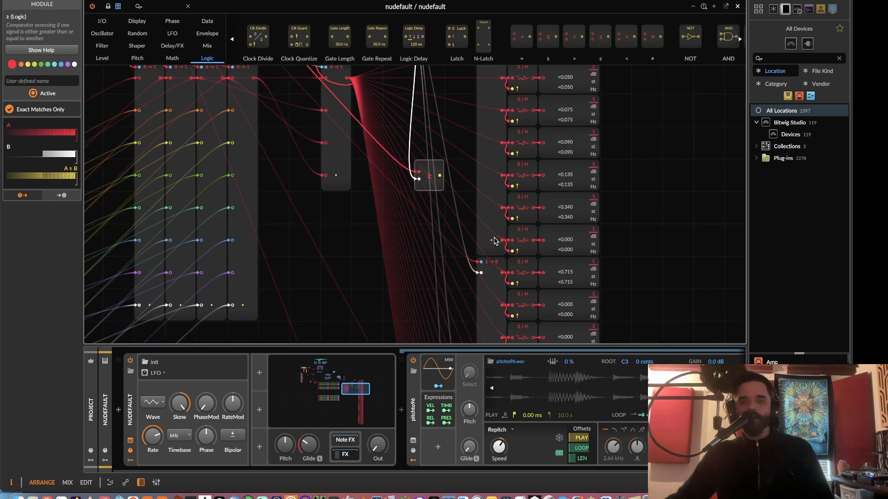
Shift the eighth row's Value Readout and S/H away from the splitter to make room, and align the ≥ module with that row.
{"action": "left_click_drag", "start_coordinate": [573, 238], "coordinate": [636, 239]}
{"action": "left_click_drag", "start_coordinate": [526, 237], "coordinate": [556, 238]}
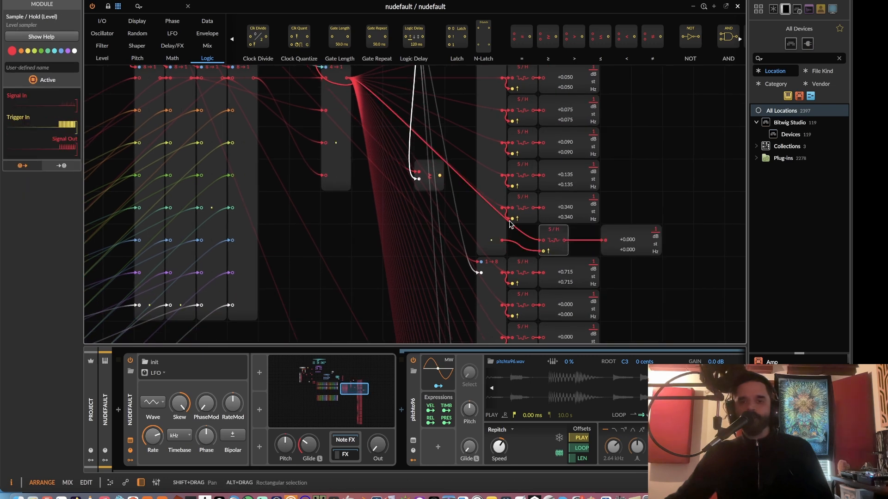
{"action": "left_click_drag", "start_coordinate": [430, 172], "coordinate": [430, 237]}
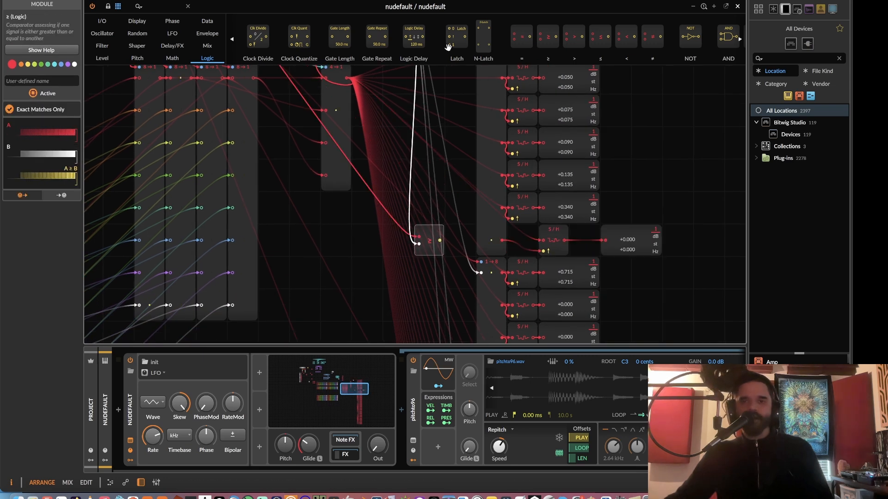
Insert a Select In module between the splitter and the eighth row's S/H, controlled by the ≥ output, and check the readout against the eighth coarse knob.
{"action": "left_click", "coordinate": [204, 46]}
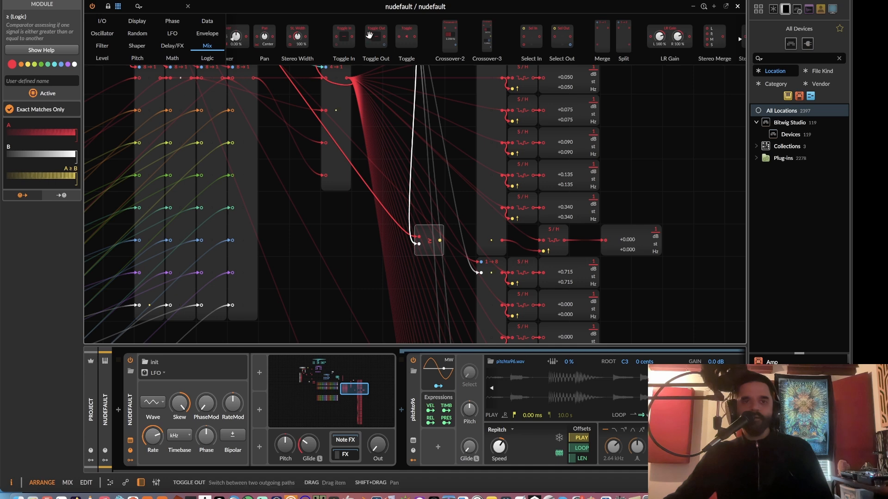
{"action": "left_click_drag", "start_coordinate": [531, 65], "coordinate": [519, 233]}
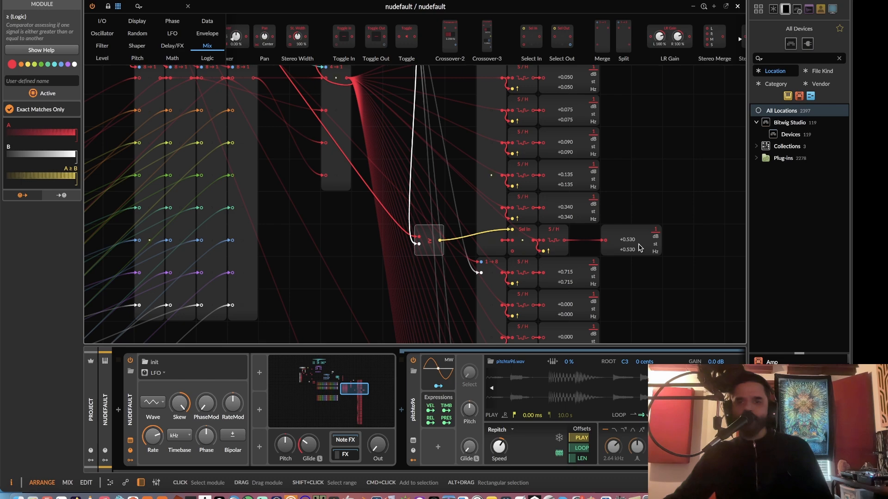
{"action": "scroll", "coordinate": [419, 197], "scroll_direction": "left", "scroll_amount": 12}
{"action": "scroll", "coordinate": [419, 197], "scroll_direction": "up", "scroll_amount": 2}
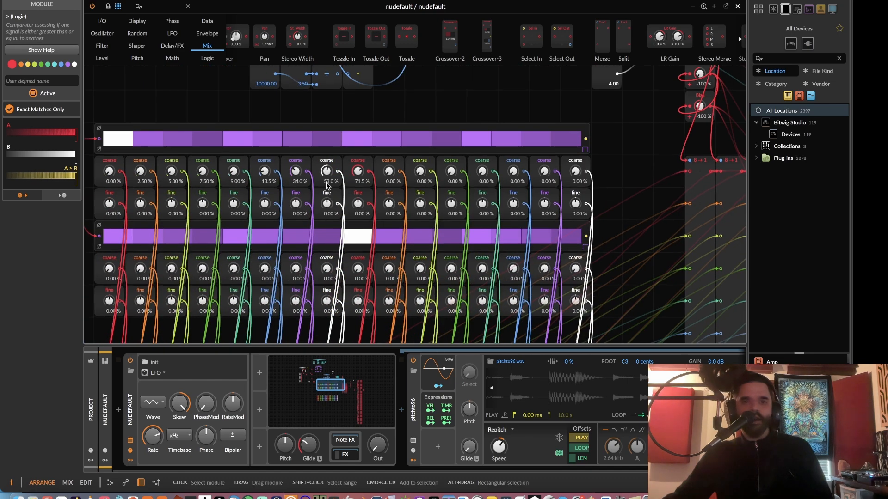
{"action": "scroll", "coordinate": [342, 191], "scroll_direction": "right", "scroll_amount": 12}
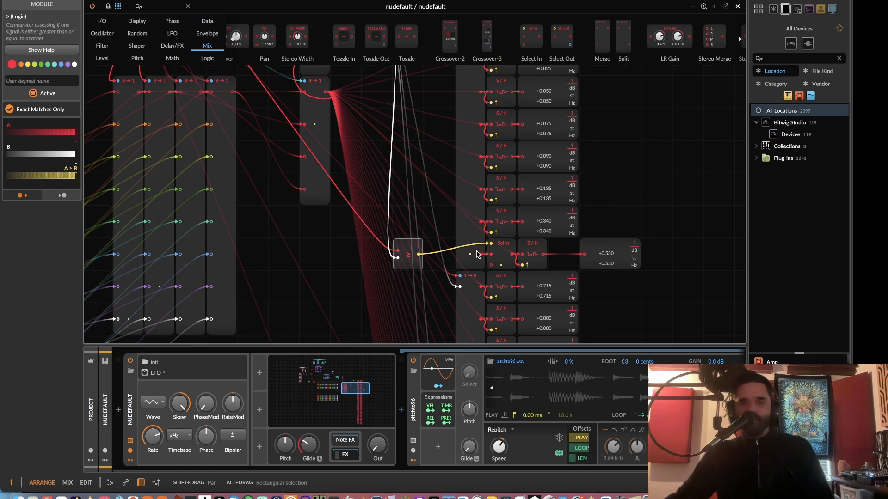
Close up the eighth row's readout and ≥ module around their neighbours, and place a wired copy of the ≥ module below.
{"action": "left_click_drag", "start_coordinate": [606, 252], "coordinate": [575, 255]}
{"action": "left_click_drag", "start_coordinate": [414, 255], "coordinate": [495, 178]}
{"action": "left_click_drag", "start_coordinate": [487, 244], "coordinate": [477, 186]}
{"action": "left_click_drag", "start_coordinate": [496, 139], "coordinate": [479, 211]}
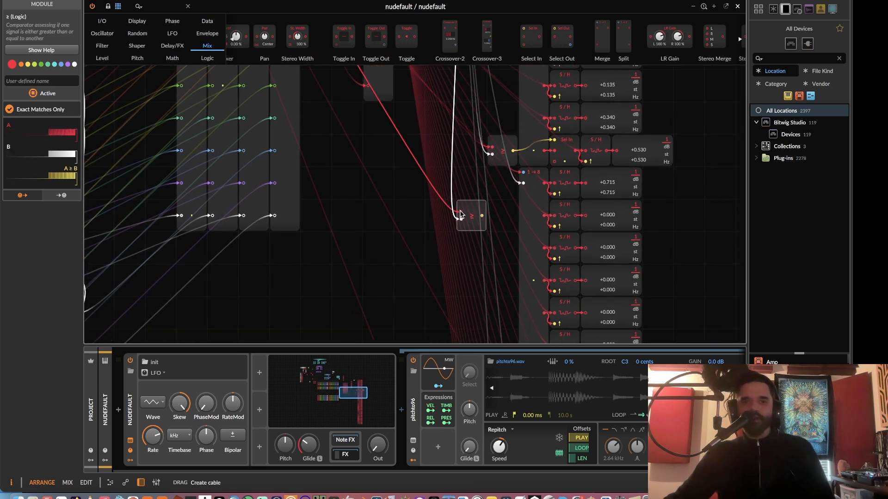
Reconnect input A of the copied ≥ module to the output of the first Bias module.
{"action": "scroll", "coordinate": [460, 213], "scroll_direction": "up", "scroll_amount": 8}
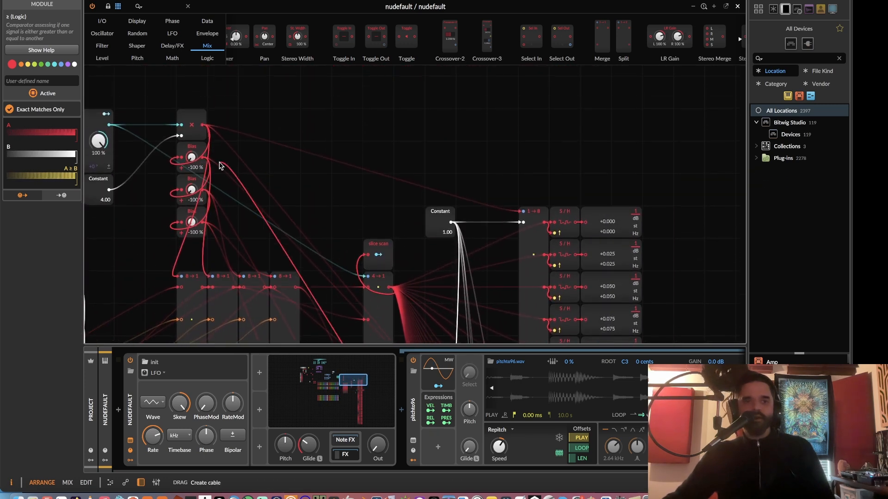
{"action": "left_click_drag", "start_coordinate": [220, 166], "coordinate": [207, 164]}
{"action": "scroll", "coordinate": [410, 210], "scroll_direction": "down", "scroll_amount": 10}
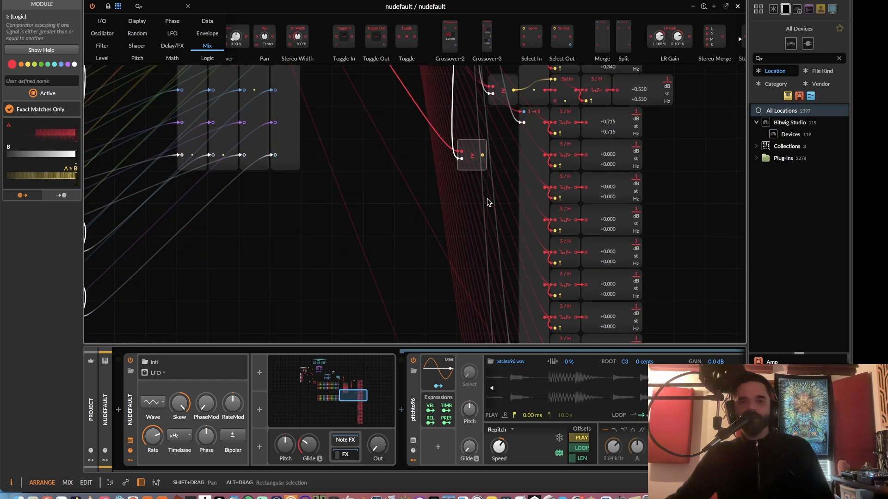
Align the copied ≥ module with the sixteenth row and shift that row's S/H and Value Readout away from the splitter.
{"action": "left_click_drag", "start_coordinate": [480, 115], "coordinate": [511, 312]}
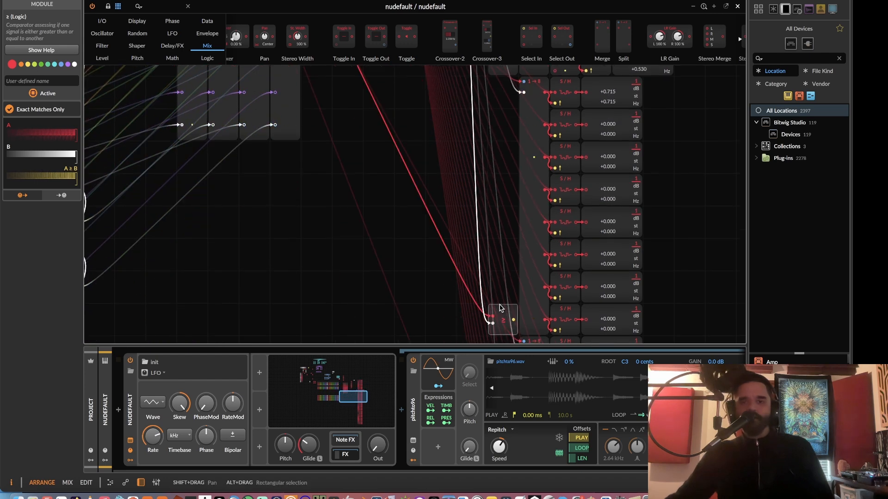
{"action": "scroll", "coordinate": [511, 311], "scroll_direction": "down", "scroll_amount": 3}
{"action": "scroll", "coordinate": [569, 265], "scroll_direction": "up", "scroll_amount": 2}
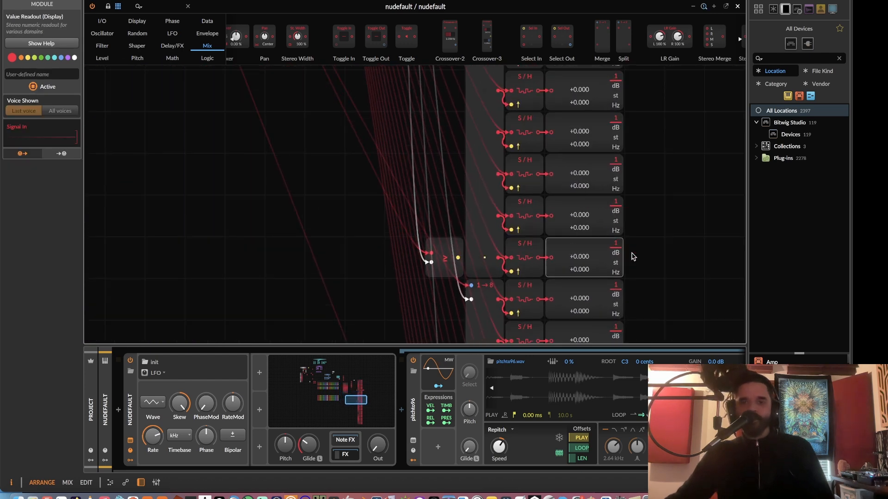
{"action": "left_click_drag", "start_coordinate": [631, 254], "coordinate": [585, 252]}
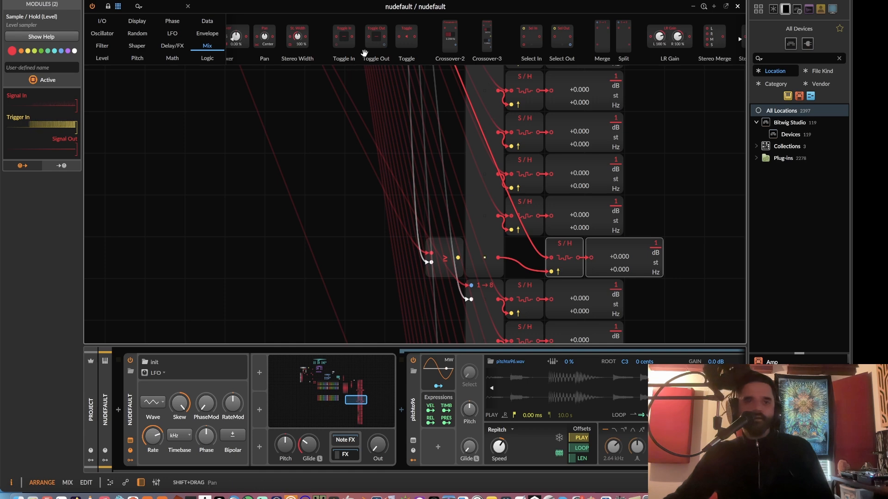
Insert a Select In module between the splitter and the sixteenth row's S/H, controlled by the ≥ output.
{"action": "left_click", "coordinate": [499, 259]}
{"action": "left_click_drag", "start_coordinate": [456, 259], "coordinate": [458, 258]}
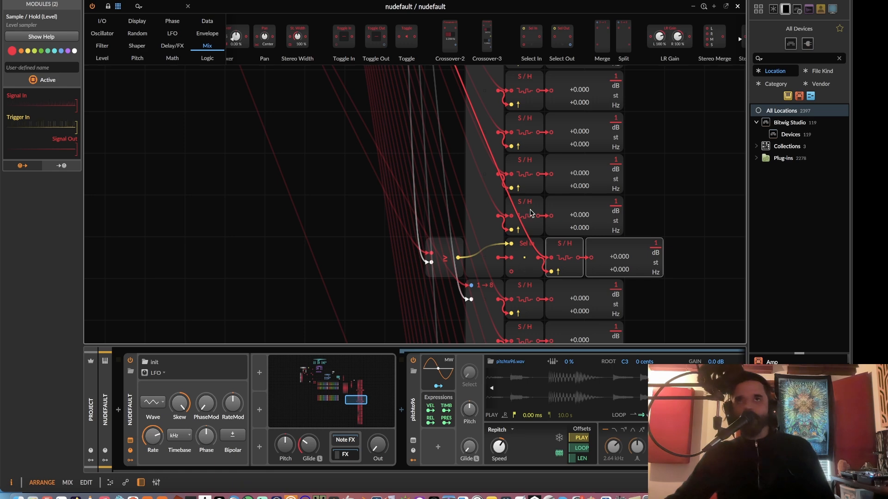
{"action": "scroll", "coordinate": [531, 213], "scroll_direction": "down", "scroll_amount": 5}
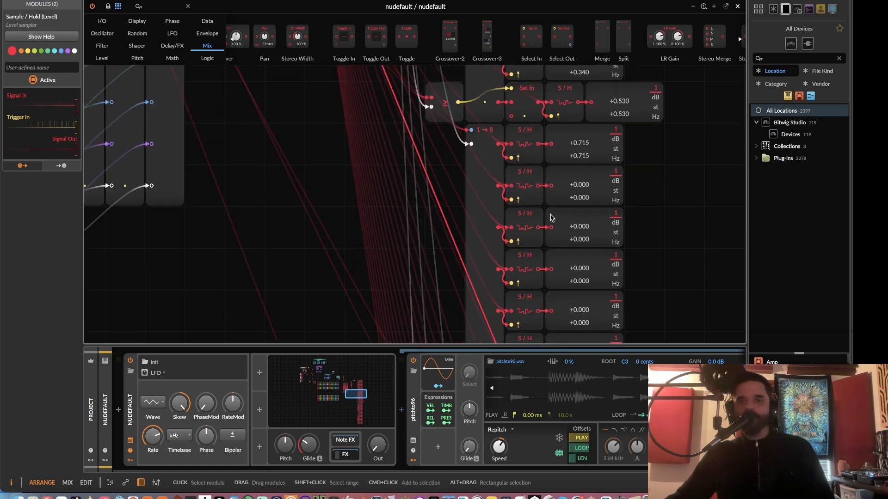
{"action": "scroll", "coordinate": [552, 219], "scroll_direction": "up", "scroll_amount": 5}
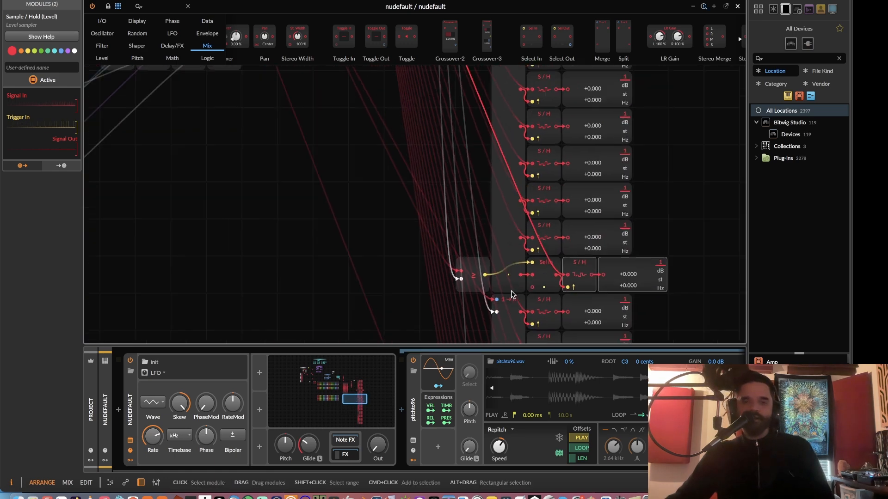
{"action": "scroll", "coordinate": [508, 295], "scroll_direction": "down", "scroll_amount": 5}
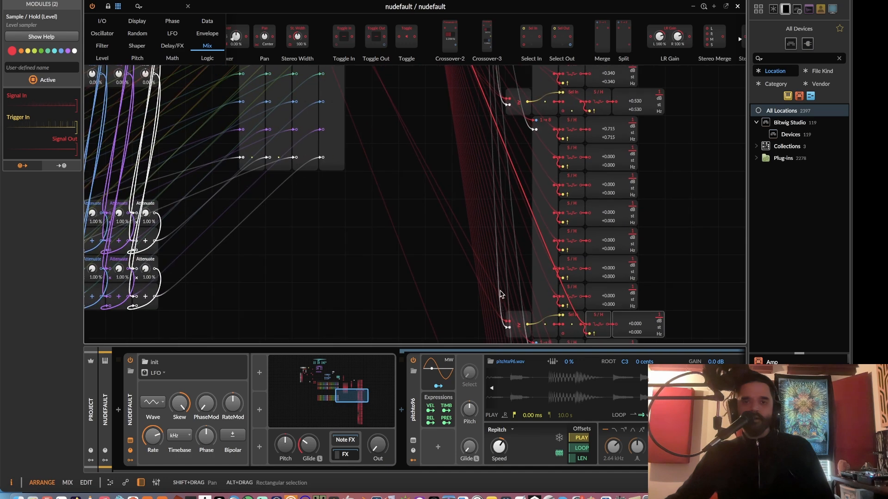
Place another wired copy of the ≥ module below and reconnect its input A to the second Bias module's output.
{"action": "scroll", "coordinate": [501, 295], "scroll_direction": "down", "scroll_amount": 4}
{"action": "left_click_drag", "start_coordinate": [512, 191], "coordinate": [493, 258]}
{"action": "key", "text": "super+z"}
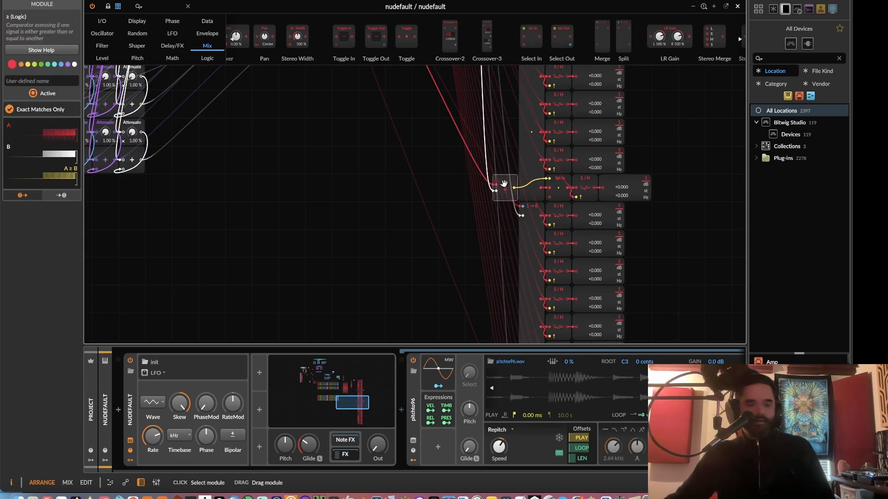
{"action": "left_click_drag", "start_coordinate": [503, 186], "coordinate": [233, 338]}
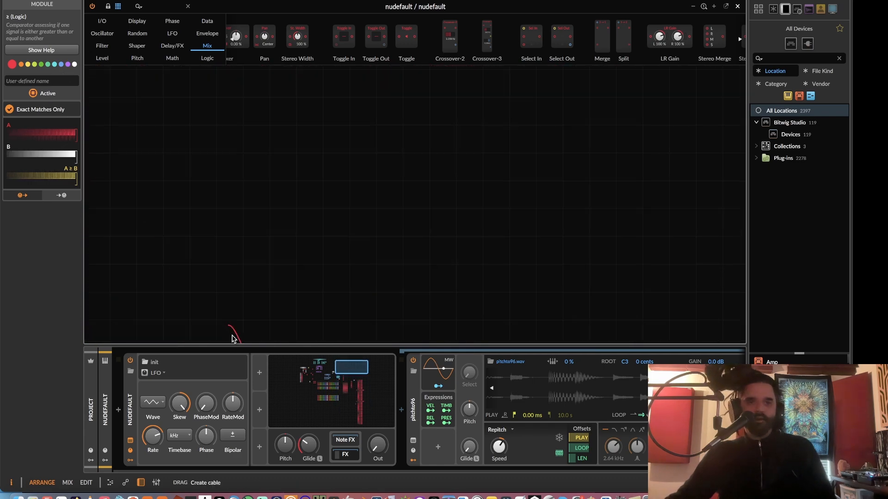
{"action": "left_click_drag", "start_coordinate": [240, 373], "coordinate": [266, 207]}
{"action": "scroll", "coordinate": [376, 198], "scroll_direction": "down", "scroll_amount": 10}
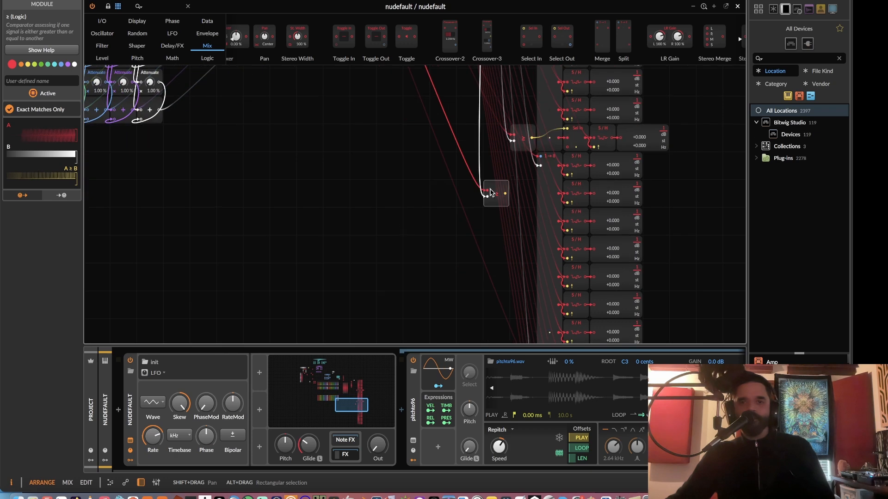
Align the ≥ copy with the third splitter's last row and make room there for a Select In module controlled by it.
{"action": "left_click_drag", "start_coordinate": [501, 183], "coordinate": [515, 268]}
{"action": "left_click_drag", "start_coordinate": [670, 267], "coordinate": [602, 268]}
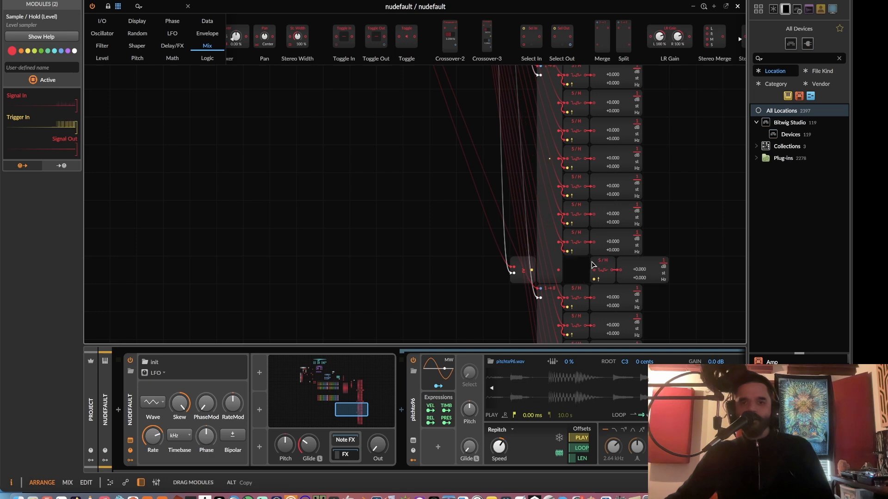
{"action": "left_click_drag", "start_coordinate": [292, 35], "coordinate": [568, 267]}
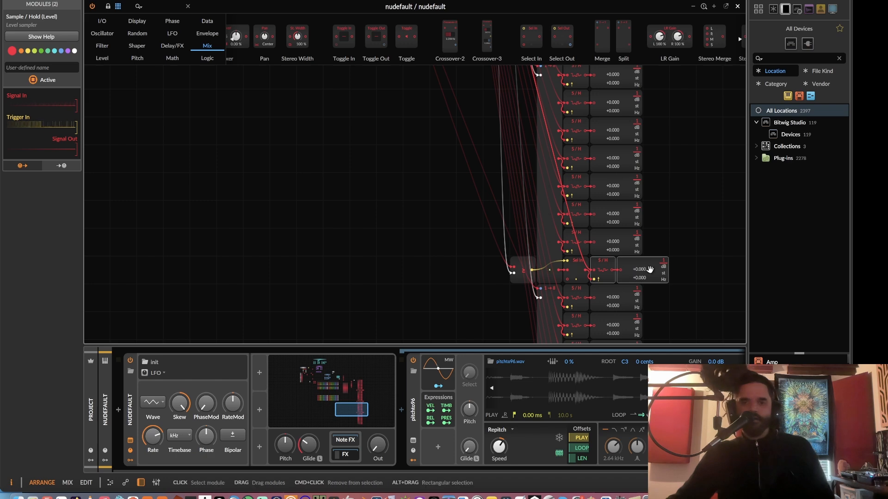
Place one more wired copy of the ≥ module below and reconnect its input A to the third Bias module's output.
{"action": "scroll", "coordinate": [536, 225], "scroll_direction": "down", "scroll_amount": 3}
{"action": "scroll", "coordinate": [535, 226], "scroll_direction": "down", "scroll_amount": 5}
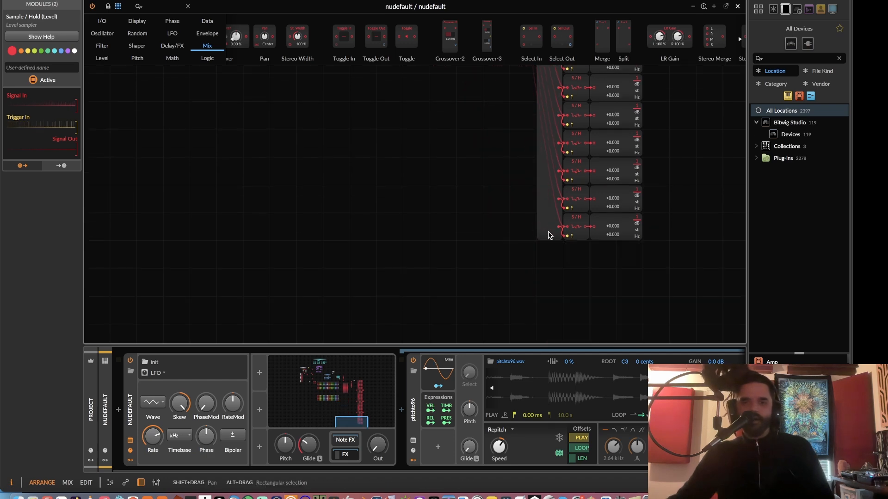
{"action": "scroll", "coordinate": [519, 232], "scroll_direction": "up", "scroll_amount": 7}
{"action": "left_click_drag", "start_coordinate": [519, 182], "coordinate": [510, 255]}
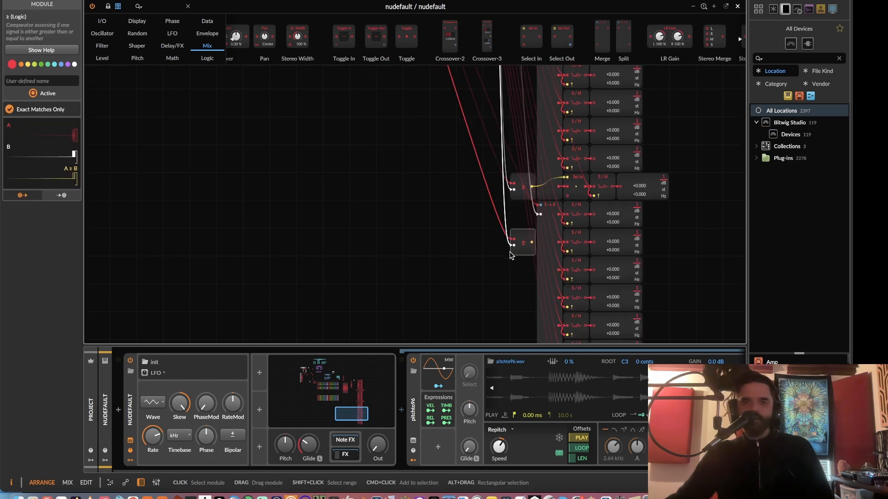
{"action": "scroll", "coordinate": [510, 256], "scroll_direction": "down", "scroll_amount": 5}
{"action": "left_click_drag", "start_coordinate": [519, 134], "coordinate": [291, 123]}
{"action": "scroll", "coordinate": [449, 208], "scroll_direction": "down", "scroll_amount": 20}
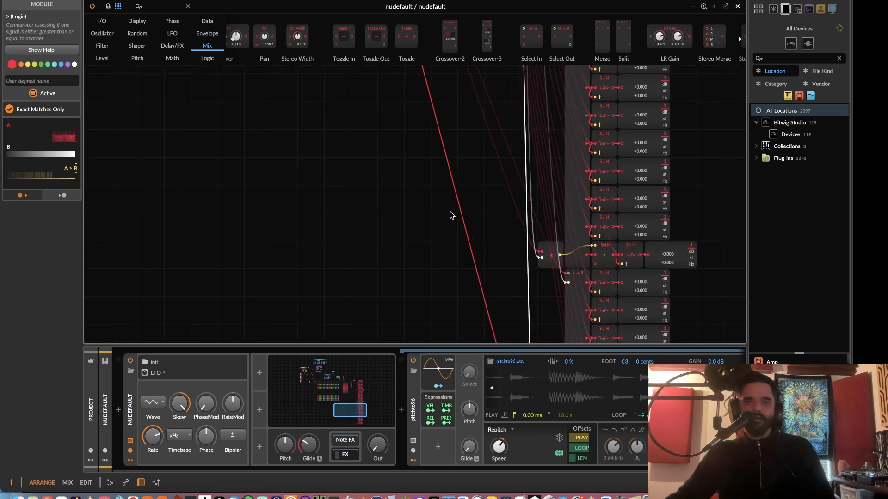
Align the ≥ copy with the final splitter row and insert a Select In module controlled by it before the shifted S/H.
{"action": "scroll", "coordinate": [533, 225], "scroll_direction": "right", "scroll_amount": 4}
{"action": "left_click_drag", "start_coordinate": [593, 210], "coordinate": [509, 210]}
{"action": "left_click_drag", "start_coordinate": [509, 205], "coordinate": [536, 207]}
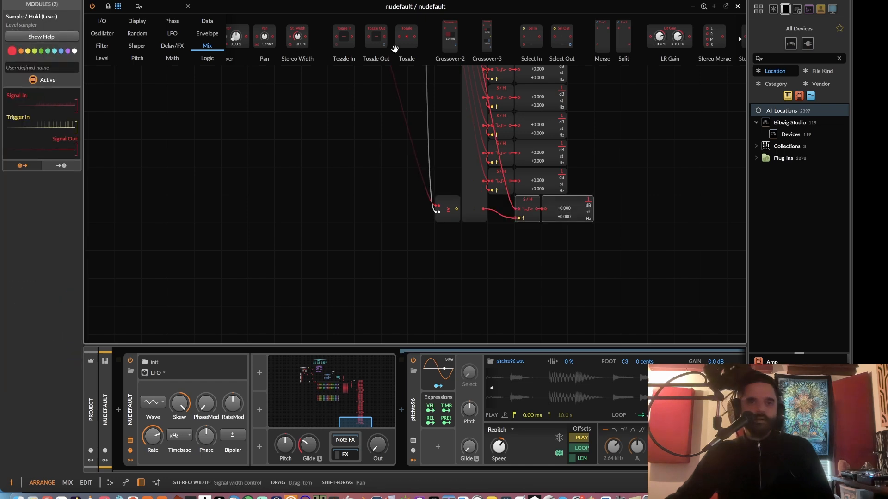
{"action": "left_click_drag", "start_coordinate": [531, 35], "coordinate": [496, 204]}
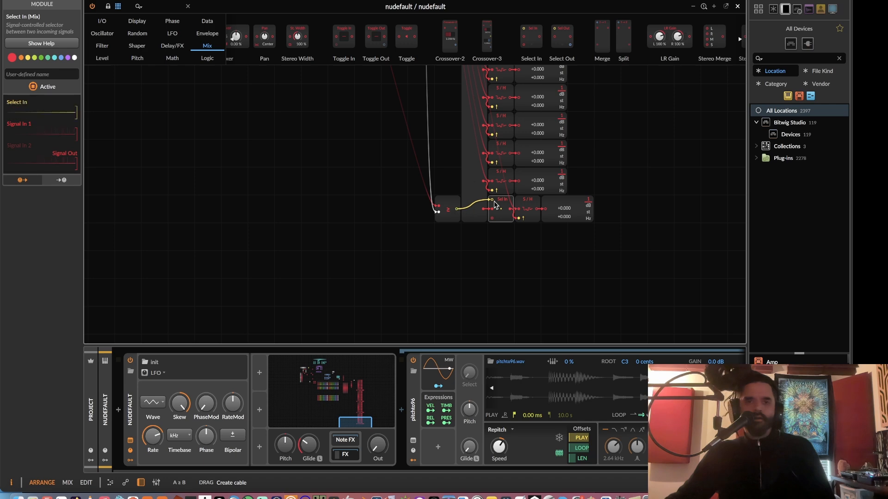
Review the corrected splitter boundary rows and the sampled values shown in the Value Readouts along the S/H column.
{"action": "left_click_drag", "start_coordinate": [558, 204], "coordinate": [525, 313]}
{"action": "scroll", "coordinate": [499, 254], "scroll_direction": "up", "scroll_amount": 3}
{"action": "left_click_drag", "start_coordinate": [499, 254], "coordinate": [408, 254]}
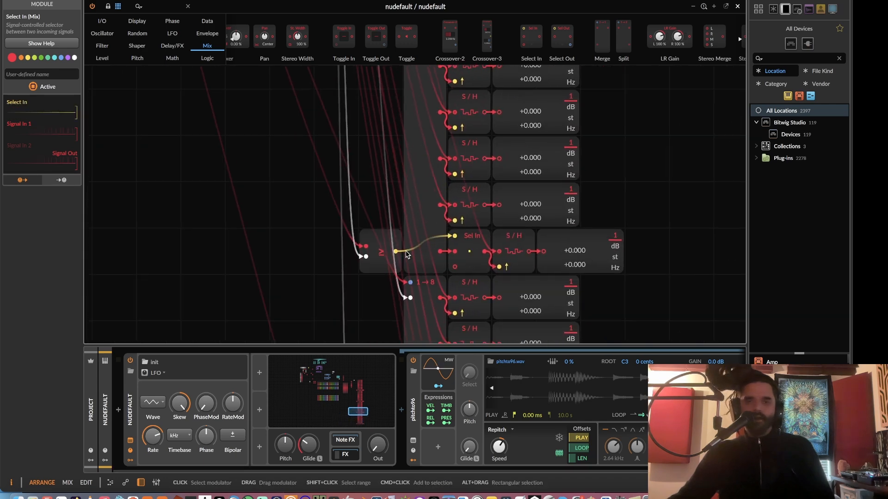
{"action": "scroll", "coordinate": [414, 199], "scroll_direction": "down", "scroll_amount": 5}
{"action": "left_click_drag", "start_coordinate": [418, 188], "coordinate": [447, 341]}
{"action": "left_click_drag", "start_coordinate": [461, 159], "coordinate": [459, 345]}
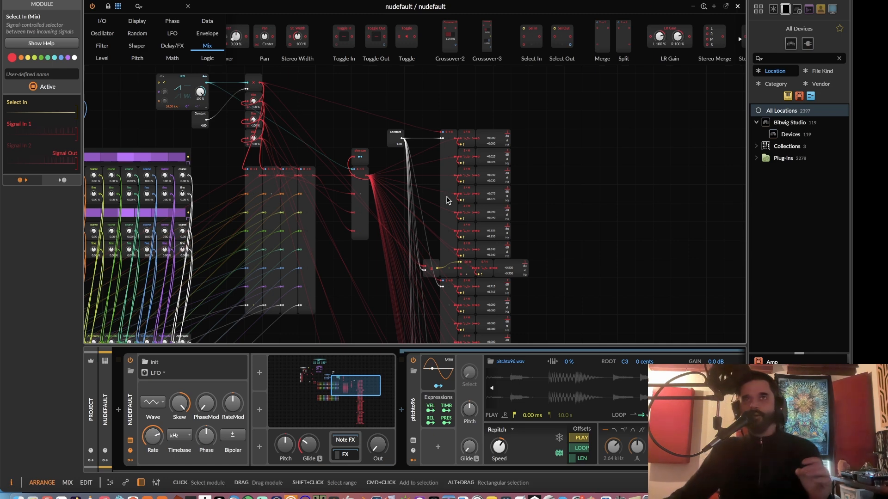
{"action": "scroll", "coordinate": [480, 231], "scroll_direction": "up", "scroll_amount": 3}
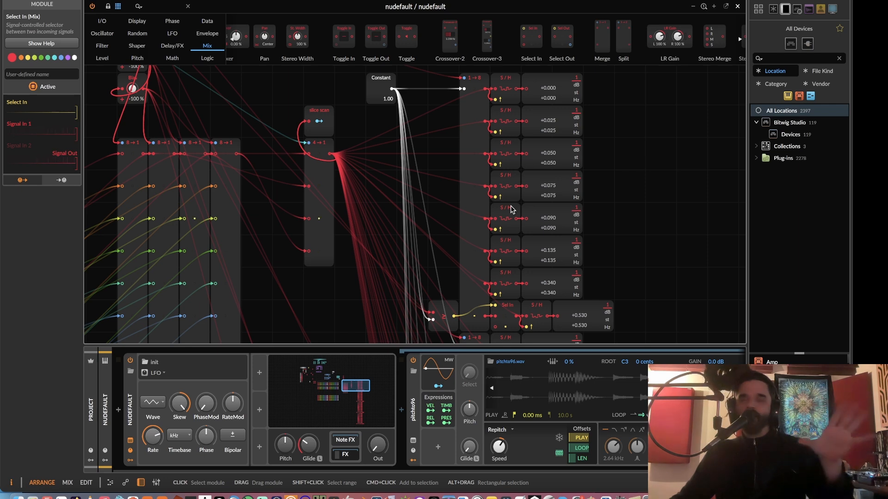
{"action": "scroll", "coordinate": [526, 194], "scroll_direction": "down", "scroll_amount": 3}
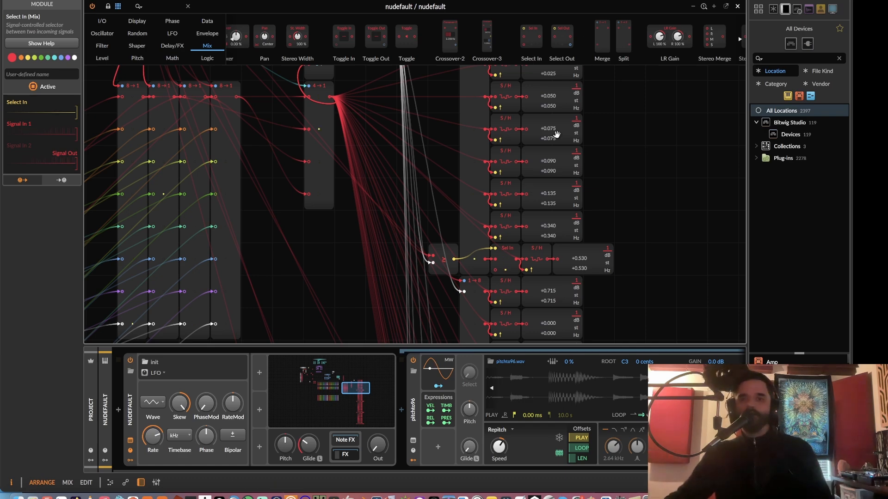
{"action": "scroll", "coordinate": [555, 135], "scroll_direction": "down", "scroll_amount": 5}
{"action": "left_click_drag", "start_coordinate": [546, 220], "coordinate": [549, 194]}
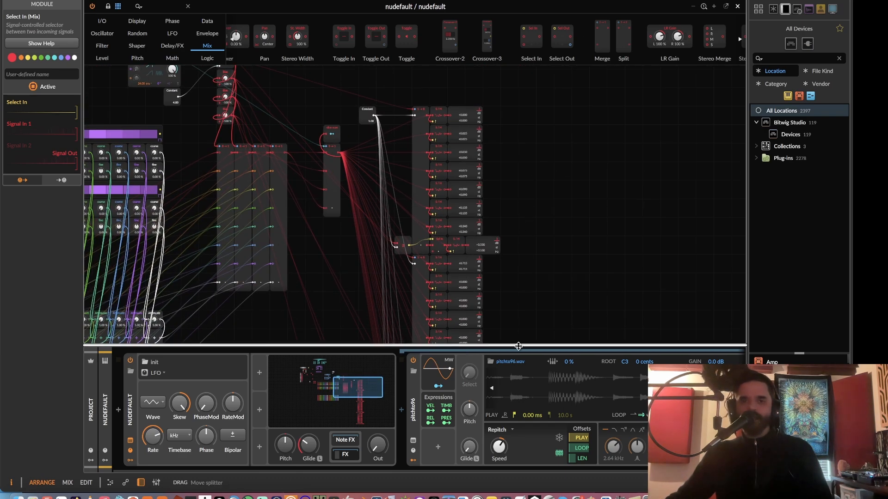
Enlarge the Grid editing area over the device chain to show more of the S/H column.
{"action": "left_click_drag", "start_coordinate": [518, 345], "coordinate": [526, 445]}
{"action": "left_click_drag", "start_coordinate": [523, 401], "coordinate": [471, 369]}
{"action": "scroll", "coordinate": [483, 288], "scroll_direction": "up", "scroll_amount": 2}
{"action": "scroll", "coordinate": [485, 289], "scroll_direction": "down", "scroll_amount": 2}
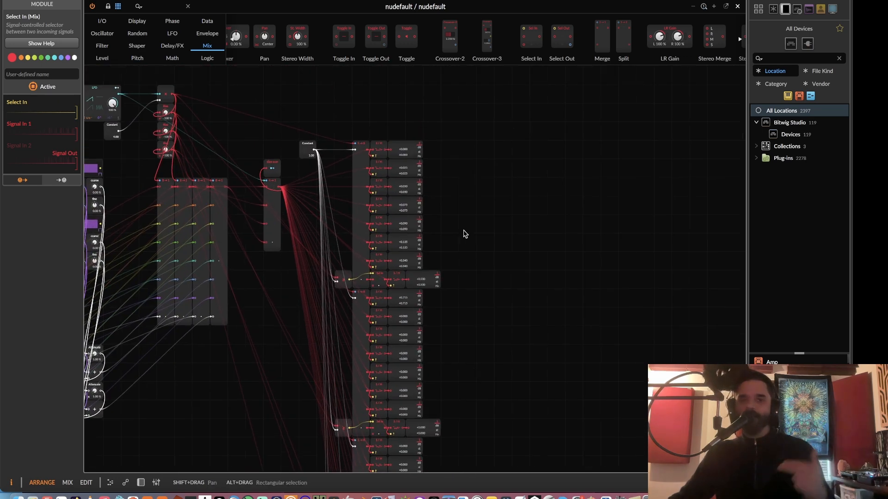
Add a Merge module with 8 in ports and Nearest interpolation, aligned with the first splitter beyond the Value Readouts.
{"action": "left_click_drag", "start_coordinate": [622, 22], "coordinate": [521, 172]}
{"action": "left_click_drag", "start_coordinate": [75, 119], "coordinate": [76, 85]}
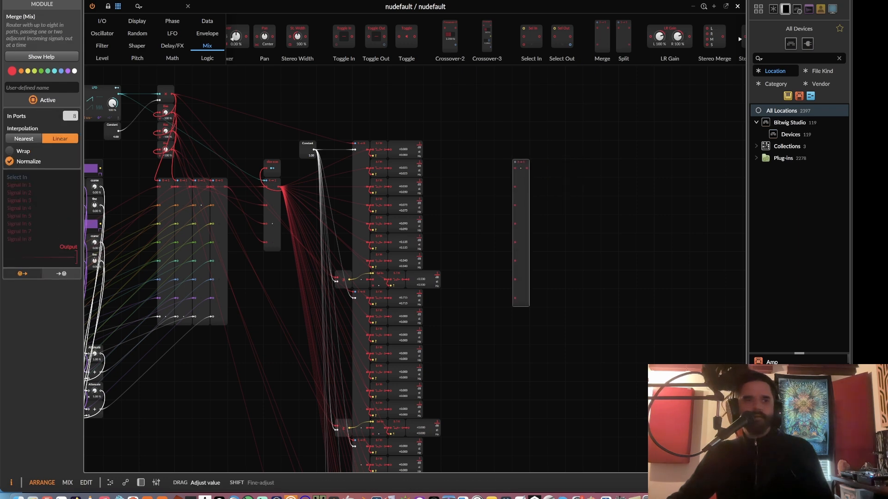
{"action": "left_click", "coordinate": [28, 140]}
{"action": "left_click_drag", "start_coordinate": [529, 212], "coordinate": [517, 192]}
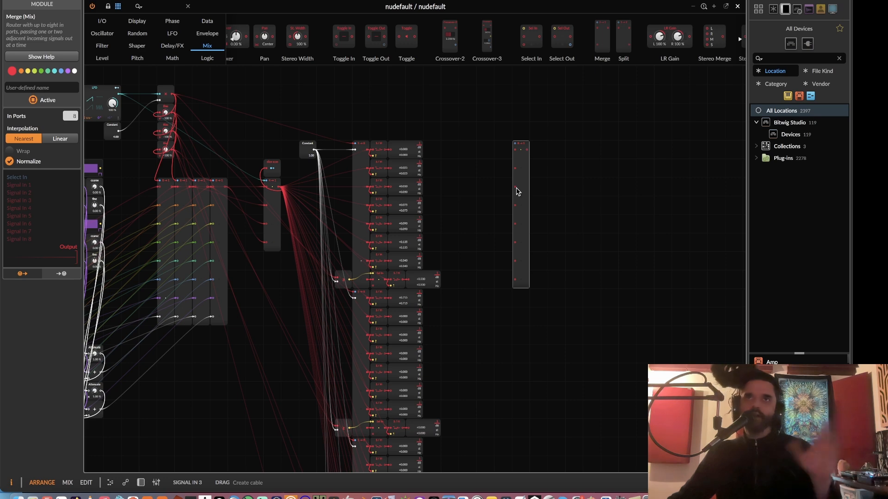
Duplicate the Merge module until four are stacked in one column, one alongside each splitter.
{"action": "key", "text": "super+d"}
{"action": "key", "text": "super+d"}
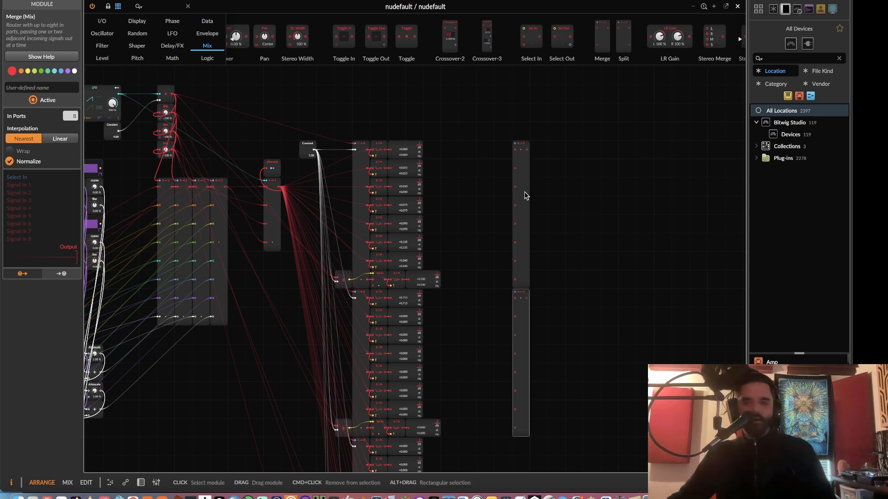
{"action": "scroll", "coordinate": [532, 206], "scroll_direction": "down", "scroll_amount": 5}
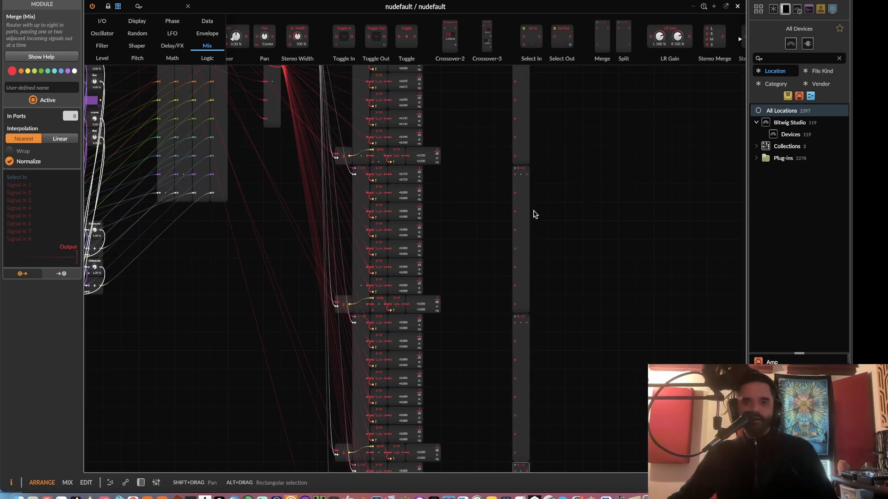
{"action": "scroll", "coordinate": [533, 232], "scroll_direction": "down", "scroll_amount": 5}
{"action": "scroll", "coordinate": [531, 222], "scroll_direction": "up", "scroll_amount": 10}
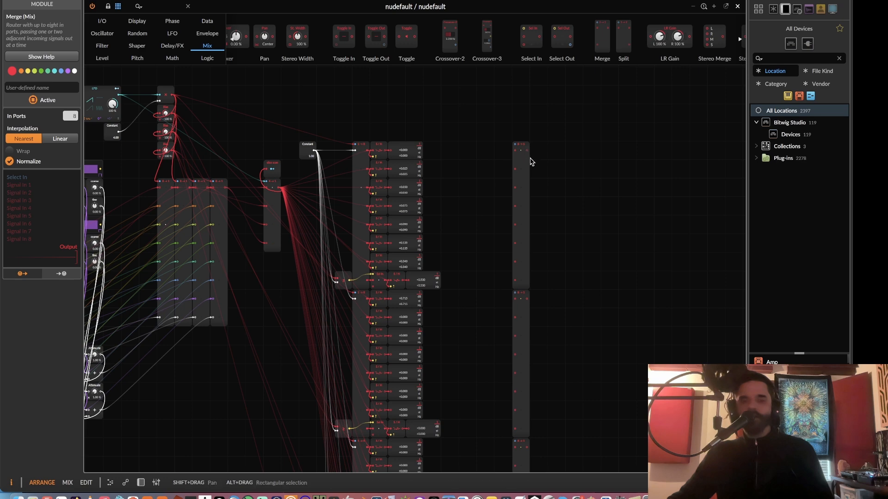
Examine the patch's signal path from the coarse knobs through the merges and Bias modules to the S/H rows and new Merge column.
{"action": "scroll", "coordinate": [462, 208], "scroll_direction": "up", "scroll_amount": 8}
{"action": "scroll", "coordinate": [462, 208], "scroll_direction": "right", "scroll_amount": 4}
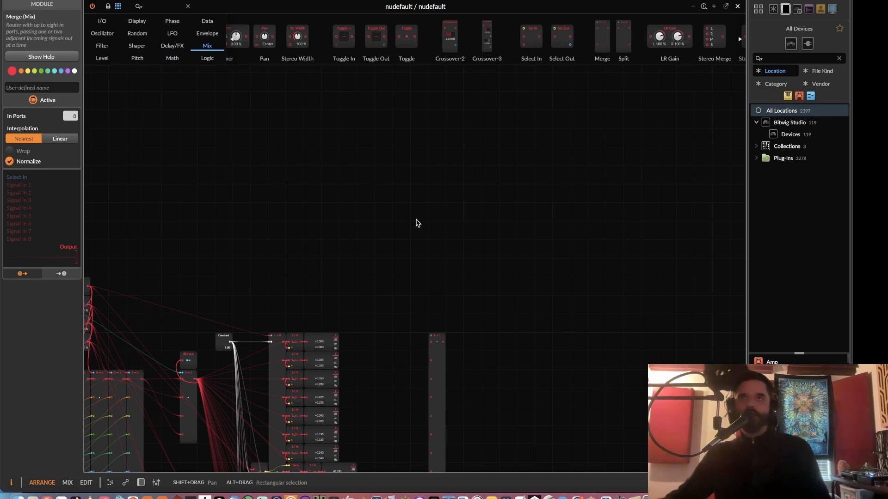
{"action": "scroll", "coordinate": [416, 221], "scroll_direction": "down", "scroll_amount": 10}
{"action": "scroll", "coordinate": [416, 222], "scroll_direction": "left", "scroll_amount": 7}
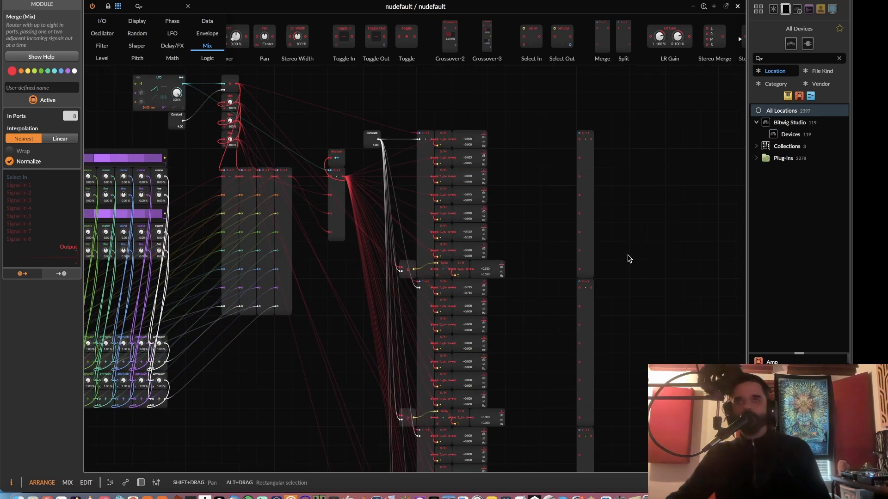
{"action": "left_click", "coordinate": [656, 250]}
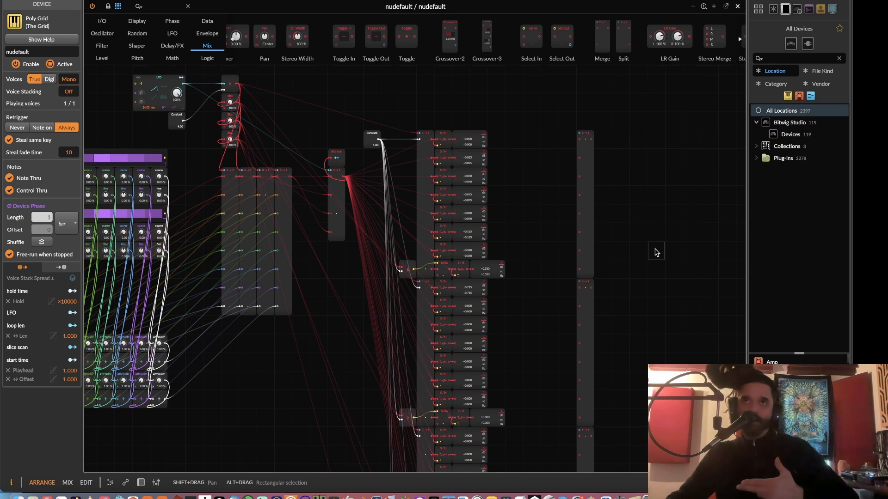
{"action": "left_click_drag", "start_coordinate": [576, 261], "coordinate": [624, 301]}
{"action": "left_click_drag", "start_coordinate": [621, 261], "coordinate": [683, 283]}
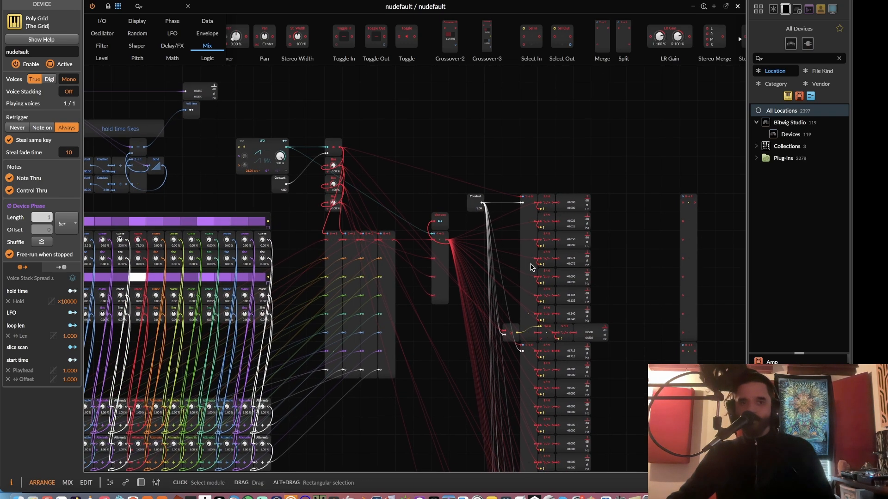
{"action": "left_click_drag", "start_coordinate": [406, 232], "coordinate": [488, 287]}
{"action": "left_click_drag", "start_coordinate": [392, 272], "coordinate": [220, 260]}
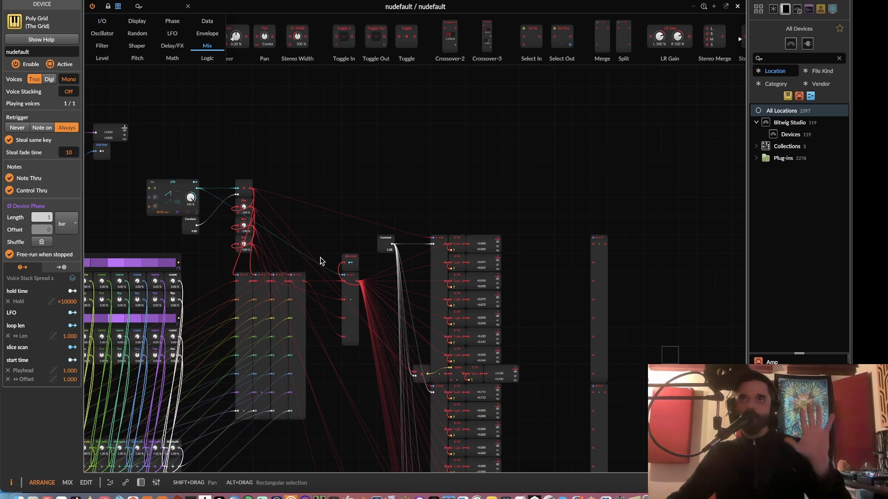
{"action": "left_click_drag", "start_coordinate": [377, 263], "coordinate": [464, 280]}
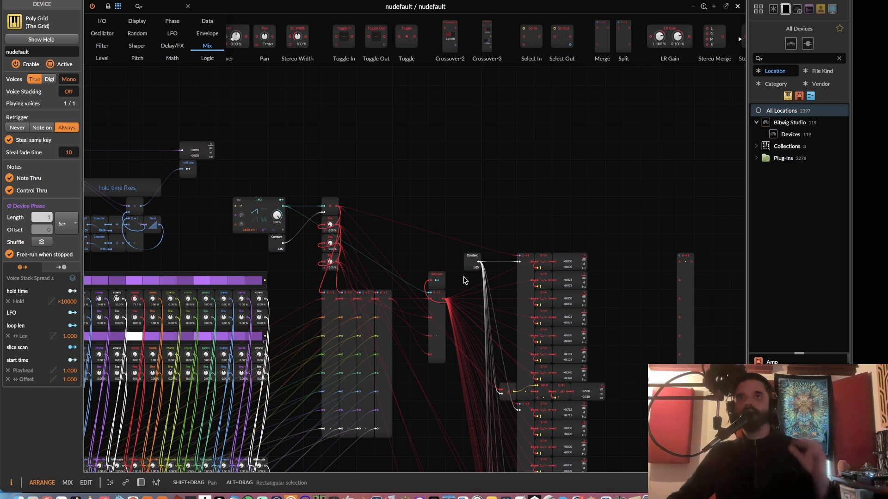
{"action": "left_click_drag", "start_coordinate": [277, 257], "coordinate": [410, 258]}
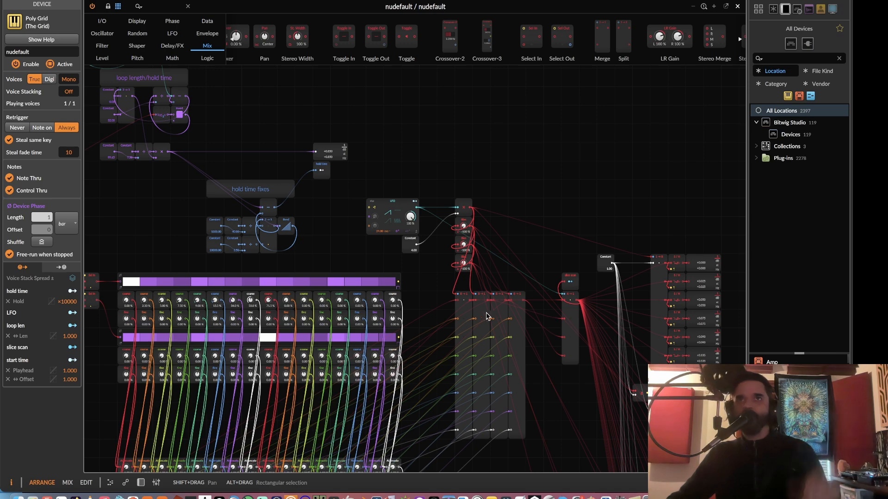
Examine the patch from the LFO and hold time sections back to the start time output in beat div slicing.
{"action": "scroll", "coordinate": [487, 317], "scroll_direction": "left", "scroll_amount": 10}
{"action": "scroll", "coordinate": [486, 317], "scroll_direction": "up", "scroll_amount": 2}
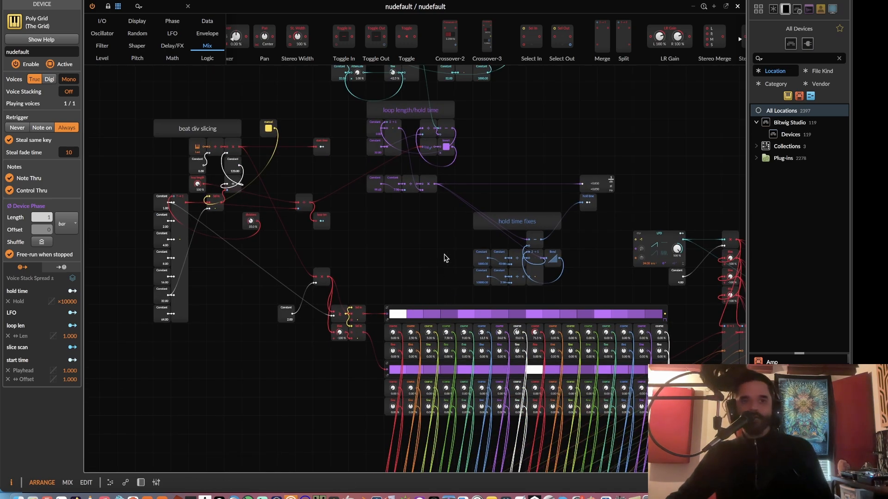
{"action": "scroll", "coordinate": [444, 258], "scroll_direction": "right", "scroll_amount": 6}
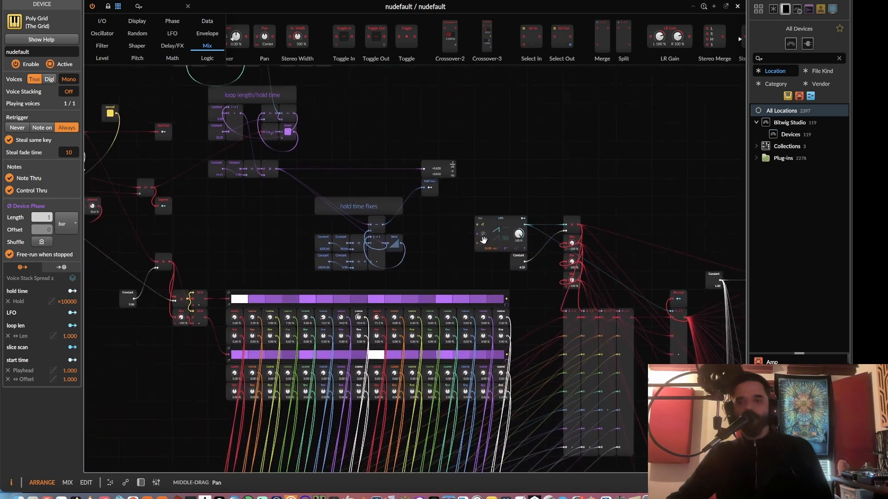
{"action": "left_click_drag", "start_coordinate": [484, 240], "coordinate": [539, 258]}
{"action": "left_click_drag", "start_coordinate": [426, 244], "coordinate": [437, 264]}
{"action": "left_click_drag", "start_coordinate": [339, 243], "coordinate": [254, 233]}
{"action": "left_click_drag", "start_coordinate": [470, 249], "coordinate": [354, 240]}
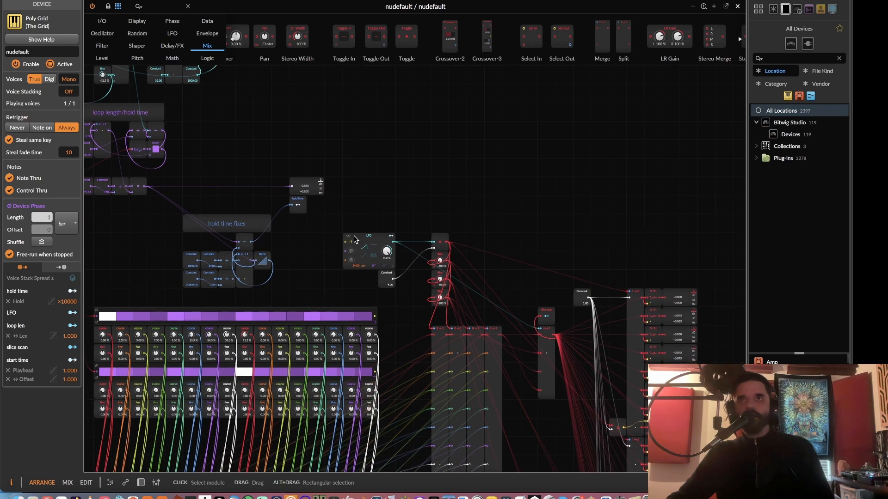
{"action": "scroll", "coordinate": [355, 239], "scroll_direction": "right", "scroll_amount": 6}
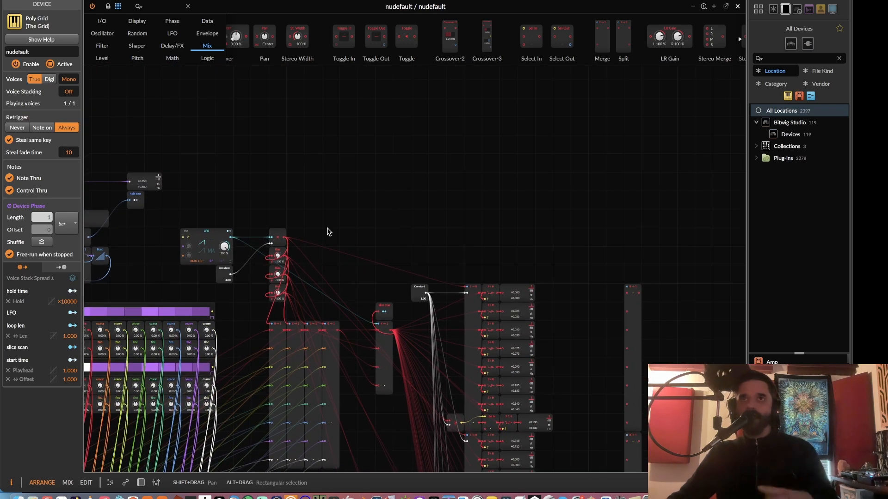
{"action": "left_click_drag", "start_coordinate": [327, 231], "coordinate": [505, 257]}
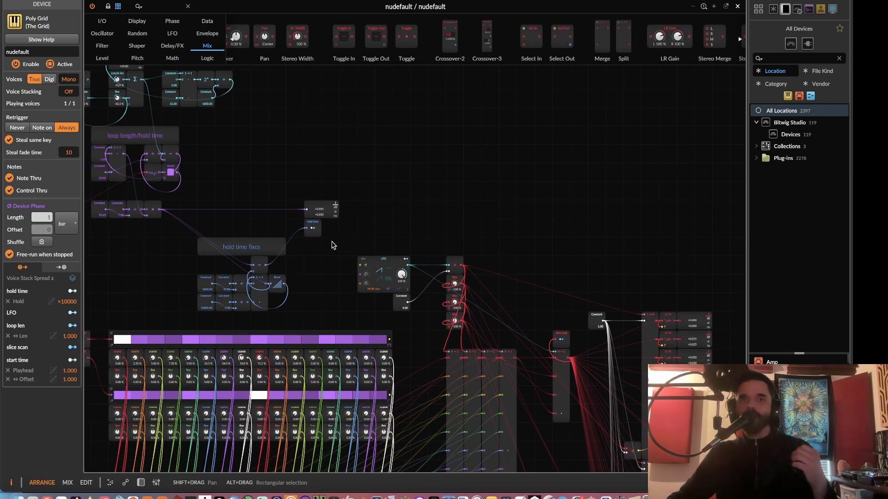
{"action": "left_click_drag", "start_coordinate": [333, 245], "coordinate": [567, 276]}
{"action": "left_click_drag", "start_coordinate": [210, 260], "coordinate": [358, 264]}
{"action": "scroll", "coordinate": [355, 269], "scroll_direction": "up", "scroll_amount": 4}
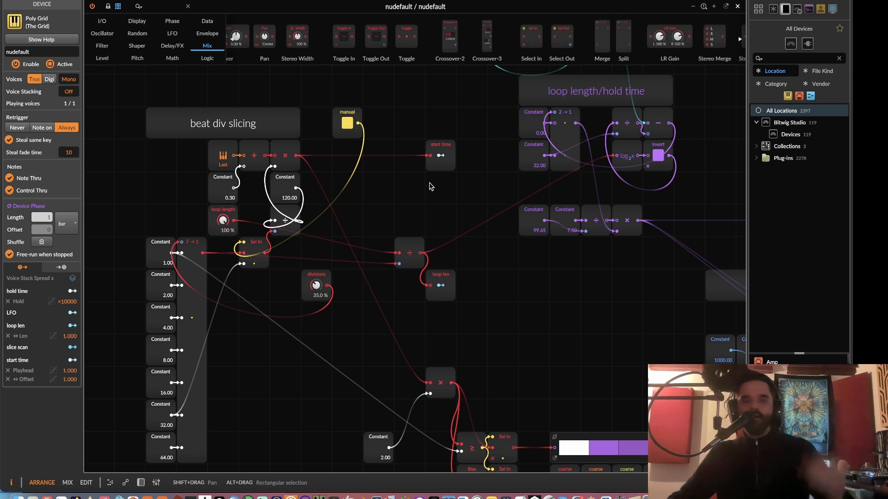
{"action": "left_click", "coordinate": [446, 147]}
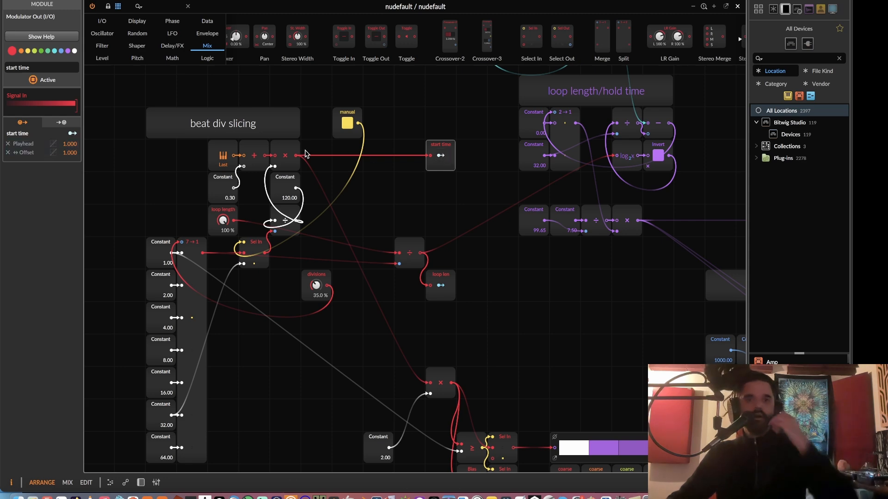
{"action": "left_click_drag", "start_coordinate": [428, 190], "coordinate": [251, 174]}
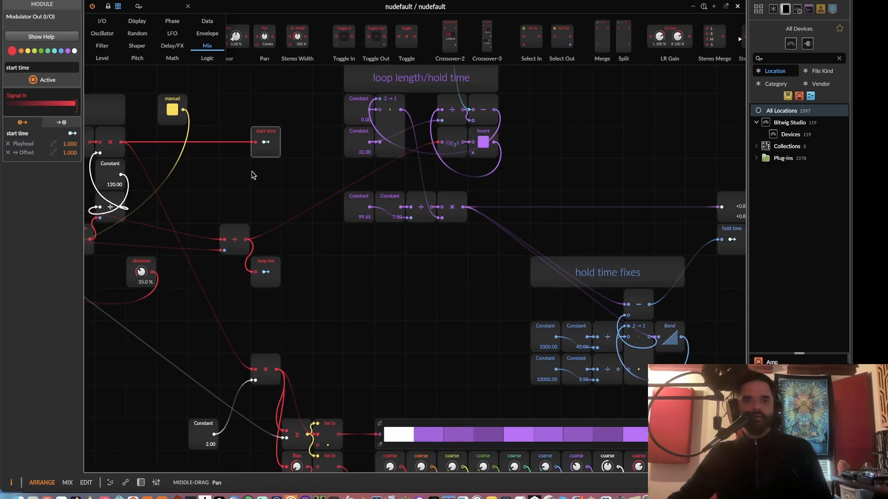
{"action": "left_click_drag", "start_coordinate": [265, 122], "coordinate": [397, 148]}
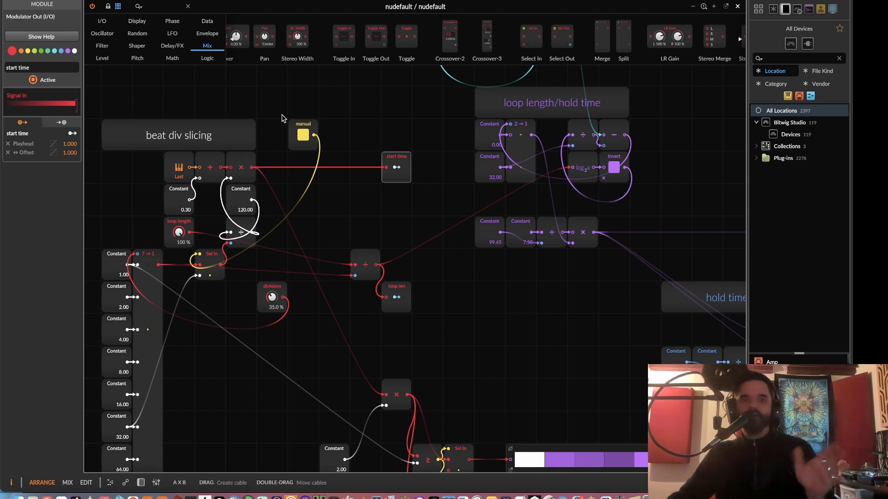
Add a Multiply module near the Merge column, fed by the beat div slicing start time signal and a Constant of 4.00.
{"action": "left_click", "coordinate": [173, 59]}
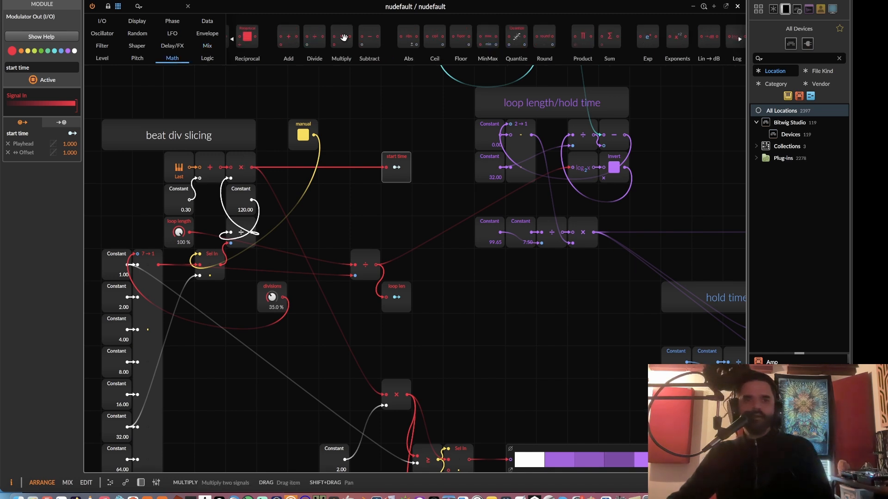
{"action": "left_click_drag", "start_coordinate": [341, 37], "coordinate": [252, 168]}
{"action": "left_click_drag", "start_coordinate": [390, 249], "coordinate": [61, 166]}
{"action": "left_click_drag", "start_coordinate": [192, 204], "coordinate": [663, 208]}
{"action": "left_click_drag", "start_coordinate": [663, 207], "coordinate": [498, 155]}
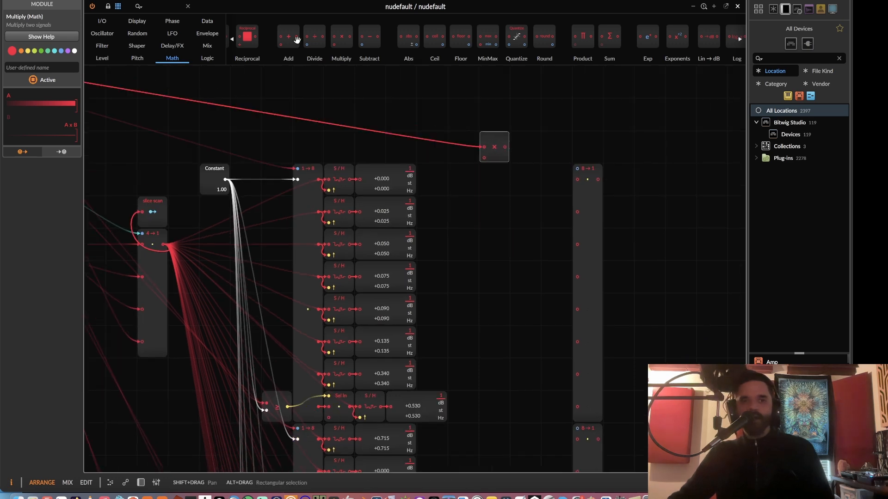
{"action": "scroll", "coordinate": [275, 37], "scroll_direction": "up", "scroll_amount": 2}
{"action": "left_click_drag", "start_coordinate": [251, 36], "coordinate": [473, 135]}
{"action": "scroll", "coordinate": [541, 160], "scroll_direction": "down", "scroll_amount": 2}
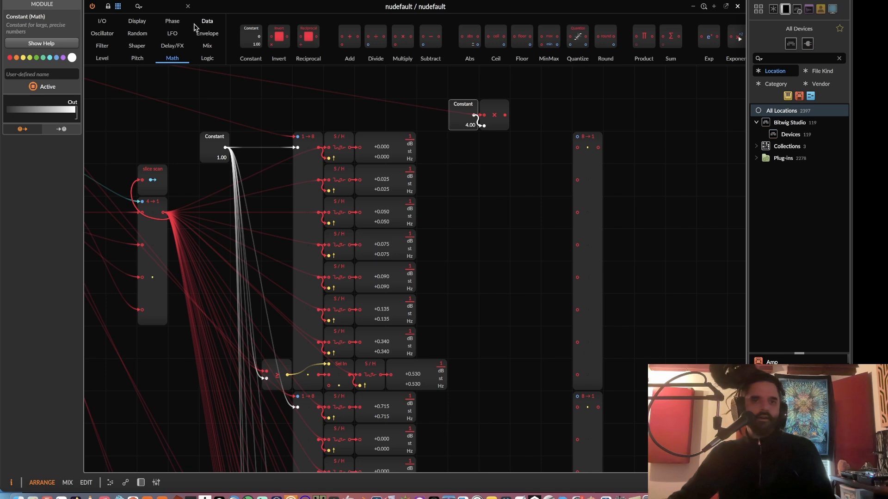
Chain three Bias modules set to -100 % below the Multiply module, feeding the first from its output.
{"action": "type", "text": "bias"}
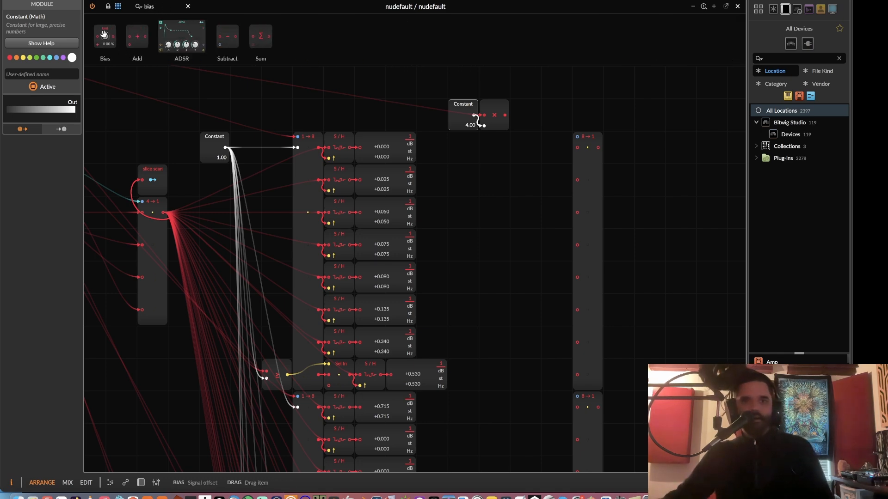
{"action": "left_click_drag", "start_coordinate": [105, 36], "coordinate": [497, 149]}
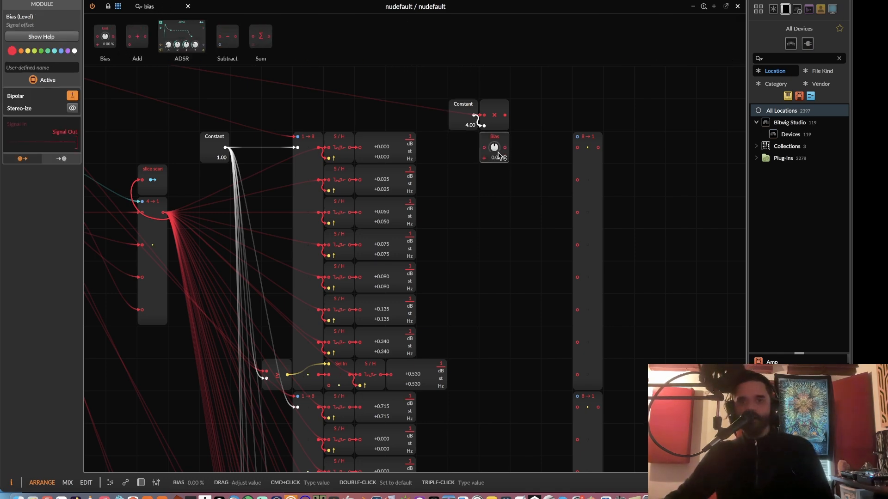
{"action": "left_click_drag", "start_coordinate": [505, 115], "coordinate": [484, 213]}
{"action": "key", "text": "super+d"}
{"action": "key", "text": "super+d"}
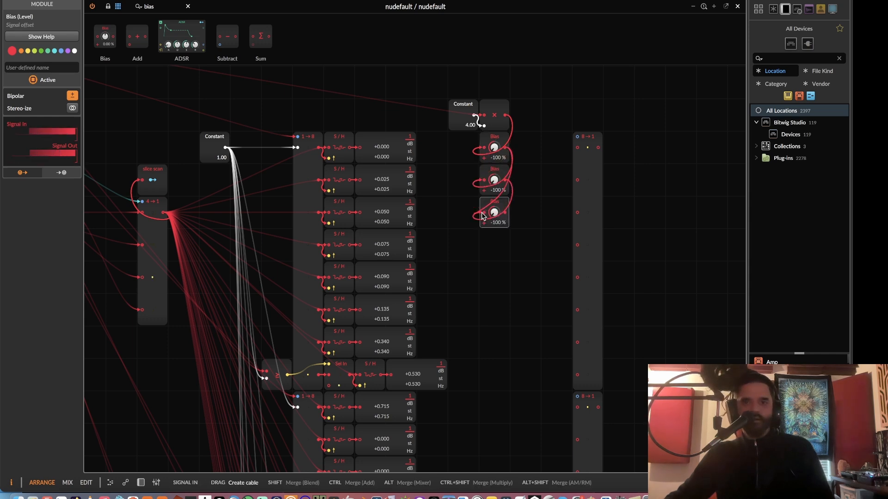
Patch the Multiply output to the first Merge's Select In and the first Bias output to the second Merge's.
{"action": "left_click_drag", "start_coordinate": [493, 252], "coordinate": [577, 136]}
{"action": "left_click", "coordinate": [505, 150]}
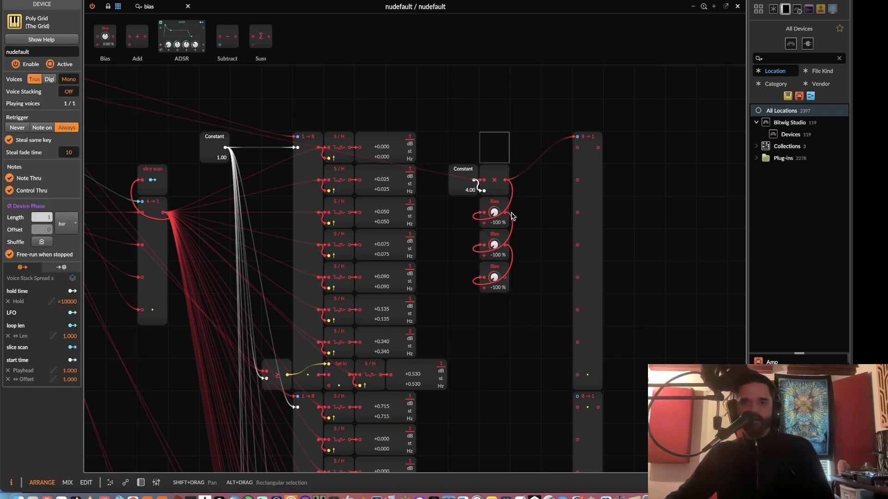
{"action": "mouse_move", "coordinate": [510, 213]}
{"action": "left_mouse_down"}
{"action": "mouse_move", "coordinate": [575, 386]}
{"action": "mouse_move", "coordinate": [505, 213]}
{"action": "left_mouse_up"}
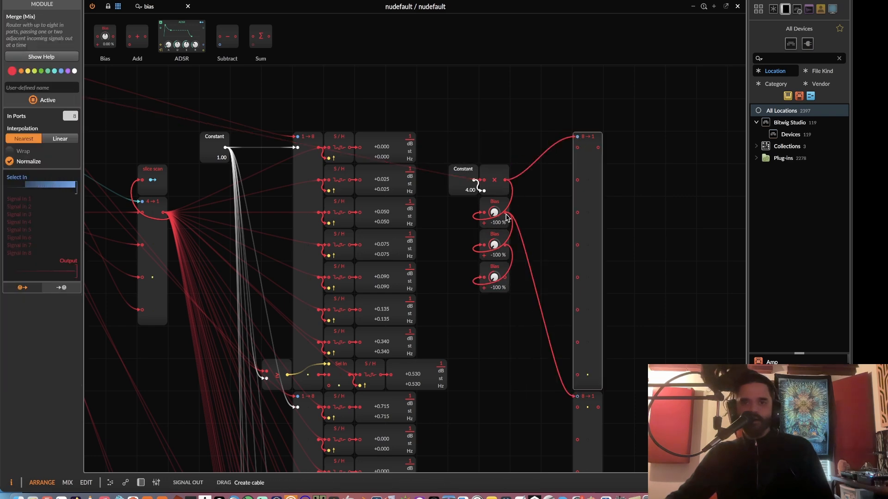
Move the Constant, Multiply and three Bias modules down as a group, alongside the second Merge.
{"action": "left_click_drag", "start_coordinate": [502, 147], "coordinate": [462, 305]}
{"action": "scroll", "coordinate": [461, 232], "scroll_direction": "down", "scroll_amount": 6}
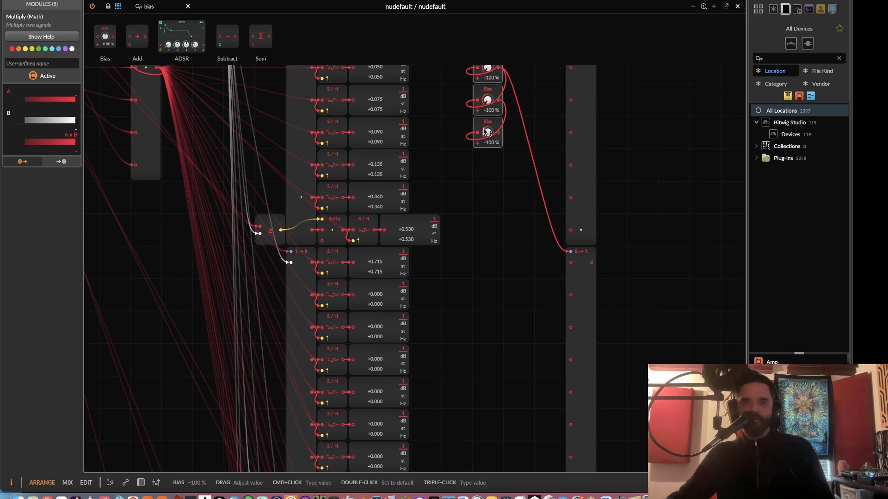
{"action": "left_click_drag", "start_coordinate": [495, 142], "coordinate": [500, 435]}
{"action": "scroll", "coordinate": [499, 323], "scroll_direction": "down", "scroll_amount": 7}
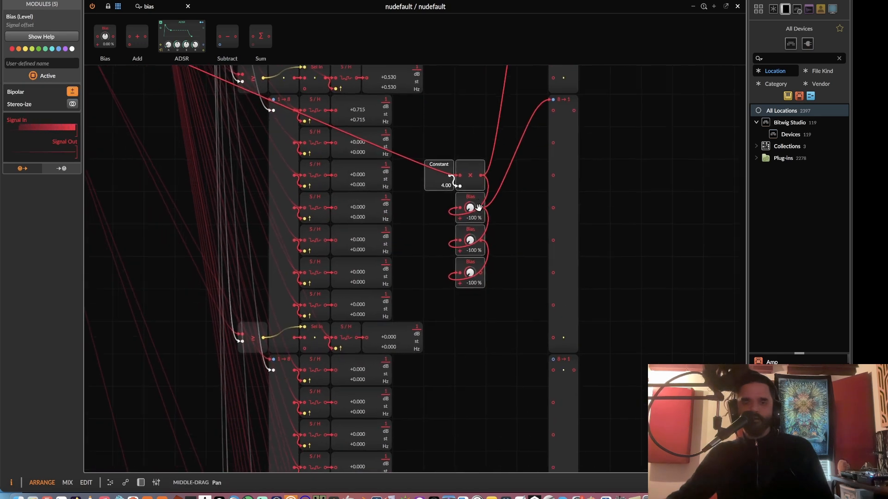
Patch the second Bias output to the third Merge's Select In and the third Bias output to the fourth Merge's.
{"action": "left_click_drag", "start_coordinate": [481, 231], "coordinate": [552, 351]}
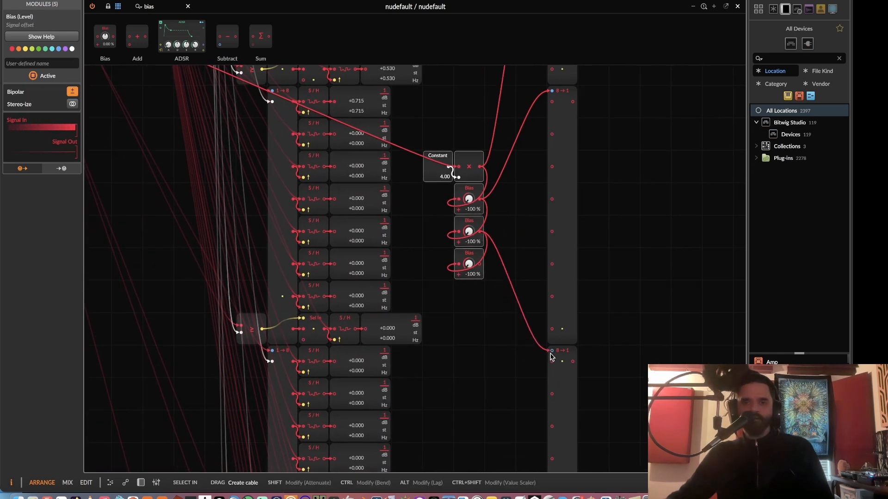
{"action": "scroll", "coordinate": [508, 275], "scroll_direction": "down", "scroll_amount": 1}
{"action": "left_click_drag", "start_coordinate": [508, 275], "coordinate": [491, 188]}
{"action": "left_click_drag", "start_coordinate": [461, 147], "coordinate": [533, 373]}
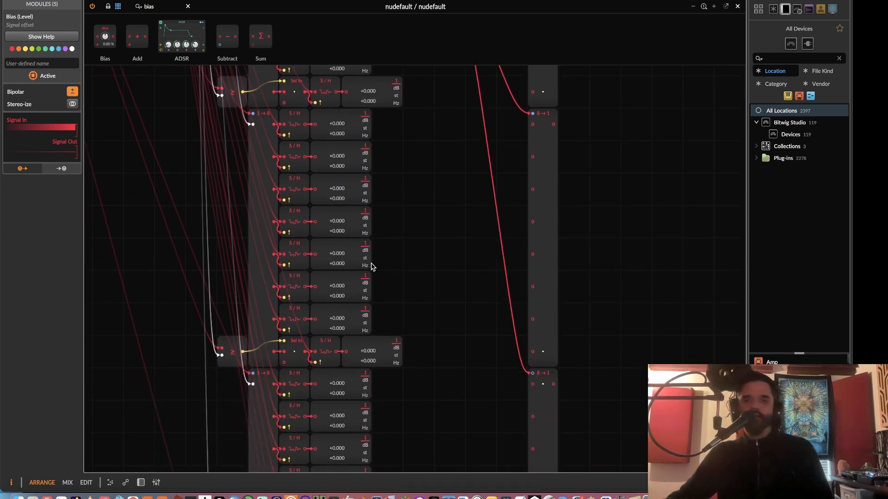
Examine the signal path from the Attenuate rows and first merges through the splitters and S/H rows to the Merge column.
{"action": "scroll", "coordinate": [369, 272], "scroll_direction": "up", "scroll_amount": 4}
{"action": "scroll", "coordinate": [369, 273], "scroll_direction": "left", "scroll_amount": 1}
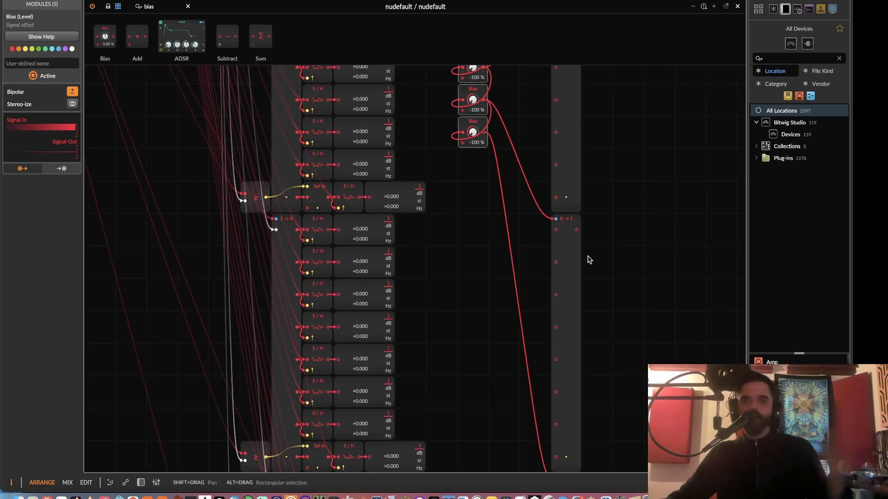
{"action": "left_click_drag", "start_coordinate": [587, 257], "coordinate": [617, 389]}
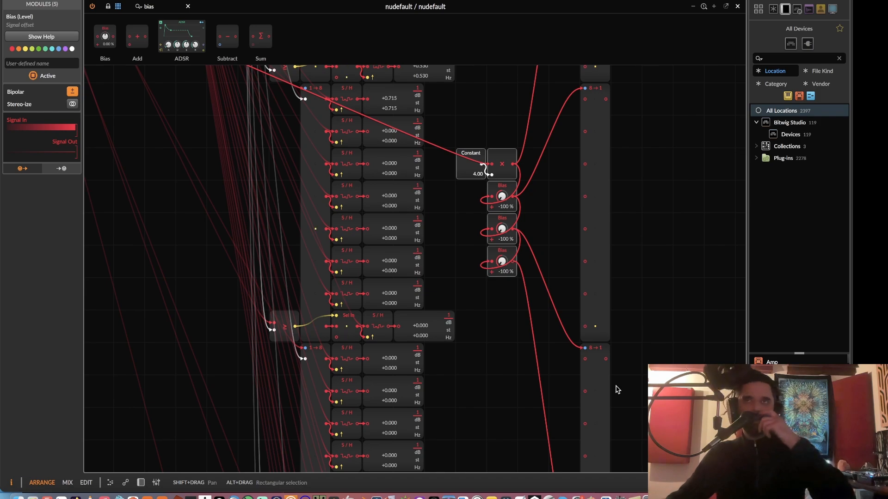
{"action": "scroll", "coordinate": [617, 387], "scroll_direction": "up", "scroll_amount": 2}
{"action": "scroll", "coordinate": [617, 386], "scroll_direction": "left", "scroll_amount": 3}
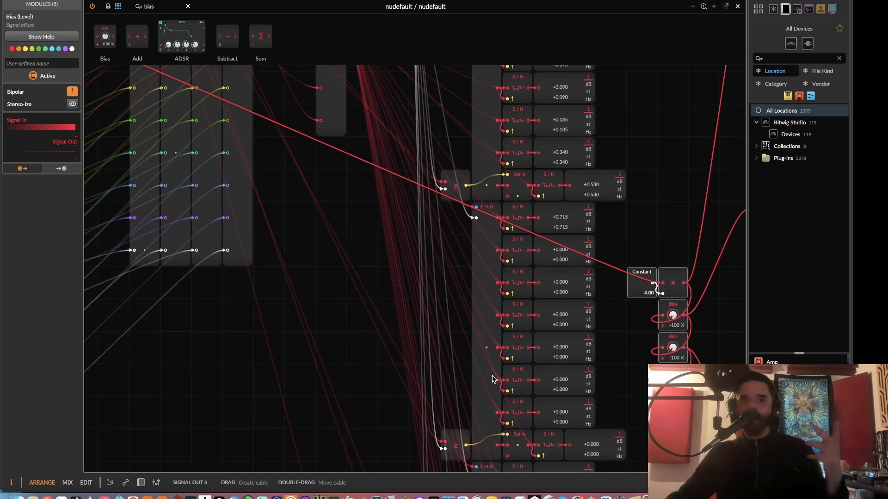
{"action": "left_click_drag", "start_coordinate": [492, 380], "coordinate": [564, 420]}
{"action": "scroll", "coordinate": [454, 366], "scroll_direction": "left", "scroll_amount": 10}
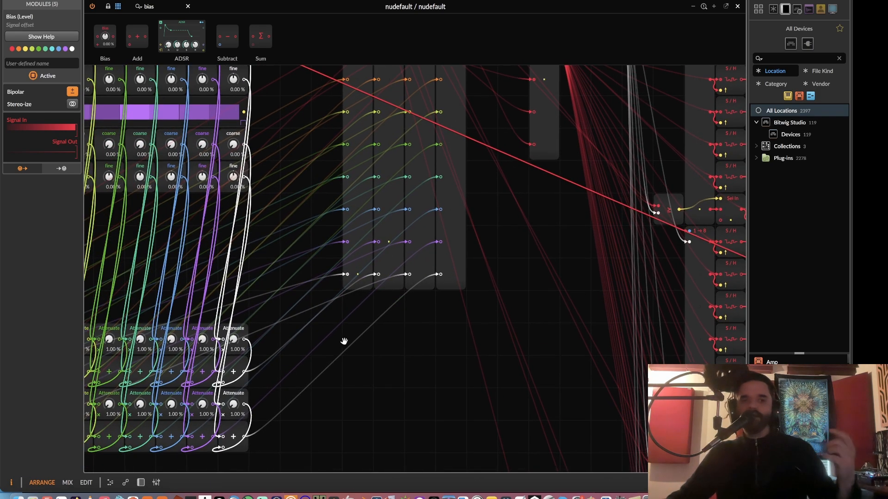
{"action": "scroll", "coordinate": [374, 302], "scroll_direction": "left", "scroll_amount": 3}
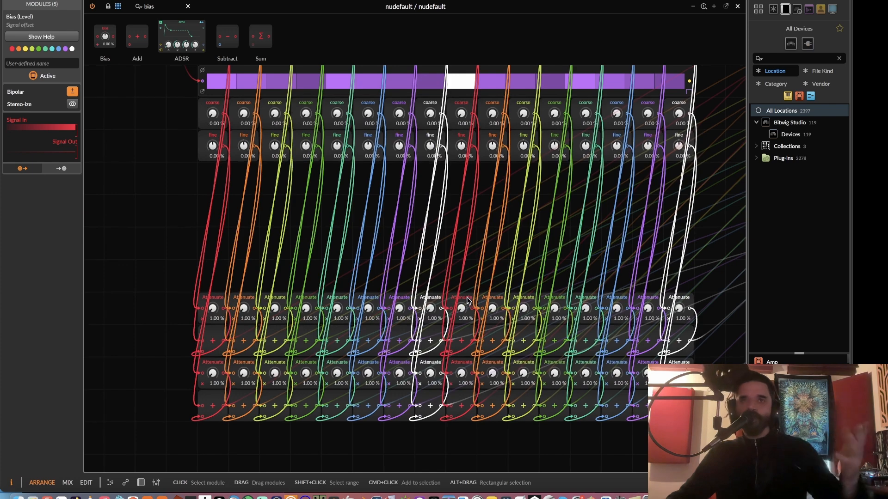
{"action": "left_click_drag", "start_coordinate": [734, 308], "coordinate": [356, 308]}
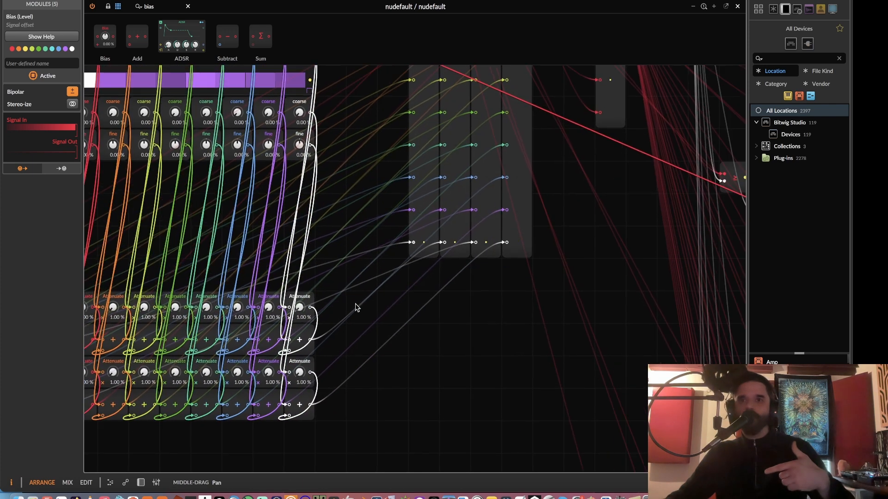
{"action": "left_click_drag", "start_coordinate": [547, 284], "coordinate": [281, 361]}
{"action": "left_click_drag", "start_coordinate": [593, 270], "coordinate": [206, 299]}
{"action": "left_click_drag", "start_coordinate": [405, 293], "coordinate": [442, 380]}
{"action": "left_click_drag", "start_coordinate": [343, 313], "coordinate": [511, 248]}
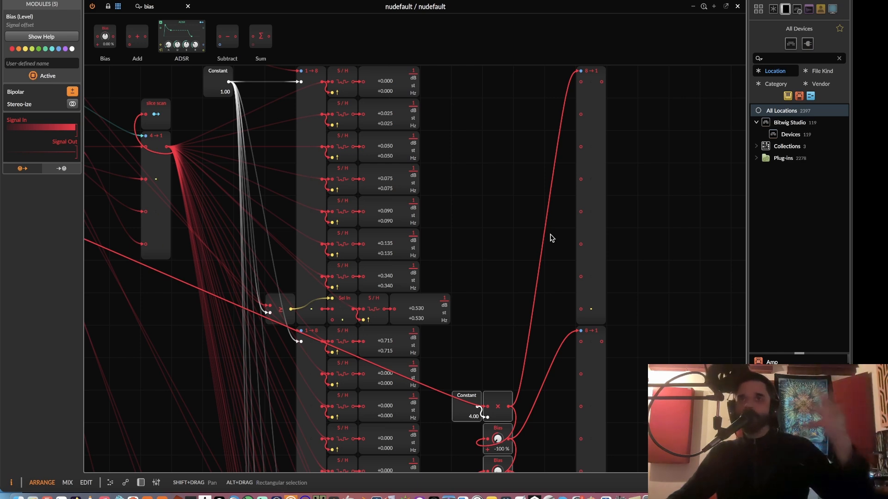
Move the Constant, Multiply and Bias group up above the top of the Merge column.
{"action": "left_click_drag", "start_coordinate": [664, 323], "coordinate": [615, 213]}
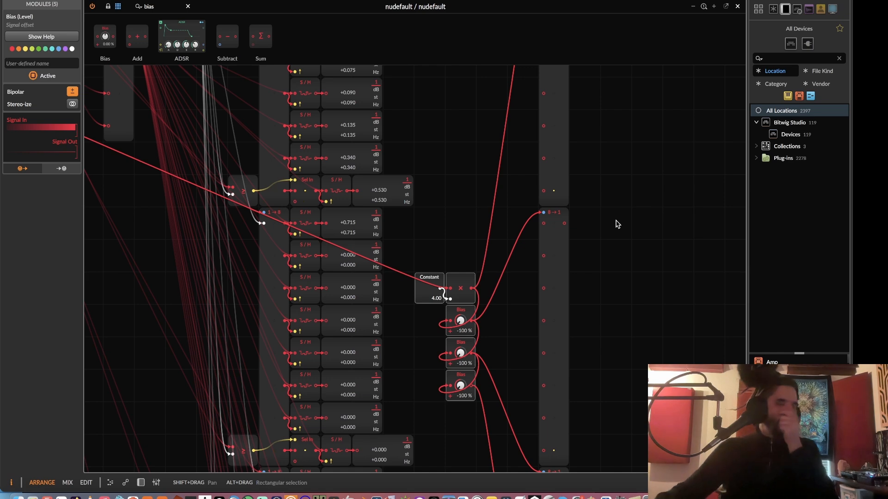
{"action": "scroll", "coordinate": [610, 208], "scroll_direction": "down", "scroll_amount": 3}
{"action": "left_click_drag", "start_coordinate": [566, 196], "coordinate": [565, 231]}
{"action": "mouse_move", "coordinate": [460, 309]}
{"action": "left_mouse_down"}
{"action": "mouse_move", "coordinate": [464, 192]}
{"action": "mouse_move", "coordinate": [469, 318]}
{"action": "left_mouse_up"}
{"action": "left_click_drag", "start_coordinate": [448, 287], "coordinate": [431, 401]}
{"action": "left_click_drag", "start_coordinate": [421, 319], "coordinate": [443, 78]}
{"action": "left_click", "coordinate": [509, 250]}
{"action": "left_click", "coordinate": [501, 250]}
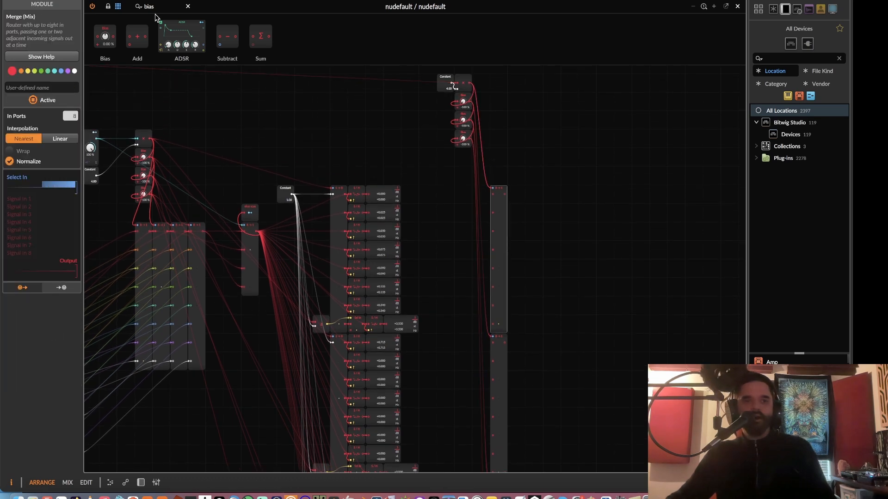
Add a Merge module with 4 in ports and Nearest interpolation beyond the column of 8-port Merges.
{"action": "left_click", "coordinate": [188, 6]}
{"action": "left_click", "coordinate": [207, 45]}
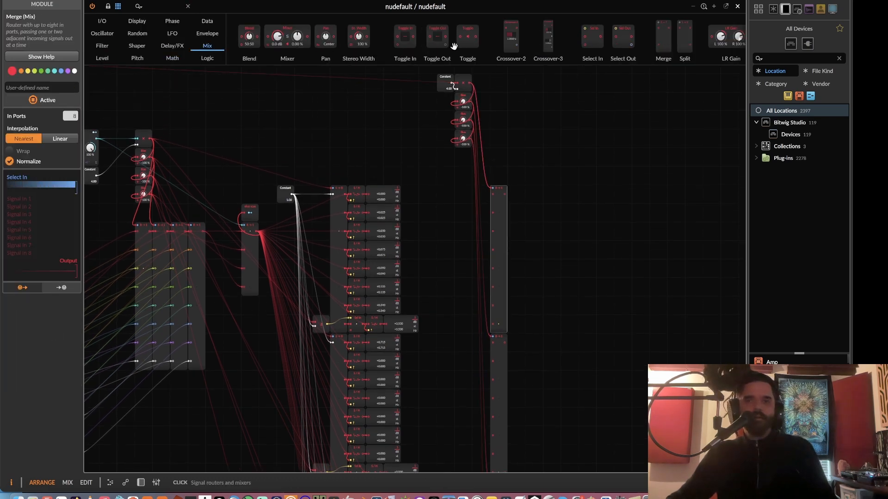
{"action": "left_click_drag", "start_coordinate": [664, 37], "coordinate": [552, 296]}
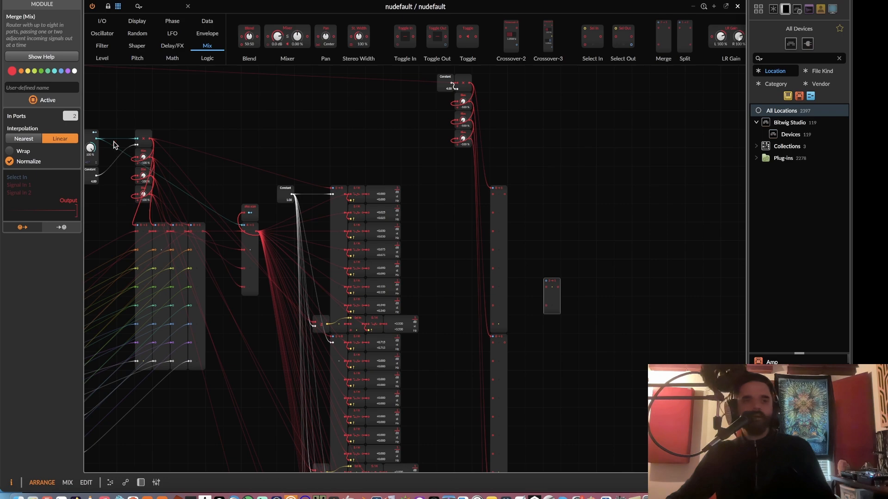
{"action": "left_click", "coordinate": [27, 140]}
{"action": "left_click_drag", "start_coordinate": [71, 116], "coordinate": [71, 106]}
Patch the beat div slicing start time multiplier's output to the new 4-port Merge's Select In.
{"action": "left_click_drag", "start_coordinate": [546, 281], "coordinate": [565, 137]}
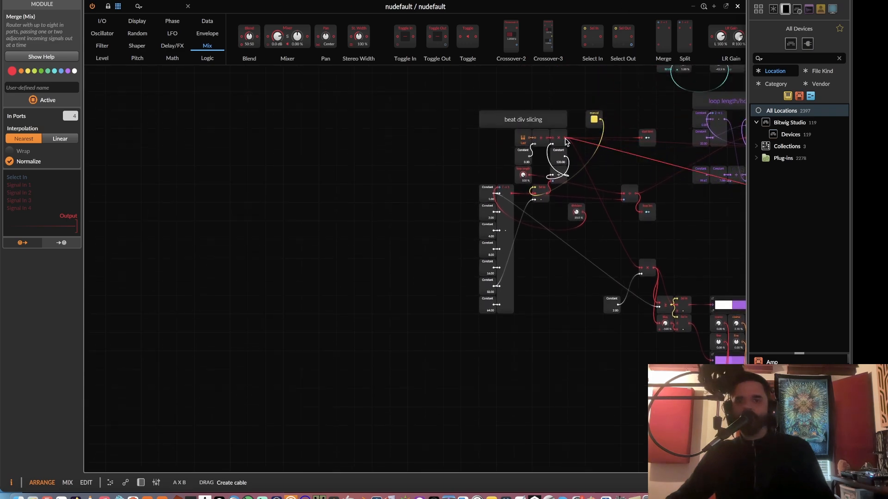
{"action": "scroll", "coordinate": [622, 158], "scroll_direction": "right", "scroll_amount": 20}
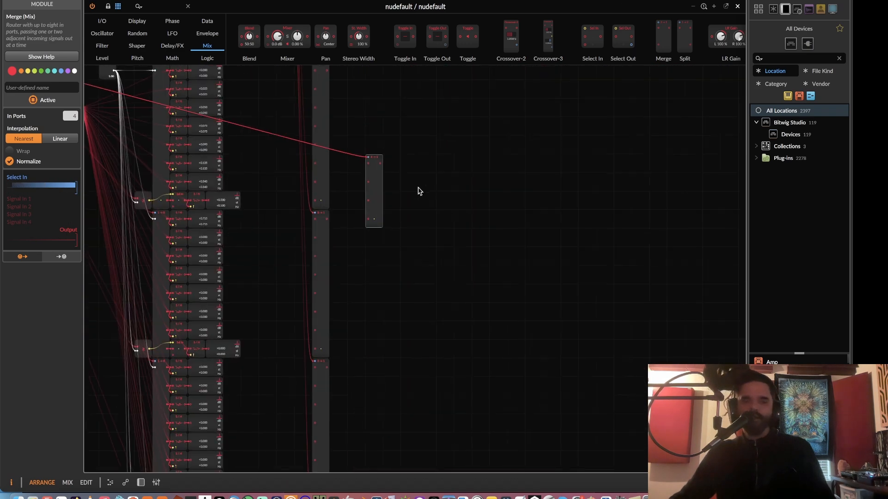
{"action": "key", "text": "plus"}
{"action": "left_click_drag", "start_coordinate": [384, 207], "coordinate": [535, 305]}
{"action": "key", "text": "plus"}
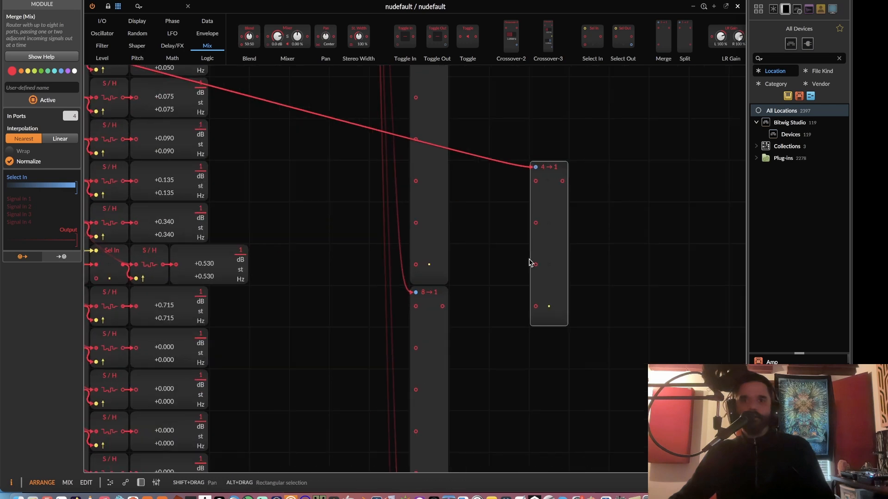
Trace the start time signal from the beat div slicing multiplier across the patch to the 4-port Merge.
{"action": "left_click_drag", "start_coordinate": [485, 267], "coordinate": [422, 297]}
{"action": "key", "text": "minus"}
{"action": "left_click_drag", "start_coordinate": [467, 270], "coordinate": [489, 230]}
{"action": "left_click_drag", "start_coordinate": [299, 161], "coordinate": [510, 274]}
{"action": "left_click_drag", "start_coordinate": [278, 196], "coordinate": [573, 278]}
{"action": "left_click_drag", "start_coordinate": [100, 168], "coordinate": [504, 280]}
{"action": "left_click_drag", "start_coordinate": [287, 211], "coordinate": [511, 308]}
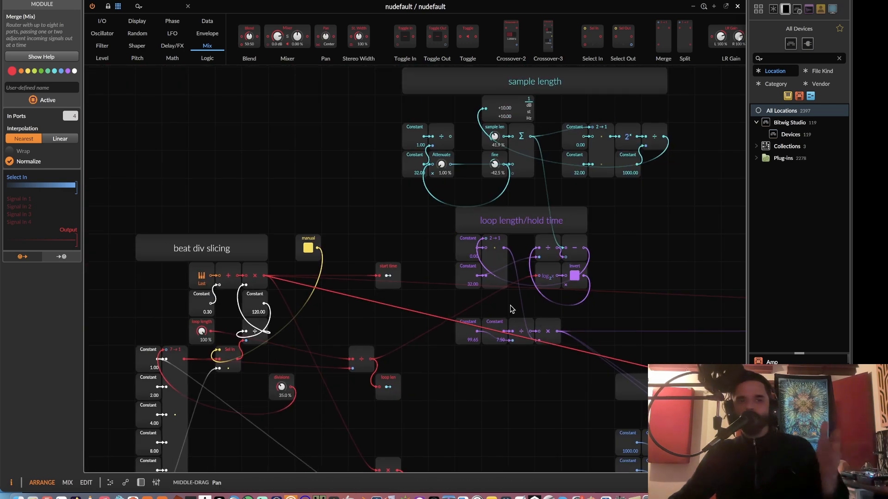
{"action": "left_click", "coordinate": [393, 270]}
{"action": "left_click", "coordinate": [259, 272]}
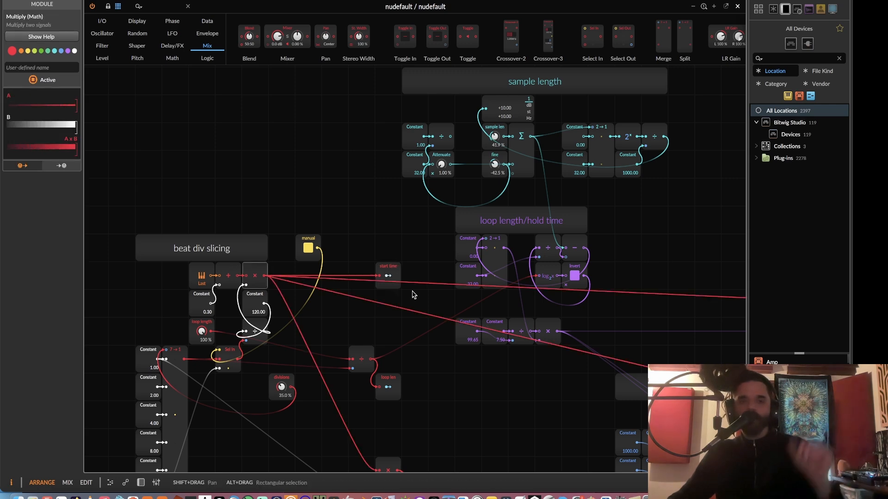
{"action": "scroll", "coordinate": [248, 293], "scroll_direction": "right", "scroll_amount": 5}
{"action": "scroll", "coordinate": [249, 293], "scroll_direction": "down", "scroll_amount": 2}
{"action": "left_click_drag", "start_coordinate": [336, 271], "coordinate": [96, 193]}
{"action": "left_click_drag", "start_coordinate": [549, 238], "coordinate": [199, 103]}
{"action": "left_click_drag", "start_coordinate": [490, 178], "coordinate": [190, 129]}
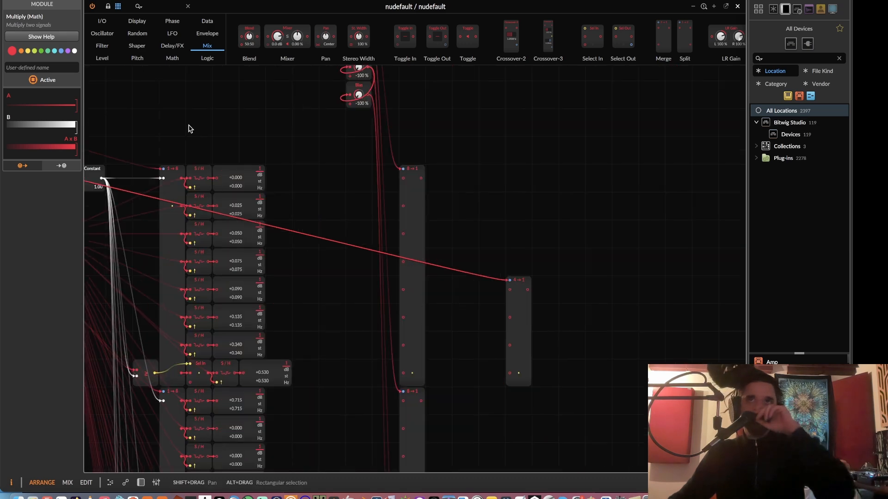
Patch the outputs of the first three 8-port Merges into the first three signal inputs of the 4-port Merge.
{"action": "mouse_move", "coordinate": [558, 196]}
{"action": "left_mouse_down"}
{"action": "mouse_move", "coordinate": [421, 168]}
{"action": "mouse_move", "coordinate": [507, 178]}
{"action": "mouse_move", "coordinate": [515, 170]}
{"action": "left_mouse_up"}
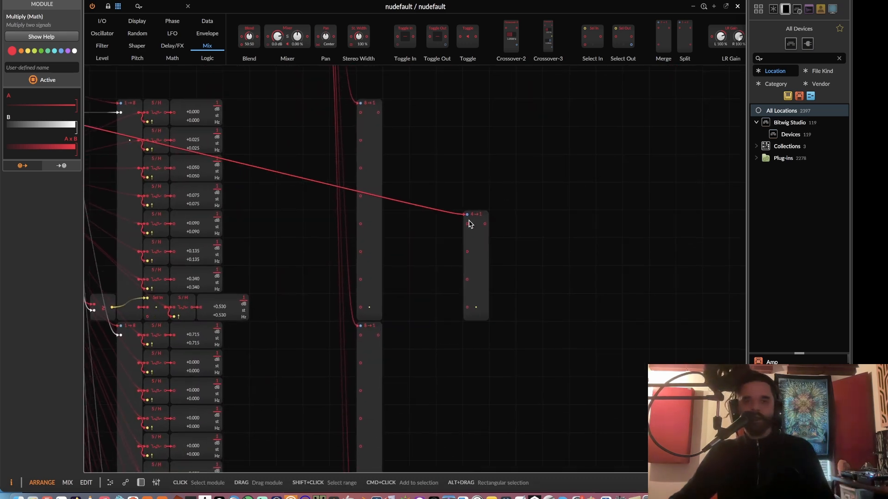
{"action": "left_click_drag", "start_coordinate": [467, 224], "coordinate": [378, 113]}
{"action": "left_click_drag", "start_coordinate": [466, 252], "coordinate": [380, 340]}
{"action": "left_click_drag", "start_coordinate": [454, 278], "coordinate": [377, 298]}
Move the 4-port Merge lower and closer to the 8-port column, and patch the fourth 8-port Merge's output into its Signal In 4.
{"action": "scroll", "coordinate": [407, 279], "scroll_direction": "up", "scroll_amount": 4}
{"action": "left_click_drag", "start_coordinate": [478, 185], "coordinate": [443, 402]}
{"action": "scroll", "coordinate": [443, 361], "scroll_direction": "down", "scroll_amount": 5}
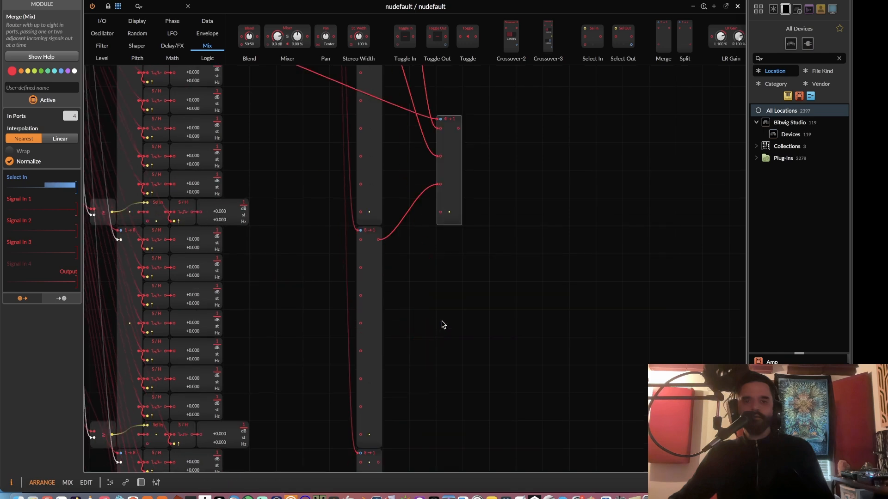
{"action": "left_click_drag", "start_coordinate": [440, 212], "coordinate": [378, 457]}
Examine the signal path from the step sequencer knobs through the first merges and S/H rows to the final 4-port Merge.
{"action": "scroll", "coordinate": [423, 291], "scroll_direction": "up", "scroll_amount": 5}
{"action": "scroll", "coordinate": [561, 257], "scroll_direction": "down", "scroll_amount": 3}
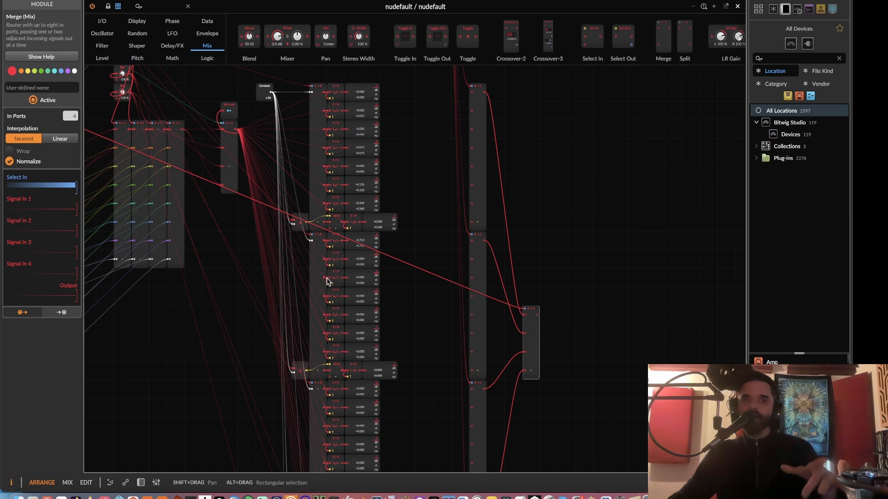
{"action": "left_click_drag", "start_coordinate": [219, 278], "coordinate": [347, 313]}
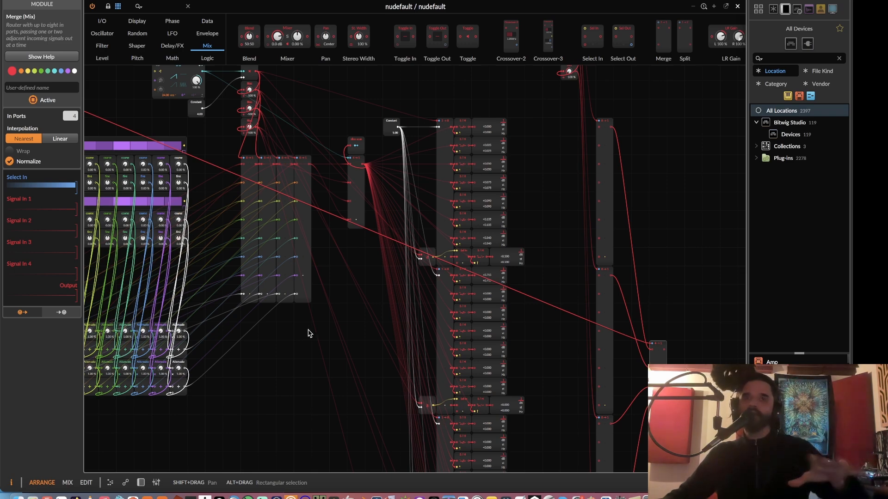
{"action": "left_click_drag", "start_coordinate": [211, 441], "coordinate": [536, 434]}
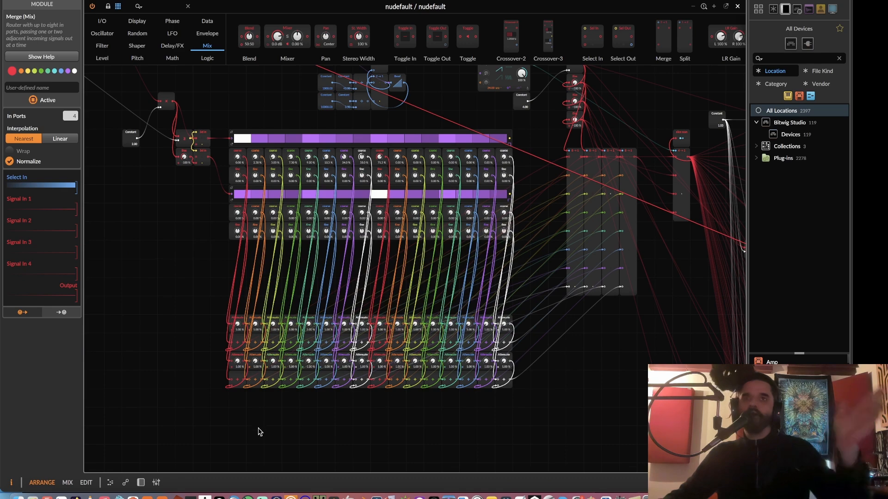
{"action": "left_click_drag", "start_coordinate": [584, 393], "coordinate": [467, 475]}
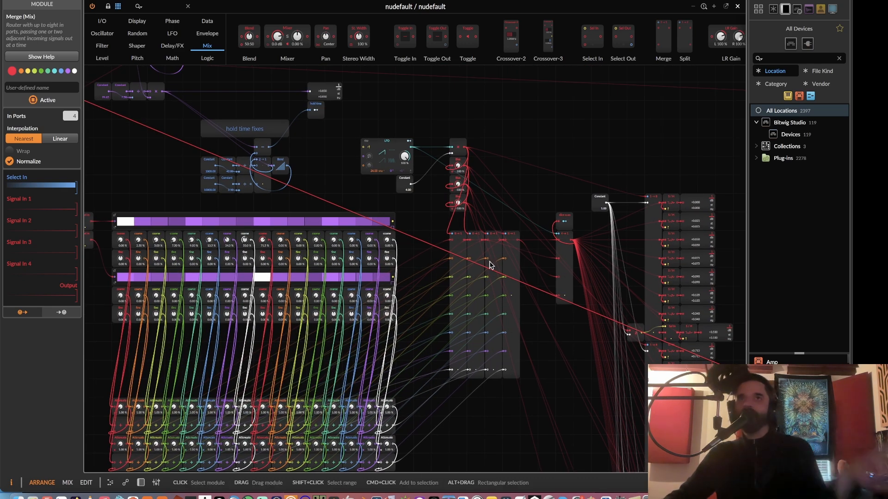
{"action": "left_click_drag", "start_coordinate": [578, 289], "coordinate": [310, 180]}
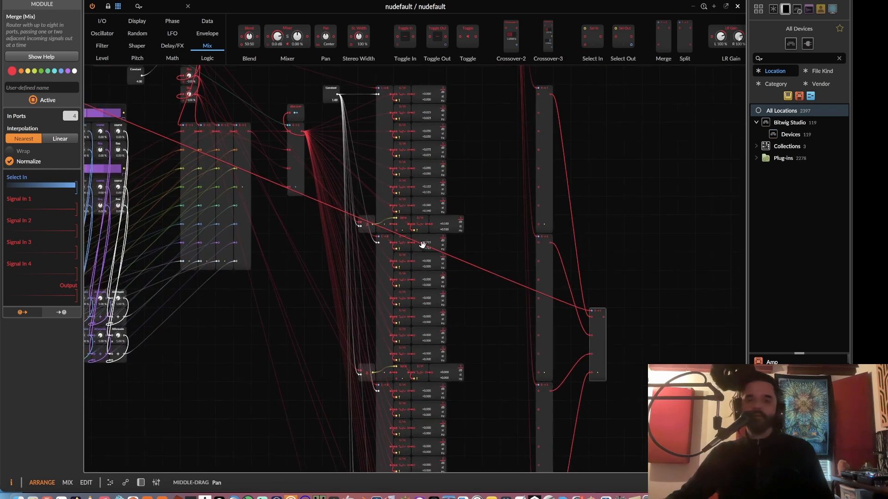
{"action": "left_click_drag", "start_coordinate": [423, 243], "coordinate": [275, 94]}
{"action": "left_click_drag", "start_coordinate": [483, 204], "coordinate": [394, 296]}
{"action": "key", "text": "super+plus"}
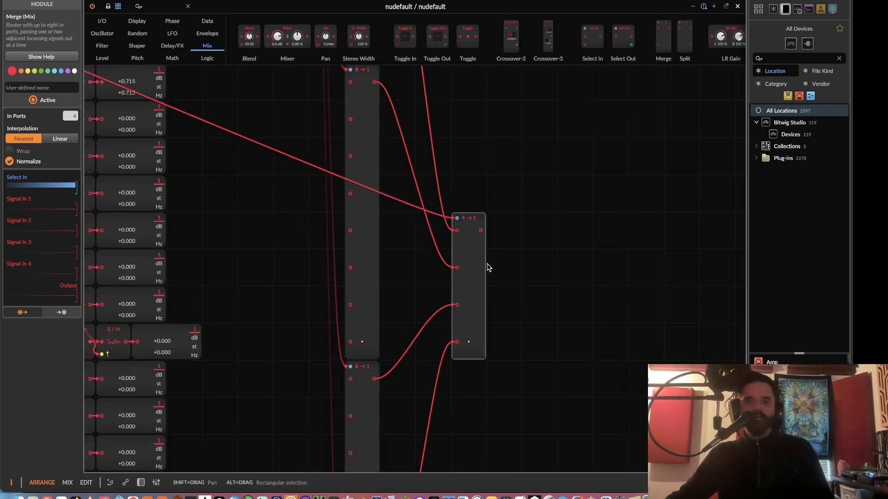
Patch the first eight S/H outputs in order into the eight signal inputs of the first 8-port Merge.
{"action": "left_click_drag", "start_coordinate": [481, 266], "coordinate": [581, 262]}
{"action": "scroll", "coordinate": [559, 280], "scroll_direction": "up", "scroll_amount": 7}
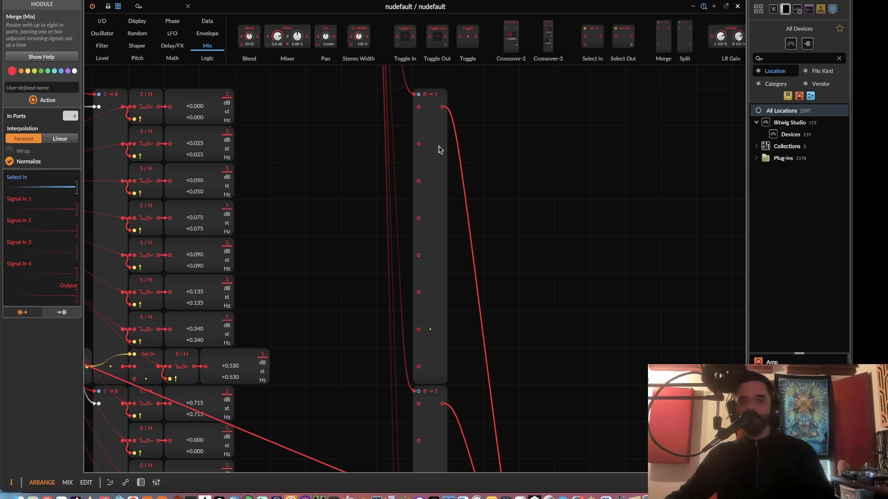
{"action": "left_click_drag", "start_coordinate": [440, 148], "coordinate": [596, 201]}
{"action": "left_click_drag", "start_coordinate": [328, 159], "coordinate": [576, 160]}
{"action": "left_click_drag", "start_coordinate": [576, 196], "coordinate": [328, 197]}
{"action": "left_click_drag", "start_coordinate": [326, 234], "coordinate": [577, 234]}
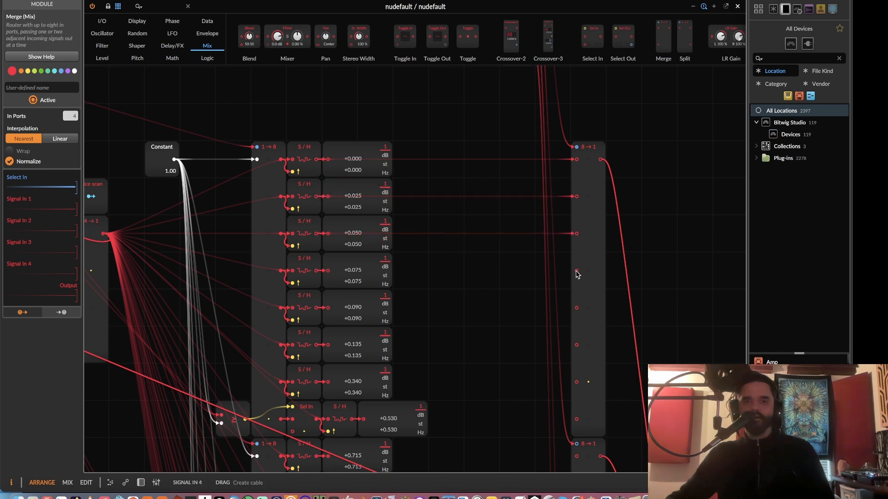
{"action": "left_click_drag", "start_coordinate": [577, 270], "coordinate": [328, 270]}
{"action": "left_click_drag", "start_coordinate": [318, 313], "coordinate": [578, 308]}
{"action": "left_click_drag", "start_coordinate": [576, 345], "coordinate": [328, 345]}
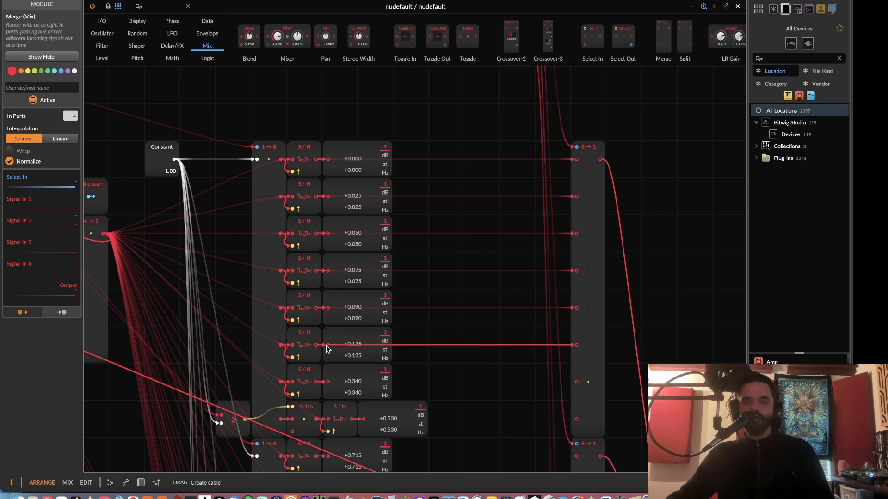
{"action": "left_click_drag", "start_coordinate": [328, 382], "coordinate": [577, 381]}
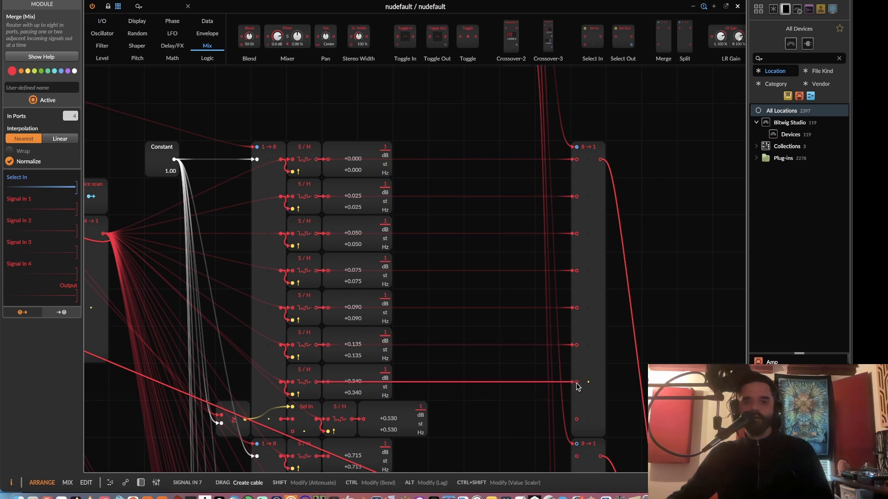
{"action": "scroll", "coordinate": [571, 272], "scroll_direction": "down", "scroll_amount": 5}
{"action": "left_click_drag", "start_coordinate": [516, 291], "coordinate": [356, 291]}
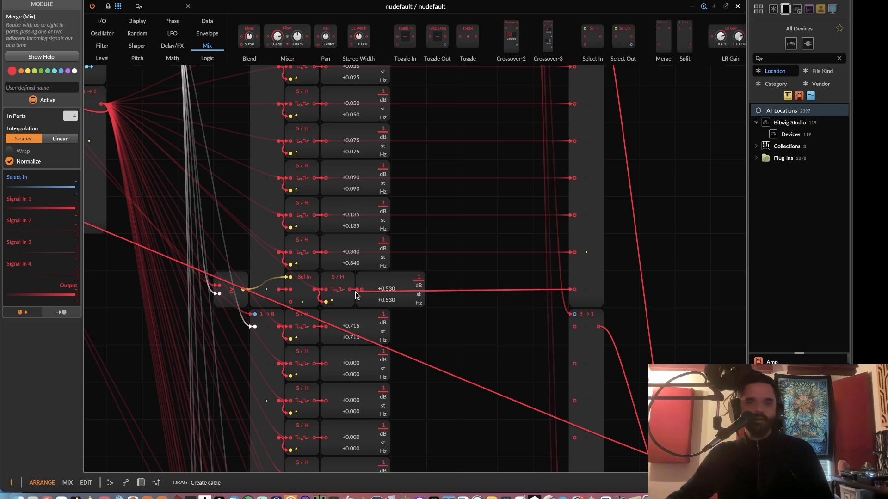
Patch the second group of eight S/H outputs in order into the eight signal inputs of the second 8-port Merge.
{"action": "left_click_drag", "start_coordinate": [340, 332], "coordinate": [574, 327]}
{"action": "left_click_drag", "start_coordinate": [575, 363], "coordinate": [314, 366]}
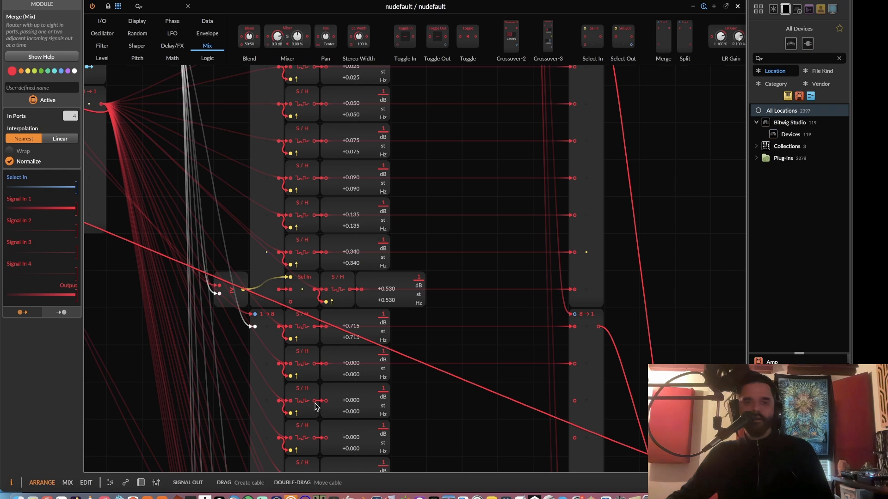
{"action": "left_click_drag", "start_coordinate": [316, 405], "coordinate": [573, 401]}
{"action": "scroll", "coordinate": [572, 402], "scroll_direction": "down", "scroll_amount": 5}
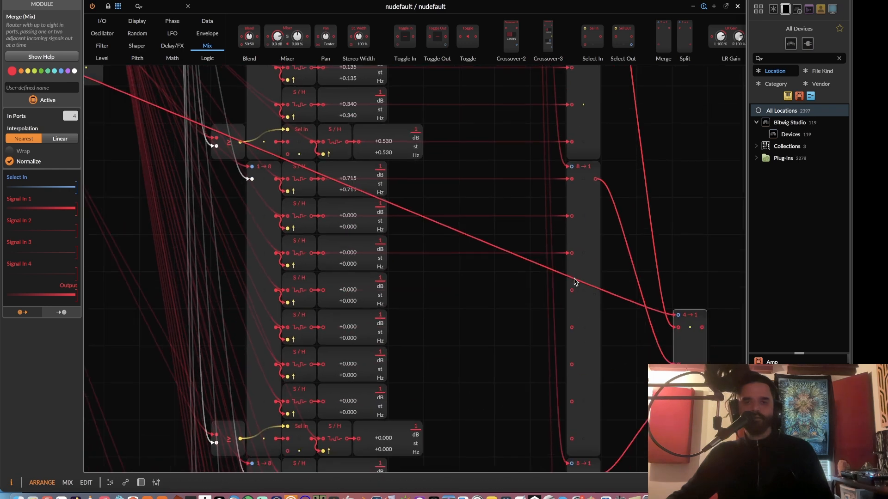
{"action": "left_click_drag", "start_coordinate": [571, 292], "coordinate": [322, 290]}
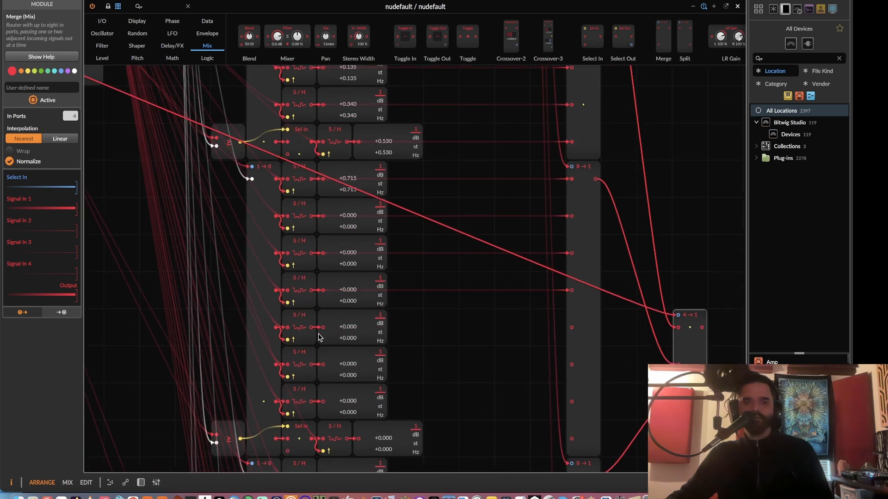
{"action": "left_click_drag", "start_coordinate": [318, 331], "coordinate": [573, 328]}
{"action": "left_click_drag", "start_coordinate": [572, 365], "coordinate": [312, 368]}
{"action": "left_click_drag", "start_coordinate": [314, 403], "coordinate": [566, 403]}
{"action": "scroll", "coordinate": [565, 402], "scroll_direction": "down", "scroll_amount": 5}
{"action": "left_click_drag", "start_coordinate": [561, 238], "coordinate": [341, 245]}
Patch the third group of eight S/H outputs in order into the eight signal inputs of the third 8-port Merge.
{"action": "left_click_drag", "start_coordinate": [304, 282], "coordinate": [562, 275]}
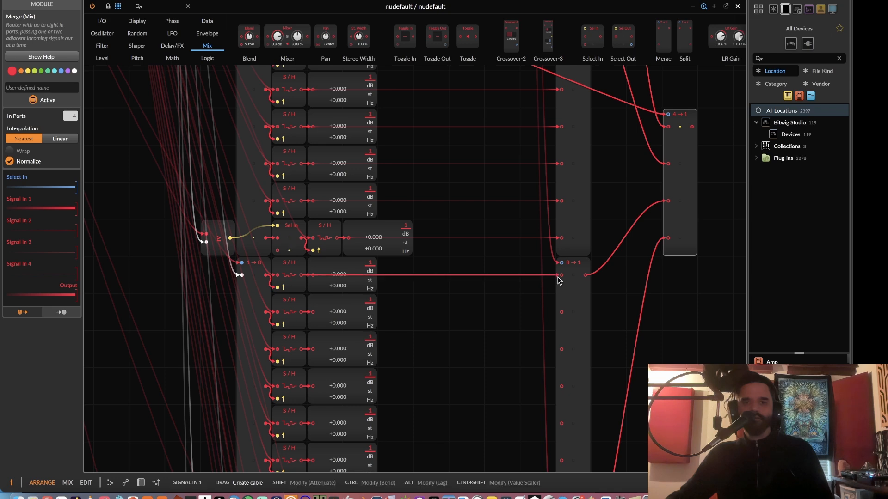
{"action": "left_click_drag", "start_coordinate": [562, 312], "coordinate": [303, 312]}
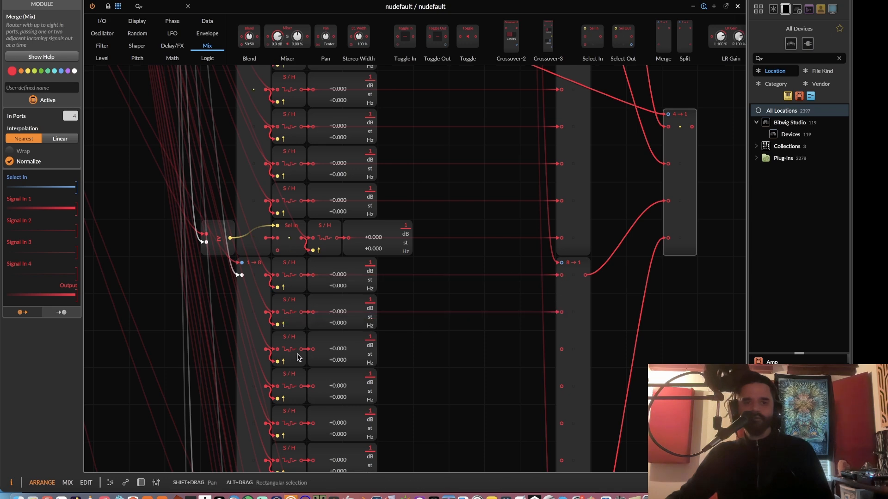
{"action": "left_click_drag", "start_coordinate": [303, 350], "coordinate": [564, 353]}
{"action": "scroll", "coordinate": [572, 254], "scroll_direction": "down", "scroll_amount": 3}
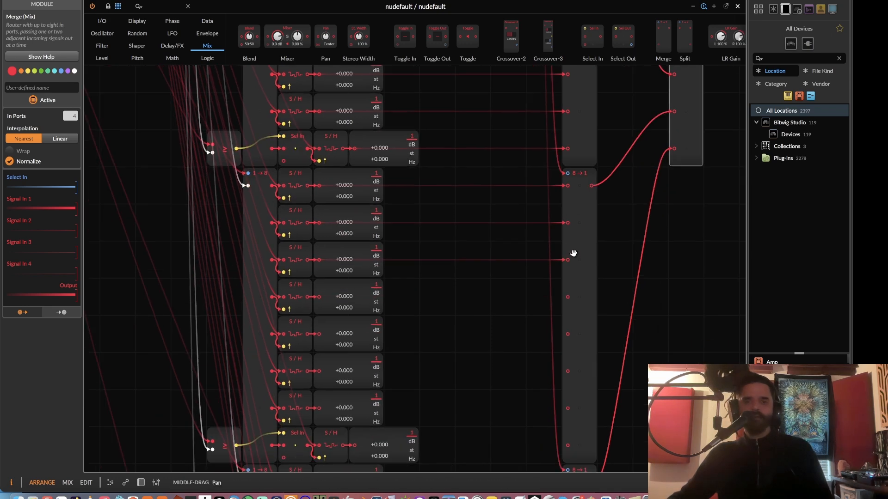
{"action": "left_click_drag", "start_coordinate": [571, 287], "coordinate": [323, 288]}
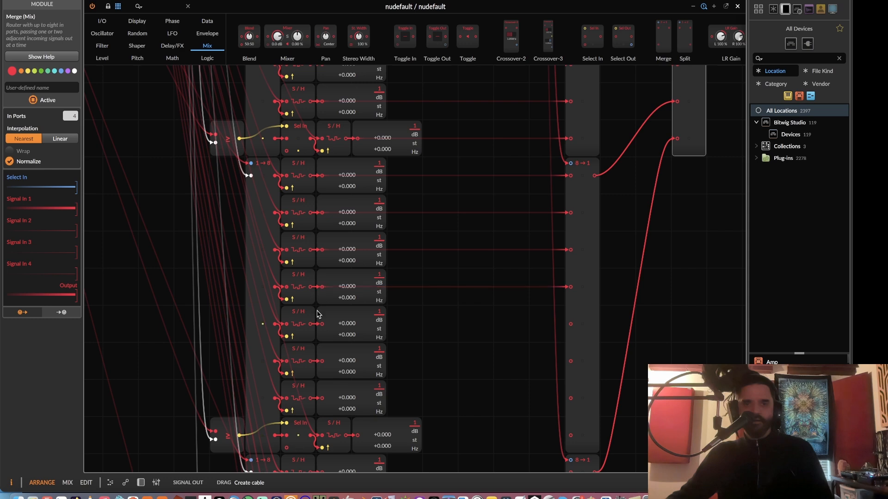
{"action": "left_click_drag", "start_coordinate": [322, 323], "coordinate": [570, 324]}
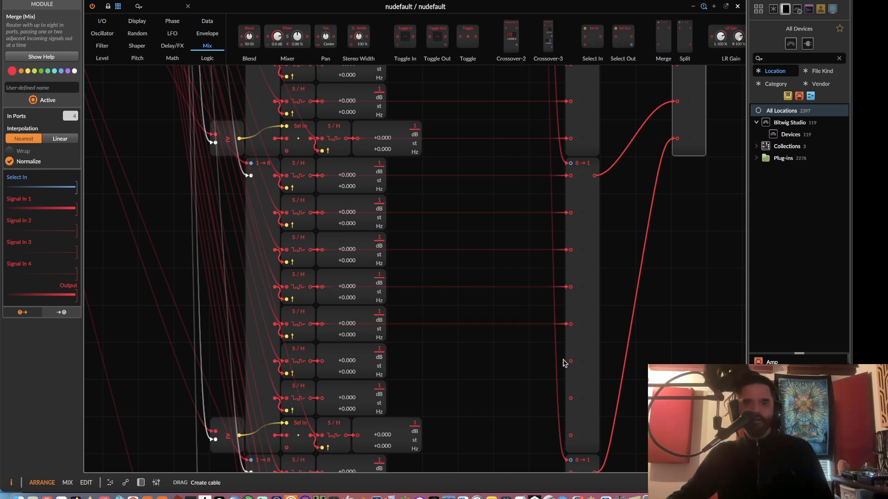
{"action": "left_click_drag", "start_coordinate": [568, 360], "coordinate": [322, 361]}
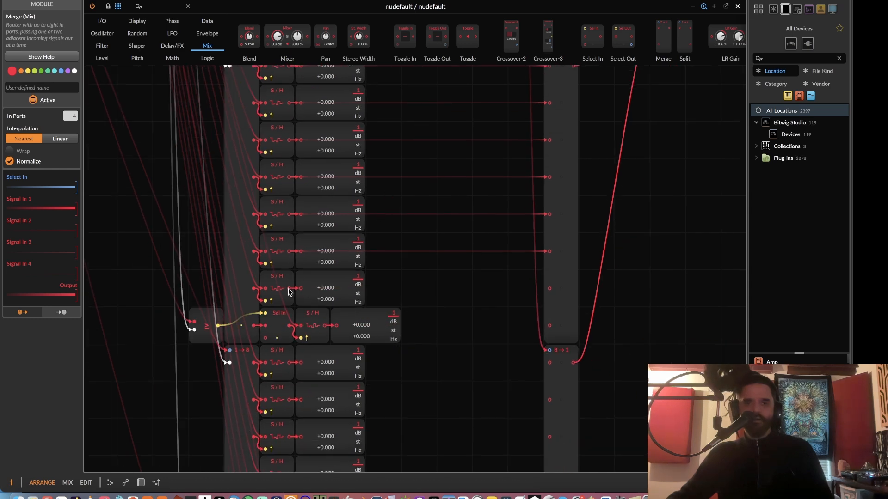
{"action": "left_click_drag", "start_coordinate": [539, 296], "coordinate": [550, 288]}
{"action": "left_click_drag", "start_coordinate": [549, 325], "coordinate": [283, 197]}
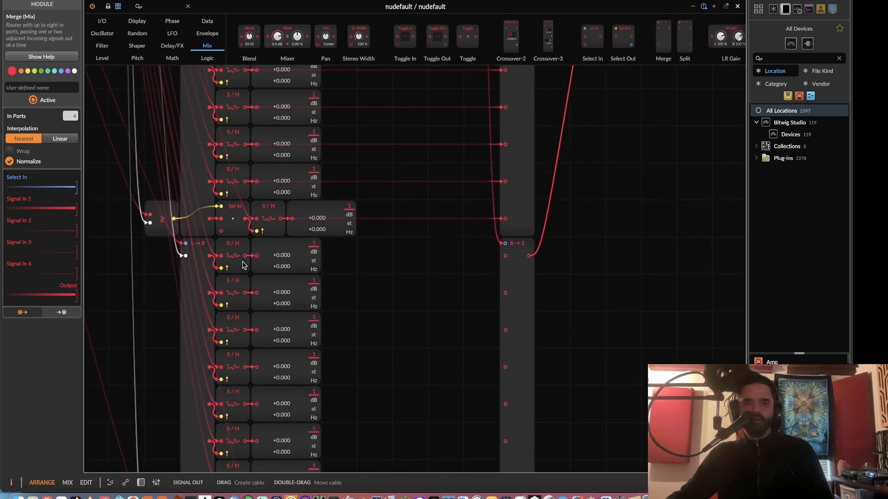
Patch the last group of eight S/H outputs in order into the eight signal inputs of the fourth 8-port Merge.
{"action": "left_click_drag", "start_coordinate": [245, 258], "coordinate": [505, 256]}
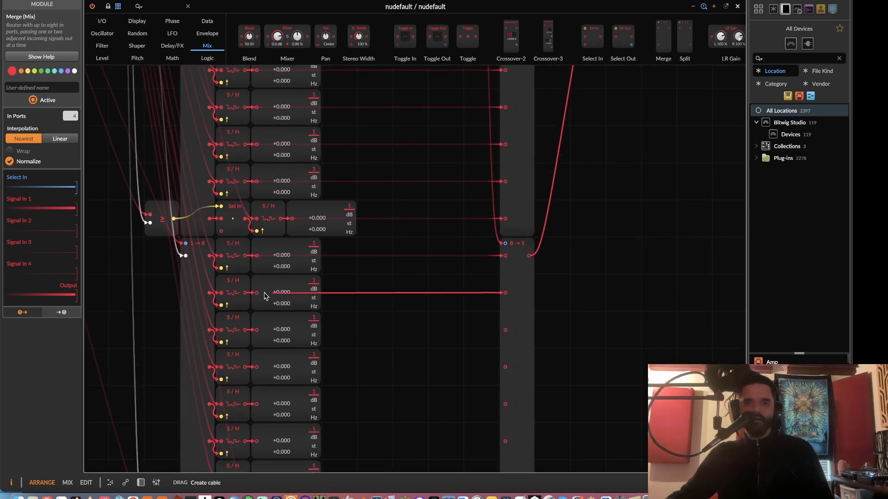
{"action": "left_click_drag", "start_coordinate": [456, 319], "coordinate": [505, 330]}
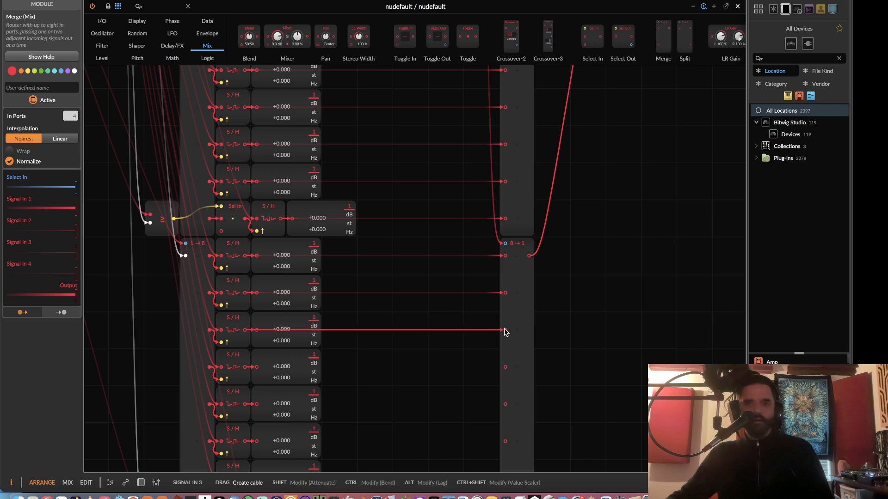
{"action": "left_click_drag", "start_coordinate": [505, 367], "coordinate": [257, 366]}
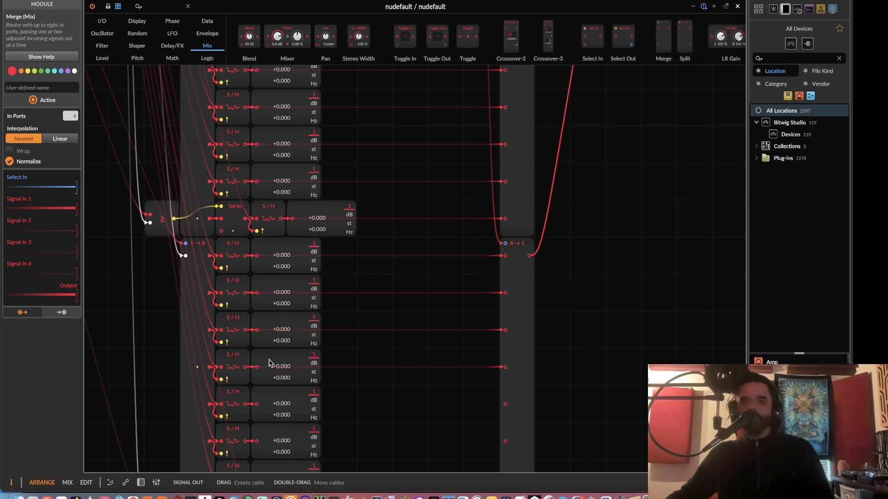
{"action": "left_click_drag", "start_coordinate": [456, 393], "coordinate": [505, 404]}
{"action": "scroll", "coordinate": [502, 257], "scroll_direction": "down", "scroll_amount": 3}
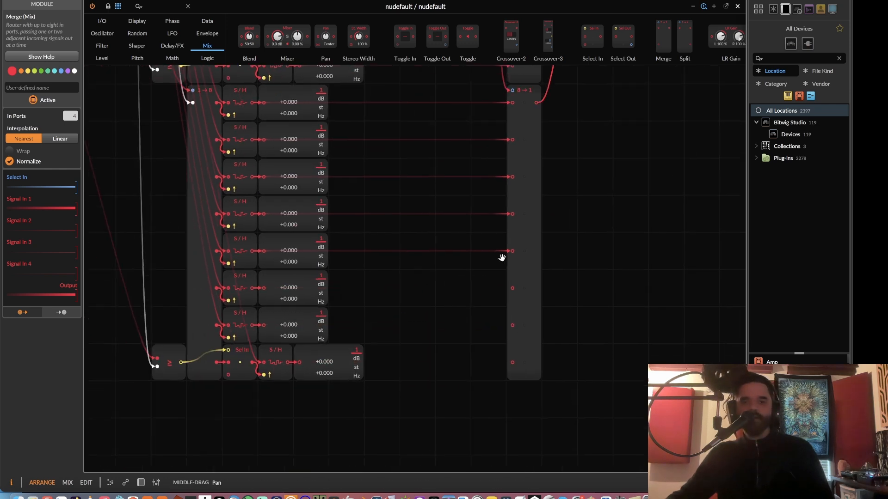
{"action": "left_click_drag", "start_coordinate": [513, 285], "coordinate": [260, 285]}
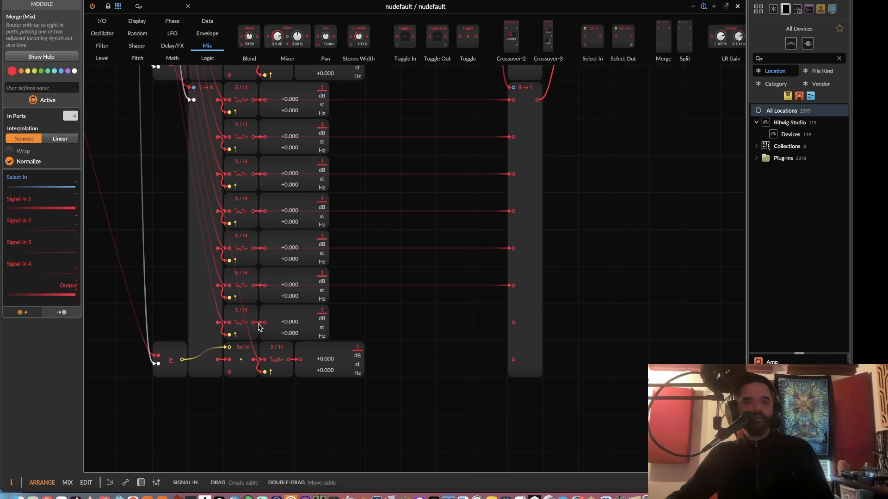
{"action": "left_click_drag", "start_coordinate": [259, 326], "coordinate": [513, 322]}
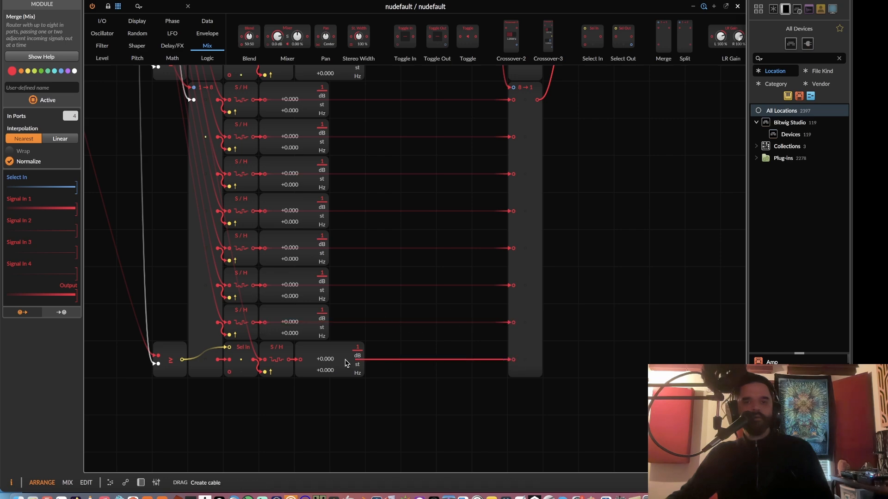
Add a Value Readout module directly on the output of the final 4-port Merge.
{"action": "scroll", "coordinate": [425, 228], "scroll_direction": "up", "scroll_amount": 3}
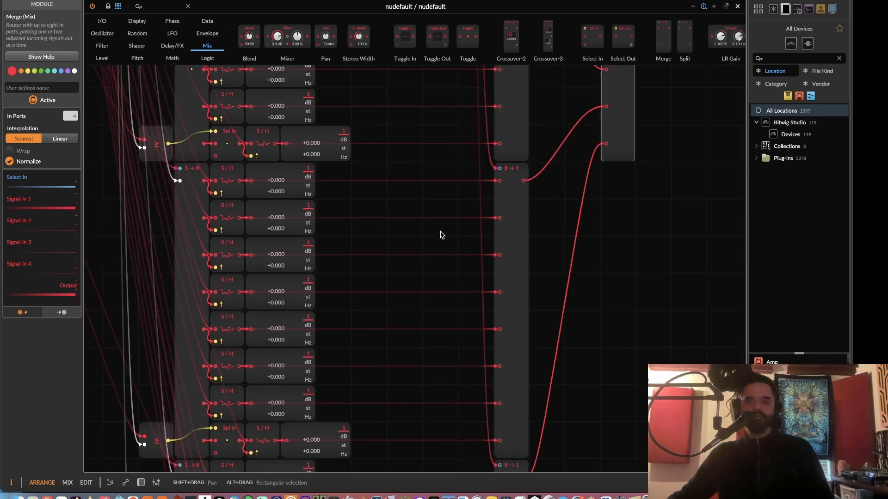
{"action": "left_click_drag", "start_coordinate": [440, 232], "coordinate": [420, 452]}
{"action": "left_click_drag", "start_coordinate": [452, 301], "coordinate": [441, 411]}
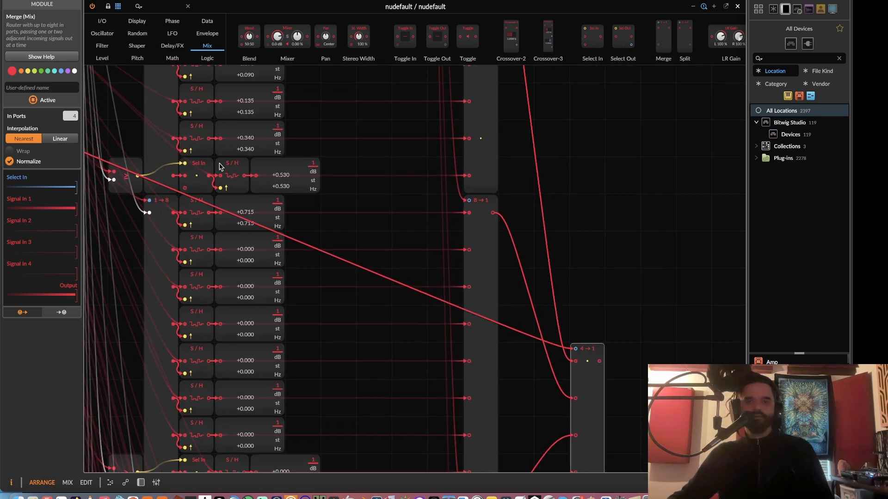
{"action": "left_click", "coordinate": [133, 27]}
{"action": "left_click_drag", "start_coordinate": [562, 44], "coordinate": [613, 365]}
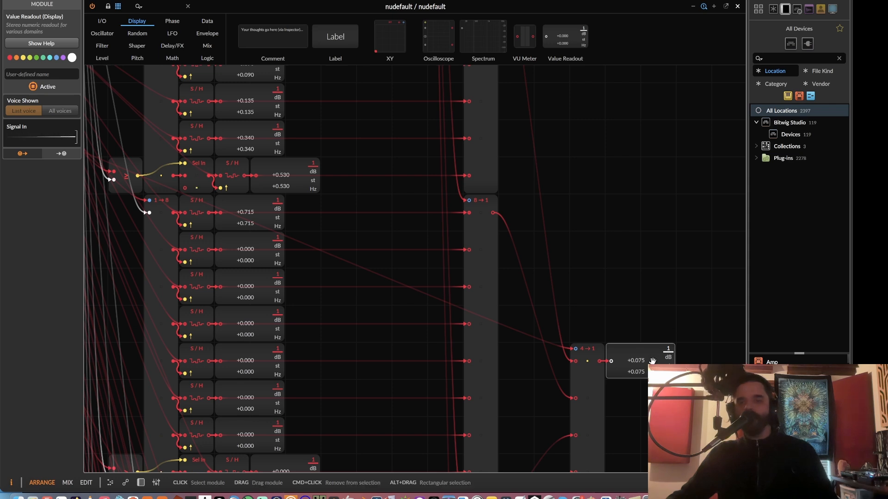
Move the Value Readout up out of the way and place the 4-port Merge directly beneath the fourth 8-port Merge.
{"action": "left_click_drag", "start_coordinate": [653, 361], "coordinate": [654, 283]}
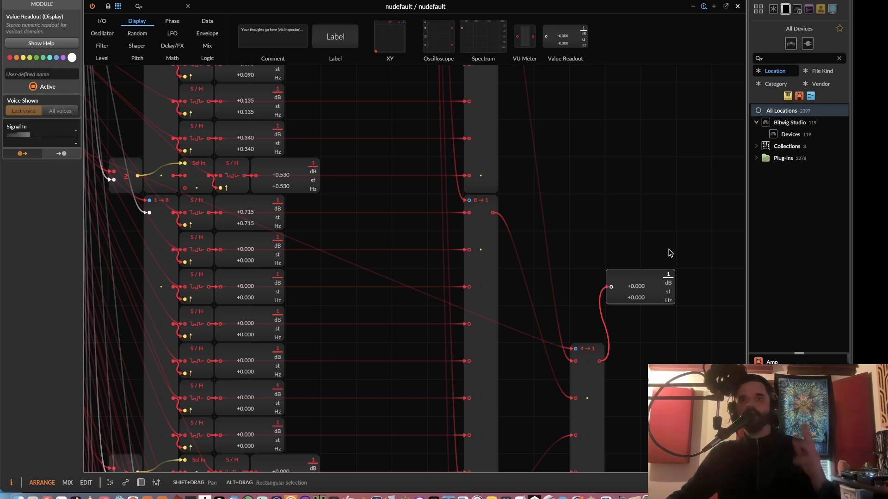
{"action": "scroll", "coordinate": [610, 147], "scroll_direction": "down", "scroll_amount": 5}
{"action": "scroll", "coordinate": [554, 115], "scroll_direction": "down", "scroll_amount": 5}
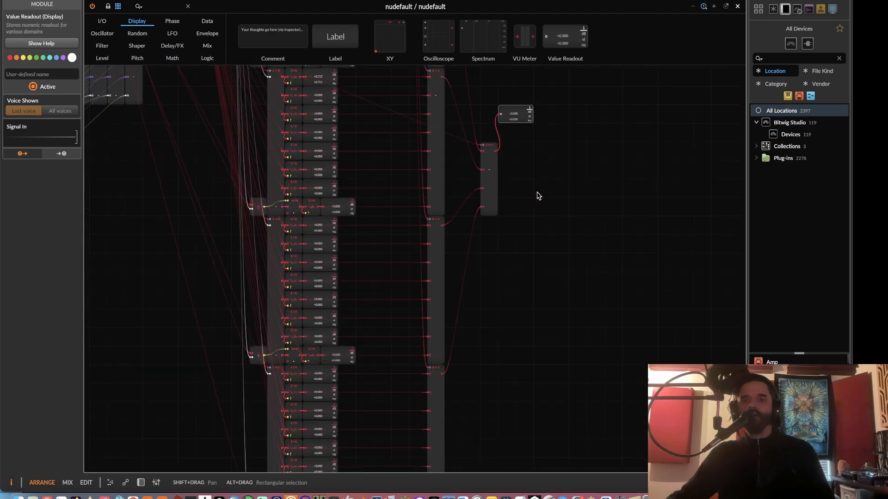
{"action": "left_click_drag", "start_coordinate": [489, 173], "coordinate": [498, 346]}
{"action": "scroll", "coordinate": [498, 346], "scroll_direction": "down", "scroll_amount": 5}
{"action": "left_click_drag", "start_coordinate": [490, 226], "coordinate": [439, 410]}
{"action": "scroll", "coordinate": [489, 274], "scroll_direction": "up", "scroll_amount": 10}
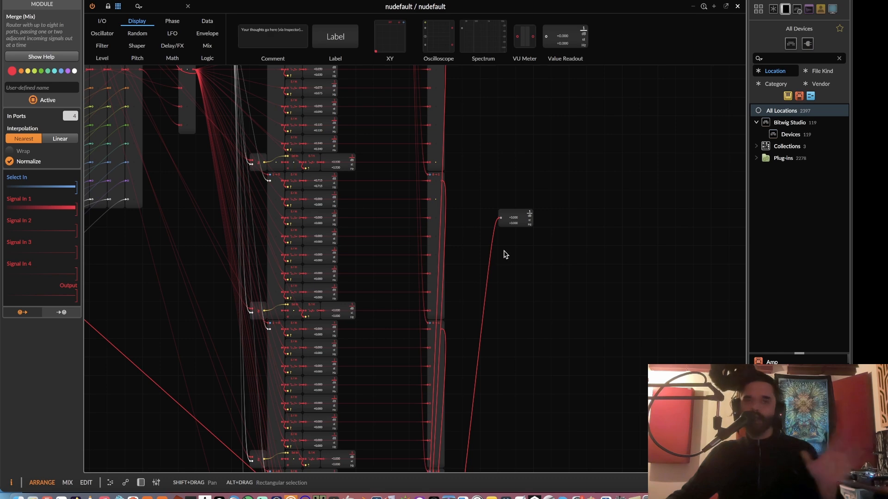
{"action": "scroll", "coordinate": [518, 301], "scroll_direction": "up", "scroll_amount": 5}
{"action": "scroll", "coordinate": [518, 300], "scroll_direction": "left", "scroll_amount": 2}
{"action": "left_click", "coordinate": [551, 319]}
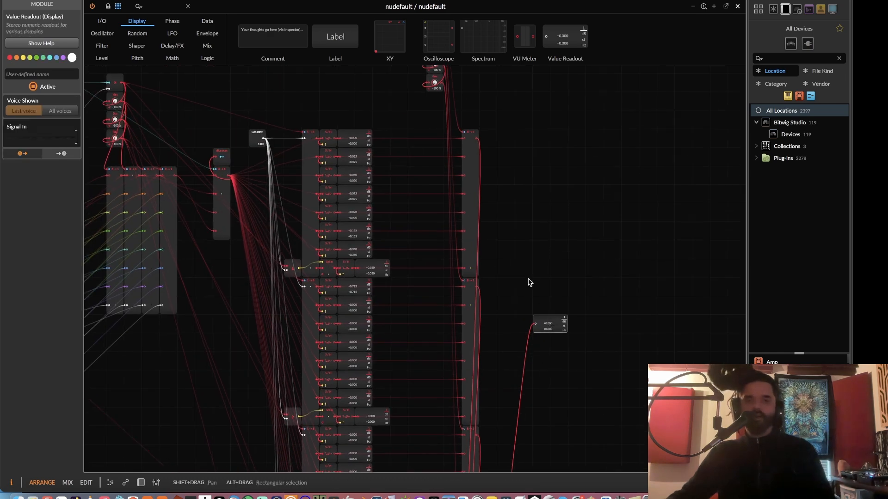
Move the five-module group with the Constant and three Bias modules away from the Merge column, above the S/H section.
{"action": "scroll", "coordinate": [525, 279], "scroll_direction": "up", "scroll_amount": 5}
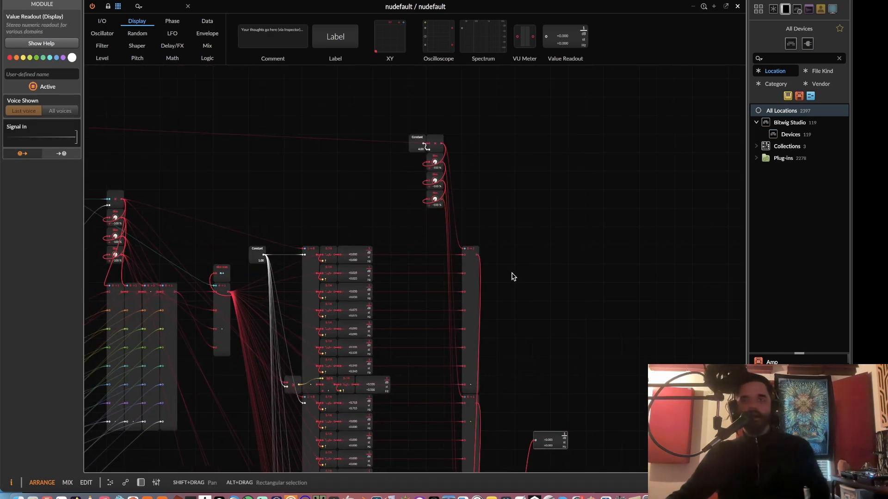
{"action": "left_click_drag", "start_coordinate": [516, 277], "coordinate": [517, 234]}
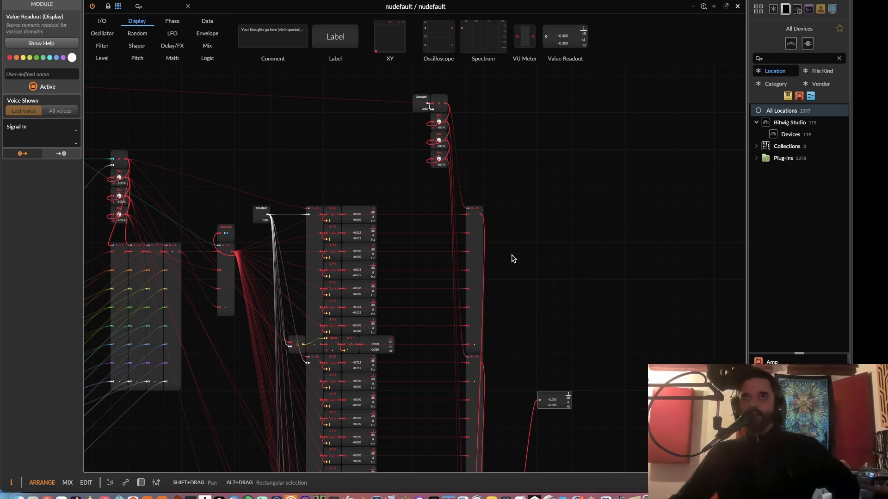
{"action": "left_click_drag", "start_coordinate": [477, 91], "coordinate": [405, 182]}
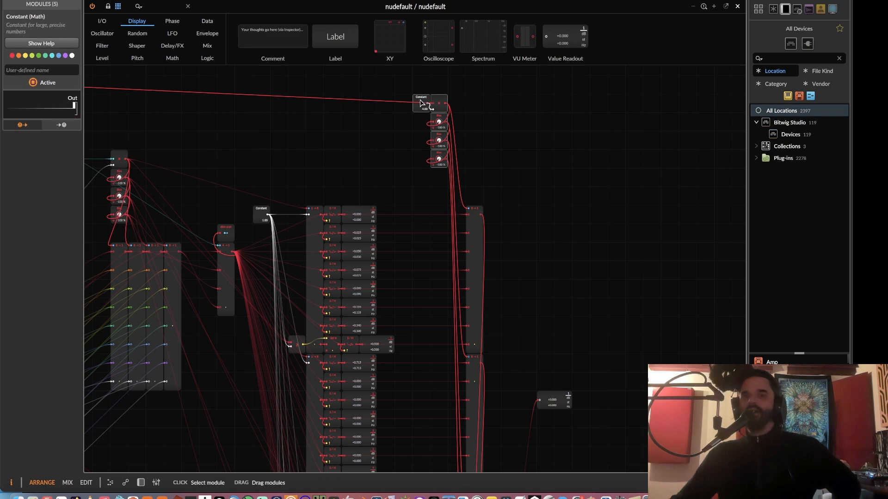
{"action": "left_click_drag", "start_coordinate": [418, 100], "coordinate": [276, 100]}
{"action": "left_click", "coordinate": [428, 158]}
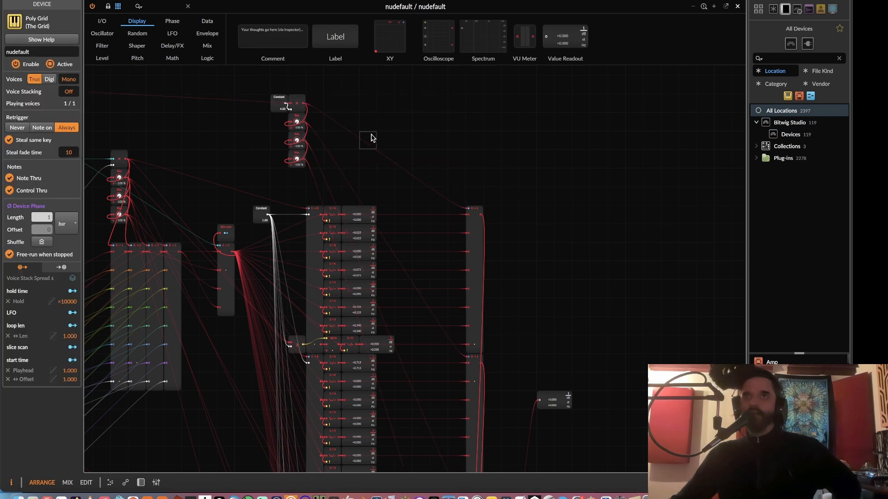
Move the Value Readout down directly beneath the 4-port Merge.
{"action": "scroll", "coordinate": [461, 186], "scroll_direction": "down", "scroll_amount": 3}
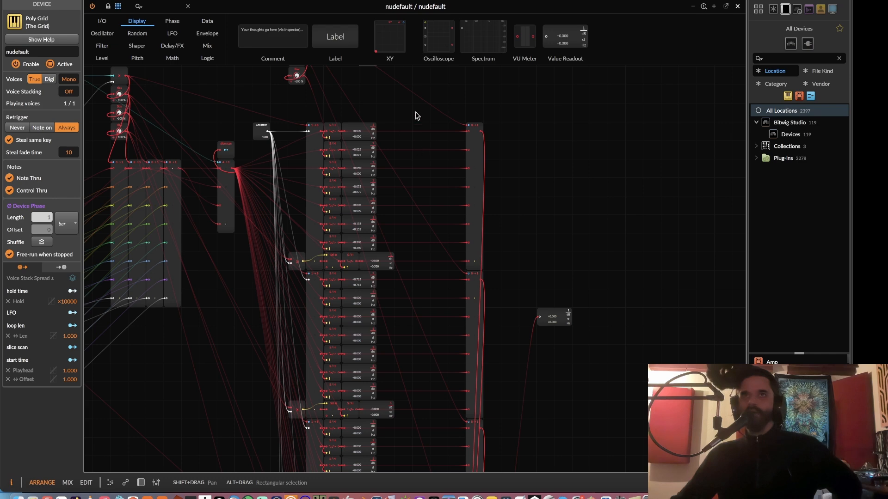
{"action": "scroll", "coordinate": [460, 139], "scroll_direction": "down", "scroll_amount": 10}
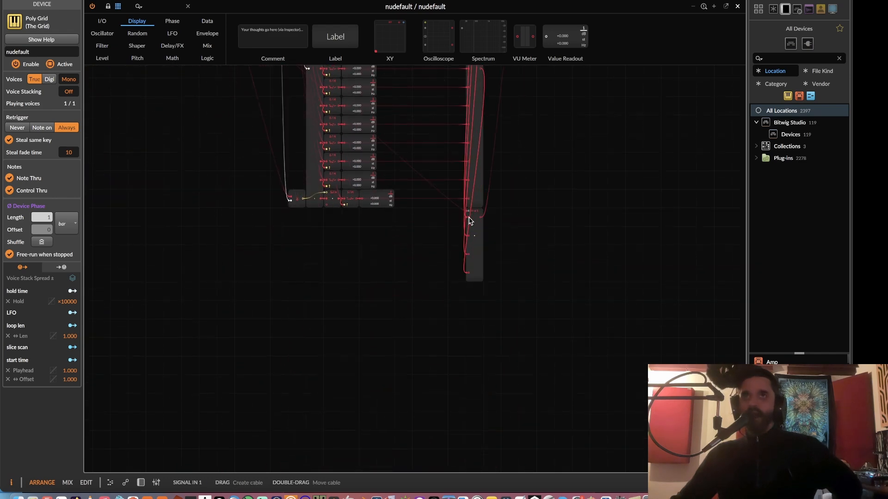
{"action": "scroll", "coordinate": [460, 229], "scroll_direction": "up", "scroll_amount": 10}
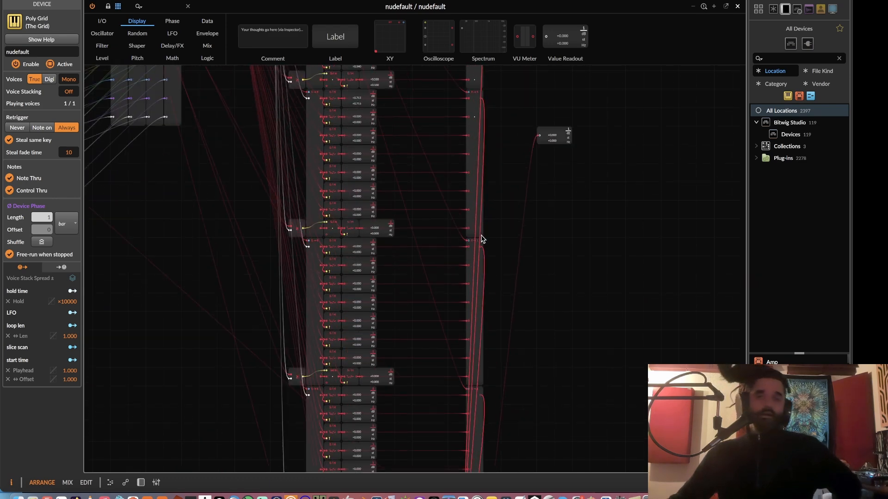
{"action": "scroll", "coordinate": [480, 237], "scroll_direction": "up", "scroll_amount": 3}
{"action": "scroll", "coordinate": [481, 238], "scroll_direction": "up", "scroll_amount": 5}
{"action": "left_click_drag", "start_coordinate": [434, 154], "coordinate": [504, 294]}
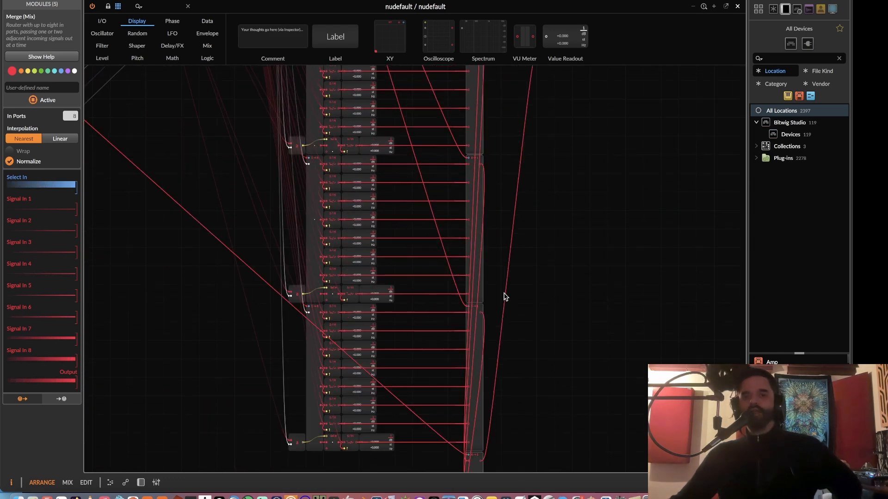
{"action": "scroll", "coordinate": [495, 293], "scroll_direction": "up", "scroll_amount": 5}
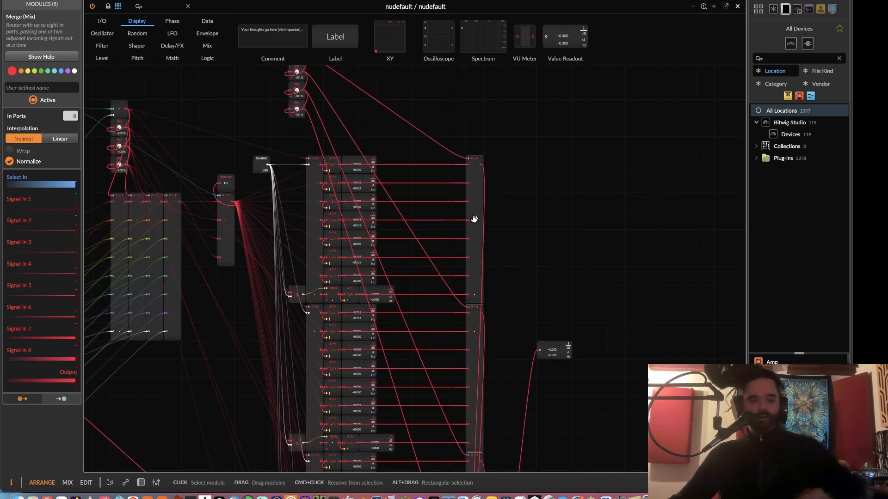
{"action": "scroll", "coordinate": [546, 259], "scroll_direction": "down", "scroll_amount": 5}
{"action": "left_click", "coordinate": [552, 183]}
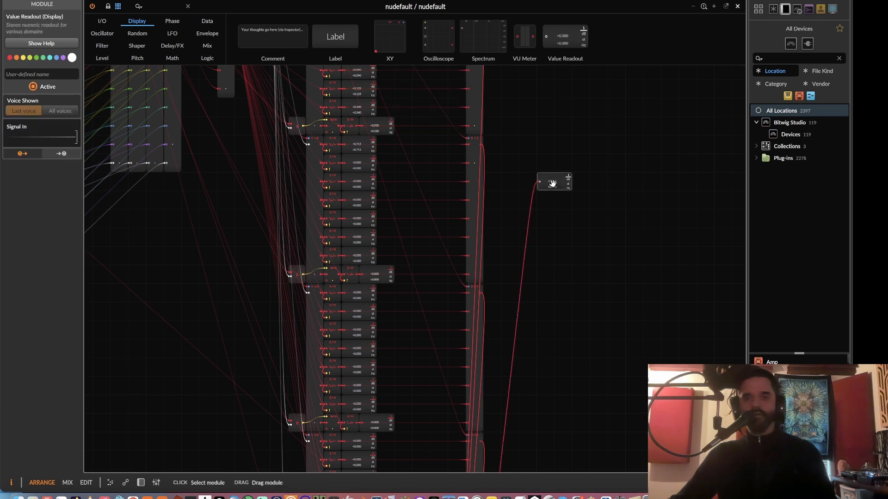
{"action": "left_click_drag", "start_coordinate": [565, 491], "coordinate": [473, 299]}
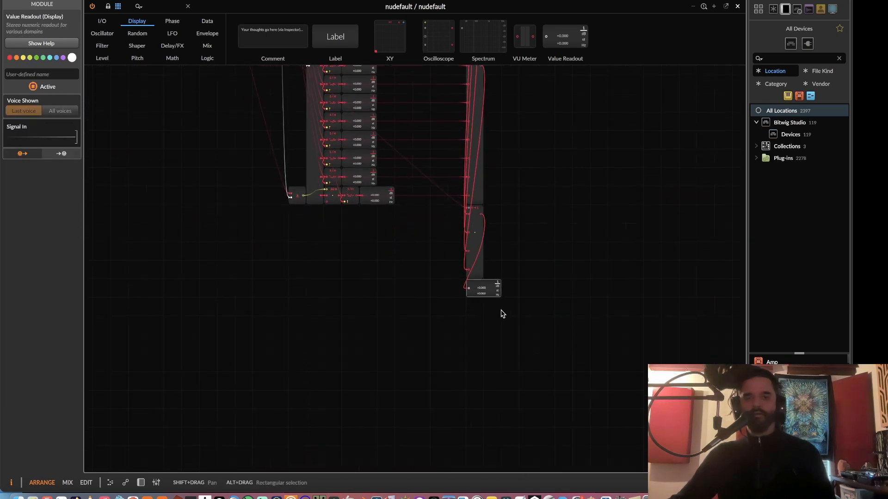
Move the Value Readout farther down, clear of the Merge column.
{"action": "scroll", "coordinate": [513, 342], "scroll_direction": "up", "scroll_amount": 5}
{"action": "scroll", "coordinate": [522, 423], "scroll_direction": "down", "scroll_amount": 2}
{"action": "left_click_drag", "start_coordinate": [523, 436], "coordinate": [647, 270]}
{"action": "scroll", "coordinate": [524, 292], "scroll_direction": "down", "scroll_amount": 5}
{"action": "left_click", "coordinate": [483, 333]}
{"action": "left_click_drag", "start_coordinate": [483, 332], "coordinate": [447, 425]}
{"action": "scroll", "coordinate": [490, 393], "scroll_direction": "up", "scroll_amount": 5}
Duplicate the four 8-port Merges and the 4-port Merge with their cables, placing the copies beside the originals one row lower.
{"action": "left_click_drag", "start_coordinate": [479, 469], "coordinate": [497, 142]}
{"action": "scroll", "coordinate": [483, 224], "scroll_direction": "up", "scroll_amount": 10}
{"action": "scroll", "coordinate": [482, 236], "scroll_direction": "down", "scroll_amount": 5}
{"action": "scroll", "coordinate": [482, 248], "scroll_direction": "up", "scroll_amount": 5}
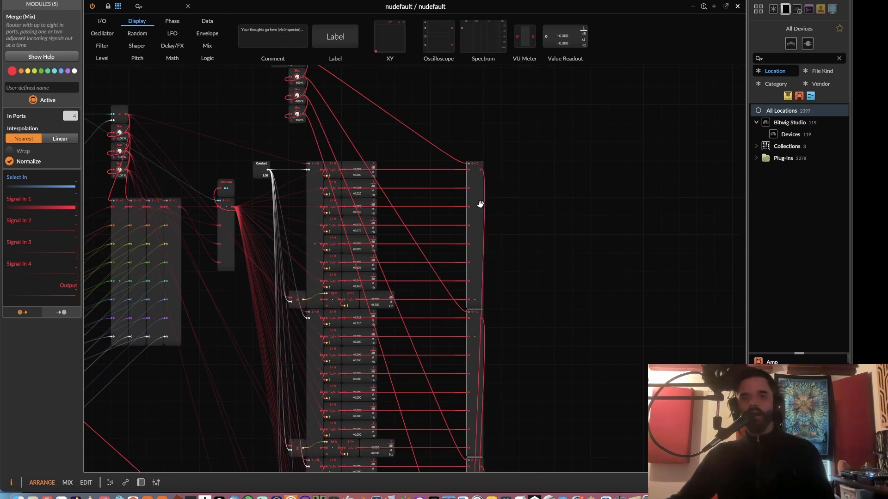
{"action": "left_click_drag", "start_coordinate": [480, 204], "coordinate": [500, 226]}
{"action": "left_click", "coordinate": [525, 227]}
{"action": "scroll", "coordinate": [578, 224], "scroll_direction": "left", "scroll_amount": 4}
{"action": "left_click", "coordinate": [569, 204]}
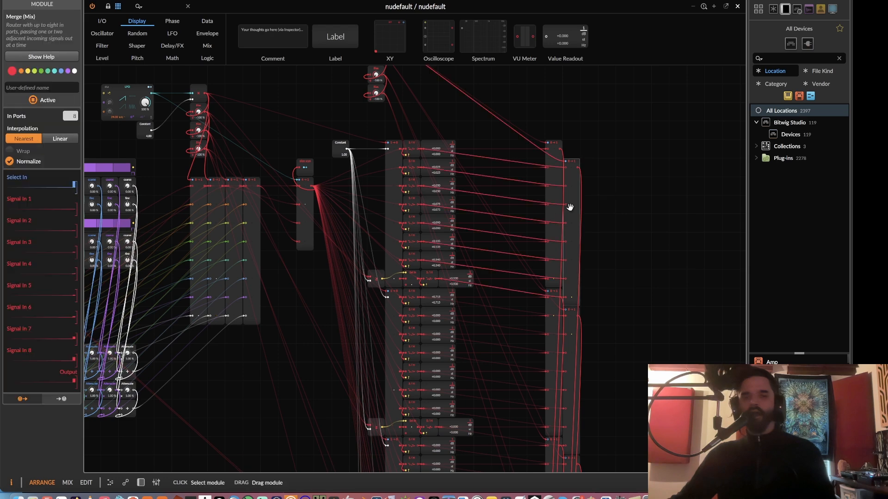
Compare the signal and select connections of the duplicated Merge column with those of the original column.
{"action": "scroll", "coordinate": [547, 206], "scroll_direction": "up", "scroll_amount": 4}
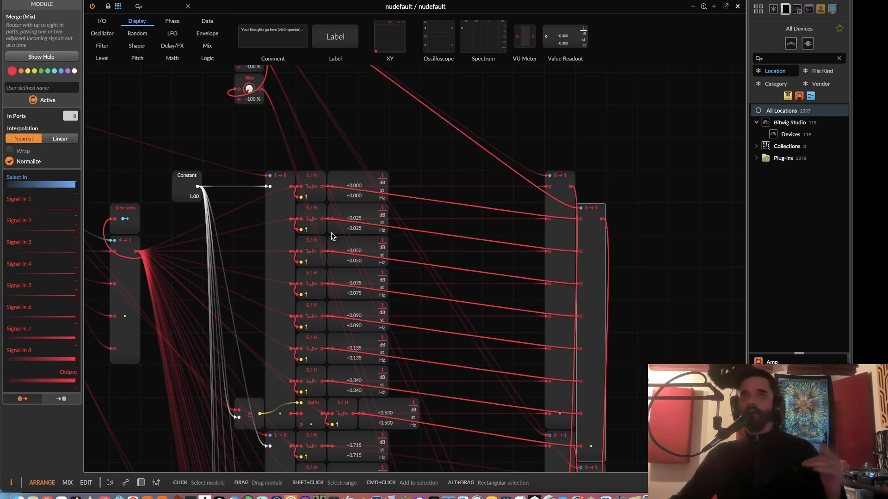
{"action": "scroll", "coordinate": [587, 290], "scroll_direction": "down", "scroll_amount": 3}
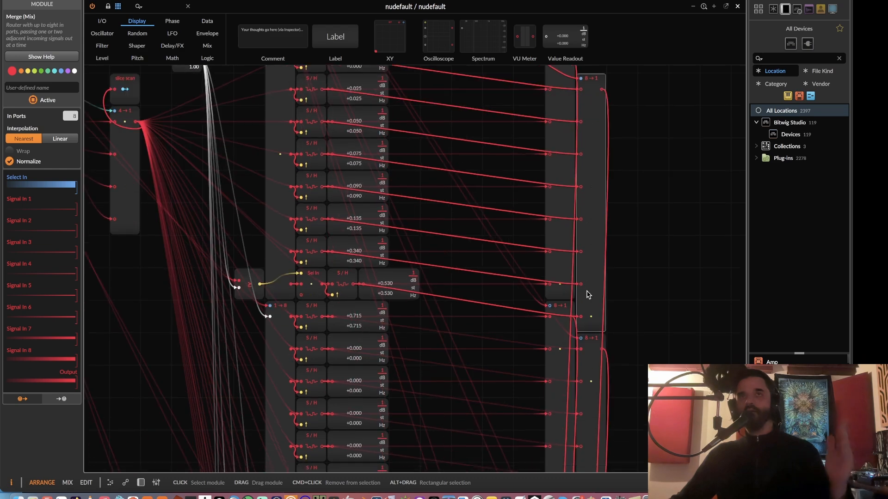
{"action": "scroll", "coordinate": [588, 295], "scroll_direction": "down", "scroll_amount": 4}
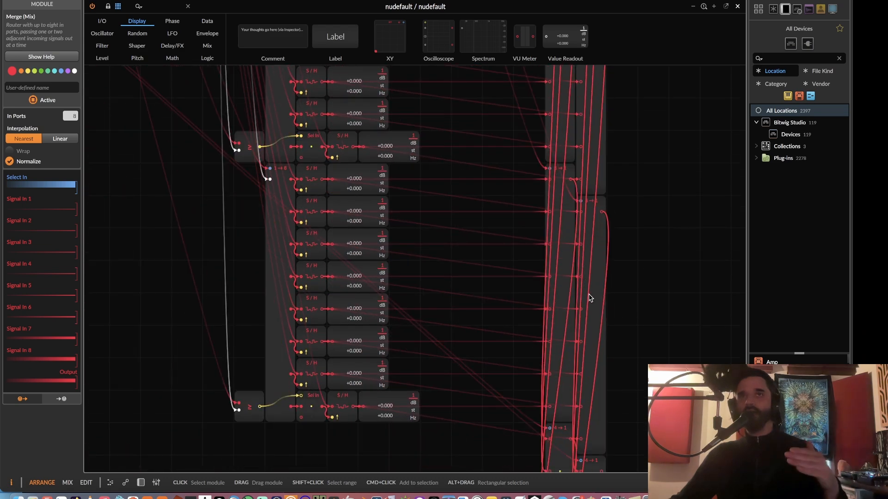
{"action": "scroll", "coordinate": [590, 299], "scroll_direction": "down", "scroll_amount": 8}
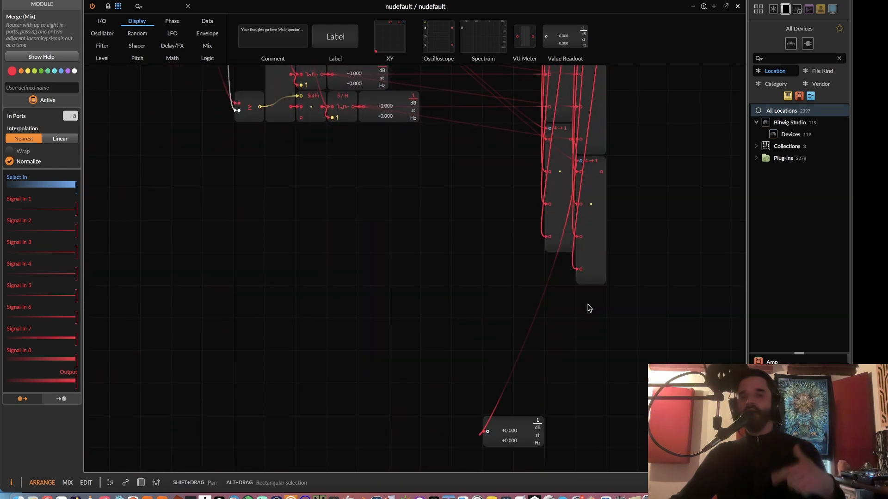
{"action": "left_click", "coordinate": [595, 248]}
{"action": "left_click", "coordinate": [557, 241]}
{"action": "scroll", "coordinate": [557, 241], "scroll_direction": "up", "scroll_amount": 8}
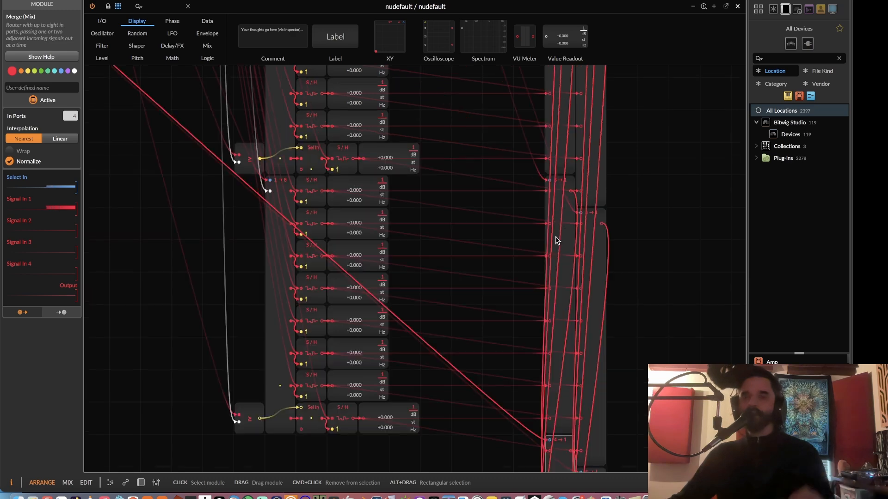
{"action": "scroll", "coordinate": [557, 241], "scroll_direction": "up", "scroll_amount": 6}
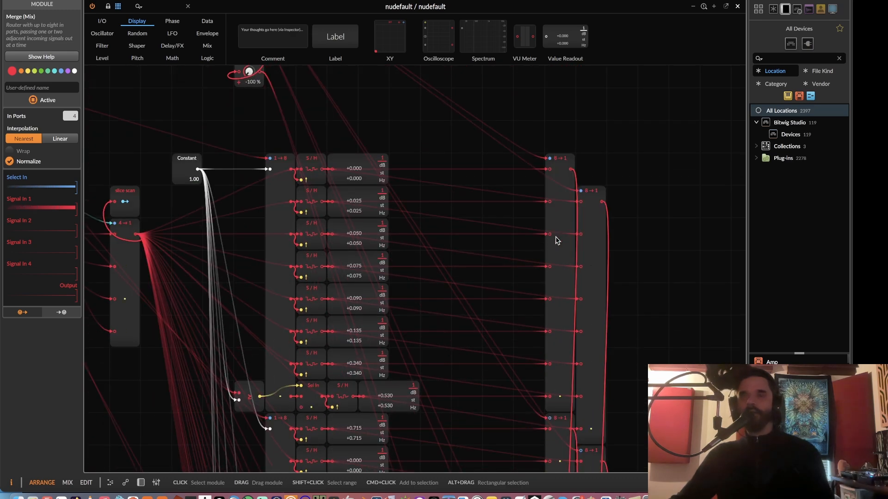
{"action": "left_click", "coordinate": [585, 229]}
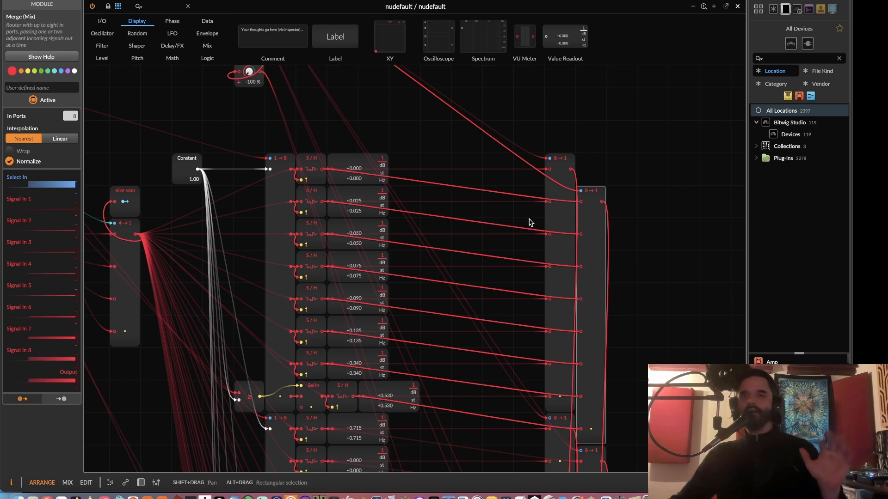
{"action": "scroll", "coordinate": [527, 220], "scroll_direction": "up", "scroll_amount": 2}
{"action": "scroll", "coordinate": [527, 220], "scroll_direction": "left", "scroll_amount": 1}
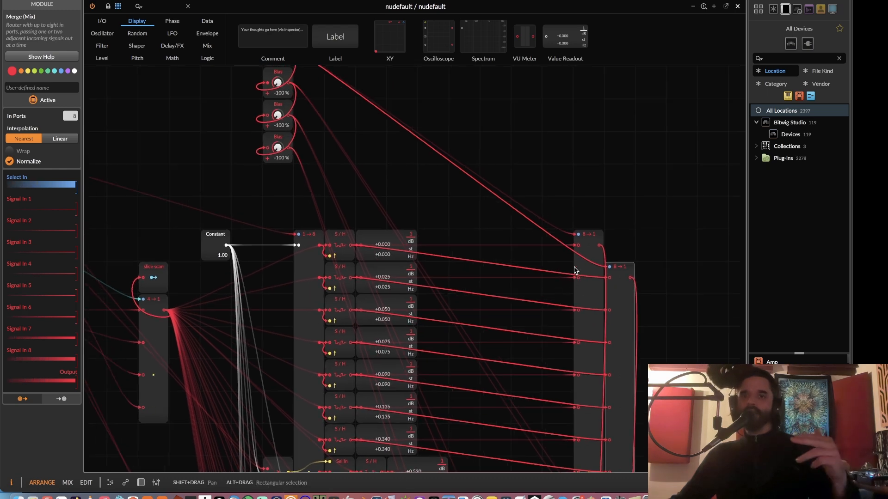
{"action": "left_click_drag", "start_coordinate": [551, 209], "coordinate": [629, 385]}
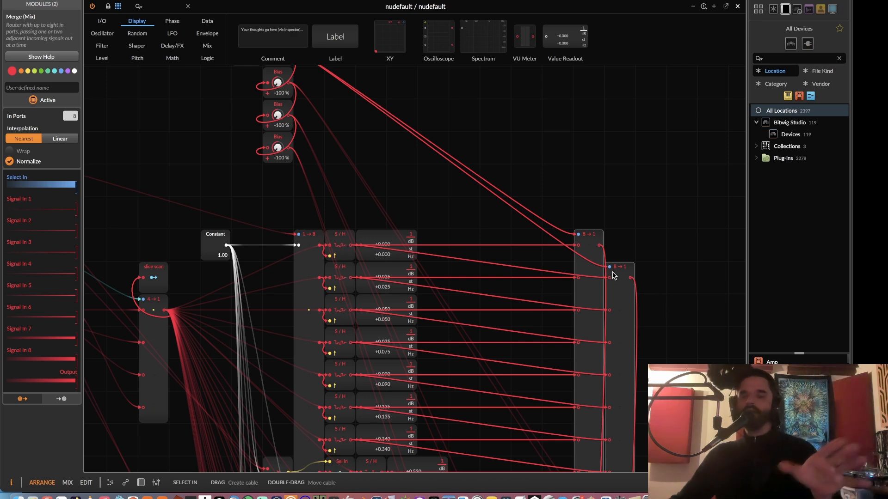
{"action": "scroll", "coordinate": [612, 274], "scroll_direction": "down", "scroll_amount": 5}
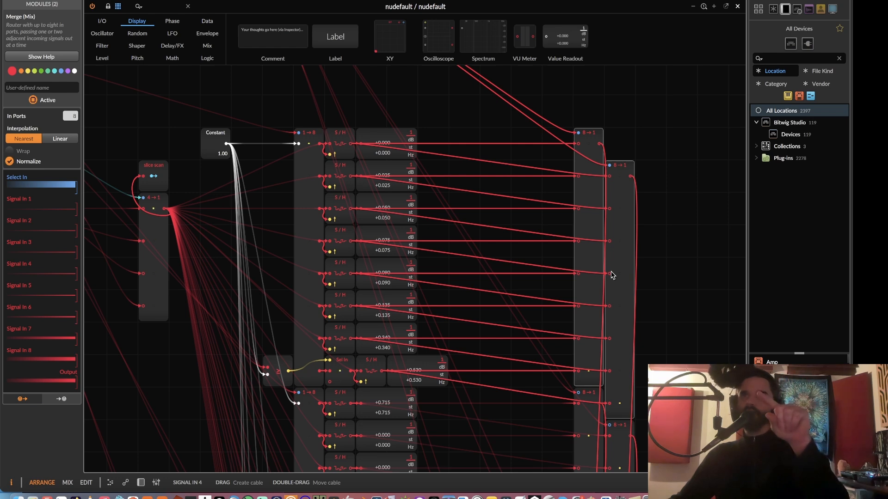
{"action": "scroll", "coordinate": [610, 273], "scroll_direction": "up", "scroll_amount": 5}
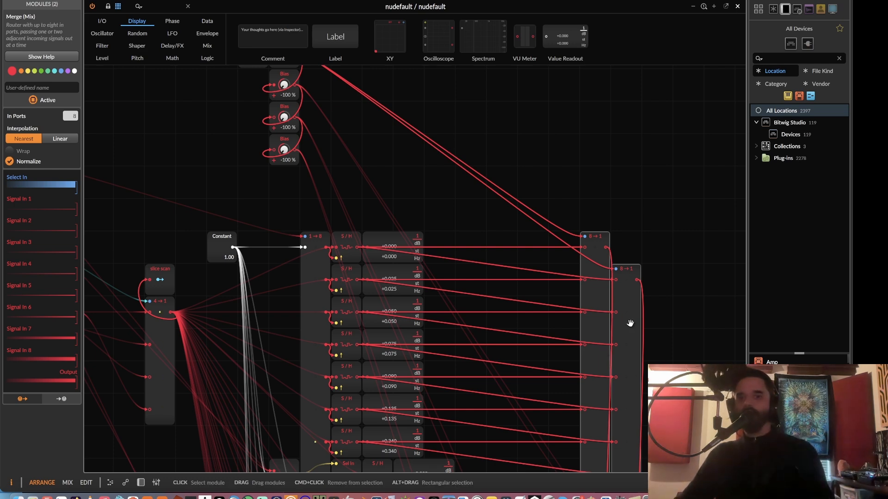
Rewire all eight signal inputs of the first duplicate 8-port Merge to the S/H outputs on their own rows, one slice ahead.
{"action": "key", "text": "plus"}
{"action": "key", "text": "plus"}
{"action": "left_click", "coordinate": [689, 301]}
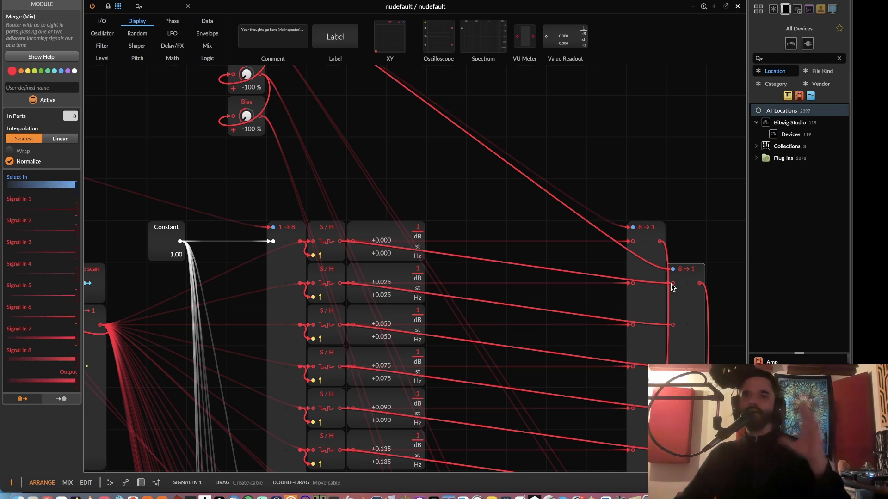
{"action": "left_click_drag", "start_coordinate": [672, 284], "coordinate": [340, 283]}
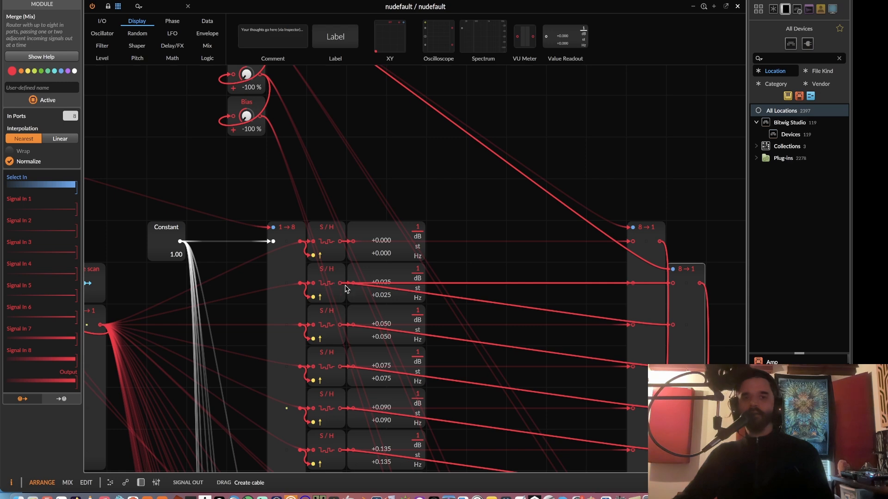
{"action": "left_click_drag", "start_coordinate": [673, 325], "coordinate": [340, 324]}
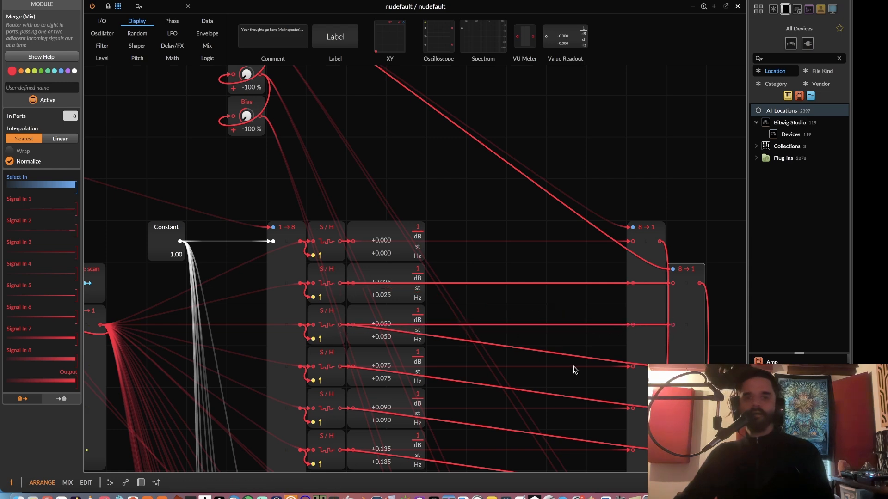
{"action": "left_click_drag", "start_coordinate": [633, 367], "coordinate": [342, 370]}
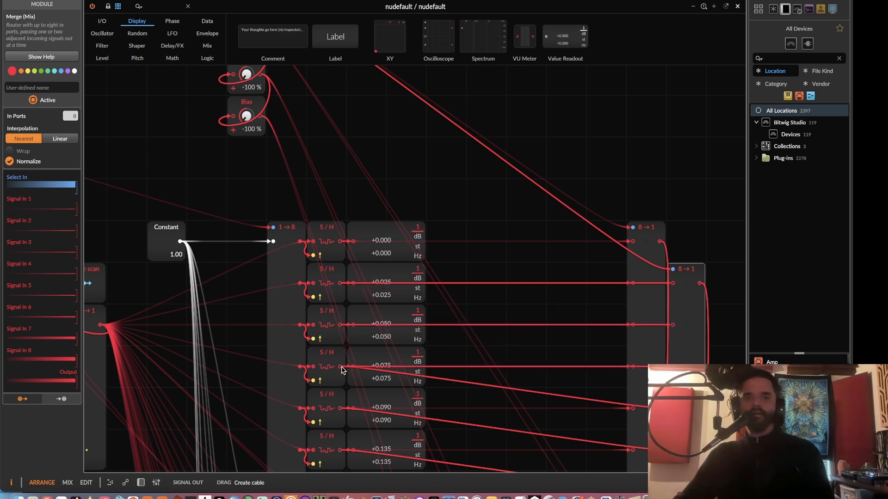
{"action": "scroll", "coordinate": [536, 260], "scroll_direction": "down", "scroll_amount": 3}
{"action": "left_click_drag", "start_coordinate": [670, 308], "coordinate": [341, 313]}
{"action": "left_click_drag", "start_coordinate": [671, 352], "coordinate": [343, 352]}
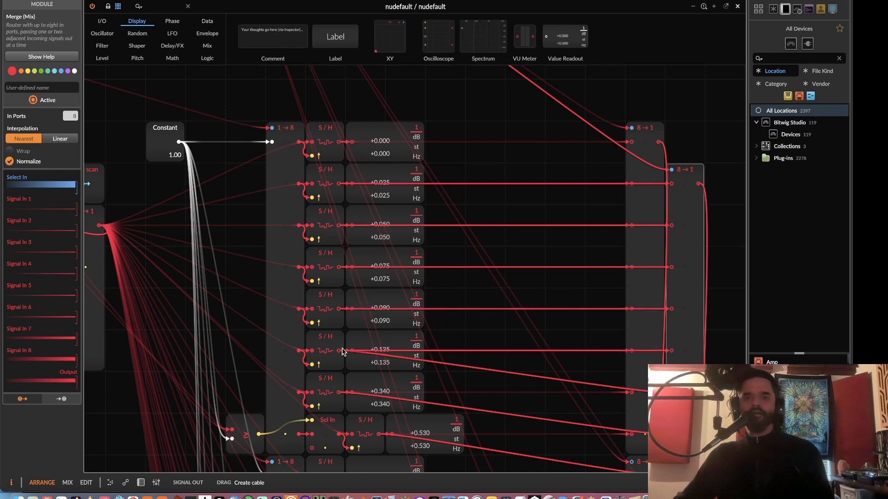
{"action": "scroll", "coordinate": [543, 357], "scroll_direction": "down", "scroll_amount": 4}
{"action": "left_click_drag", "start_coordinate": [657, 261], "coordinate": [323, 262]}
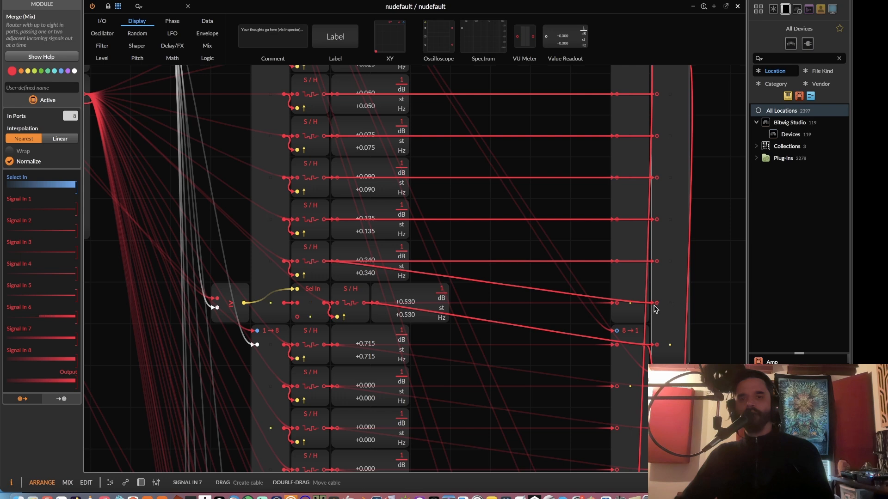
{"action": "left_click_drag", "start_coordinate": [657, 303], "coordinate": [363, 304]}
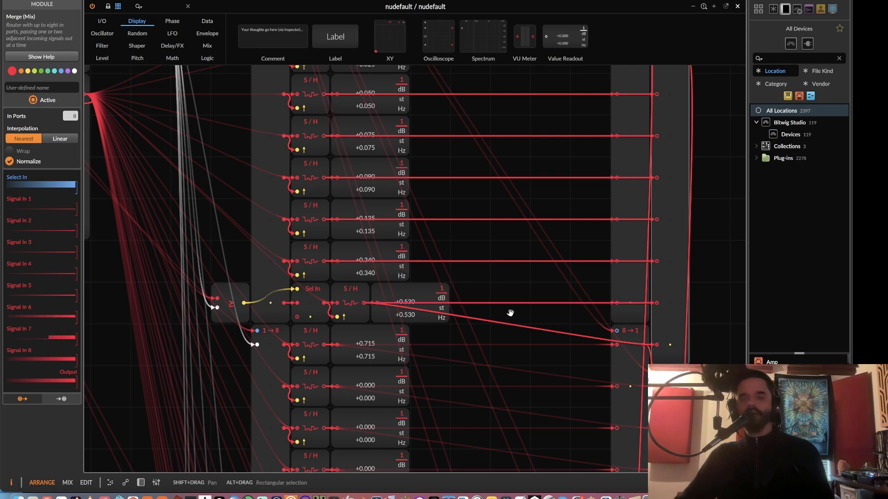
{"action": "scroll", "coordinate": [511, 311], "scroll_direction": "down", "scroll_amount": 3}
{"action": "left_click_drag", "start_coordinate": [626, 259], "coordinate": [291, 264]}
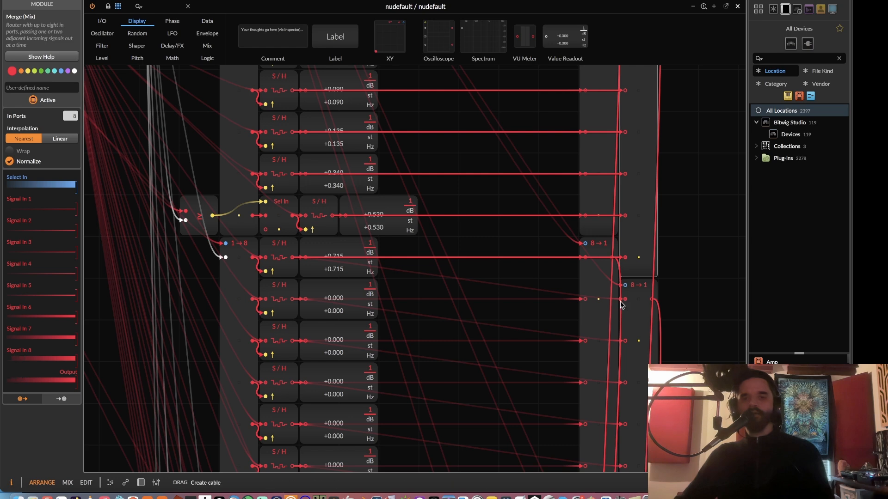
Rewire the second duplicate 8-port Merge's eight signal inputs to the S/H outputs directly level with each port.
{"action": "left_click_drag", "start_coordinate": [626, 300], "coordinate": [305, 298]}
{"action": "scroll", "coordinate": [513, 194], "scroll_direction": "down", "scroll_amount": 4}
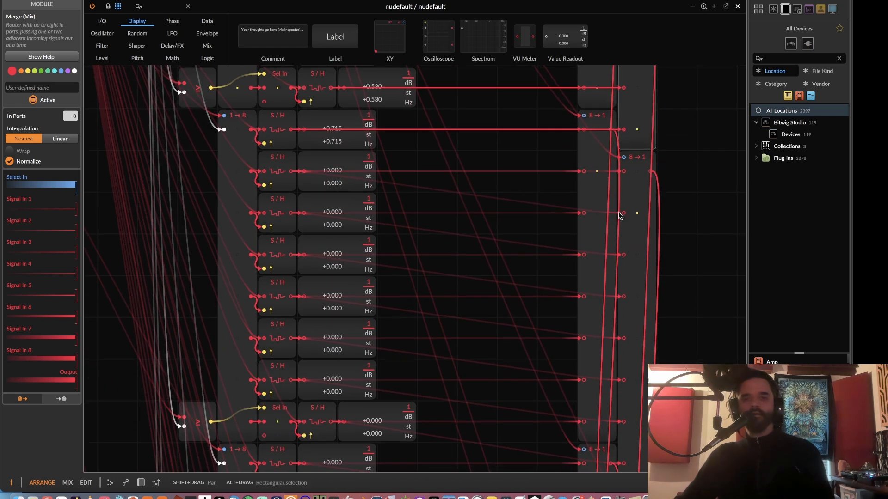
{"action": "left_click_drag", "start_coordinate": [510, 220], "coordinate": [303, 213]}
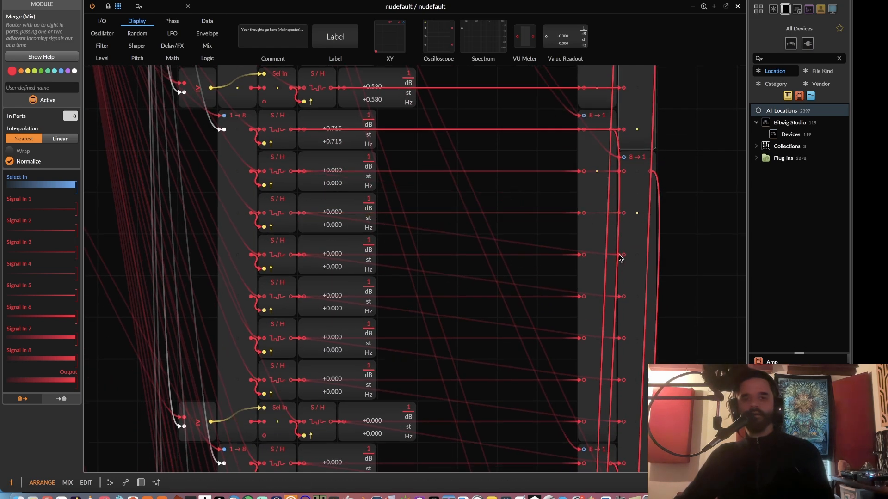
{"action": "left_click_drag", "start_coordinate": [623, 254], "coordinate": [303, 255]}
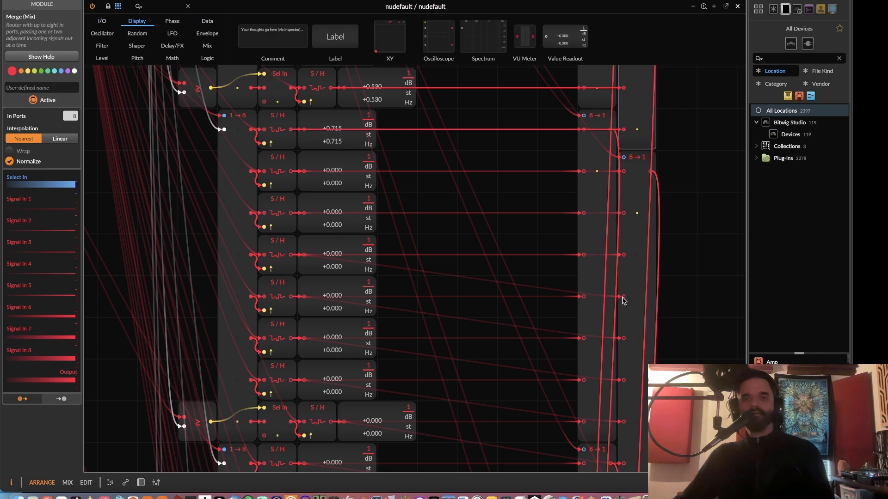
{"action": "left_click_drag", "start_coordinate": [622, 298], "coordinate": [304, 298]}
{"action": "scroll", "coordinate": [527, 231], "scroll_direction": "down", "scroll_amount": 3}
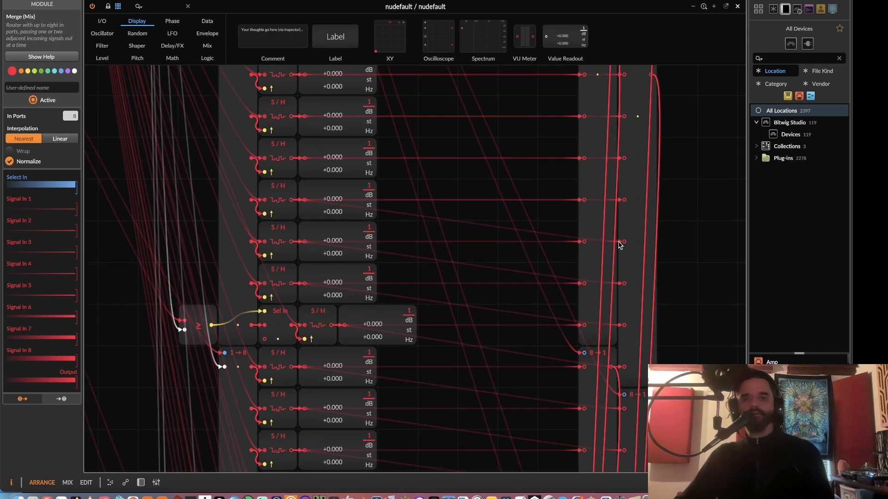
{"action": "left_click_drag", "start_coordinate": [620, 244], "coordinate": [304, 241]}
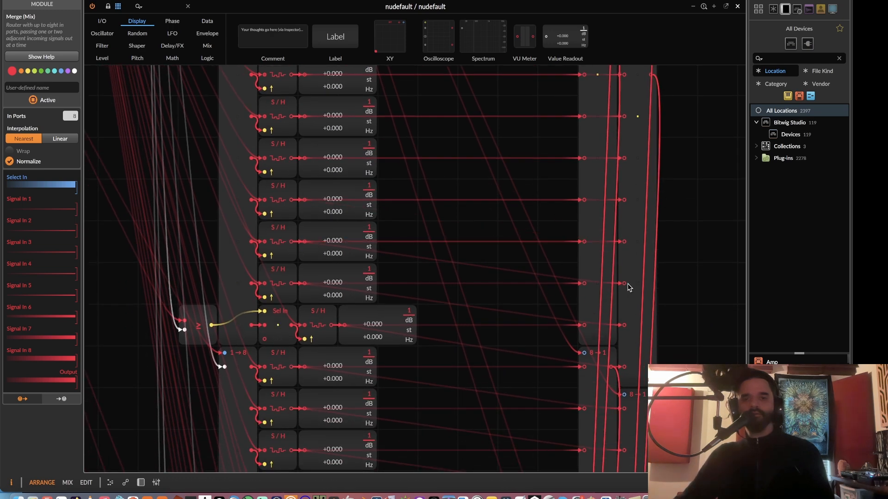
{"action": "left_click_drag", "start_coordinate": [627, 284], "coordinate": [304, 283]}
{"action": "scroll", "coordinate": [535, 248], "scroll_direction": "down", "scroll_amount": 3}
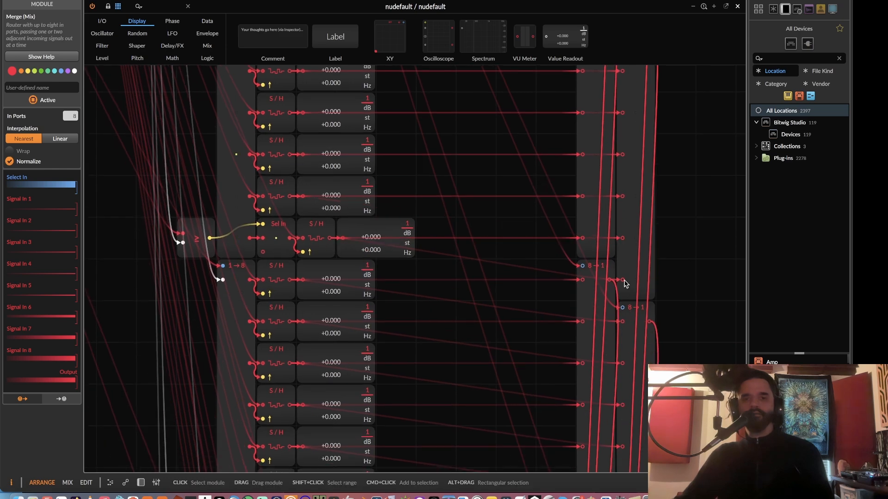
{"action": "left_click_drag", "start_coordinate": [621, 281], "coordinate": [304, 280]}
Rewire the third duplicate 8-port Merge's eight signal inputs to the level S/H outputs, continuing the one-slice shift.
{"action": "scroll", "coordinate": [637, 243], "scroll_direction": "down", "scroll_amount": 3}
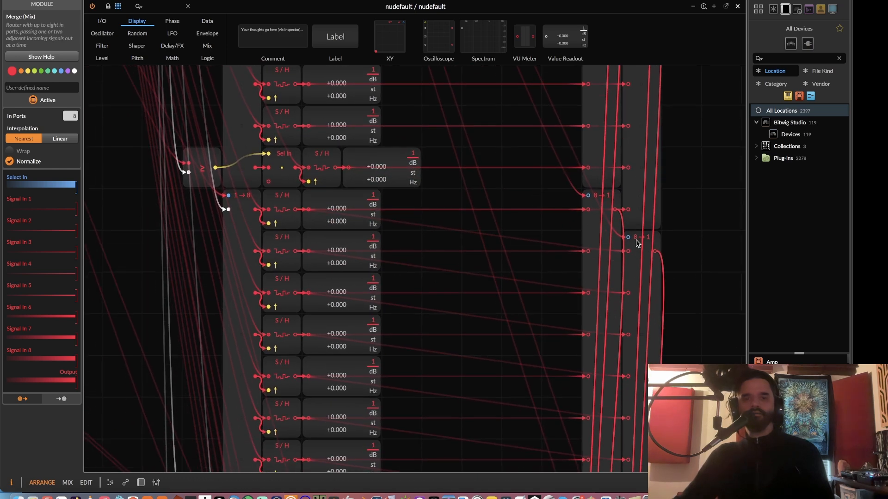
{"action": "left_click_drag", "start_coordinate": [585, 254], "coordinate": [306, 252]}
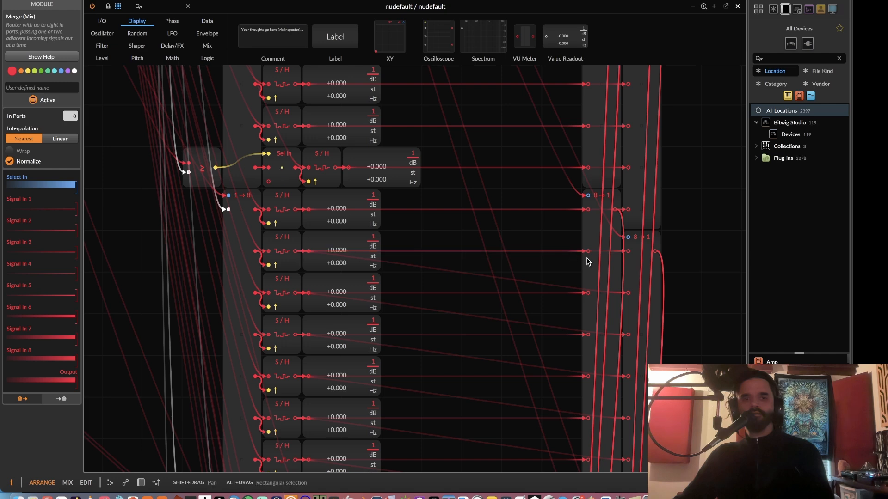
{"action": "left_click_drag", "start_coordinate": [623, 294], "coordinate": [306, 292]}
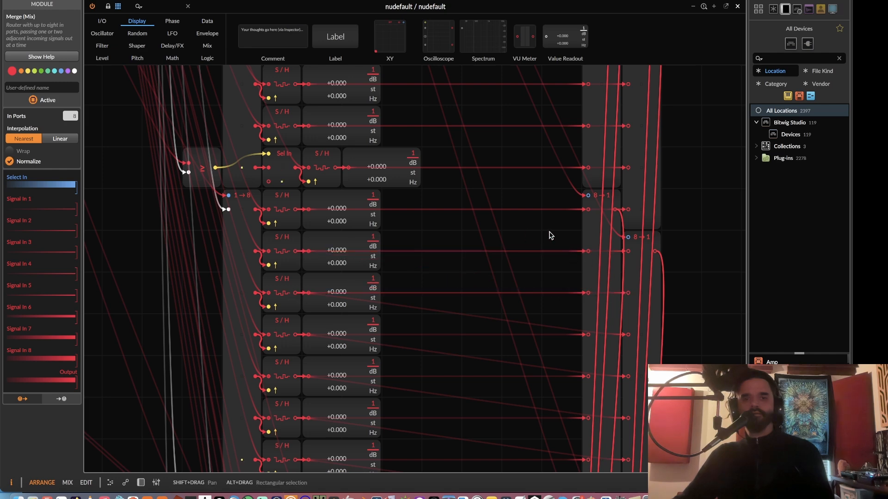
{"action": "scroll", "coordinate": [621, 262], "scroll_direction": "down", "scroll_amount": 3}
{"action": "left_click_drag", "start_coordinate": [636, 261], "coordinate": [303, 260]}
{"action": "scroll", "coordinate": [550, 231], "scroll_direction": "down", "scroll_amount": 1}
{"action": "left_click_drag", "start_coordinate": [638, 284], "coordinate": [305, 281]}
{"action": "scroll", "coordinate": [482, 199], "scroll_direction": "down", "scroll_amount": 2}
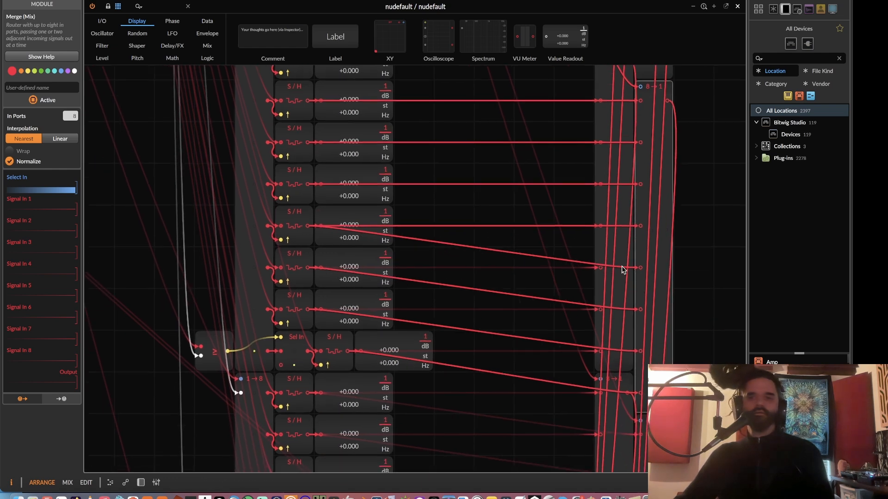
{"action": "left_click_drag", "start_coordinate": [640, 268], "coordinate": [308, 268]}
{"action": "scroll", "coordinate": [539, 190], "scroll_direction": "down", "scroll_amount": 3}
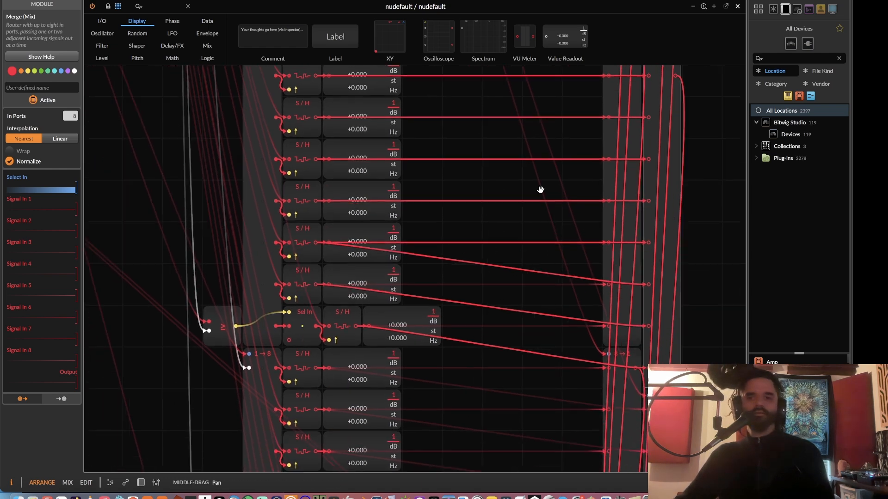
{"action": "left_click_drag", "start_coordinate": [644, 239], "coordinate": [491, 233]}
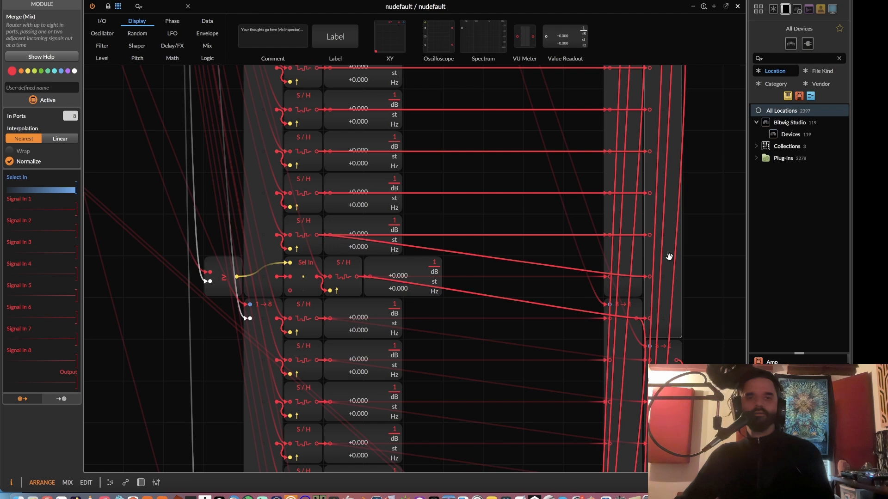
{"action": "left_click_drag", "start_coordinate": [652, 280], "coordinate": [356, 282]}
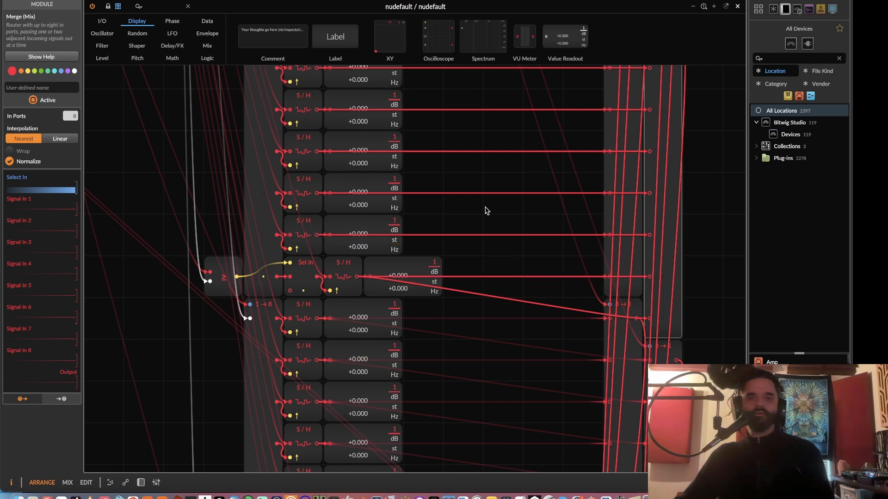
{"action": "scroll", "coordinate": [487, 211], "scroll_direction": "down", "scroll_amount": 3}
{"action": "left_click_drag", "start_coordinate": [639, 244], "coordinate": [298, 247]}
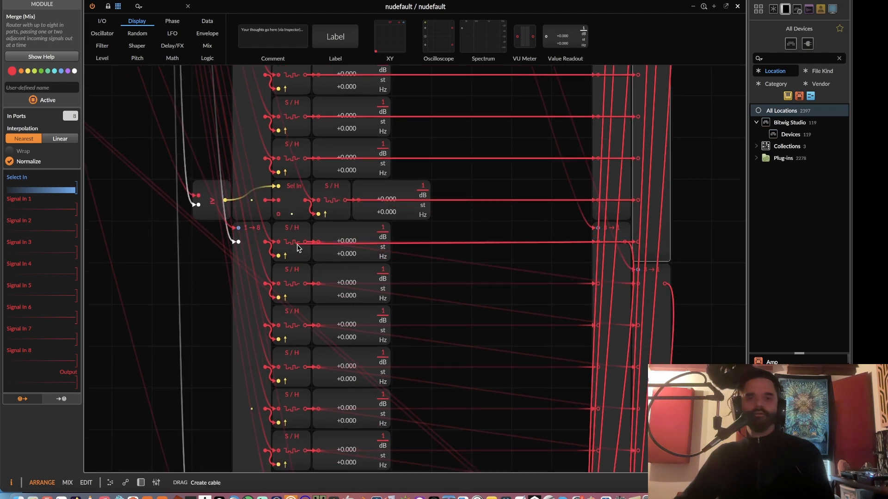
Rewire the fourth duplicate 8-port Merge's first seven signal inputs to the level S/H outputs, ending at the last slice.
{"action": "scroll", "coordinate": [494, 191], "scroll_direction": "down", "scroll_amount": 4}
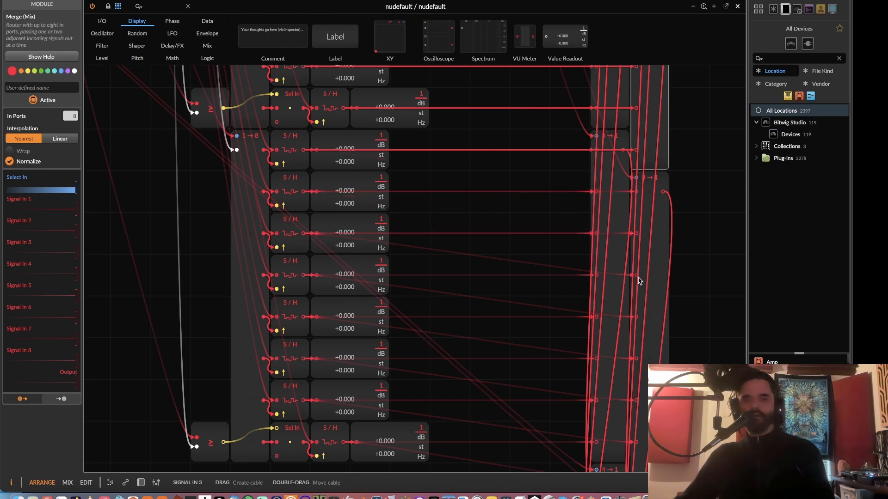
{"action": "scroll", "coordinate": [580, 217], "scroll_direction": "down", "scroll_amount": 2}
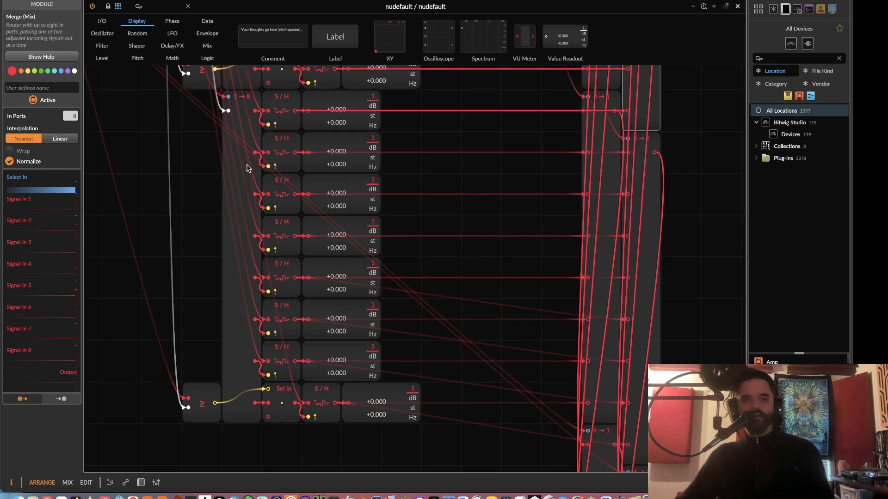
{"action": "left_click_drag", "start_coordinate": [628, 319], "coordinate": [291, 321]}
{"action": "left_click_drag", "start_coordinate": [627, 361], "coordinate": [294, 368]}
{"action": "left_click_drag", "start_coordinate": [628, 403], "coordinate": [334, 406]}
{"action": "scroll", "coordinate": [513, 335], "scroll_direction": "down", "scroll_amount": 5}
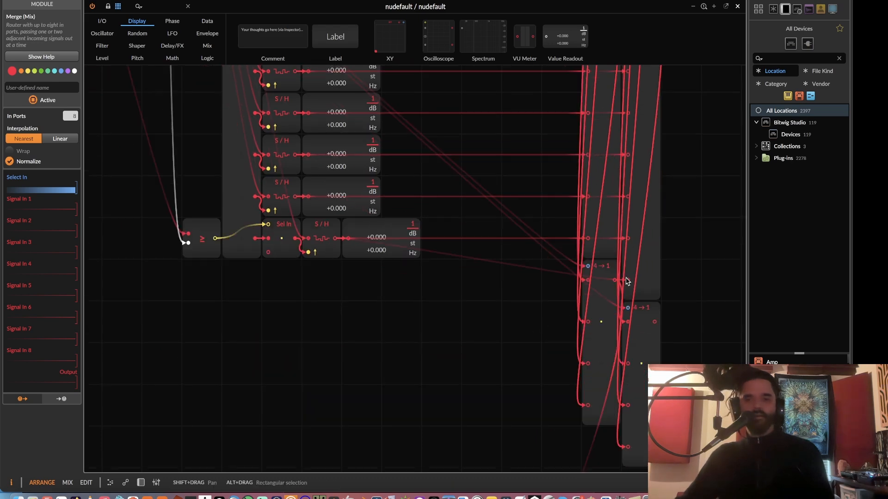
{"action": "scroll", "coordinate": [629, 264], "scroll_direction": "up", "scroll_amount": 6}
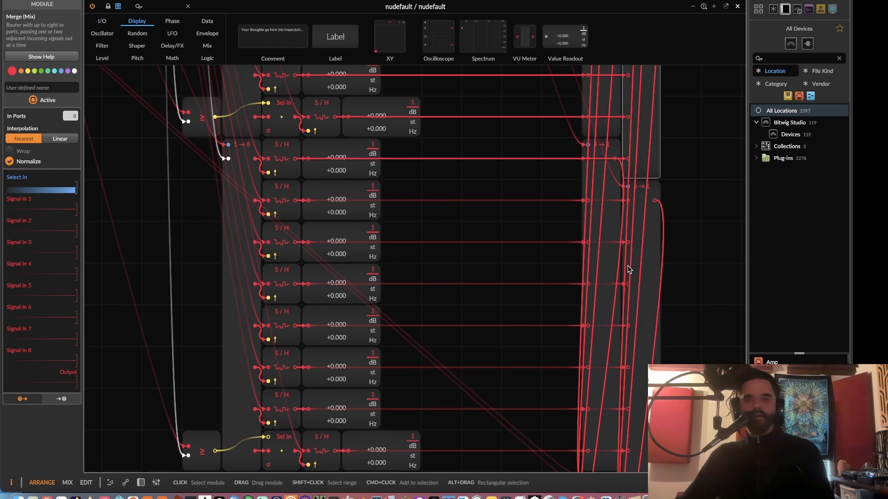
{"action": "scroll", "coordinate": [630, 270], "scroll_direction": "down", "scroll_amount": 5}
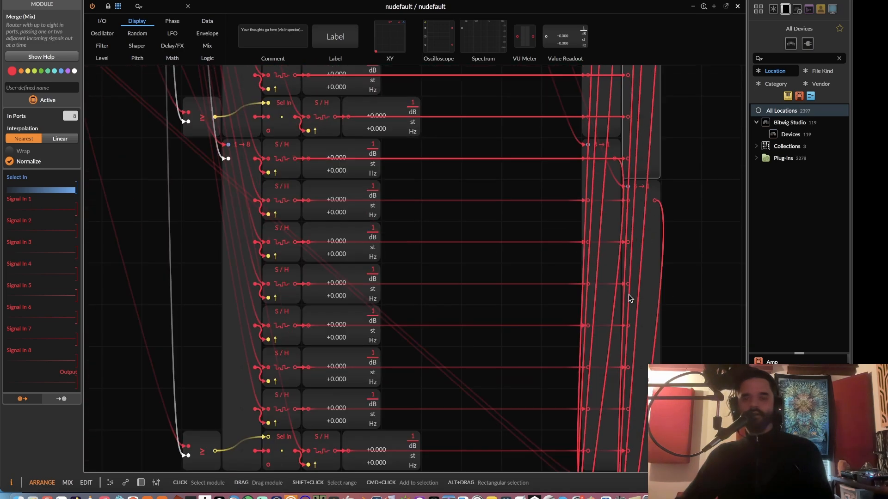
Add a Split module in the empty space above and to the right of the two Merge columns.
{"action": "scroll", "coordinate": [629, 299], "scroll_direction": "down", "scroll_amount": 6}
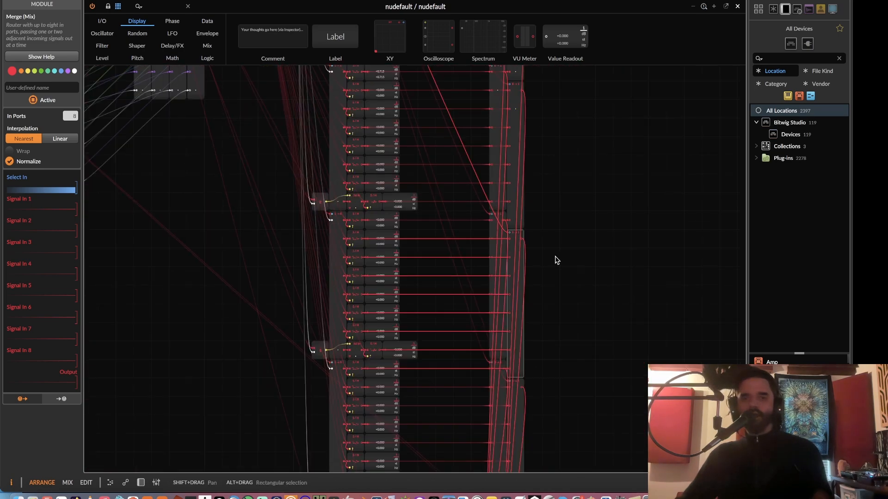
{"action": "left_click_drag", "start_coordinate": [530, 256], "coordinate": [584, 352]}
{"action": "left_click_drag", "start_coordinate": [559, 325], "coordinate": [515, 208]}
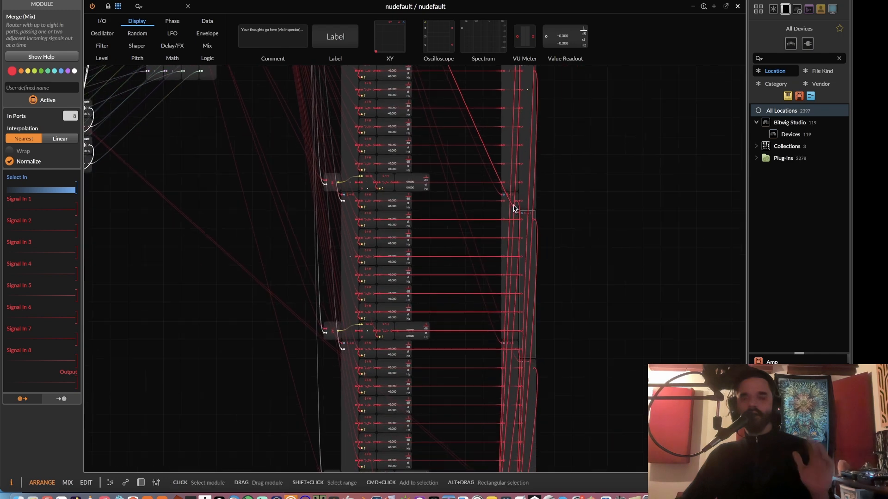
{"action": "scroll", "coordinate": [515, 208], "scroll_direction": "down", "scroll_amount": 5}
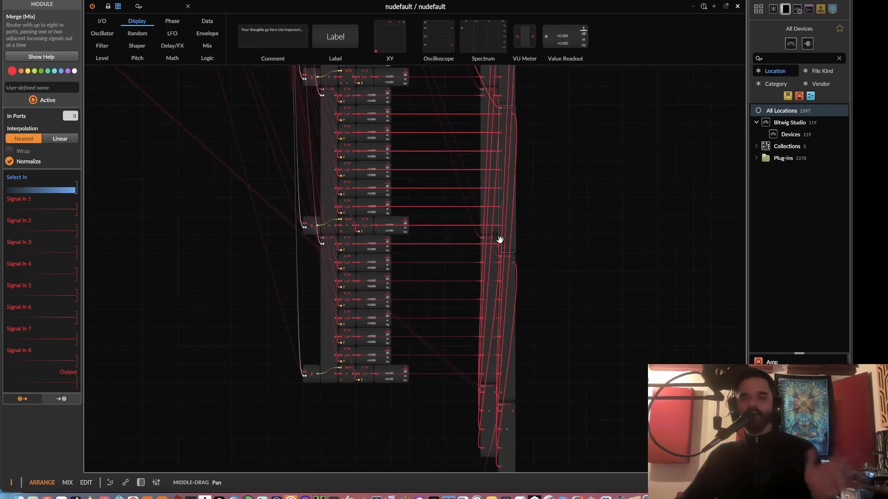
{"action": "left_click", "coordinate": [205, 46]}
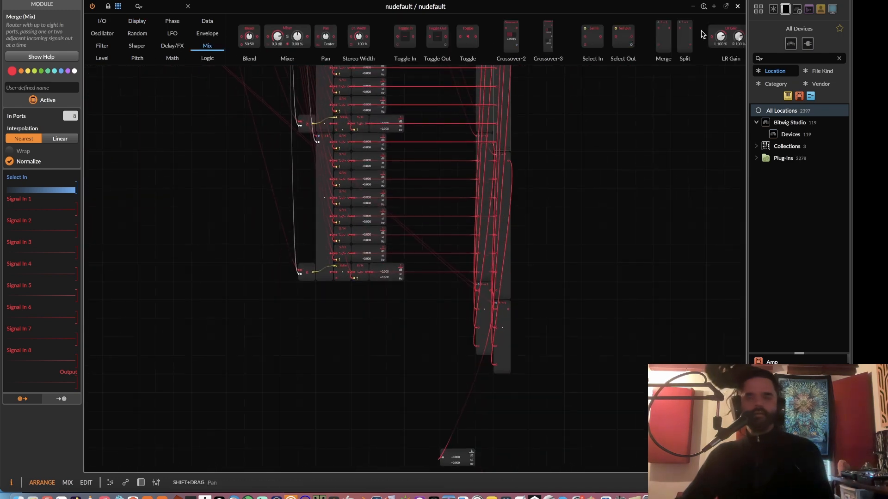
{"action": "left_click_drag", "start_coordinate": [585, 103], "coordinate": [522, 183]}
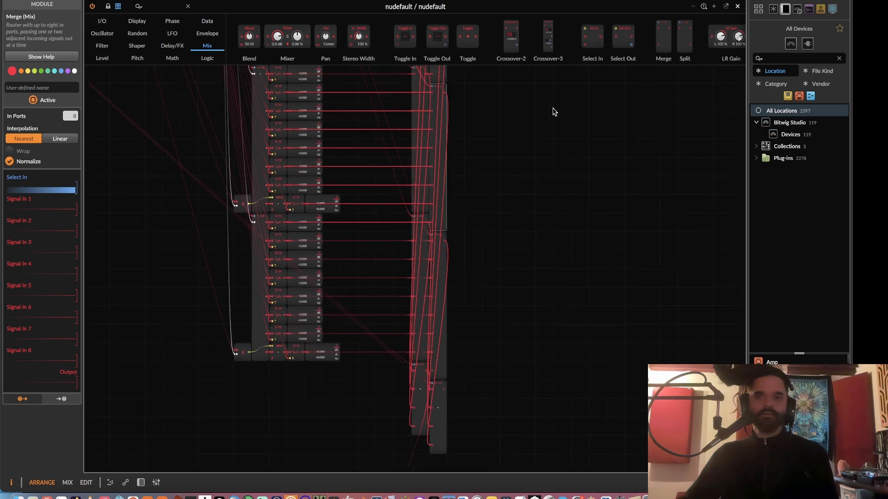
{"action": "left_click_drag", "start_coordinate": [567, 92], "coordinate": [563, 174]}
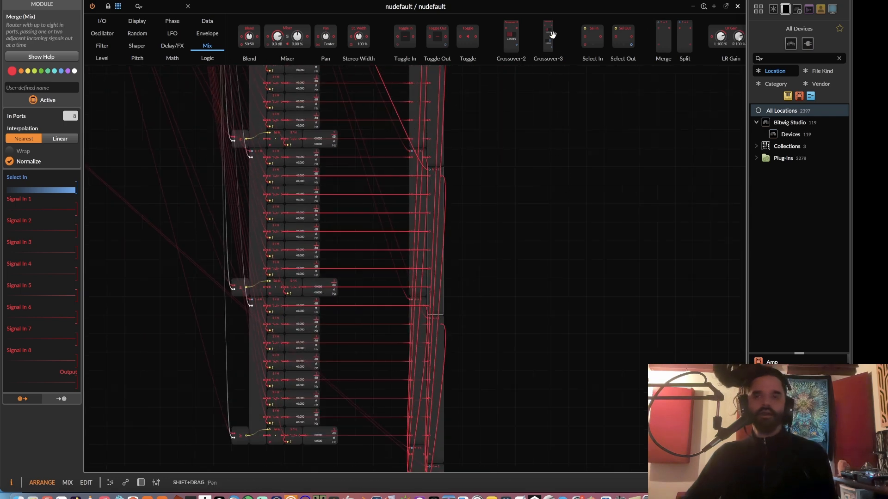
{"action": "left_click_drag", "start_coordinate": [590, 133], "coordinate": [519, 256]}
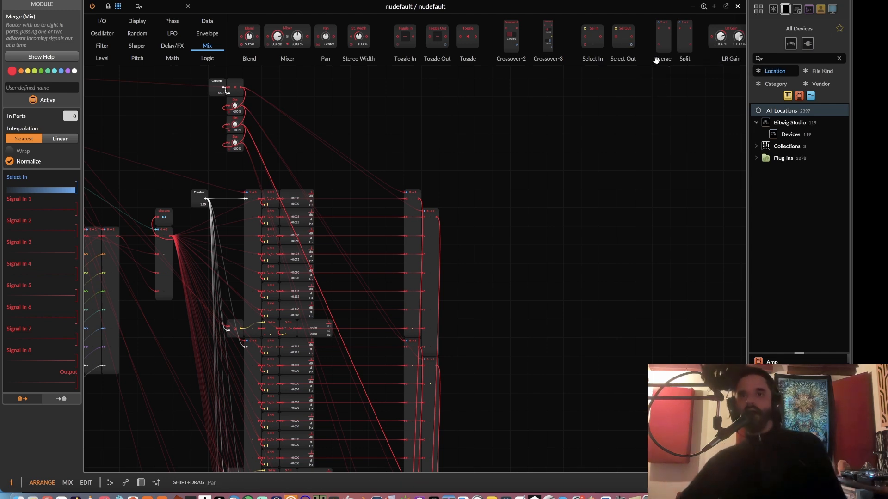
{"action": "left_click_drag", "start_coordinate": [684, 37], "coordinate": [545, 109]}
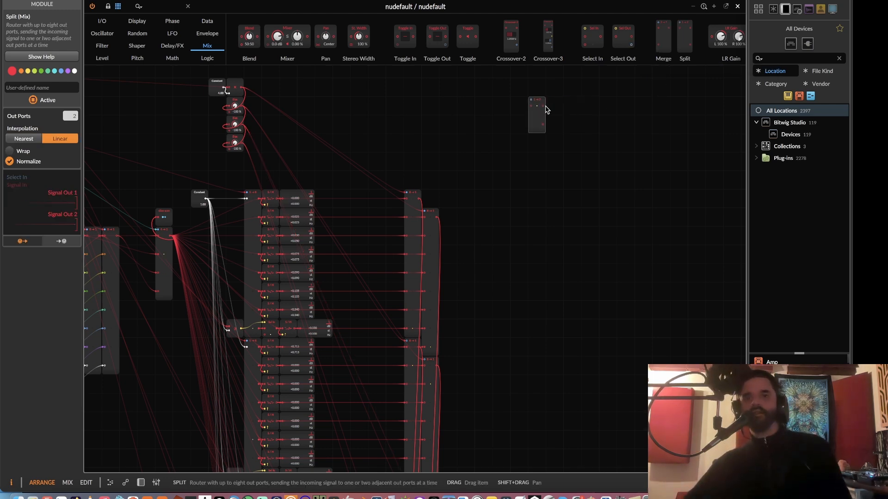
Set the Split module to 8 out ports and add a Select In module named 5 in the empty space beside it.
{"action": "left_click_drag", "start_coordinate": [67, 112], "coordinate": [67, 92]}
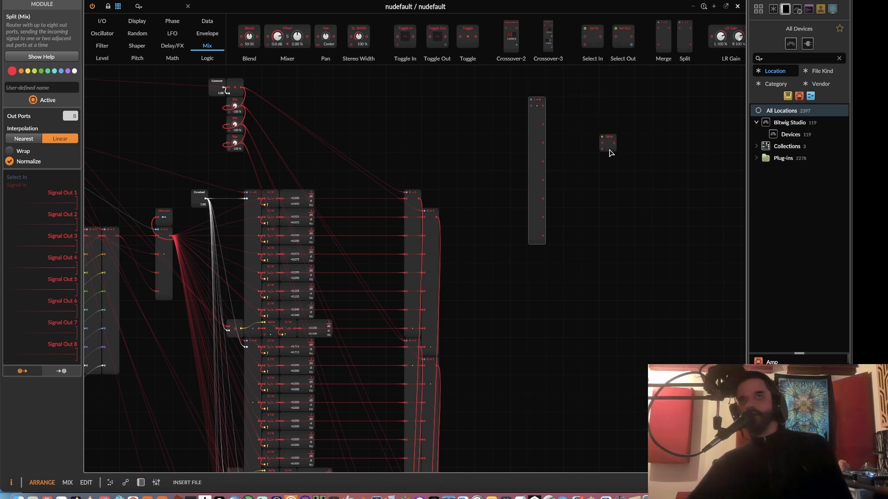
{"action": "left_click_drag", "start_coordinate": [609, 153], "coordinate": [363, 364]}
{"action": "key", "text": "plus"}
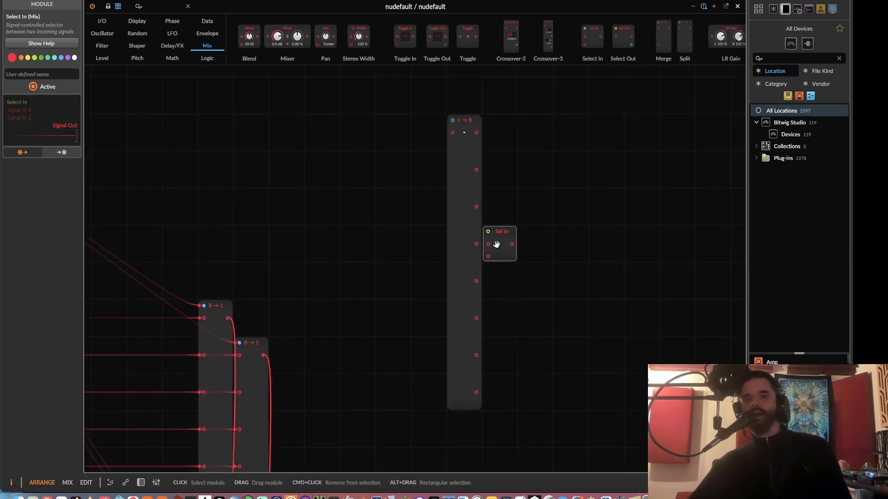
{"action": "left_click_drag", "start_coordinate": [500, 242], "coordinate": [501, 280]}
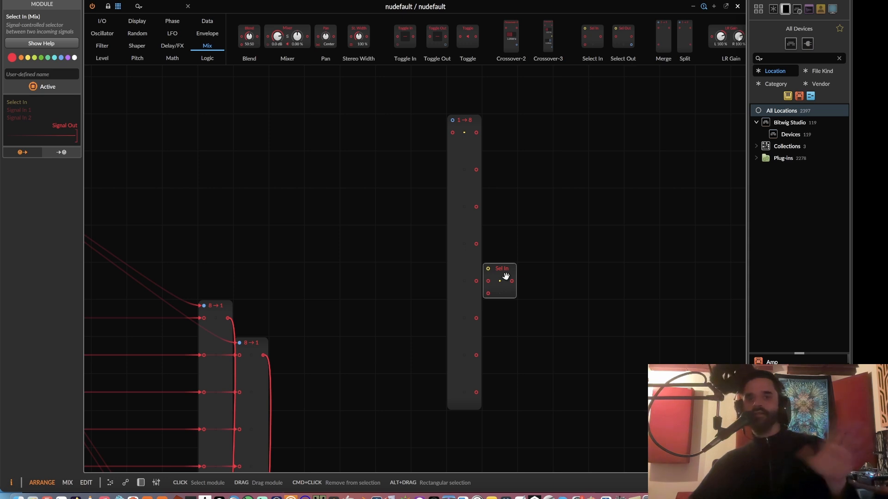
{"action": "left_click_drag", "start_coordinate": [506, 276], "coordinate": [683, 241]}
{"action": "left_click_drag", "start_coordinate": [639, 263], "coordinate": [497, 273]}
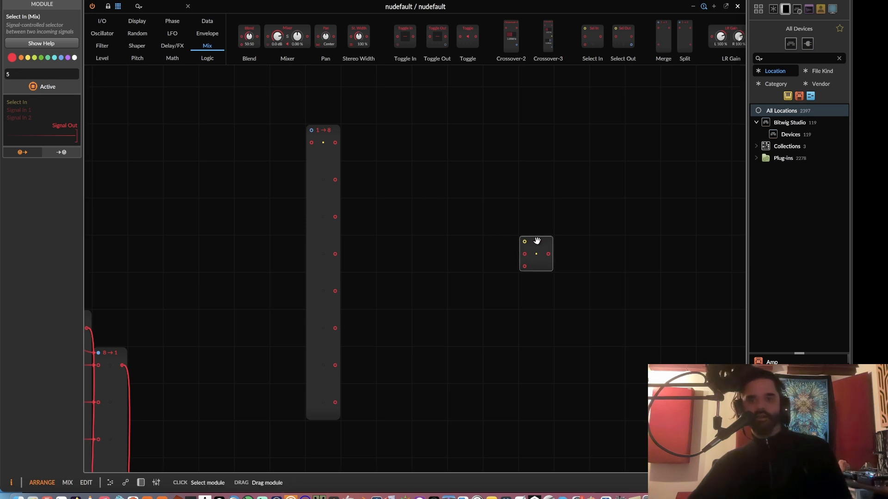
Duplicate Select In module 5 twice to its right, naming the copies 6 and 7.
{"action": "left_click_drag", "start_coordinate": [535, 245], "coordinate": [570, 246]}
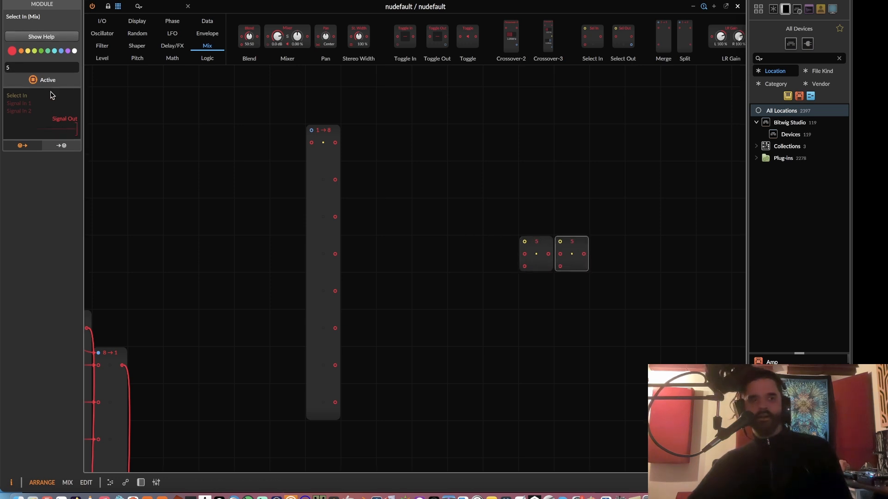
{"action": "left_click", "coordinate": [49, 68]}
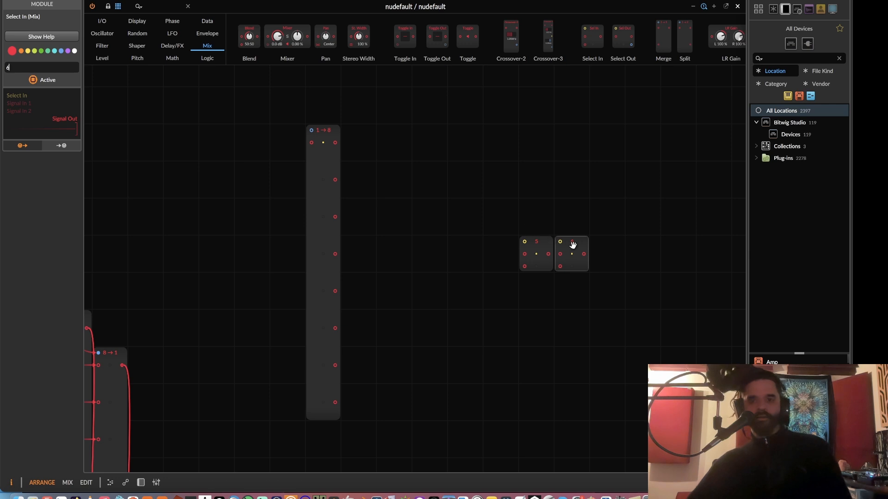
{"action": "left_click_drag", "start_coordinate": [572, 246], "coordinate": [608, 249]}
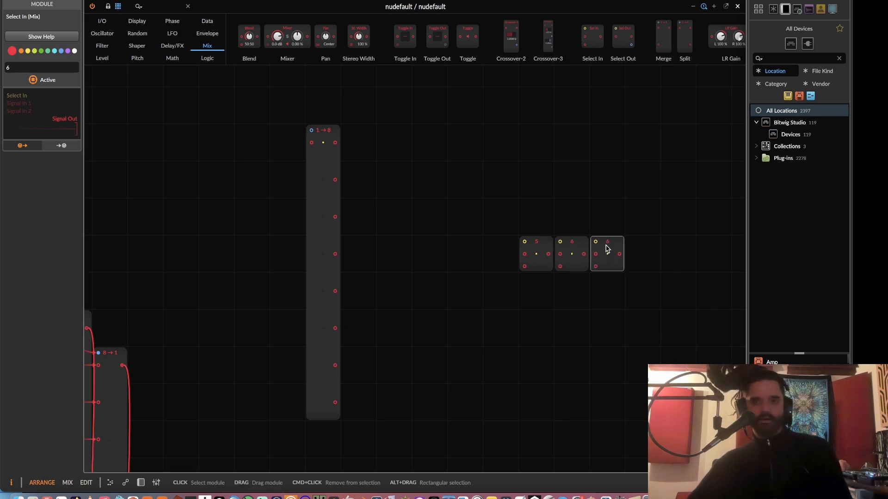
{"action": "left_click", "coordinate": [6, 68]}
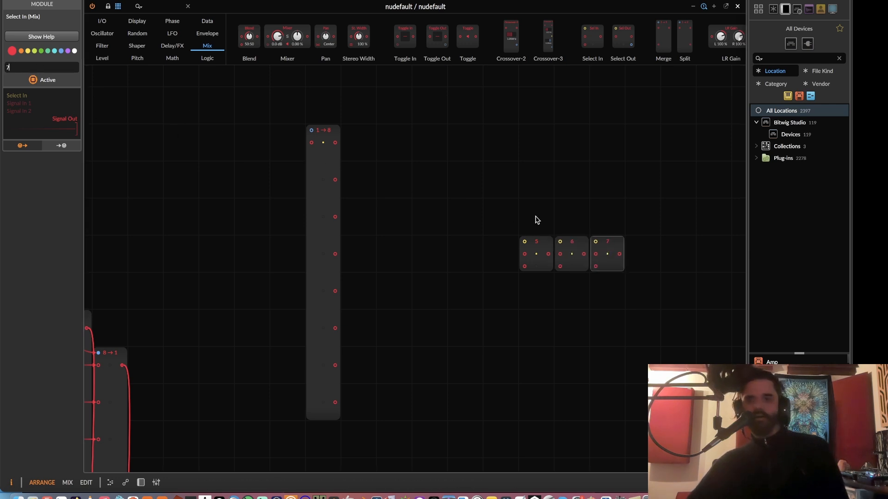
{"action": "key", "text": "Return"}
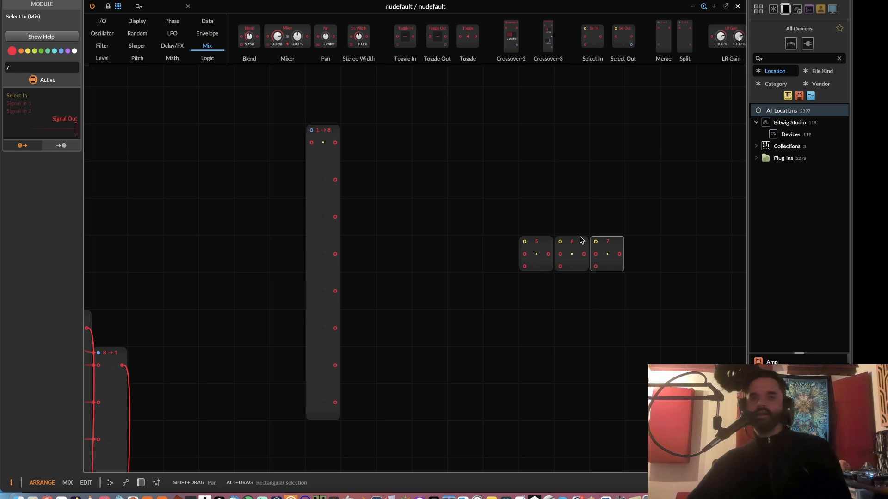
Extend the Select In row to the left of module 5 with two duplicates named 4 and 3.
{"action": "left_click", "coordinate": [589, 243]}
{"action": "left_click_drag", "start_coordinate": [543, 244], "coordinate": [507, 243]}
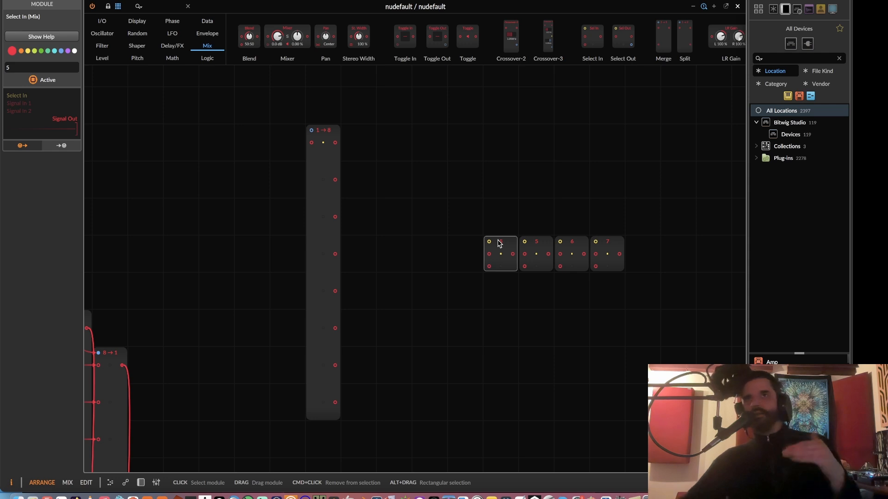
{"action": "left_click", "coordinate": [8, 68]}
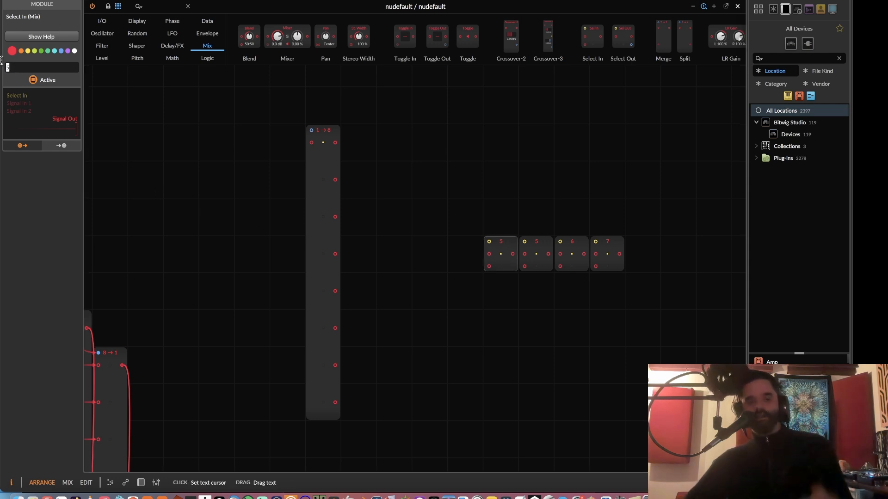
{"action": "type", "text": "4"}
{"action": "left_click", "coordinate": [503, 243]}
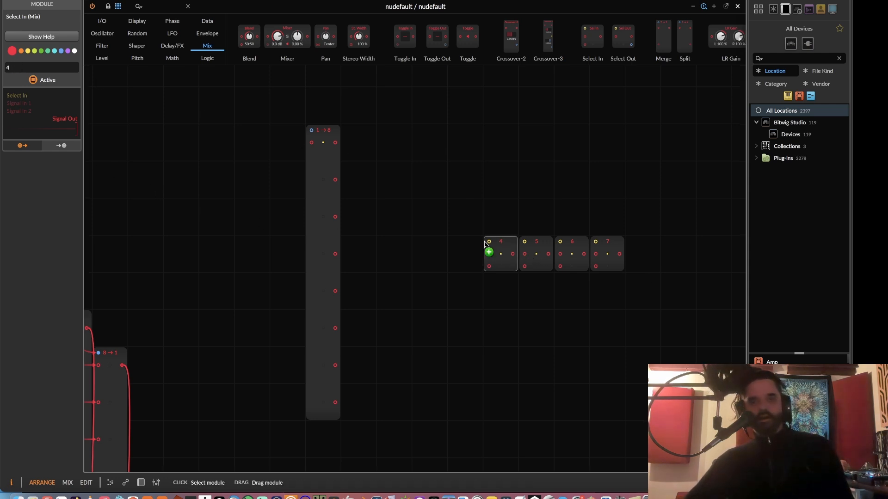
{"action": "left_click_drag", "start_coordinate": [486, 244], "coordinate": [464, 245]}
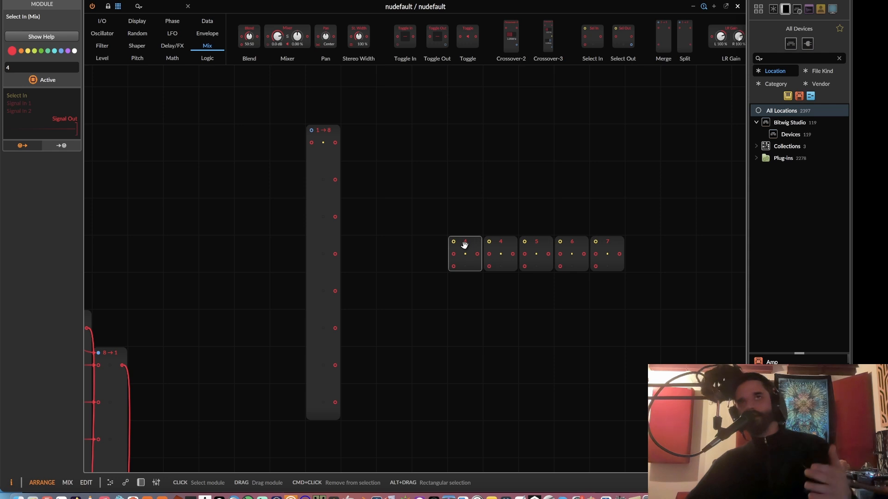
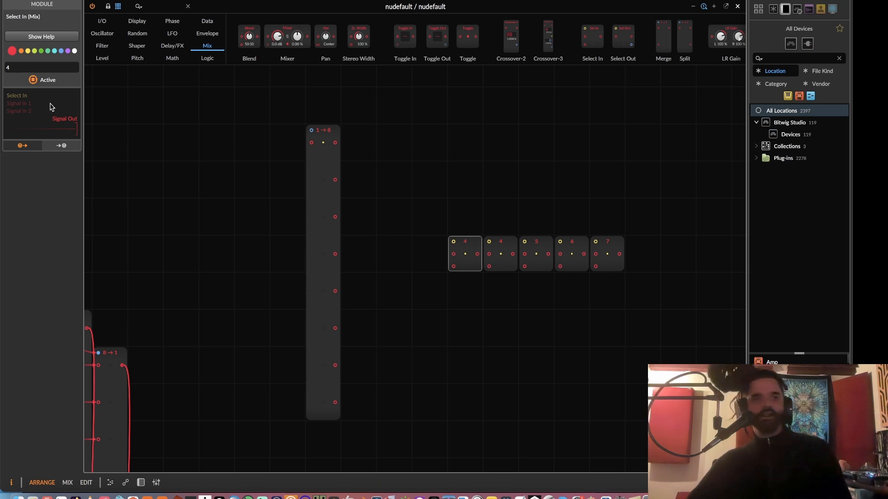
{"action": "double_click", "coordinate": [17, 67]}
{"action": "type", "text": "3"}
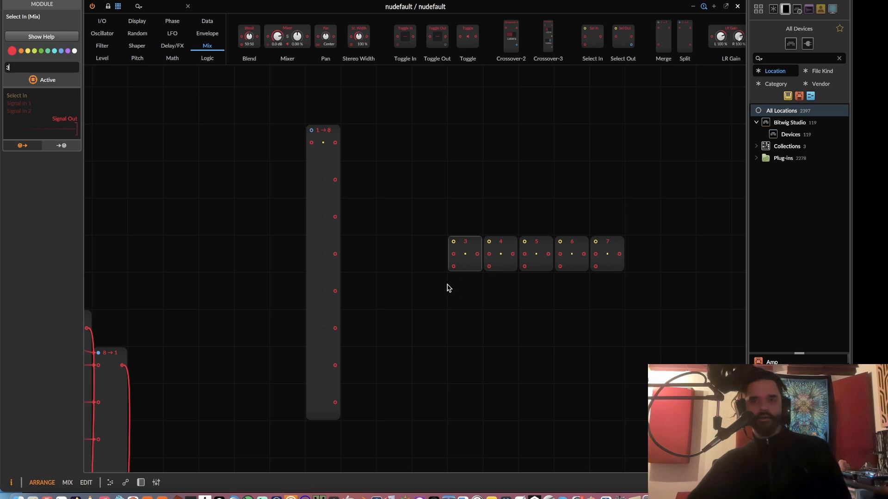
Delete the 8-port Split module, and colour Select In module 6 orange, 7 turquoise, 4 purple and 3 green.
{"action": "left_click", "coordinate": [331, 212]}
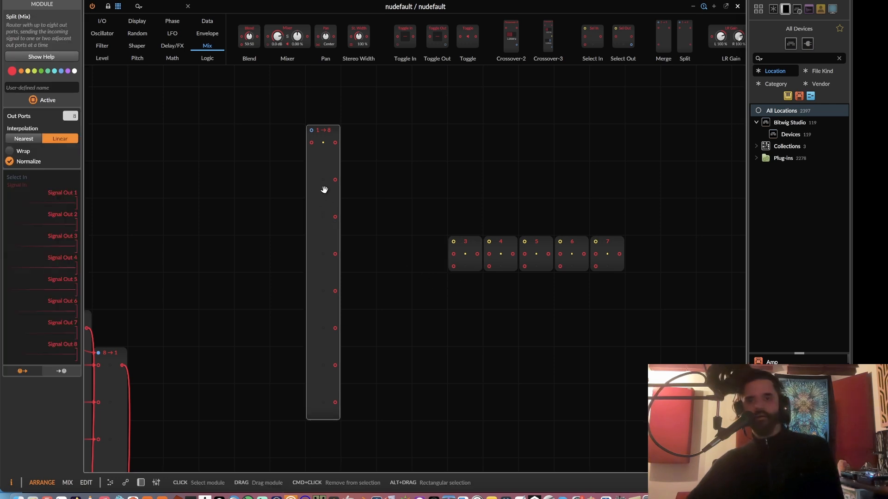
{"action": "key", "text": "Delete"}
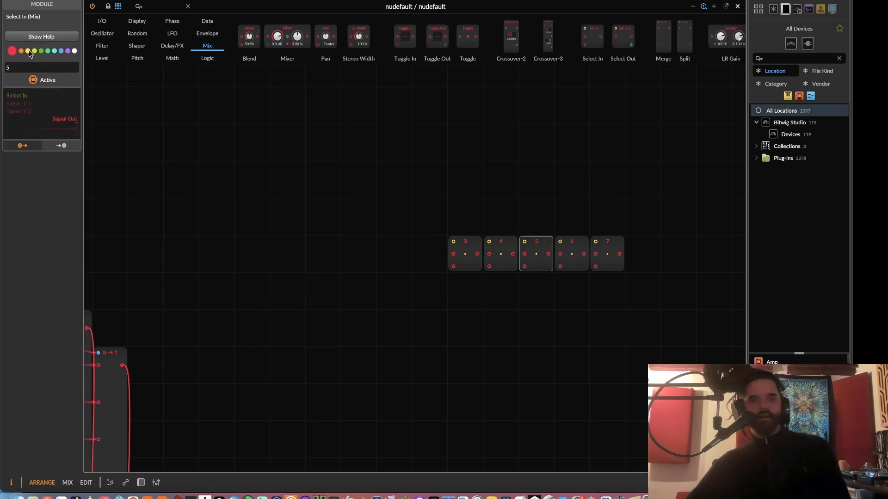
{"action": "left_click", "coordinate": [578, 264]}
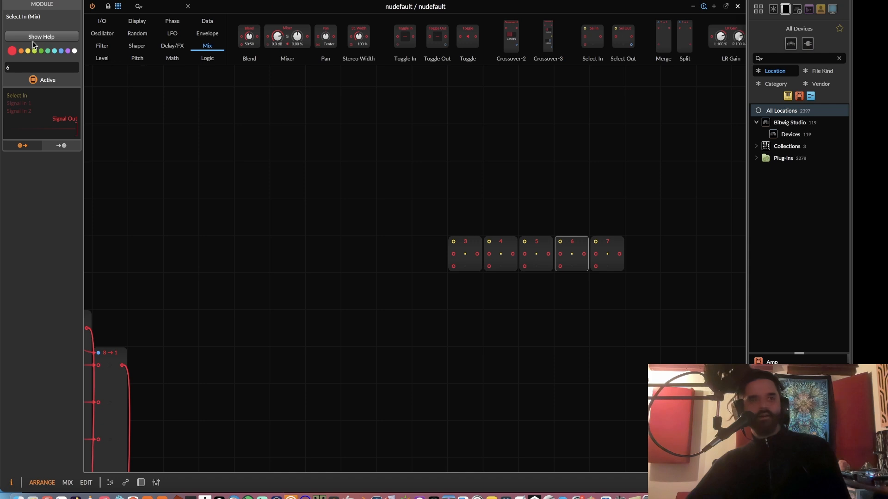
{"action": "left_click_drag", "start_coordinate": [593, 199], "coordinate": [615, 278]}
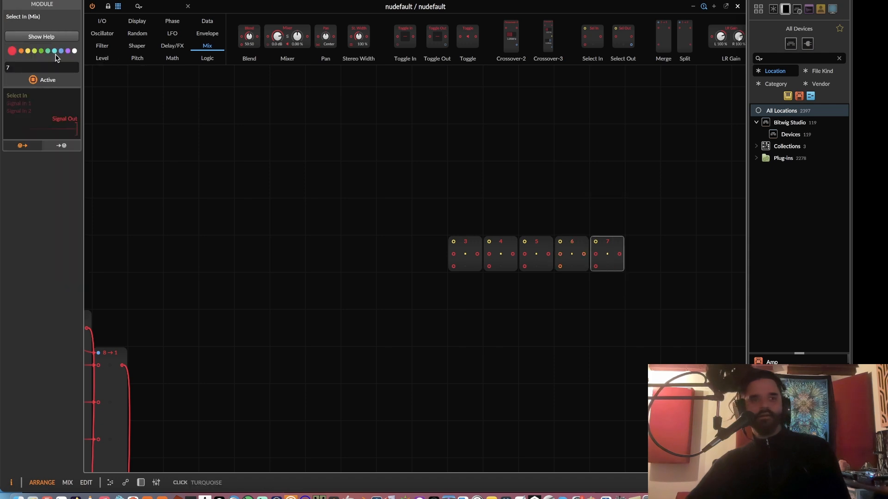
{"action": "left_click_drag", "start_coordinate": [512, 226], "coordinate": [514, 300]}
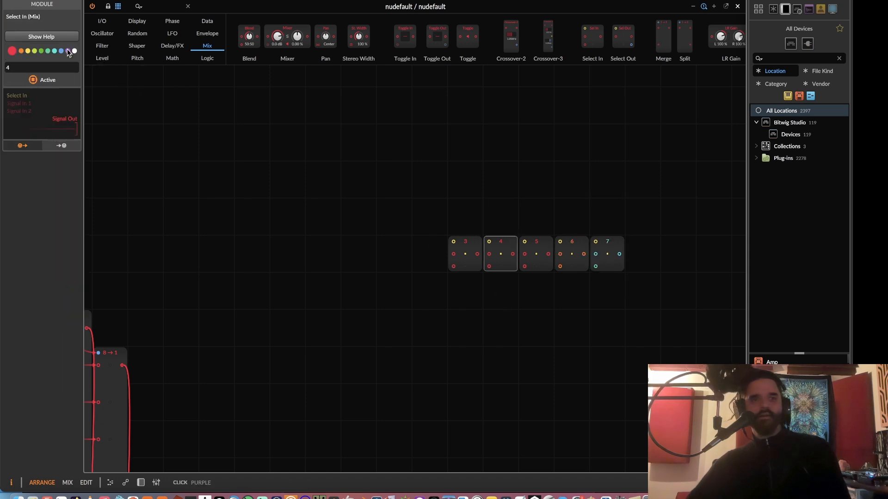
{"action": "left_click_drag", "start_coordinate": [473, 228], "coordinate": [473, 296]}
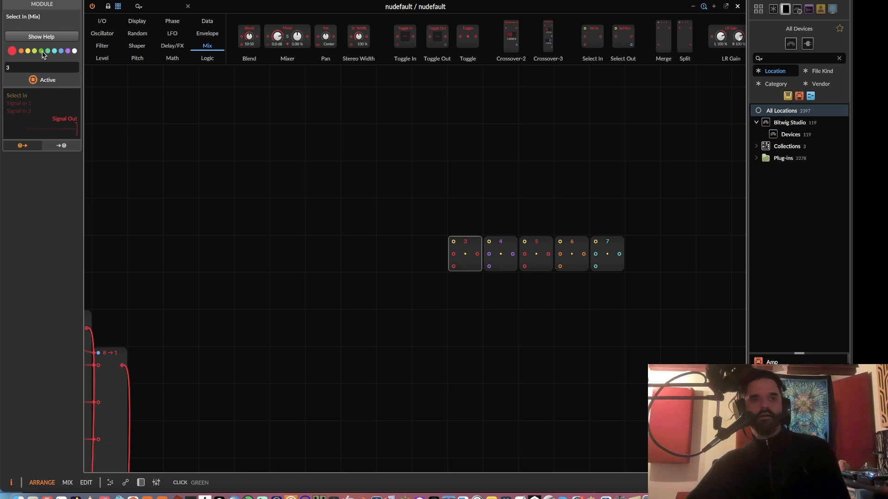
Wire the original 4-port Merge's output to Select In 5's first signal input and the duplicate 4-port Merge's output to Select In 6's.
{"action": "scroll", "coordinate": [365, 198], "scroll_direction": "down", "scroll_amount": 5}
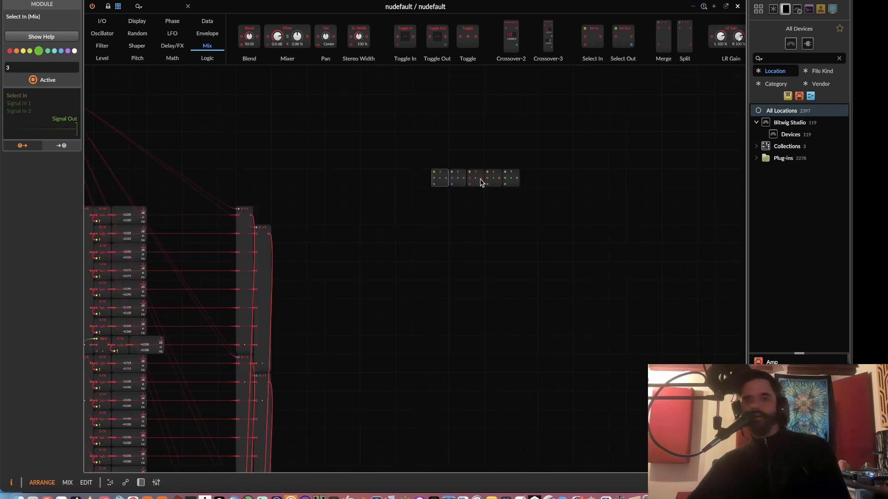
{"action": "left_click", "coordinate": [482, 180]}
{"action": "left_click", "coordinate": [242, 252]}
{"action": "scroll", "coordinate": [242, 363], "scroll_direction": "down", "scroll_amount": 5}
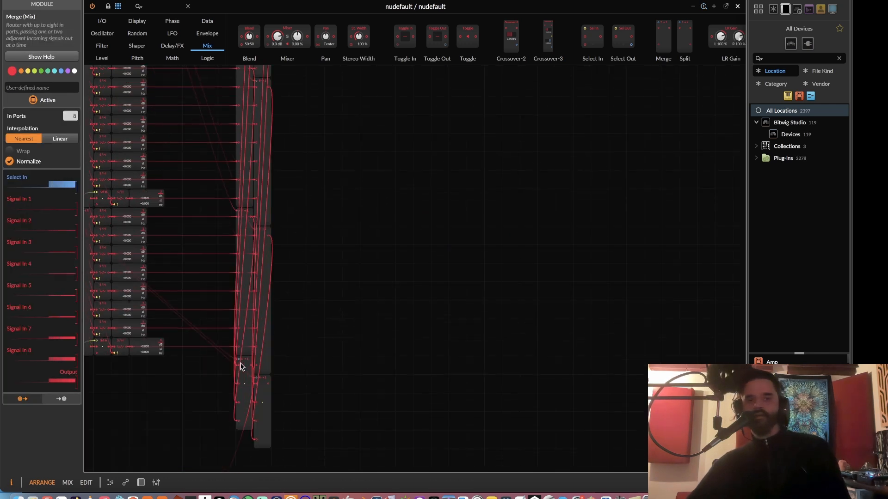
{"action": "left_click_drag", "start_coordinate": [247, 325], "coordinate": [214, 343]}
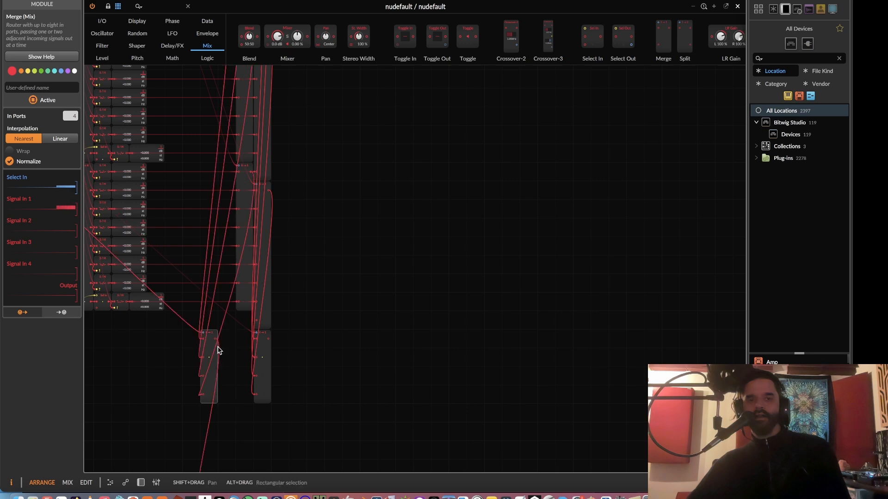
{"action": "scroll", "coordinate": [209, 316], "scroll_direction": "down", "scroll_amount": 3}
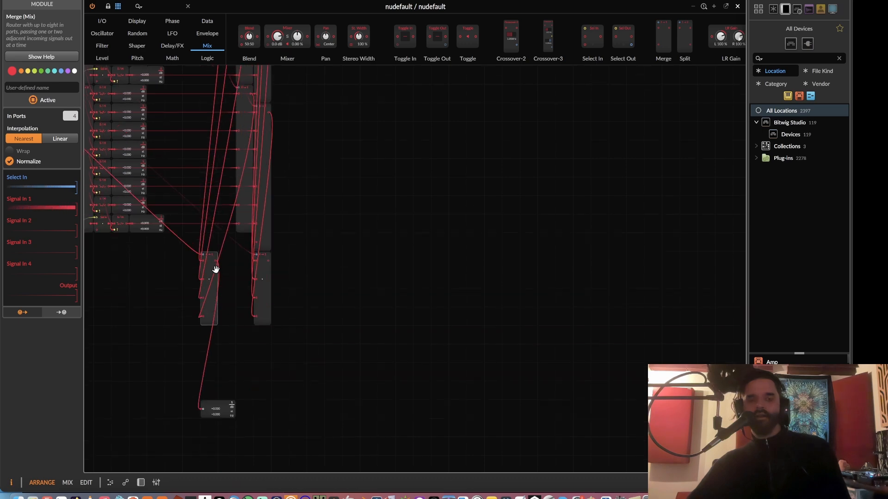
{"action": "left_click_drag", "start_coordinate": [272, 230], "coordinate": [465, 90]}
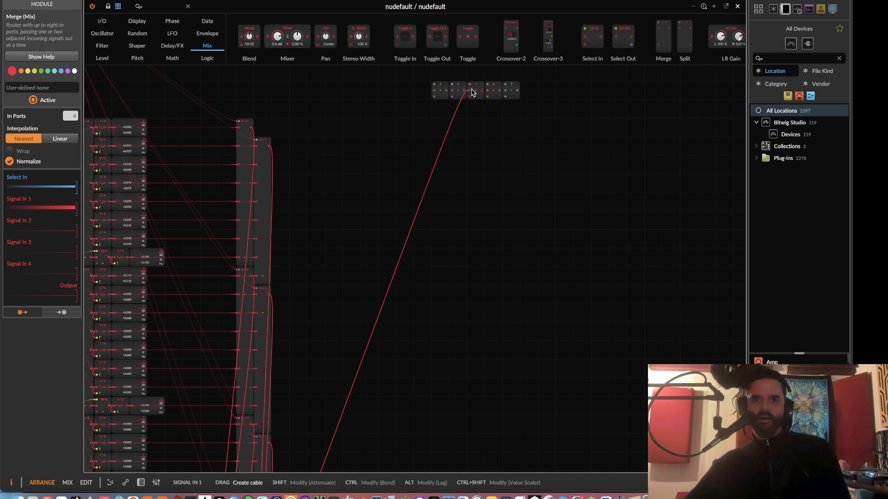
{"action": "left_click_drag", "start_coordinate": [414, 267], "coordinate": [269, 394]}
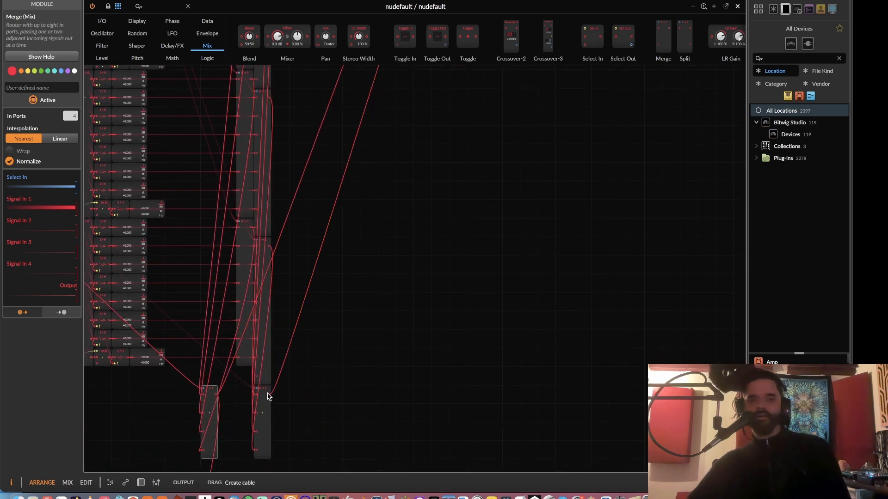
{"action": "left_click_drag", "start_coordinate": [210, 415], "coordinate": [241, 413]}
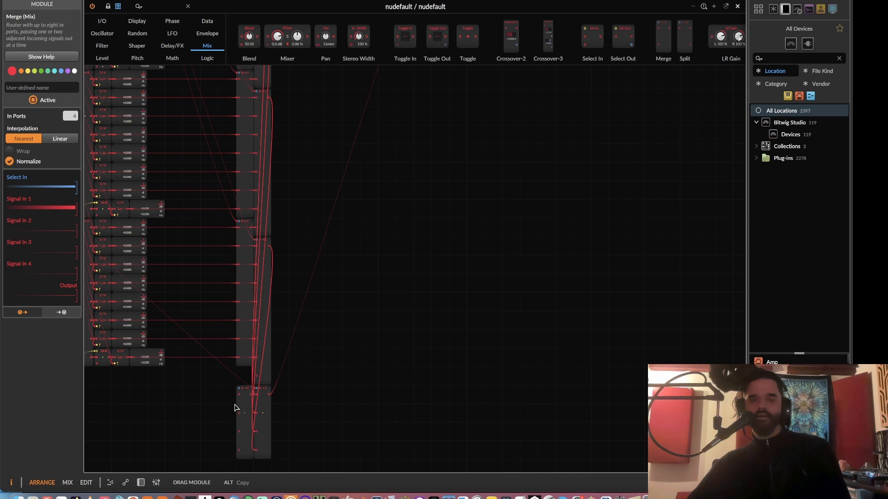
Add a Label module reading 5 directly above the first Merge column.
{"action": "scroll", "coordinate": [291, 359], "scroll_direction": "up", "scroll_amount": 4}
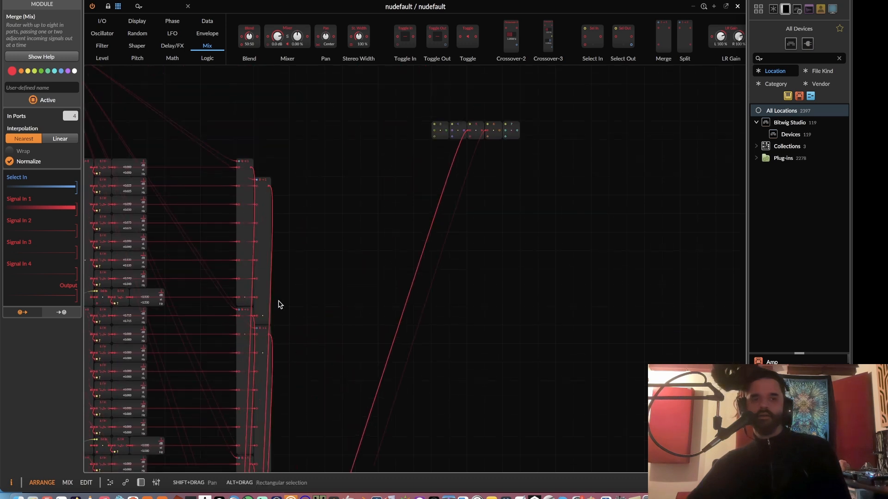
{"action": "scroll", "coordinate": [248, 87], "scroll_direction": "up", "scroll_amount": 2}
{"action": "scroll", "coordinate": [247, 87], "scroll_direction": "left", "scroll_amount": 1}
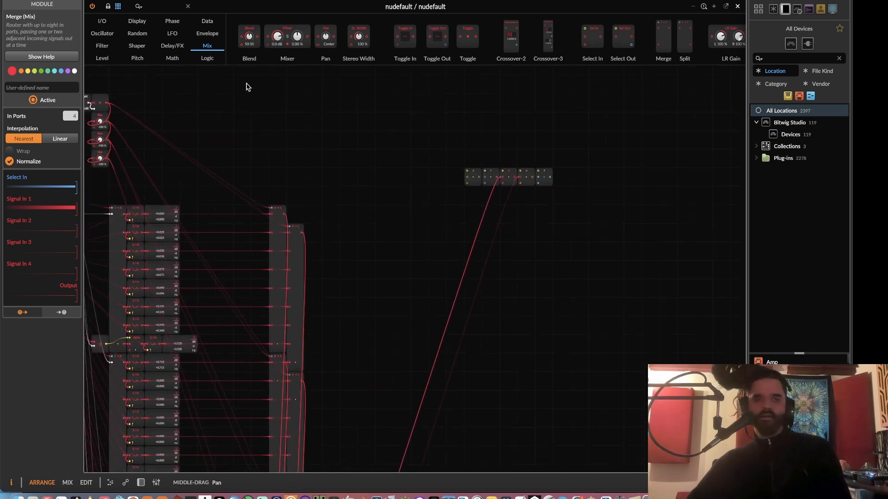
{"action": "left_click", "coordinate": [134, 22]}
{"action": "left_click_drag", "start_coordinate": [335, 37], "coordinate": [273, 204]}
{"action": "scroll", "coordinate": [275, 200], "scroll_direction": "up", "scroll_amount": 4}
{"action": "scroll", "coordinate": [276, 200], "scroll_direction": "left", "scroll_amount": 5}
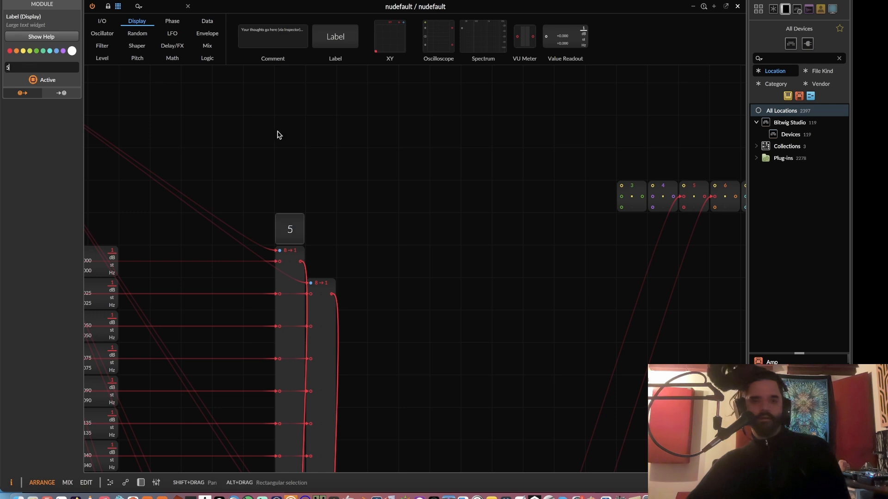
Duplicate the 5 label above the second Merge column and change its text to 6.
{"action": "left_click", "coordinate": [280, 160]}
{"action": "left_click_drag", "start_coordinate": [283, 225], "coordinate": [324, 260]}
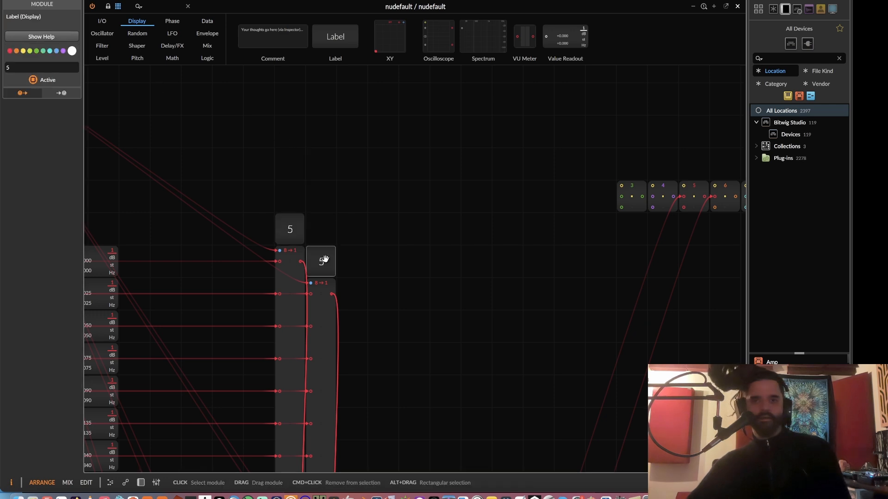
{"action": "left_click_drag", "start_coordinate": [42, 68], "coordinate": [1, 18]}
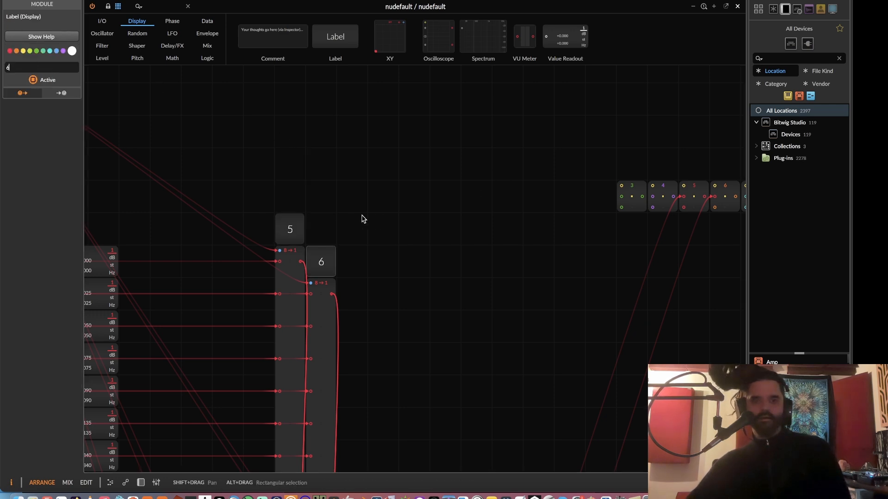
Colour the 5 label above the first Merge column red and the 6 label above the second Merge column orange.
{"action": "scroll", "coordinate": [364, 218], "scroll_direction": "down", "scroll_amount": 3}
{"action": "left_click", "coordinate": [316, 159]}
{"action": "left_click", "coordinate": [290, 151]}
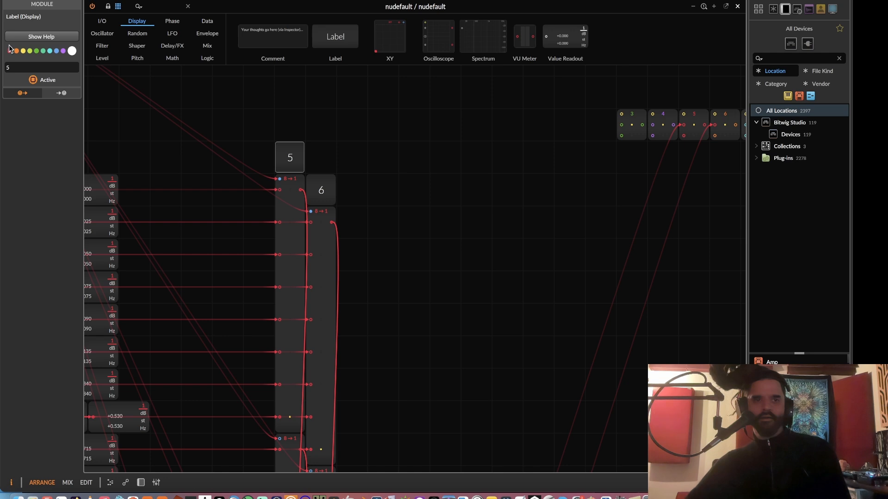
{"action": "left_click", "coordinate": [326, 192]}
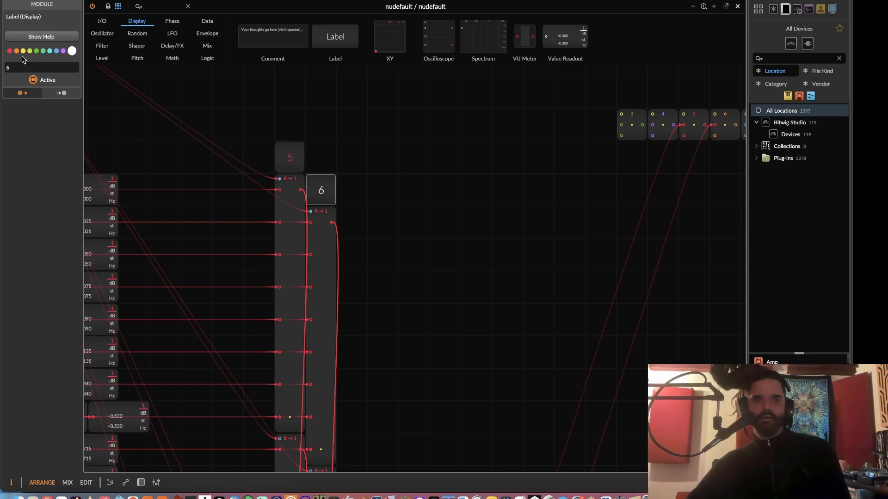
Move the start time Modulator Out from the beat div slicing section to just above the numbered Select In row.
{"action": "left_click_drag", "start_coordinate": [439, 208], "coordinate": [247, 276]}
{"action": "scroll", "coordinate": [575, 291], "scroll_direction": "up", "scroll_amount": 1}
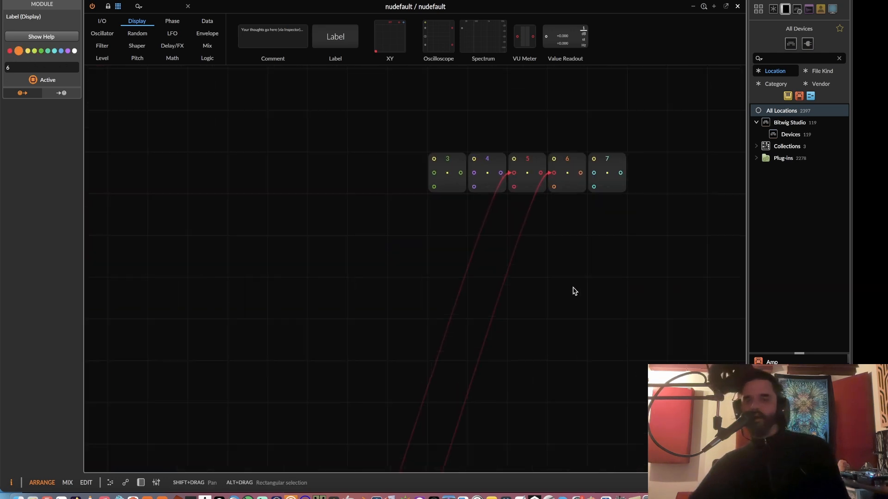
{"action": "left_click_drag", "start_coordinate": [608, 262], "coordinate": [454, 322]}
{"action": "scroll", "coordinate": [417, 273], "scroll_direction": "down", "scroll_amount": 2}
{"action": "left_click_drag", "start_coordinate": [341, 250], "coordinate": [597, 293]}
{"action": "left_click_drag", "start_coordinate": [313, 264], "coordinate": [647, 305]}
{"action": "left_click_drag", "start_coordinate": [143, 212], "coordinate": [630, 245]}
{"action": "left_click_drag", "start_coordinate": [247, 257], "coordinate": [344, 257]}
{"action": "scroll", "coordinate": [314, 257], "scroll_direction": "up", "scroll_amount": 1}
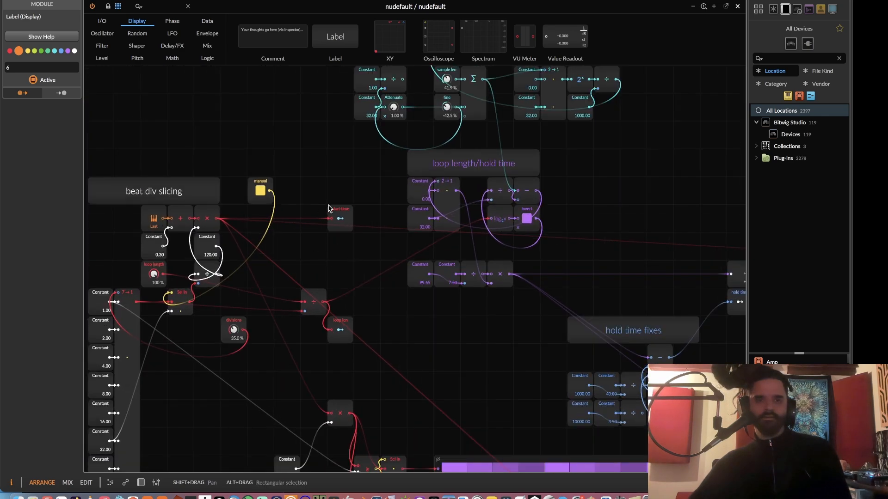
{"action": "left_click_drag", "start_coordinate": [328, 208], "coordinate": [652, 245]}
{"action": "left_click_drag", "start_coordinate": [651, 245], "coordinate": [607, 189]}
{"action": "left_click_drag", "start_coordinate": [606, 189], "coordinate": [479, 121]}
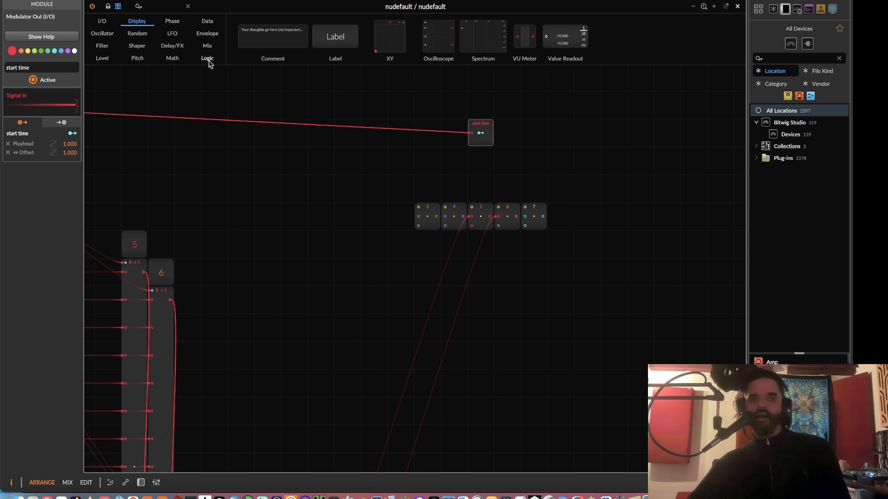
Insert a Select In module directly before the start time Modulator Out so the incoming cable feeds its first signal input.
{"action": "left_click", "coordinate": [210, 46]}
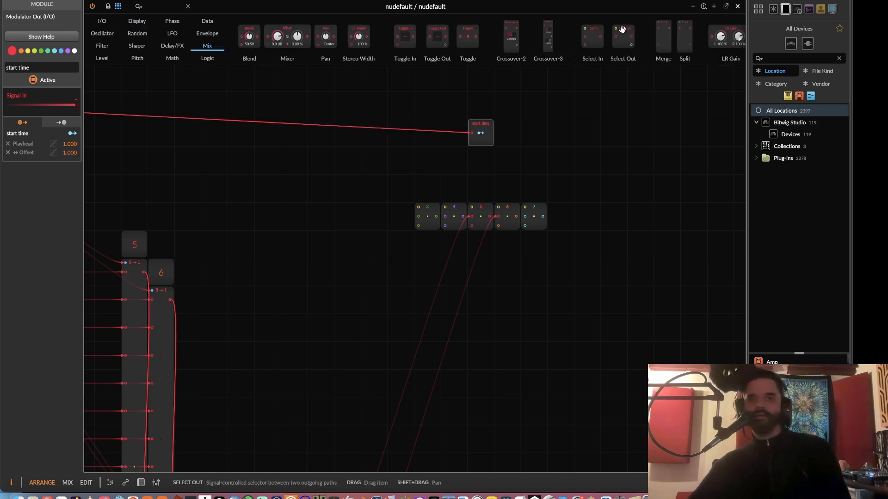
{"action": "left_click_drag", "start_coordinate": [470, 135], "coordinate": [698, 220]}
{"action": "key", "text": "plus"}
{"action": "left_click_drag", "start_coordinate": [155, 136], "coordinate": [648, 173]}
{"action": "left_click_drag", "start_coordinate": [310, 185], "coordinate": [64, 165]}
{"action": "left_click_drag", "start_coordinate": [539, 188], "coordinate": [115, 174]}
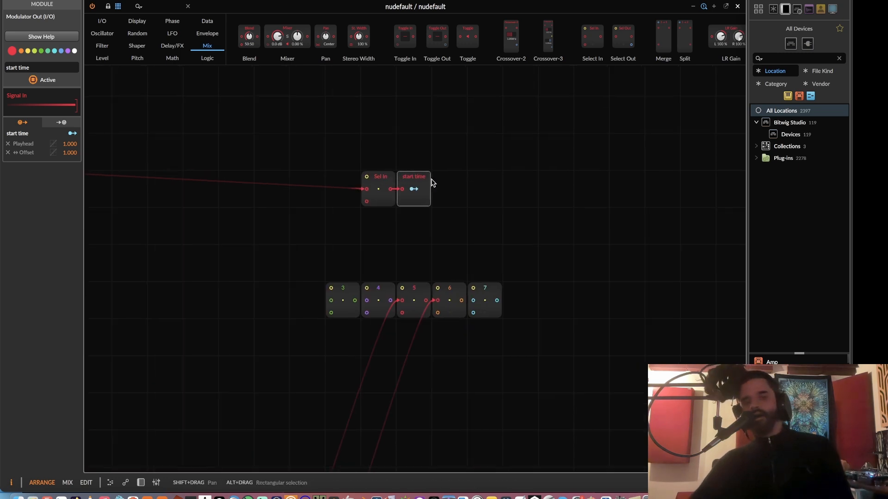
Add a Button named manual to the start time Select In's selector input, and wire Select In 5's output to its second signal input.
{"action": "left_click", "coordinate": [207, 59]}
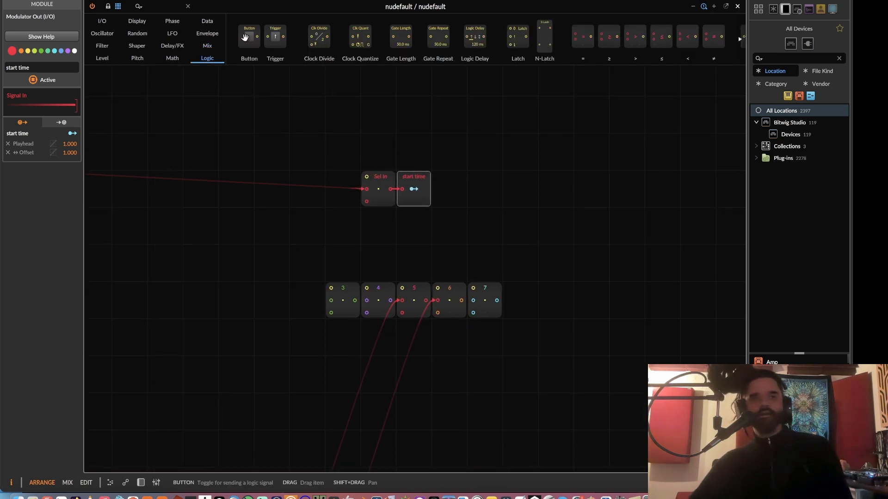
{"action": "left_click_drag", "start_coordinate": [245, 37], "coordinate": [366, 176]}
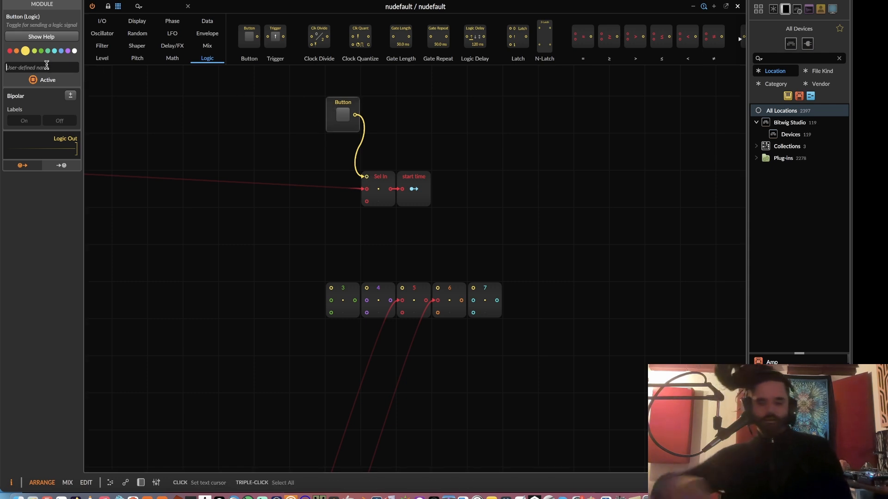
{"action": "type", "text": "manual"}
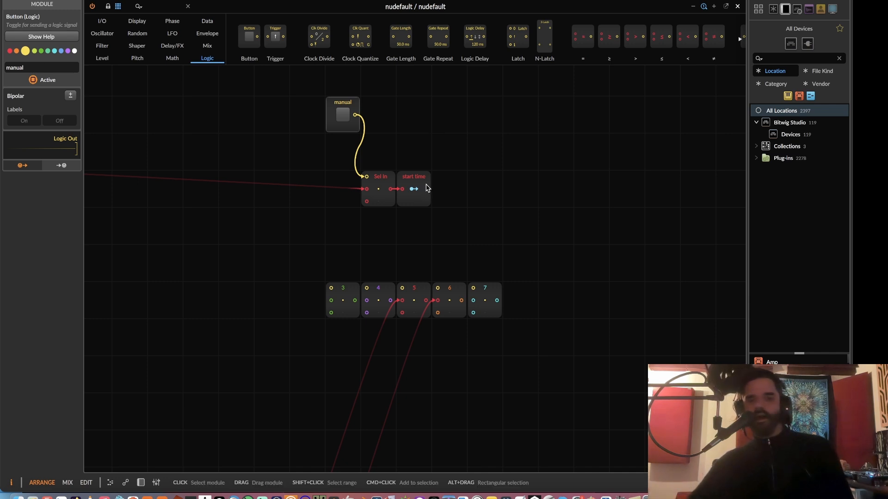
{"action": "left_click_drag", "start_coordinate": [426, 300], "coordinate": [365, 209]}
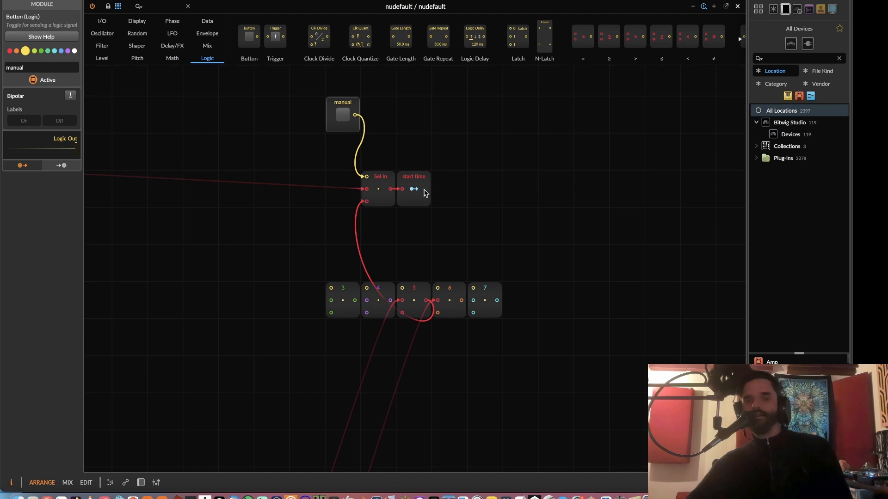
Move the loop len Modulator Out away from the Divide module and place the loop length knob just below that Divide module.
{"action": "left_click_drag", "start_coordinate": [115, 215], "coordinate": [485, 277]}
{"action": "left_click_drag", "start_coordinate": [192, 294], "coordinate": [832, 237]}
{"action": "left_click_drag", "start_coordinate": [139, 275], "coordinate": [561, 298]}
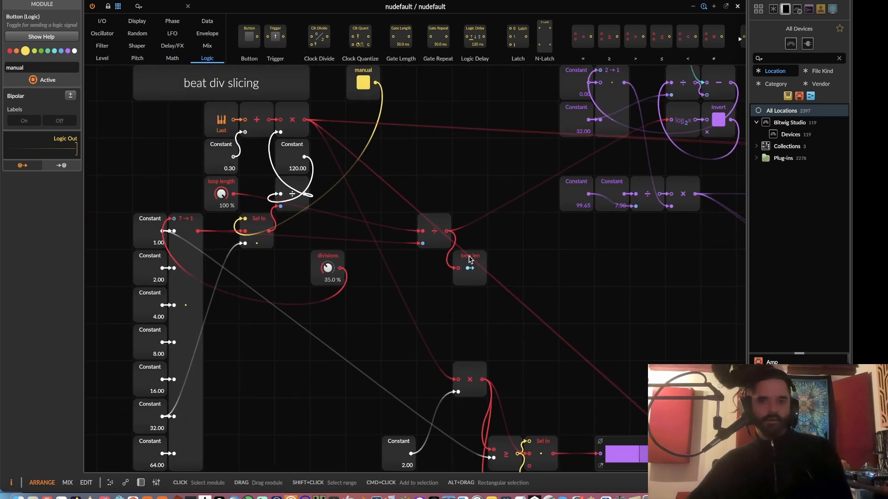
{"action": "left_click_drag", "start_coordinate": [469, 260], "coordinate": [647, 259]}
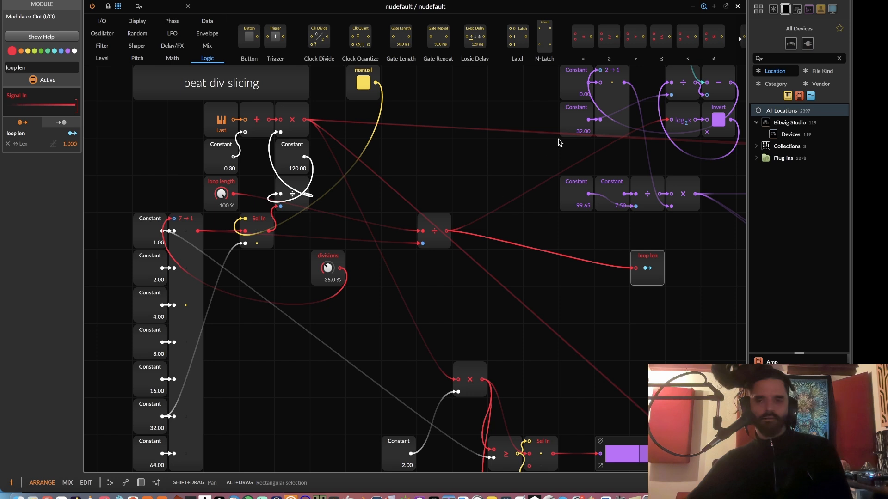
{"action": "left_click_drag", "start_coordinate": [559, 141], "coordinate": [473, 227]}
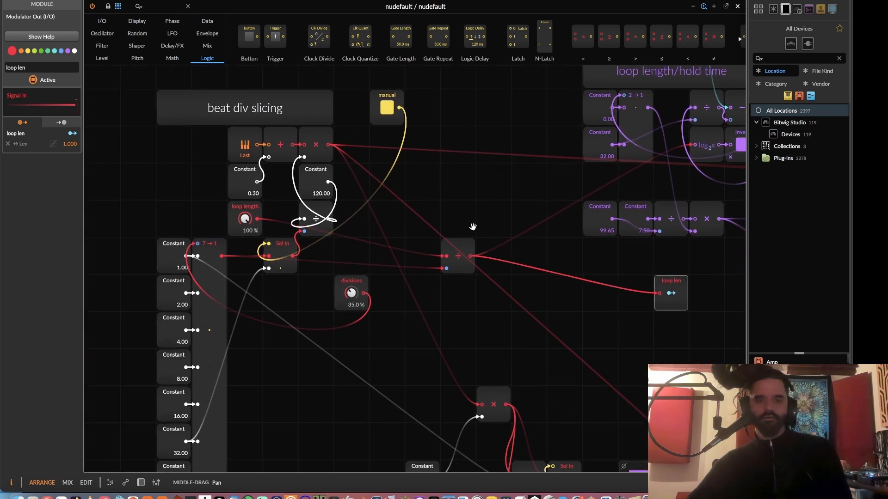
{"action": "left_click", "coordinate": [462, 252]}
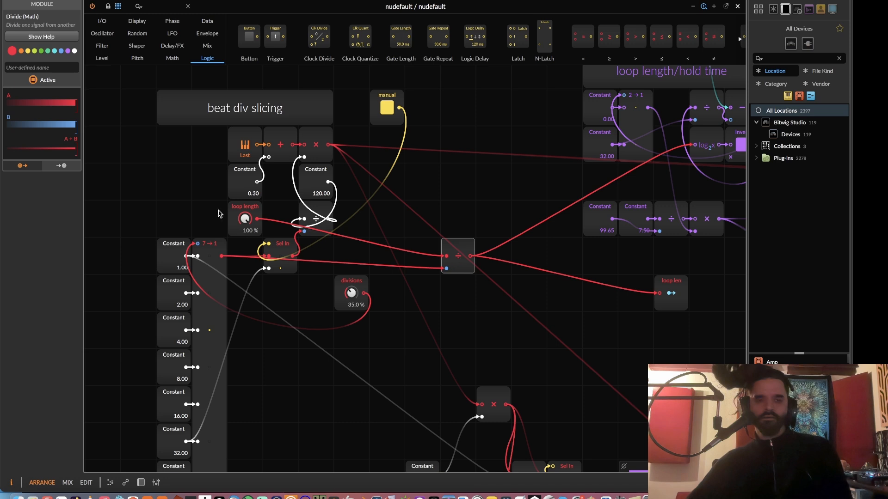
{"action": "left_click_drag", "start_coordinate": [254, 209], "coordinate": [391, 276]}
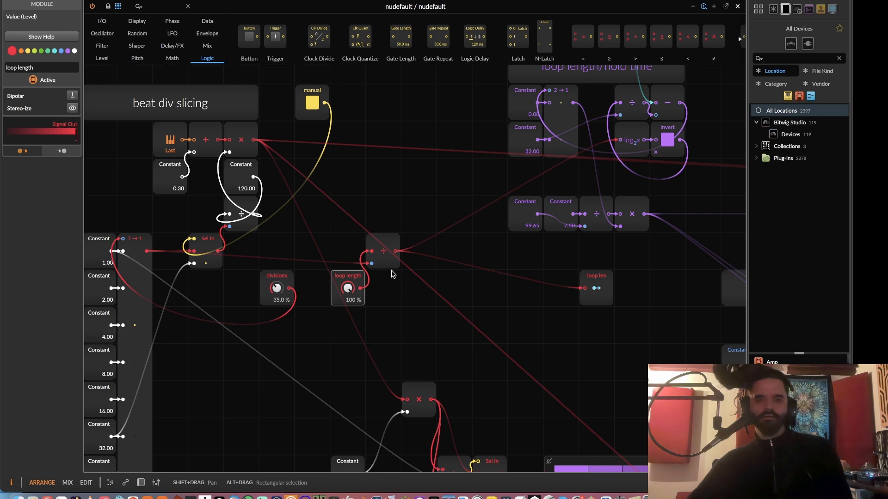
Move the loop len Modulator Out across the patch, level with the start time Select In.
{"action": "left_click_drag", "start_coordinate": [573, 278], "coordinate": [612, 207]}
{"action": "left_click_drag", "start_coordinate": [450, 191], "coordinate": [52, 171]}
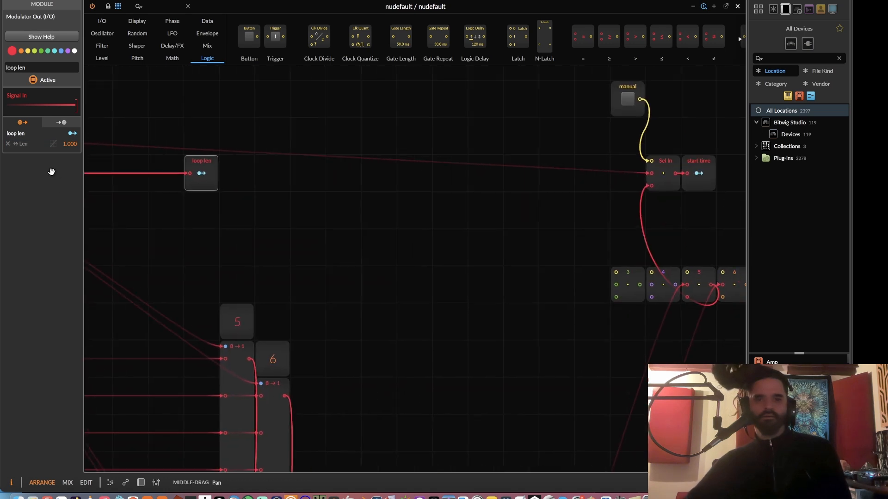
{"action": "left_click_drag", "start_coordinate": [189, 168], "coordinate": [190, 240]}
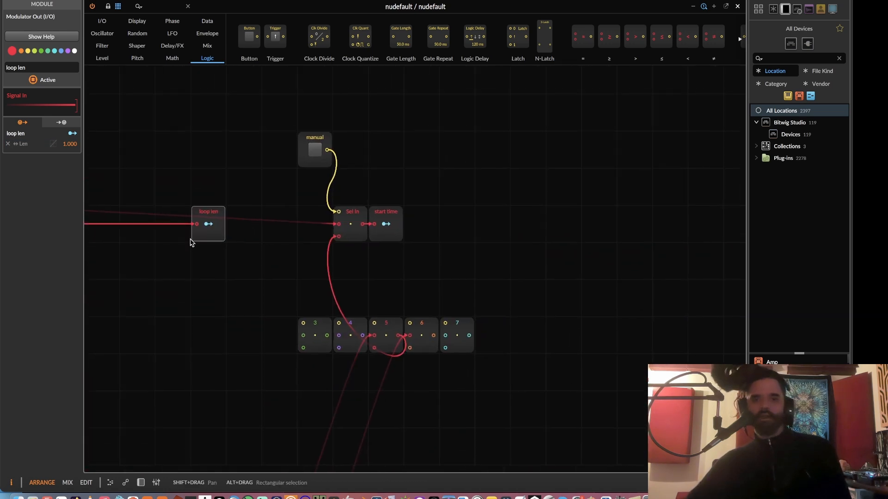
Insert a Select In before the loop len Modulator Out, shift loop len up, and place the new Select In below Select In 6.
{"action": "left_click", "coordinate": [207, 46]}
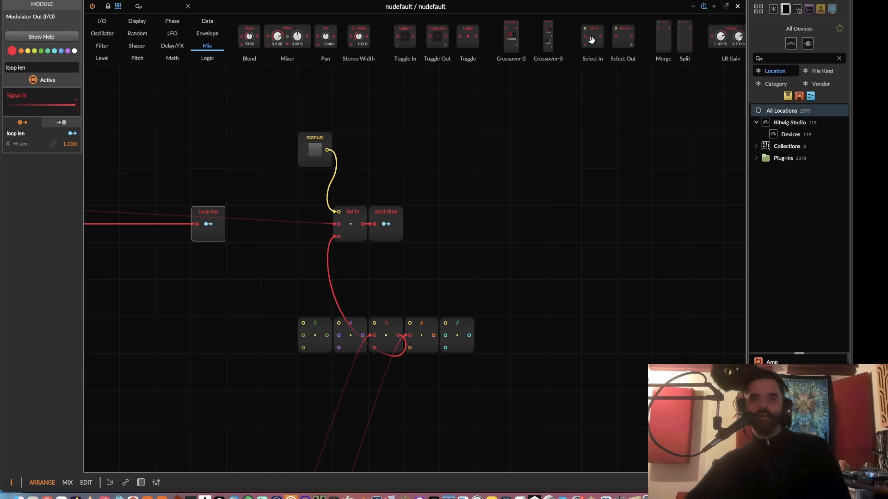
{"action": "left_click", "coordinate": [197, 223]}
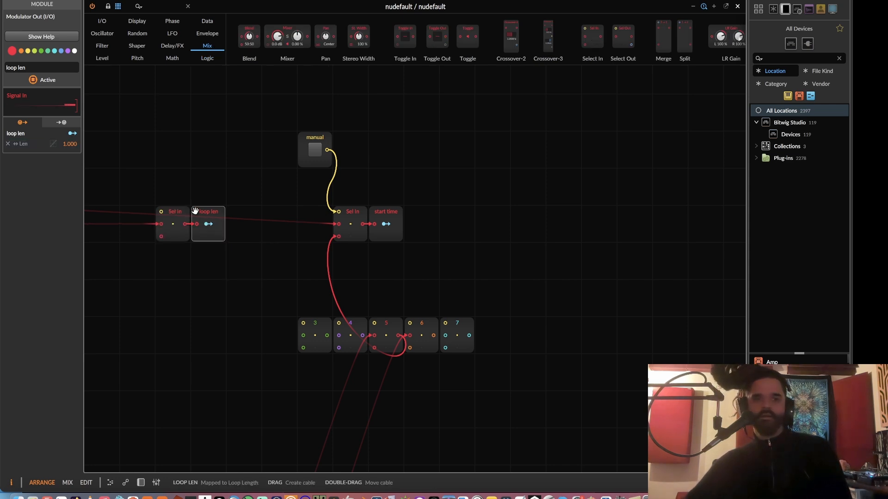
{"action": "left_click_drag", "start_coordinate": [207, 213], "coordinate": [234, 207]}
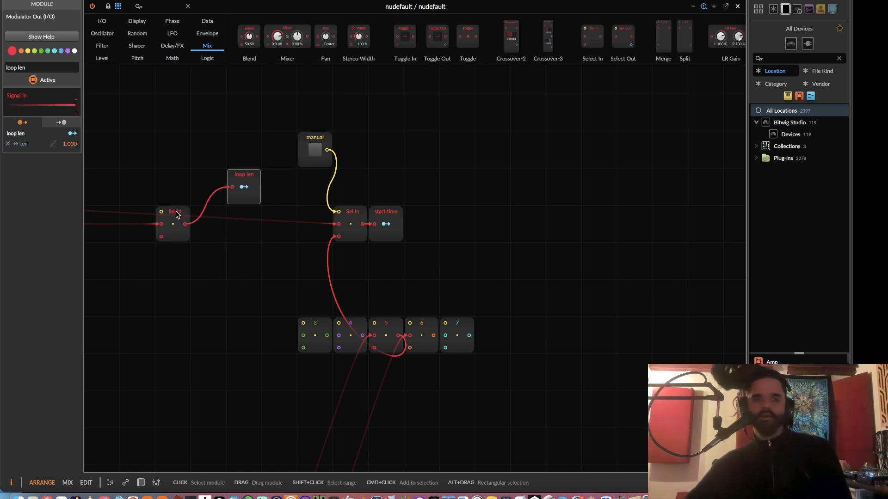
{"action": "left_click_drag", "start_coordinate": [182, 234], "coordinate": [411, 435]}
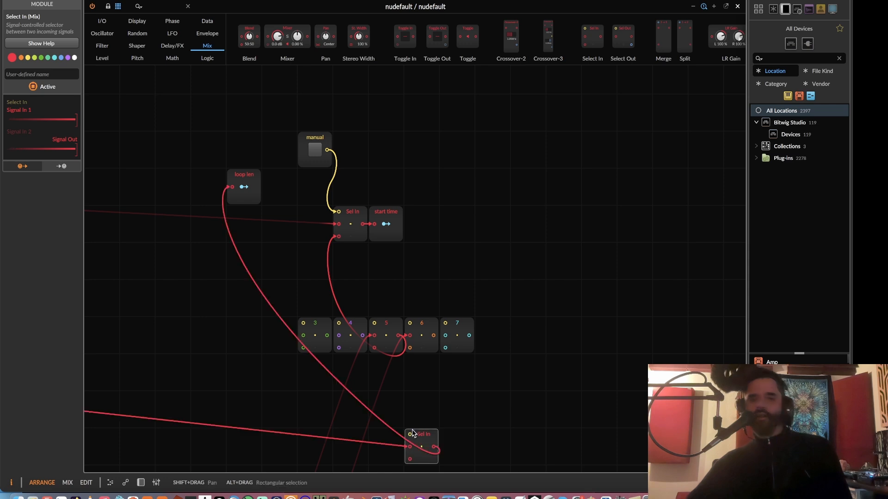
{"action": "left_click_drag", "start_coordinate": [424, 370], "coordinate": [437, 255]}
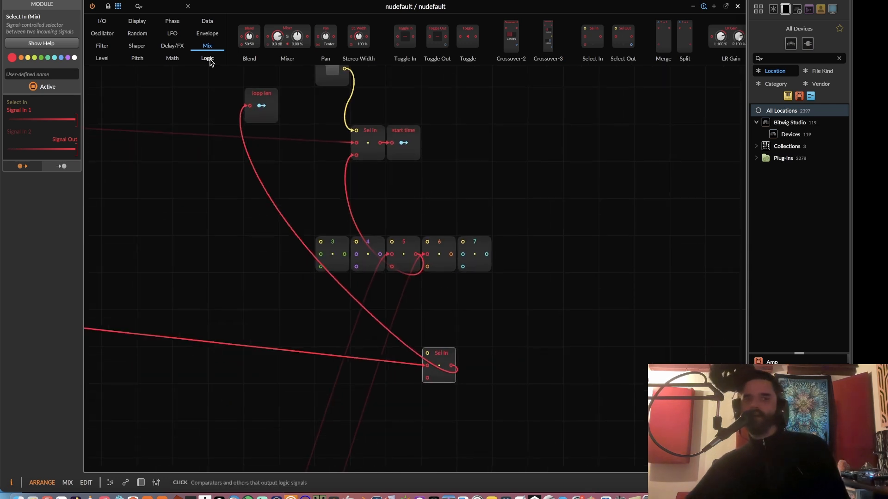
Add a Subtract module feeding Select In 6 minus Select In 5 to the lower Select In's second input, and wire manual to its selector.
{"action": "left_click", "coordinate": [182, 57]}
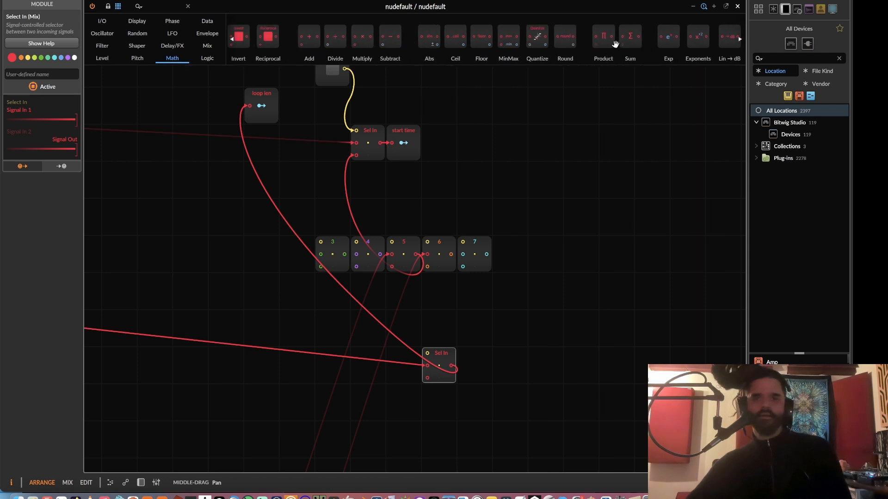
{"action": "left_click_drag", "start_coordinate": [445, 44], "coordinate": [437, 318]}
{"action": "mouse_move", "coordinate": [451, 254]}
{"action": "left_mouse_down"}
{"action": "mouse_move", "coordinate": [428, 329]}
{"action": "mouse_move", "coordinate": [442, 354]}
{"action": "left_mouse_up"}
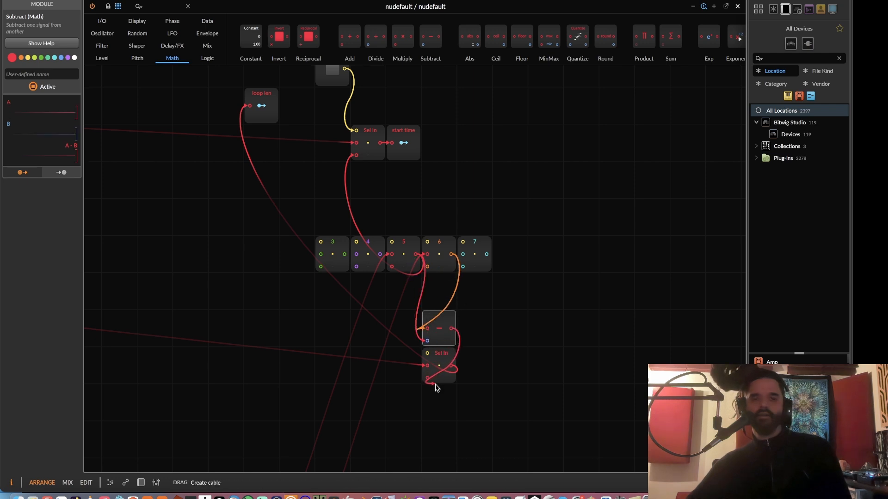
{"action": "left_click_drag", "start_coordinate": [434, 384], "coordinate": [428, 378]}
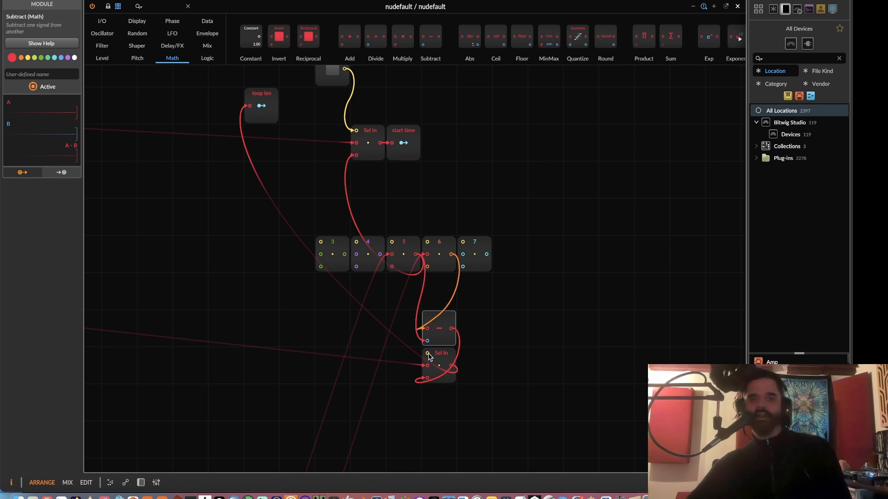
{"action": "left_click_drag", "start_coordinate": [427, 353], "coordinate": [344, 87]}
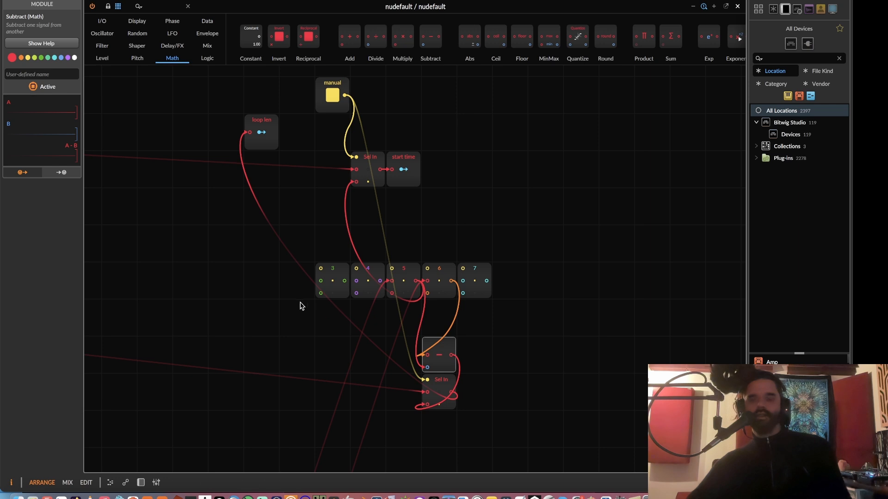
Shrink the Grid editor to a floating window, show the nudefault track's devices, and raise the Grid's Out level.
{"action": "left_click", "coordinate": [731, 7]}
{"action": "left_click_drag", "start_coordinate": [445, 69], "coordinate": [431, 28]}
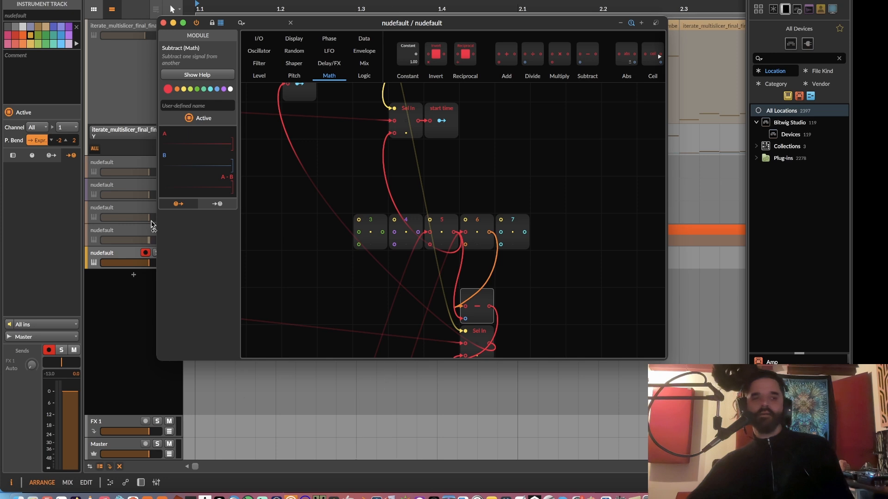
{"action": "double_click", "coordinate": [102, 255]}
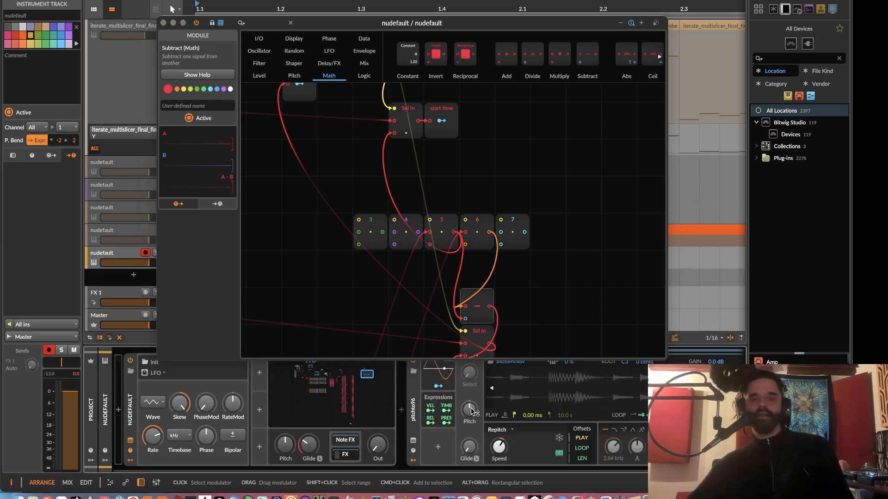
{"action": "left_click_drag", "start_coordinate": [496, 380], "coordinate": [590, 391]}
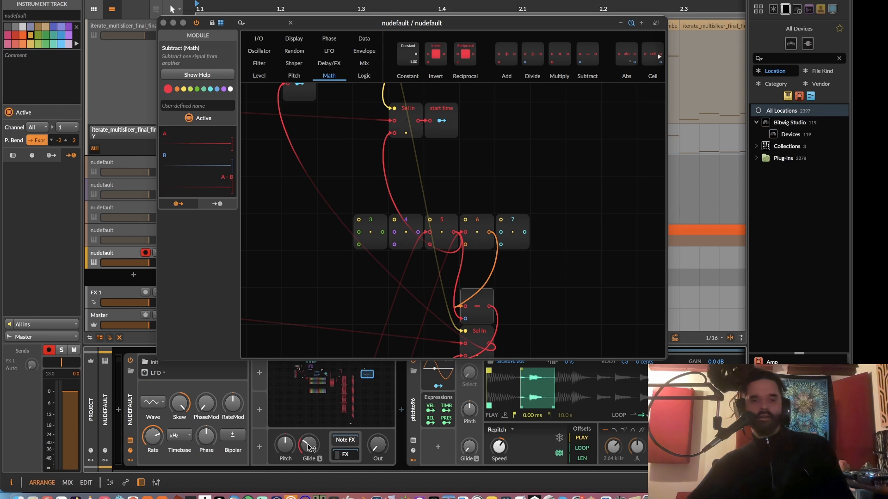
{"action": "mouse_move", "coordinate": [378, 447]}
{"action": "left_mouse_down"}
{"action": "mouse_move", "coordinate": [378, 437]}
{"action": "mouse_move", "coordinate": [381, 450]}
{"action": "left_mouse_up"}
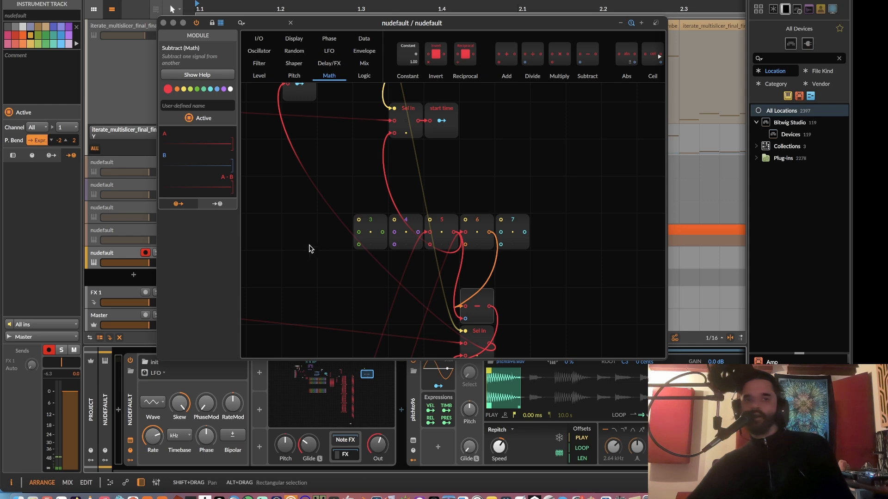
Examine the patch from the numbered Select In row back through beat div slicing to the purple step rows with coarse and fine knobs.
{"action": "left_click_drag", "start_coordinate": [323, 217], "coordinate": [382, 214]}
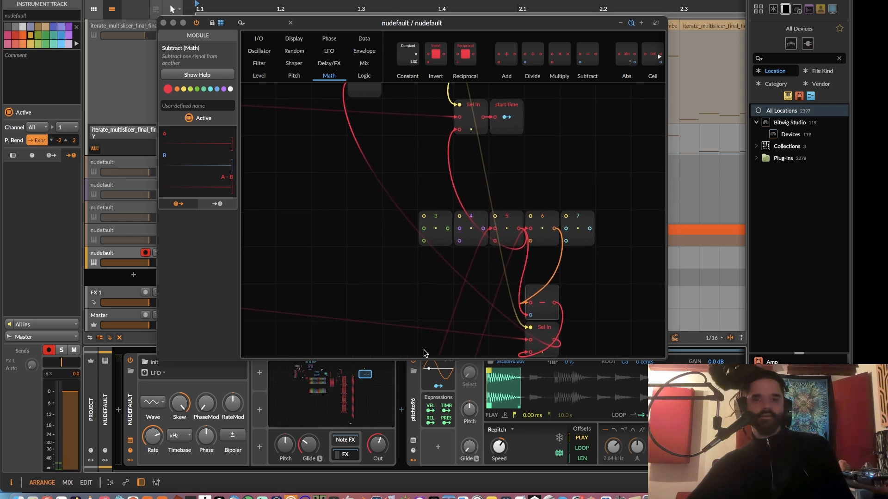
{"action": "left_click_drag", "start_coordinate": [425, 470], "coordinate": [439, 485]}
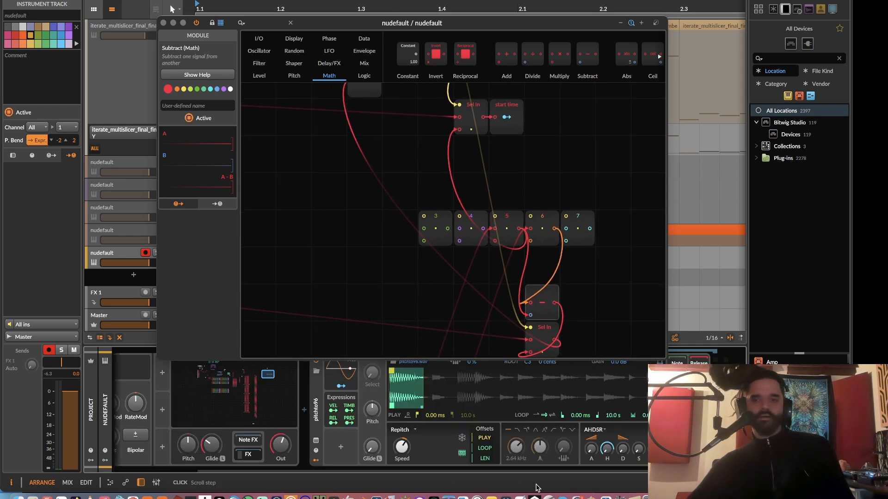
{"action": "scroll", "coordinate": [262, 446], "scroll_direction": "left", "scroll_amount": 2}
{"action": "mouse_move", "coordinate": [384, 205]}
{"action": "left_mouse_down"}
{"action": "mouse_move", "coordinate": [445, 288]}
{"action": "mouse_move", "coordinate": [646, 287]}
{"action": "left_mouse_up"}
{"action": "mouse_move", "coordinate": [314, 194]}
{"action": "left_mouse_down"}
{"action": "mouse_move", "coordinate": [657, 273]}
{"action": "mouse_move", "coordinate": [549, 240]}
{"action": "mouse_move", "coordinate": [592, 252]}
{"action": "left_mouse_up"}
{"action": "left_click_drag", "start_coordinate": [305, 206], "coordinate": [616, 258]}
{"action": "mouse_move", "coordinate": [364, 234]}
{"action": "left_mouse_down"}
{"action": "mouse_move", "coordinate": [563, 273]}
{"action": "mouse_move", "coordinate": [648, 305]}
{"action": "left_mouse_up"}
{"action": "mouse_move", "coordinate": [363, 247]}
{"action": "left_mouse_down"}
{"action": "mouse_move", "coordinate": [428, 261]}
{"action": "mouse_move", "coordinate": [507, 179]}
{"action": "left_mouse_up"}
{"action": "left_click_drag", "start_coordinate": [248, 177], "coordinate": [576, 111]}
{"action": "scroll", "coordinate": [475, 194], "scroll_direction": "down", "scroll_amount": 10}
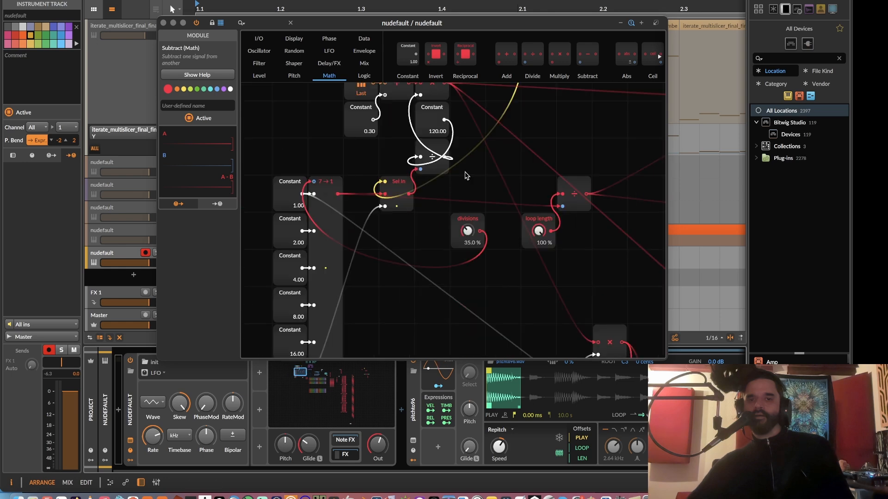
{"action": "scroll", "coordinate": [455, 148], "scroll_direction": "right", "scroll_amount": 4}
{"action": "scroll", "coordinate": [456, 148], "scroll_direction": "down", "scroll_amount": 1}
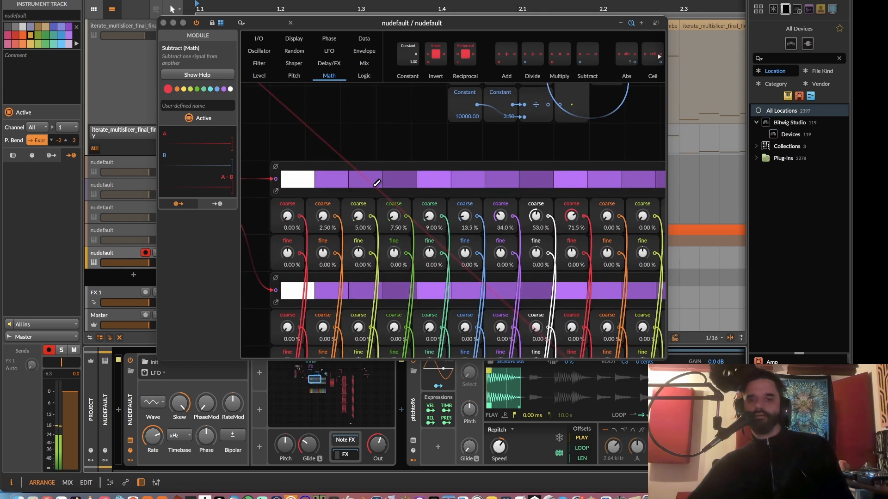
Set the second coarse knob in the upper step row to 3.60 % and move the Grid window clear of the sampler waveform.
{"action": "left_click_drag", "start_coordinate": [327, 216], "coordinate": [327, 210]}
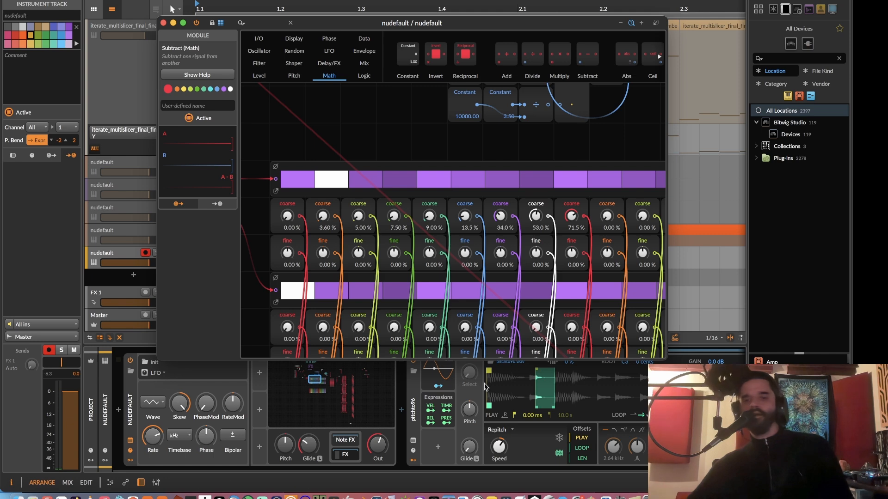
{"action": "left_click_drag", "start_coordinate": [416, 22], "coordinate": [405, 0]}
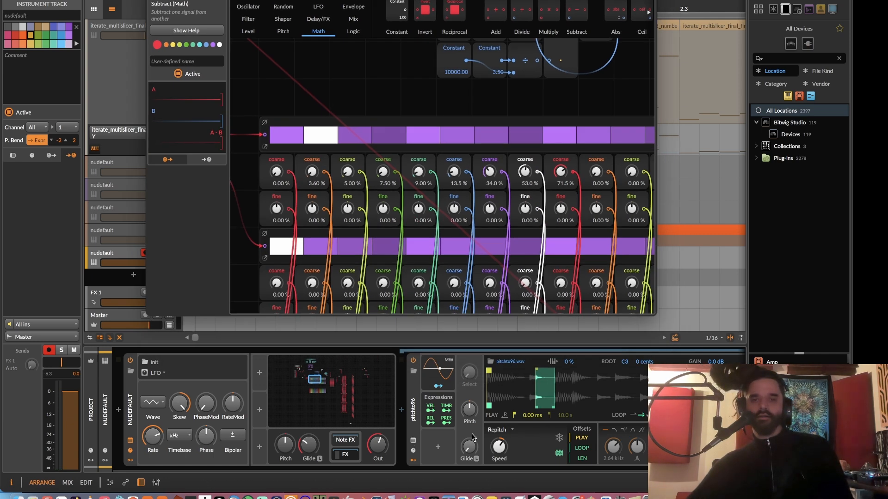
{"action": "left_click", "coordinate": [413, 440]}
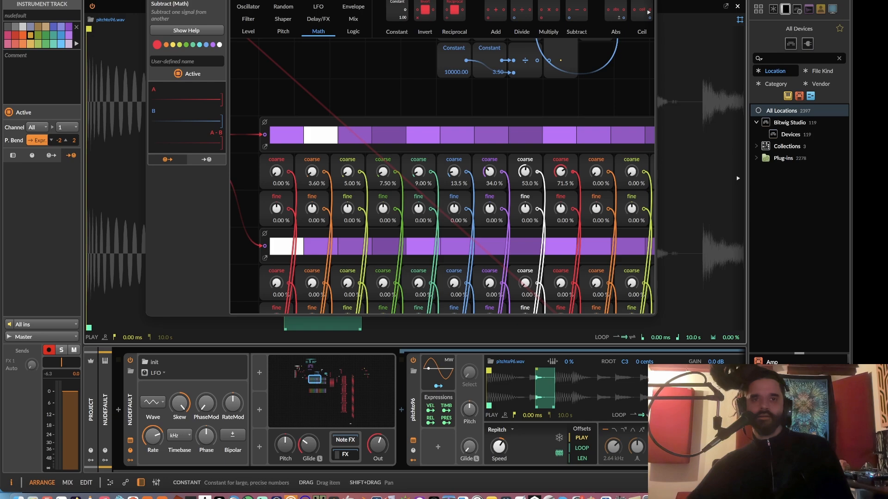
{"action": "left_click_drag", "start_coordinate": [401, 0], "coordinate": [608, 26]}
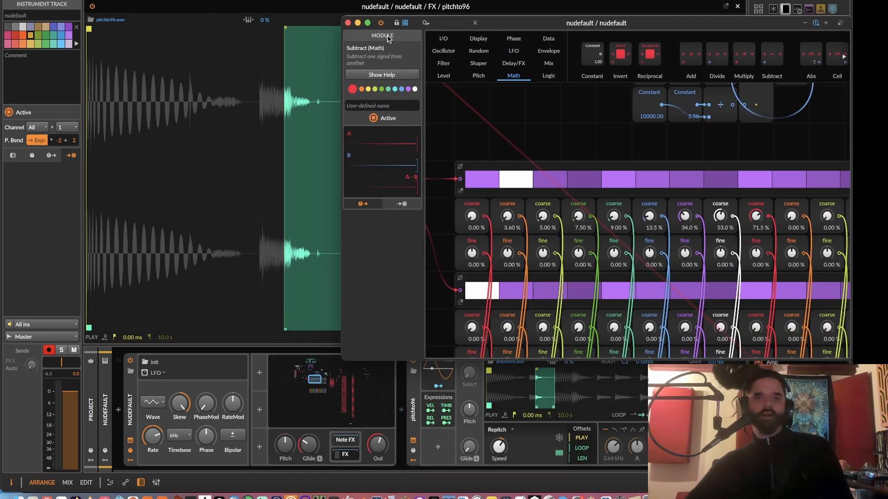
{"action": "left_click", "coordinate": [739, 9]}
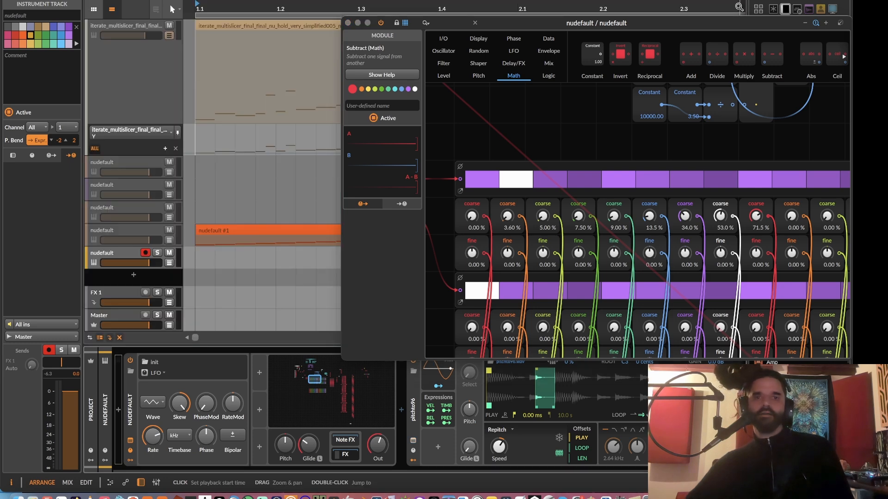
Show the pitchto96 sampler editor in a floating window, shrink it, and place it below the upper Grid area.
{"action": "left_click", "coordinate": [413, 441]}
{"action": "left_click", "coordinate": [728, 8]}
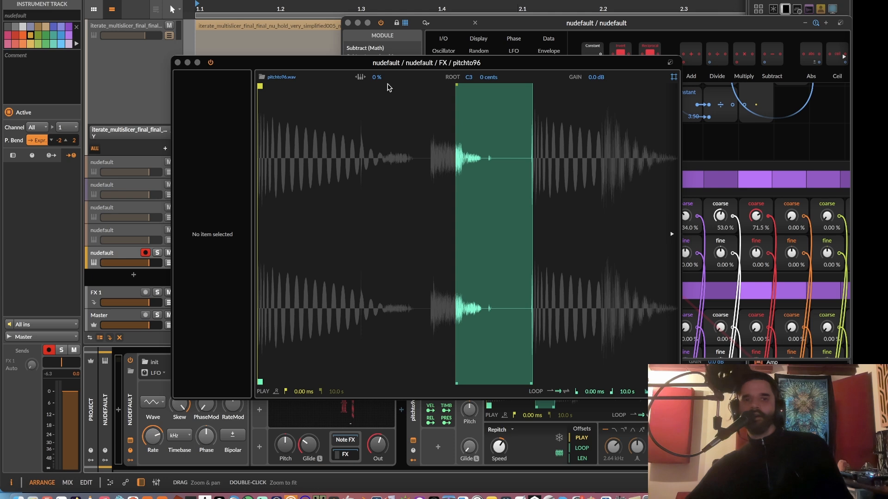
{"action": "left_click_drag", "start_coordinate": [514, 59], "coordinate": [318, 98]}
{"action": "left_click_drag", "start_coordinate": [508, 424], "coordinate": [519, 341]}
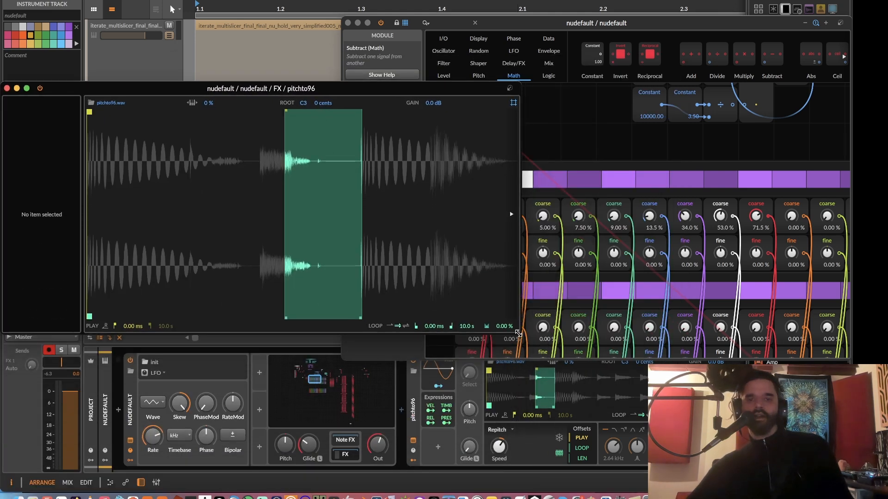
{"action": "left_click_drag", "start_coordinate": [351, 91], "coordinate": [376, 257]}
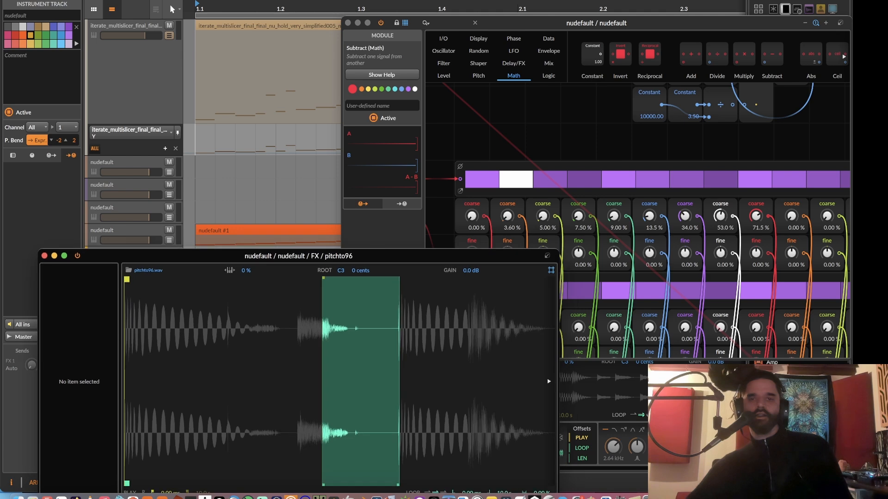
Move the Grid window above the sampler waveform and set the second fine knob in the upper step row to -46.6 %.
{"action": "left_click_drag", "start_coordinate": [543, 25], "coordinate": [407, 0]}
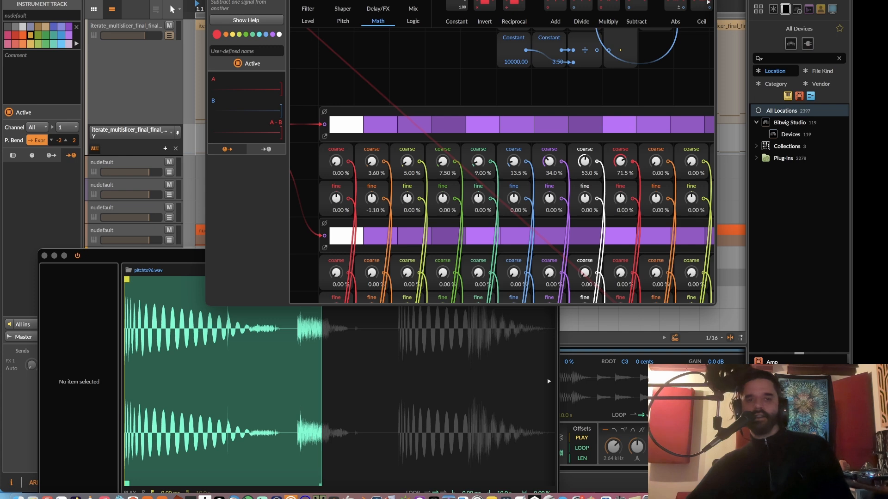
{"action": "left_click_drag", "start_coordinate": [371, 198], "coordinate": [371, 220]}
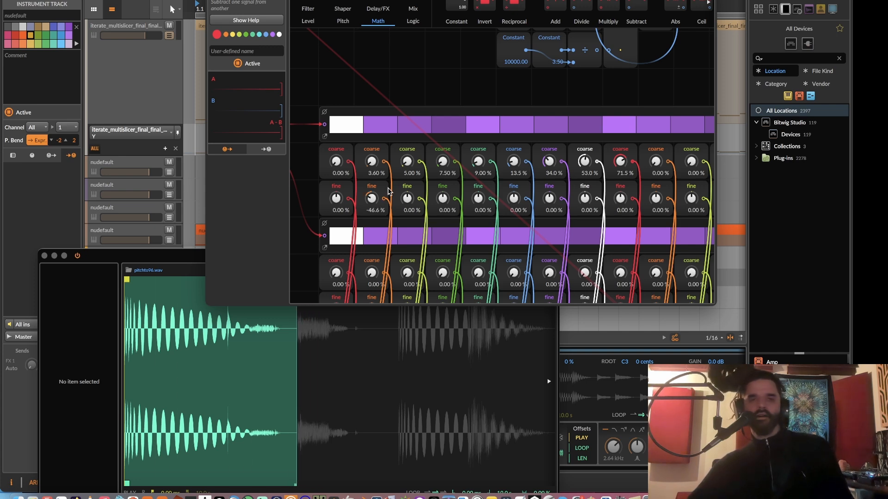
Spread the loop length knob and its Divide module near beat div slicing apart, placing the knob lower left and Divide lower right.
{"action": "scroll", "coordinate": [430, 81], "scroll_direction": "down", "scroll_amount": 5}
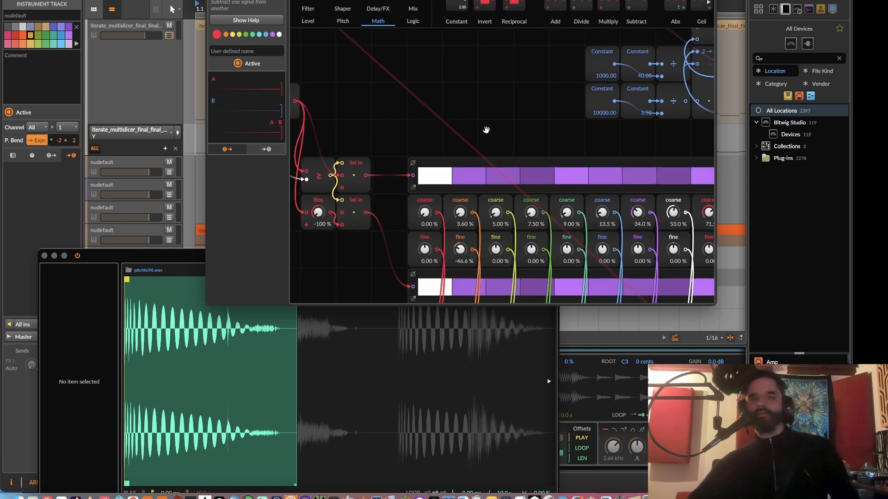
{"action": "left_click_drag", "start_coordinate": [432, 152], "coordinate": [278, 134]}
{"action": "left_click_drag", "start_coordinate": [565, 146], "coordinate": [327, 172]}
{"action": "left_click_drag", "start_coordinate": [322, 272], "coordinate": [703, 197]}
{"action": "left_click_drag", "start_coordinate": [314, 173], "coordinate": [608, 211]}
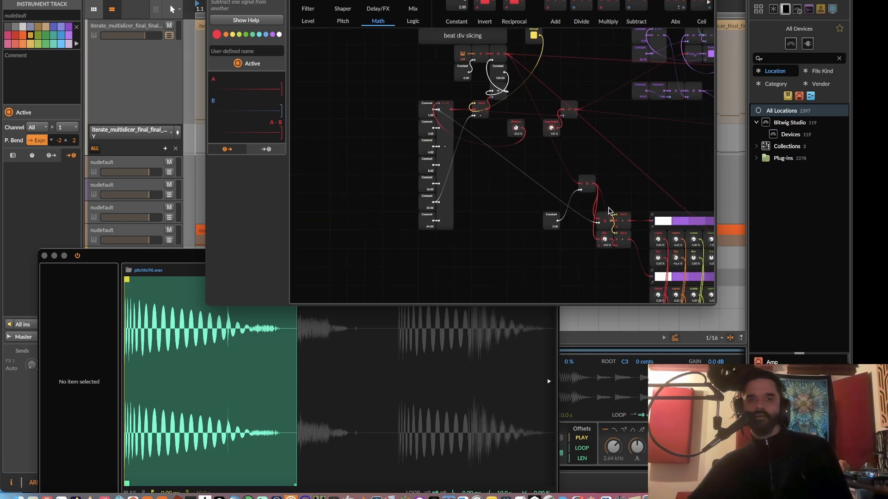
{"action": "scroll", "coordinate": [495, 196], "scroll_direction": "up", "scroll_amount": 4}
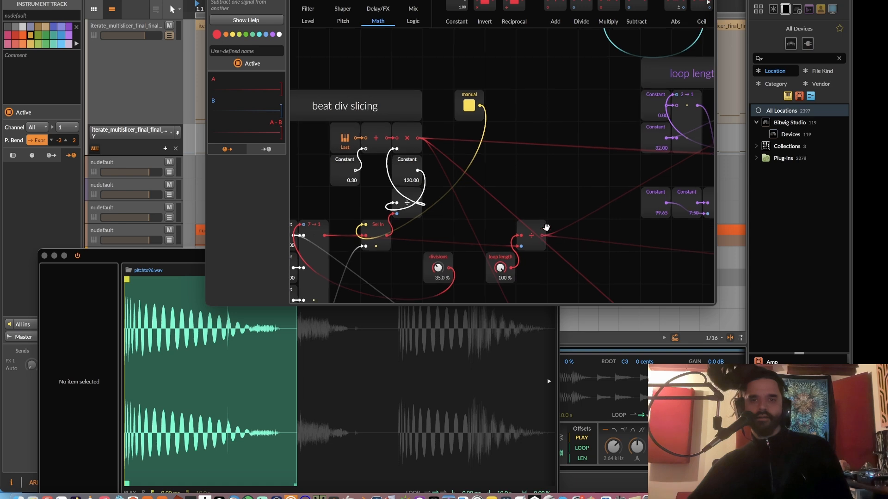
{"action": "left_click", "coordinate": [526, 180]}
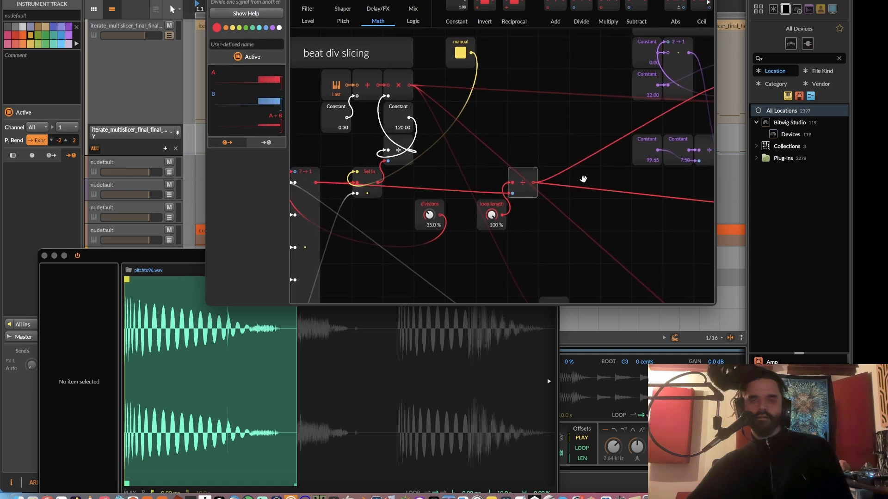
{"action": "left_click_drag", "start_coordinate": [583, 179], "coordinate": [593, 167]}
{"action": "left_click_drag", "start_coordinate": [517, 182], "coordinate": [580, 179]}
{"action": "left_click_drag", "start_coordinate": [625, 152], "coordinate": [209, 244]}
{"action": "left_click_drag", "start_coordinate": [293, 241], "coordinate": [499, 96]}
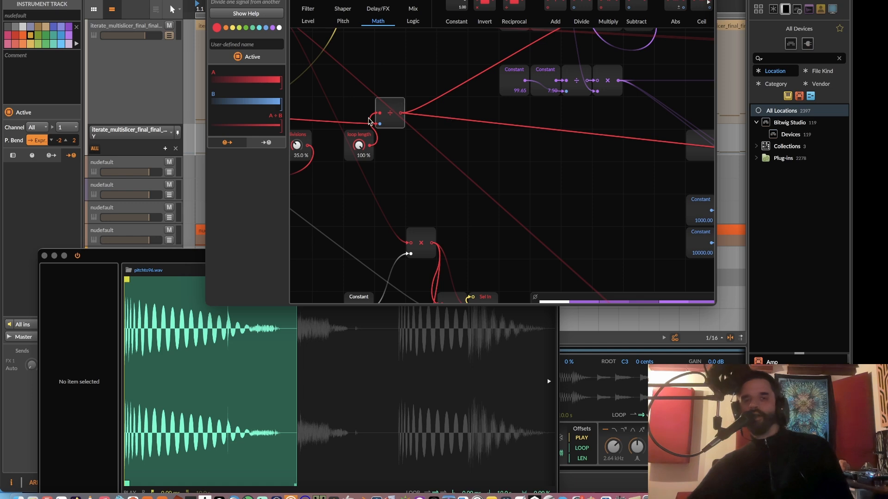
{"action": "left_click_drag", "start_coordinate": [357, 160], "coordinate": [326, 193]}
{"action": "left_click_drag", "start_coordinate": [392, 110], "coordinate": [422, 142]}
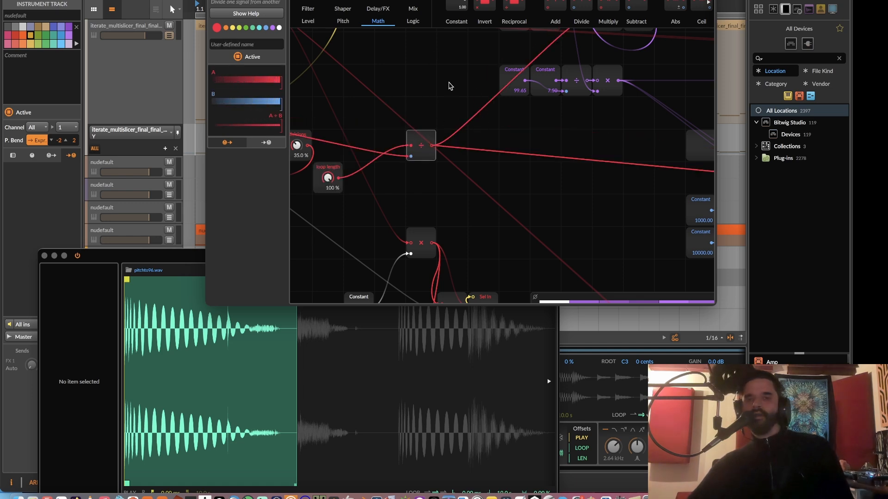
Trace the Divide output past the sample-and-hold rows to the numbered Select Ins, then examine the Subtract module's input and output signals.
{"action": "left_click_drag", "start_coordinate": [615, 153], "coordinate": [292, 137]}
{"action": "left_click_drag", "start_coordinate": [559, 141], "coordinate": [309, 102]}
{"action": "left_click_drag", "start_coordinate": [527, 147], "coordinate": [285, 105]}
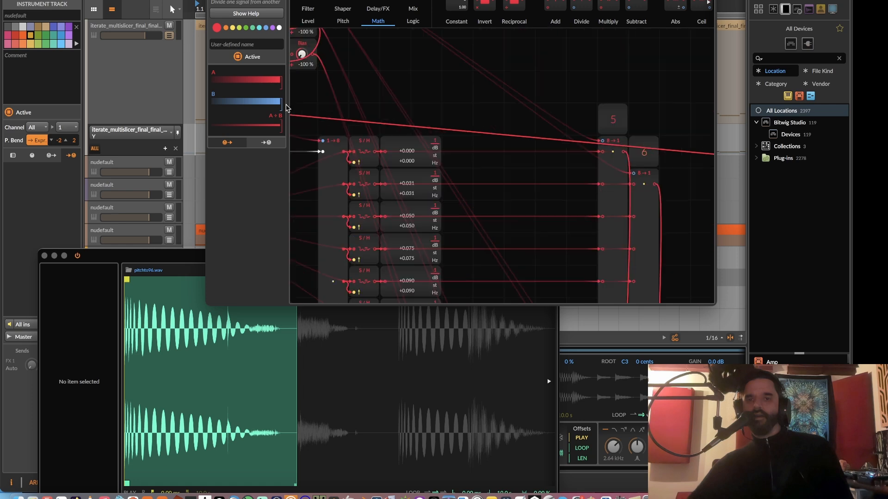
{"action": "left_click_drag", "start_coordinate": [601, 128], "coordinate": [310, 108]}
{"action": "left_click_drag", "start_coordinate": [539, 135], "coordinate": [435, 134]}
{"action": "scroll", "coordinate": [543, 161], "scroll_direction": "up", "scroll_amount": 5}
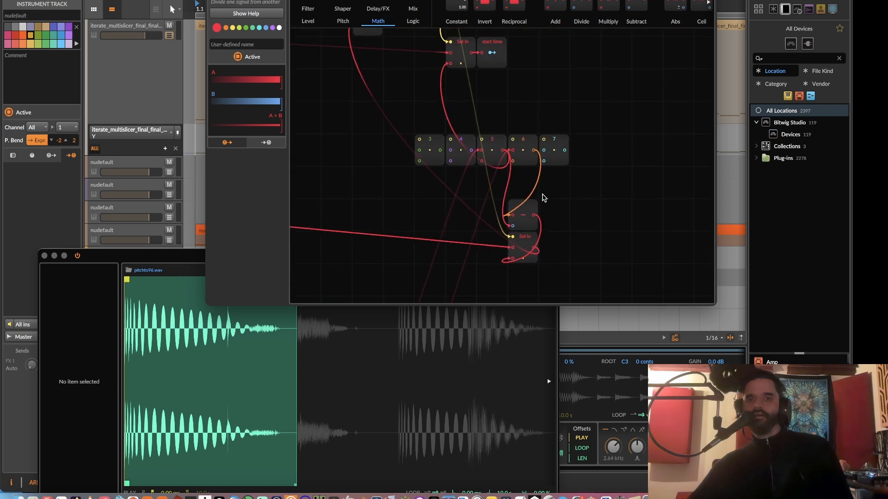
{"action": "left_click", "coordinate": [527, 214]}
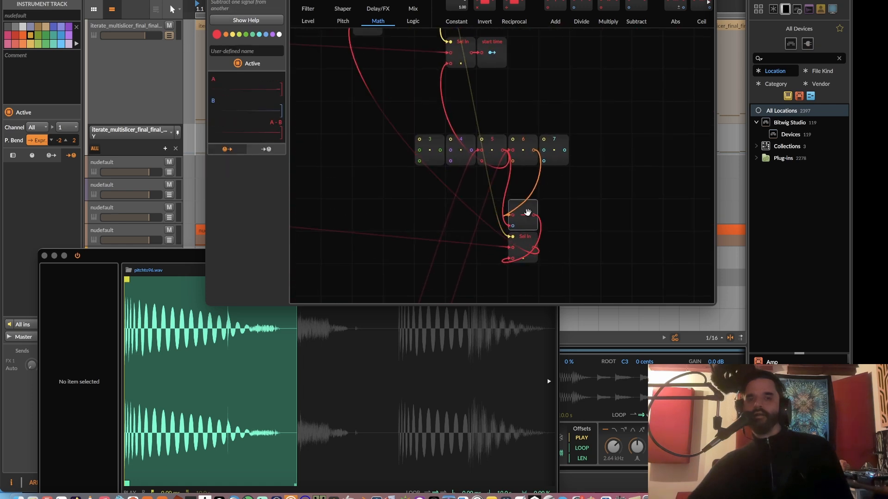
{"action": "left_click_drag", "start_coordinate": [521, 273], "coordinate": [343, 147]}
{"action": "left_click_drag", "start_coordinate": [381, 173], "coordinate": [515, 117]}
{"action": "left_click_drag", "start_coordinate": [538, 87], "coordinate": [429, 104]}
{"action": "left_click_drag", "start_coordinate": [406, 134], "coordinate": [684, 165]}
{"action": "left_click_drag", "start_coordinate": [608, 176], "coordinate": [219, 104]}
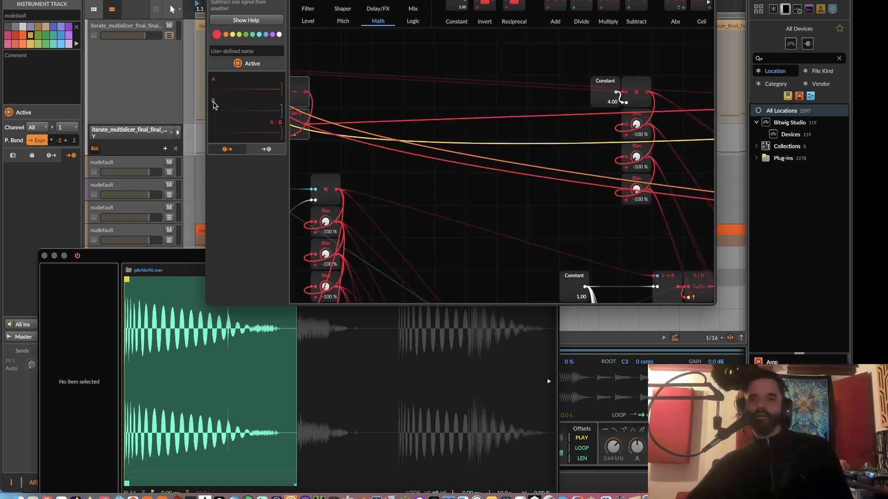
Move the subtract module and its attached Select In module beneath the row of select modules numbered 3 to 7.
{"action": "left_click_drag", "start_coordinate": [300, 109], "coordinate": [516, 141]}
{"action": "left_click_drag", "start_coordinate": [572, 166], "coordinate": [302, 147]}
{"action": "key", "text": "super+z"}
{"action": "key", "text": "super+z"}
{"action": "left_click_drag", "start_coordinate": [549, 163], "coordinate": [303, 154]}
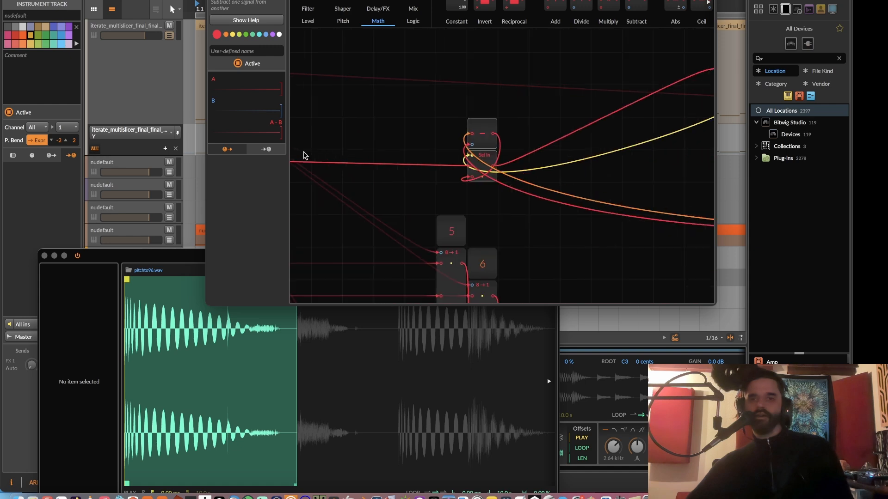
{"action": "key", "text": "super+z"}
{"action": "left_click_drag", "start_coordinate": [553, 167], "coordinate": [236, 159]}
{"action": "key", "text": "super+z"}
{"action": "key", "text": "super+z"}
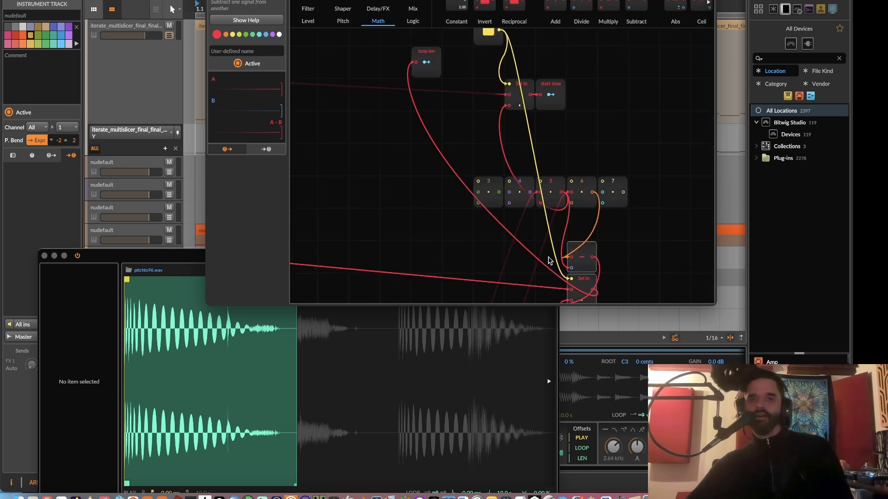
Delete the Select In module below the subtract module that feeds loop len.
{"action": "left_click", "coordinate": [601, 261]}
{"action": "left_click", "coordinate": [578, 288]}
{"action": "key", "text": "Delete"}
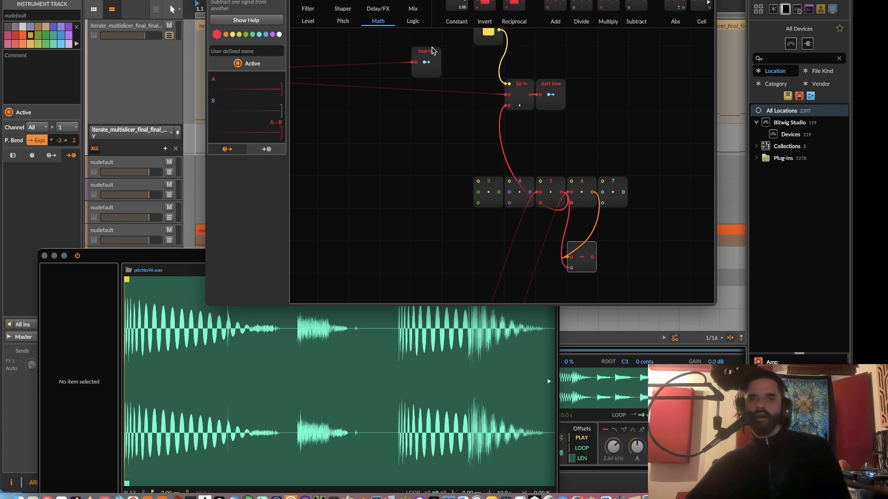
Move the loop len modulator back across the patch, beside the divide module that takes the loop length knob's signal.
{"action": "left_click_drag", "start_coordinate": [425, 54], "coordinate": [332, 119]}
{"action": "left_click_drag", "start_coordinate": [399, 120], "coordinate": [625, 123]}
{"action": "key", "text": "super+minus"}
{"action": "key", "text": "super+minus"}
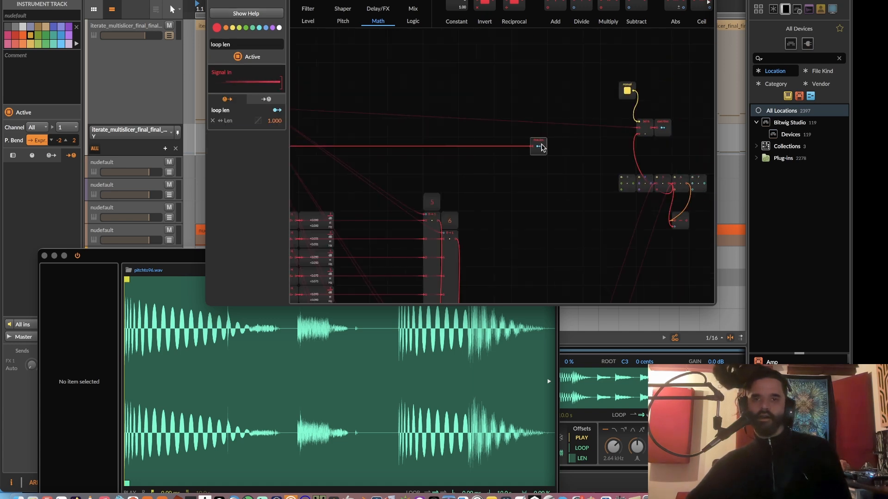
{"action": "left_click_drag", "start_coordinate": [543, 150], "coordinate": [347, 132]}
{"action": "left_click_drag", "start_coordinate": [353, 116], "coordinate": [405, 97]}
{"action": "left_click_drag", "start_coordinate": [405, 99], "coordinate": [312, 232]}
{"action": "key", "text": "super+plus"}
{"action": "key", "text": "super+plus"}
{"action": "left_click_drag", "start_coordinate": [417, 70], "coordinate": [557, 48]}
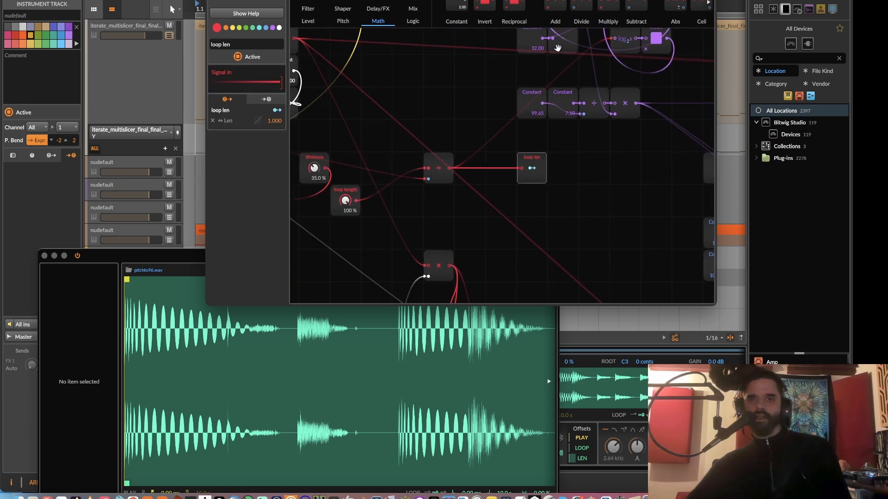
Insert a new Select In module between the divide module and loop len, and move the divisions knob clear of the wiring.
{"action": "left_click", "coordinate": [414, 10]}
{"action": "left_click_drag", "start_coordinate": [664, 3], "coordinate": [470, 234]}
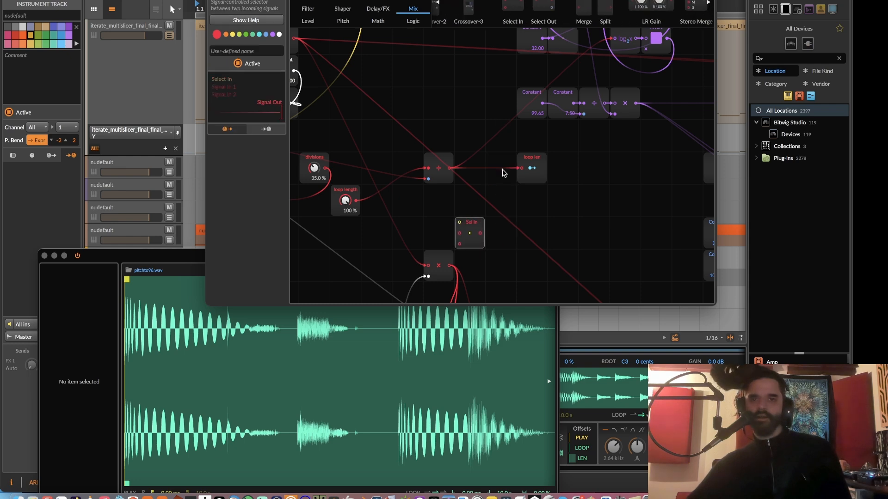
{"action": "left_click", "coordinate": [448, 160]}
{"action": "left_click_drag", "start_coordinate": [541, 160], "coordinate": [491, 209]}
{"action": "scroll", "coordinate": [485, 248], "scroll_direction": "down", "scroll_amount": 5}
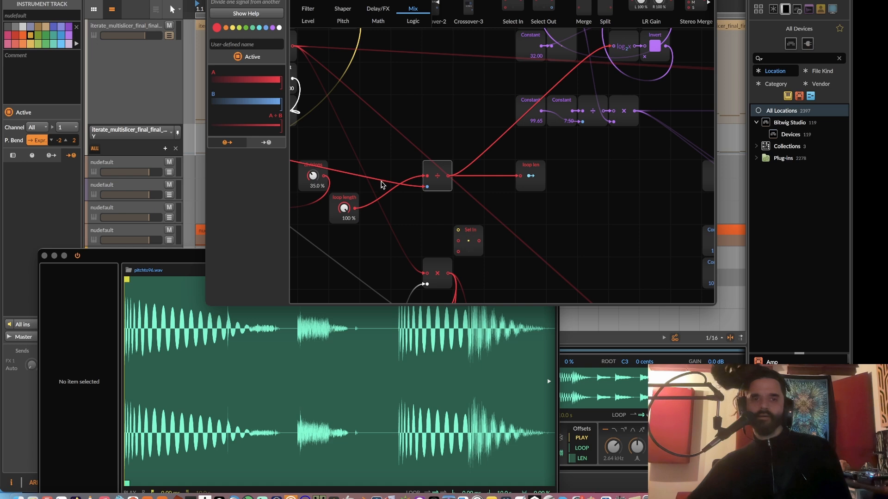
{"action": "scroll", "coordinate": [381, 184], "scroll_direction": "left", "scroll_amount": 5}
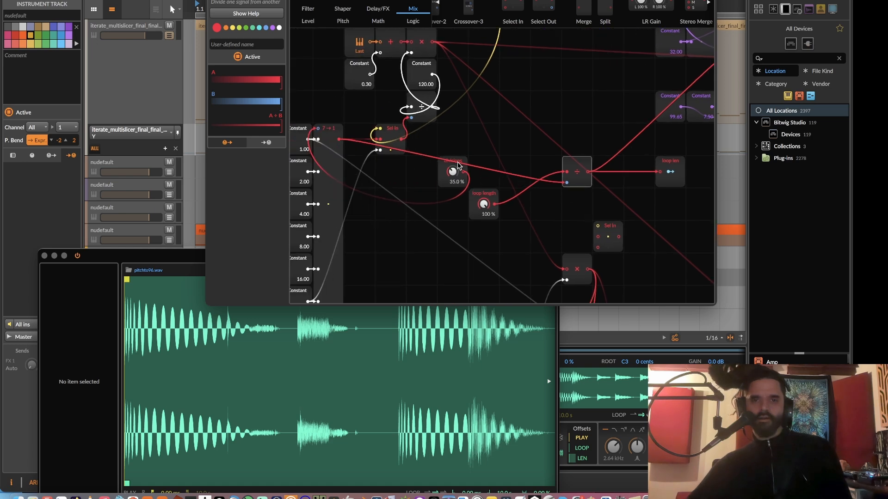
{"action": "left_click_drag", "start_coordinate": [457, 165], "coordinate": [396, 231]}
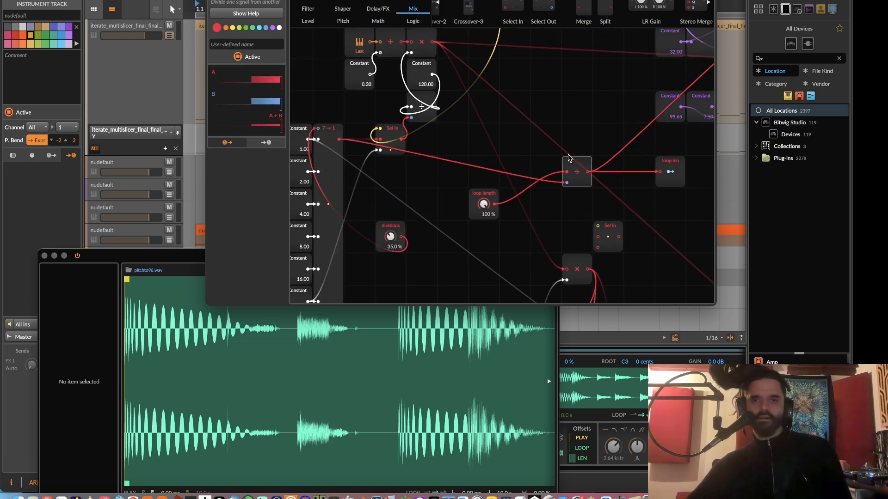
{"action": "scroll", "coordinate": [573, 192], "scroll_direction": "right", "scroll_amount": 5}
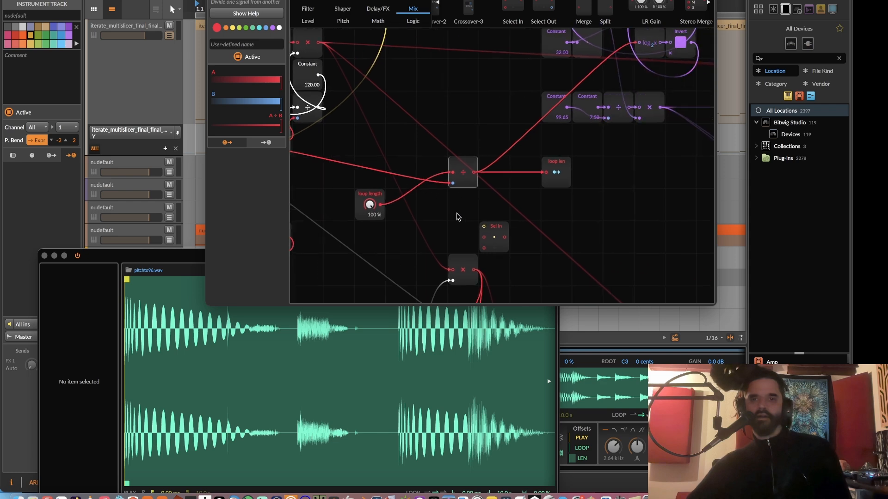
{"action": "left_click_drag", "start_coordinate": [494, 232], "coordinate": [294, 137]}
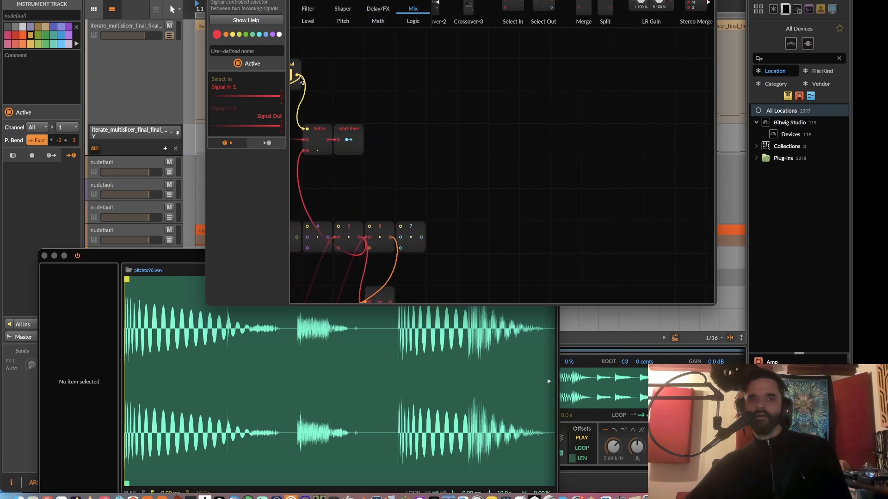
Connect the yellow button to the new module's Select In port and the subtract module's output to its Signal In 2.
{"action": "left_click_drag", "start_coordinate": [300, 77], "coordinate": [298, 76]}
{"action": "scroll", "coordinate": [341, 106], "scroll_direction": "left", "scroll_amount": 8}
{"action": "scroll", "coordinate": [558, 111], "scroll_direction": "down", "scroll_amount": 3}
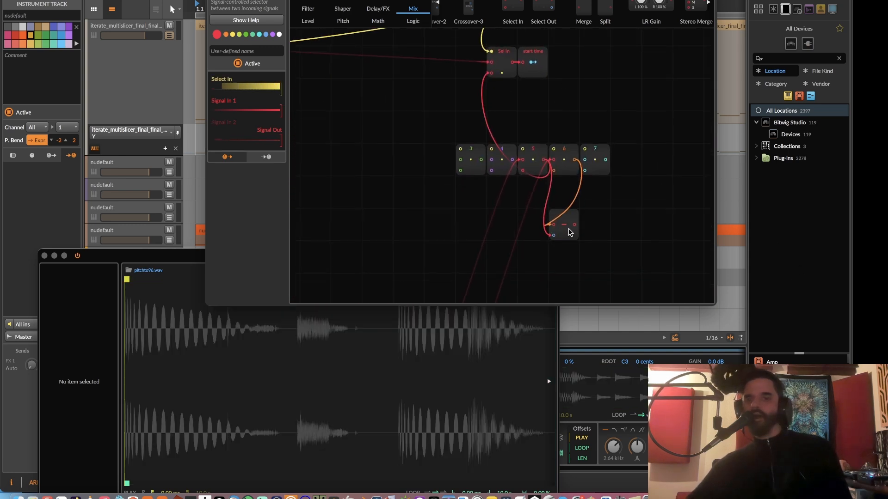
{"action": "left_click_drag", "start_coordinate": [574, 224], "coordinate": [791, 180]}
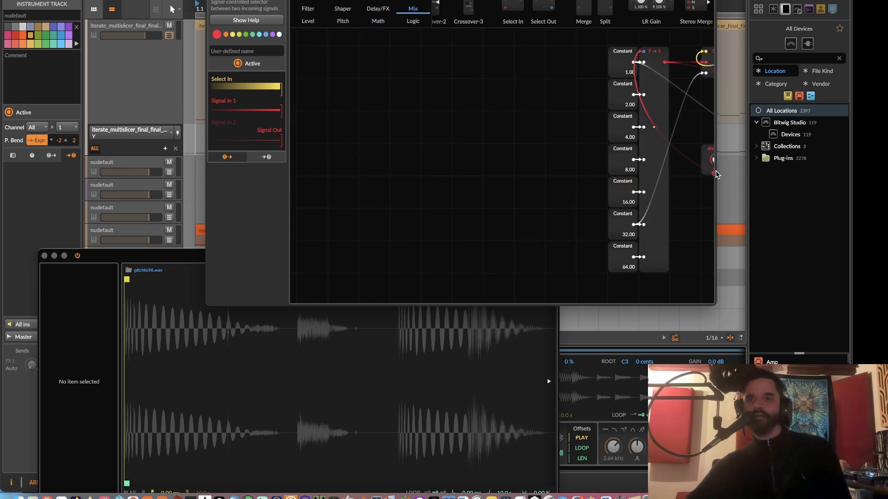
{"action": "left_click_drag", "start_coordinate": [716, 173], "coordinate": [520, 106]}
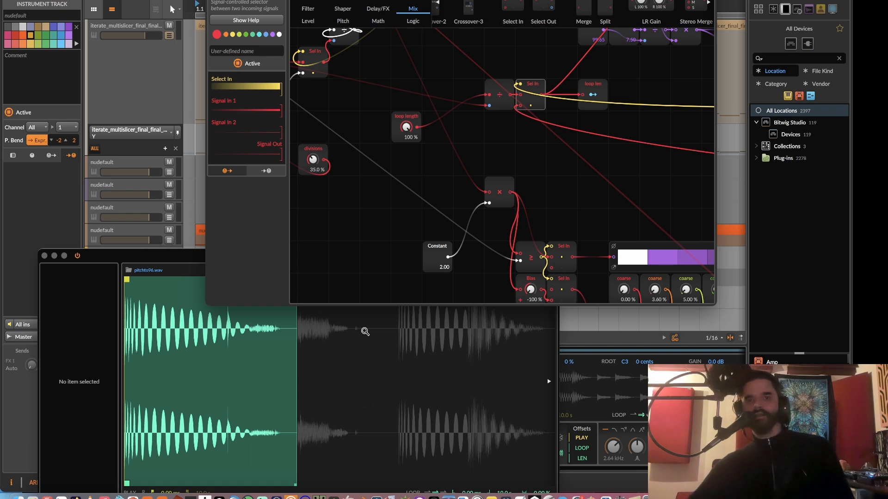
In the upper knob set, set the fourth slice's coarse to 6.50 % and fine to -28.0 %.
{"action": "mouse_move", "coordinate": [370, 161]}
{"action": "left_mouse_down"}
{"action": "mouse_move", "coordinate": [503, 216]}
{"action": "mouse_move", "coordinate": [357, 124]}
{"action": "left_mouse_up"}
{"action": "left_click_drag", "start_coordinate": [632, 203], "coordinate": [414, 91]}
{"action": "mouse_move", "coordinate": [486, 188]}
{"action": "left_mouse_down"}
{"action": "mouse_move", "coordinate": [428, 136]}
{"action": "mouse_move", "coordinate": [398, 124]}
{"action": "left_mouse_up"}
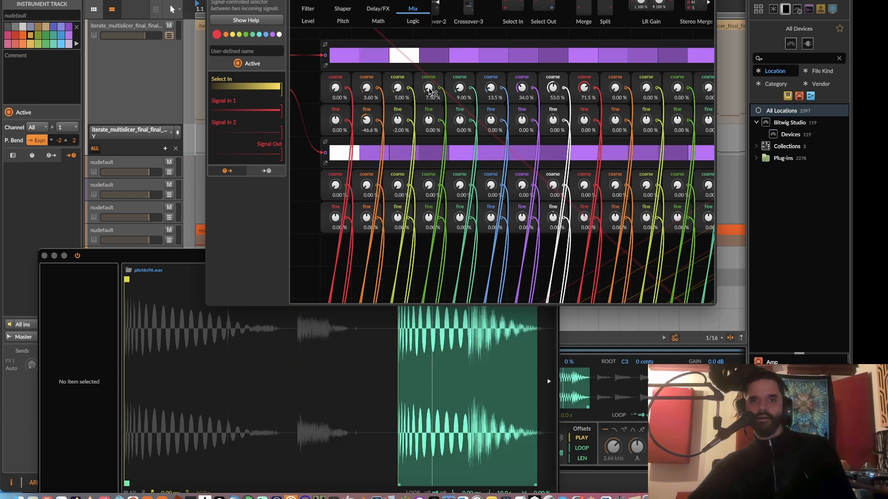
{"action": "left_click_drag", "start_coordinate": [429, 120], "coordinate": [428, 134]}
{"action": "left_click_drag", "start_coordinate": [427, 89], "coordinate": [429, 115]}
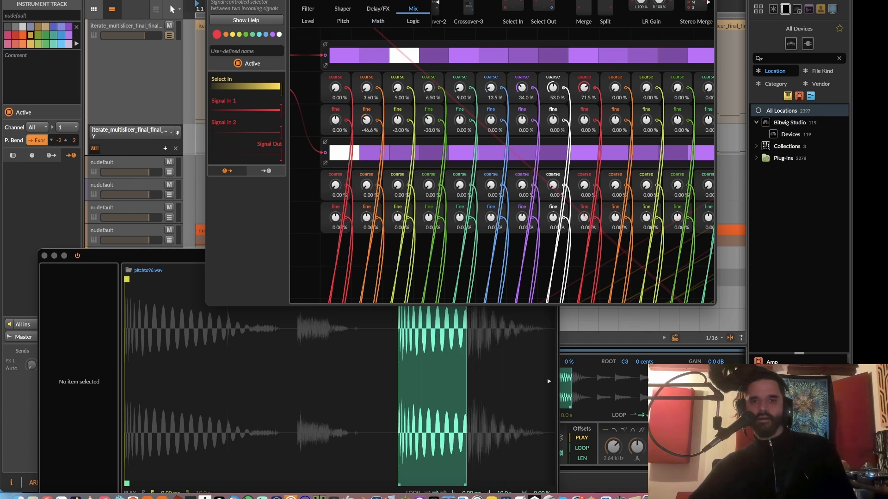
Set the fifth slice's coarse to 8.00 % and fine to 7.00 % to match the waveform's transient.
{"action": "left_click", "coordinate": [499, 356]}
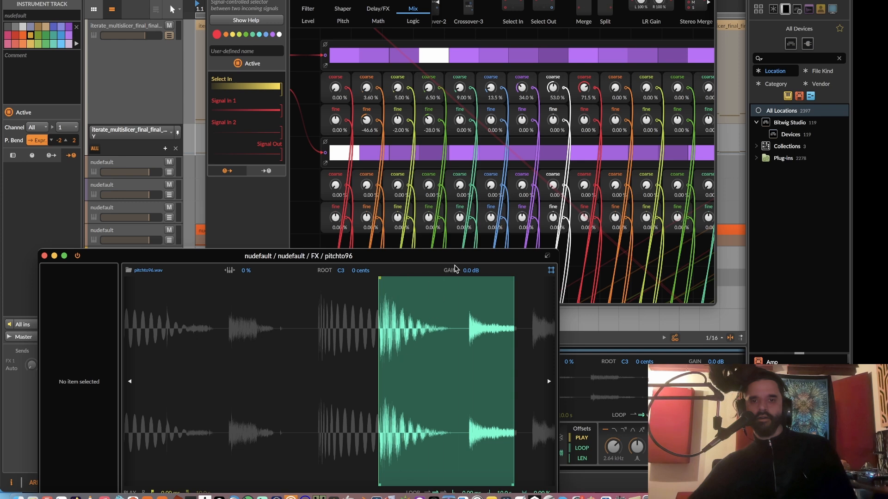
{"action": "left_click_drag", "start_coordinate": [460, 90], "coordinate": [460, 118]}
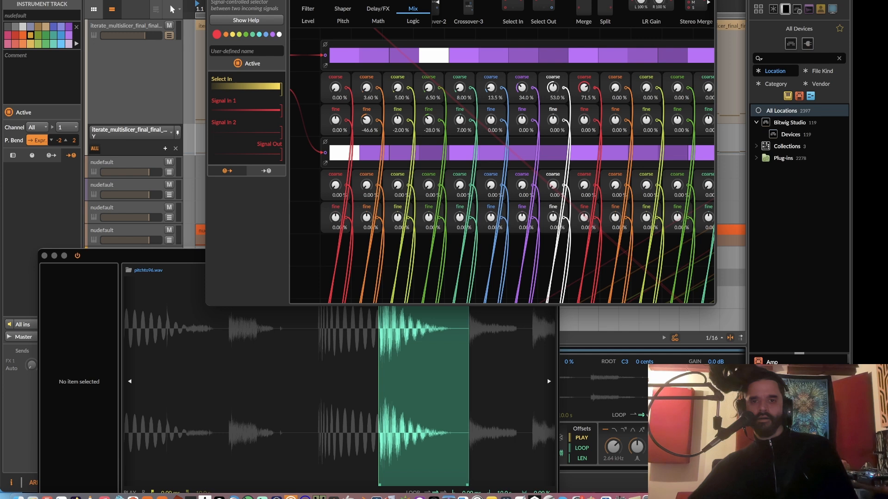
{"action": "left_click", "coordinate": [403, 348]}
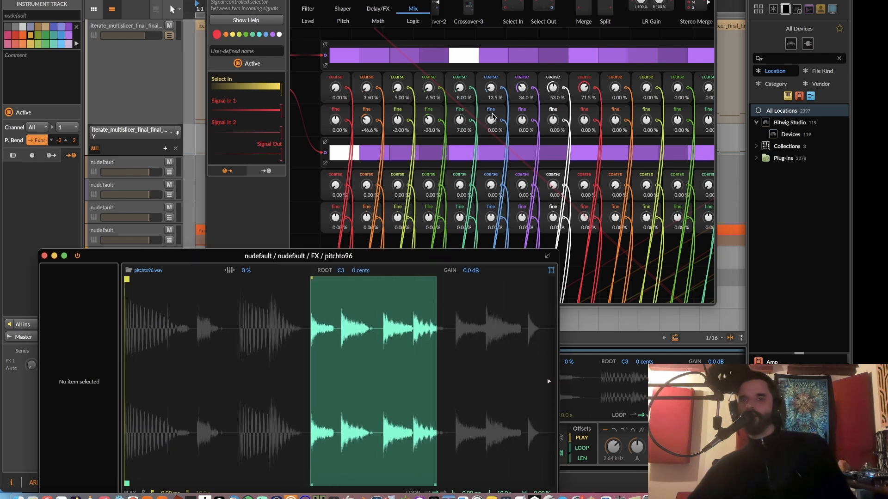
Set the coarse knobs of the upper set's sixth to ninth slices to 100 %.
{"action": "left_click_drag", "start_coordinate": [492, 89], "coordinate": [492, 41]}
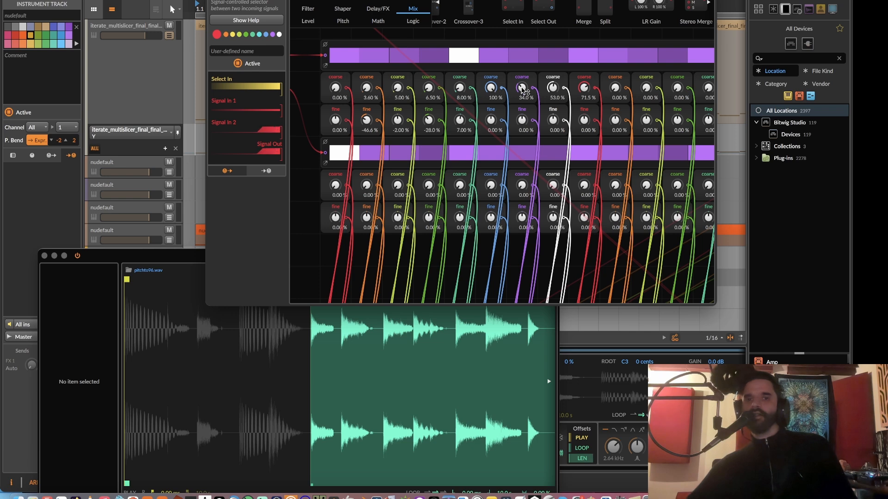
{"action": "left_click_drag", "start_coordinate": [522, 88], "coordinate": [523, 46]}
{"action": "left_click_drag", "start_coordinate": [547, 91], "coordinate": [548, 65]}
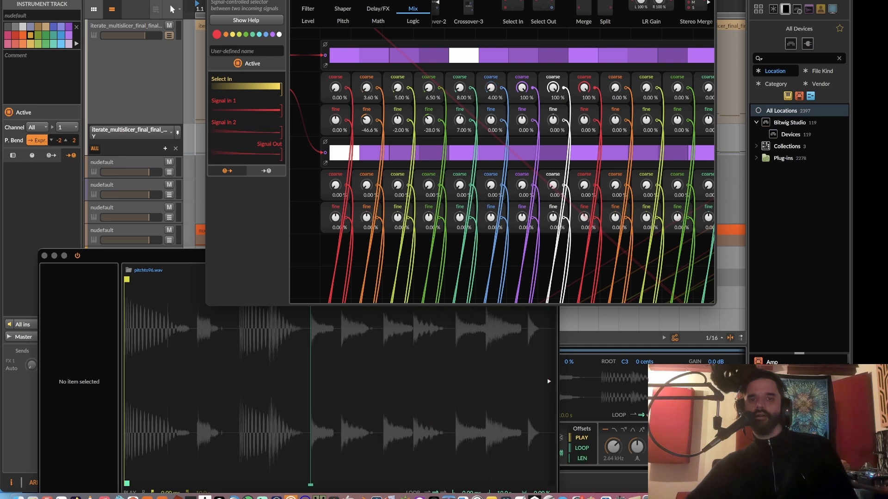
Set the sixth slice to coarse 10.00 % and fine -64.0 %, and the seventh to coarse 11.0 % and fine 18.0 %.
{"action": "left_click_drag", "start_coordinate": [490, 87], "coordinate": [494, 138]}
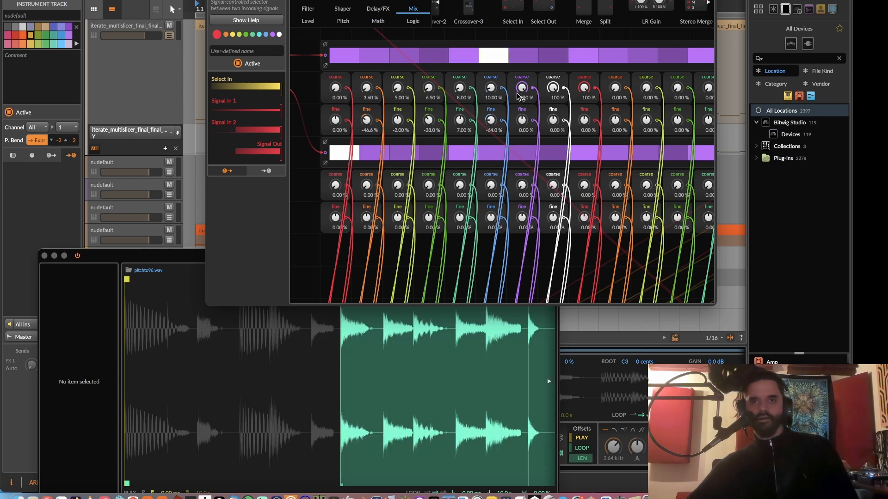
{"action": "left_click_drag", "start_coordinate": [520, 88], "coordinate": [521, 138]}
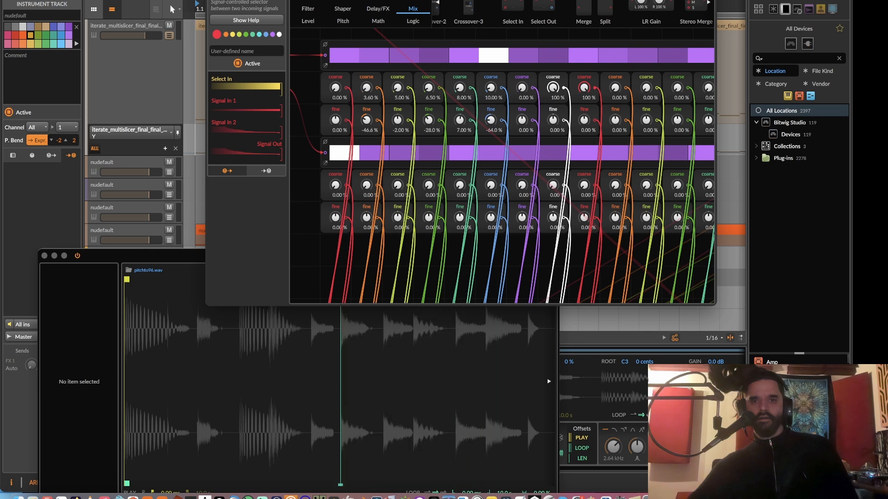
{"action": "left_click_drag", "start_coordinate": [521, 88], "coordinate": [521, 84]}
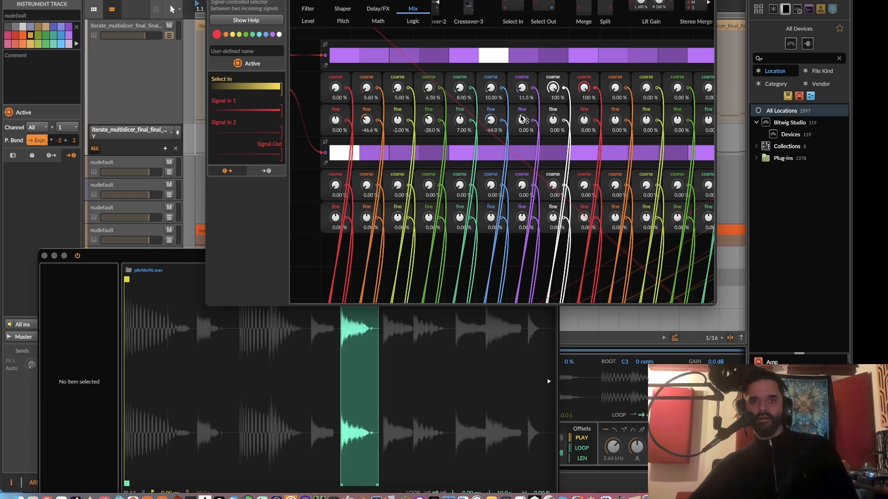
{"action": "left_click_drag", "start_coordinate": [523, 119], "coordinate": [523, 114]}
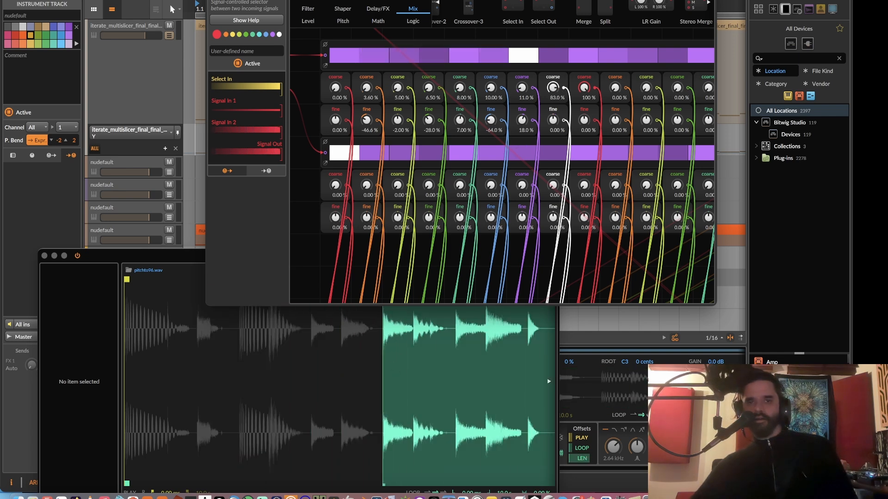
Set the eighth slice's coarse to 12.5 % and fine to -0.80 %, checking its edge in the waveform.
{"action": "left_click_drag", "start_coordinate": [553, 87], "coordinate": [552, 98]}
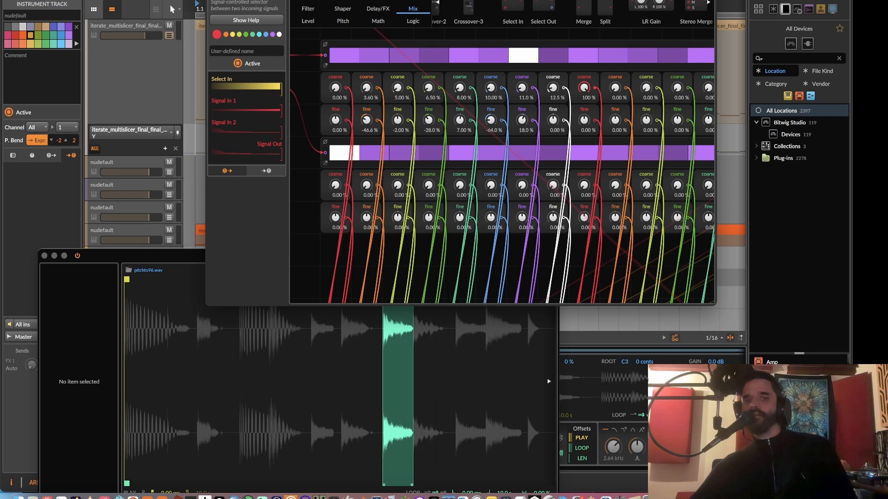
{"action": "left_click_drag", "start_coordinate": [422, 328], "coordinate": [482, 338]}
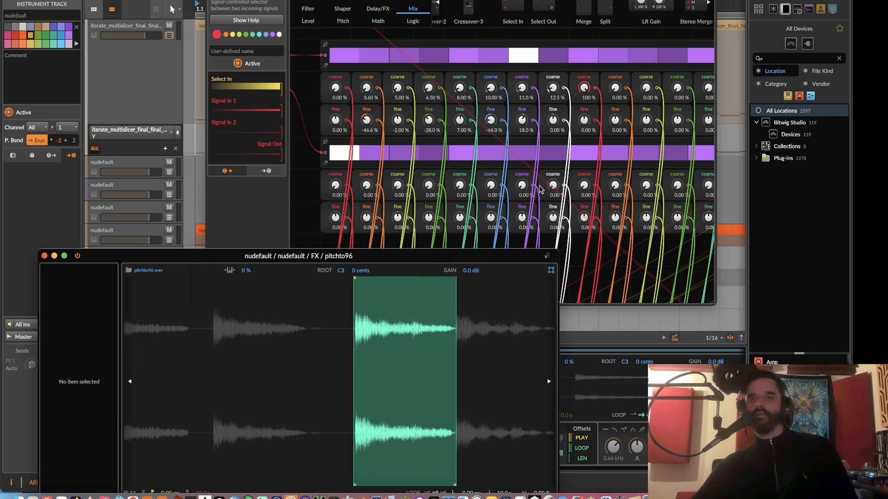
{"action": "left_click", "coordinate": [557, 125]}
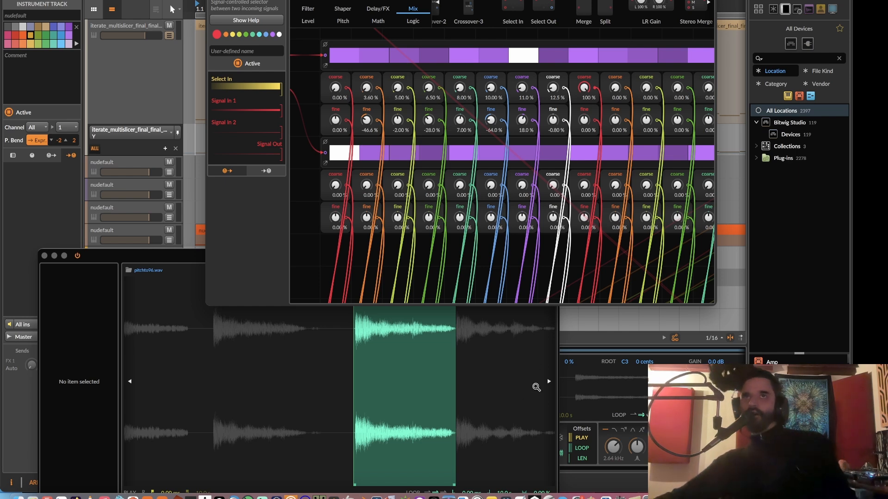
{"action": "left_click_drag", "start_coordinate": [371, 397], "coordinate": [512, 370]}
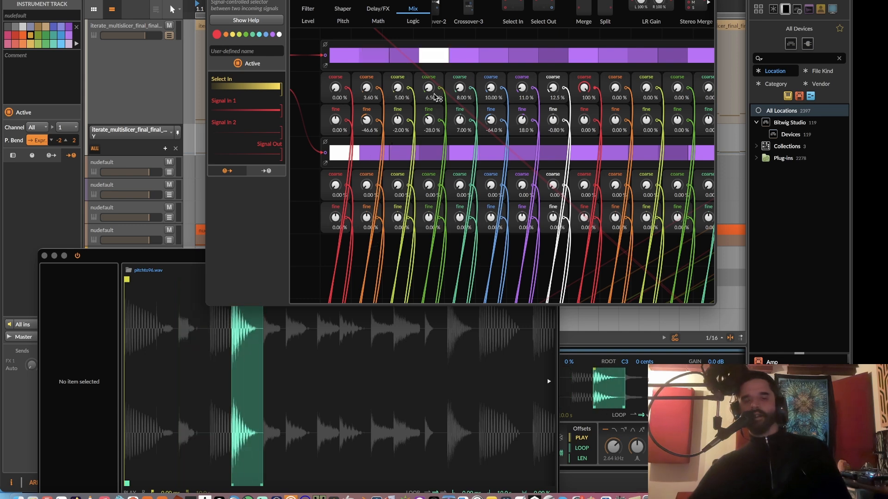
Fit the Grid editor back into the main window and minimise the pitchto96 sample window.
{"action": "left_click_drag", "start_coordinate": [430, 1], "coordinate": [564, 5]}
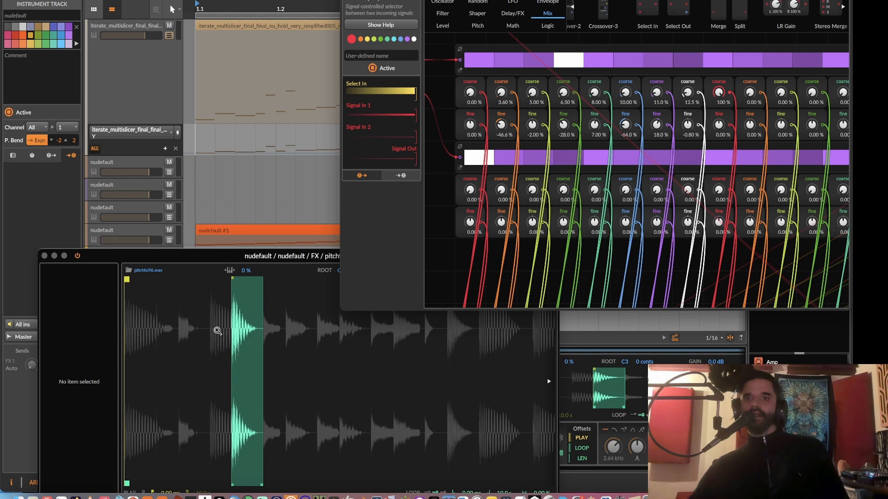
{"action": "mouse_move", "coordinate": [563, 94]}
{"action": "left_mouse_down"}
{"action": "mouse_move", "coordinate": [563, 105]}
{"action": "mouse_move", "coordinate": [563, 64]}
{"action": "mouse_move", "coordinate": [563, 96]}
{"action": "left_mouse_up"}
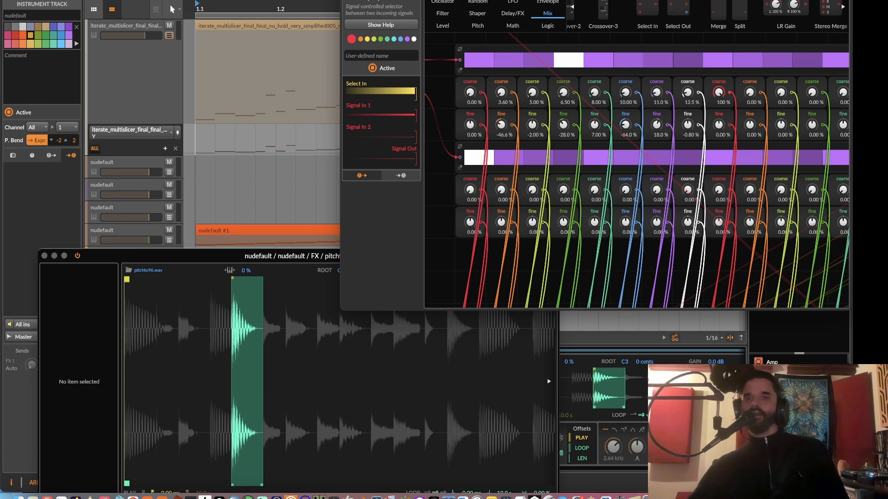
{"action": "left_click_drag", "start_coordinate": [658, 0], "coordinate": [455, 0]}
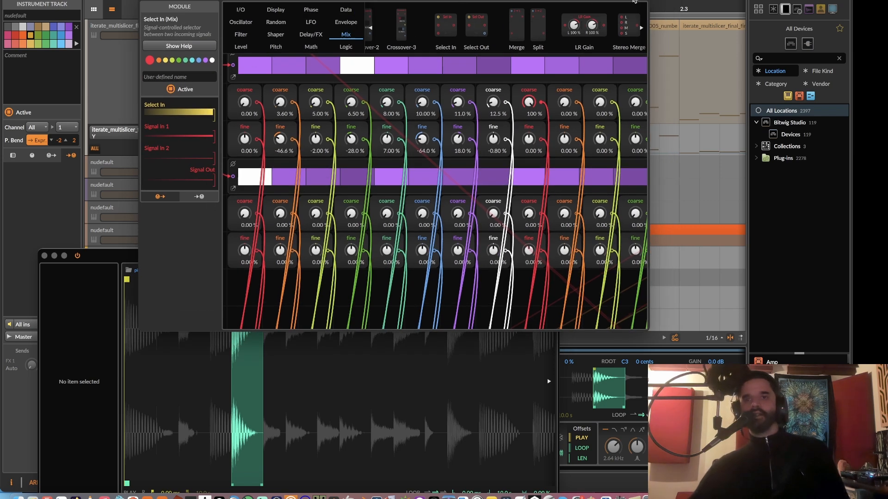
{"action": "left_click_drag", "start_coordinate": [634, 0], "coordinate": [636, 1]}
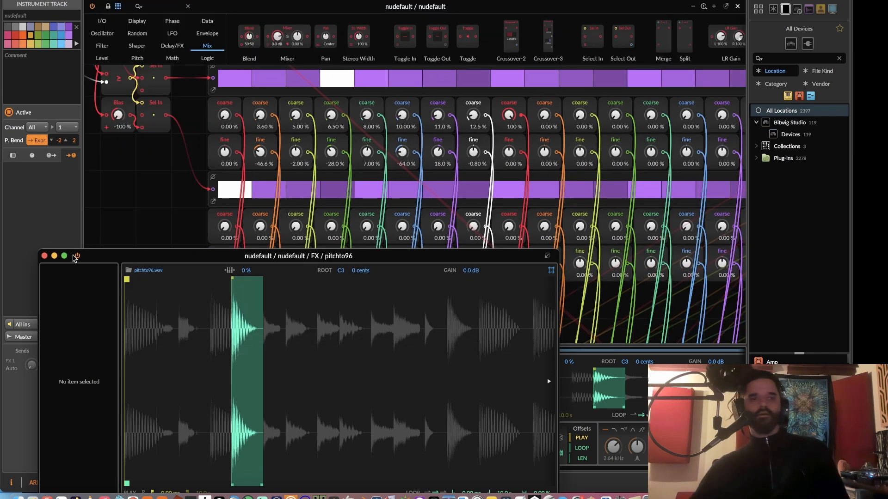
{"action": "left_click", "coordinate": [54, 256]}
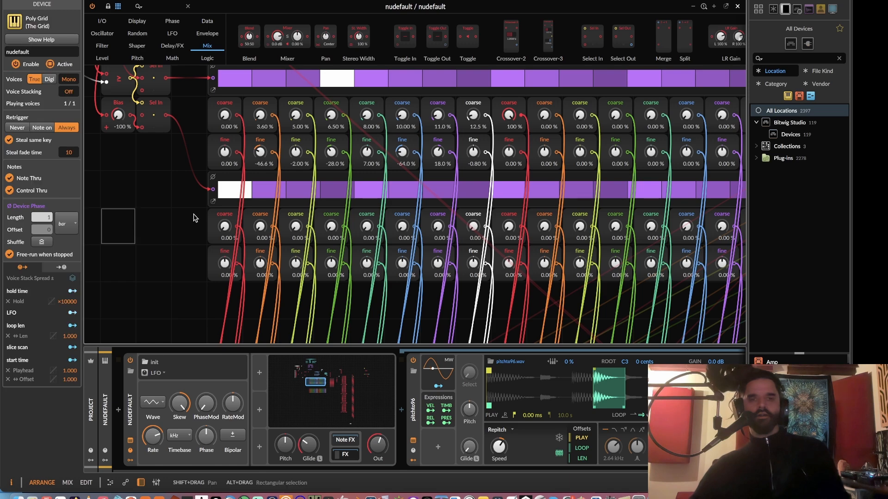
{"action": "key", "text": "super+minus"}
{"action": "scroll", "coordinate": [560, 212], "scroll_direction": "right", "scroll_amount": 11}
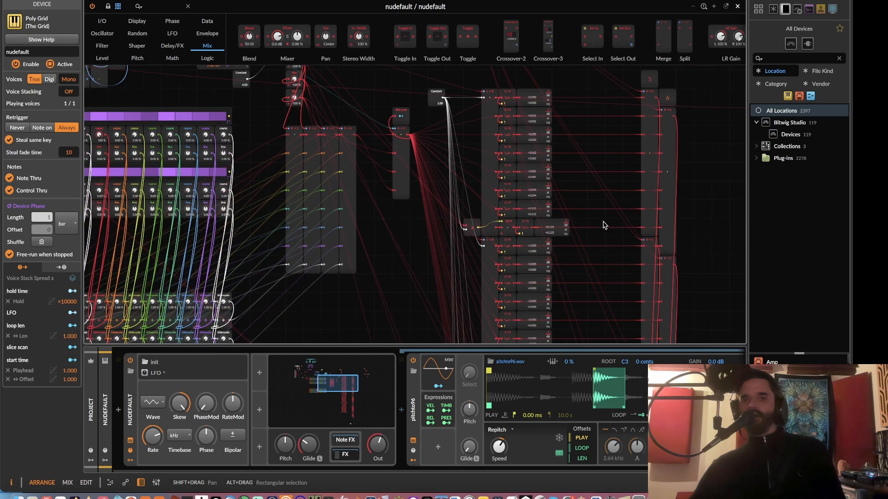
Examine the slice Merge modules 5 and 6 and the signal path from the bias chains to the start-time switch.
{"action": "left_click", "coordinate": [517, 102]}
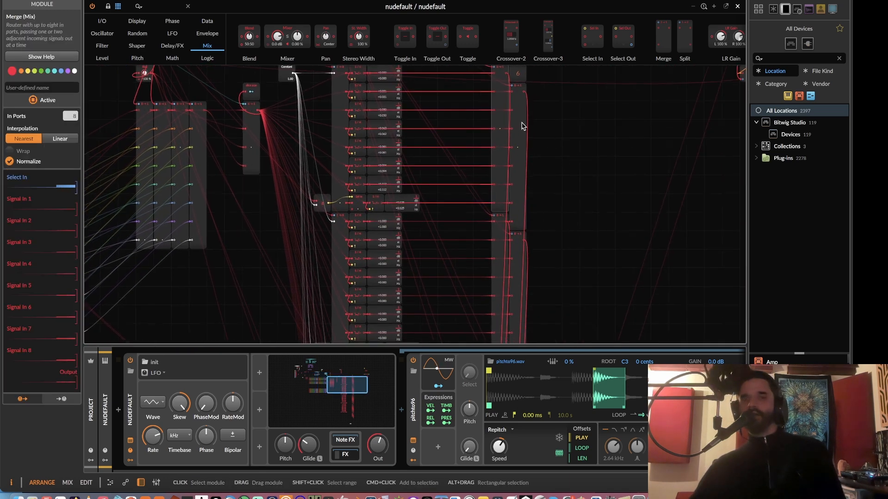
{"action": "scroll", "coordinate": [521, 141], "scroll_direction": "up", "scroll_amount": 5}
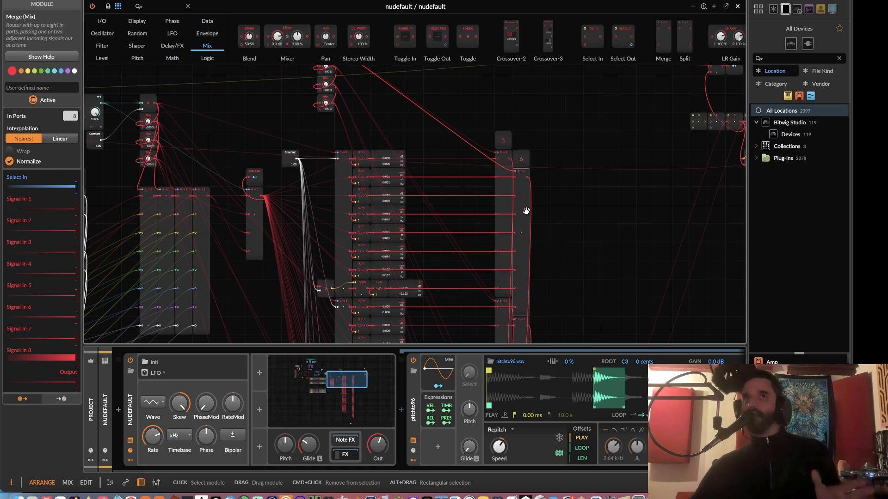
{"action": "scroll", "coordinate": [523, 180], "scroll_direction": "down", "scroll_amount": 1}
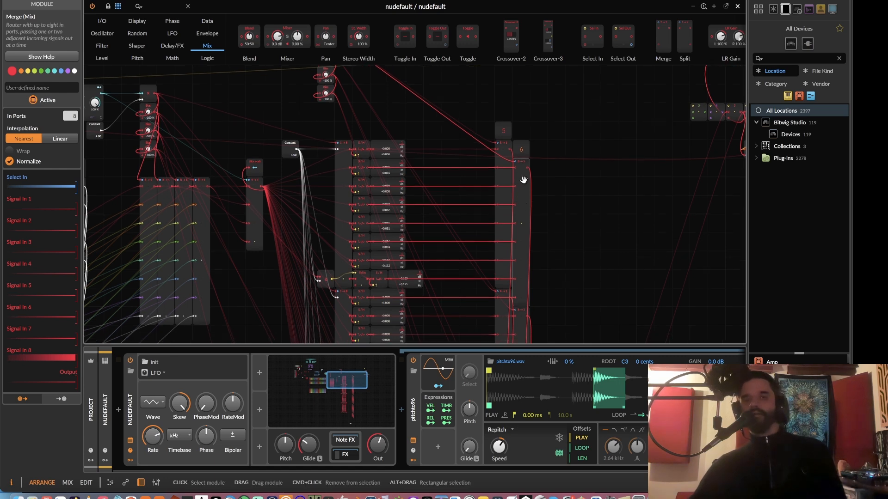
{"action": "left_click", "coordinate": [502, 153]}
{"action": "left_click_drag", "start_coordinate": [502, 153], "coordinate": [390, 210]}
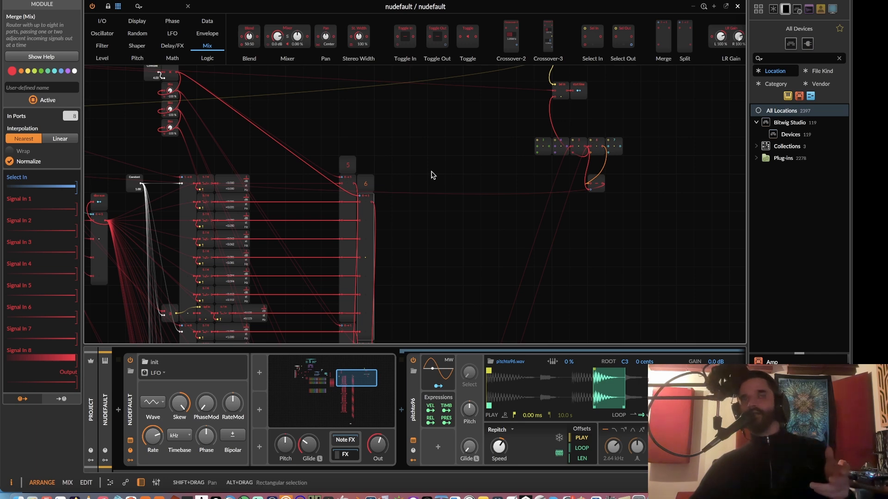
{"action": "left_click_drag", "start_coordinate": [404, 170], "coordinate": [476, 198]}
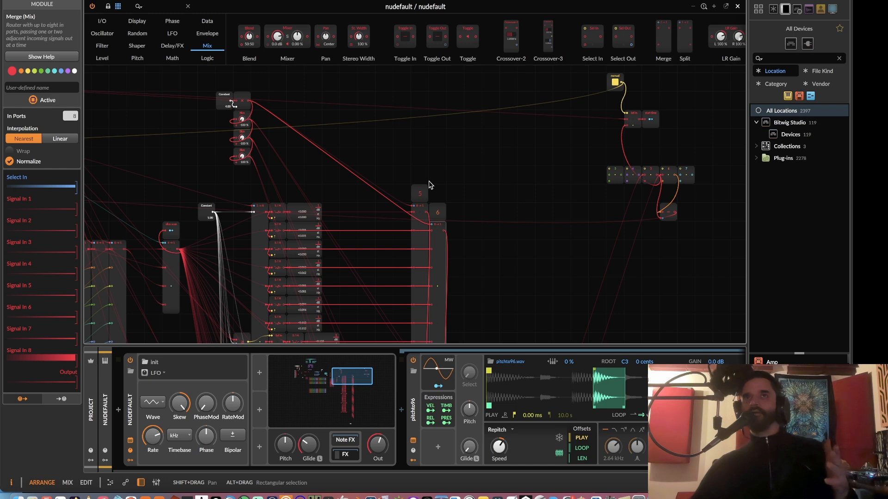
{"action": "left_click_drag", "start_coordinate": [429, 185], "coordinate": [433, 249]}
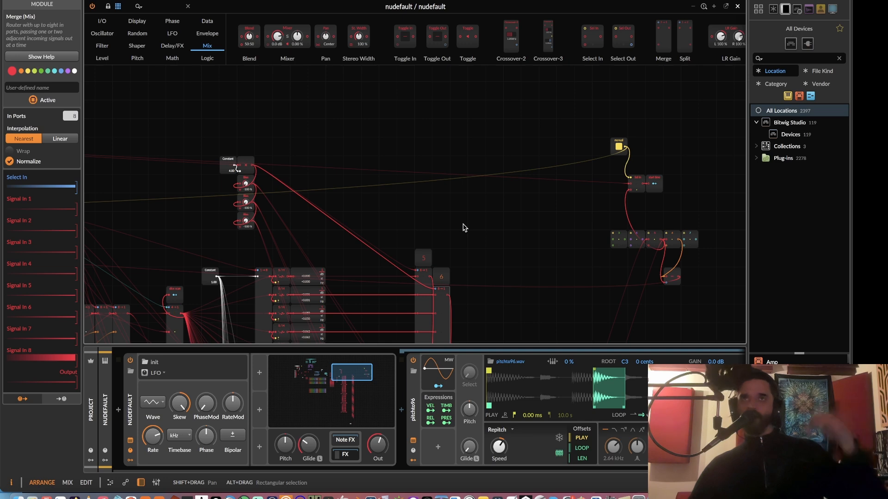
{"action": "scroll", "coordinate": [430, 222], "scroll_direction": "down", "scroll_amount": 5}
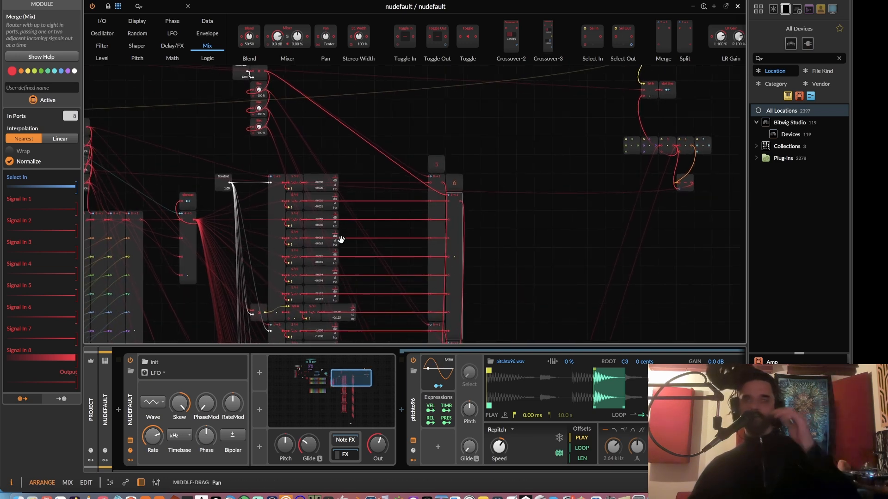
{"action": "left_click_drag", "start_coordinate": [333, 238], "coordinate": [391, 252]}
{"action": "scroll", "coordinate": [413, 201], "scroll_direction": "up", "scroll_amount": 4}
{"action": "scroll", "coordinate": [414, 201], "scroll_direction": "right", "scroll_amount": 6}
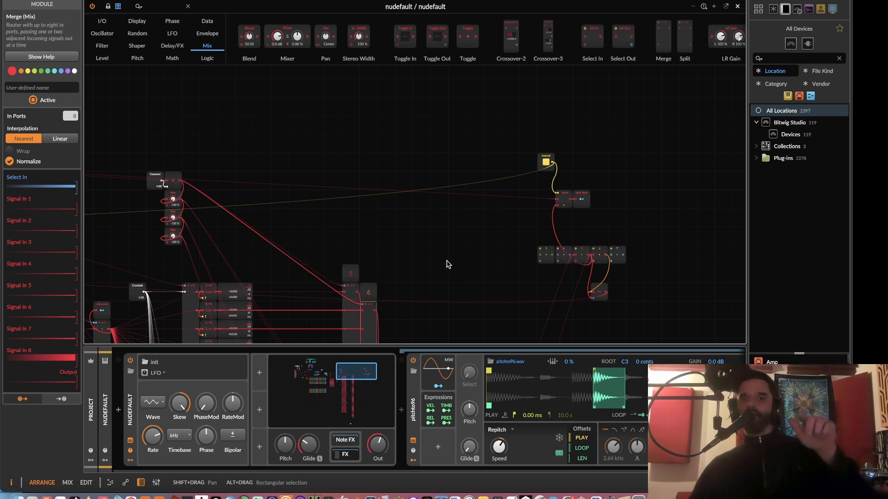
{"action": "scroll", "coordinate": [448, 265], "scroll_direction": "down", "scroll_amount": 5}
{"action": "scroll", "coordinate": [447, 265], "scroll_direction": "left", "scroll_amount": 4}
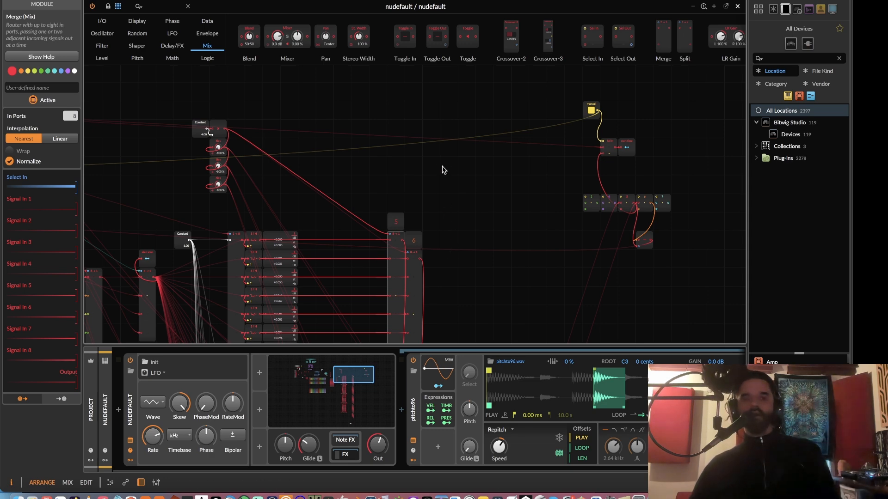
{"action": "scroll", "coordinate": [416, 215], "scroll_direction": "up", "scroll_amount": 3}
{"action": "scroll", "coordinate": [416, 214], "scroll_direction": "left", "scroll_amount": 3}
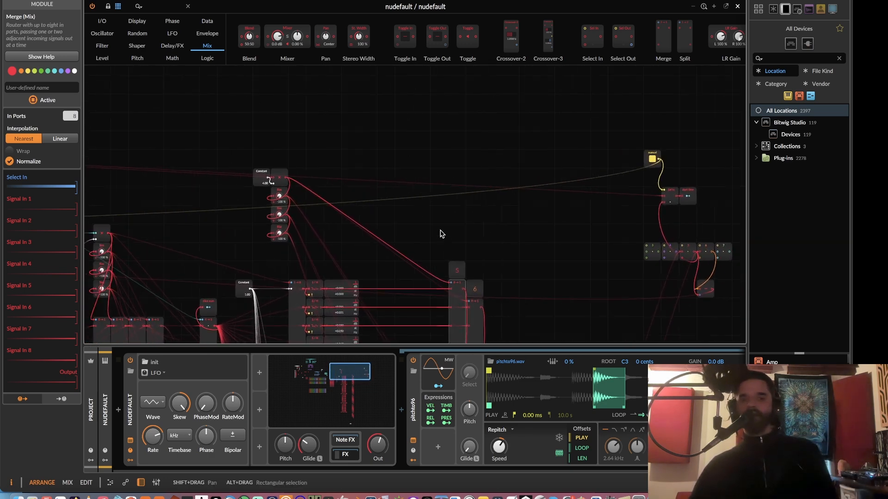
{"action": "left_click", "coordinate": [440, 215]}
{"action": "scroll", "coordinate": [458, 222], "scroll_direction": "down", "scroll_amount": 2}
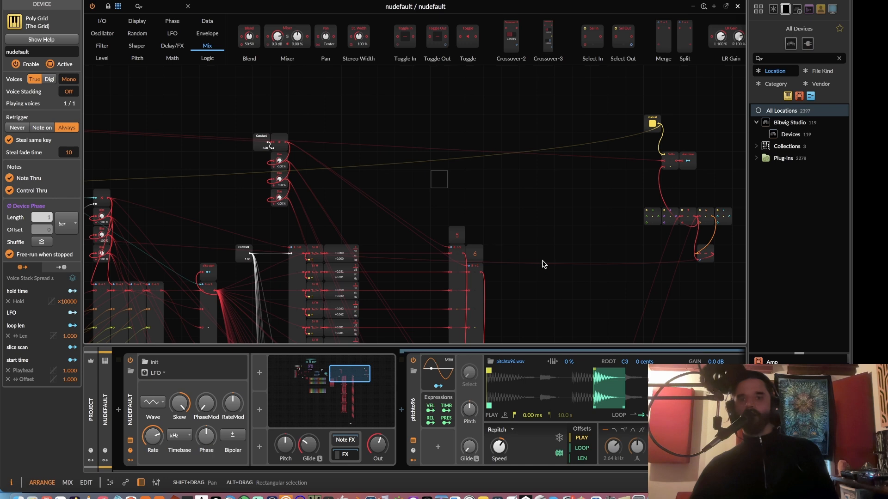
{"action": "scroll", "coordinate": [536, 263], "scroll_direction": "down", "scroll_amount": 5}
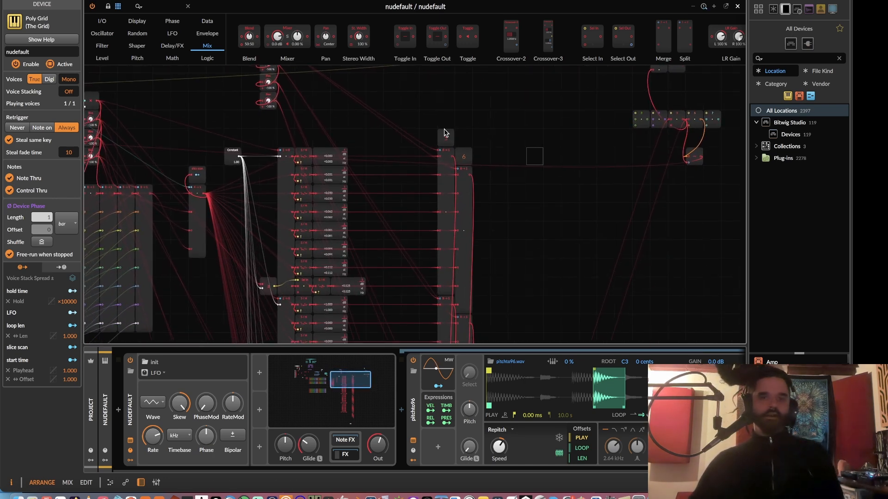
{"action": "scroll", "coordinate": [370, 194], "scroll_direction": "up", "scroll_amount": 4}
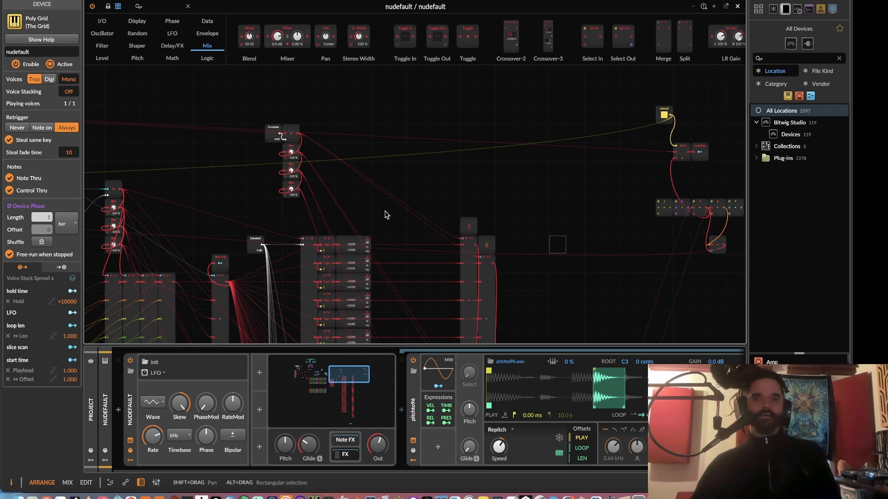
{"action": "scroll", "coordinate": [408, 198], "scroll_direction": "down", "scroll_amount": 6}
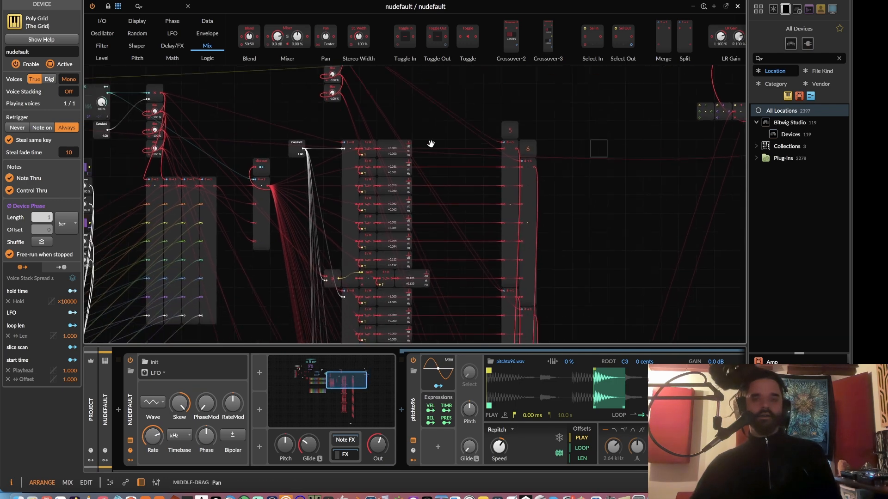
{"action": "scroll", "coordinate": [429, 142], "scroll_direction": "right", "scroll_amount": 3}
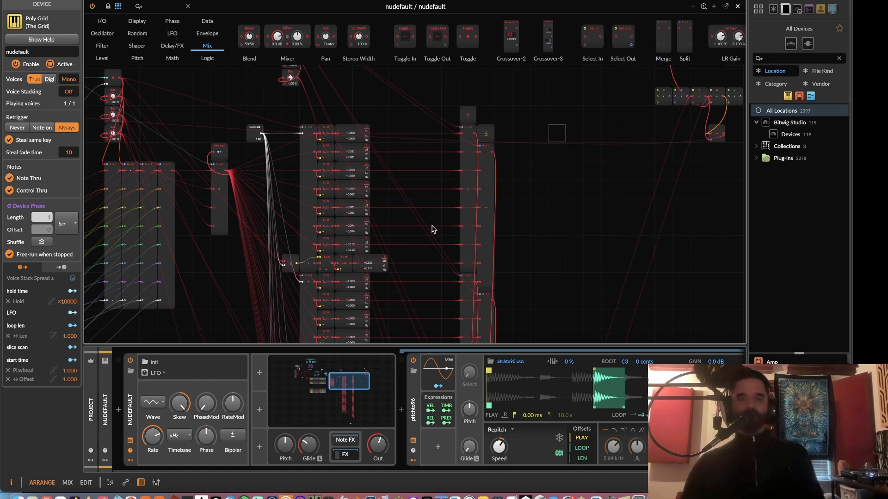
{"action": "scroll", "coordinate": [431, 228], "scroll_direction": "up", "scroll_amount": 6}
{"action": "scroll", "coordinate": [432, 228], "scroll_direction": "left", "scroll_amount": 4}
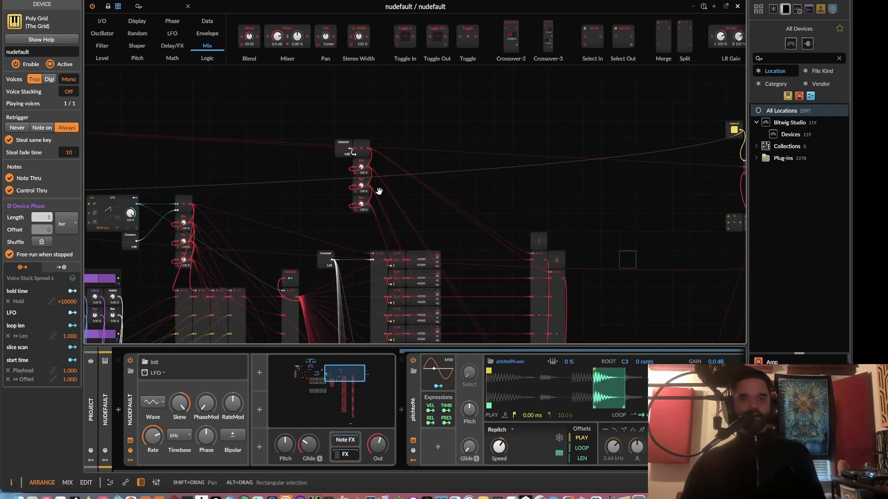
Add a Split module in the empty area between the upper bias chain and the manual switch, and set its out ports to 8.
{"action": "scroll", "coordinate": [372, 135], "scroll_direction": "right", "scroll_amount": 4}
{"action": "scroll", "coordinate": [373, 134], "scroll_direction": "down", "scroll_amount": 1}
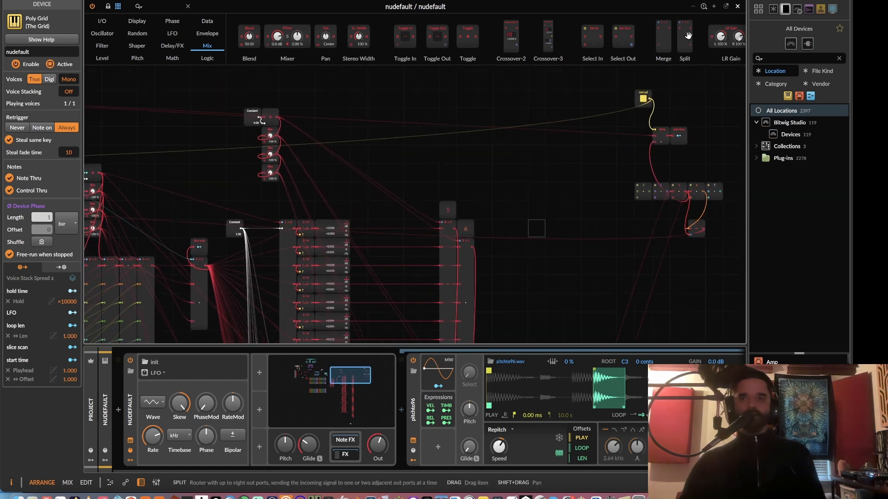
{"action": "left_click_drag", "start_coordinate": [685, 37], "coordinate": [505, 100]}
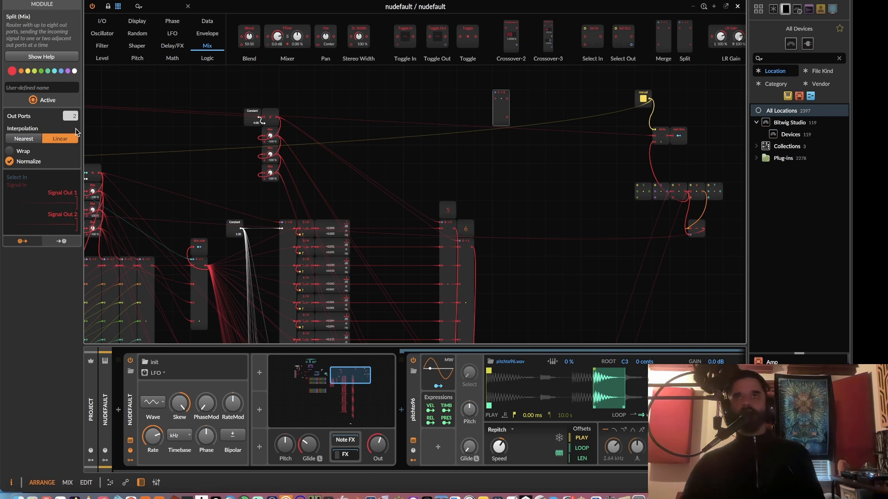
{"action": "left_click_drag", "start_coordinate": [71, 117], "coordinate": [71, 88]}
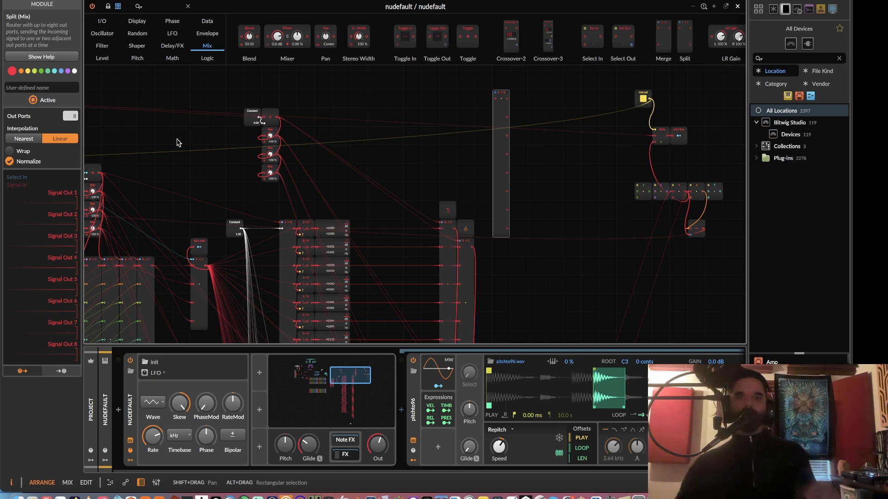
{"action": "right_click", "coordinate": [501, 149]}
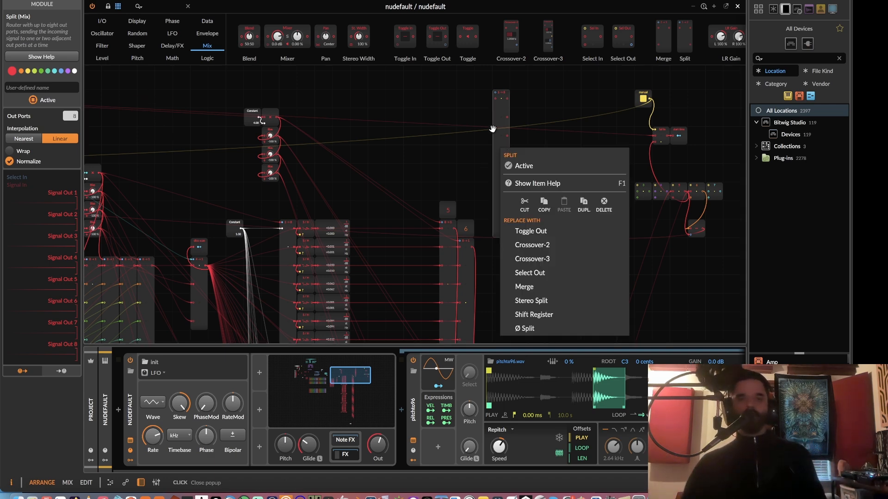
{"action": "left_click", "coordinate": [492, 130]}
{"action": "scroll", "coordinate": [473, 171], "scroll_direction": "up", "scroll_amount": 3}
{"action": "left_click_drag", "start_coordinate": [473, 171], "coordinate": [440, 227]}
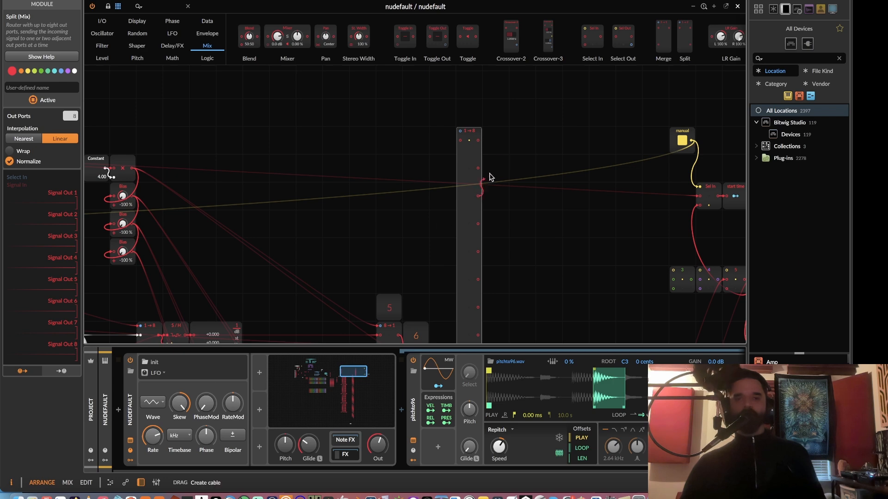
{"action": "left_click_drag", "start_coordinate": [468, 181], "coordinate": [516, 139]}
{"action": "key", "text": "super+minus"}
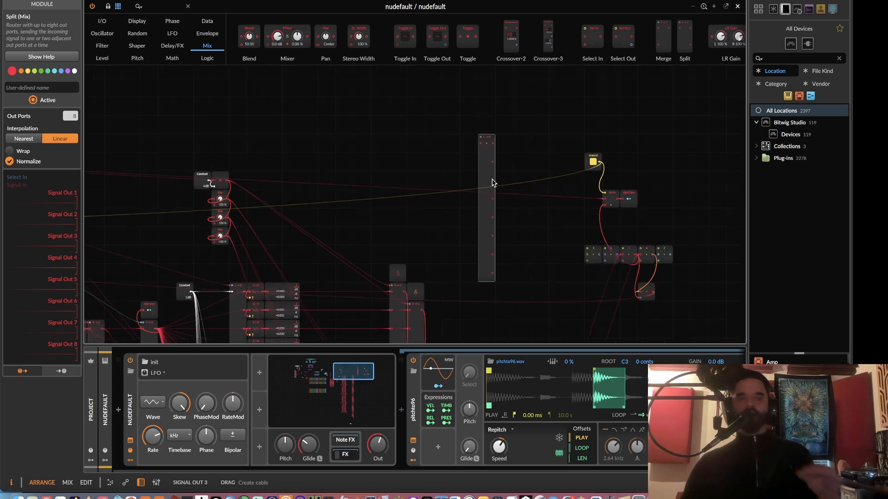
Trace the slice selection signal and connect the LFO-driven Multiply module's output to the new Split's select input.
{"action": "left_click_drag", "start_coordinate": [419, 172], "coordinate": [389, 116]}
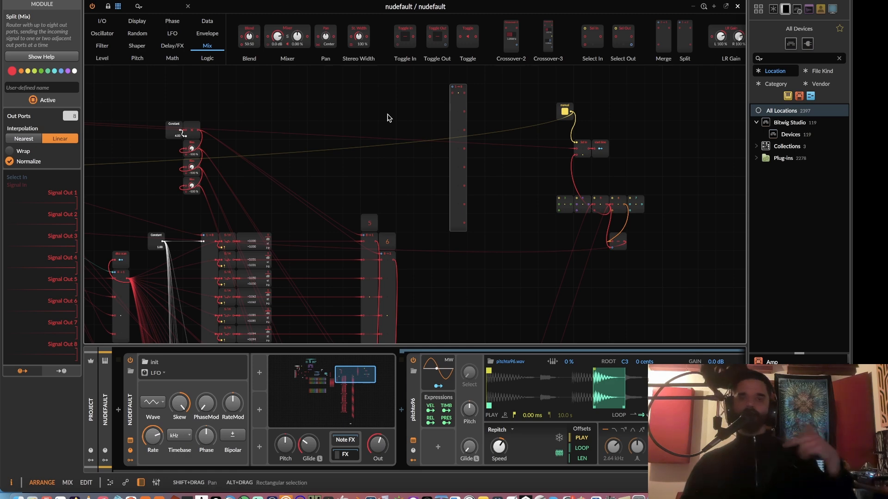
{"action": "scroll", "coordinate": [485, 155], "scroll_direction": "left", "scroll_amount": 10}
{"action": "scroll", "coordinate": [485, 154], "scroll_direction": "down", "scroll_amount": 5}
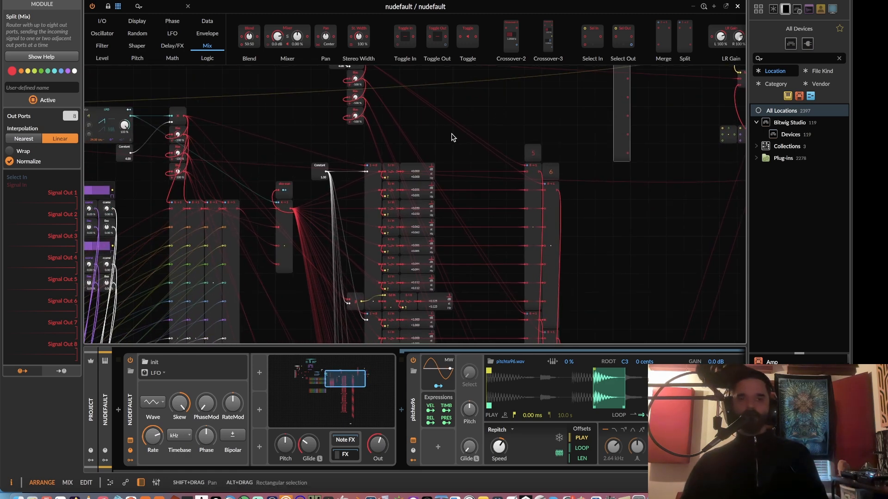
{"action": "left_click", "coordinate": [546, 186]}
{"action": "left_click_drag", "start_coordinate": [488, 175], "coordinate": [550, 233]}
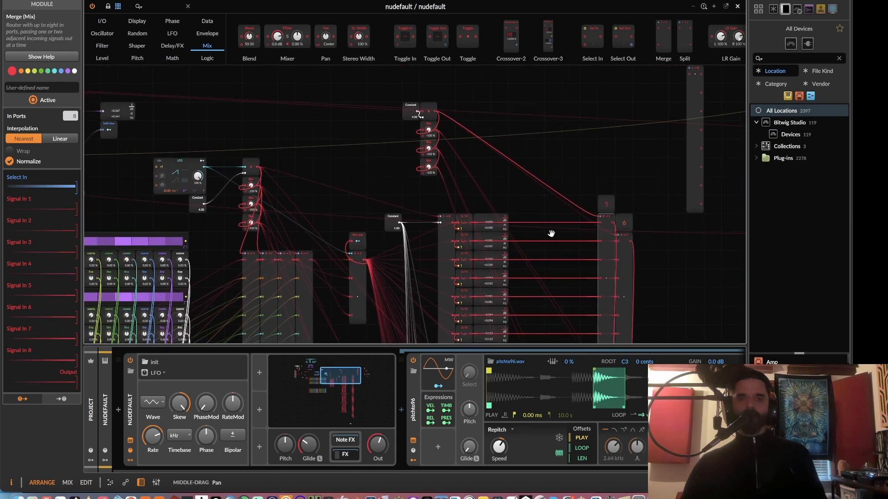
{"action": "left_click", "coordinate": [430, 110]}
{"action": "left_click_drag", "start_coordinate": [428, 111], "coordinate": [444, 102]}
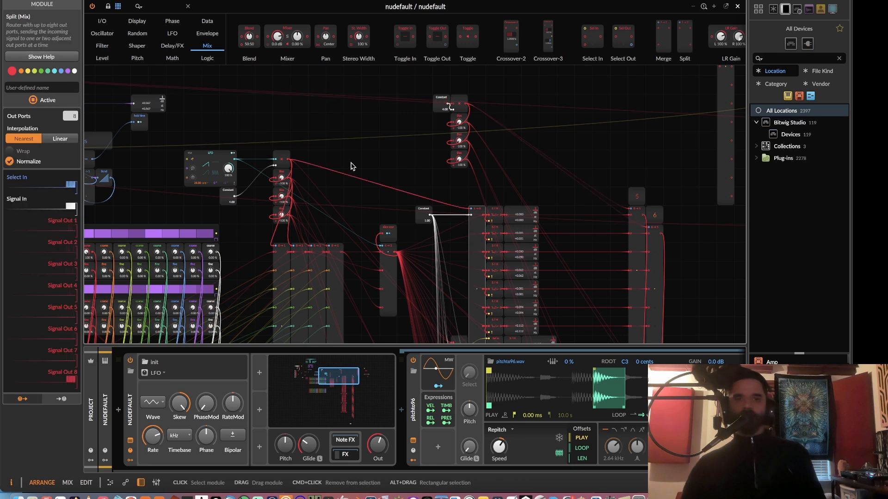
{"action": "left_click_drag", "start_coordinate": [393, 152], "coordinate": [239, 185]}
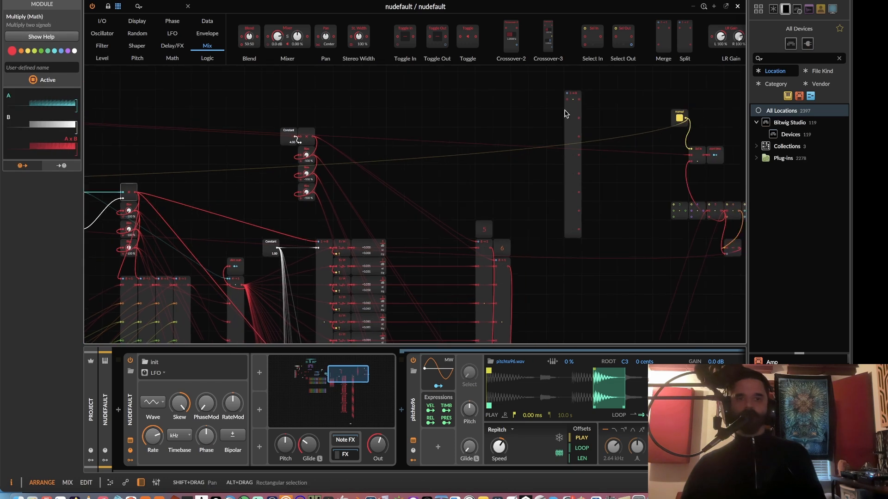
{"action": "left_click_drag", "start_coordinate": [566, 93], "coordinate": [135, 192]}
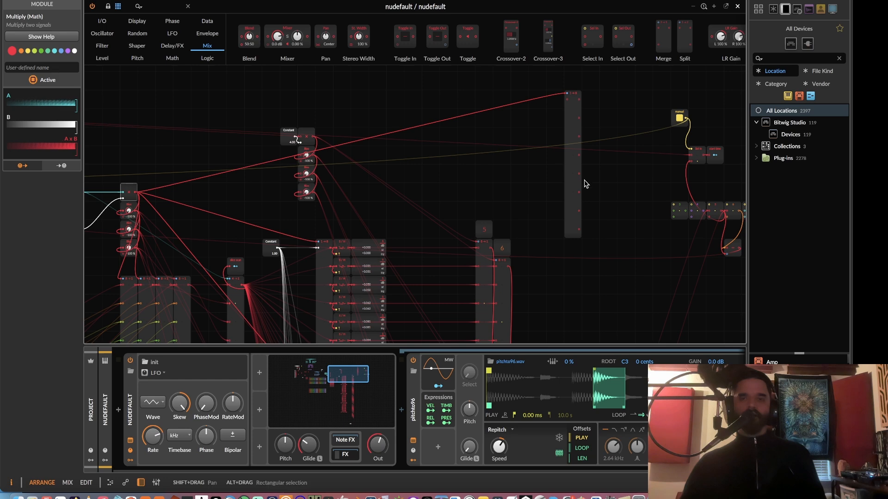
Connect the output of the four-input Merge below the slice scan module to the new Split's signal input.
{"action": "scroll", "coordinate": [557, 194], "scroll_direction": "up", "scroll_amount": 2}
{"action": "left_click_drag", "start_coordinate": [560, 195], "coordinate": [555, 160]}
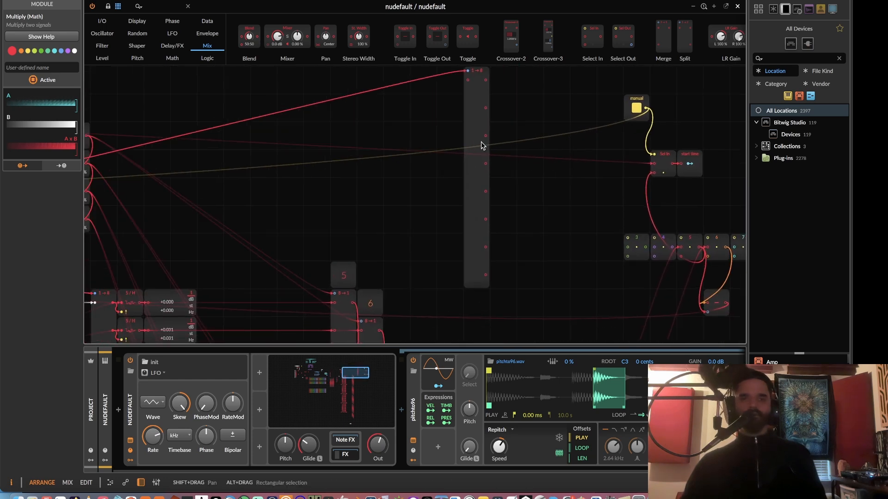
{"action": "left_click_drag", "start_coordinate": [467, 134], "coordinate": [531, 129]}
{"action": "left_click_drag", "start_coordinate": [532, 68], "coordinate": [557, 151]}
{"action": "left_click_drag", "start_coordinate": [346, 297], "coordinate": [394, 250]}
{"action": "left_click", "coordinate": [449, 224]}
{"action": "left_click_drag", "start_coordinate": [449, 223], "coordinate": [460, 212]}
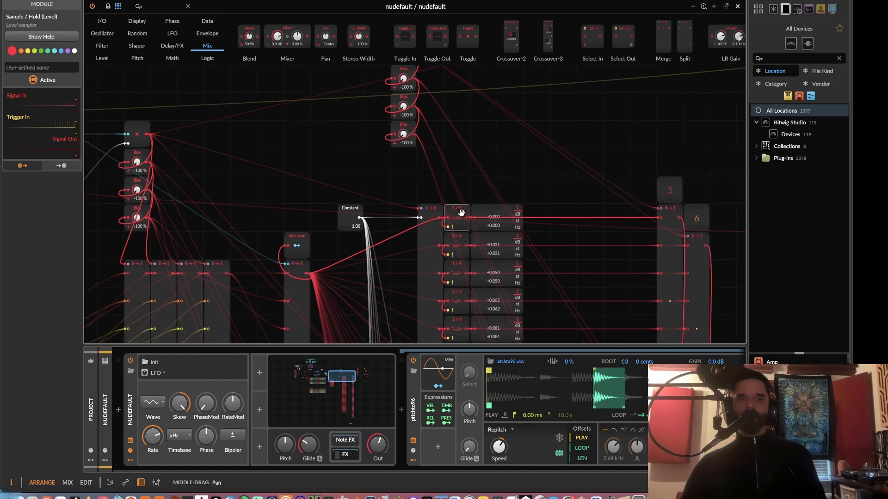
{"action": "left_click", "coordinate": [298, 240]}
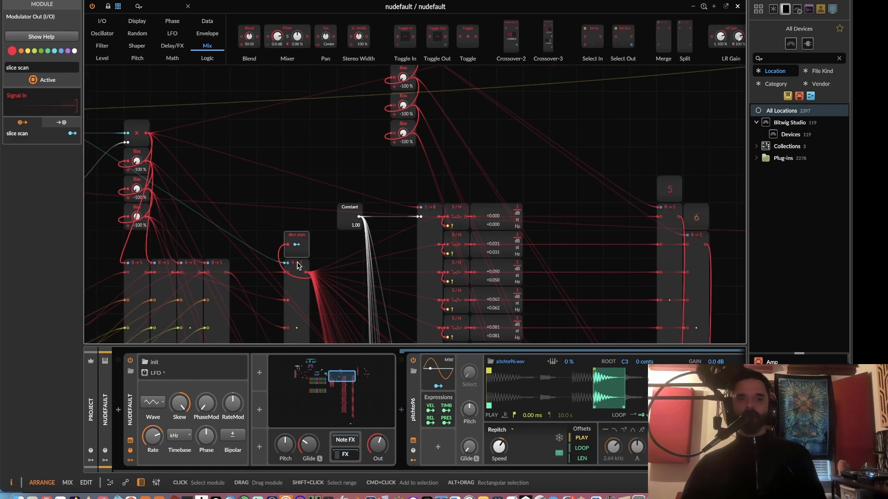
{"action": "left_click_drag", "start_coordinate": [307, 273], "coordinate": [601, 179]}
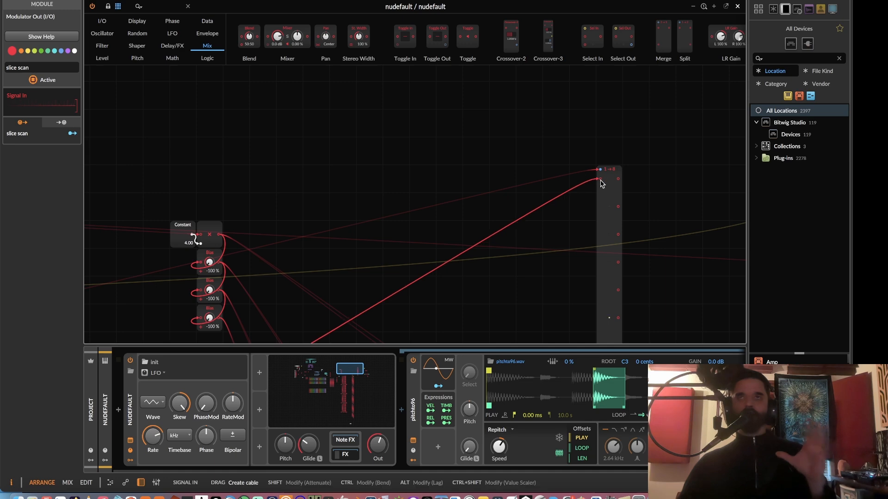
{"action": "scroll", "coordinate": [601, 176], "scroll_direction": "down", "scroll_amount": 3}
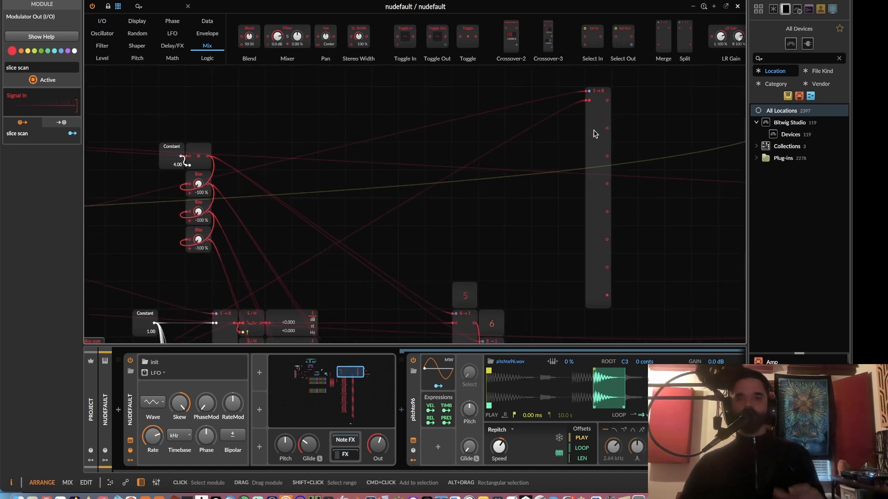
{"action": "left_click", "coordinate": [599, 151]}
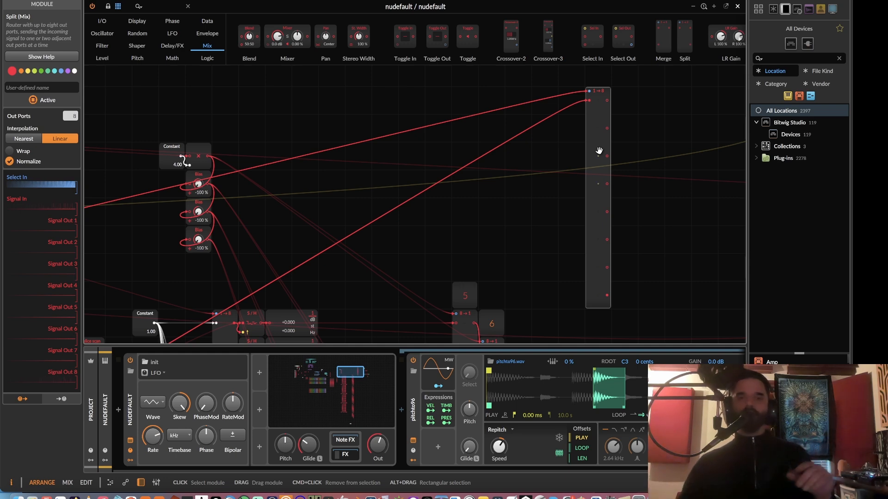
{"action": "left_click_drag", "start_coordinate": [600, 151], "coordinate": [381, 132]}
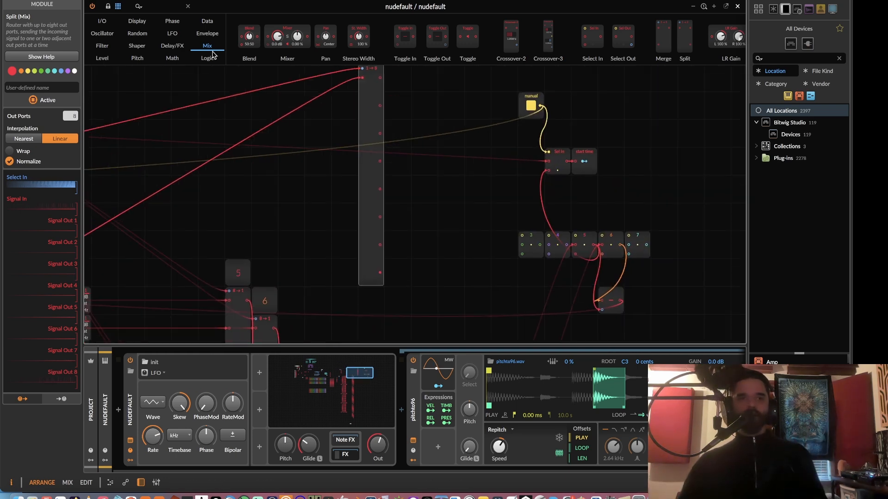
Disconnect the four-input Merge's cable from the new Split's signal input.
{"action": "left_click_drag", "start_coordinate": [226, 75], "coordinate": [388, 135]}
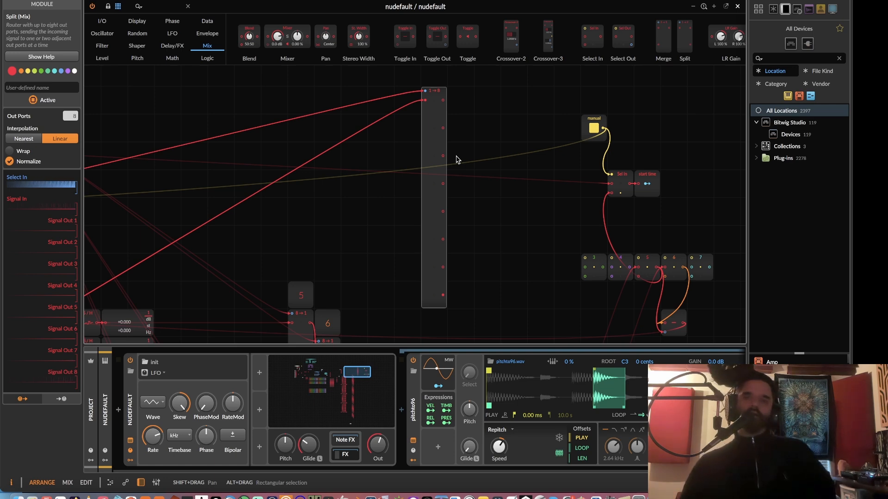
{"action": "left_click", "coordinate": [425, 101], "text": "alt"}
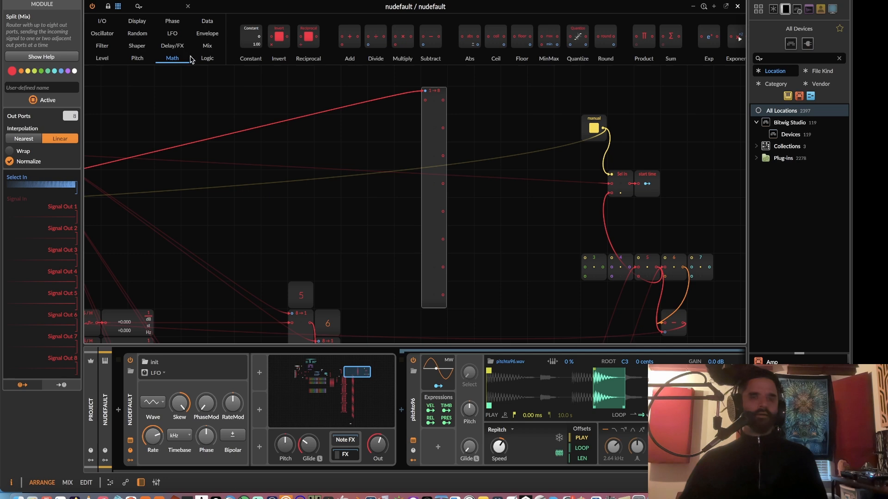
{"action": "left_click", "coordinate": [205, 57]}
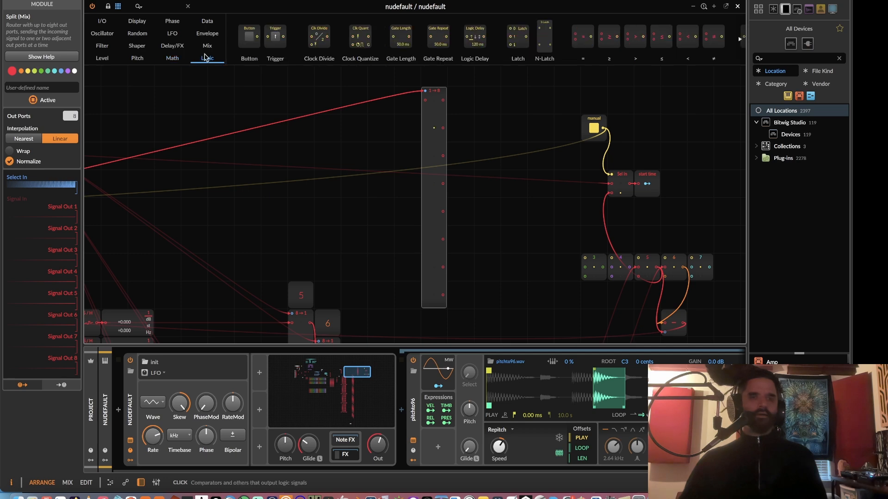
Add a Sample / Hold module beside the new Split's first output and connect that output to its trigger input.
{"action": "left_click", "coordinate": [159, 6]}
{"action": "type", "text": "sam"}
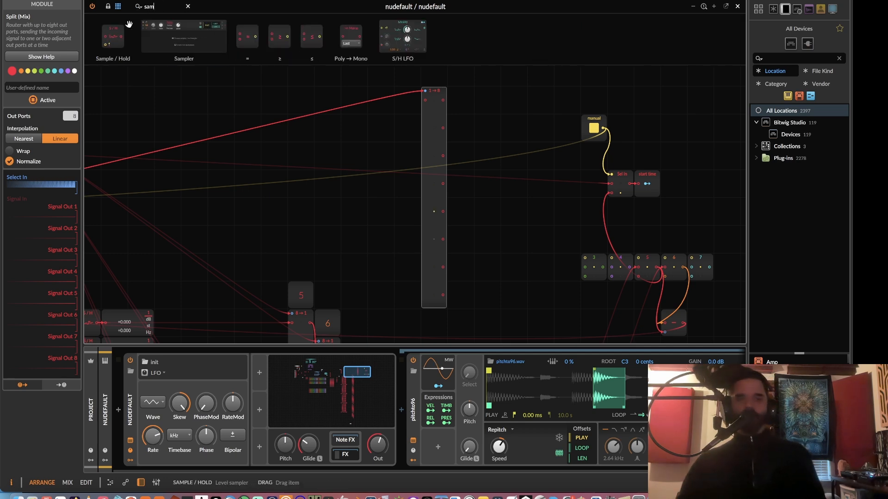
{"action": "left_click_drag", "start_coordinate": [129, 24], "coordinate": [461, 111]}
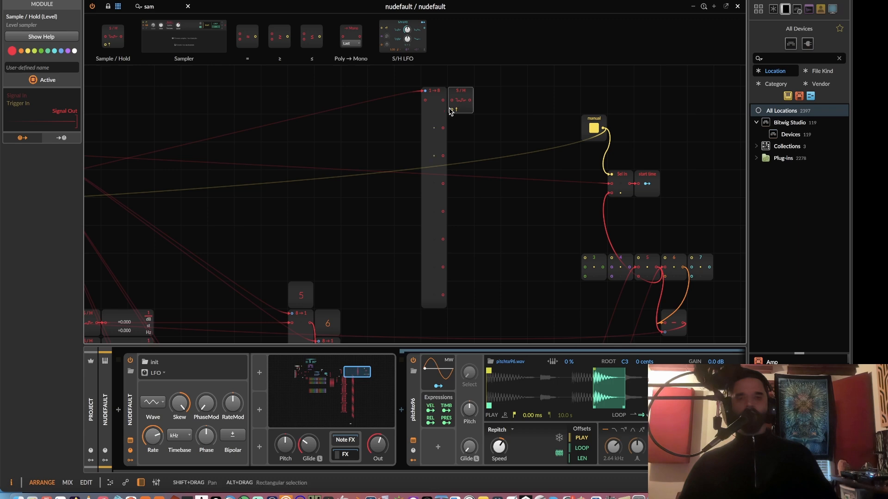
{"action": "left_click_drag", "start_coordinate": [443, 100], "coordinate": [452, 109]}
Add a Constant module of 1.00 above the new Split and connect it to the Split's signal input.
{"action": "left_click_drag", "start_coordinate": [414, 171], "coordinate": [447, 119]}
{"action": "left_click_drag", "start_coordinate": [400, 144], "coordinate": [447, 261]}
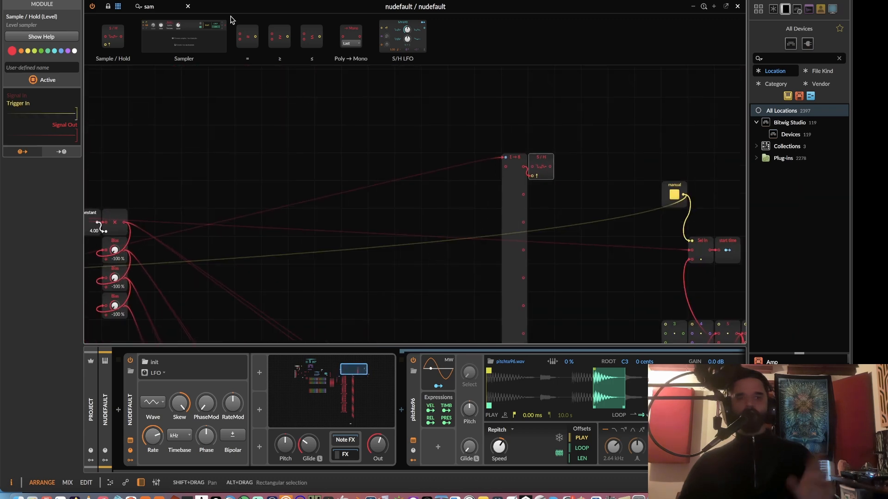
{"action": "left_click", "coordinate": [188, 6]}
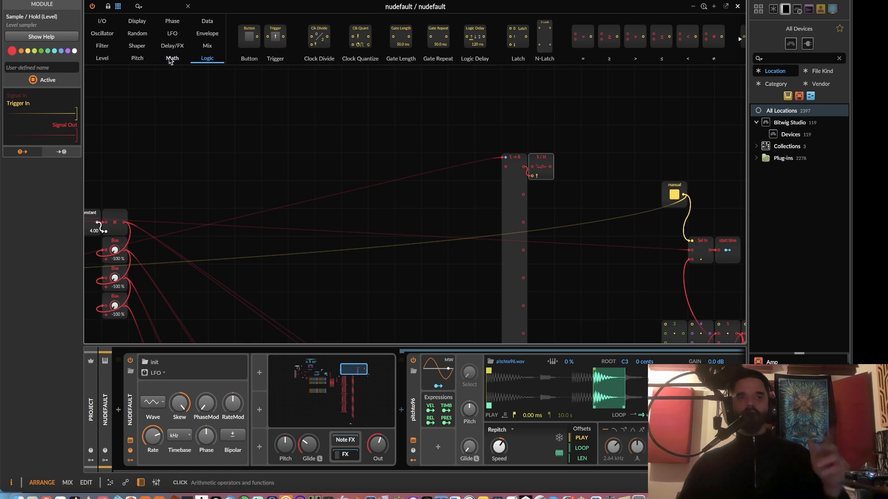
{"action": "left_click", "coordinate": [172, 59]}
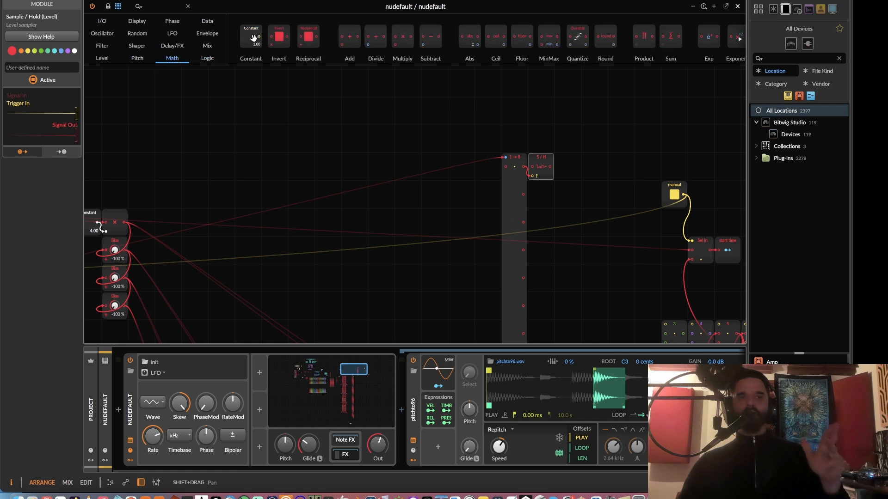
{"action": "left_click_drag", "start_coordinate": [251, 36], "coordinate": [482, 159]}
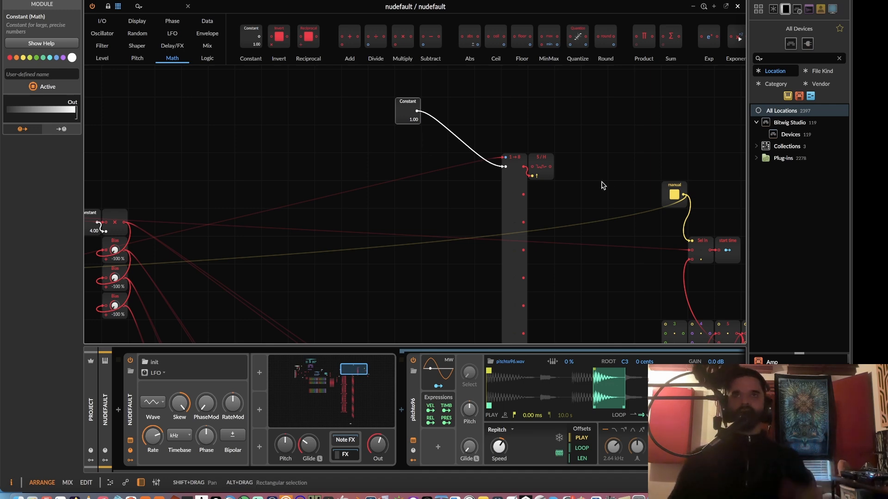
{"action": "scroll", "coordinate": [541, 165], "scroll_direction": "down", "scroll_amount": 3}
{"action": "left_click_drag", "start_coordinate": [550, 145], "coordinate": [569, 185]}
{"action": "left_click", "coordinate": [592, 104]}
{"action": "key", "text": "super+d"}
{"action": "key", "text": "super+d"}
{"action": "key", "text": "super+d"}
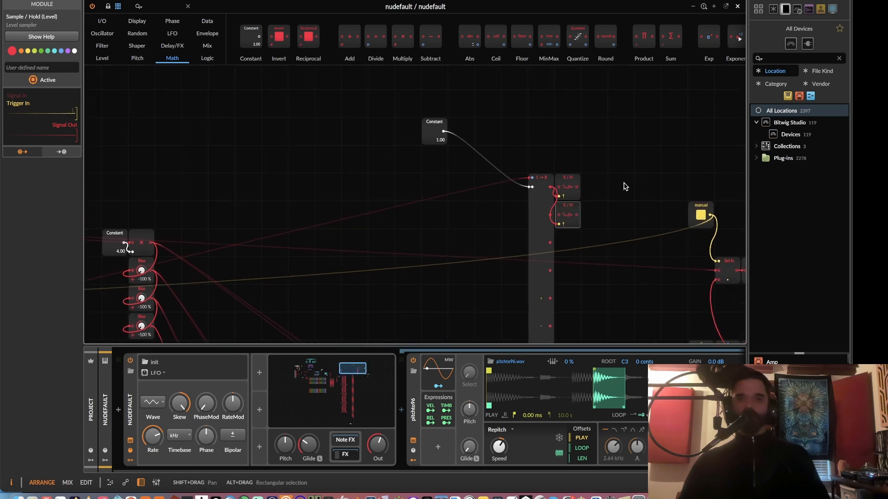
{"action": "key", "text": "super+z"}
{"action": "key", "text": "super+z"}
{"action": "key", "text": "super+z"}
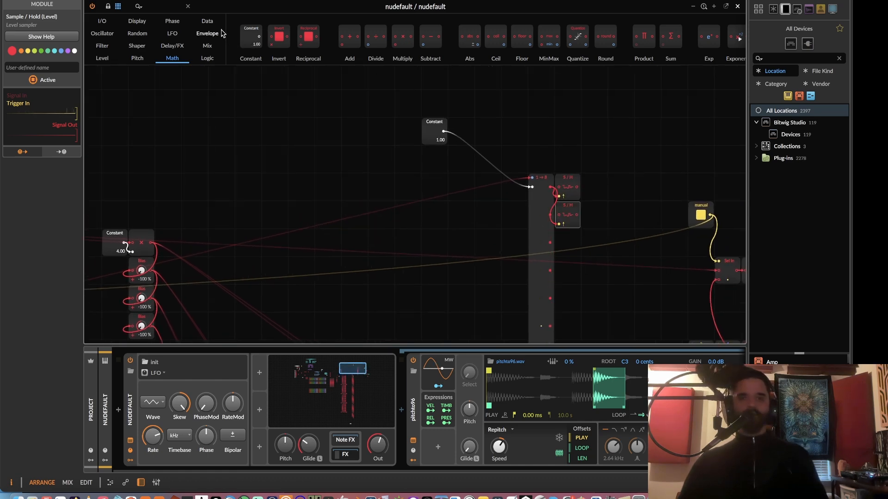
Add a Value Readout module beside the Sample / Hold and feed it from the Sample / Hold's output.
{"action": "left_click", "coordinate": [136, 22]}
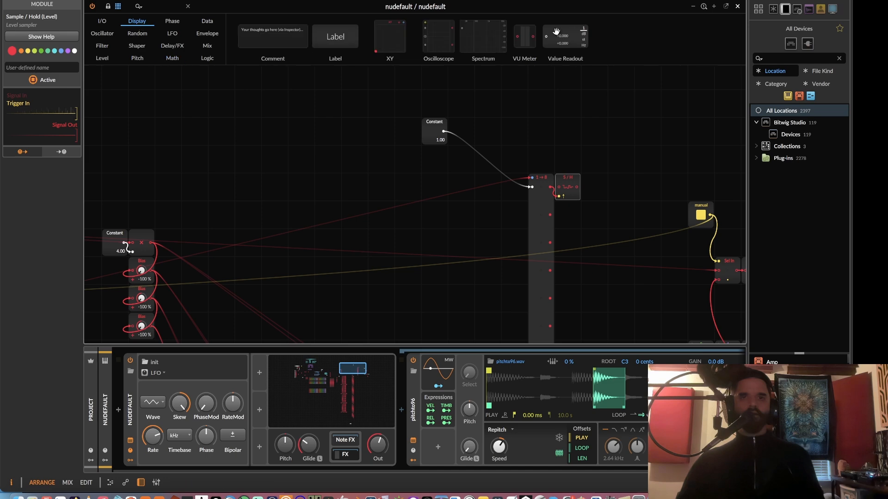
{"action": "left_click_drag", "start_coordinate": [606, 178], "coordinate": [604, 179]}
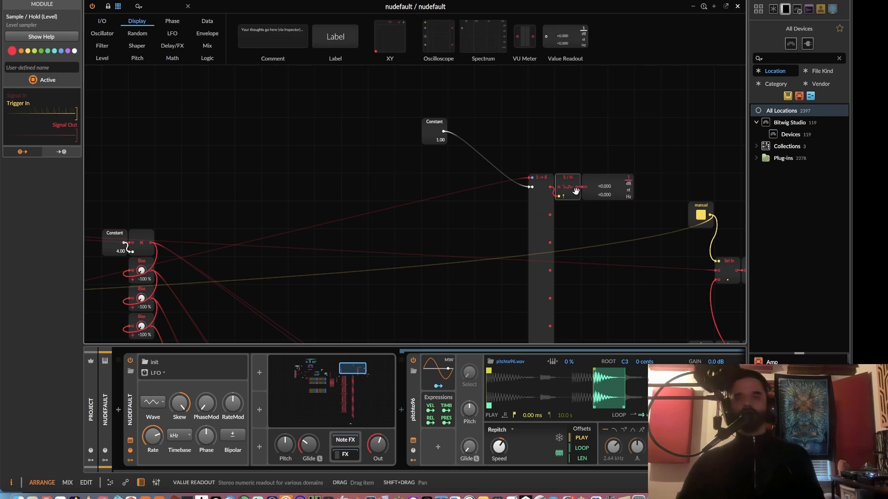
{"action": "scroll", "coordinate": [556, 141], "scroll_direction": "down", "scroll_amount": 3}
{"action": "scroll", "coordinate": [556, 142], "scroll_direction": "down", "scroll_amount": 2}
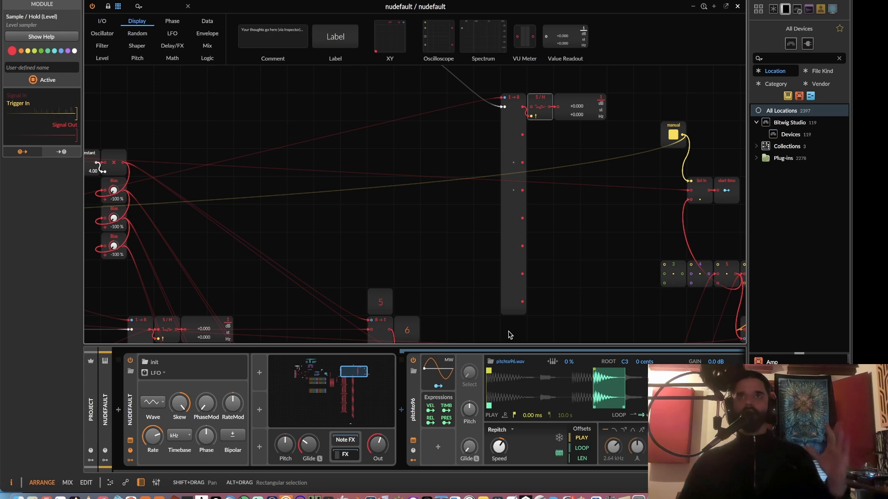
{"action": "left_click_drag", "start_coordinate": [522, 228], "coordinate": [502, 232]}
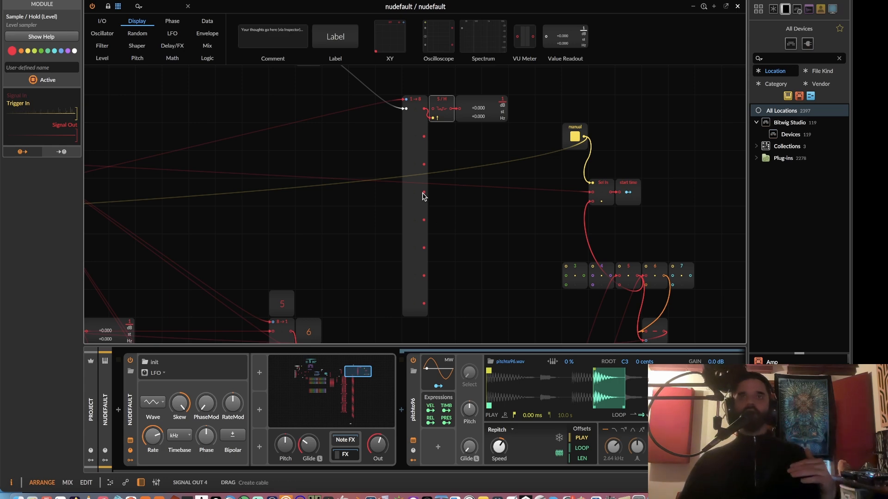
Examine the existing Sample / Hold columns, Merge modules 5 and 6, and the numbered Select In modules below the start time switch.
{"action": "scroll", "coordinate": [422, 196], "scroll_direction": "down", "scroll_amount": 8}
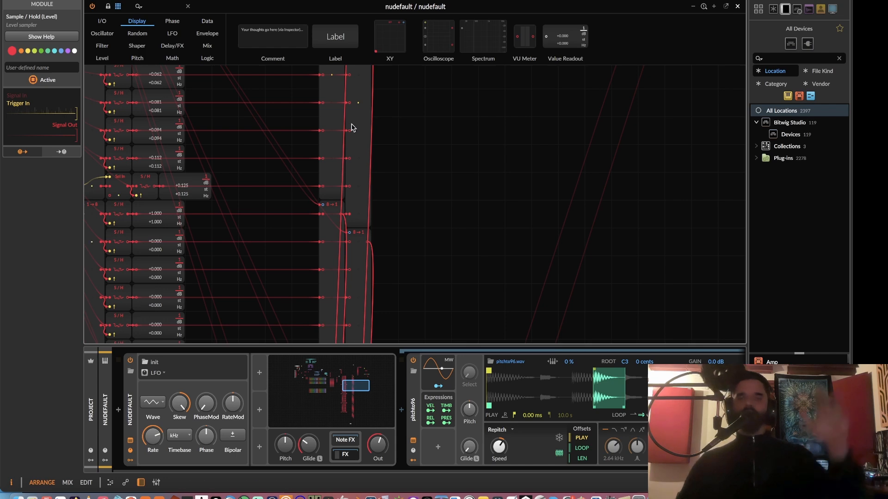
{"action": "scroll", "coordinate": [352, 128], "scroll_direction": "up", "scroll_amount": 3}
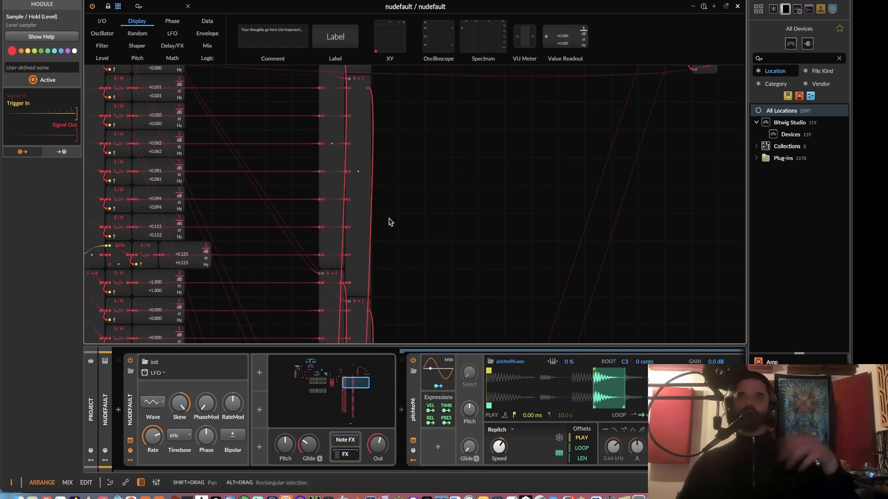
{"action": "scroll", "coordinate": [392, 226], "scroll_direction": "up", "scroll_amount": 5}
{"action": "scroll", "coordinate": [481, 209], "scroll_direction": "up", "scroll_amount": 3}
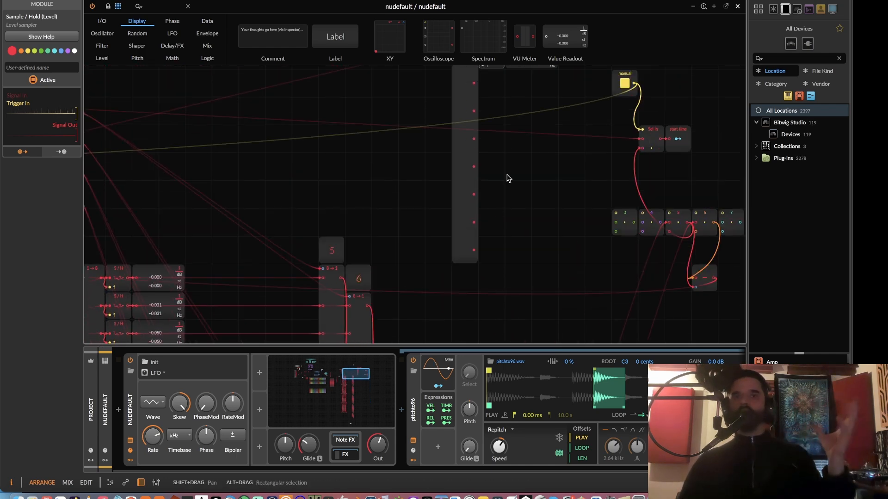
{"action": "left_click_drag", "start_coordinate": [506, 134], "coordinate": [498, 153]}
{"action": "left_click", "coordinate": [454, 172]}
{"action": "left_click_drag", "start_coordinate": [648, 220], "coordinate": [528, 195]}
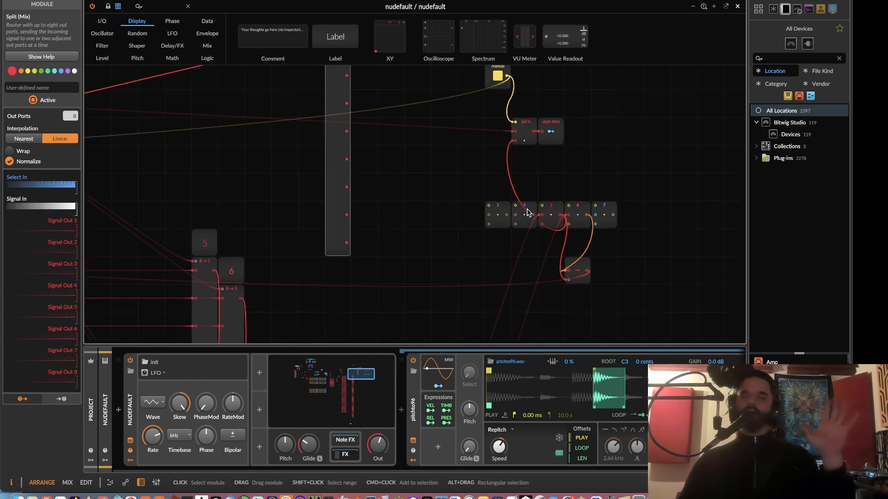
{"action": "left_click", "coordinate": [528, 210]}
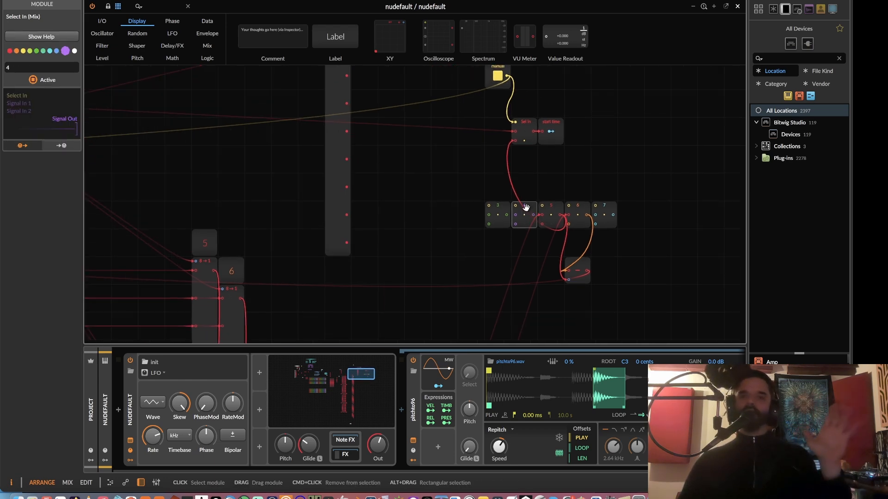
{"action": "left_click", "coordinate": [605, 209]}
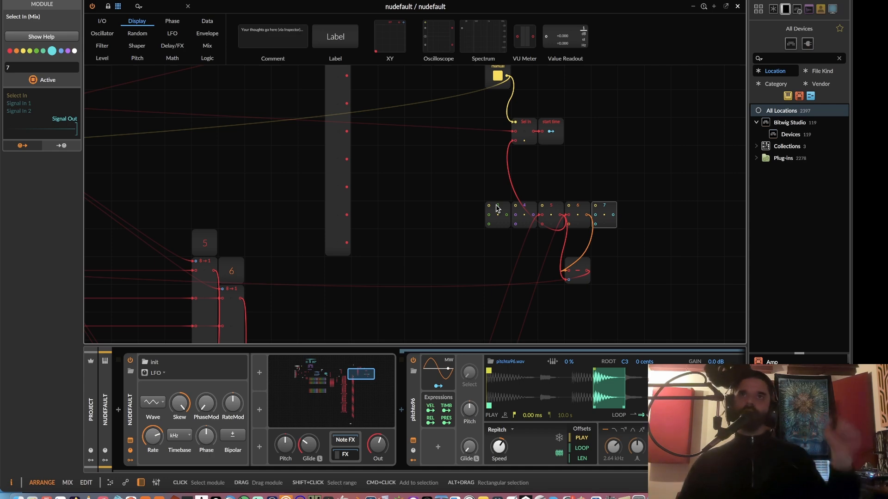
Connect the output of the four-input Merge below the slice scan module to the new Sample / Hold's signal input.
{"action": "left_click_drag", "start_coordinate": [388, 208], "coordinate": [413, 270]}
{"action": "left_click_drag", "start_coordinate": [525, 131], "coordinate": [285, 252]}
{"action": "scroll", "coordinate": [396, 199], "scroll_direction": "right", "scroll_amount": 8}
{"action": "scroll", "coordinate": [396, 199], "scroll_direction": "up", "scroll_amount": 4}
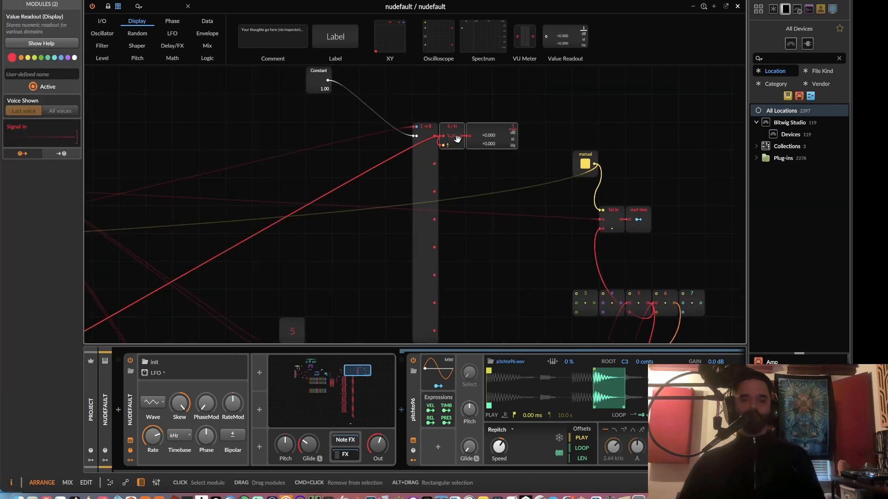
Duplicate the Sample / Hold and Value Readout pair downwards to fill the remaining rows beside the new Split.
{"action": "key", "text": "super+d"}
{"action": "key", "text": "super+d"}
{"action": "key", "text": "super+d"}
{"action": "key", "text": "super+d"}
{"action": "key", "text": "super+d"}
{"action": "key", "text": "super+d"}
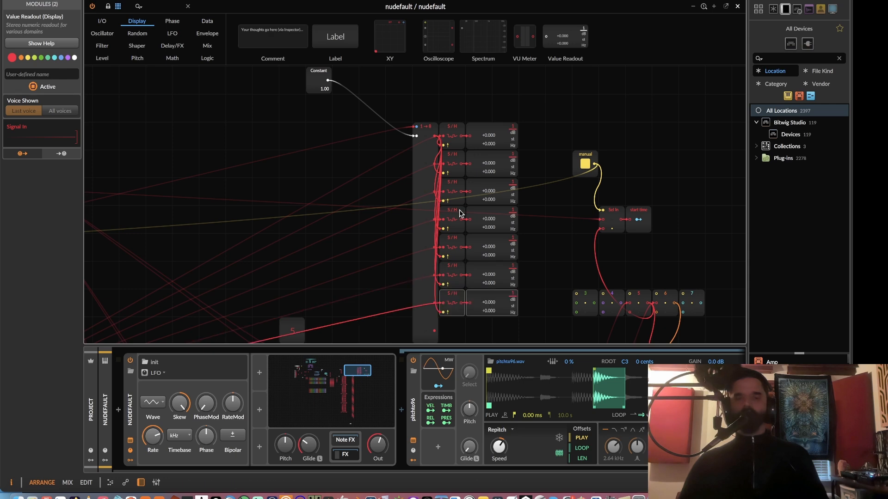
Connect each remaining output of the new Split to the trigger input of the Sample / Hold in its own row.
{"action": "scroll", "coordinate": [467, 194], "scroll_direction": "down", "scroll_amount": 4}
{"action": "scroll", "coordinate": [468, 194], "scroll_direction": "left", "scroll_amount": 1}
{"action": "scroll", "coordinate": [472, 240], "scroll_direction": "up", "scroll_amount": 3}
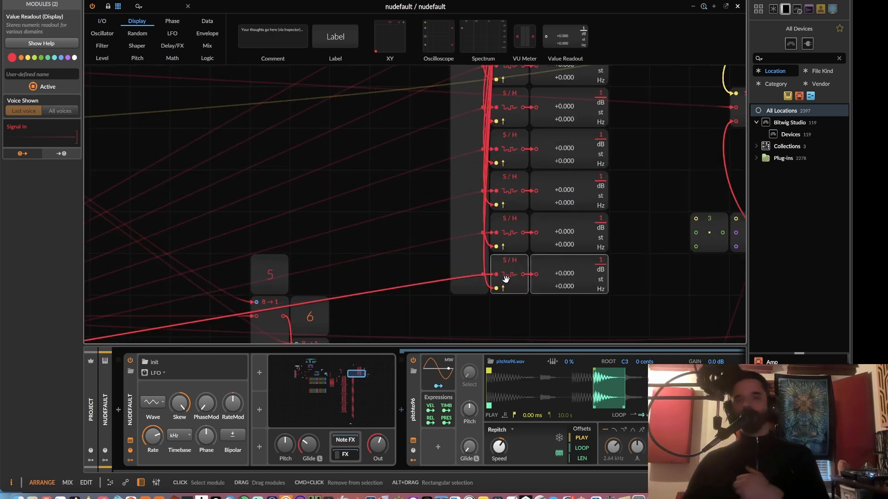
{"action": "left_click_drag", "start_coordinate": [484, 275], "coordinate": [496, 289]}
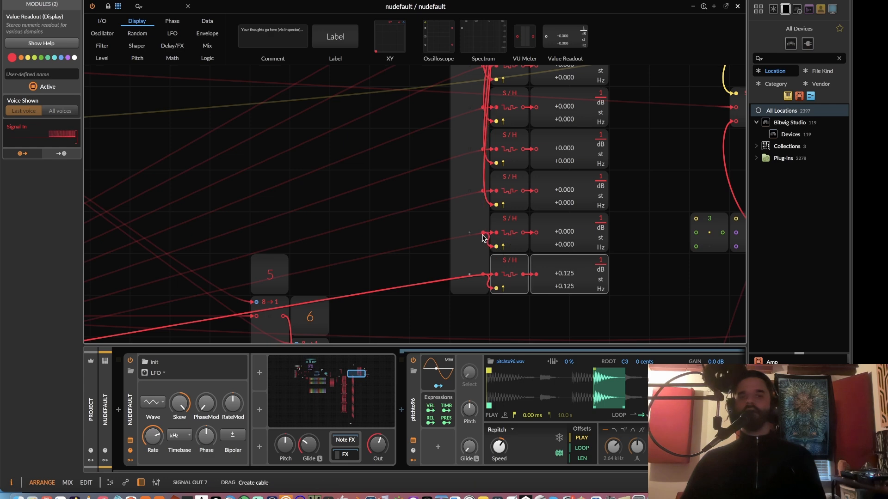
{"action": "left_click_drag", "start_coordinate": [483, 234], "coordinate": [496, 246]}
{"action": "left_click_drag", "start_coordinate": [496, 205], "coordinate": [484, 150]}
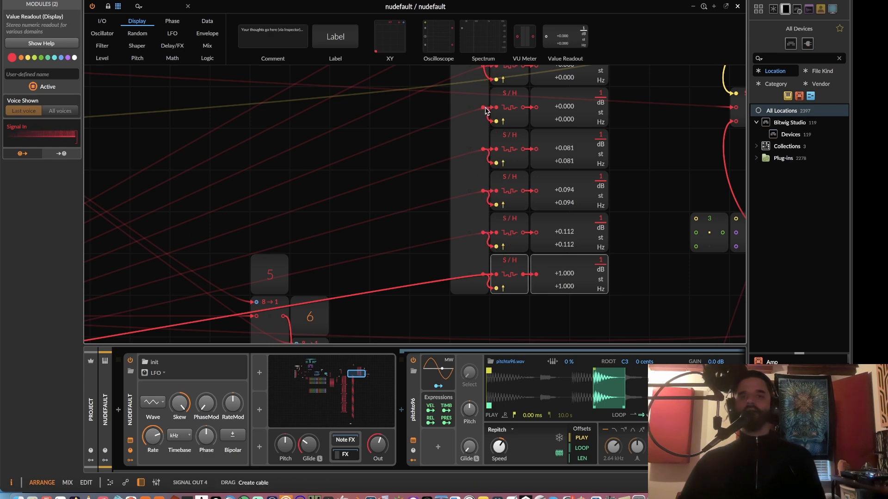
{"action": "left_click_drag", "start_coordinate": [506, 93], "coordinate": [512, 202]}
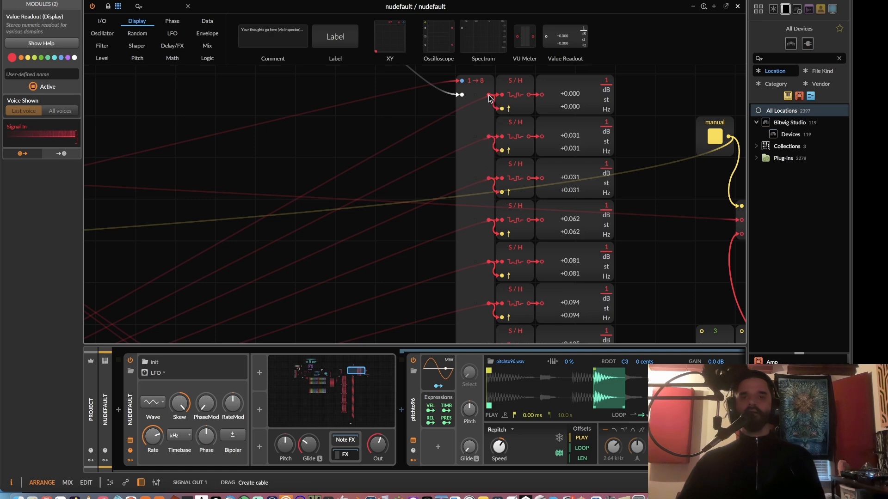
Move the new Split slightly away from the Sample / Hold column and set its interpolation to Nearest.
{"action": "left_click_drag", "start_coordinate": [569, 180], "coordinate": [575, 215]}
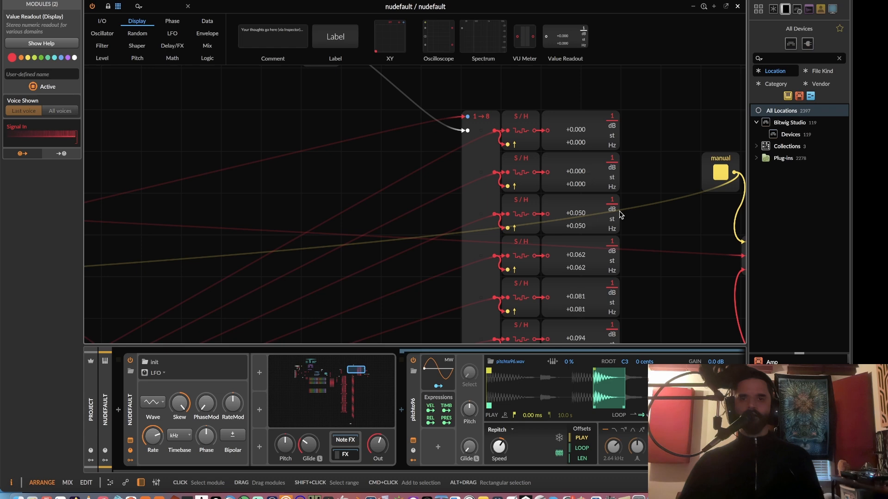
{"action": "left_click_drag", "start_coordinate": [483, 174], "coordinate": [442, 172]}
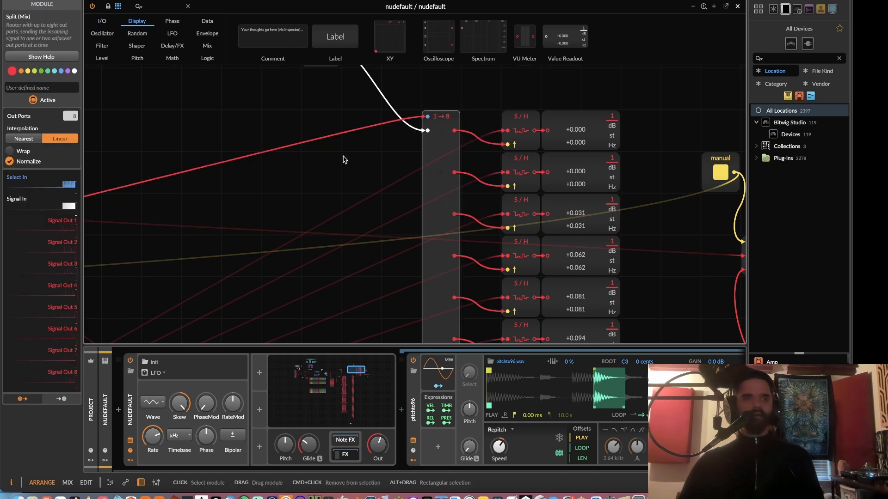
{"action": "left_click", "coordinate": [29, 140]}
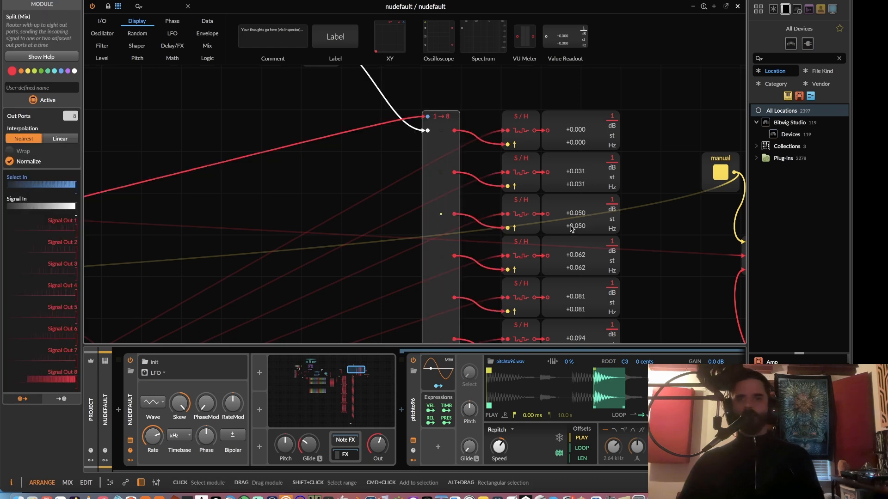
Compare the values held in the new readouts with the coarse and fine slice settings in the slice scan section.
{"action": "scroll", "coordinate": [414, 204], "scroll_direction": "down", "scroll_amount": 2}
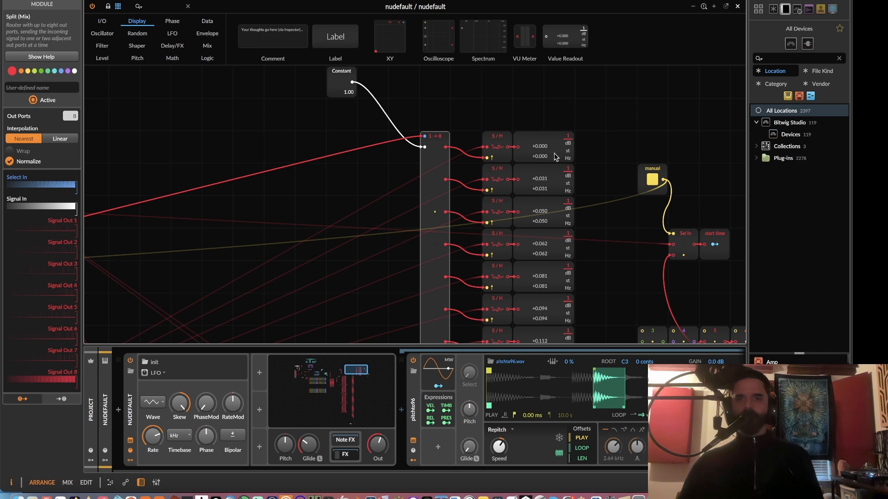
{"action": "left_click_drag", "start_coordinate": [345, 212], "coordinate": [376, 212]}
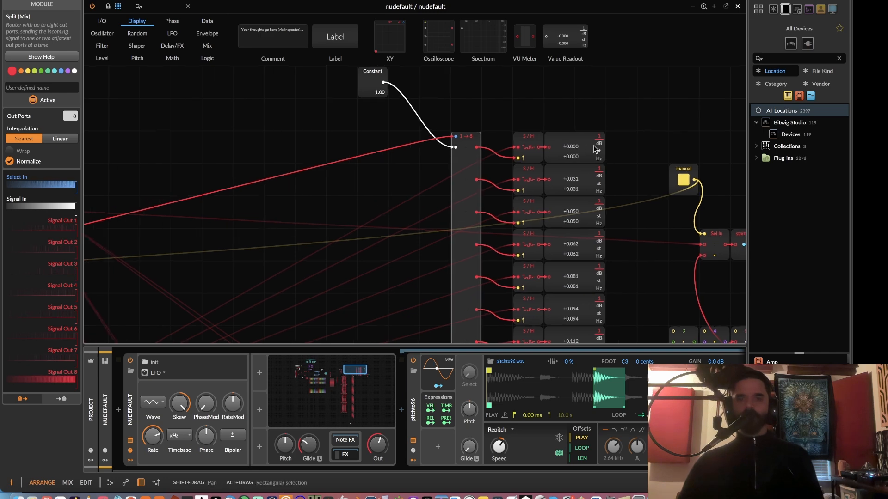
{"action": "left_click_drag", "start_coordinate": [577, 280], "coordinate": [591, 181]}
{"action": "scroll", "coordinate": [591, 181], "scroll_direction": "up", "scroll_amount": 4}
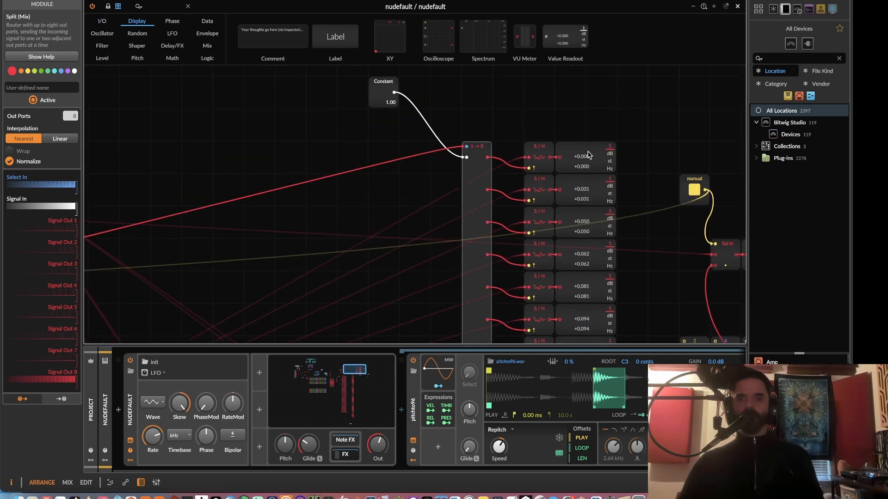
{"action": "left_click_drag", "start_coordinate": [309, 266], "coordinate": [740, 266]}
{"action": "left_click_drag", "start_coordinate": [294, 260], "coordinate": [634, 116]}
{"action": "left_click_drag", "start_coordinate": [469, 217], "coordinate": [701, 134]}
{"action": "left_click_drag", "start_coordinate": [465, 213], "coordinate": [656, 198]}
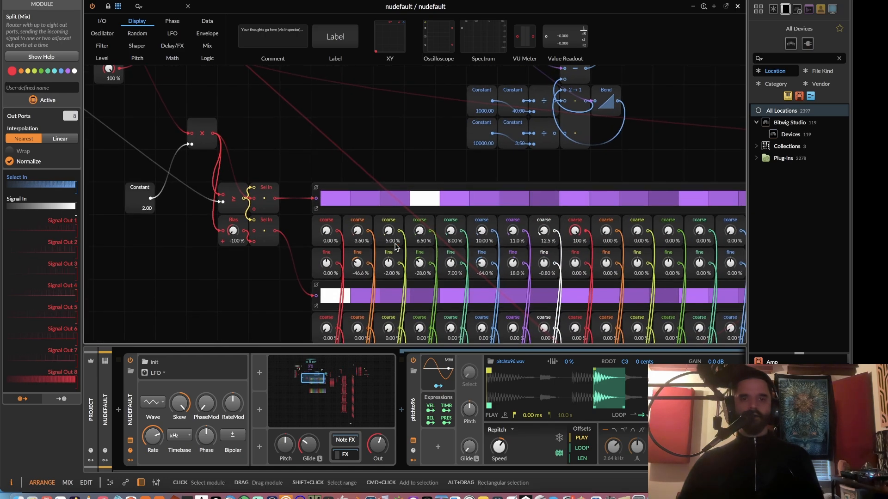
{"action": "left_click_drag", "start_coordinate": [661, 197], "coordinate": [259, 236]}
{"action": "left_click_drag", "start_coordinate": [477, 190], "coordinate": [162, 231]}
{"action": "left_click_drag", "start_coordinate": [604, 232], "coordinate": [541, 324]}
{"action": "left_click_drag", "start_coordinate": [446, 219], "coordinate": [211, 313]}
{"action": "left_click_drag", "start_coordinate": [726, 202], "coordinate": [506, 184]}
{"action": "scroll", "coordinate": [554, 255], "scroll_direction": "up", "scroll_amount": 3}
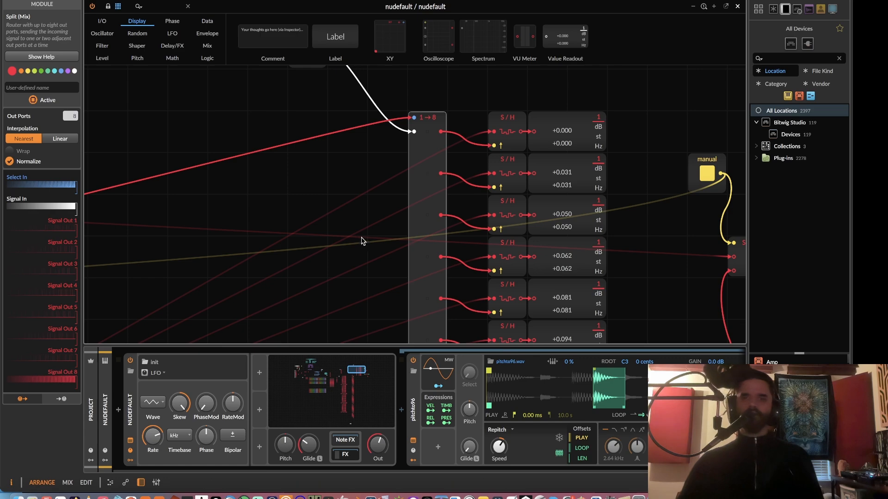
Examine the Sample / Hold rows beside the new Split against the original slice scan section feeding them.
{"action": "left_click_drag", "start_coordinate": [148, 270], "coordinate": [647, 174]}
{"action": "left_click_drag", "start_coordinate": [194, 320], "coordinate": [689, 236]}
{"action": "left_click_drag", "start_coordinate": [115, 319], "coordinate": [576, 200]}
{"action": "left_click_drag", "start_coordinate": [311, 261], "coordinate": [251, 173]}
{"action": "left_click_drag", "start_coordinate": [715, 163], "coordinate": [410, 248]}
{"action": "left_click_drag", "start_coordinate": [561, 200], "coordinate": [335, 283]}
{"action": "left_click_drag", "start_coordinate": [688, 167], "coordinate": [396, 268]}
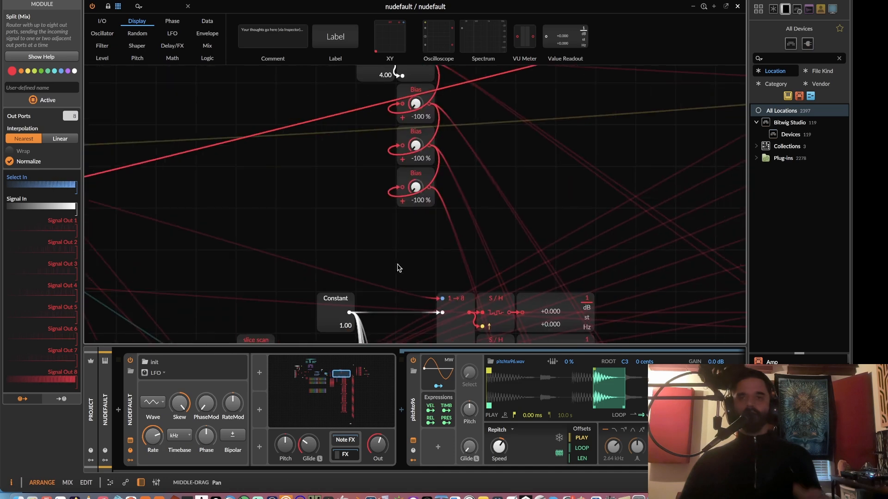
{"action": "left_click_drag", "start_coordinate": [611, 219], "coordinate": [394, 340]}
{"action": "left_click_drag", "start_coordinate": [659, 163], "coordinate": [450, 275]}
{"action": "left_click_drag", "start_coordinate": [599, 213], "coordinate": [477, 102]}
{"action": "left_click_drag", "start_coordinate": [502, 146], "coordinate": [414, 165]}
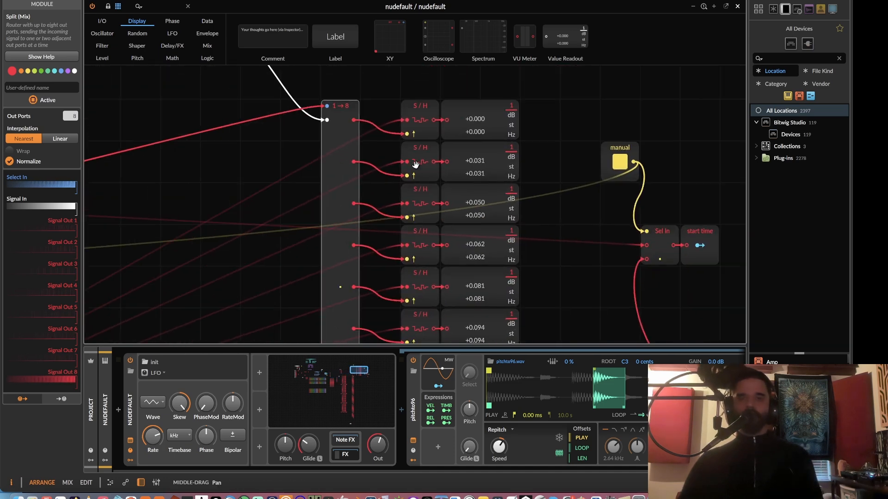
{"action": "scroll", "coordinate": [497, 196], "scroll_direction": "down", "scroll_amount": 2}
{"action": "scroll", "coordinate": [506, 204], "scroll_direction": "up", "scroll_amount": 1}
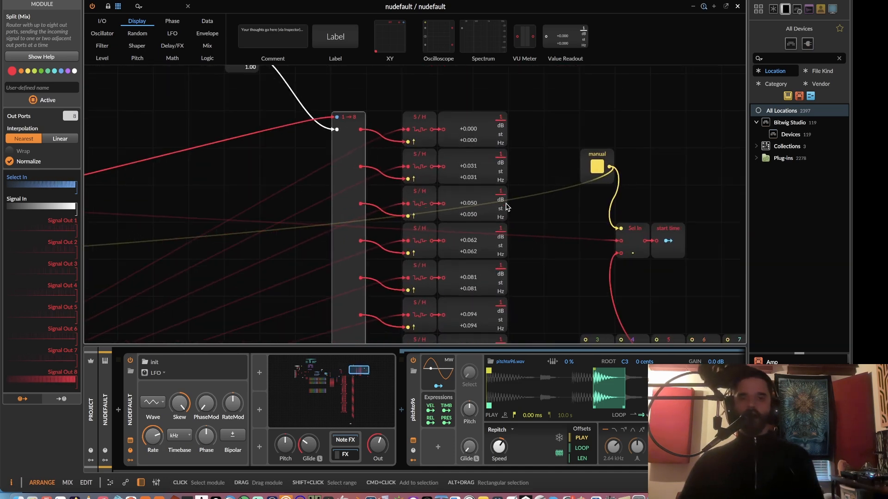
{"action": "left_click_drag", "start_coordinate": [504, 204], "coordinate": [532, 136]}
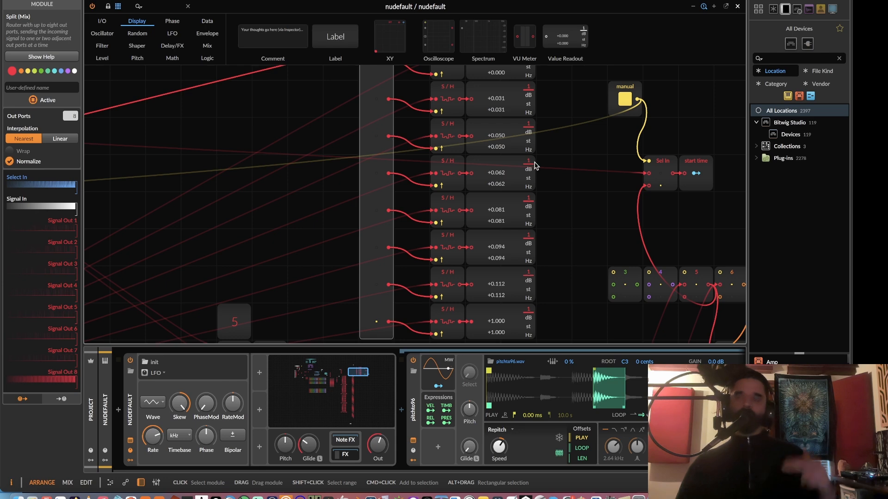
{"action": "left_click_drag", "start_coordinate": [515, 179], "coordinate": [555, 238]}
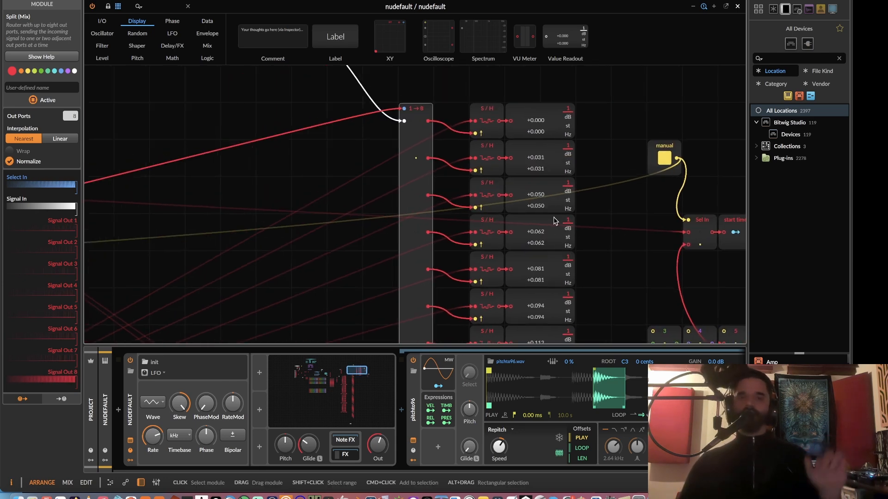
{"action": "scroll", "coordinate": [554, 222], "scroll_direction": "down", "scroll_amount": 2}
{"action": "scroll", "coordinate": [545, 231], "scroll_direction": "down", "scroll_amount": 2}
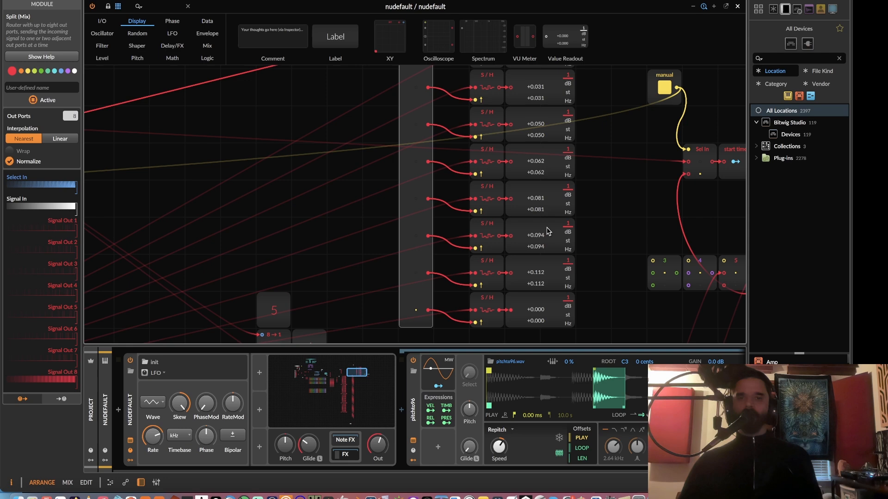
{"action": "left_click", "coordinate": [553, 190]}
{"action": "left_click_drag", "start_coordinate": [556, 190], "coordinate": [607, 266]}
{"action": "scroll", "coordinate": [503, 234], "scroll_direction": "down", "scroll_amount": 3}
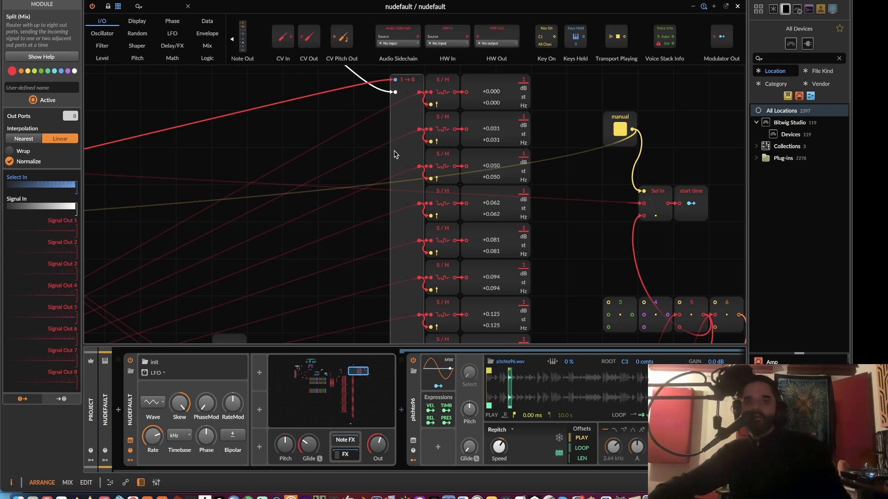
Trace the new Split's select input cable back to the Multiply beside the LFO and inspect that Multiply's signals.
{"action": "left_click", "coordinate": [38, 141]}
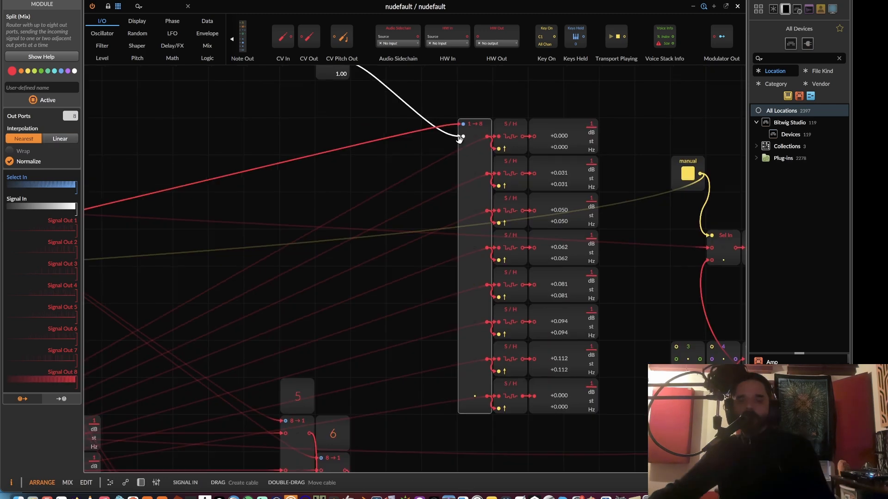
{"action": "scroll", "coordinate": [462, 139], "scroll_direction": "down", "scroll_amount": 2}
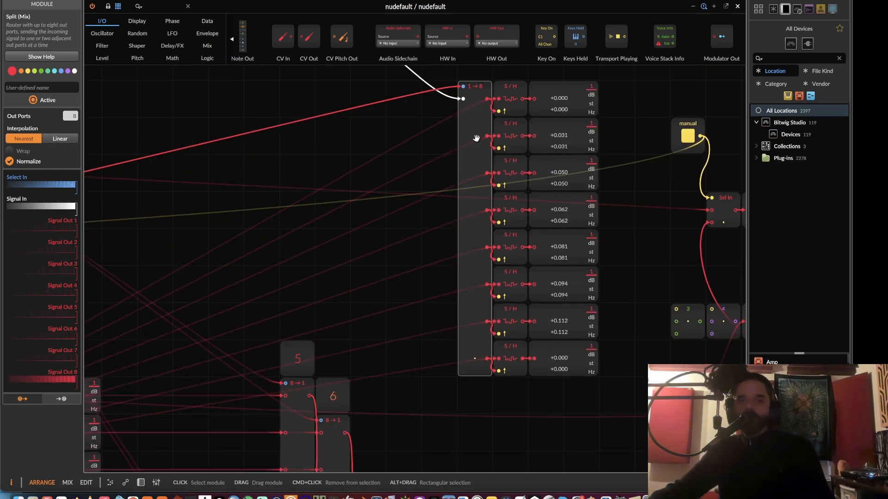
{"action": "left_click_drag", "start_coordinate": [477, 137], "coordinate": [506, 157]}
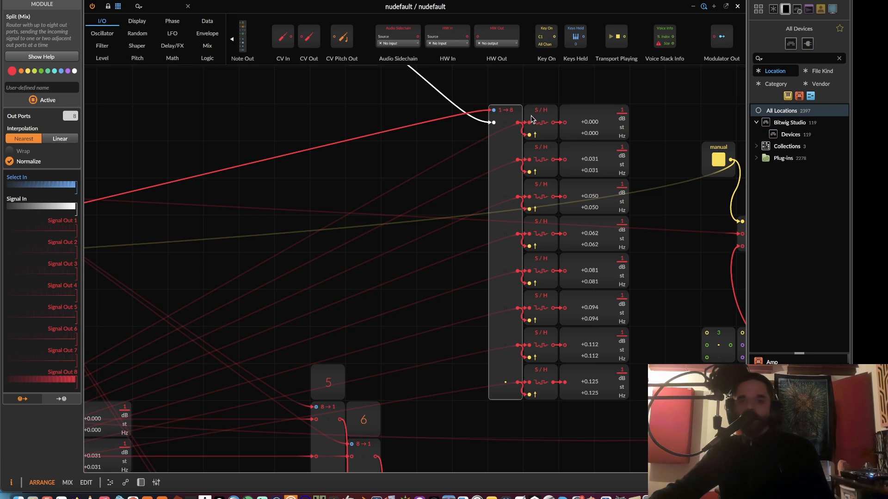
{"action": "left_click_drag", "start_coordinate": [465, 314], "coordinate": [682, 257]}
{"action": "left_click_drag", "start_coordinate": [347, 261], "coordinate": [537, 255]}
{"action": "left_click_drag", "start_coordinate": [235, 250], "coordinate": [493, 233]}
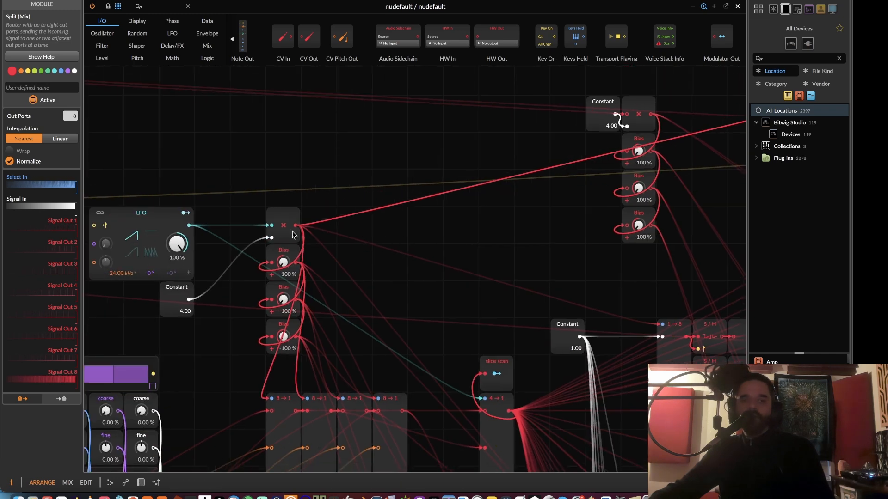
{"action": "left_click", "coordinate": [281, 223]}
{"action": "scroll", "coordinate": [509, 231], "scroll_direction": "right", "scroll_amount": 8}
{"action": "scroll", "coordinate": [462, 264], "scroll_direction": "down", "scroll_amount": 6}
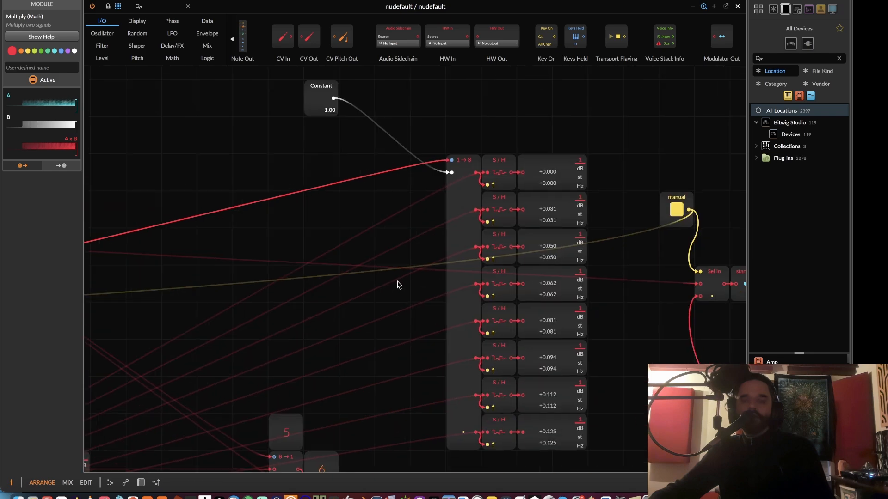
{"action": "left_click_drag", "start_coordinate": [399, 284], "coordinate": [511, 262]}
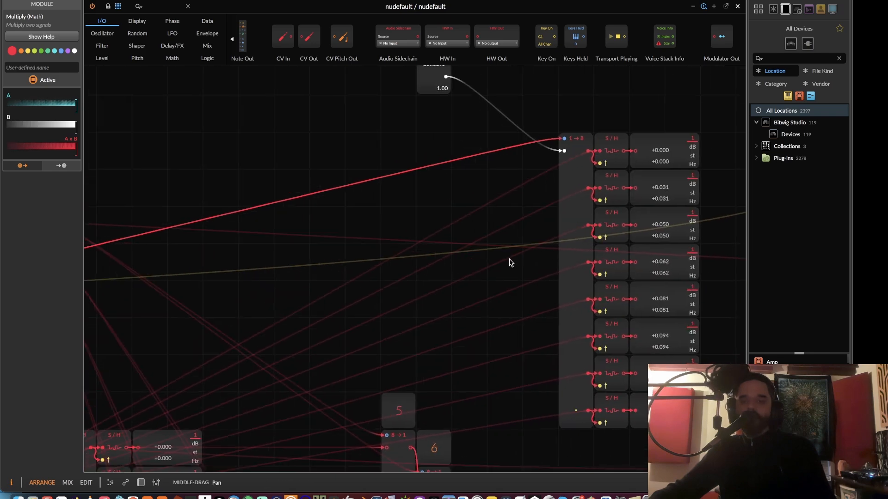
Reconnect the new Split's select input directly to the LFO output instead of the Multiply.
{"action": "left_click_drag", "start_coordinate": [563, 139], "coordinate": [201, 343]}
{"action": "scroll", "coordinate": [341, 317], "scroll_direction": "right", "scroll_amount": 10}
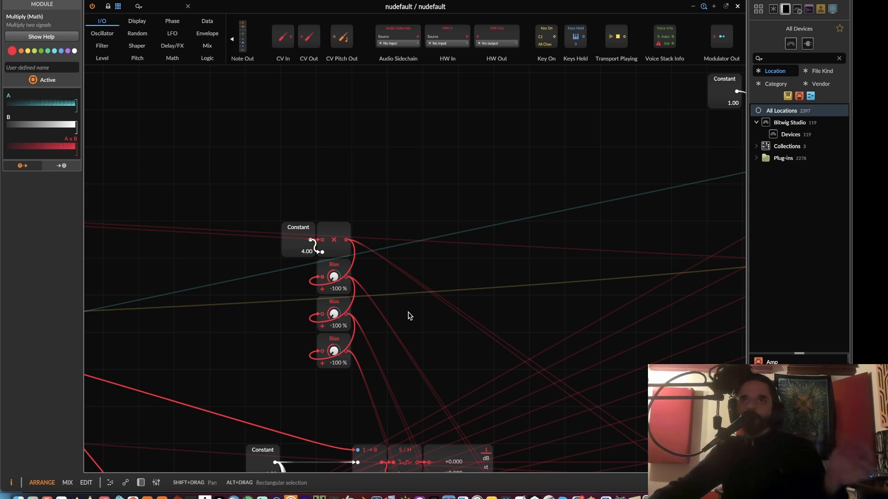
{"action": "scroll", "coordinate": [501, 289], "scroll_direction": "right", "scroll_amount": 10}
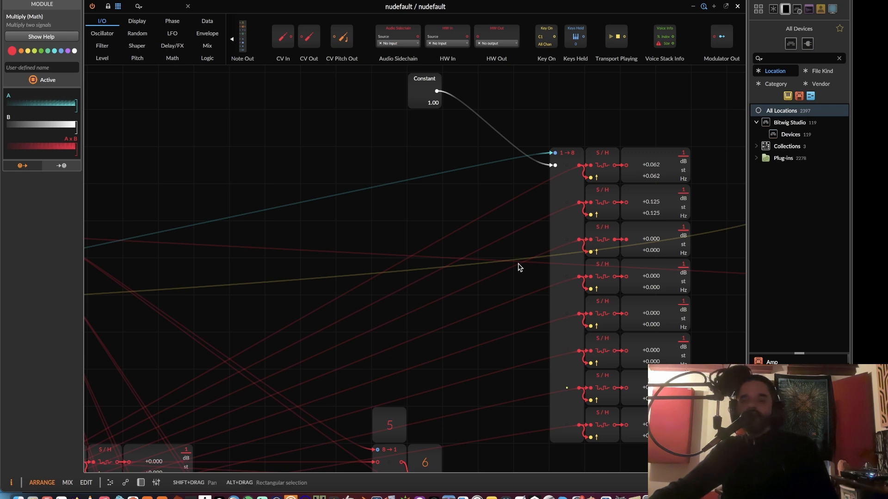
Insert a Multiply with a Constant of 4.00 in the cable between the LFO and the new Split's select input.
{"action": "left_click_drag", "start_coordinate": [274, 212], "coordinate": [442, 246]}
{"action": "left_click_drag", "start_coordinate": [364, 248], "coordinate": [373, 250]}
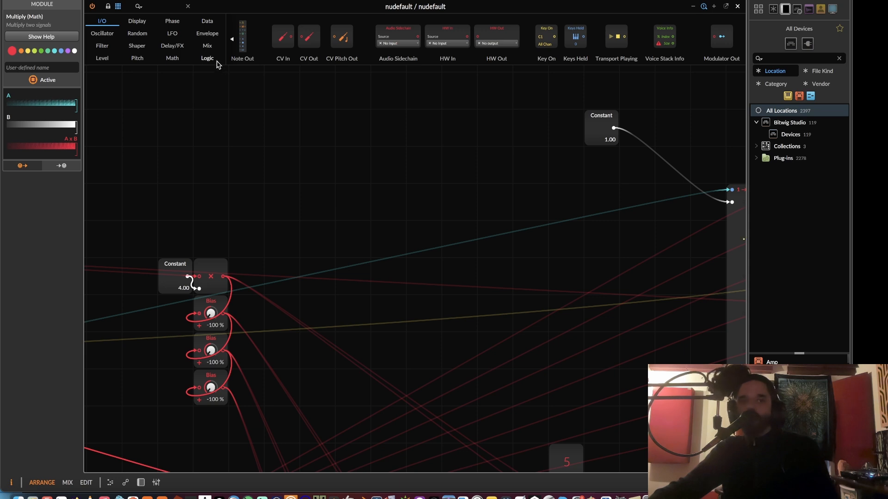
{"action": "left_click", "coordinate": [171, 59]}
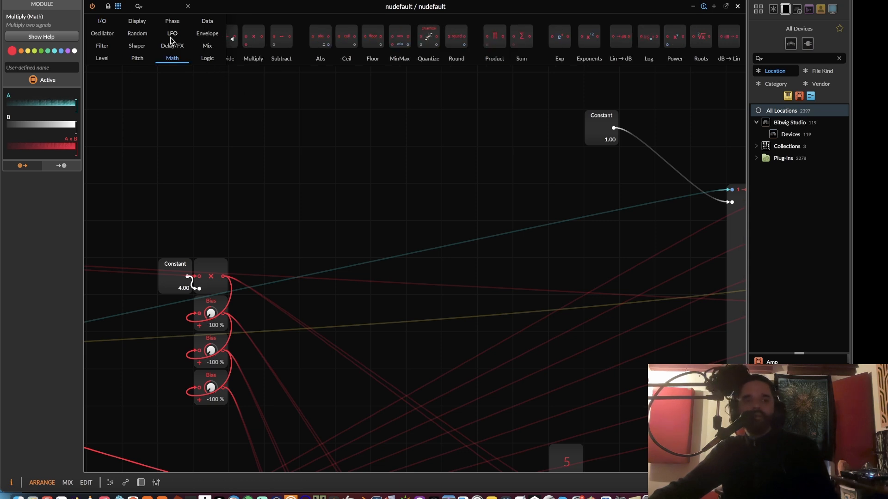
{"action": "left_click", "coordinate": [207, 45]}
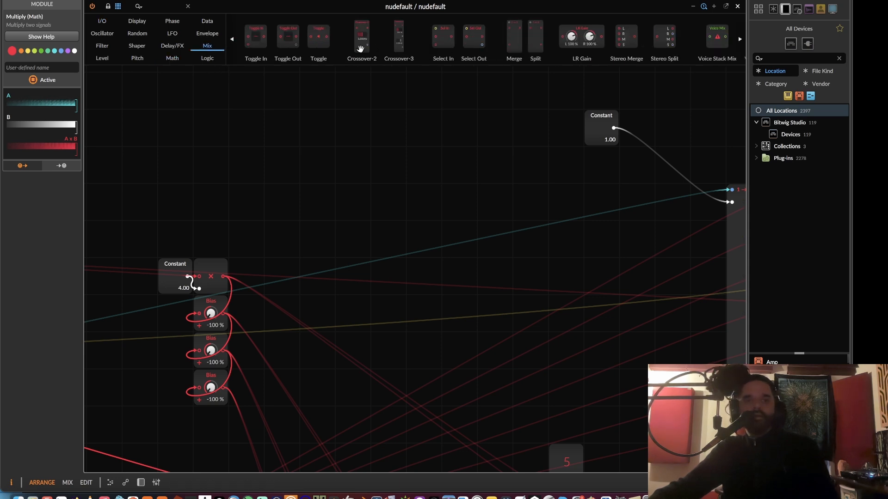
{"action": "left_click", "coordinate": [168, 62]}
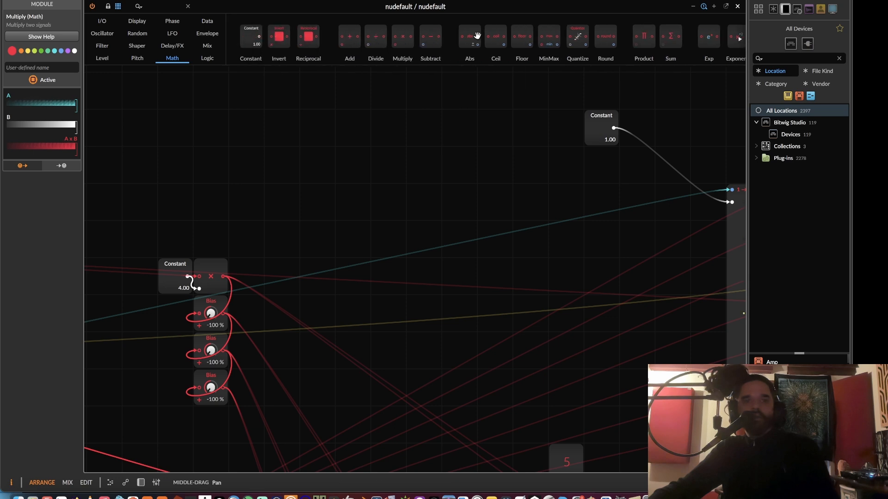
{"action": "left_click_drag", "start_coordinate": [587, 162], "coordinate": [586, 199]}
{"action": "left_click_drag", "start_coordinate": [251, 36], "coordinate": [392, 220]}
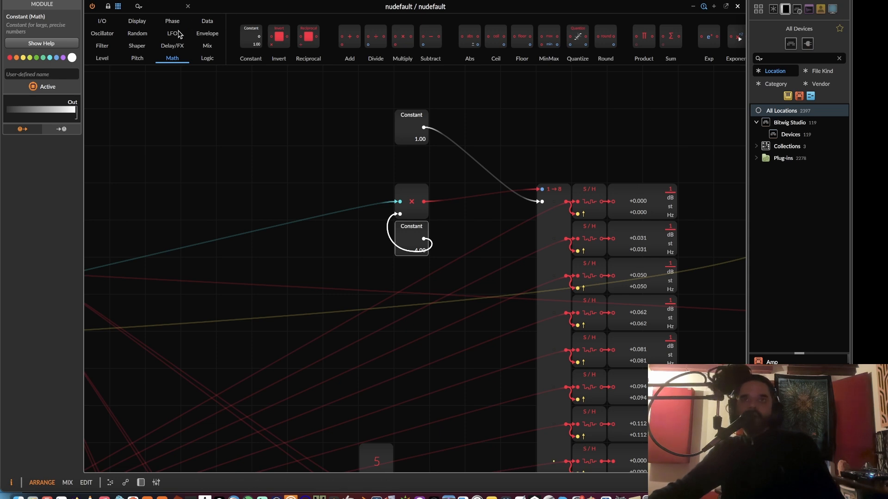
{"action": "left_click_drag", "start_coordinate": [394, 275], "coordinate": [344, 228]}
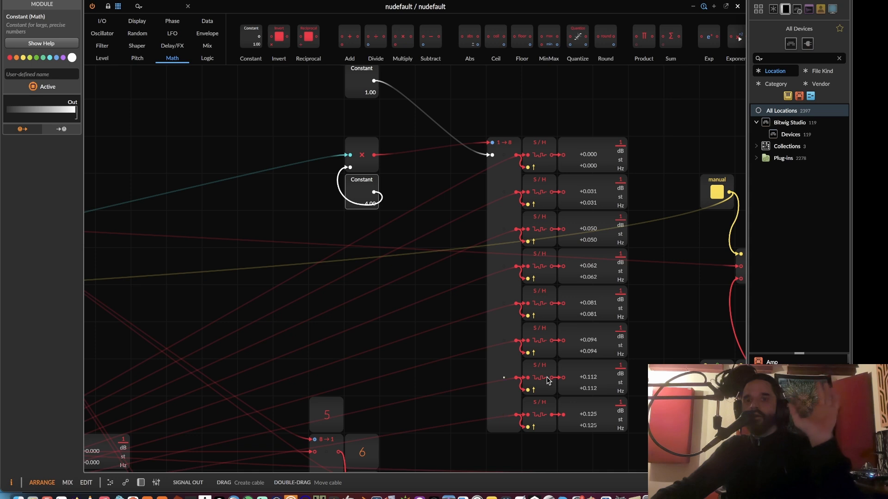
Name the Sample / Hold in the fifth row "5".
{"action": "left_click", "coordinate": [541, 294]}
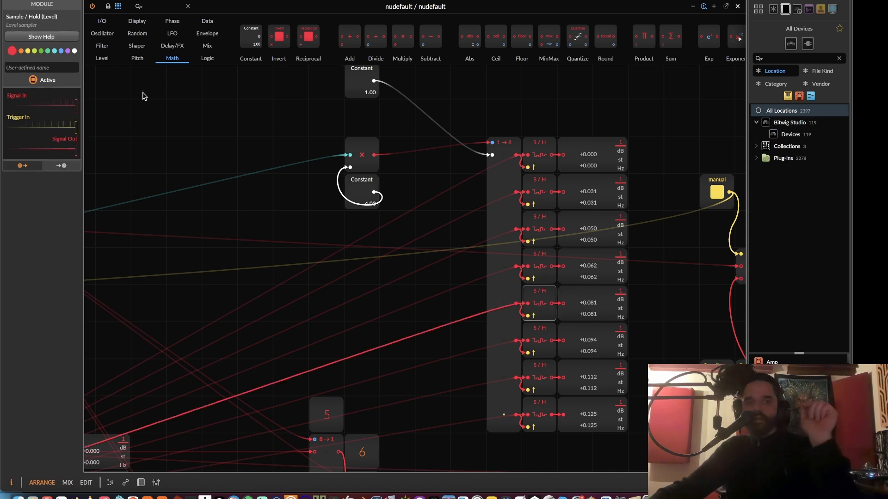
{"action": "left_click", "coordinate": [42, 67]}
{"action": "type", "text": "4"}
{"action": "key", "text": "Return"}
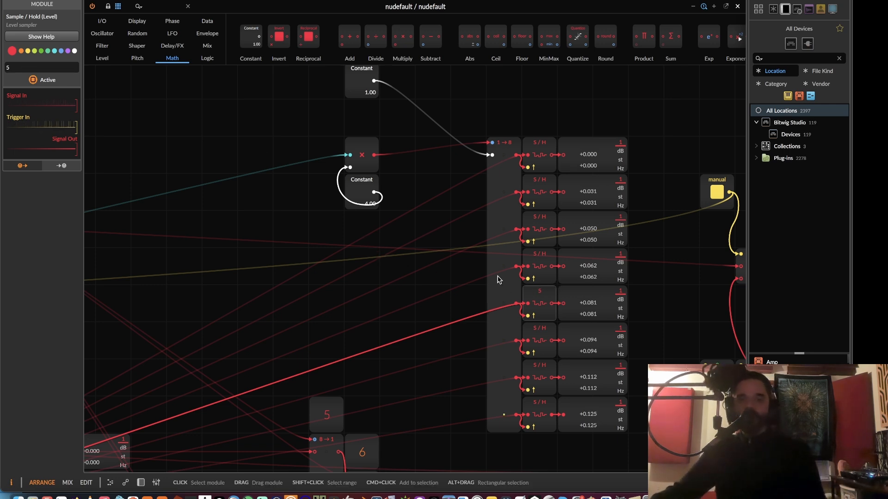
Add a Modulator Out fed by the output of the Multiply under the beat div slicing label.
{"action": "left_click_drag", "start_coordinate": [343, 210], "coordinate": [455, 242]}
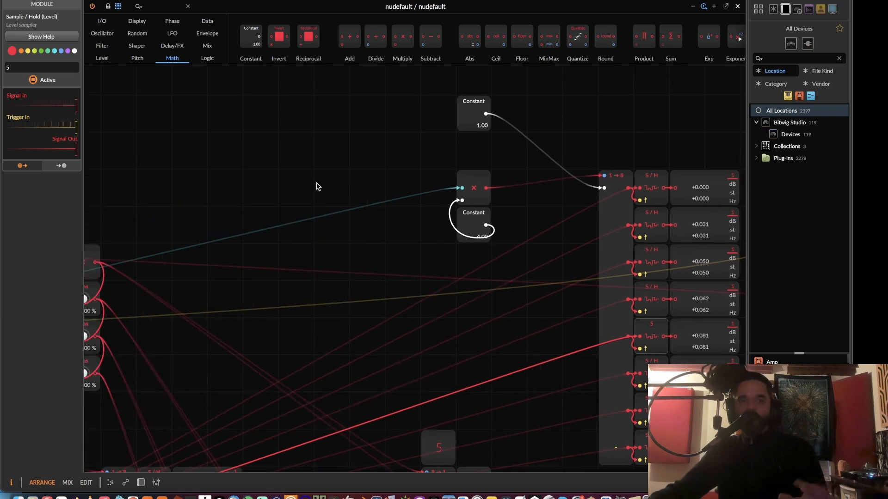
{"action": "left_click_drag", "start_coordinate": [309, 230], "coordinate": [592, 243]}
{"action": "left_click_drag", "start_coordinate": [176, 262], "coordinate": [593, 171]}
{"action": "left_click_drag", "start_coordinate": [256, 249], "coordinate": [545, 347]}
{"action": "left_click_drag", "start_coordinate": [349, 296], "coordinate": [627, 316]}
{"action": "left_click_drag", "start_coordinate": [261, 286], "coordinate": [590, 276]}
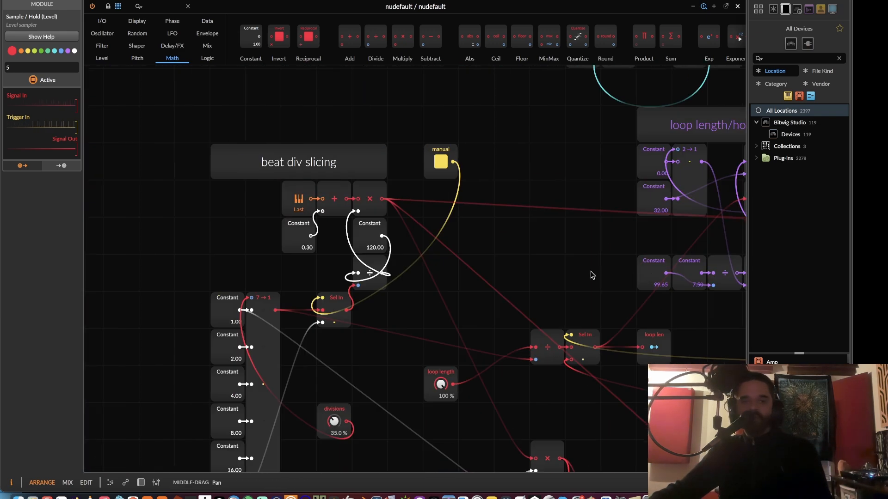
{"action": "left_click_drag", "start_coordinate": [491, 269], "coordinate": [369, 271]}
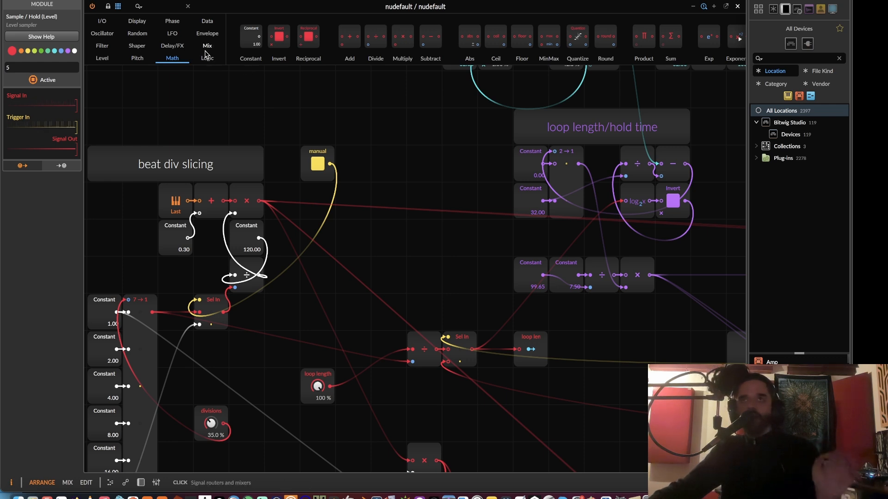
{"action": "left_click", "coordinate": [740, 39]}
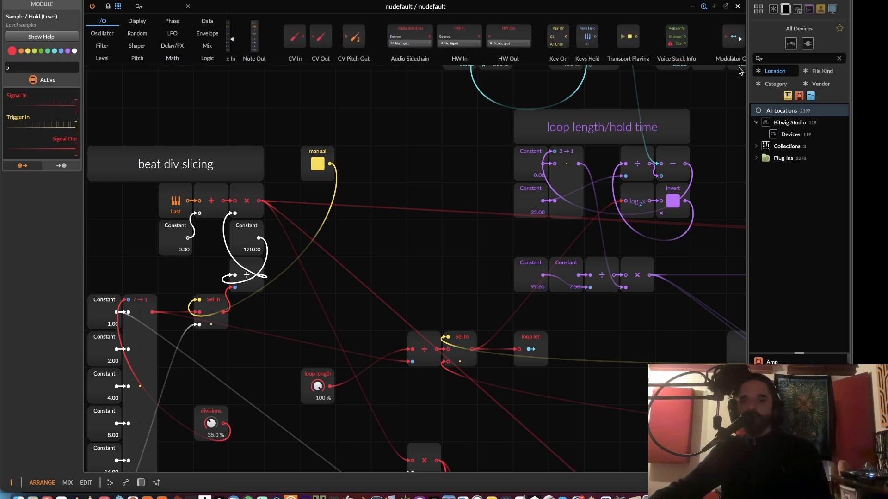
{"action": "left_click_drag", "start_coordinate": [733, 42], "coordinate": [259, 201]}
{"action": "left_click_drag", "start_coordinate": [422, 197], "coordinate": [168, 233]}
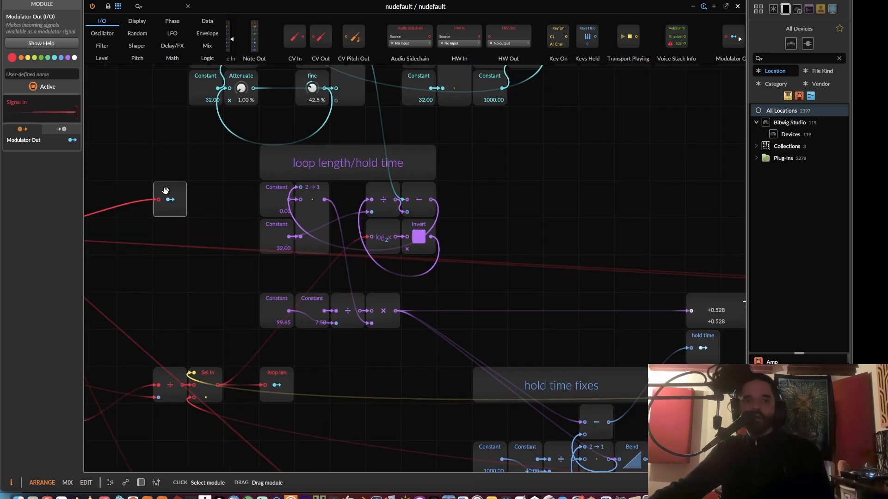
Name the new Modulator Out "shift" and move it towards the Multiply that feeds the new Split.
{"action": "left_click", "coordinate": [23, 72]}
{"action": "type", "text": "shi"}
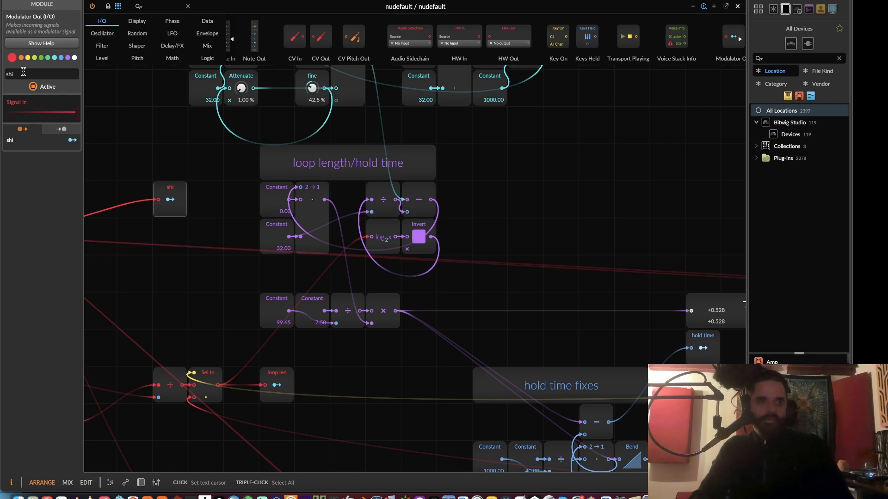
{"action": "type", "text": "ft"}
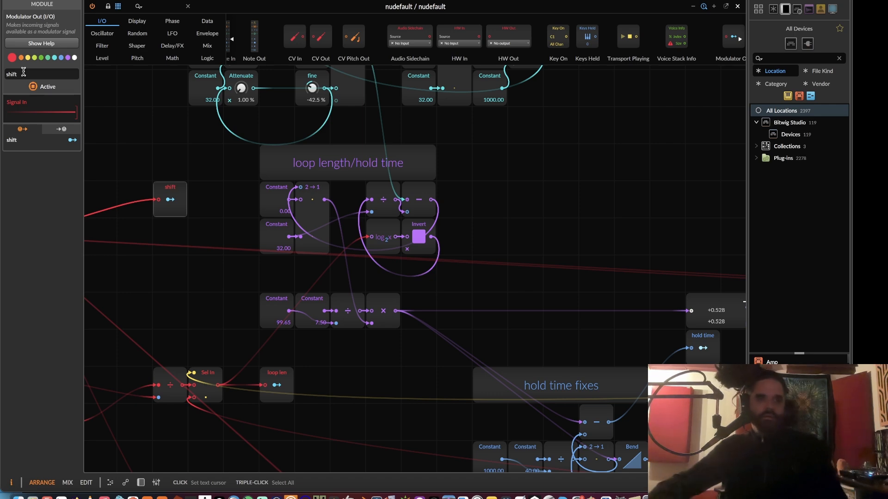
{"action": "left_click_drag", "start_coordinate": [174, 185], "coordinate": [180, 244]}
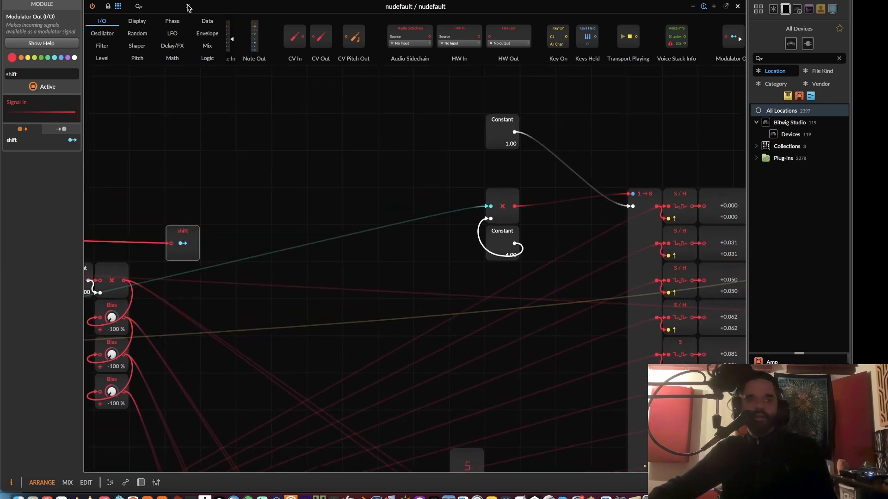
Insert a Ø Shift before the Multiply feeding the new Split and modulate it by -100 % from the shift Modulator Out.
{"action": "left_click", "coordinate": [172, 20]}
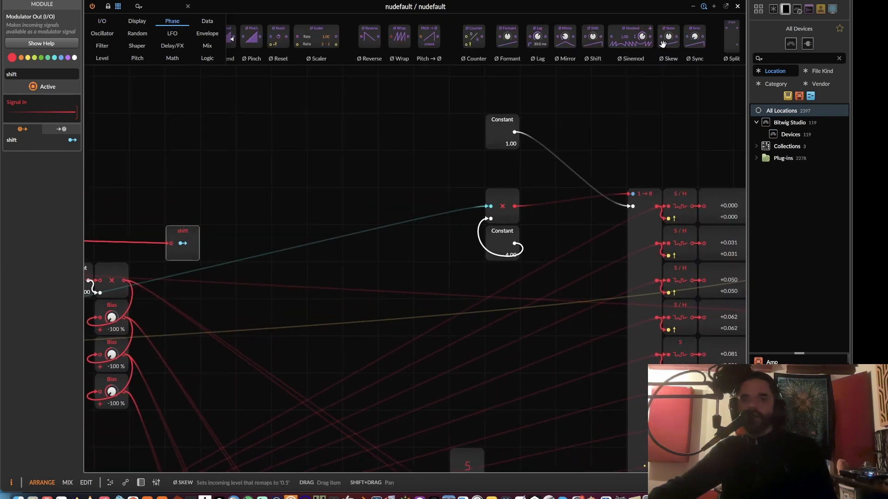
{"action": "left_click_drag", "start_coordinate": [592, 37], "coordinate": [494, 206]}
{"action": "left_click_drag", "start_coordinate": [193, 233], "coordinate": [335, 198]}
{"action": "left_click_drag", "start_coordinate": [365, 198], "coordinate": [226, 214]}
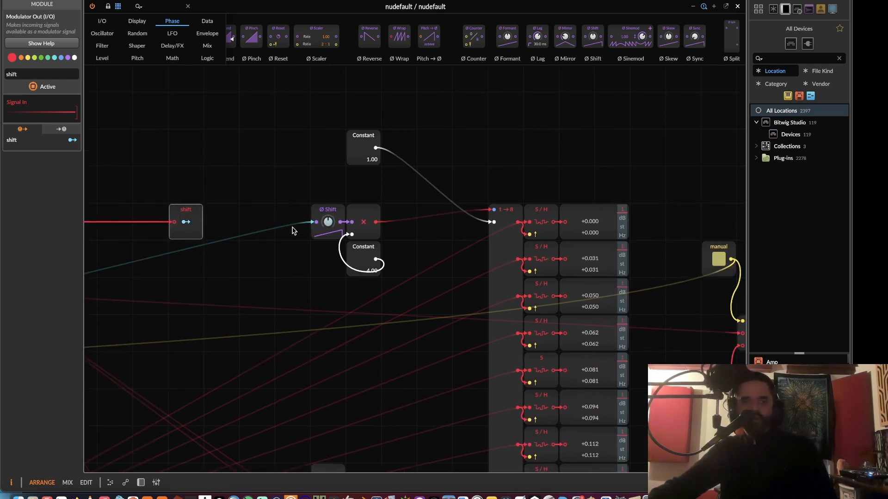
{"action": "left_click_drag", "start_coordinate": [327, 222], "coordinate": [327, 259]}
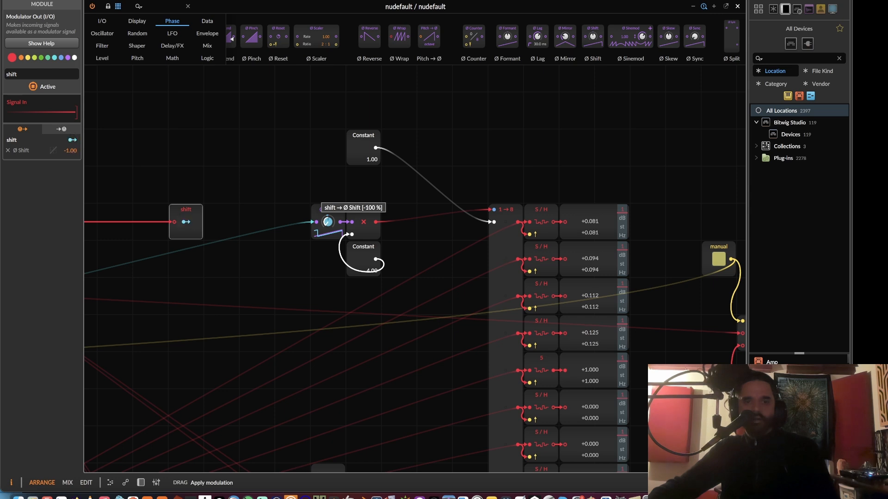
{"action": "left_click", "coordinate": [184, 223]}
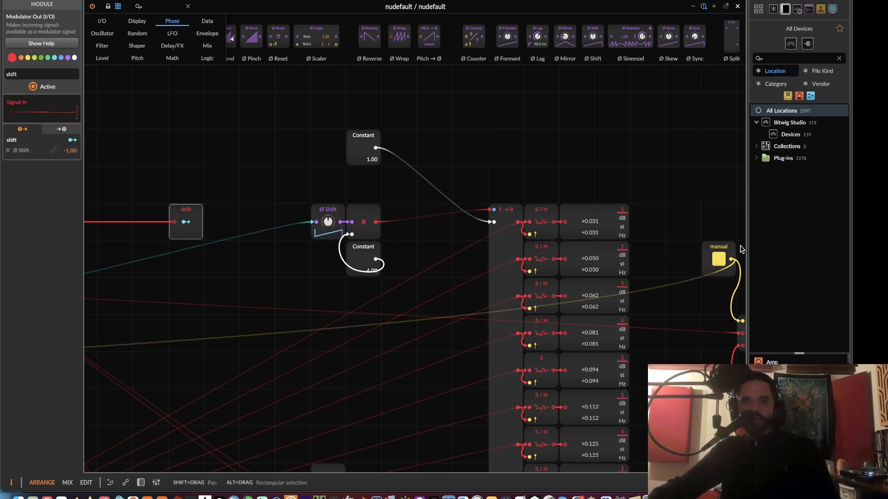
Set the next four coarse slice positions after the 12.5 % one to 18 %, 24 %, 33.5 % and 56 %.
{"action": "left_click_drag", "start_coordinate": [666, 267], "coordinate": [583, 208]}
{"action": "scroll", "coordinate": [611, 312], "scroll_direction": "up", "scroll_amount": 2}
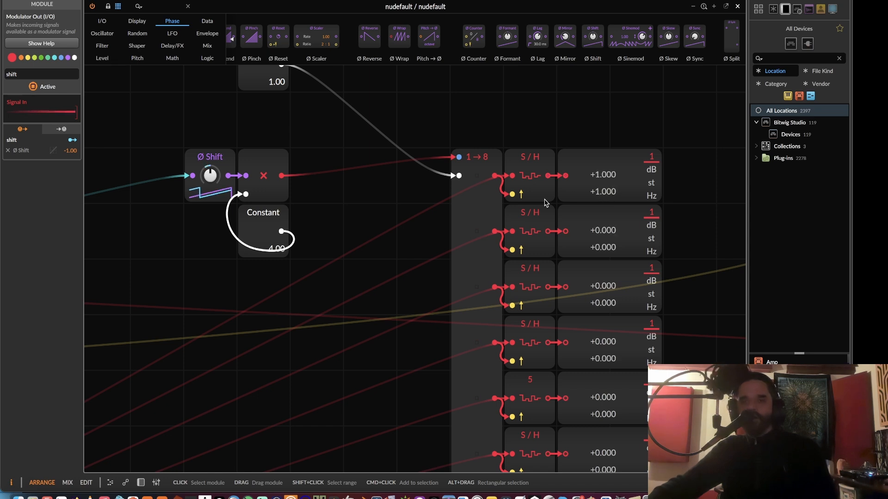
{"action": "left_click_drag", "start_coordinate": [470, 206], "coordinate": [745, 176]}
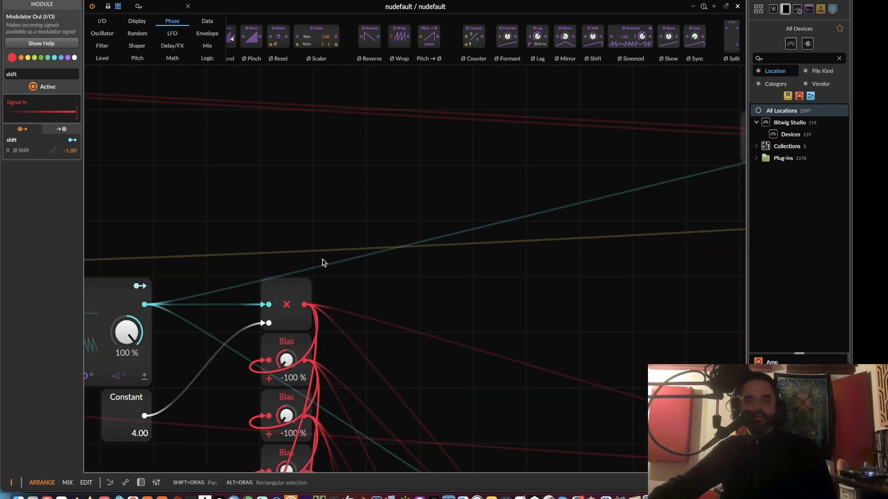
{"action": "left_click_drag", "start_coordinate": [323, 262], "coordinate": [823, 122]}
{"action": "left_click_drag", "start_coordinate": [244, 263], "coordinate": [357, 178]}
{"action": "left_click_drag", "start_coordinate": [469, 256], "coordinate": [268, 181]}
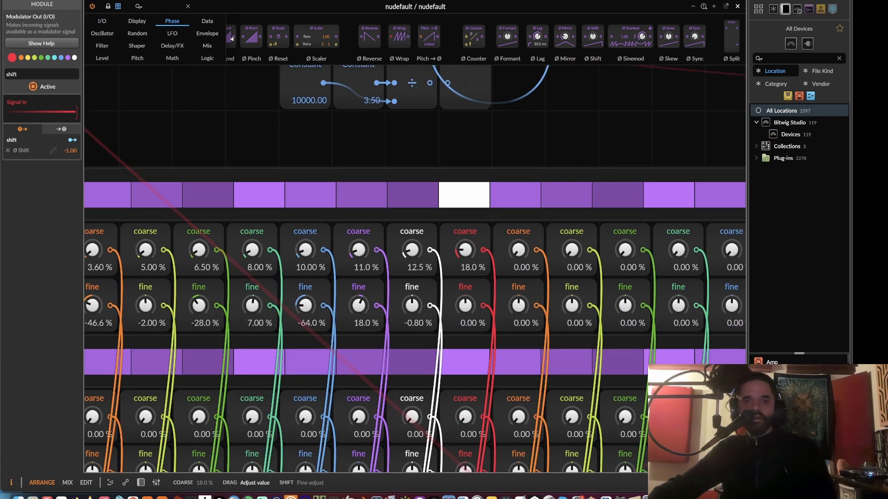
{"action": "left_click_drag", "start_coordinate": [521, 251], "coordinate": [521, 230]}
{"action": "left_click_drag", "start_coordinate": [572, 251], "coordinate": [573, 224]}
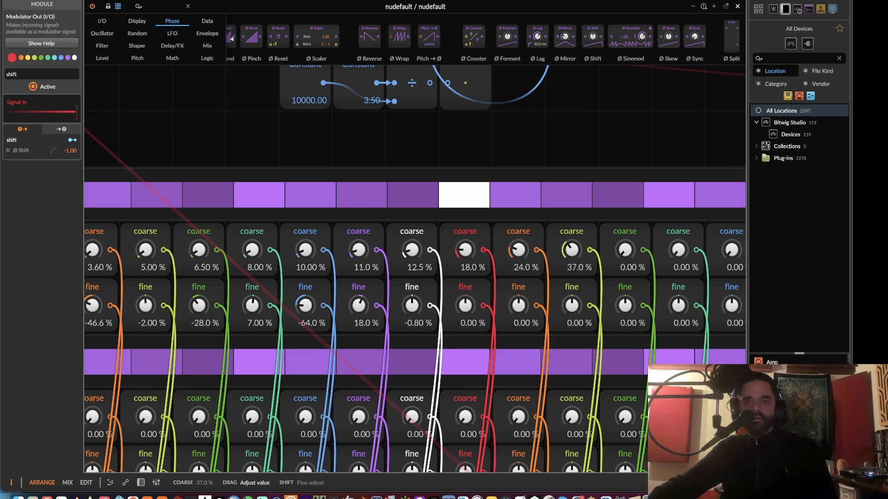
{"action": "mouse_move", "coordinate": [625, 251]}
{"action": "left_mouse_down"}
{"action": "mouse_move", "coordinate": [625, 211]}
{"action": "mouse_move", "coordinate": [255, 268]}
{"action": "left_mouse_up"}
Check the slice values held by the Sample / Holds behind the new Split.
{"action": "left_click_drag", "start_coordinate": [657, 199], "coordinate": [182, 282]}
{"action": "left_click_drag", "start_coordinate": [555, 208], "coordinate": [241, 304]}
{"action": "left_click_drag", "start_coordinate": [486, 241], "coordinate": [147, 313]}
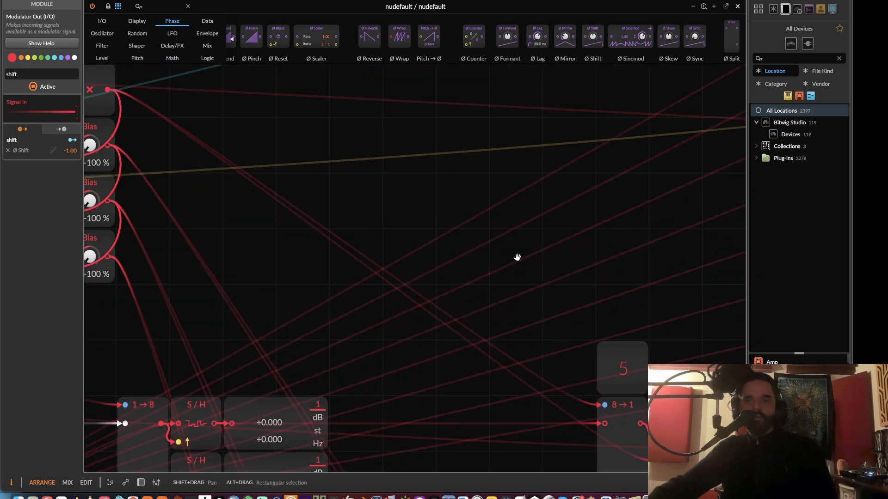
{"action": "left_click_drag", "start_coordinate": [517, 257], "coordinate": [299, 297]}
{"action": "left_click_drag", "start_coordinate": [518, 214], "coordinate": [408, 248]}
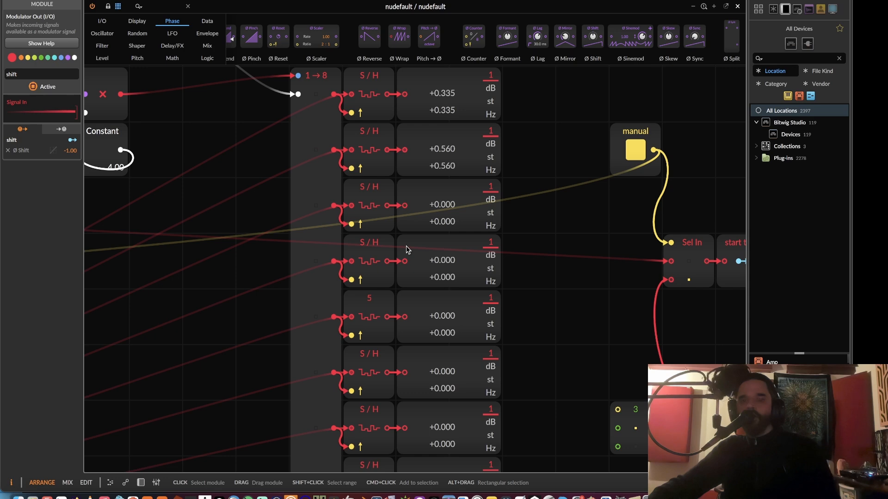
{"action": "left_click_drag", "start_coordinate": [495, 191], "coordinate": [537, 246]}
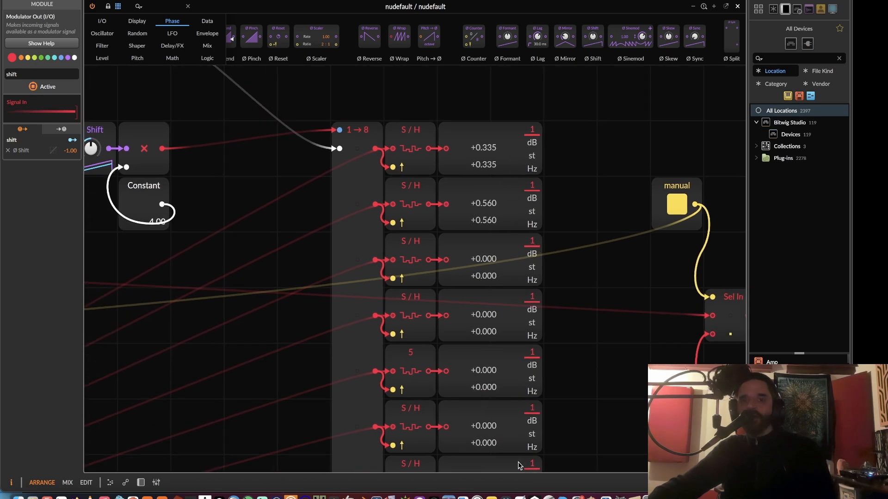
{"action": "left_click_drag", "start_coordinate": [523, 336], "coordinate": [620, 347]}
{"action": "left_click_drag", "start_coordinate": [599, 314], "coordinate": [591, 211]}
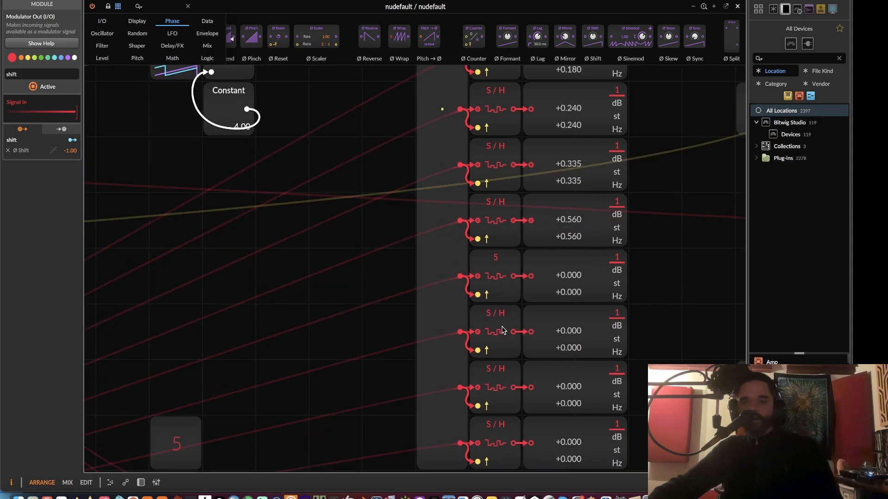
Compare the coarse slice settings with the values held in the new Split's Sample / Hold rows.
{"action": "left_click_drag", "start_coordinate": [397, 342], "coordinate": [735, 222]}
{"action": "left_click_drag", "start_coordinate": [199, 272], "coordinate": [592, 138]}
{"action": "left_click_drag", "start_coordinate": [324, 238], "coordinate": [547, 216]}
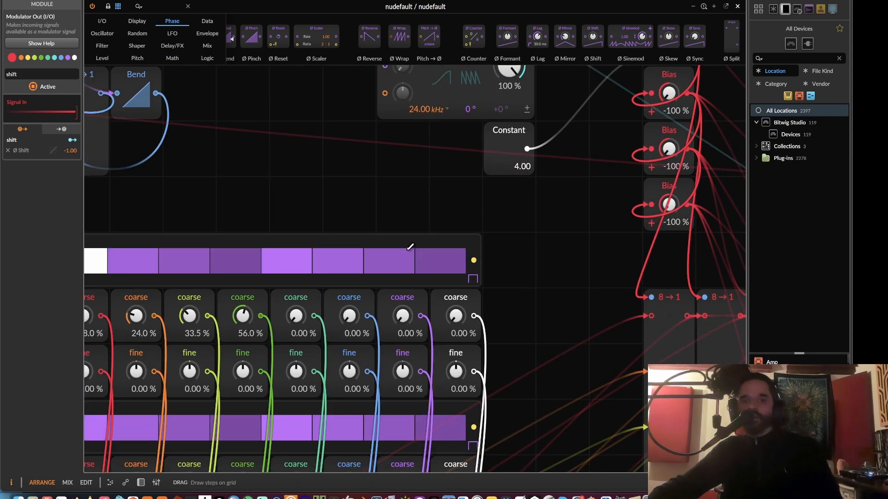
{"action": "left_click_drag", "start_coordinate": [407, 246], "coordinate": [531, 148]}
{"action": "left_click_drag", "start_coordinate": [422, 232], "coordinate": [10, 301]}
{"action": "left_click_drag", "start_coordinate": [694, 176], "coordinate": [451, 244]}
{"action": "left_click_drag", "start_coordinate": [717, 175], "coordinate": [56, 336]}
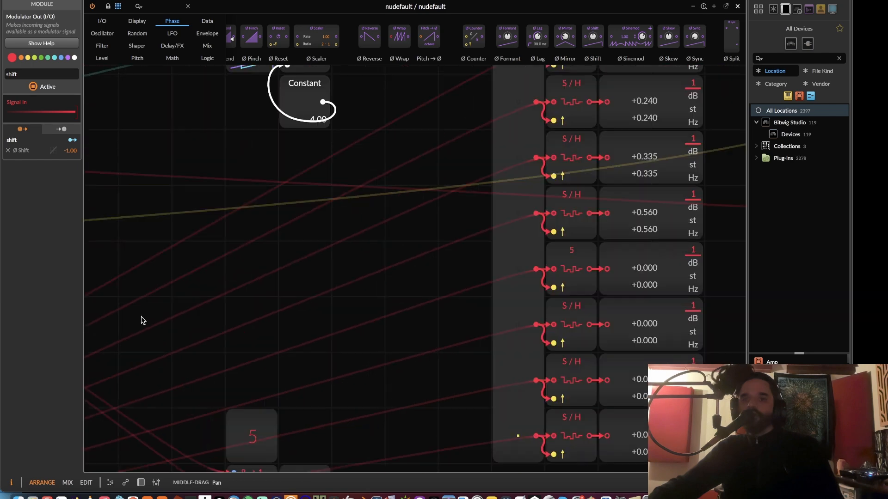
{"action": "left_click_drag", "start_coordinate": [419, 217], "coordinate": [392, 349]}
{"action": "left_click_drag", "start_coordinate": [382, 268], "coordinate": [378, 141]}
{"action": "left_click_drag", "start_coordinate": [502, 108], "coordinate": [482, 190]}
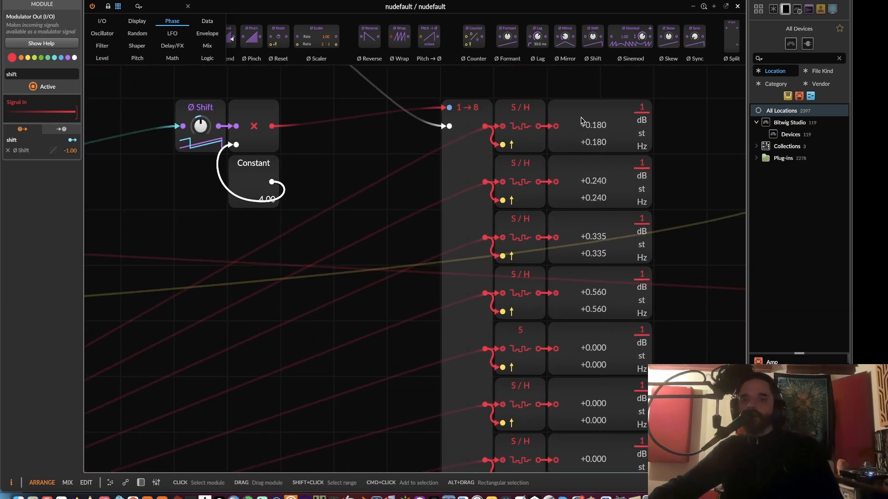
Examine how the Ø Shift and Multiply distribute the slice values across the rows of the new Split.
{"action": "scroll", "coordinate": [598, 200], "scroll_direction": "down", "scroll_amount": 5}
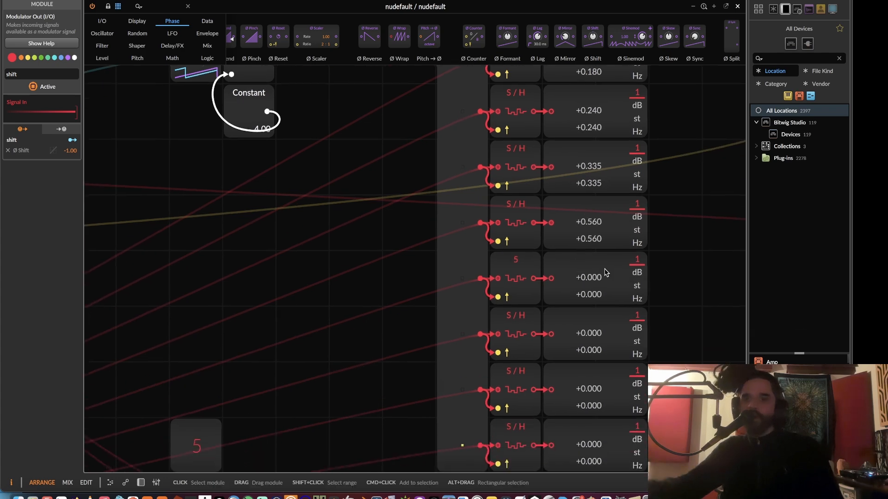
{"action": "scroll", "coordinate": [467, 337], "scroll_direction": "up", "scroll_amount": 6}
{"action": "scroll", "coordinate": [467, 337], "scroll_direction": "left", "scroll_amount": 5}
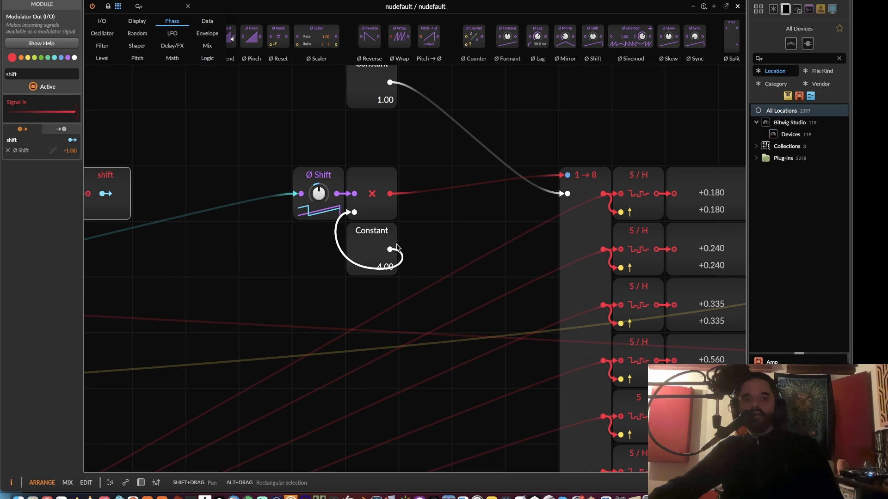
{"action": "left_click_drag", "start_coordinate": [437, 254], "coordinate": [421, 170]}
{"action": "left_click_drag", "start_coordinate": [475, 270], "coordinate": [379, 211]}
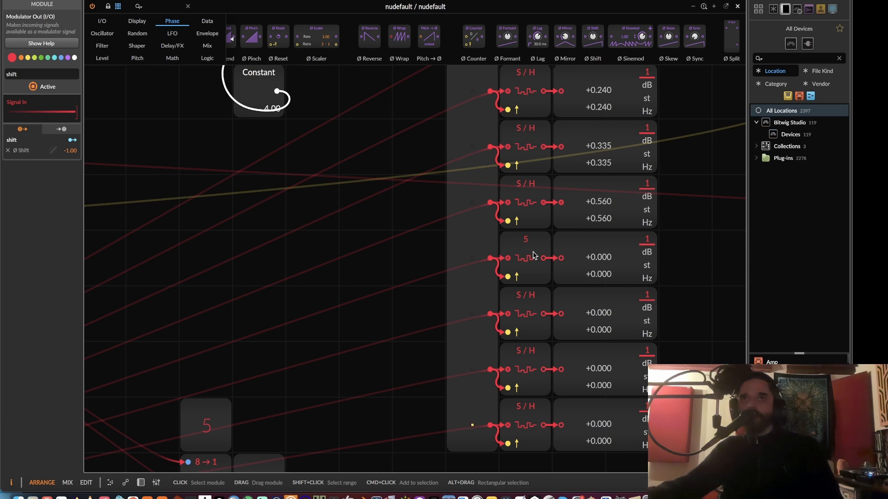
Add a Divide above the Ø Shift and feed it with Constants of 1.00 and 8.00 as numerator and divisor.
{"action": "left_click_drag", "start_coordinate": [464, 242], "coordinate": [459, 374]}
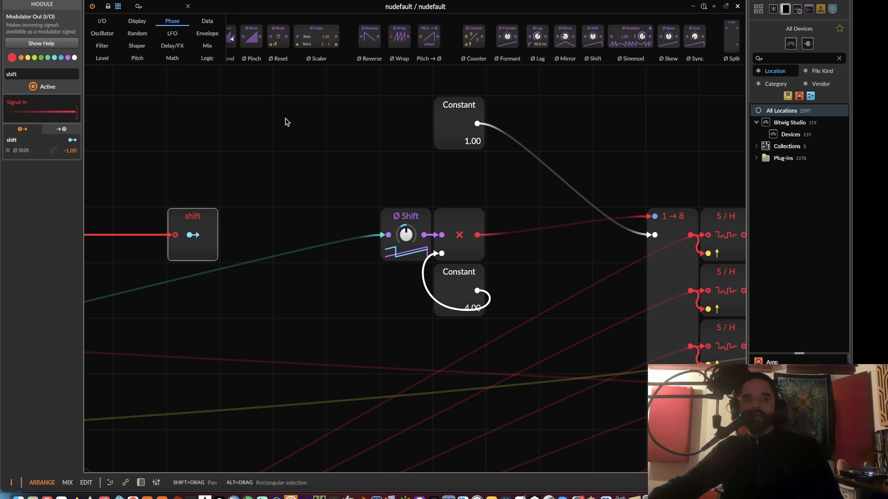
{"action": "left_click", "coordinate": [173, 59]}
{"action": "left_click_drag", "start_coordinate": [252, 47], "coordinate": [527, 43]}
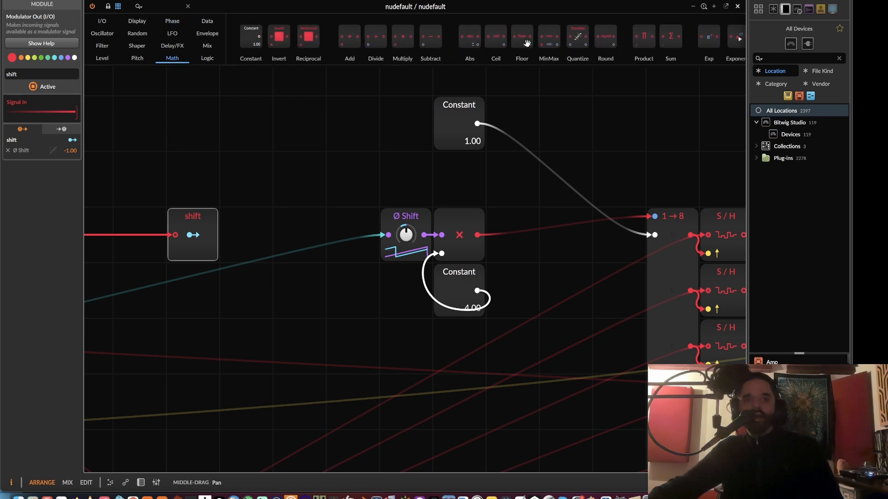
{"action": "double_click", "coordinate": [261, 38]}
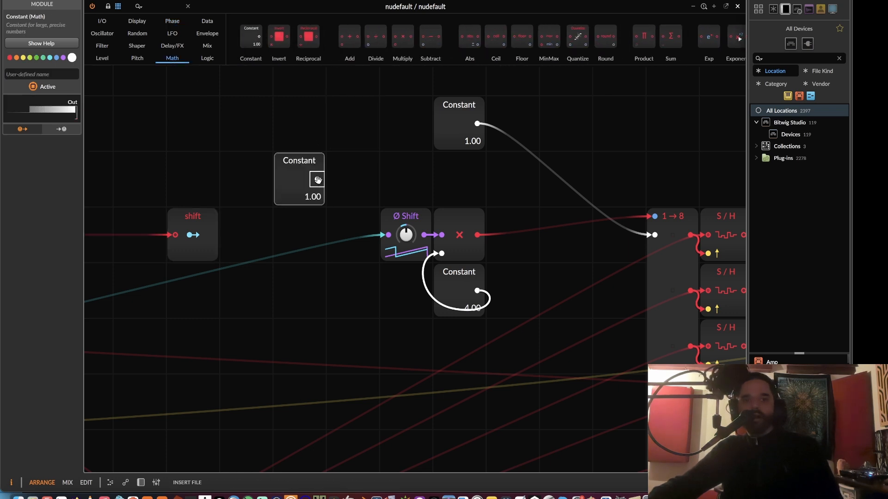
{"action": "left_click_drag", "start_coordinate": [317, 179], "coordinate": [318, 180]}
{"action": "left_click_drag", "start_coordinate": [247, 37], "coordinate": [335, 197]}
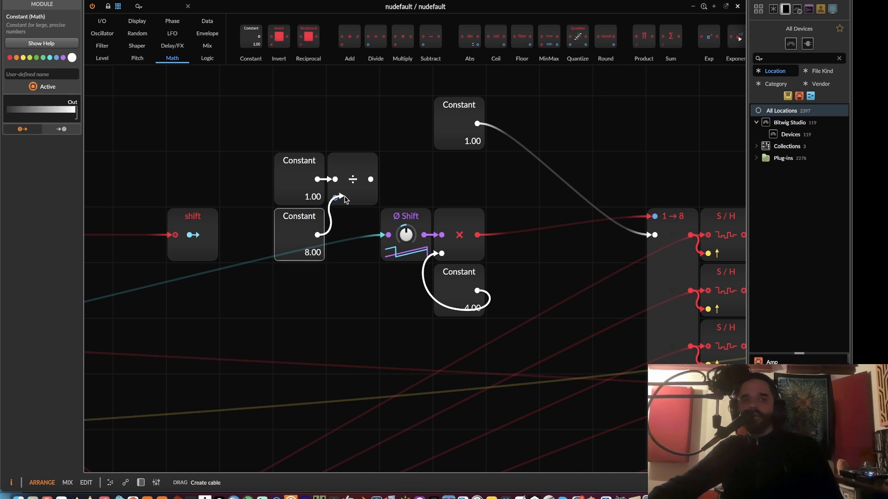
Add a Modulator Out after the new Divide and modulate the Ø Shift from it by 100 %.
{"action": "left_click", "coordinate": [103, 21]}
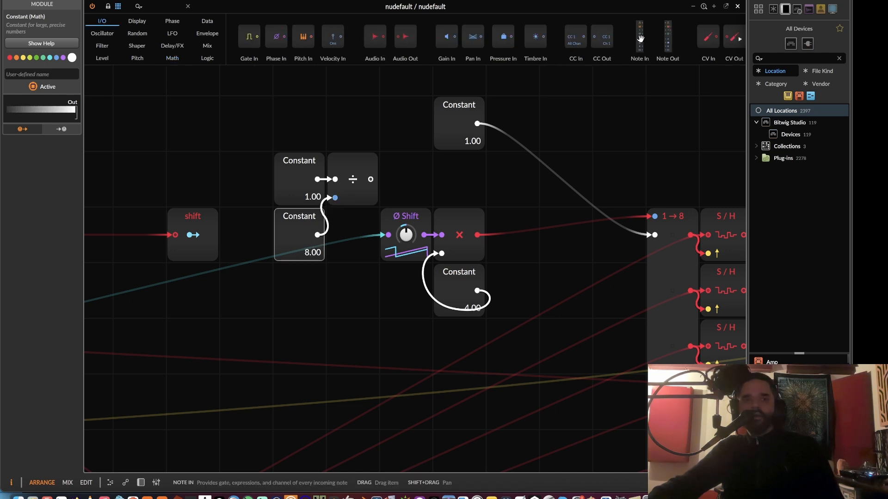
{"action": "left_click_drag", "start_coordinate": [729, 42], "coordinate": [403, 179]}
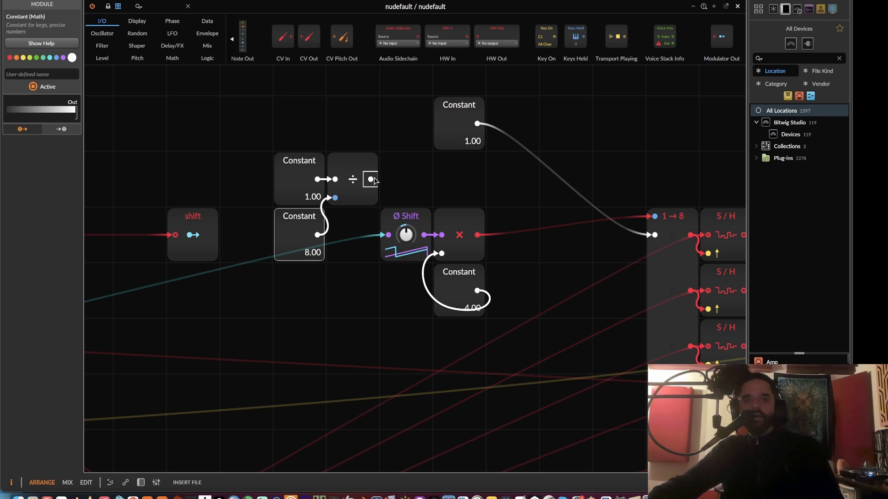
{"action": "left_click_drag", "start_coordinate": [407, 230], "coordinate": [407, 182]}
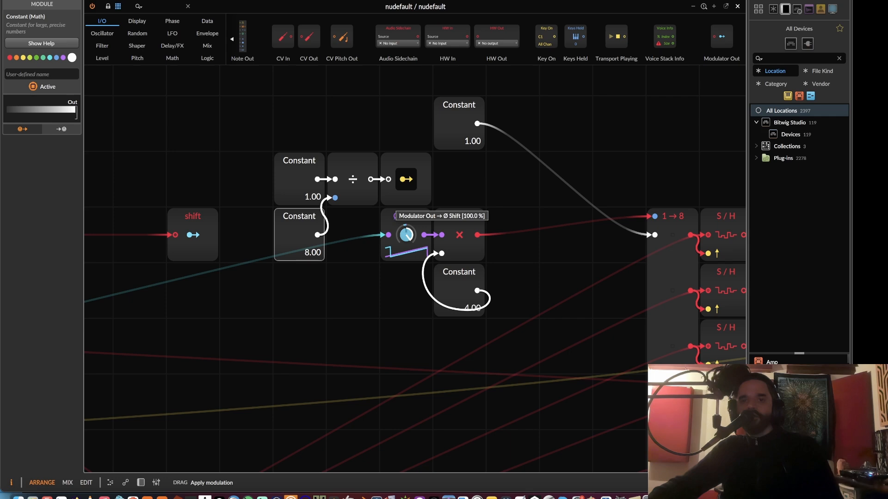
{"action": "left_click", "coordinate": [406, 179]}
Check the Sample / Hold rows of the new Split with the additional phase offset applied.
{"action": "left_click_drag", "start_coordinate": [736, 325], "coordinate": [491, 152]}
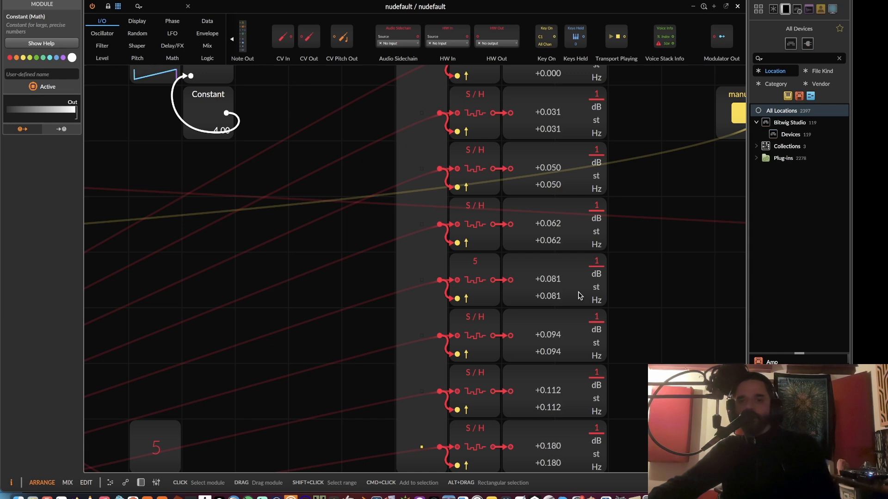
{"action": "left_click_drag", "start_coordinate": [576, 293], "coordinate": [514, 299]}
{"action": "scroll", "coordinate": [531, 274], "scroll_direction": "down", "scroll_amount": 4}
{"action": "scroll", "coordinate": [489, 248], "scroll_direction": "up", "scroll_amount": 2}
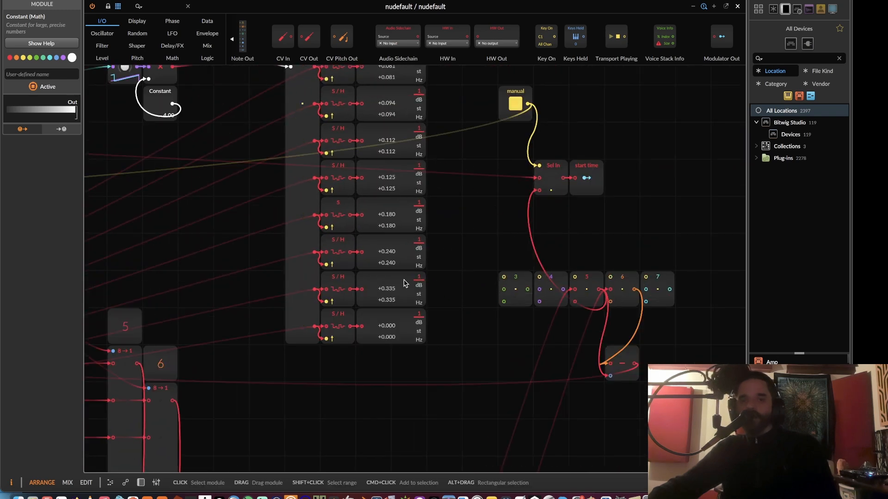
Compare the new Split's held slice values with the original Splits' Sample / Holds and their Merges.
{"action": "left_click_drag", "start_coordinate": [341, 314], "coordinate": [540, 209]}
{"action": "left_click_drag", "start_coordinate": [463, 305], "coordinate": [470, 466]}
{"action": "left_click_drag", "start_coordinate": [460, 266], "coordinate": [429, 208]}
{"action": "left_click_drag", "start_coordinate": [261, 431], "coordinate": [418, 92]}
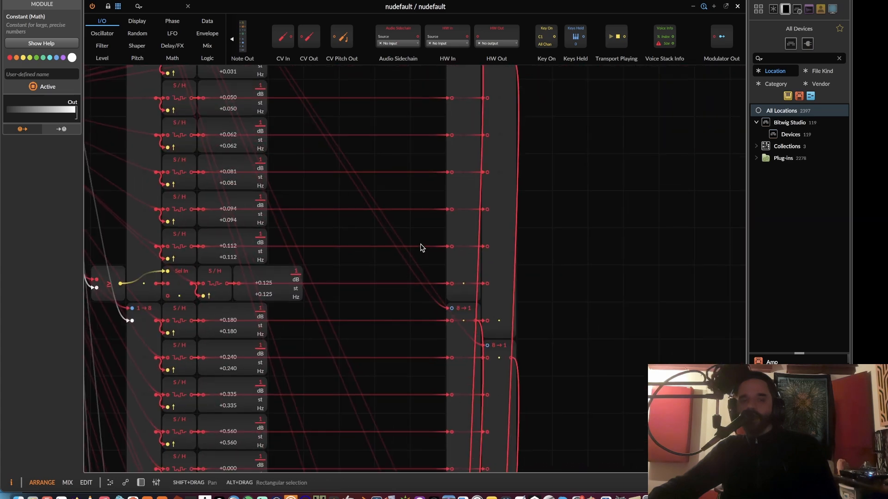
{"action": "scroll", "coordinate": [448, 289], "scroll_direction": "down", "scroll_amount": 15}
{"action": "scroll", "coordinate": [474, 332], "scroll_direction": "up", "scroll_amount": 7}
{"action": "scroll", "coordinate": [481, 331], "scroll_direction": "up", "scroll_amount": 6}
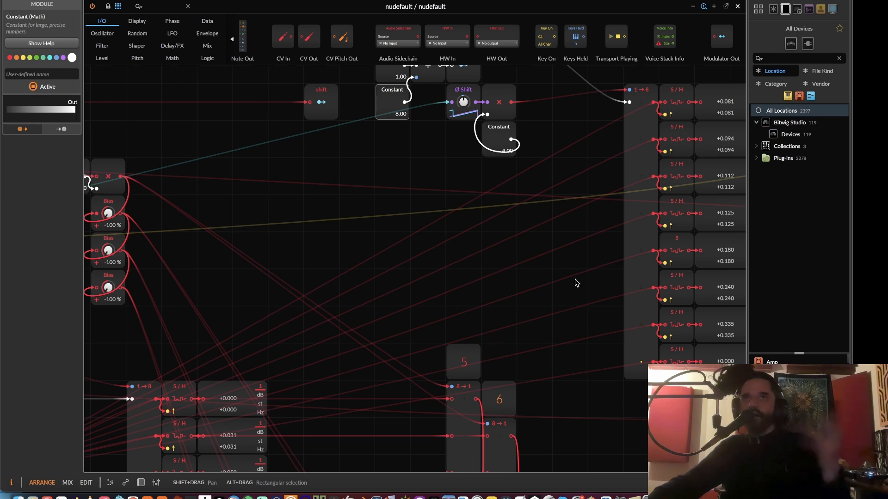
Name the Sample / Holds in the sixth and seventh rows of the new Split "6" and "7".
{"action": "scroll", "coordinate": [577, 283], "scroll_direction": "right", "scroll_amount": 10}
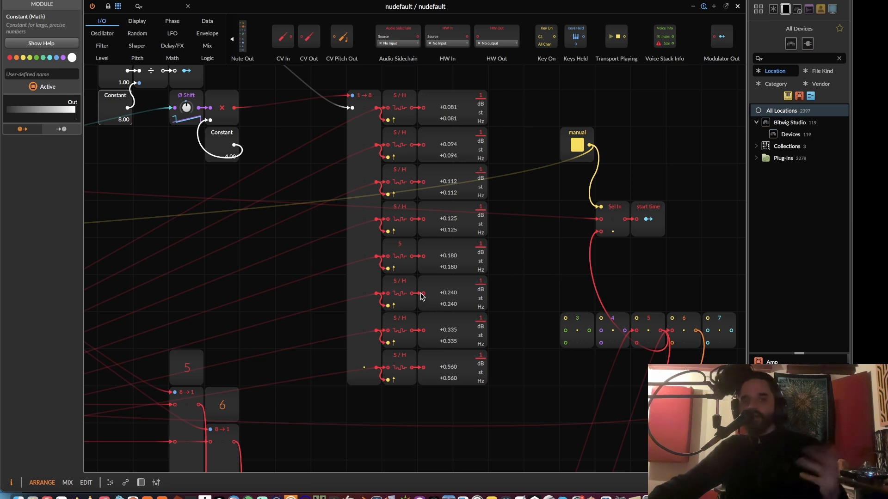
{"action": "left_click", "coordinate": [401, 284]}
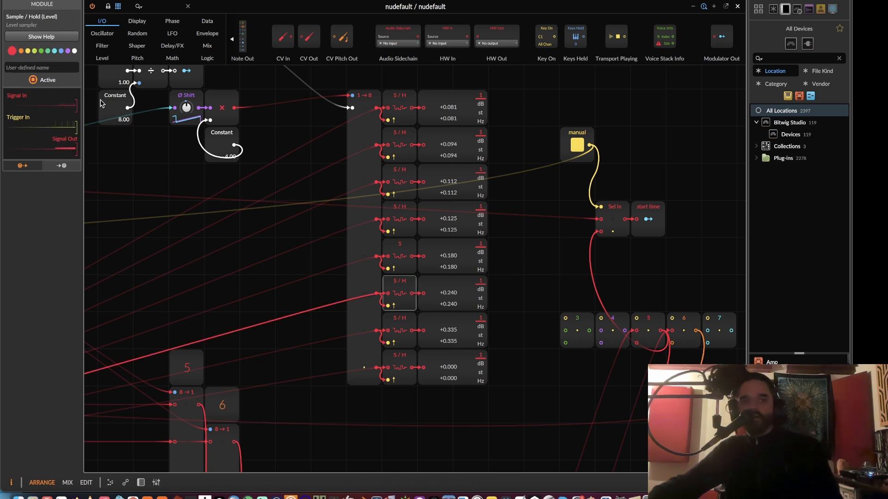
{"action": "left_click", "coordinate": [398, 322]}
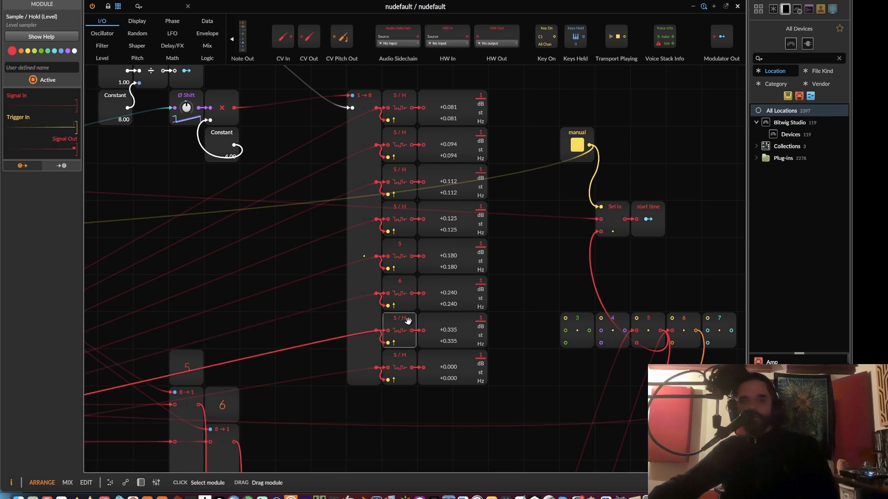
{"action": "left_click", "coordinate": [60, 68]}
{"action": "type", "text": "7"}
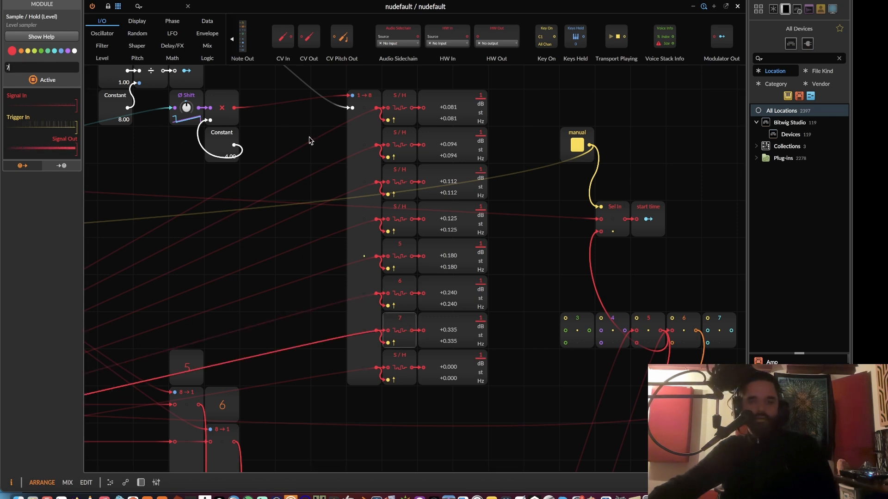
Name the Sample / Holds in the fourth and third rows of the new Split "4" and "3".
{"action": "left_click", "coordinate": [403, 216]}
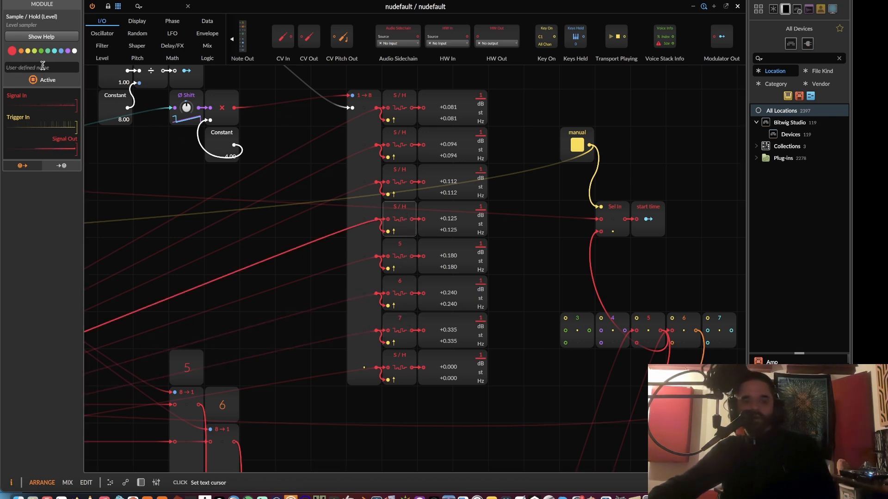
{"action": "type", "text": "4"}
{"action": "left_click", "coordinate": [401, 176]}
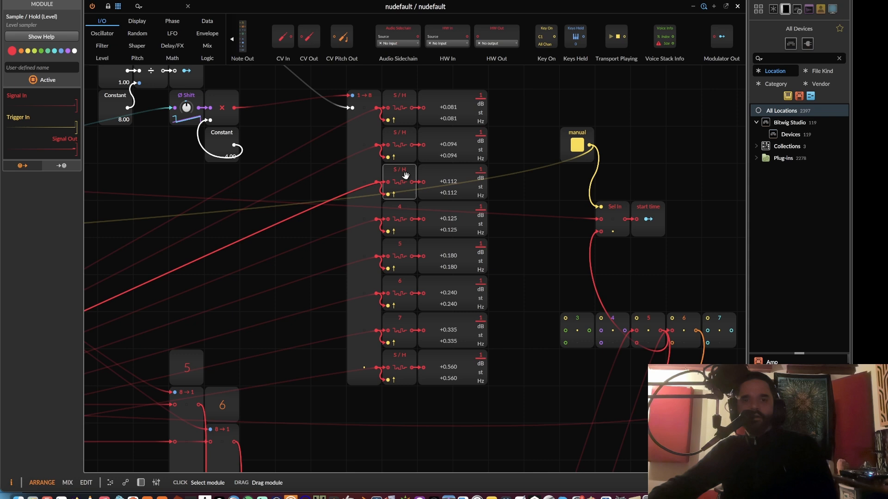
{"action": "left_click", "coordinate": [45, 68]}
{"action": "type", "text": "3"}
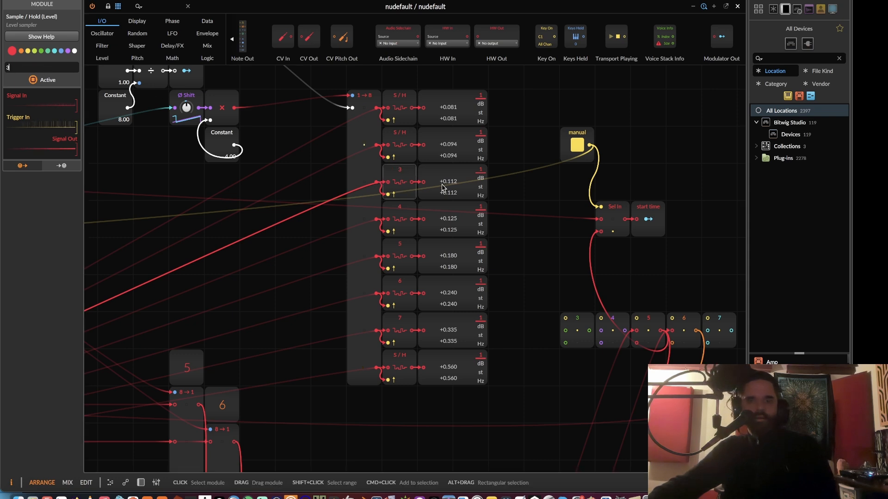
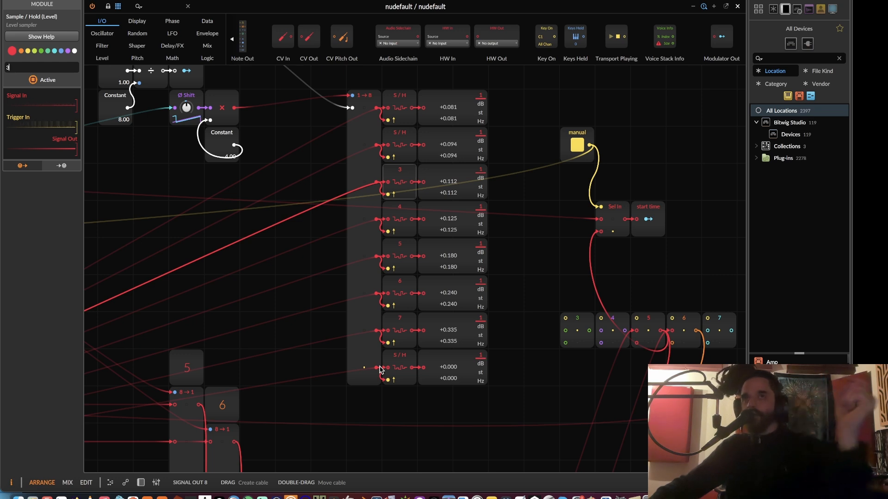
{"action": "key", "text": "Return"}
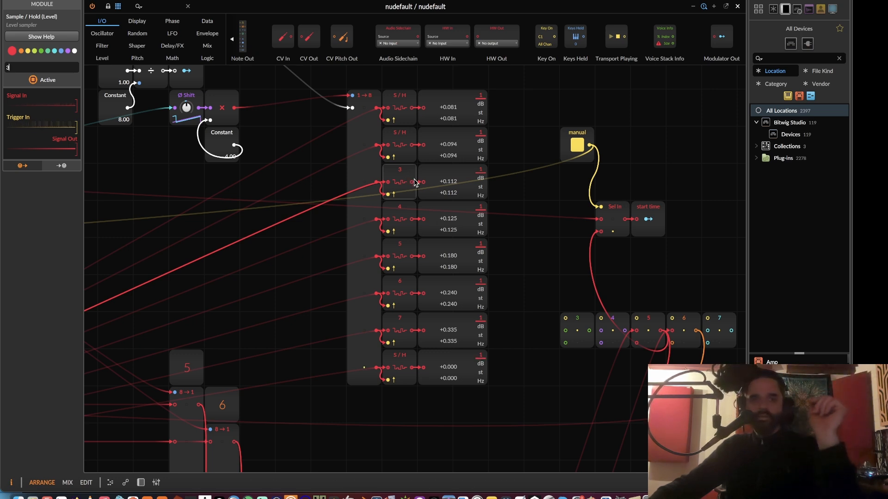
Connect the outputs of Sample / Holds 3, 4 and 7 to the first signal inputs of slice modules 3, 4 and 7.
{"action": "left_click_drag", "start_coordinate": [422, 182], "coordinate": [410, 222]}
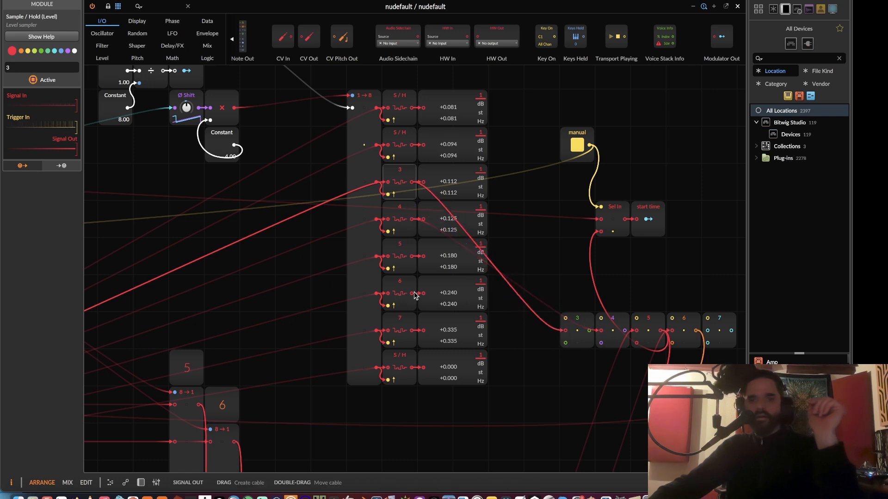
{"action": "left_click_drag", "start_coordinate": [422, 293], "coordinate": [670, 334]}
{"action": "left_click_drag", "start_coordinate": [670, 330], "coordinate": [675, 250]}
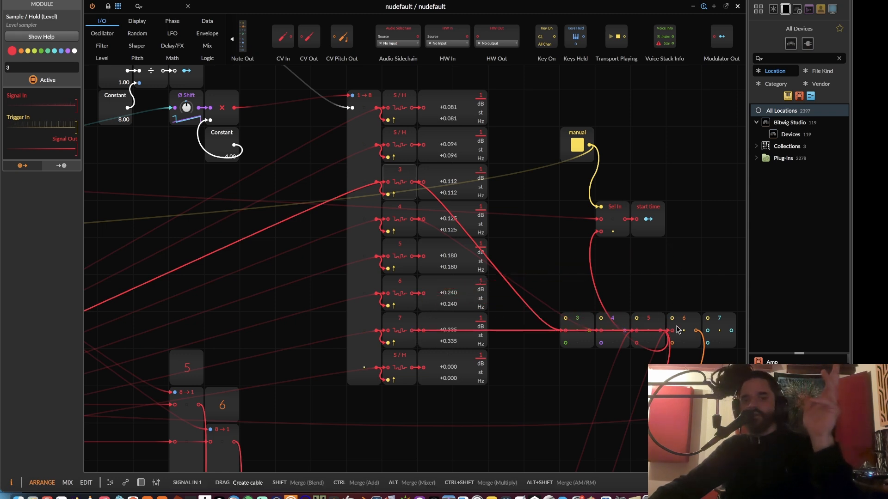
Move the Subtract module one row further down below slice module 6.
{"action": "scroll", "coordinate": [575, 284], "scroll_direction": "right", "scroll_amount": 3}
{"action": "scroll", "coordinate": [576, 283], "scroll_direction": "down", "scroll_amount": 2}
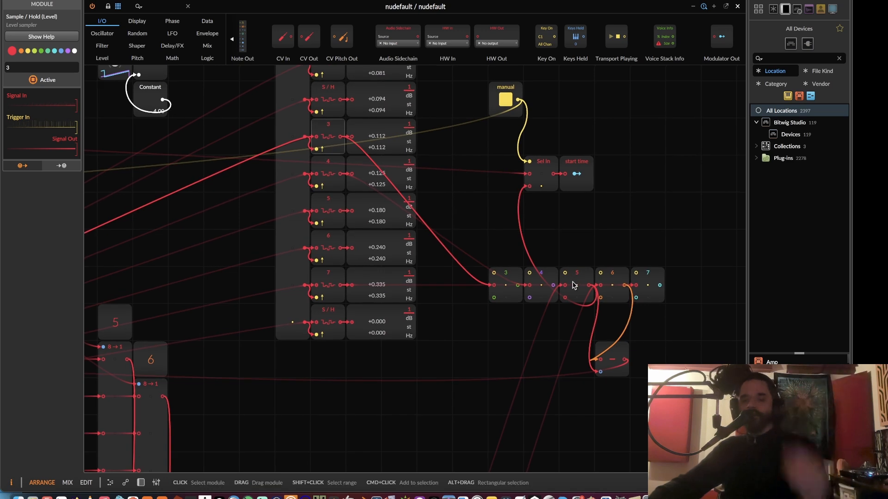
{"action": "left_click_drag", "start_coordinate": [620, 350], "coordinate": [621, 388]}
Examine the slice sequencer's steps with their coarse and fine values, and the pitchto96 sampler on the armed nudefault track.
{"action": "scroll", "coordinate": [583, 361], "scroll_direction": "up", "scroll_amount": 3}
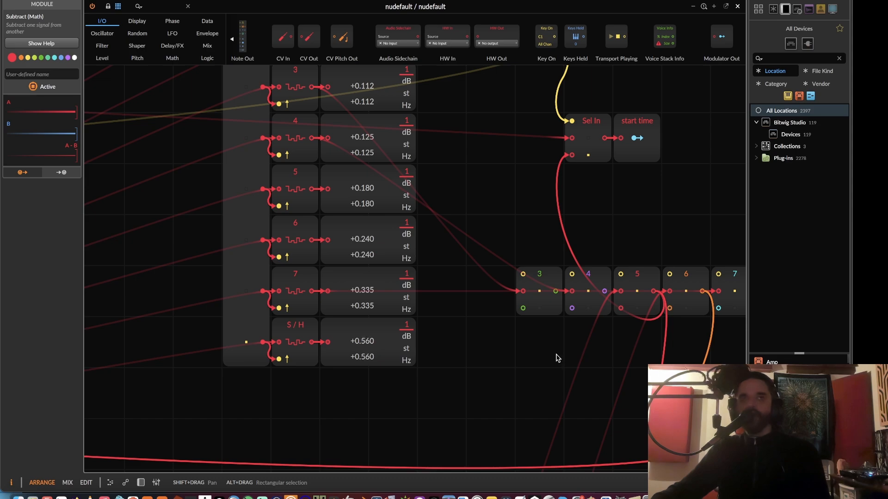
{"action": "mouse_move", "coordinate": [102, 360]}
{"action": "left_mouse_down"}
{"action": "mouse_move", "coordinate": [387, 353]}
{"action": "mouse_move", "coordinate": [555, 333]}
{"action": "left_mouse_up"}
{"action": "left_click_drag", "start_coordinate": [406, 338], "coordinate": [787, 277]}
{"action": "left_click_drag", "start_coordinate": [299, 397], "coordinate": [786, 273]}
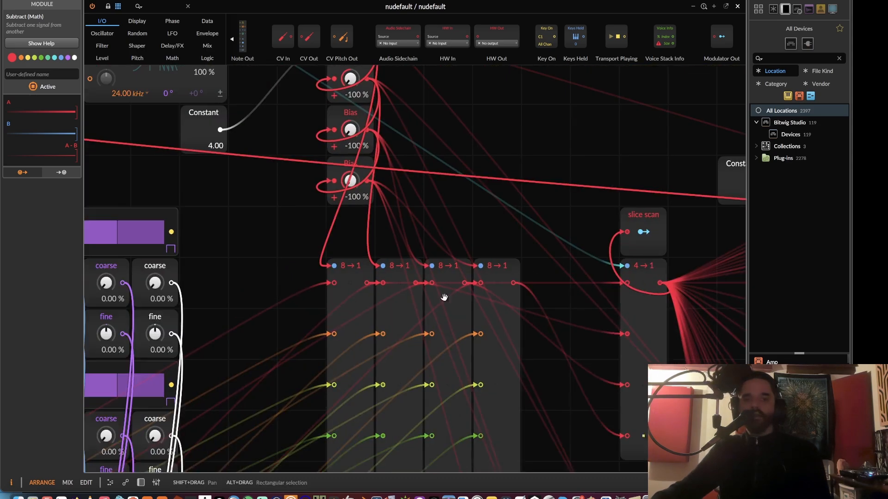
{"action": "left_click_drag", "start_coordinate": [392, 455], "coordinate": [828, 362]}
{"action": "left_click_drag", "start_coordinate": [355, 286], "coordinate": [848, 343]}
{"action": "left_click_drag", "start_coordinate": [511, 355], "coordinate": [415, 395]}
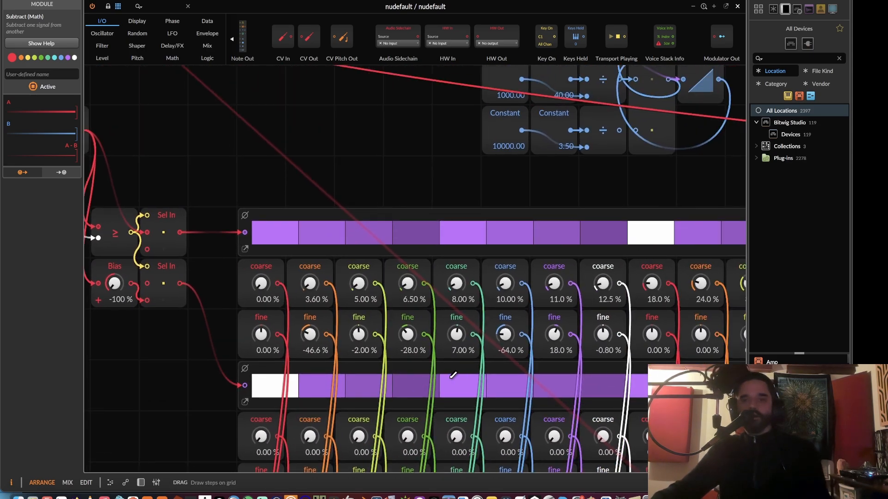
{"action": "left_click", "coordinate": [726, 7]}
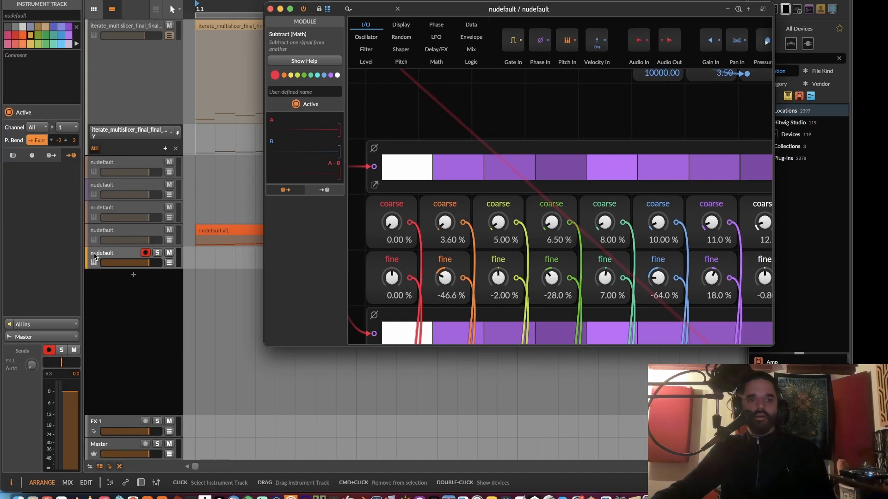
{"action": "double_click", "coordinate": [94, 256]}
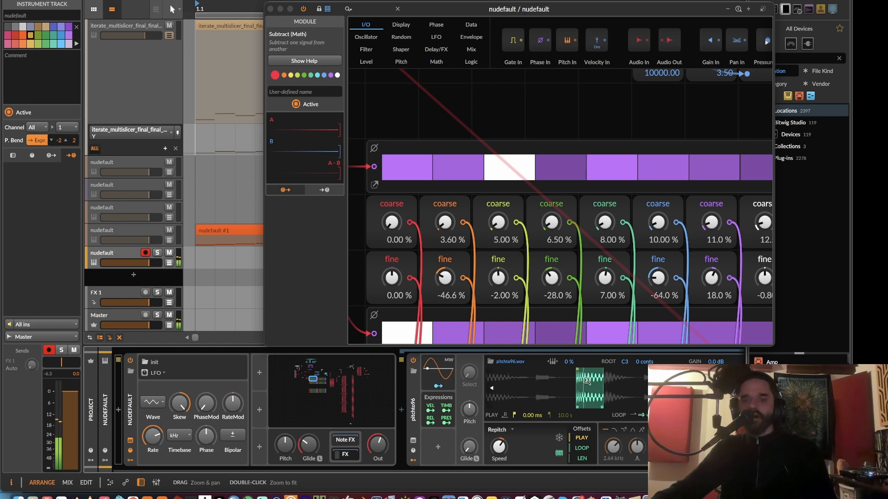
{"action": "double_click", "coordinate": [497, 227]}
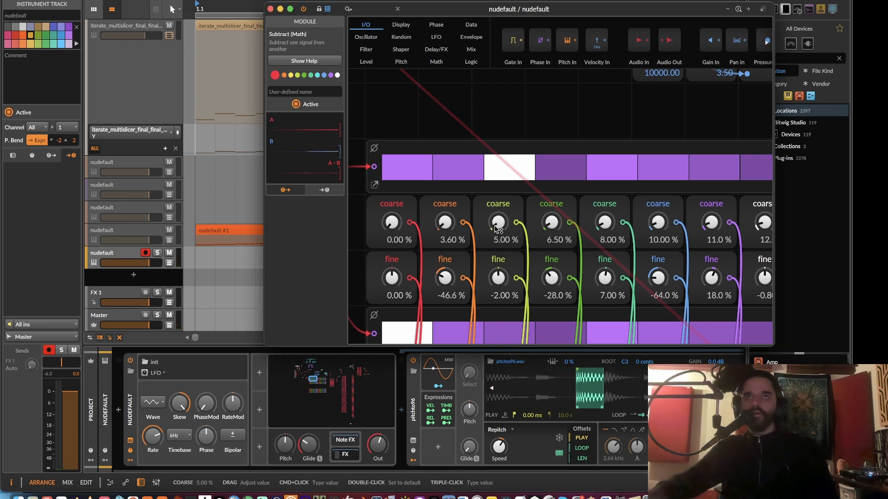
{"action": "key", "text": "super+z"}
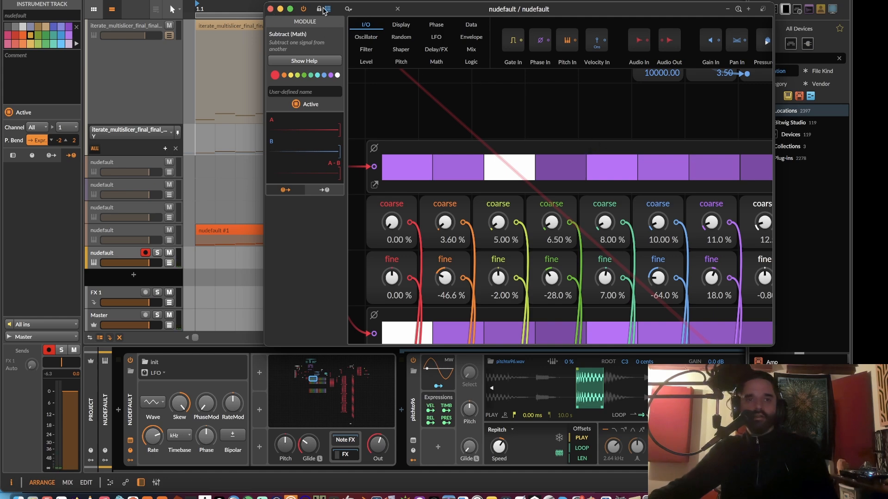
Return to the full-size patch view and move slice modules 3 and 4 one grid cell to the left.
{"action": "left_click", "coordinate": [290, 9]}
{"action": "left_click_drag", "start_coordinate": [643, 204], "coordinate": [91, 161]}
{"action": "left_click_drag", "start_coordinate": [823, 258], "coordinate": [1, 251]}
{"action": "left_click_drag", "start_coordinate": [700, 285], "coordinate": [86, 273]}
{"action": "left_click_drag", "start_coordinate": [511, 238], "coordinate": [61, 261]}
{"action": "left_click_drag", "start_coordinate": [417, 197], "coordinate": [77, 316]}
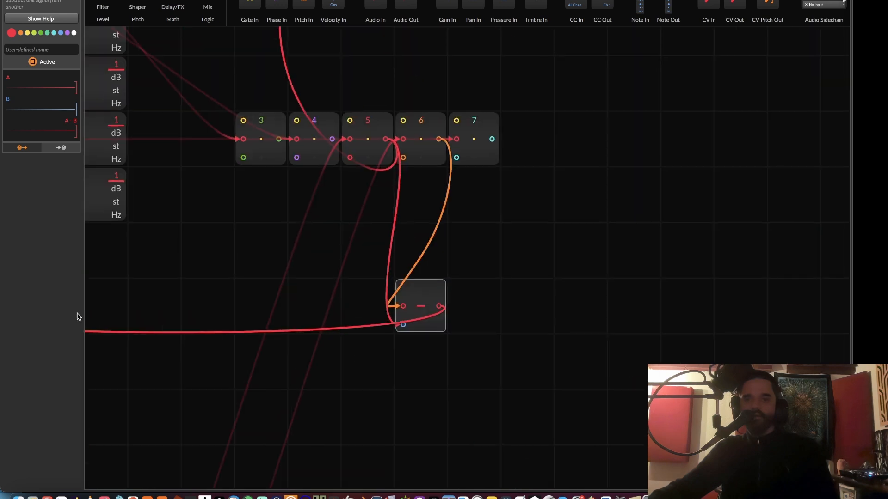
{"action": "left_click_drag", "start_coordinate": [447, 205], "coordinate": [517, 216]}
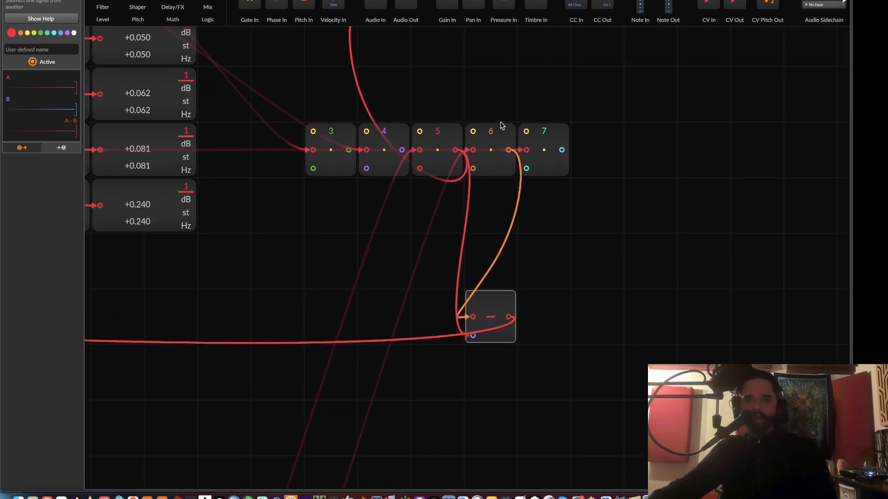
{"action": "left_click_drag", "start_coordinate": [334, 133], "coordinate": [281, 133]}
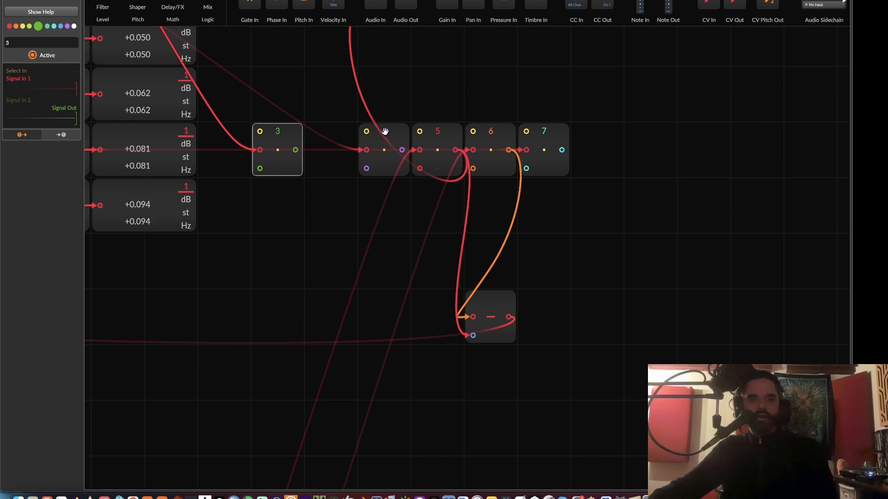
{"action": "left_click_drag", "start_coordinate": [385, 131], "coordinate": [332, 131]}
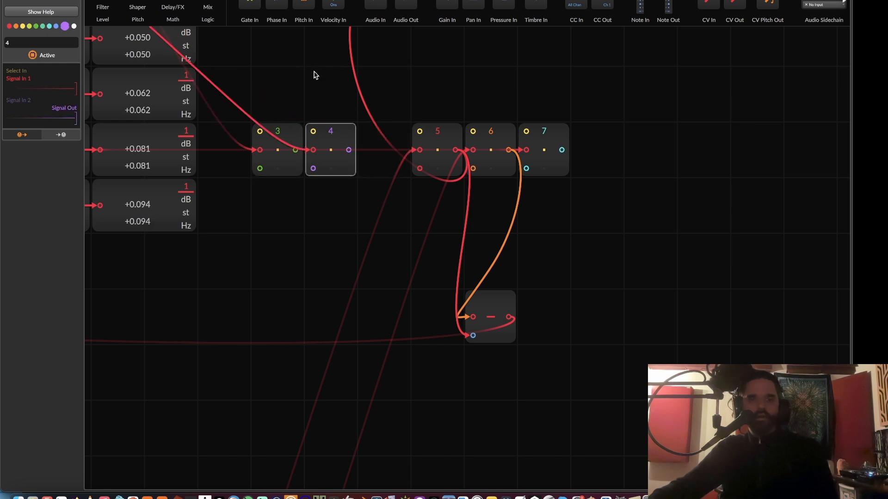
Add a Select In fed by slice module 4, and beneath it a Less Than comparing 4 with 3 that drives its select input.
{"action": "left_click", "coordinate": [202, 12]}
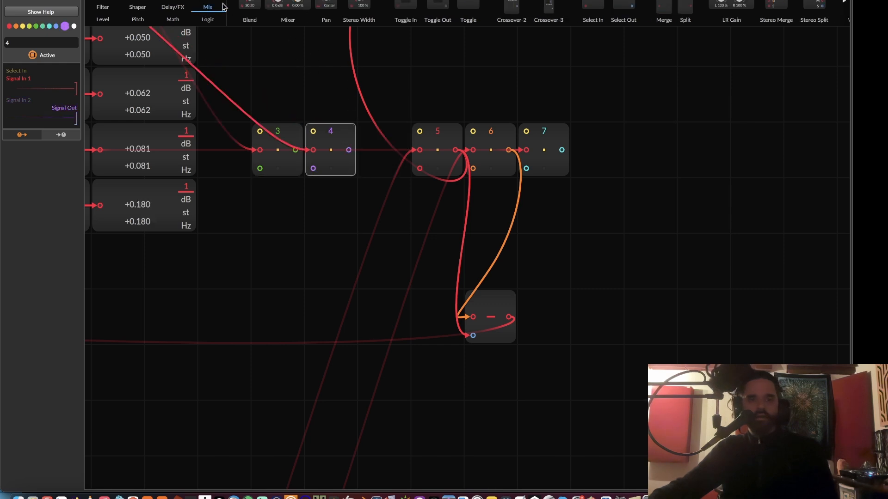
{"action": "left_click_drag", "start_coordinate": [599, 2], "coordinate": [336, 202]}
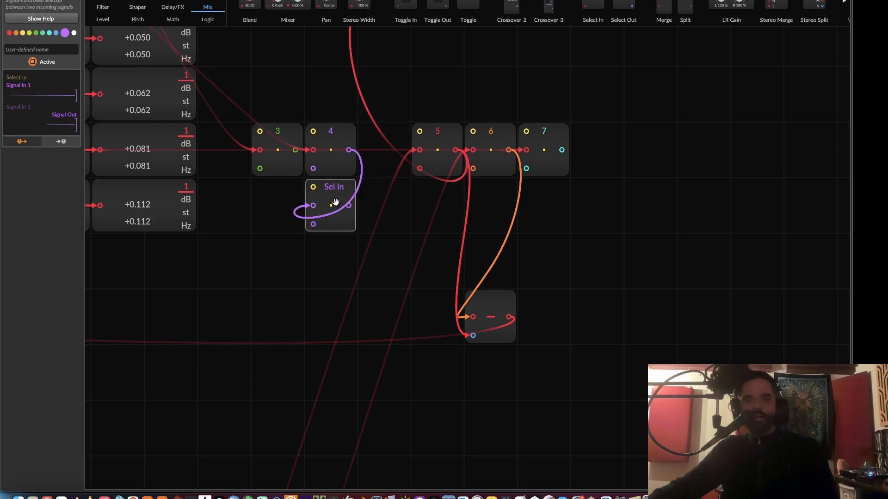
{"action": "left_click", "coordinate": [208, 19]}
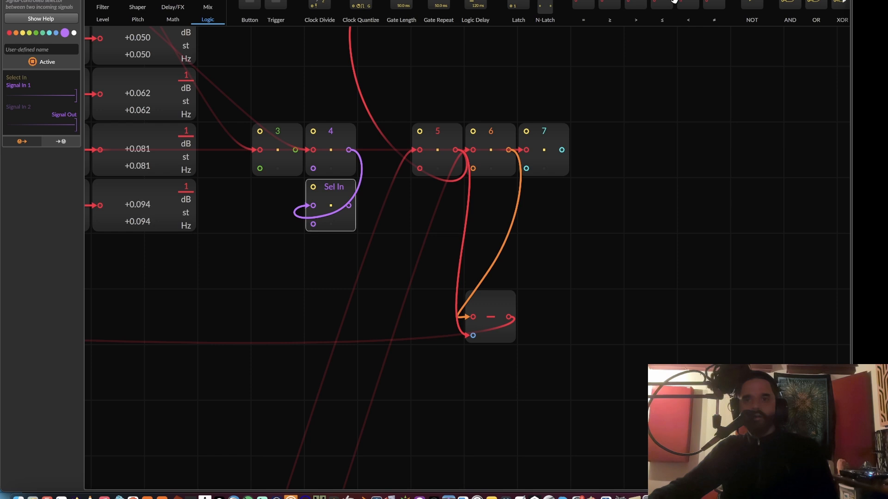
{"action": "left_click_drag", "start_coordinate": [686, 17], "coordinate": [356, 288]}
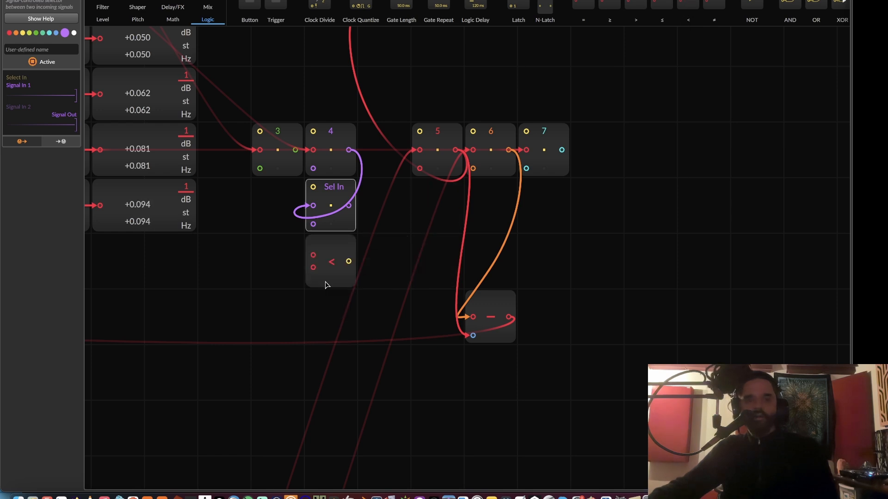
{"action": "mouse_move", "coordinate": [349, 154]}
{"action": "left_mouse_down"}
{"action": "mouse_move", "coordinate": [312, 255]}
{"action": "mouse_move", "coordinate": [295, 150]}
{"action": "left_mouse_up"}
{"action": "left_click_drag", "start_coordinate": [349, 262], "coordinate": [312, 191]}
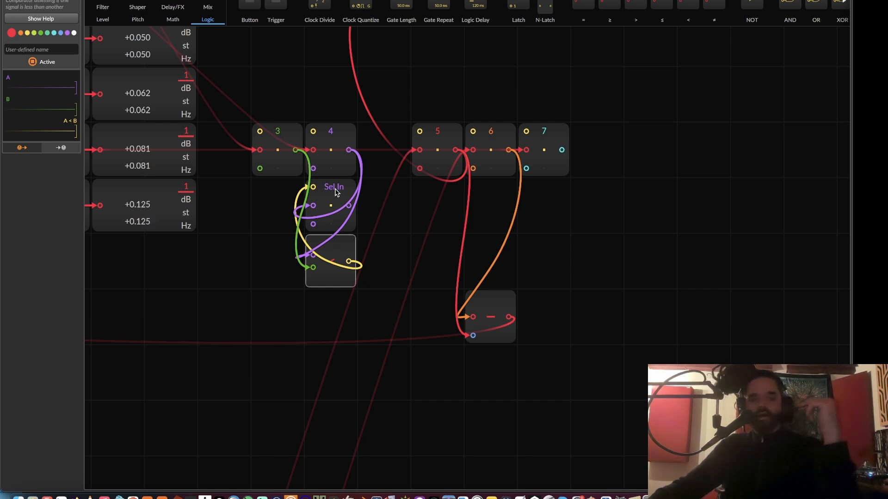
{"action": "left_click", "coordinate": [336, 192]}
Move slice module 5 beside module 4, adding a Select In fed by 5 and a Less Than comparing 5 with the previous Select In's output.
{"action": "left_click_drag", "start_coordinate": [437, 141], "coordinate": [383, 141]}
{"action": "left_click", "coordinate": [207, 9]}
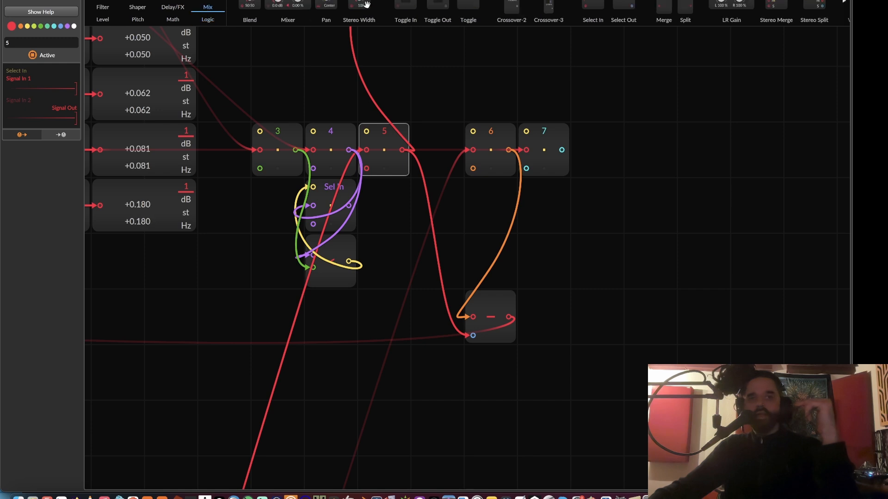
{"action": "left_click_drag", "start_coordinate": [534, 50], "coordinate": [389, 194]}
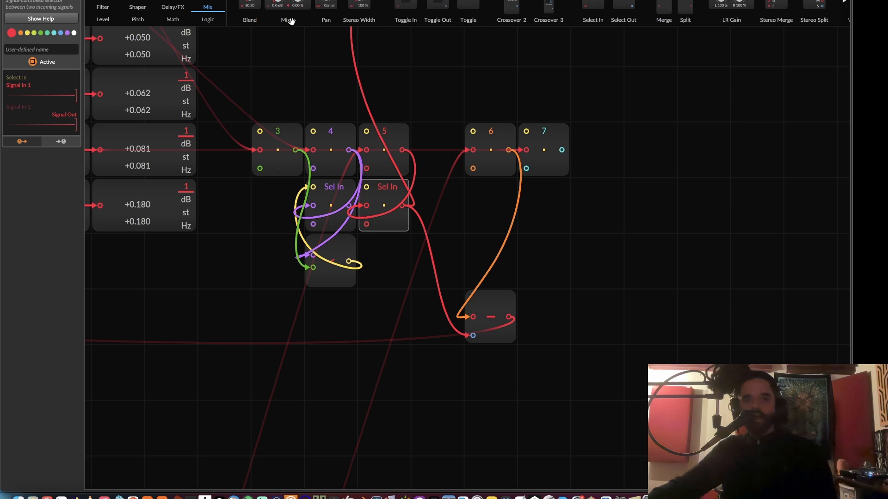
{"action": "left_click", "coordinate": [207, 20]}
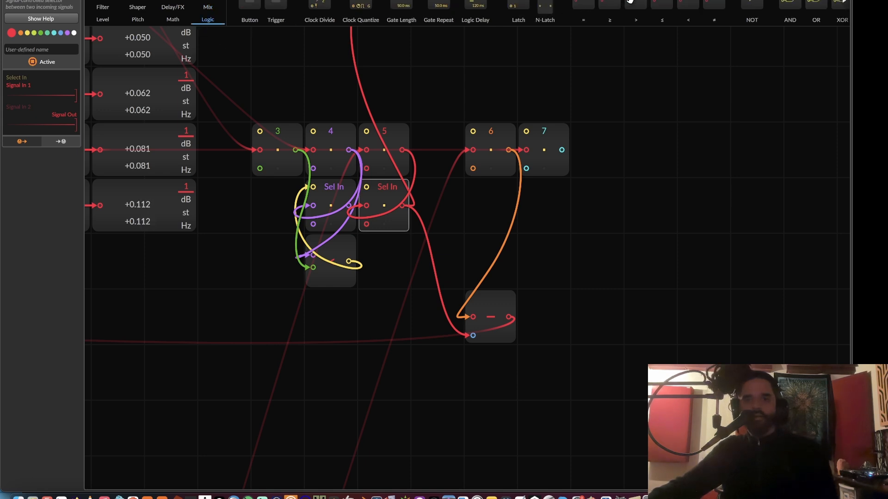
{"action": "mouse_move", "coordinate": [687, 1]}
{"action": "left_mouse_down"}
{"action": "mouse_move", "coordinate": [418, 203]}
{"action": "mouse_move", "coordinate": [382, 253]}
{"action": "left_mouse_up"}
{"action": "mouse_move", "coordinate": [403, 150]}
{"action": "left_mouse_down"}
{"action": "mouse_move", "coordinate": [366, 265]}
{"action": "mouse_move", "coordinate": [346, 161]}
{"action": "mouse_move", "coordinate": [347, 214]}
{"action": "left_mouse_up"}
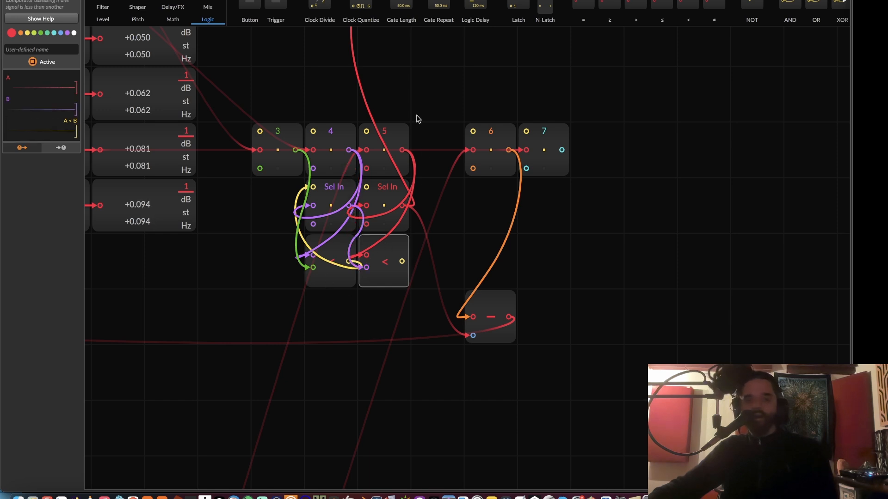
Spread out the slice columns so one empty grid column separates each of slice modules 3, 4, 5, 6 and 7.
{"action": "left_click_drag", "start_coordinate": [396, 106], "coordinate": [642, 381]}
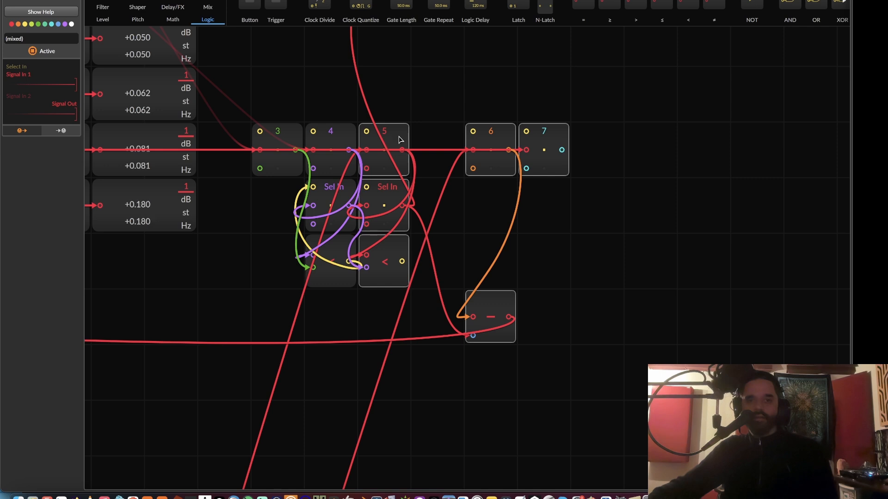
{"action": "left_click_drag", "start_coordinate": [399, 139], "coordinate": [423, 132]}
{"action": "left_click_drag", "start_coordinate": [272, 135], "coordinate": [241, 144]}
{"action": "left_click_drag", "start_coordinate": [590, 134], "coordinate": [644, 135]}
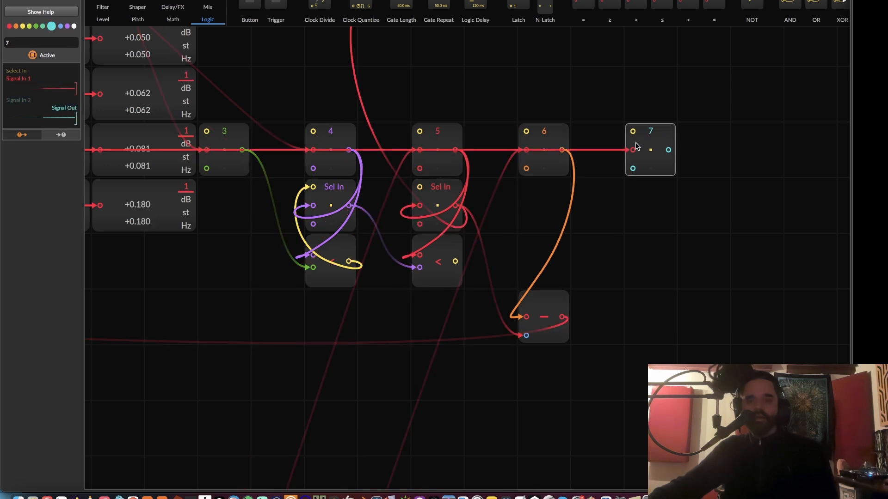
Connect the Less Than output in slice column 5 to the select input of the Select In above it.
{"action": "left_click", "coordinate": [446, 194]}
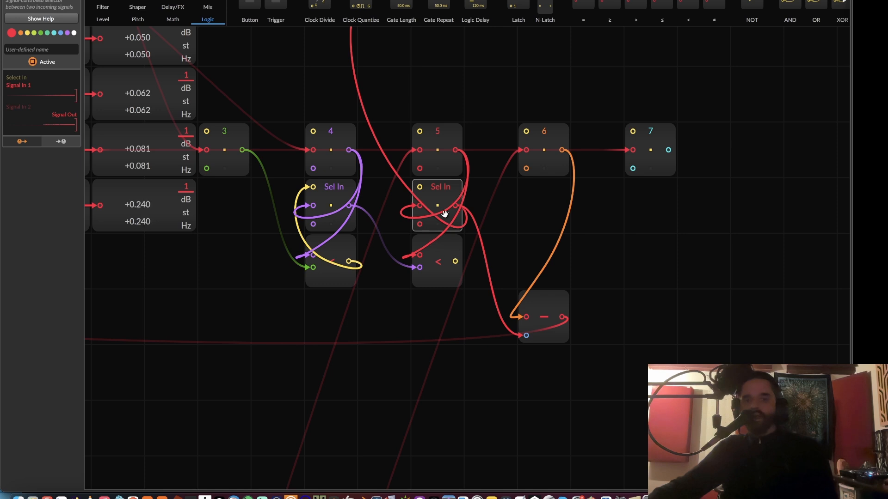
{"action": "left_click", "coordinate": [450, 140]}
{"action": "left_click", "coordinate": [451, 190]}
{"action": "left_click", "coordinate": [440, 241]}
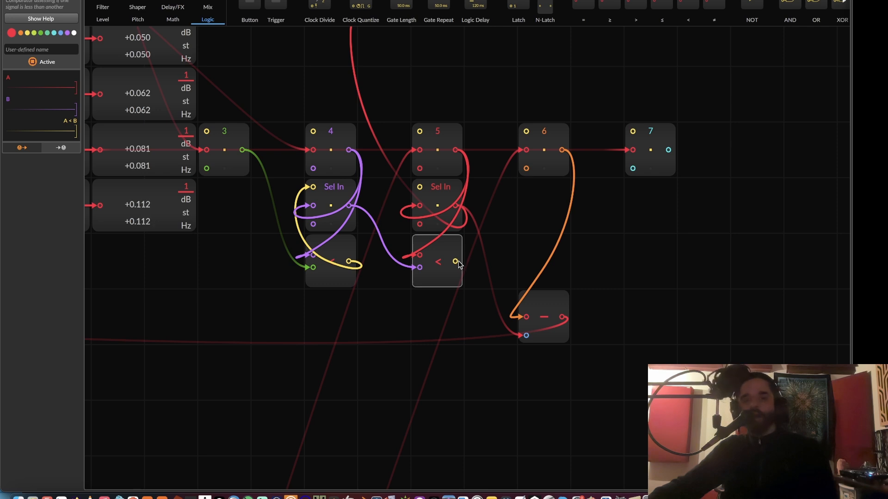
{"action": "left_click_drag", "start_coordinate": [455, 262], "coordinate": [419, 188]}
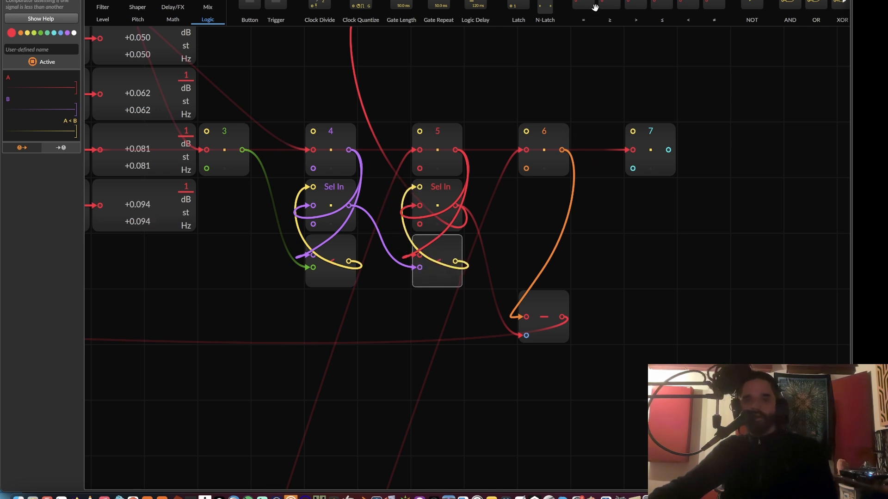
Add a Select In fed by slice module 6, switched by a Less Than comparing 6 with column 5's Select In output.
{"action": "left_click", "coordinate": [207, 7]}
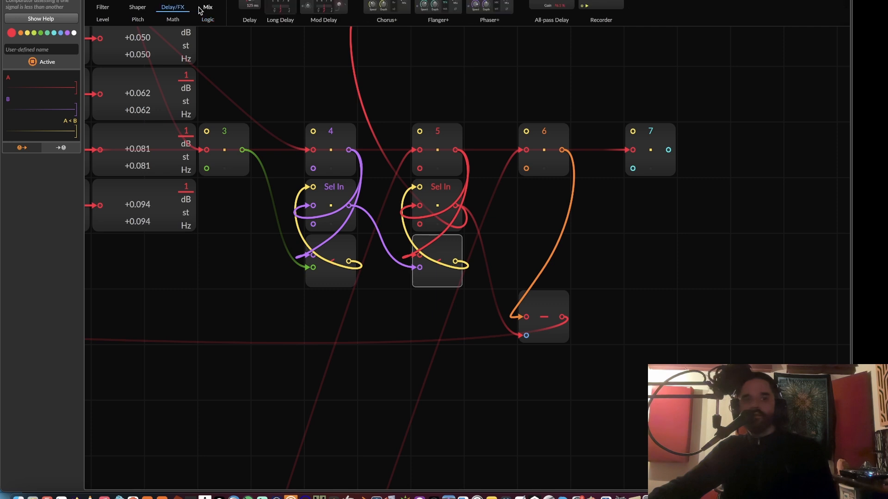
{"action": "left_click_drag", "start_coordinate": [584, 4], "coordinate": [532, 208]}
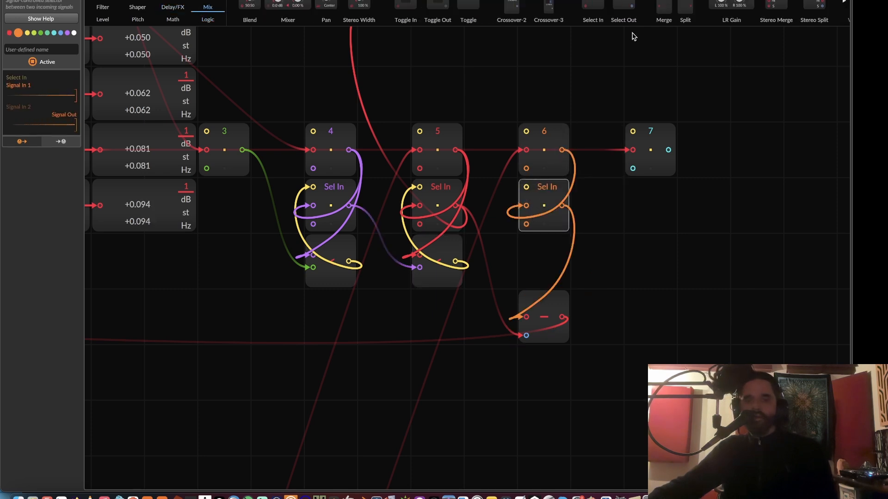
{"action": "left_click", "coordinate": [207, 20]}
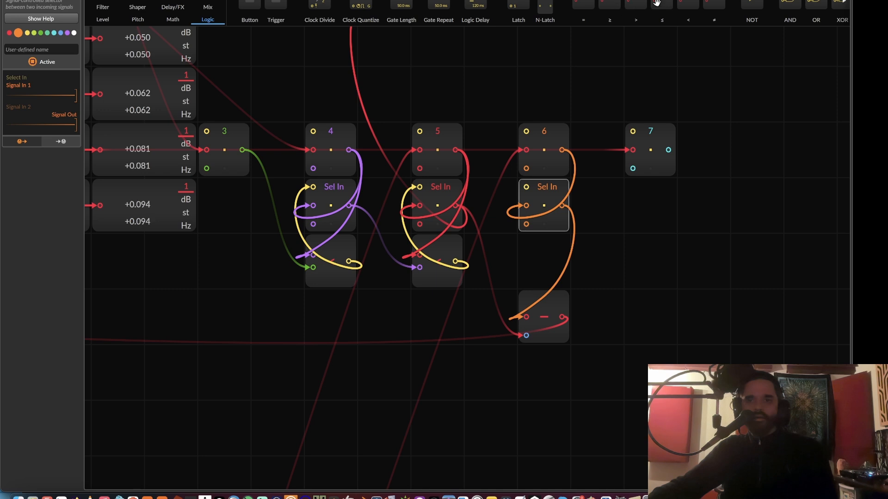
{"action": "left_click_drag", "start_coordinate": [694, 4], "coordinate": [545, 256]}
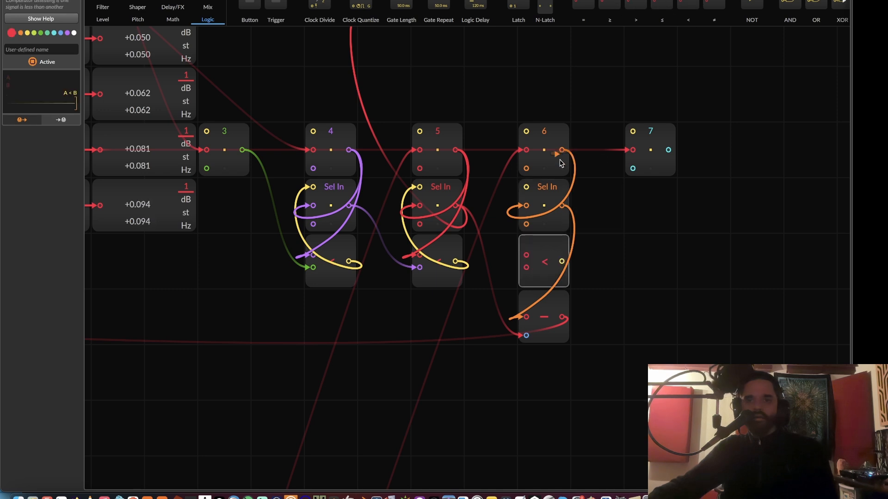
{"action": "left_click_drag", "start_coordinate": [561, 162], "coordinate": [459, 211]}
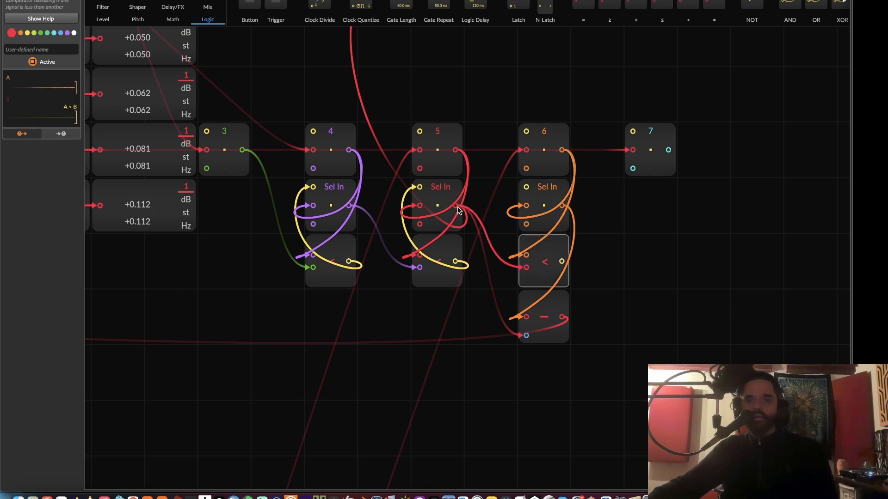
{"action": "left_click_drag", "start_coordinate": [561, 261], "coordinate": [527, 187]}
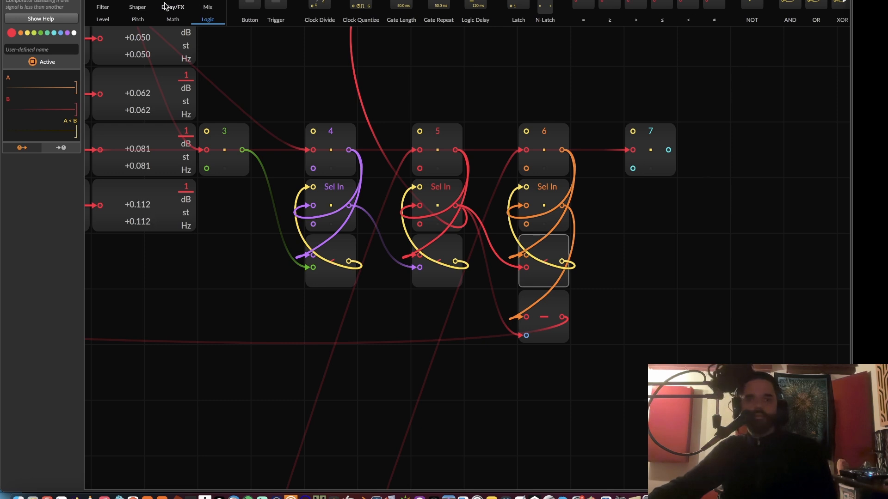
Add a Select In fed by slice module 7, switched by a Less Than comparing 7 with column 6's Select In output.
{"action": "left_click", "coordinate": [207, 6]}
{"action": "left_click_drag", "start_coordinate": [593, 7], "coordinate": [677, 210]}
{"action": "left_click_drag", "start_coordinate": [668, 150], "coordinate": [633, 205]}
{"action": "left_click", "coordinate": [204, 20]}
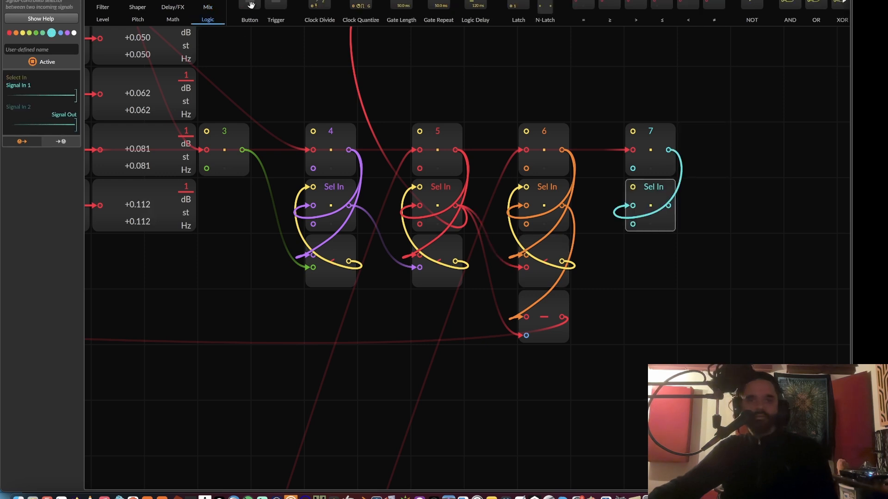
{"action": "left_click_drag", "start_coordinate": [680, 2], "coordinate": [650, 262]}
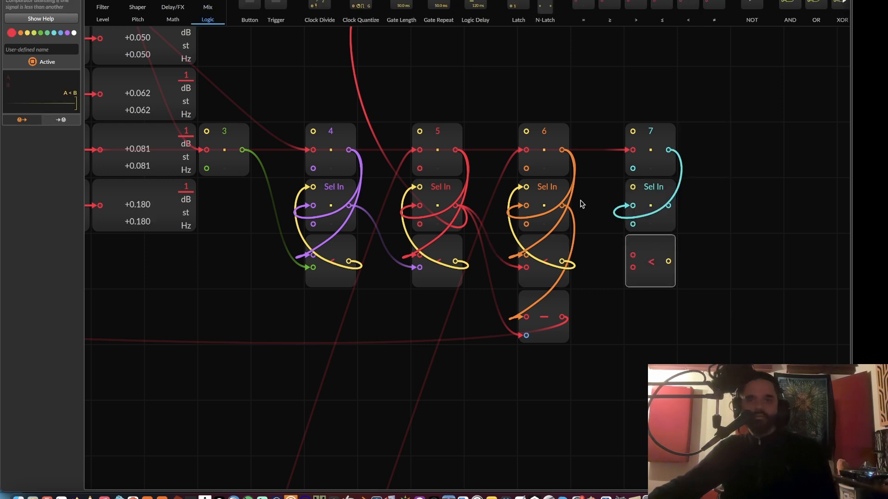
{"action": "left_click_drag", "start_coordinate": [669, 150], "coordinate": [559, 212]}
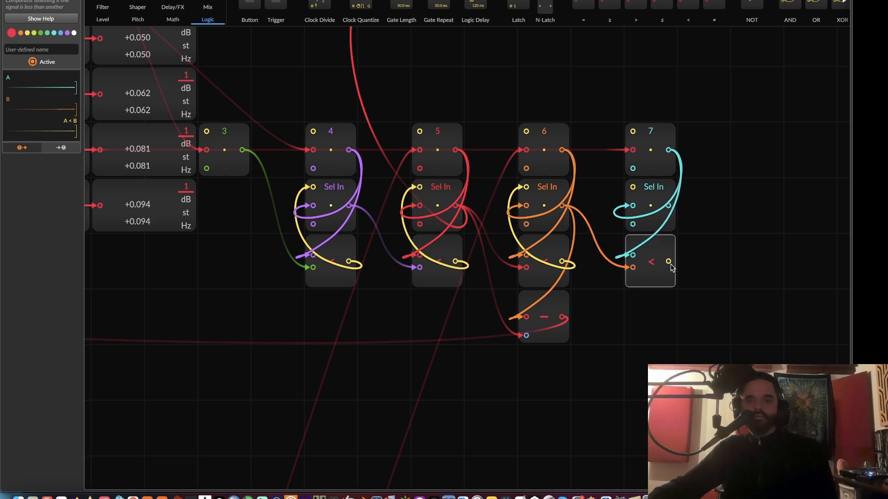
{"action": "left_click_drag", "start_coordinate": [669, 262], "coordinate": [634, 187]}
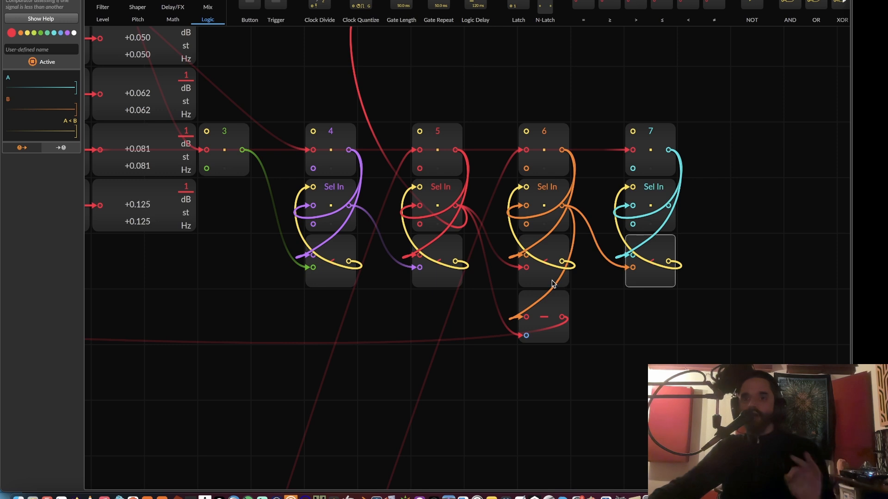
Set the third slice's coarse value in the upper slice bank to 4.00 %.
{"action": "left_click_drag", "start_coordinate": [375, 282], "coordinate": [433, 283]}
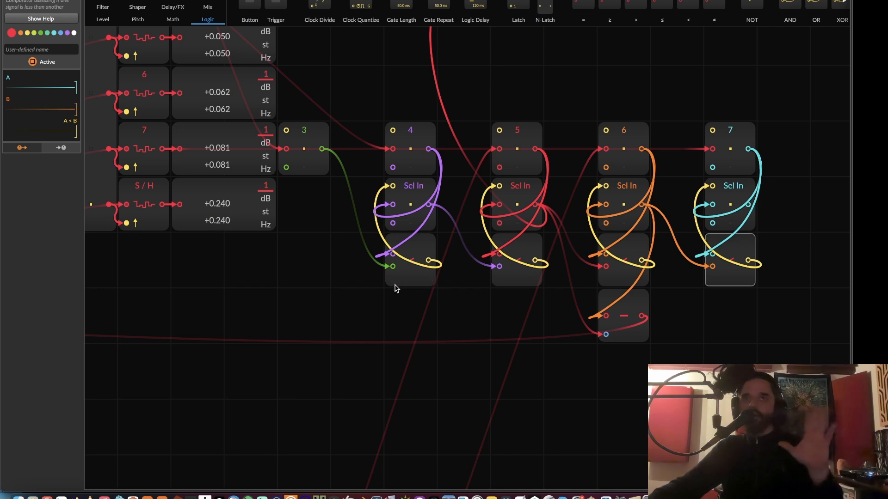
{"action": "left_click_drag", "start_coordinate": [396, 284], "coordinate": [462, 308]}
{"action": "scroll", "coordinate": [461, 310], "scroll_direction": "down", "scroll_amount": 3}
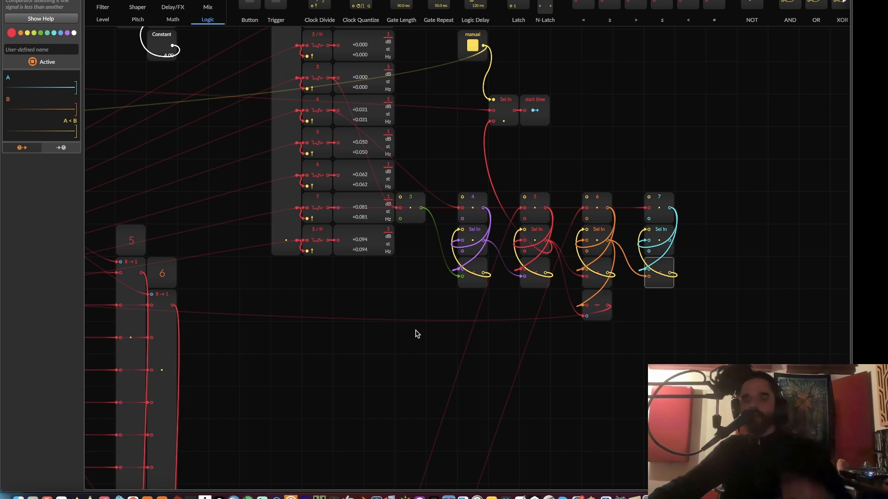
{"action": "left_click_drag", "start_coordinate": [345, 296], "coordinate": [529, 315]}
{"action": "left_click_drag", "start_coordinate": [95, 373], "coordinate": [638, 222]}
{"action": "left_click_drag", "start_coordinate": [268, 317], "coordinate": [593, 238]}
{"action": "left_click_drag", "start_coordinate": [472, 255], "coordinate": [555, 202]}
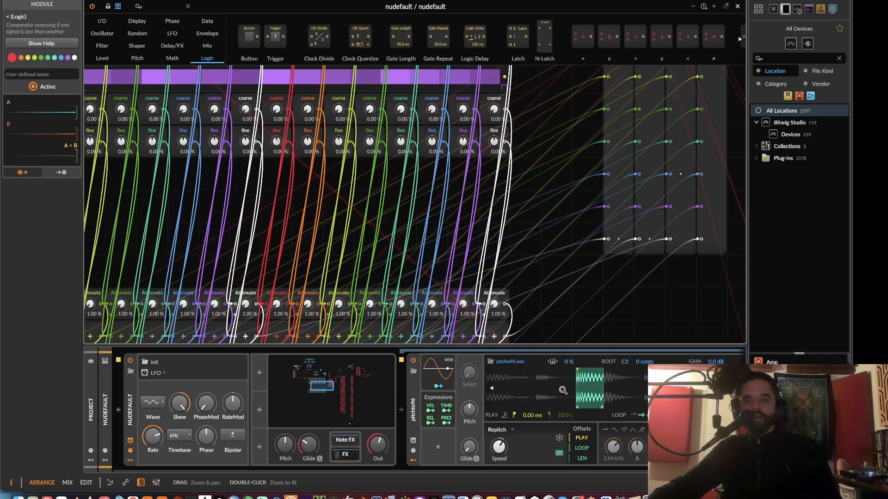
{"action": "left_click_drag", "start_coordinate": [389, 202], "coordinate": [675, 343]}
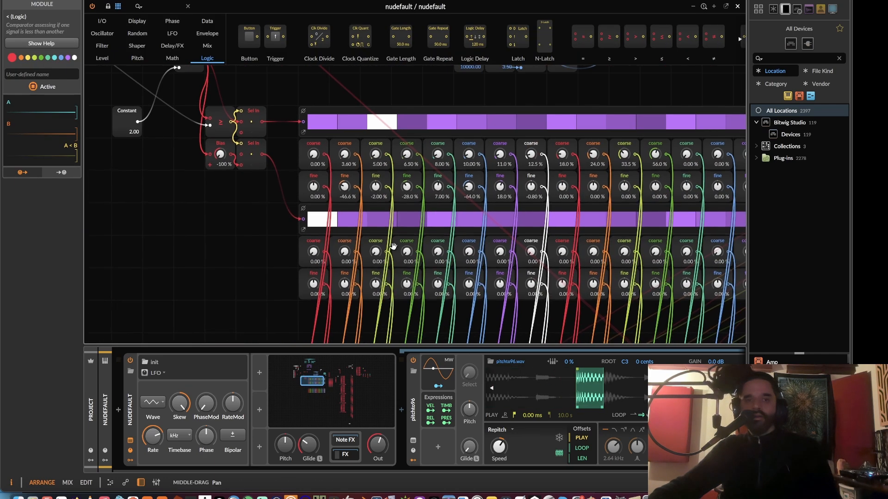
{"action": "double_click", "coordinate": [375, 155]}
{"action": "left_click_drag", "start_coordinate": [375, 154], "coordinate": [375, 151]}
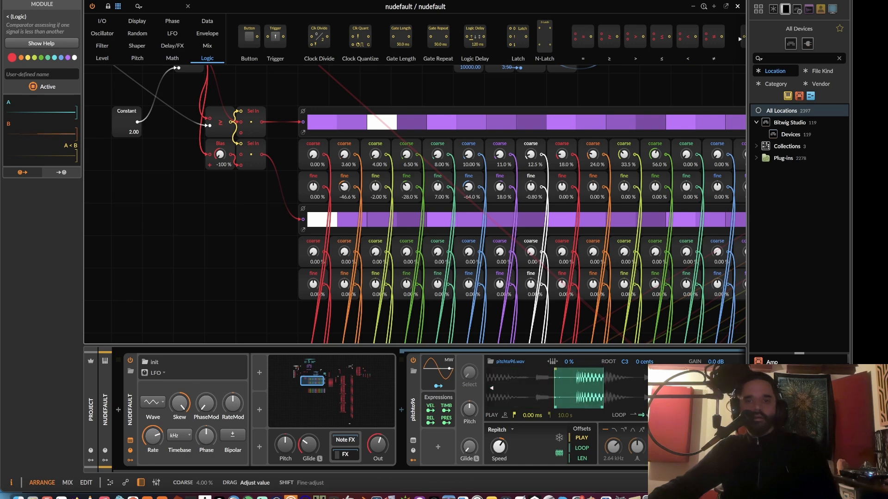
Connect the second signal input of the Select Ins in columns 5, 6 and 7 to the preceding column's Select In output.
{"action": "left_click_drag", "start_coordinate": [667, 252], "coordinate": [502, 182]}
{"action": "left_click_drag", "start_coordinate": [620, 261], "coordinate": [92, 221]}
{"action": "left_click_drag", "start_coordinate": [694, 153], "coordinate": [143, 364]}
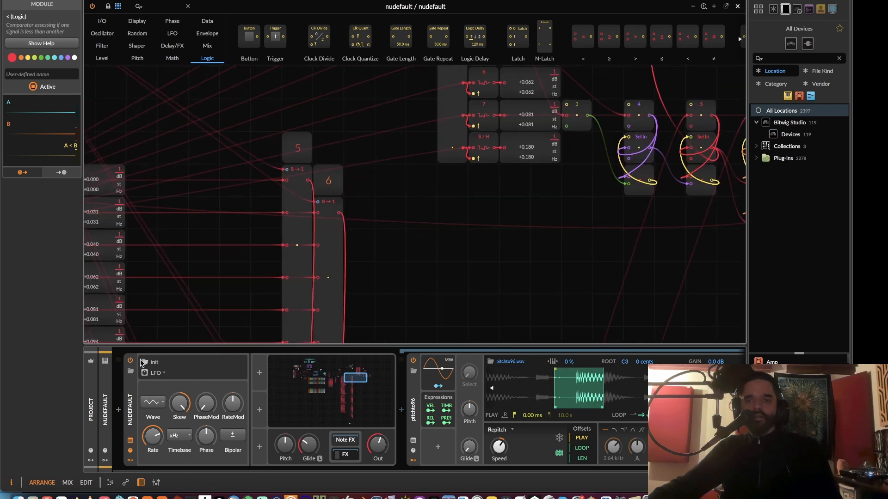
{"action": "left_click_drag", "start_coordinate": [521, 246], "coordinate": [400, 325]}
{"action": "left_click_drag", "start_coordinate": [543, 263], "coordinate": [406, 303]}
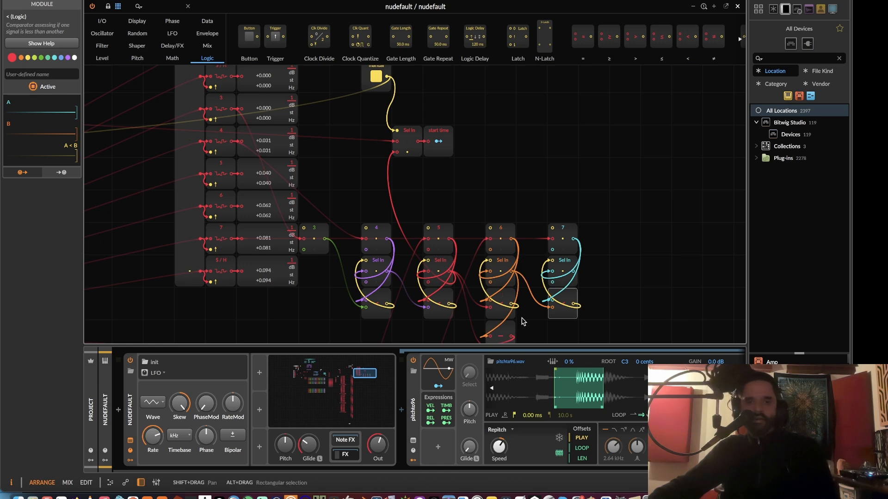
{"action": "scroll", "coordinate": [522, 318], "scroll_direction": "up", "scroll_amount": 3}
{"action": "left_click_drag", "start_coordinate": [522, 319], "coordinate": [504, 240]}
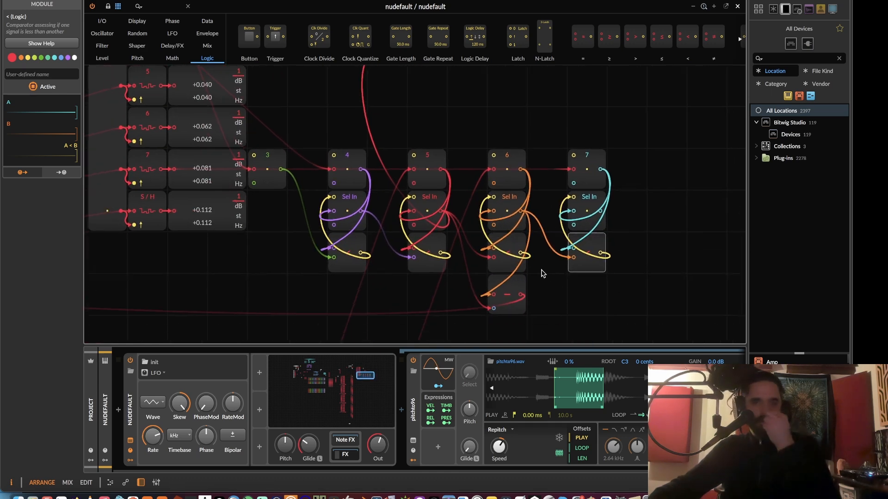
{"action": "scroll", "coordinate": [534, 270], "scroll_direction": "up", "scroll_amount": 2}
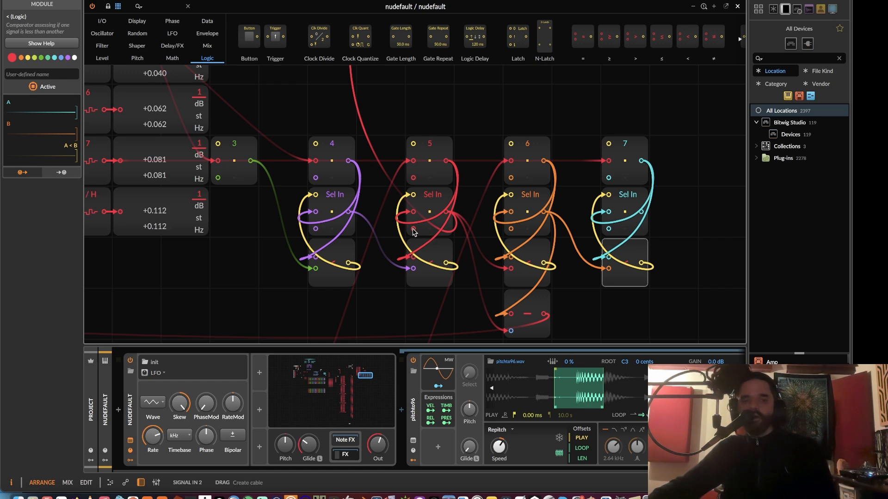
{"action": "left_click_drag", "start_coordinate": [413, 229], "coordinate": [350, 211]}
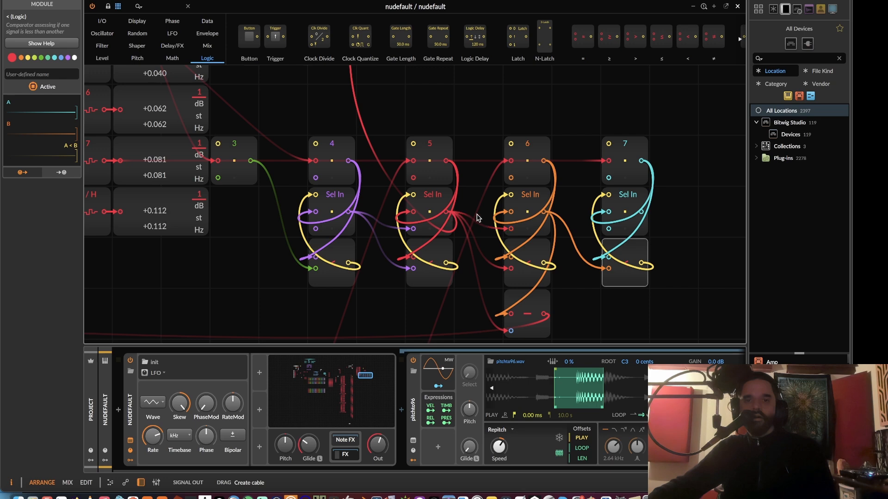
{"action": "left_click_drag", "start_coordinate": [608, 229], "coordinate": [545, 211]}
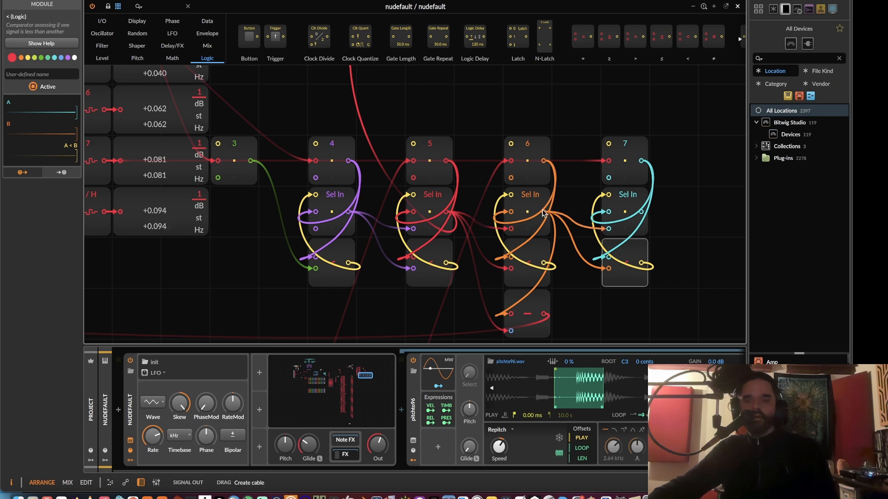
Test the slice order by setting the third slice's coarse to 0.00 % and 4.50 %, and the fifth's to 2.50 % and 8.00 %.
{"action": "left_click_drag", "start_coordinate": [326, 229], "coordinate": [560, 243]}
{"action": "left_click_drag", "start_coordinate": [187, 227], "coordinate": [560, 236]}
{"action": "left_click_drag", "start_coordinate": [255, 242], "coordinate": [596, 249]}
{"action": "left_click_drag", "start_coordinate": [229, 230], "coordinate": [735, 250]}
{"action": "left_click_drag", "start_coordinate": [93, 231], "coordinate": [684, 240]}
{"action": "left_click_drag", "start_coordinate": [297, 226], "coordinate": [678, 197]}
{"action": "left_click_drag", "start_coordinate": [116, 227], "coordinate": [476, 232]}
{"action": "left_click_drag", "start_coordinate": [510, 326], "coordinate": [155, 168]}
{"action": "left_click_drag", "start_coordinate": [417, 240], "coordinate": [297, 161]}
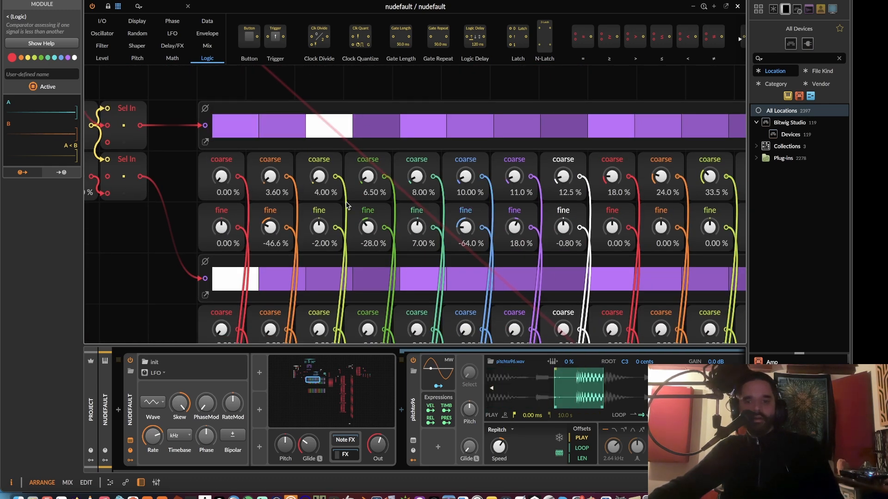
{"action": "double_click", "coordinate": [319, 176]}
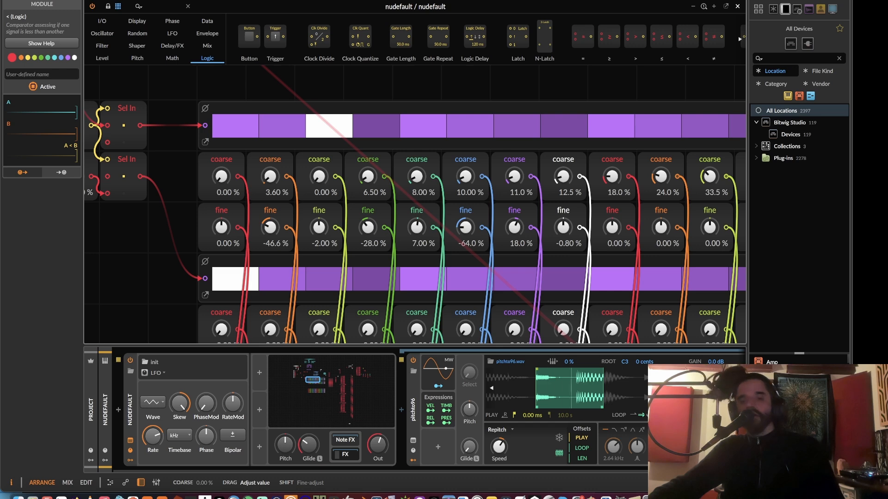
{"action": "left_click_drag", "start_coordinate": [319, 176], "coordinate": [319, 180]}
{"action": "double_click", "coordinate": [319, 176]}
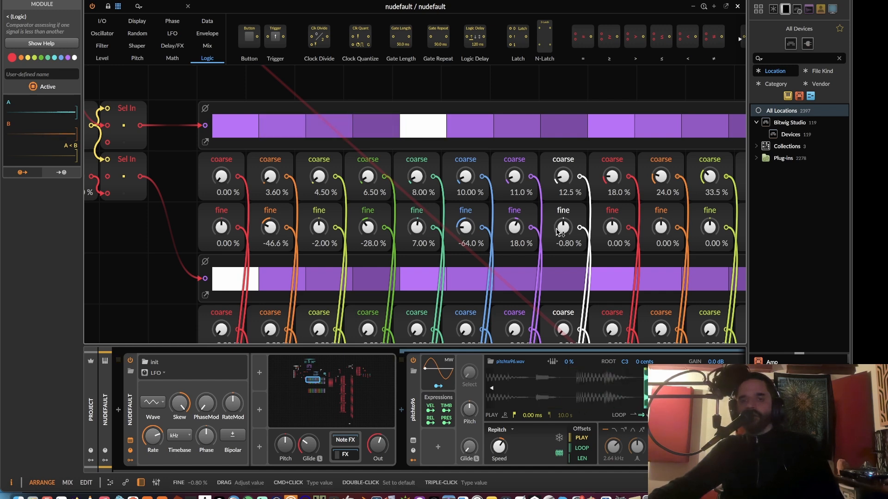
{"action": "double_click", "coordinate": [417, 176]}
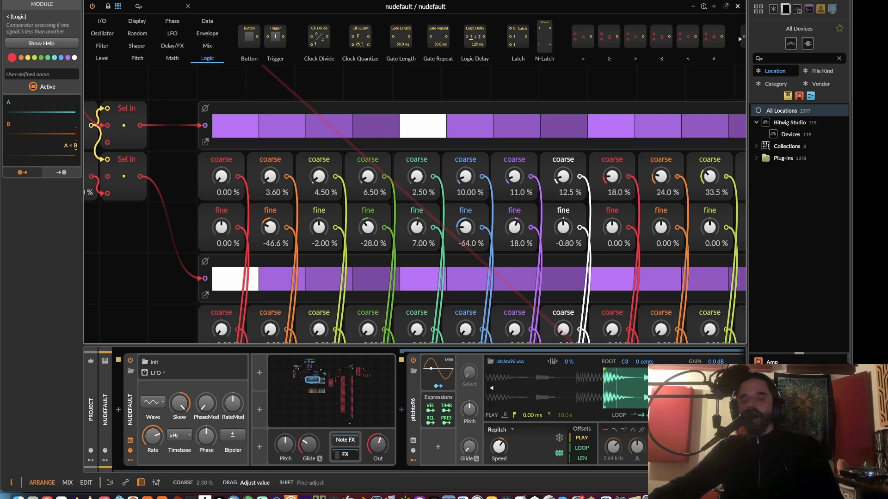
{"action": "left_click_drag", "start_coordinate": [417, 176], "coordinate": [423, 174]}
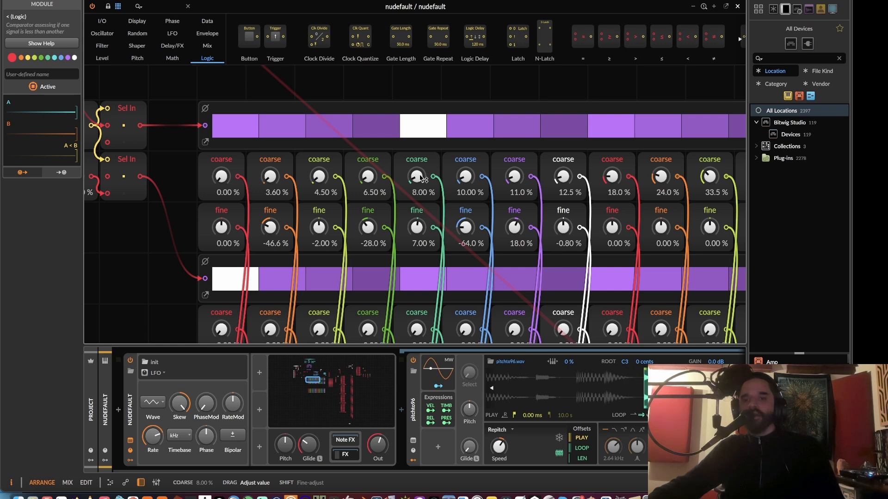
Set the second slice's coarse value to 2.60 % and its fine value to -73.6 % in the upper slice bank.
{"action": "left_click_drag", "start_coordinate": [534, 396], "coordinate": [534, 423]}
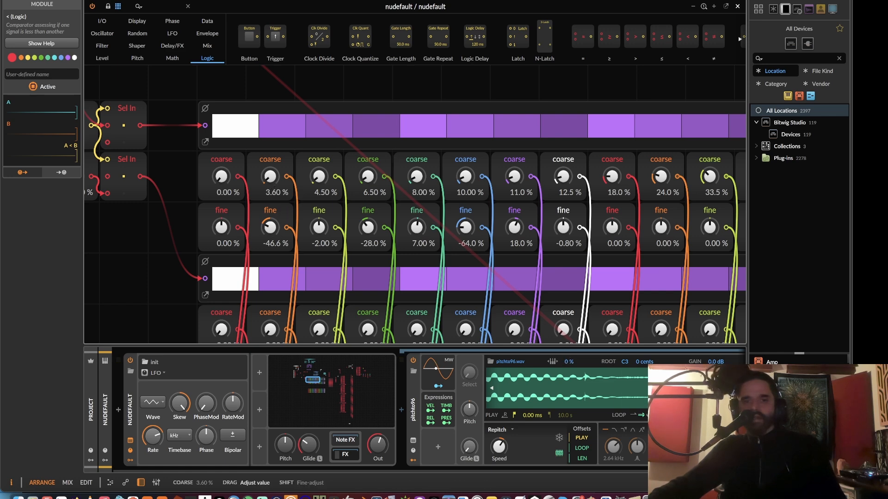
{"action": "left_click_drag", "start_coordinate": [270, 176], "coordinate": [270, 179]}
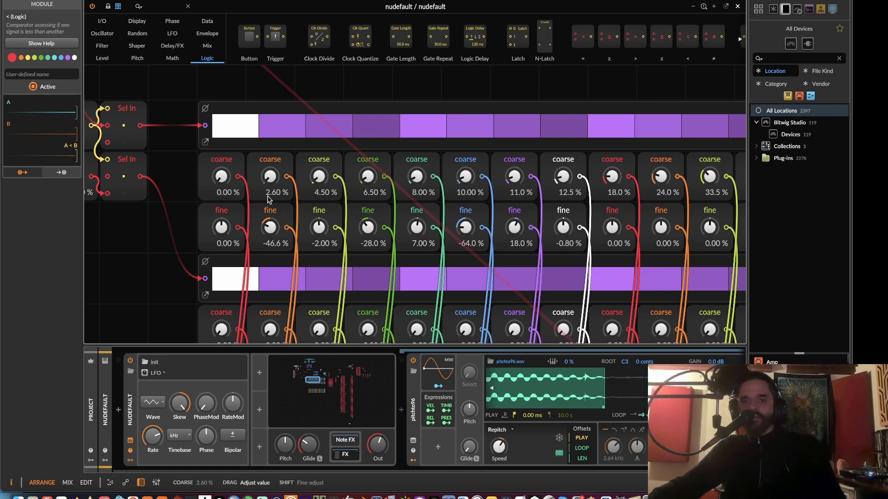
{"action": "left_click_drag", "start_coordinate": [270, 227], "coordinate": [270, 235]}
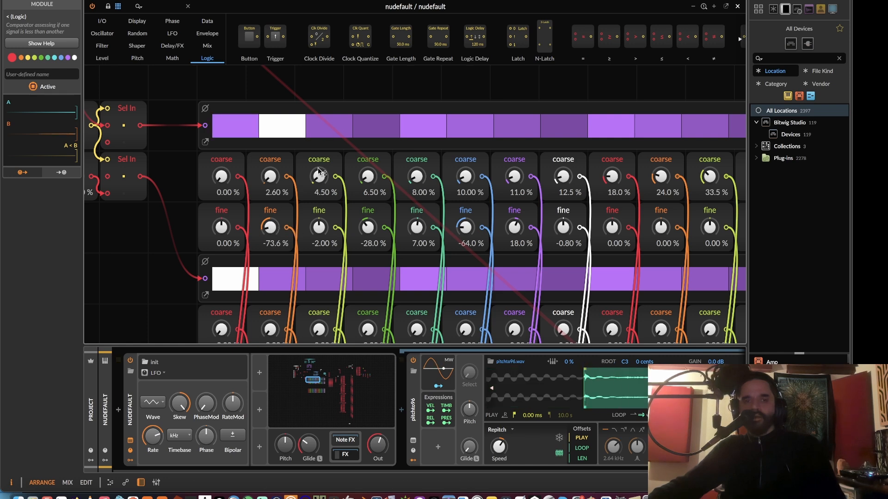
Set the third slice to 3.00 % coarse and 14.0 % fine, and the fourth slice to 5.50 % coarse and -52.0 % fine.
{"action": "left_click_drag", "start_coordinate": [319, 171], "coordinate": [319, 176]}
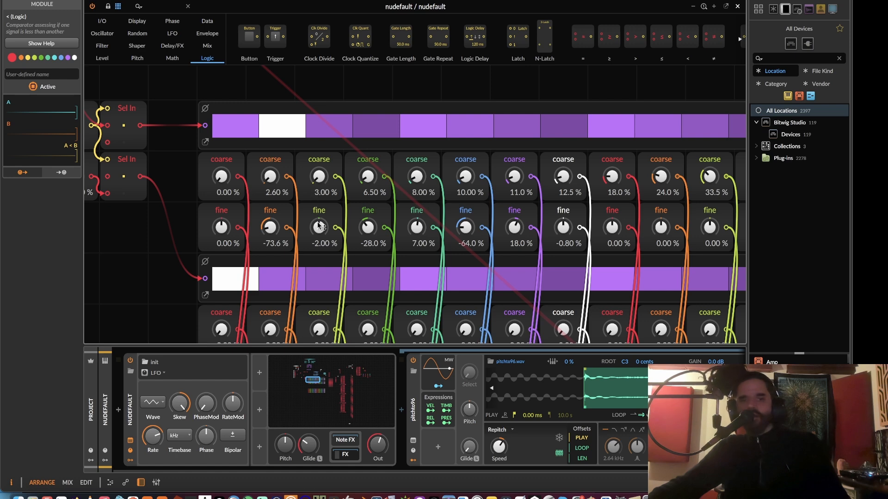
{"action": "left_click_drag", "start_coordinate": [319, 226], "coordinate": [319, 224]}
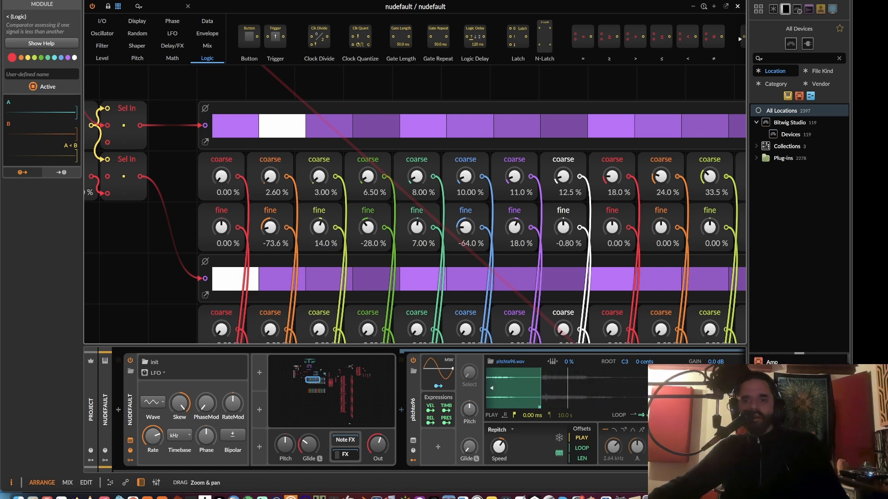
{"action": "left_click", "coordinate": [374, 193]}
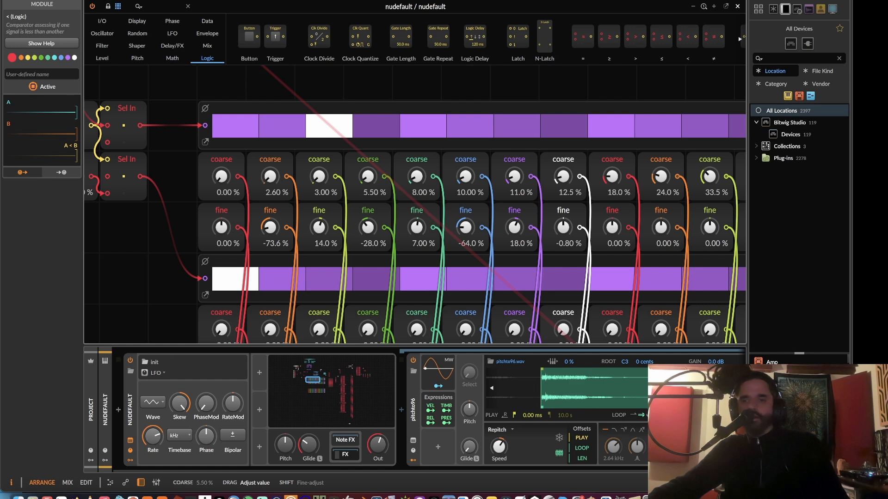
{"action": "left_click_drag", "start_coordinate": [368, 227], "coordinate": [367, 234]}
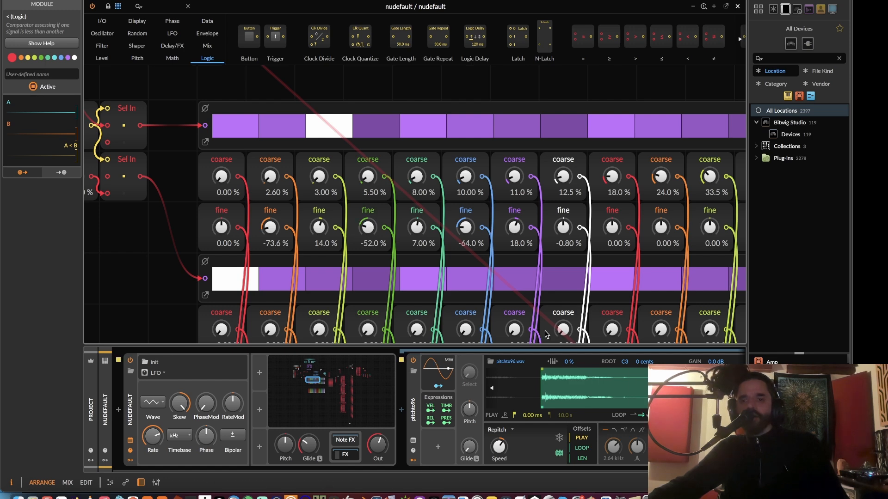
Set the fifth slice's coarse value to 6.00 % and its fine value to 25.0 %, aligning it to the waveform.
{"action": "mouse_move", "coordinate": [610, 383]}
{"action": "left_mouse_down"}
{"action": "mouse_move", "coordinate": [610, 365]}
{"action": "mouse_move", "coordinate": [610, 383]}
{"action": "left_mouse_up"}
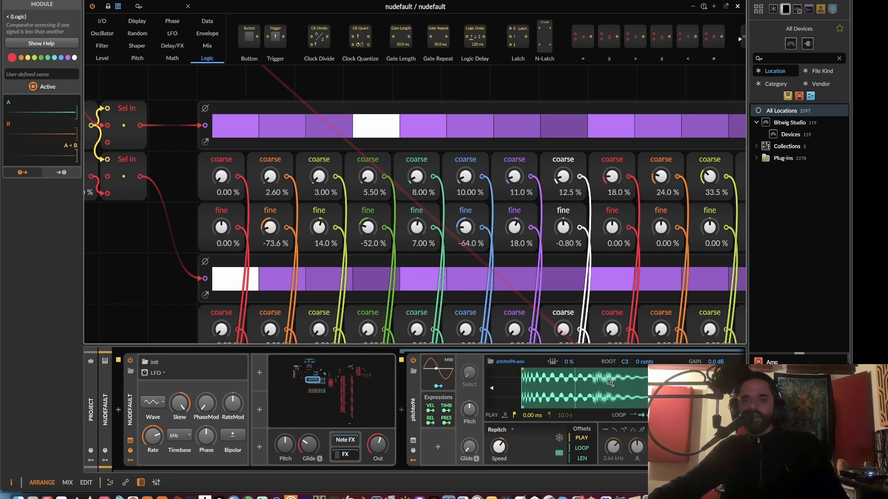
{"action": "left_click_drag", "start_coordinate": [420, 181], "coordinate": [420, 185]}
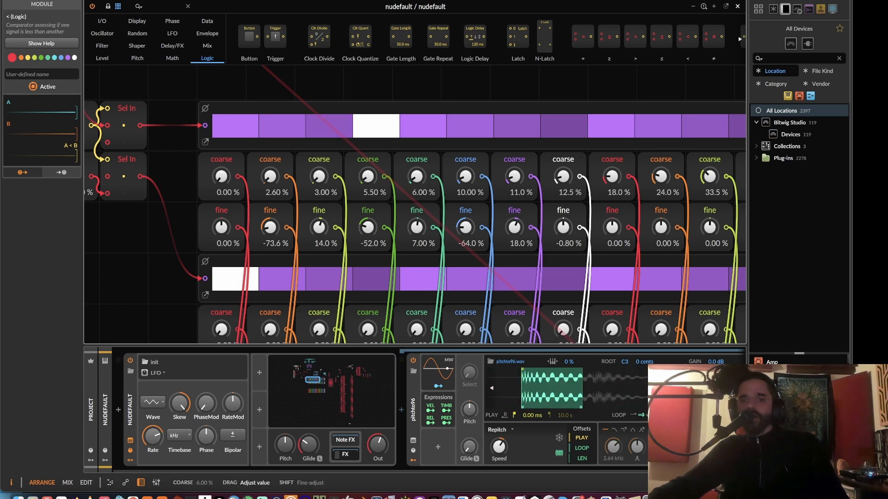
{"action": "left_click_drag", "start_coordinate": [610, 401], "coordinate": [610, 378]}
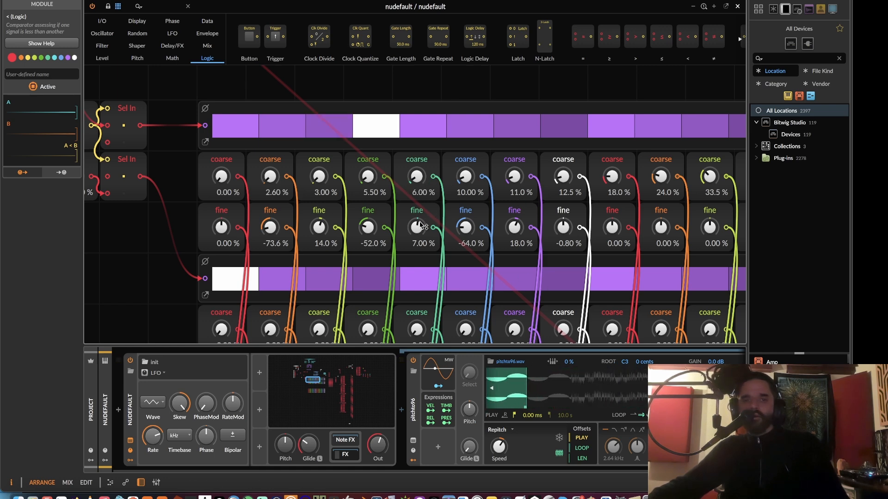
{"action": "left_click_drag", "start_coordinate": [421, 225], "coordinate": [417, 223]}
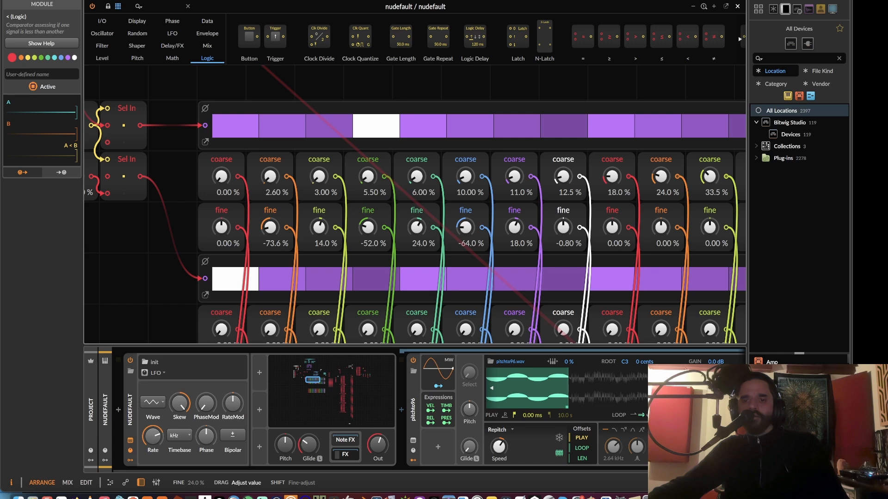
Set the sixth slice's coarse value to 8.50 % and its fine value to -43.0 %, aligning it to the waveform.
{"action": "left_click_drag", "start_coordinate": [608, 389], "coordinate": [618, 389]}
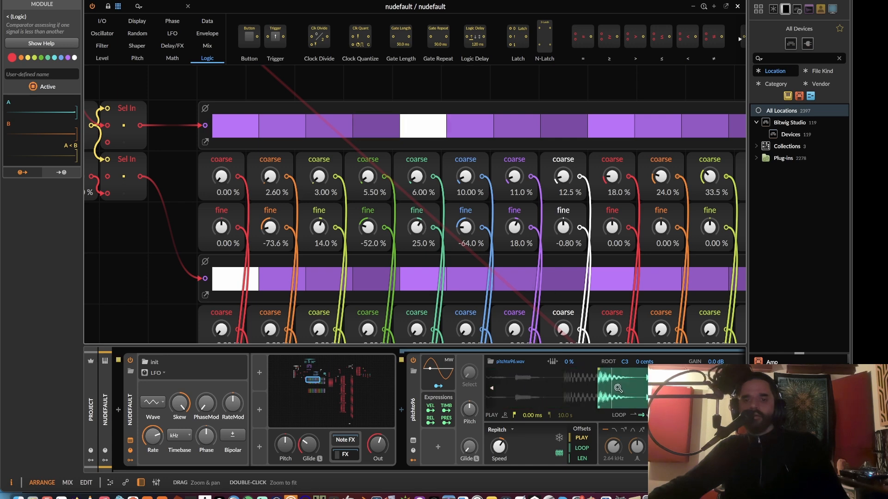
{"action": "left_click_drag", "start_coordinate": [465, 177], "coordinate": [465, 178]}
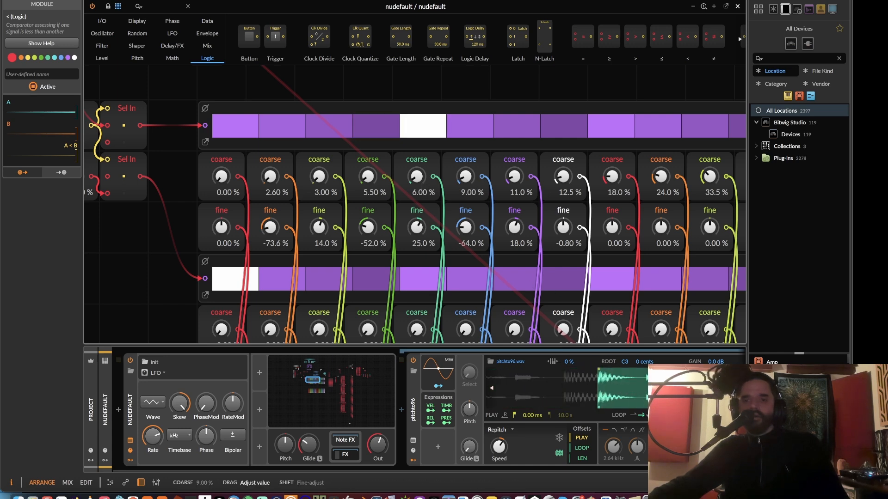
{"action": "left_click_drag", "start_coordinate": [613, 388], "coordinate": [603, 400]}
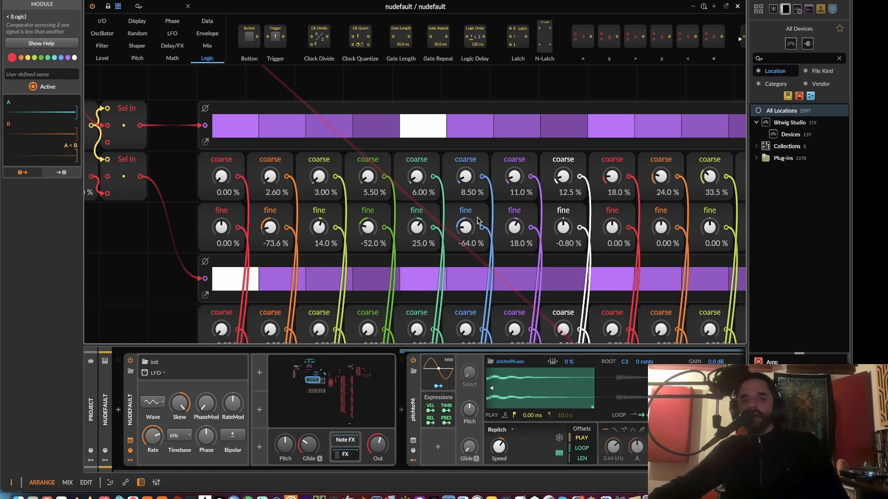
{"action": "left_click_drag", "start_coordinate": [466, 227], "coordinate": [466, 225]}
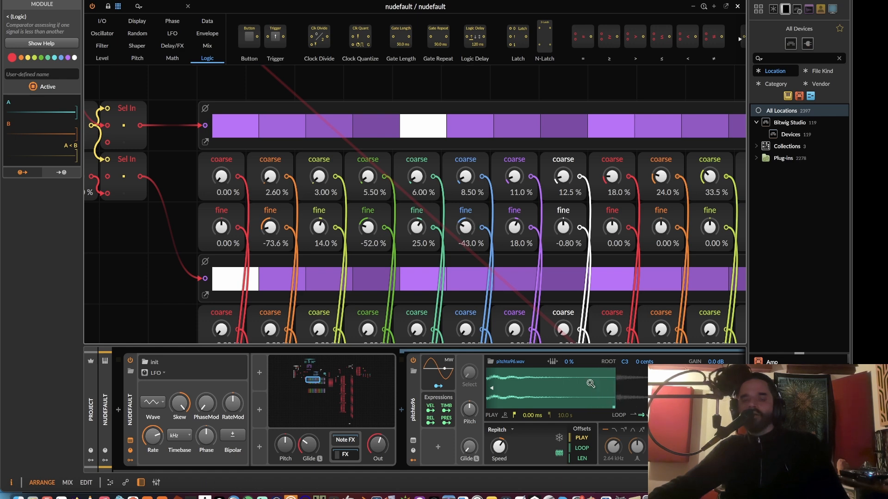
Set the seventh slice's coarse value to 9.50 % and its fine value to -13.0 %, aligning it to the waveform.
{"action": "left_click_drag", "start_coordinate": [600, 393], "coordinate": [603, 383]}
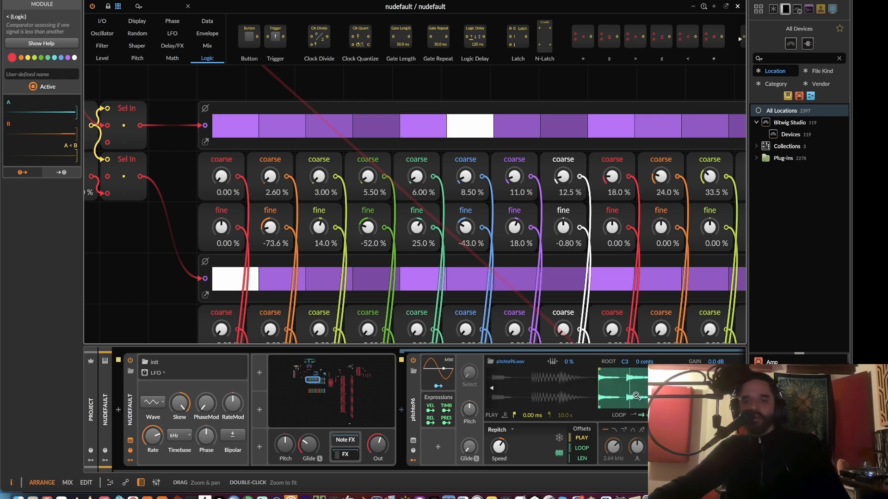
{"action": "left_click_drag", "start_coordinate": [636, 397], "coordinate": [637, 409]}
{"action": "left_click_drag", "start_coordinate": [525, 200], "coordinate": [515, 250]}
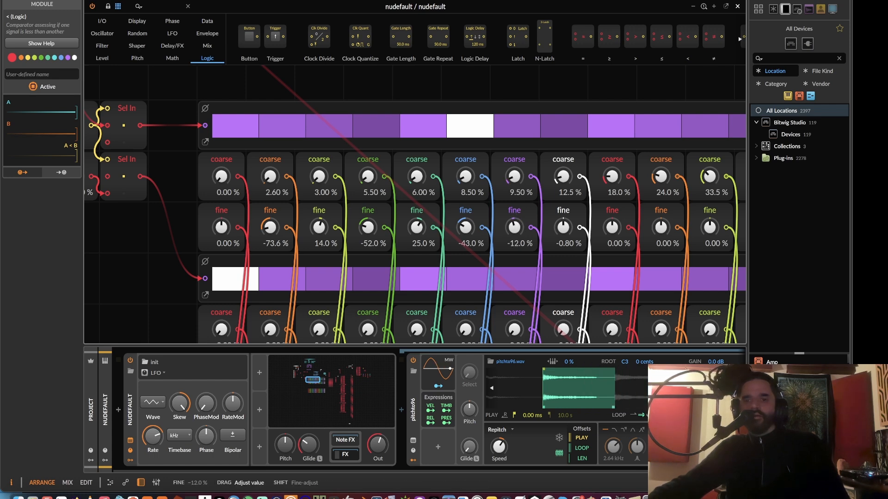
{"action": "mouse_move", "coordinate": [624, 380]}
{"action": "left_mouse_down"}
{"action": "mouse_move", "coordinate": [624, 396]}
{"action": "mouse_move", "coordinate": [625, 387]}
{"action": "left_mouse_up"}
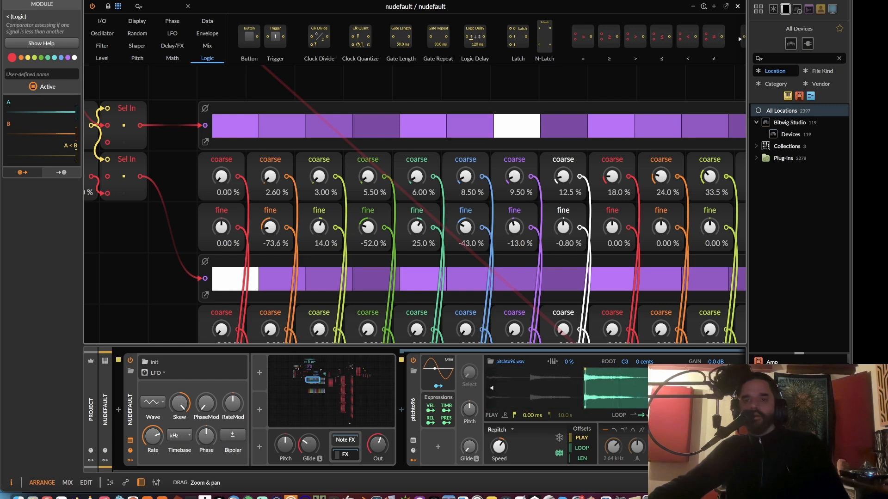
Set the eighth slice to 11.5 % coarse and -30.8 % fine, and the ninth slice to 12.5 % coarse and -0.30 % fine.
{"action": "left_click_drag", "start_coordinate": [563, 176], "coordinate": [563, 179]}
{"action": "left_click_drag", "start_coordinate": [567, 225], "coordinate": [567, 225]}
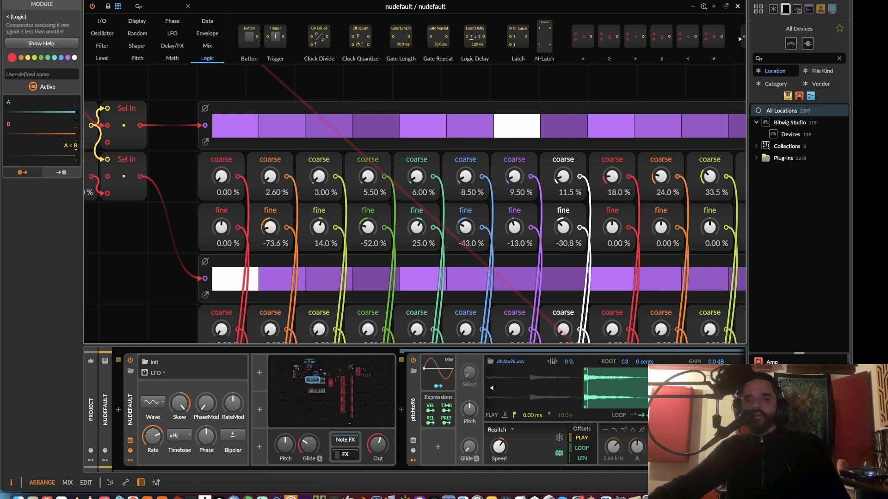
{"action": "left_click_drag", "start_coordinate": [612, 176], "coordinate": [612, 180]}
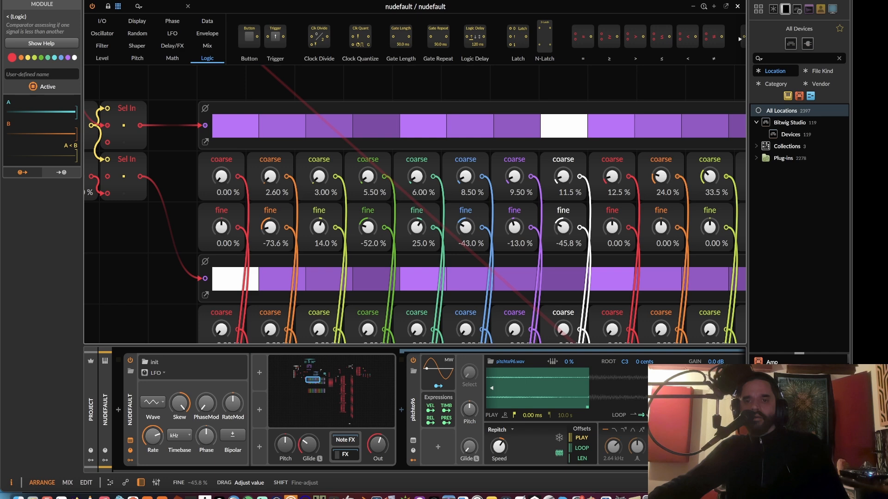
{"action": "key", "text": "super+z"}
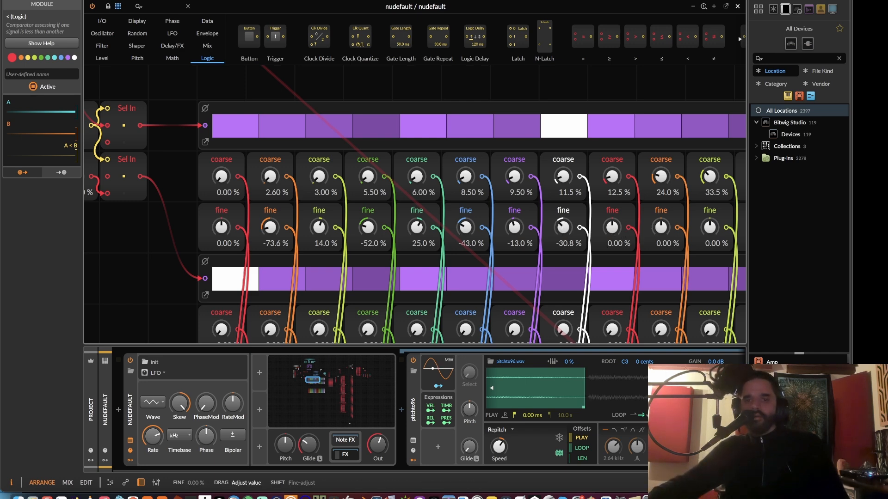
{"action": "left_click_drag", "start_coordinate": [611, 227], "coordinate": [611, 228]}
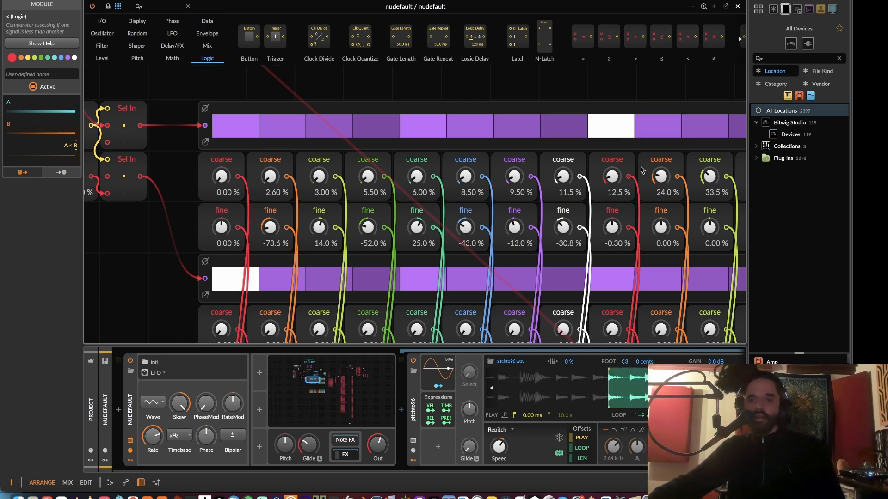
Set the tenth slice's coarse value to 14.5 % and its fine value to -17.0 %, and close the grid editor.
{"action": "left_click_drag", "start_coordinate": [641, 166], "coordinate": [640, 170]}
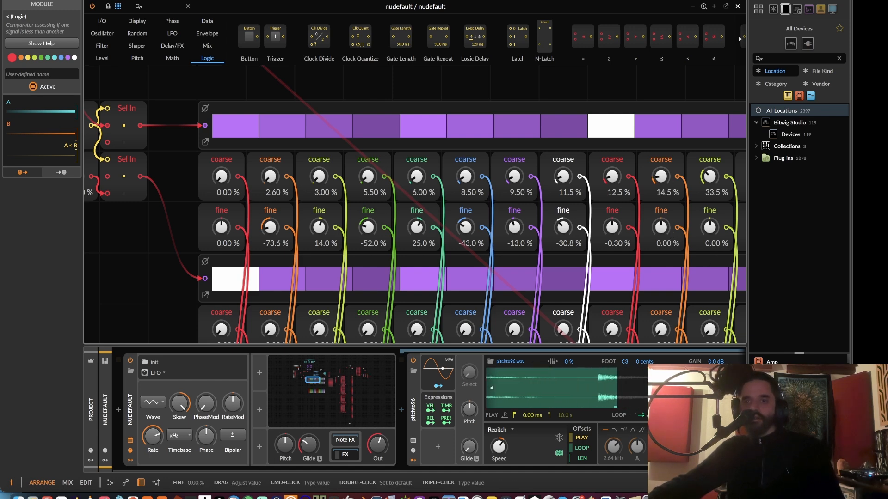
{"action": "left_click_drag", "start_coordinate": [662, 214], "coordinate": [662, 217]}
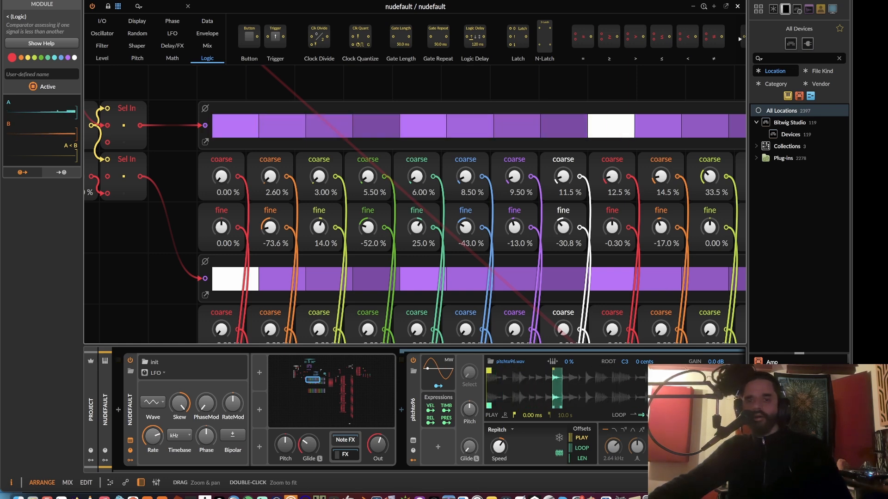
{"action": "left_click", "coordinate": [738, 6]}
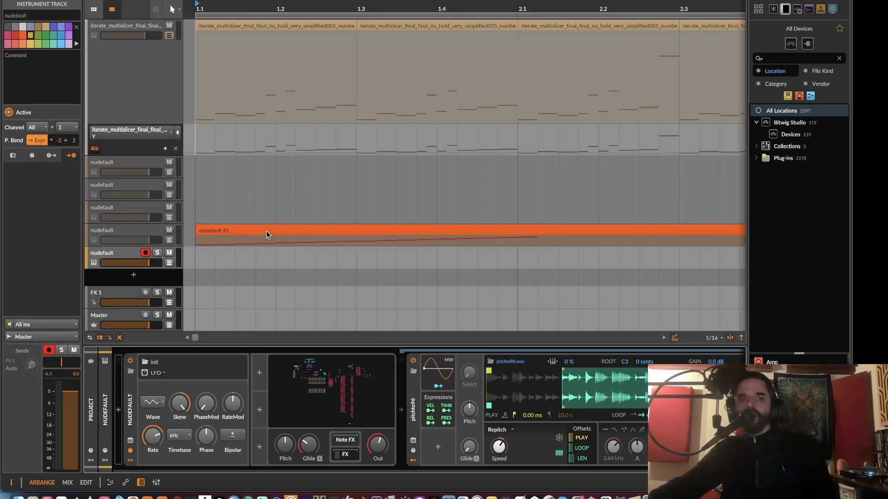
Copy the first bar of the nudefault #1 clip onto the armed nudefault track at 1.1 and play it back.
{"action": "scroll", "coordinate": [267, 236], "scroll_direction": "down", "scroll_amount": 5}
{"action": "left_click", "coordinate": [294, 240]}
{"action": "left_click", "coordinate": [283, 231]}
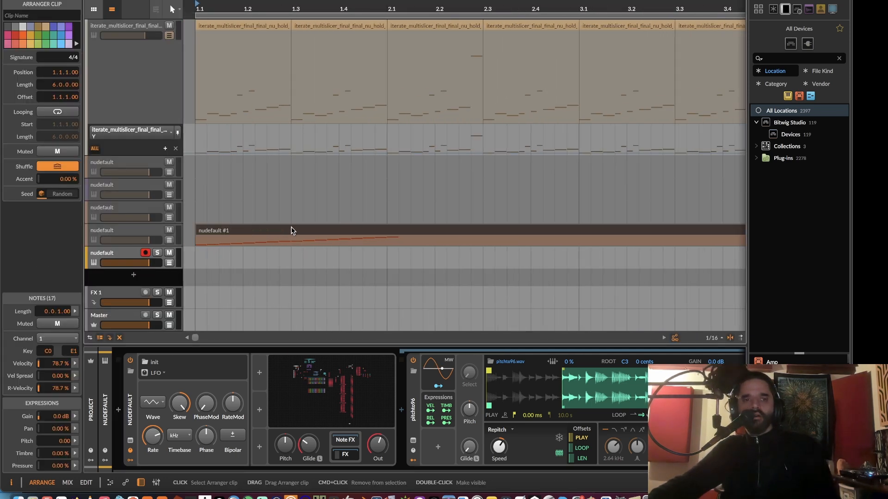
{"action": "left_click_drag", "start_coordinate": [388, 240], "coordinate": [213, 258]}
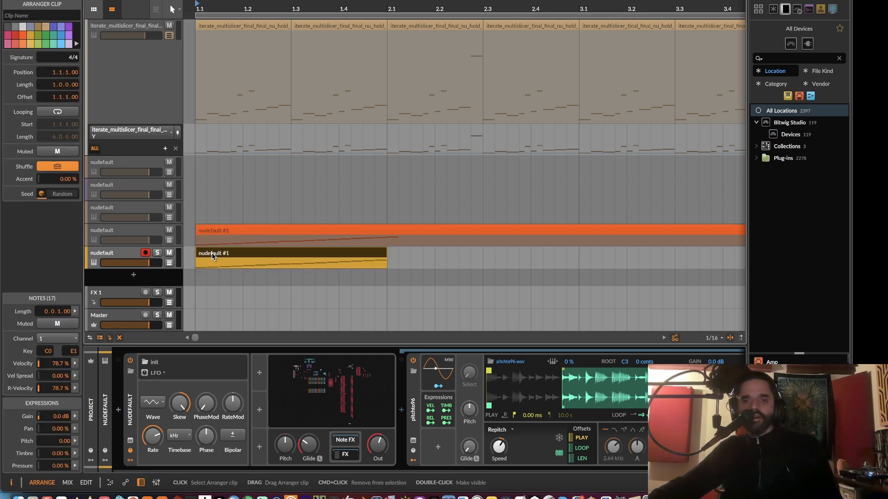
{"action": "key", "text": "space"}
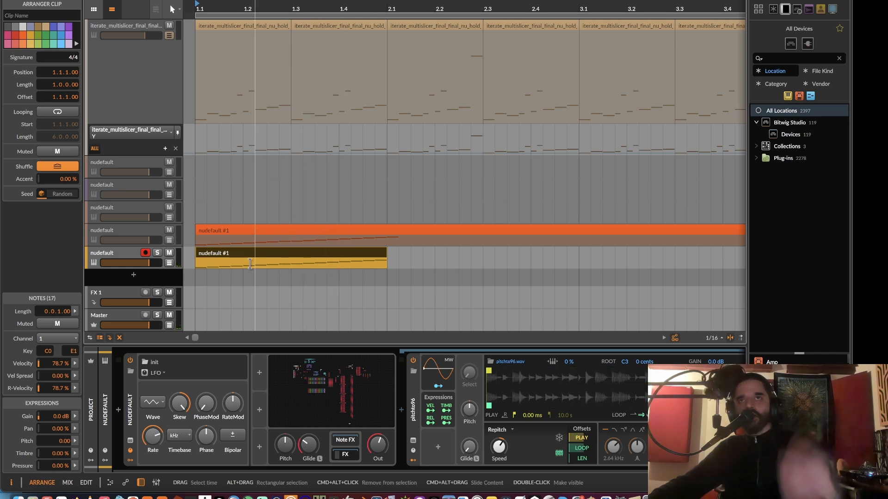
{"action": "scroll", "coordinate": [248, 259], "scroll_direction": "up", "scroll_amount": 4}
{"action": "key", "text": "space"}
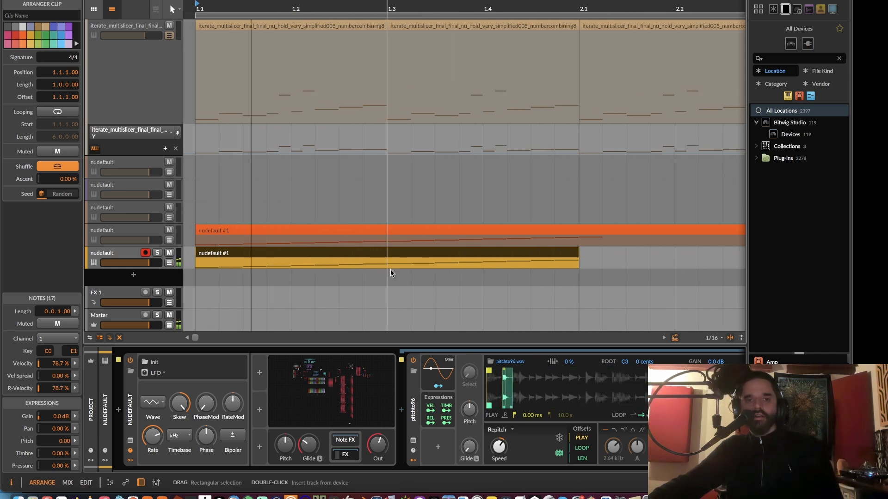
Duplicate the copied clip's first two beats, 1.1 to 1.3, nine times to fill the track through bar 5.
{"action": "left_click_drag", "start_coordinate": [390, 273], "coordinate": [180, 258]}
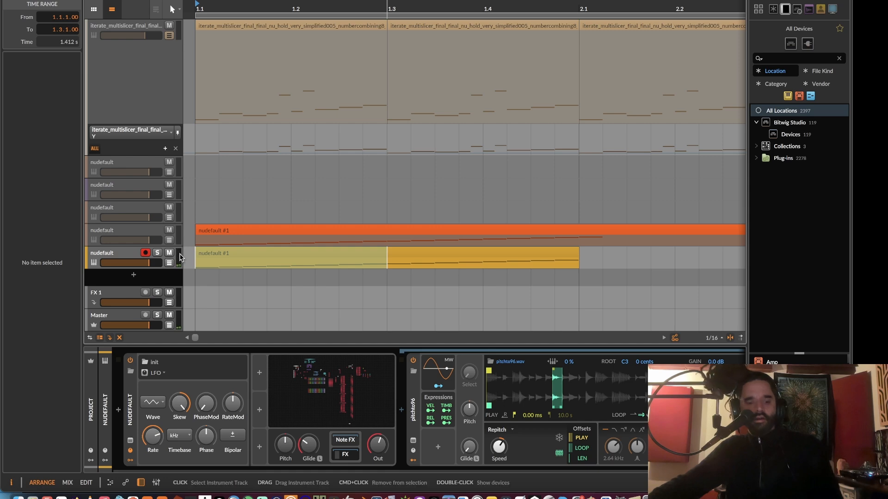
{"action": "key", "text": "super+d"}
{"action": "key", "text": "super+d"}
{"action": "key", "text": "super+d"}
{"action": "key", "text": "super+d"}
{"action": "key", "text": "super+d"}
{"action": "scroll", "coordinate": [446, 247], "scroll_direction": "down", "scroll_amount": 8}
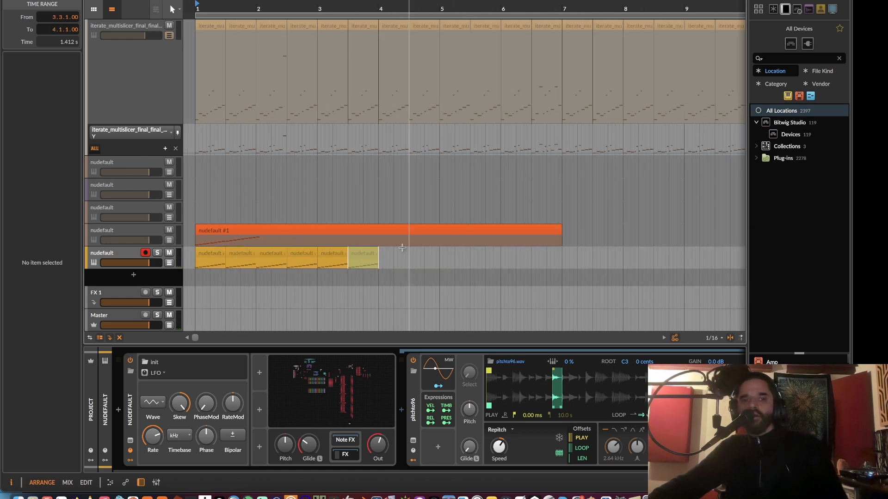
{"action": "key", "text": "super+d"}
{"action": "key", "text": "super+d"}
{"action": "key", "text": "super+d"}
{"action": "key", "text": "super+d"}
Play the duplicated clips from the start of the arrangement and from 2.1.
{"action": "left_click", "coordinate": [227, 251]}
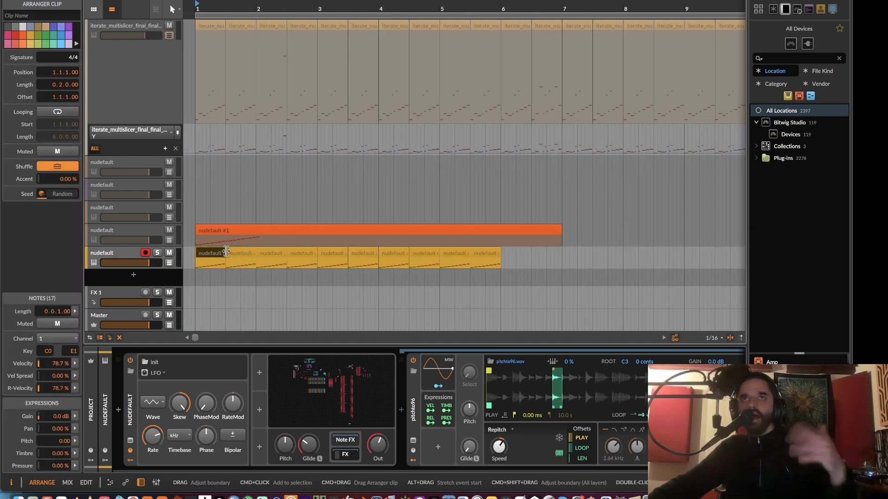
{"action": "key", "text": "space"}
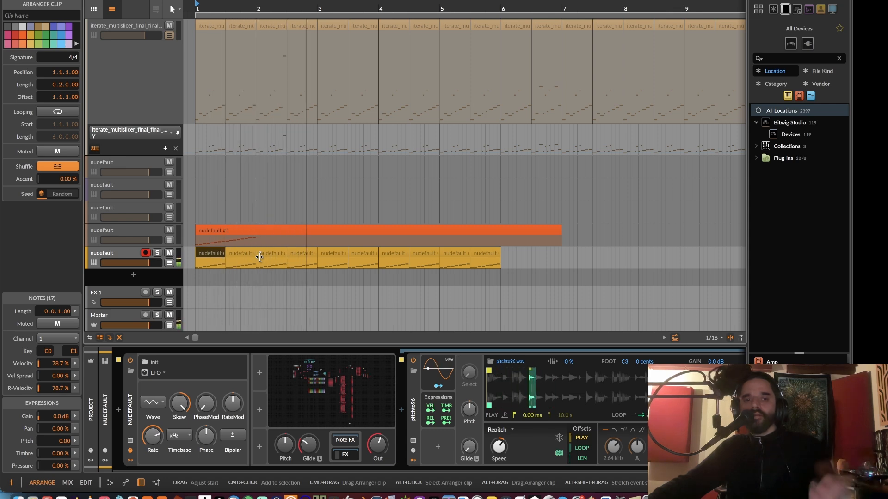
{"action": "scroll", "coordinate": [259, 257], "scroll_direction": "up", "scroll_amount": 5}
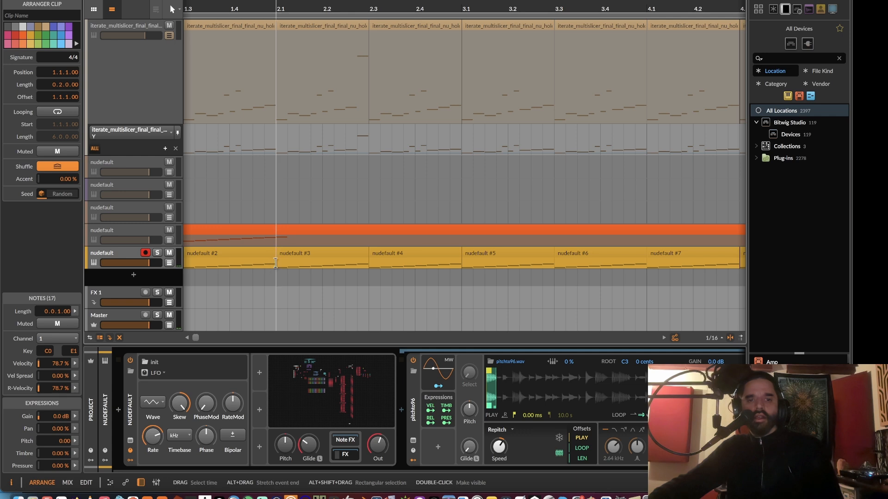
{"action": "left_click", "coordinate": [276, 262]}
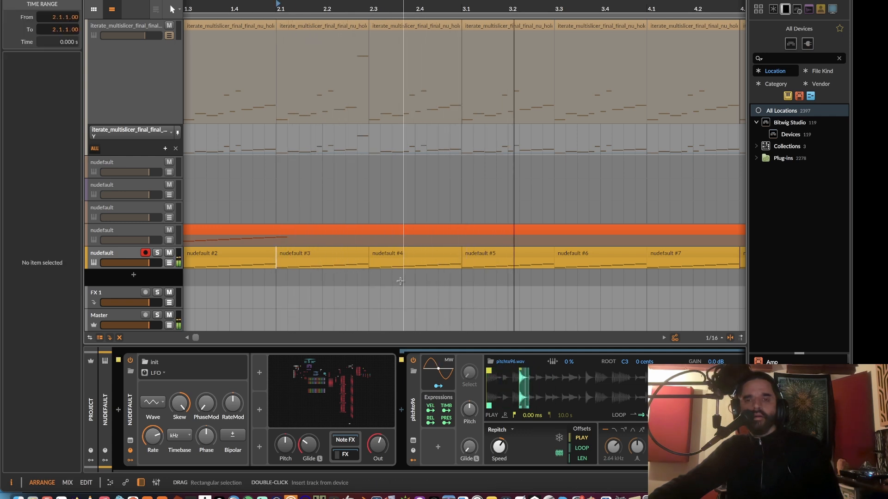
Open the nudefault #6 clip in the note editor and examine its notes and the clip boundary at 3.3.
{"action": "scroll", "coordinate": [501, 256], "scroll_direction": "up", "scroll_amount": 6}
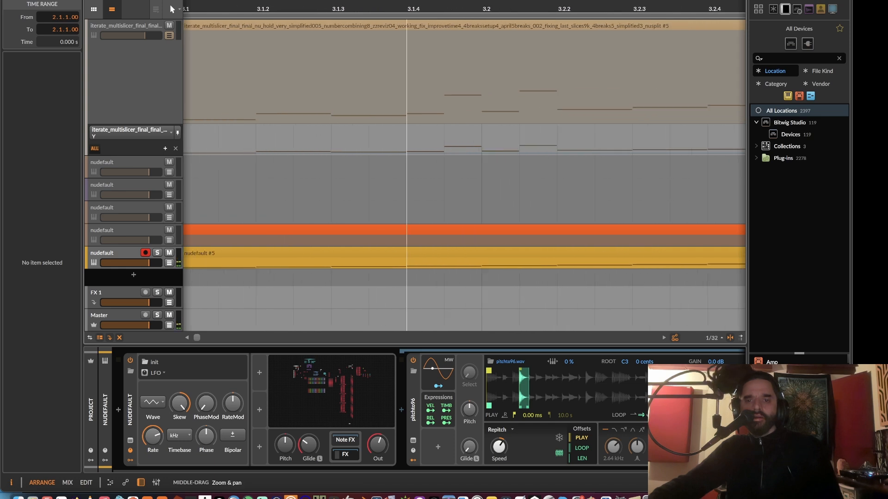
{"action": "scroll", "coordinate": [501, 255], "scroll_direction": "down", "scroll_amount": 2}
{"action": "scroll", "coordinate": [672, 257], "scroll_direction": "up", "scroll_amount": 6}
{"action": "scroll", "coordinate": [601, 258], "scroll_direction": "right", "scroll_amount": 2}
{"action": "double_click", "coordinate": [561, 256]}
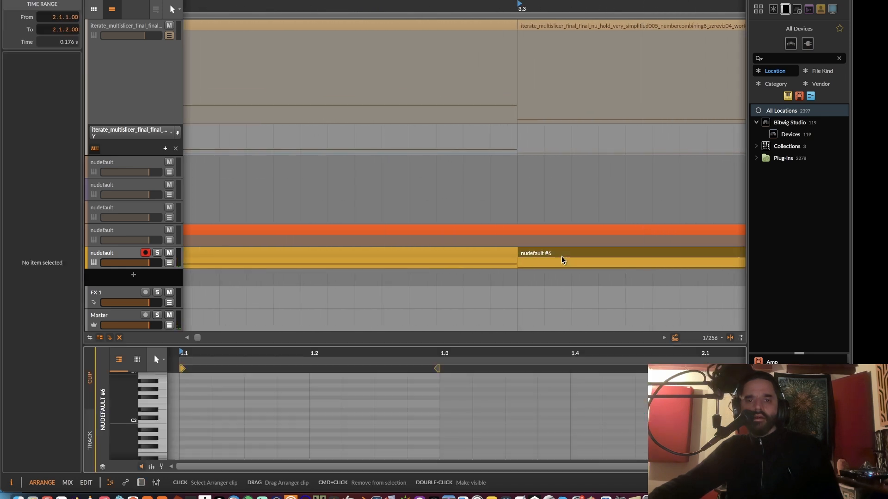
{"action": "scroll", "coordinate": [185, 416], "scroll_direction": "up", "scroll_amount": 8}
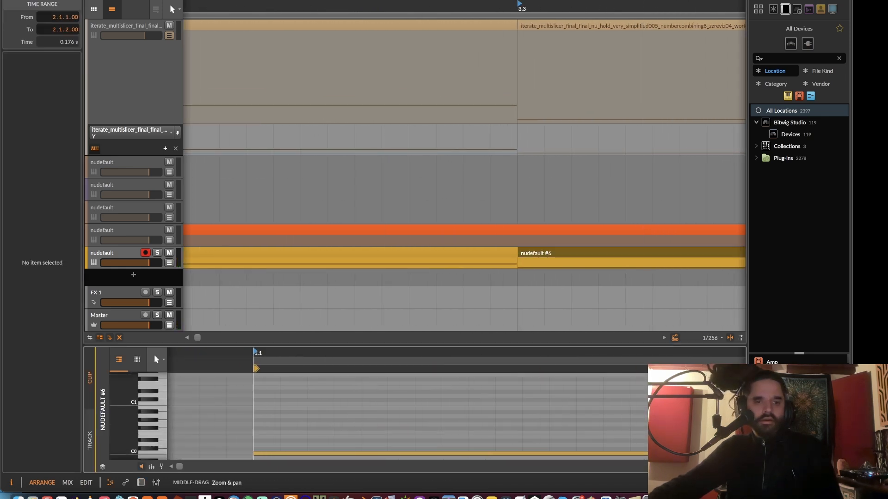
{"action": "scroll", "coordinate": [479, 416], "scroll_direction": "down", "scroll_amount": 1}
{"action": "scroll", "coordinate": [478, 417], "scroll_direction": "down", "scroll_amount": 8}
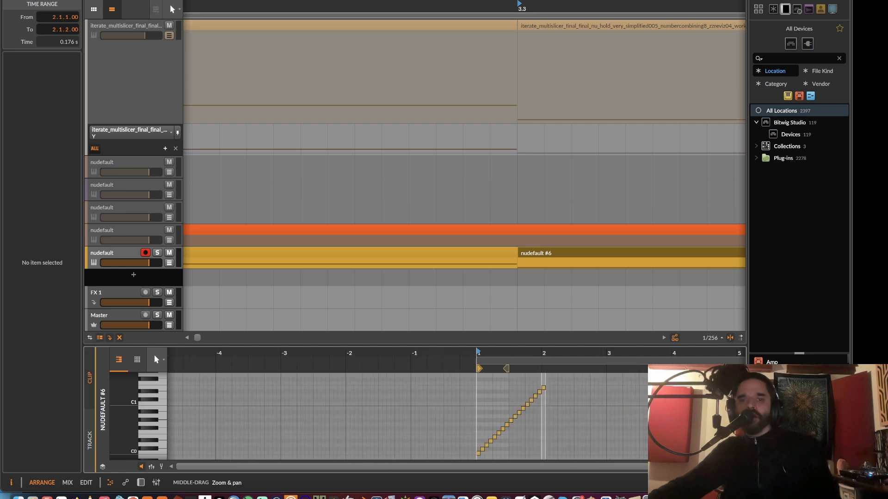
{"action": "scroll", "coordinate": [202, 253], "scroll_direction": "down", "scroll_amount": 4}
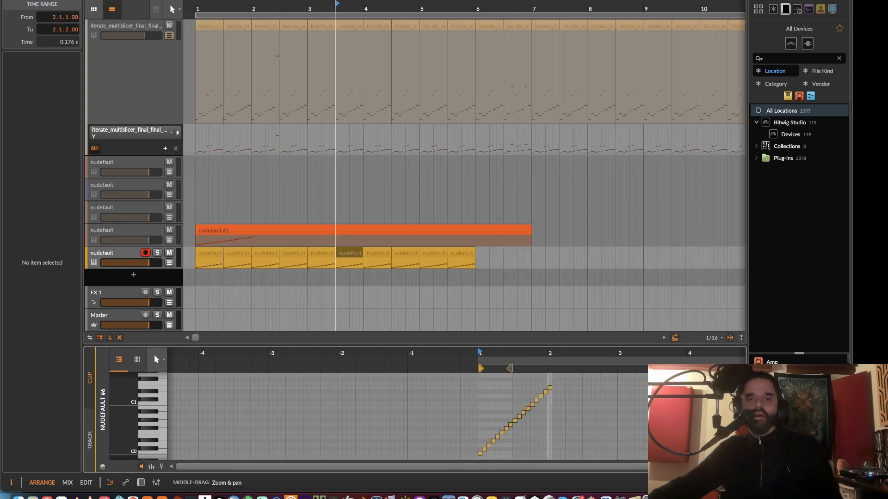
Trim the first clip's content to two beats and duplicate it along the track until the copies reach 8.3.
{"action": "left_click", "coordinate": [202, 253]}
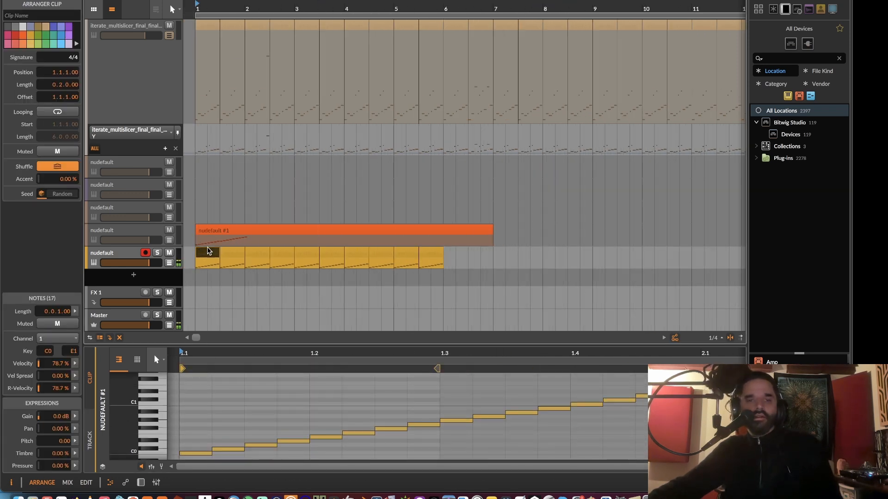
{"action": "mouse_move", "coordinate": [218, 253]}
{"action": "left_mouse_down"}
{"action": "mouse_move", "coordinate": [231, 253]}
{"action": "mouse_move", "coordinate": [220, 254]}
{"action": "left_mouse_up"}
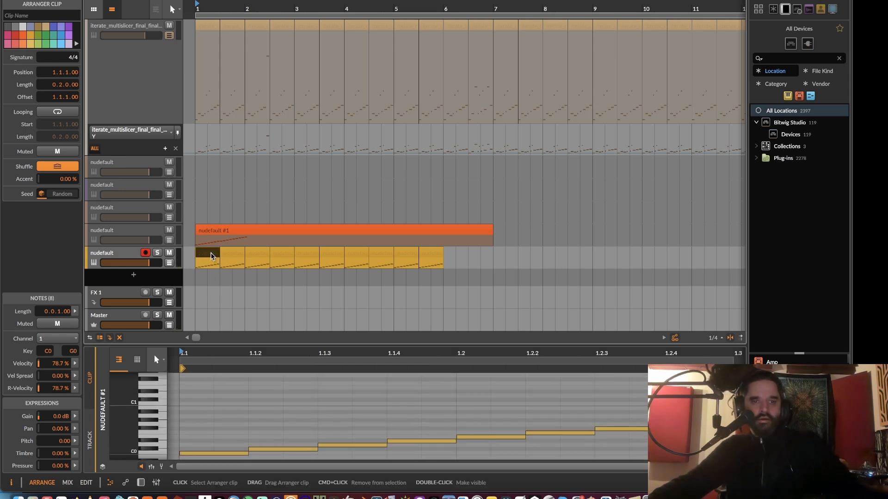
{"action": "key", "text": "Right"}
{"action": "key", "text": "Right"}
{"action": "key", "text": "Right"}
{"action": "key", "text": "Right"}
{"action": "key", "text": "Right"}
{"action": "key", "text": "Right"}
{"action": "key", "text": "Right"}
{"action": "key", "text": "Right"}
{"action": "key", "text": "Right"}
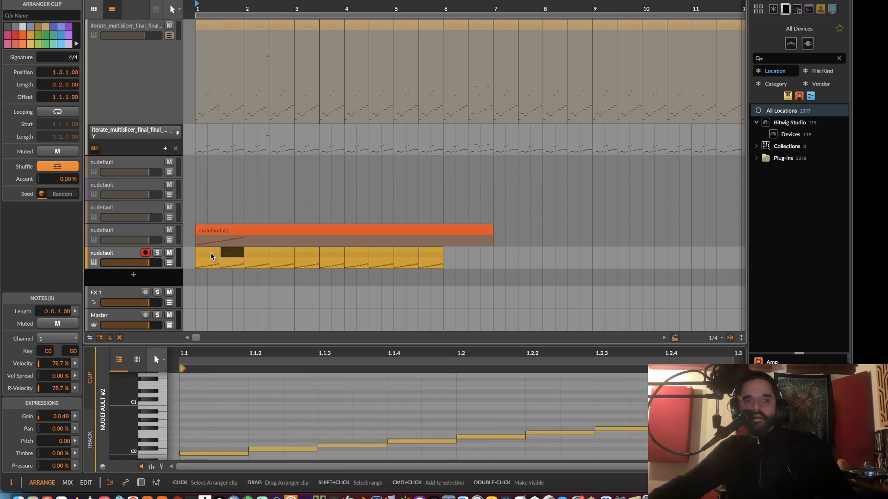
{"action": "key", "text": "super+d"}
{"action": "key", "text": "super+d"}
{"action": "key", "text": "super+d"}
{"action": "key", "text": "super+d"}
{"action": "key", "text": "super+d"}
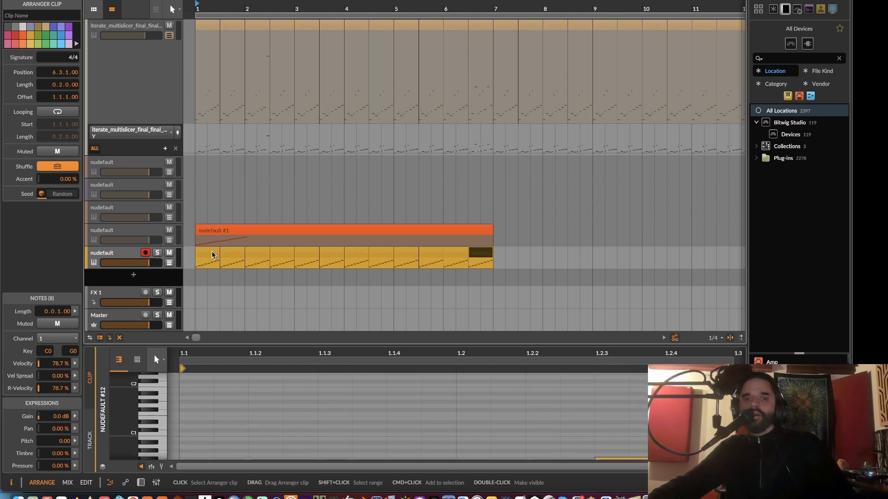
Play the repeated clips from the start and from 2.2.4, showing the track's devices.
{"action": "left_click", "coordinate": [211, 254]}
{"action": "key", "text": "space"}
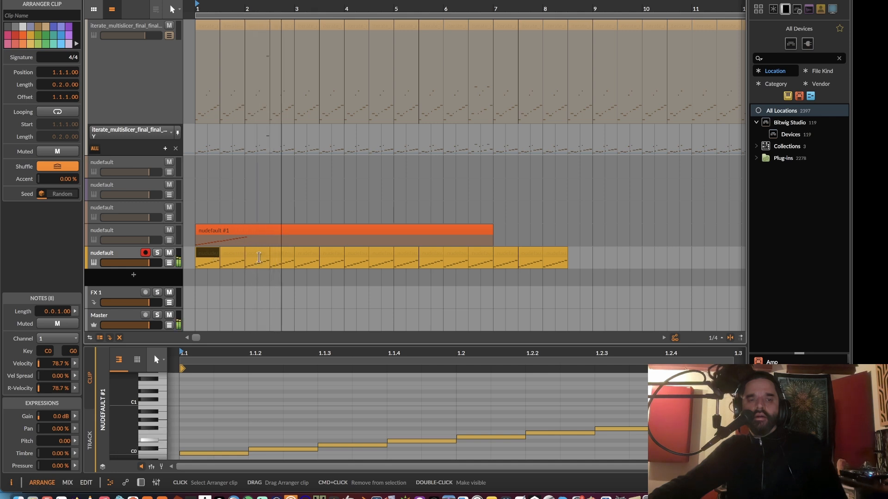
{"action": "key", "text": "space"}
{"action": "scroll", "coordinate": [267, 269], "scroll_direction": "up", "scroll_amount": 10}
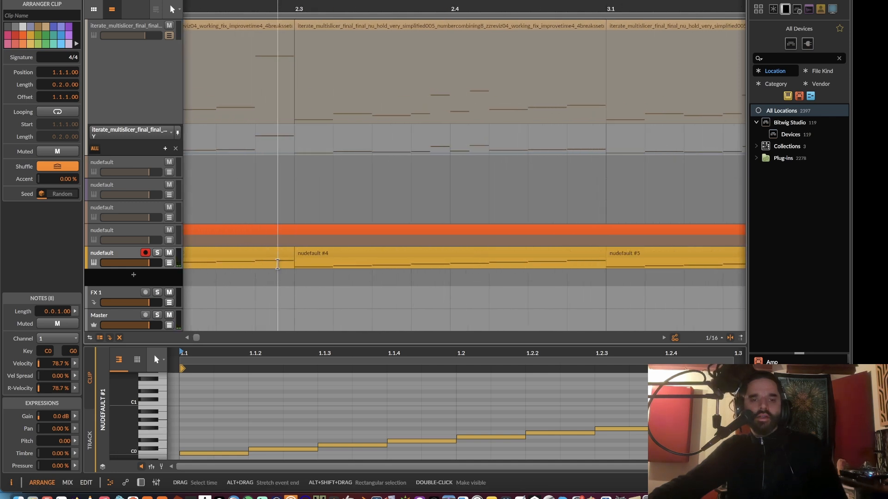
{"action": "left_click", "coordinate": [255, 258]}
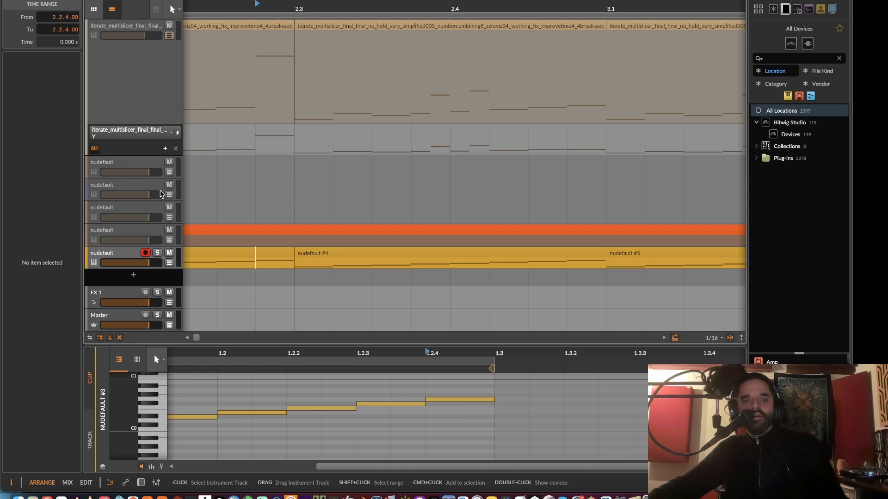
{"action": "double_click", "coordinate": [95, 260]}
{"action": "key", "text": "space"}
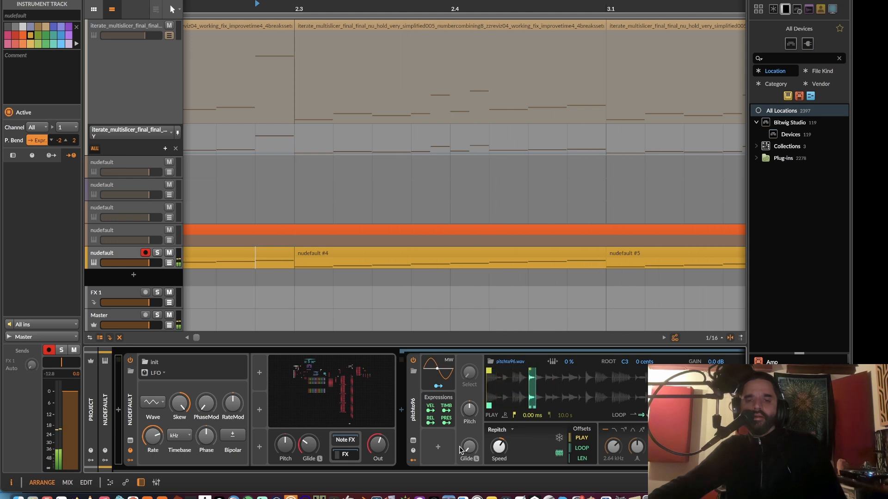
Open the Poly Grid patch and examine the sample-and-hold columns and the merge modules labelled 5 and 6.
{"action": "left_click", "coordinate": [367, 403]}
{"action": "left_click_drag", "start_coordinate": [509, 195], "coordinate": [424, 184]}
{"action": "scroll", "coordinate": [425, 185], "scroll_direction": "down", "scroll_amount": 5}
{"action": "left_click_drag", "start_coordinate": [482, 212], "coordinate": [369, 200]}
{"action": "scroll", "coordinate": [369, 208], "scroll_direction": "down", "scroll_amount": 10}
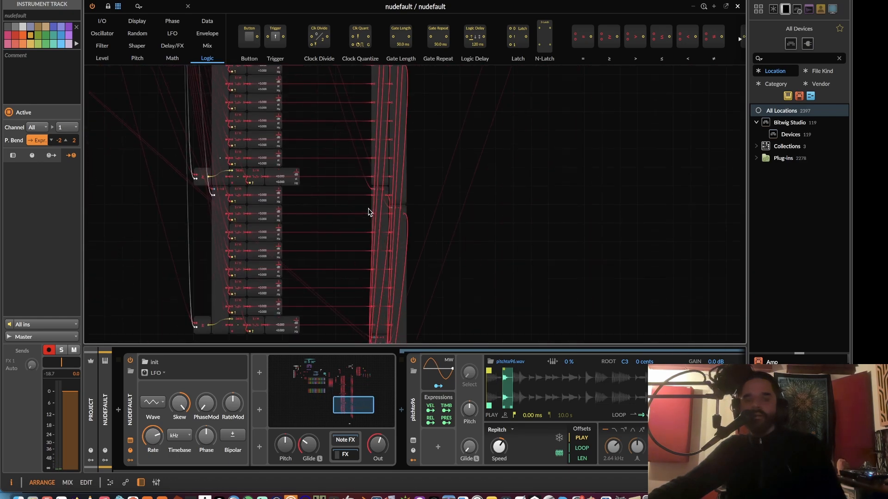
{"action": "scroll", "coordinate": [374, 220], "scroll_direction": "up", "scroll_amount": 9}
{"action": "scroll", "coordinate": [369, 228], "scroll_direction": "up", "scroll_amount": 8}
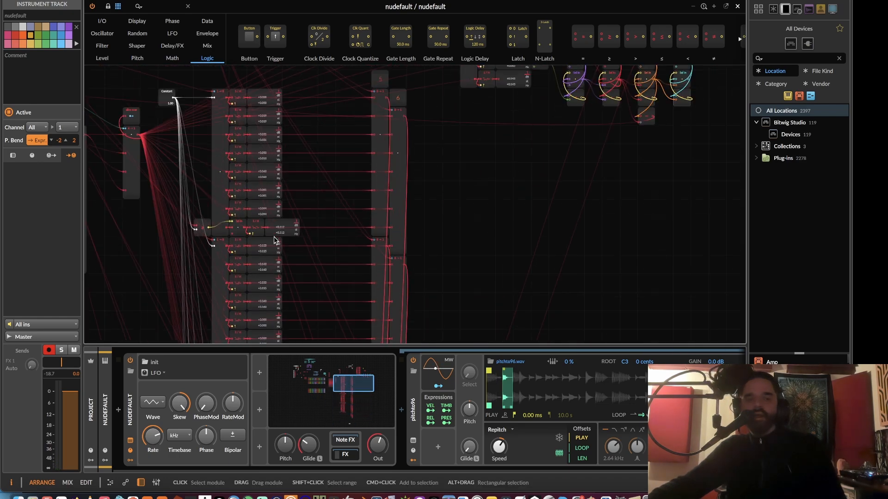
{"action": "scroll", "coordinate": [311, 247], "scroll_direction": "up", "scroll_amount": 3}
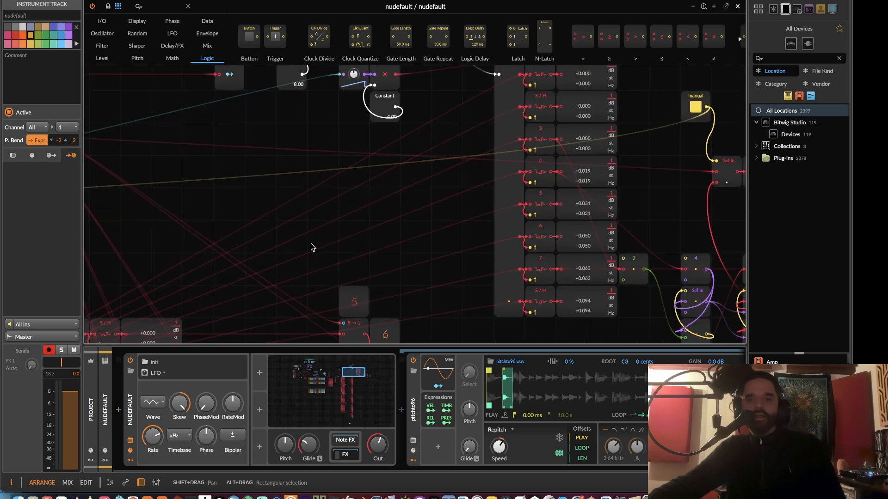
{"action": "left_click_drag", "start_coordinate": [311, 247], "coordinate": [366, 227]}
{"action": "left_click_drag", "start_coordinate": [286, 234], "coordinate": [358, 200]}
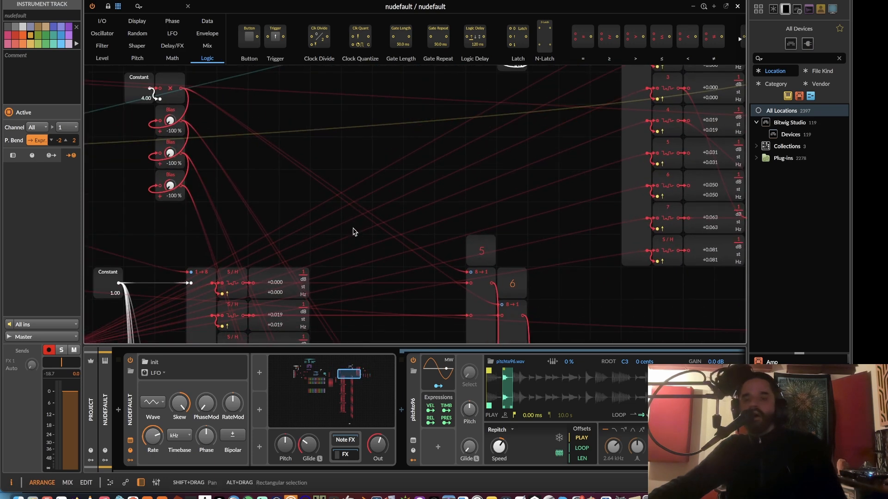
{"action": "left_click_drag", "start_coordinate": [354, 231], "coordinate": [337, 152]}
{"action": "left_click_drag", "start_coordinate": [375, 187], "coordinate": [364, 172]}
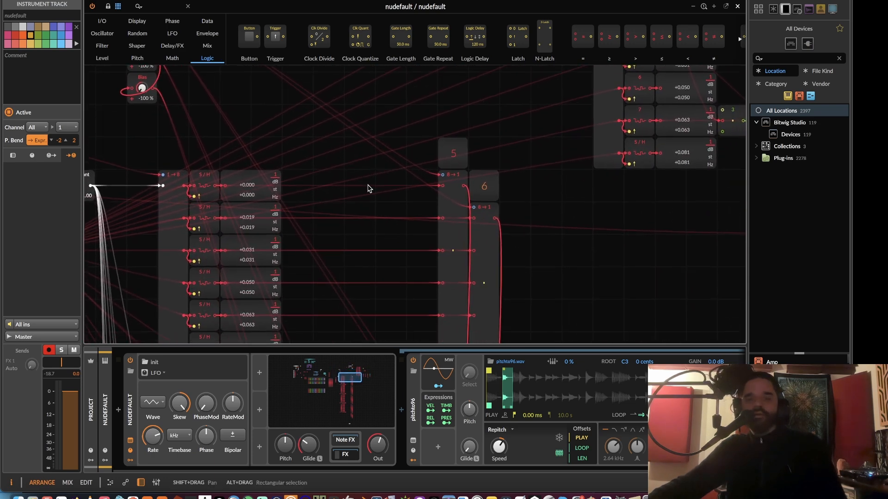
{"action": "key", "text": "super+minus"}
{"action": "key", "text": "super+plus"}
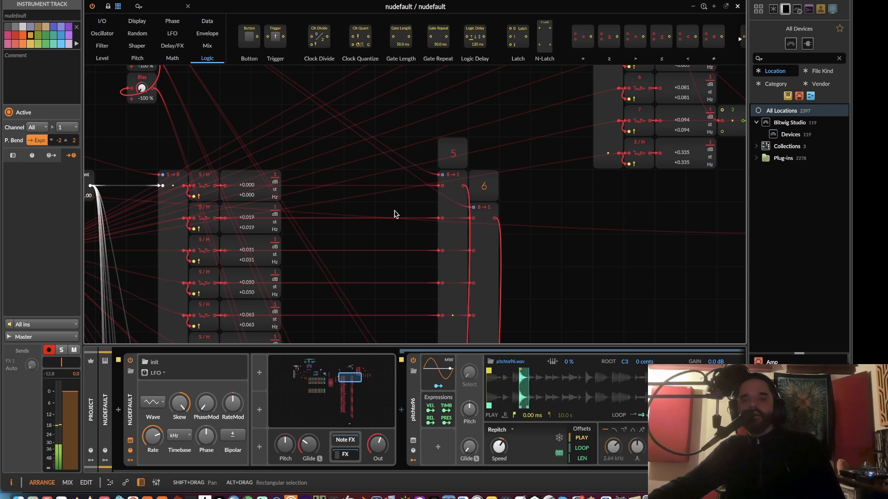
{"action": "left_click_drag", "start_coordinate": [476, 202], "coordinate": [409, 194]}
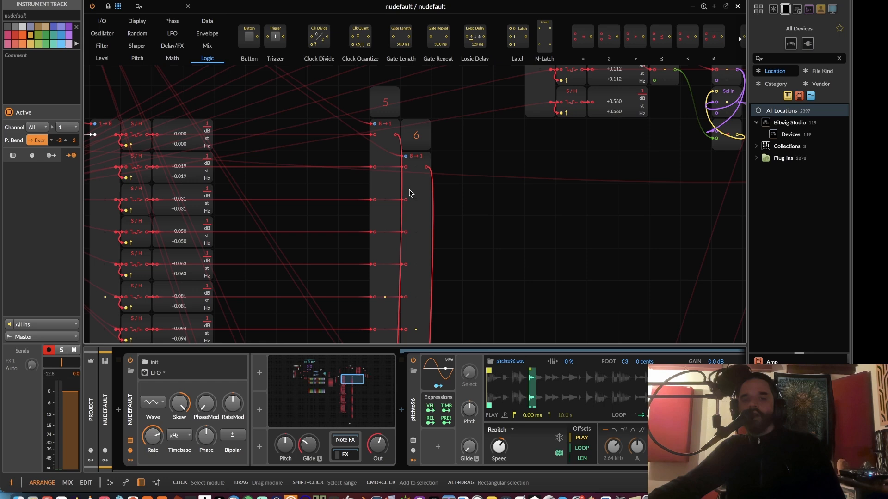
Inspect merge module 5, and select the eight sample-and-hold modules with their value readouts and 1→8 splitter to highlight their cables.
{"action": "left_click", "coordinate": [386, 155]}
{"action": "scroll", "coordinate": [525, 297], "scroll_direction": "up", "scroll_amount": 10}
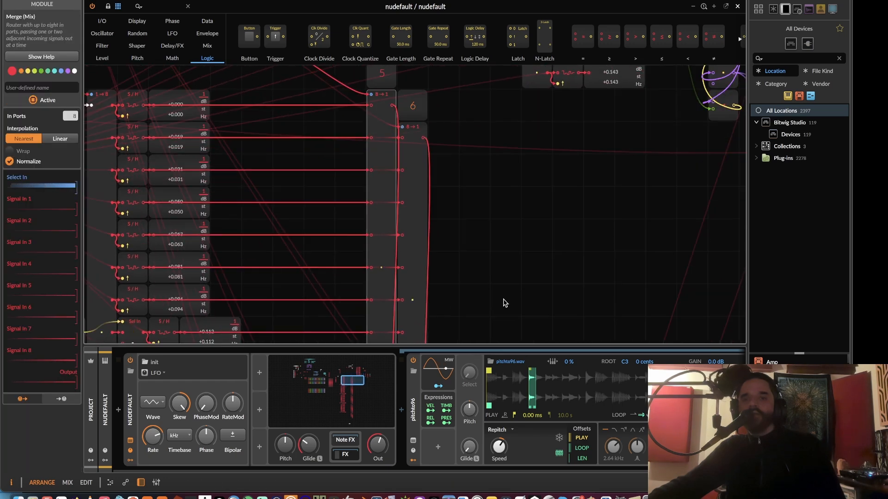
{"action": "scroll", "coordinate": [503, 141], "scroll_direction": "up", "scroll_amount": 5}
{"action": "scroll", "coordinate": [504, 142], "scroll_direction": "right", "scroll_amount": 4}
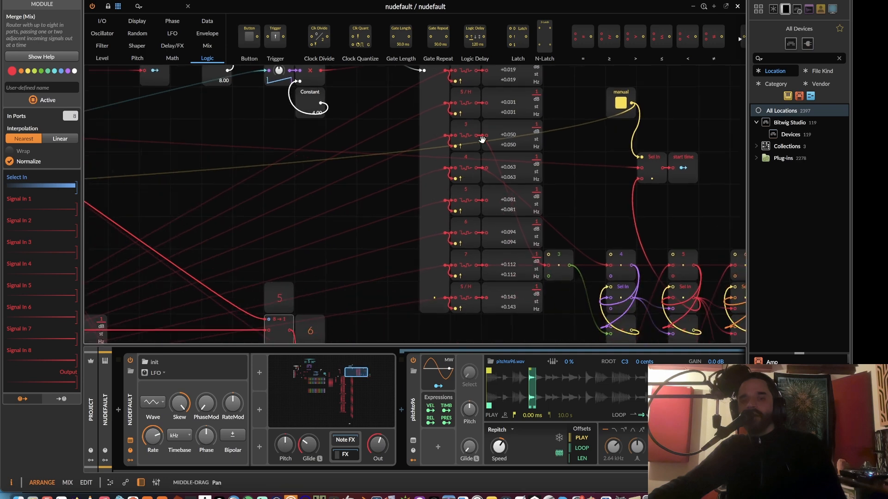
{"action": "scroll", "coordinate": [514, 213], "scroll_direction": "down", "scroll_amount": 4}
{"action": "scroll", "coordinate": [513, 213], "scroll_direction": "right", "scroll_amount": 2}
{"action": "left_click_drag", "start_coordinate": [518, 330], "coordinate": [427, 48]}
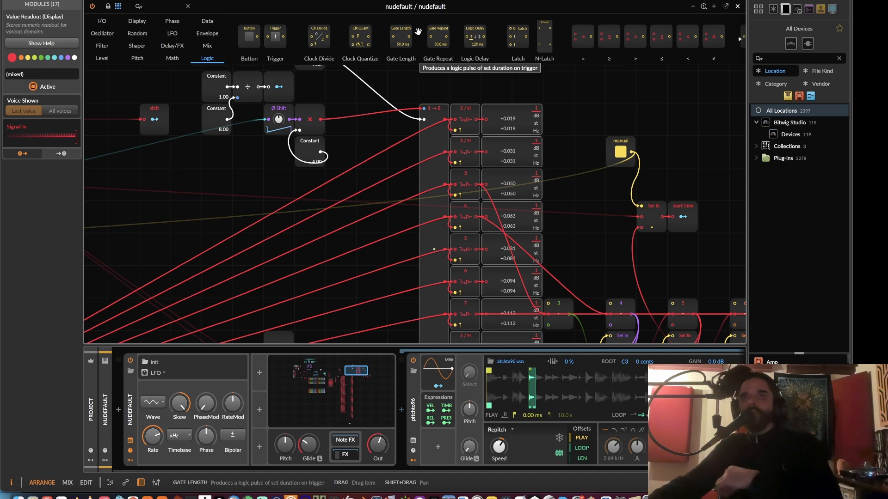
{"action": "scroll", "coordinate": [488, 164], "scroll_direction": "down", "scroll_amount": 2}
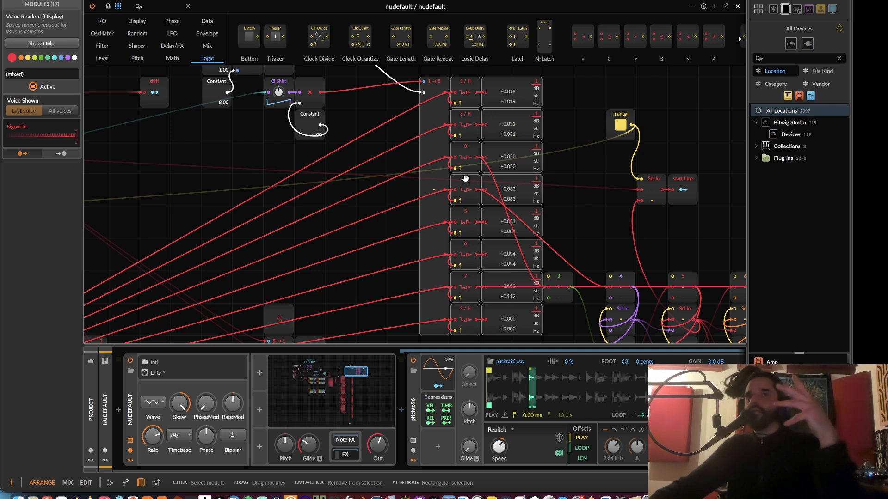
Trace the selected block's highlighted cables back to the slice sequencers, and review the routing between the merge and sample-and-hold columns.
{"action": "left_click_drag", "start_coordinate": [300, 206], "coordinate": [480, 155]}
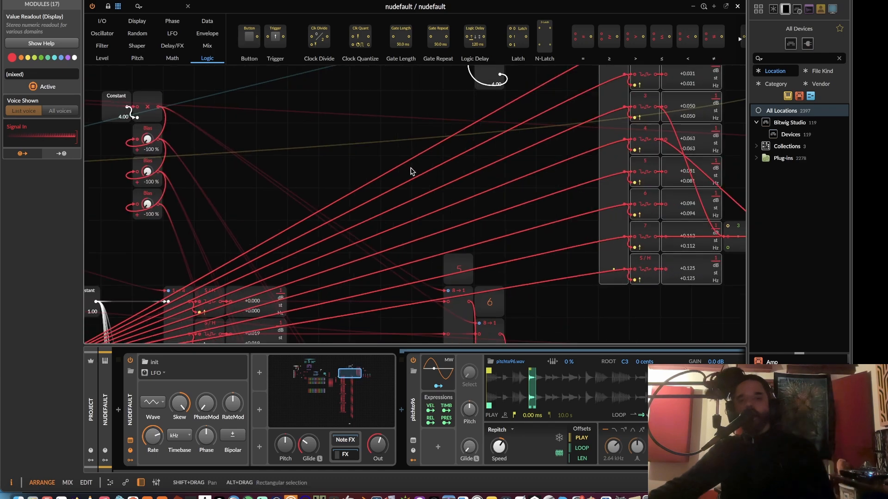
{"action": "scroll", "coordinate": [409, 178], "scroll_direction": "down", "scroll_amount": 3}
{"action": "left_click_drag", "start_coordinate": [363, 216], "coordinate": [518, 104]}
{"action": "left_click_drag", "start_coordinate": [319, 204], "coordinate": [364, 240]}
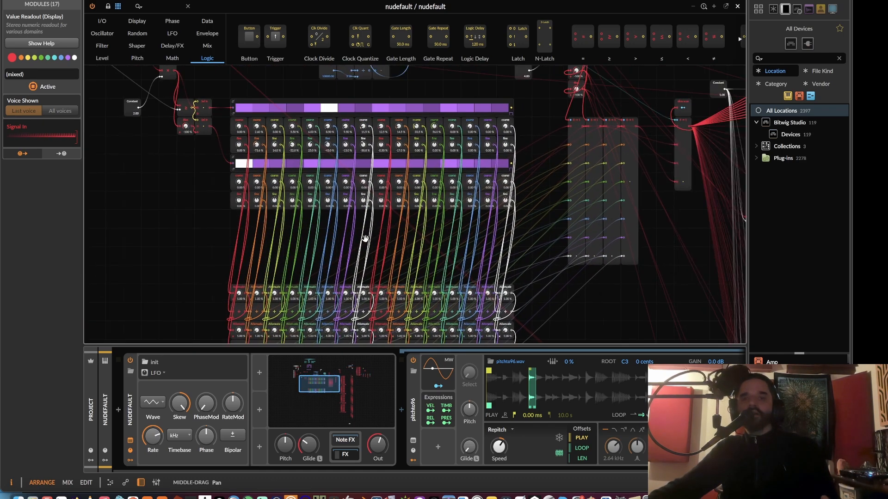
{"action": "left_click_drag", "start_coordinate": [499, 186], "coordinate": [315, 245]}
{"action": "left_click_drag", "start_coordinate": [563, 164], "coordinate": [433, 239]}
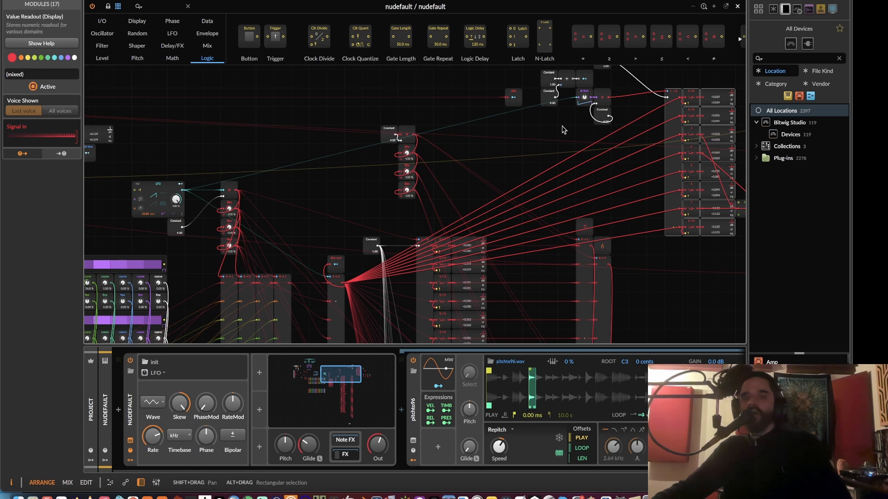
{"action": "left_click_drag", "start_coordinate": [472, 229], "coordinate": [516, 161]}
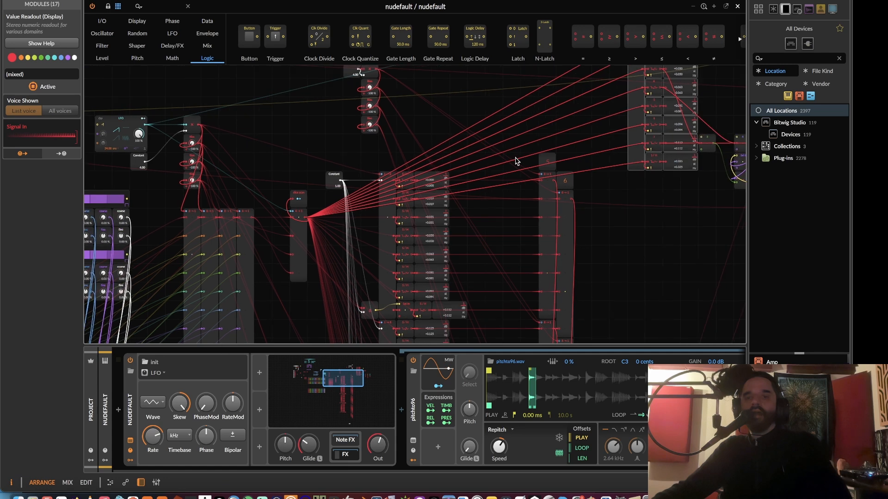